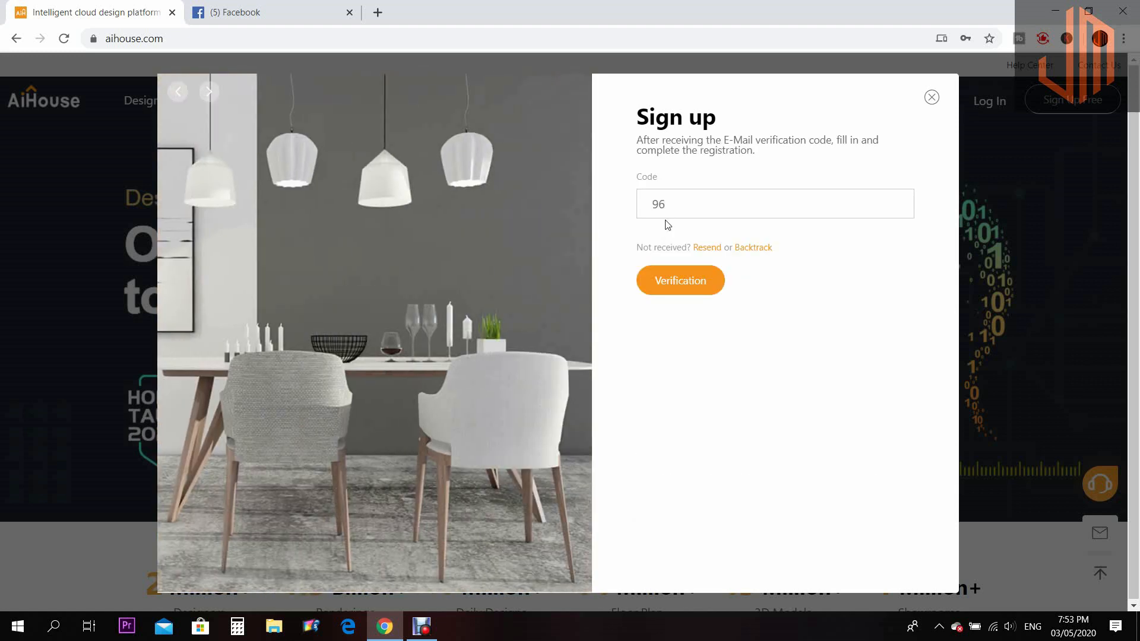
Verify the account with the e-mailed code and launch the 3D design editor with Flash allowed.
{"action": "left_click", "coordinate": [701, 282]}
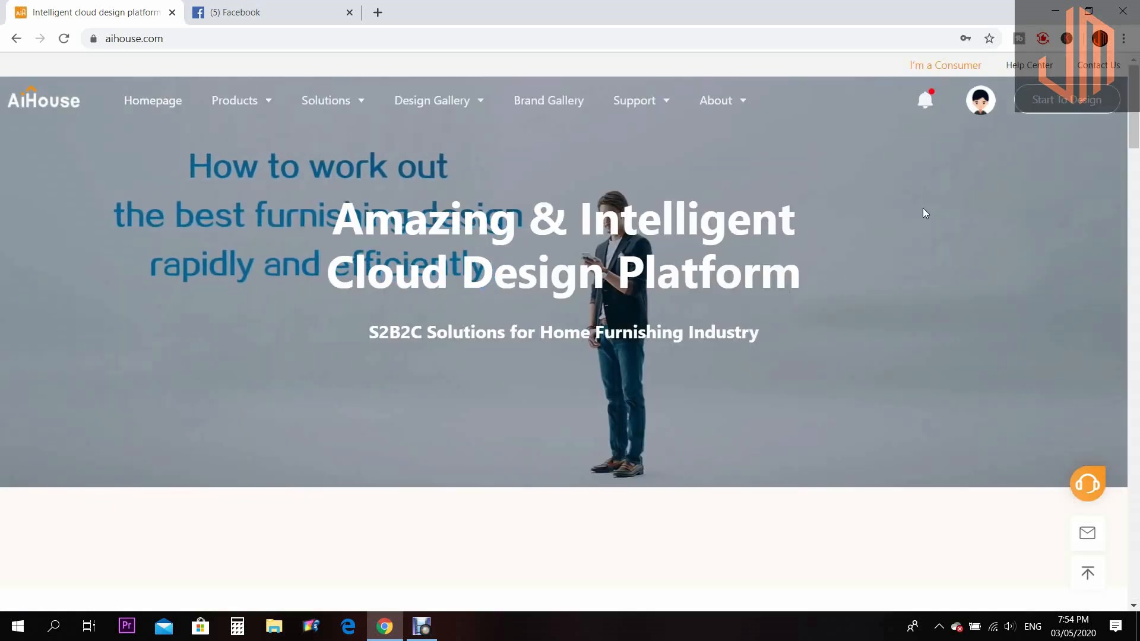
{"action": "left_click", "coordinate": [1067, 100]}
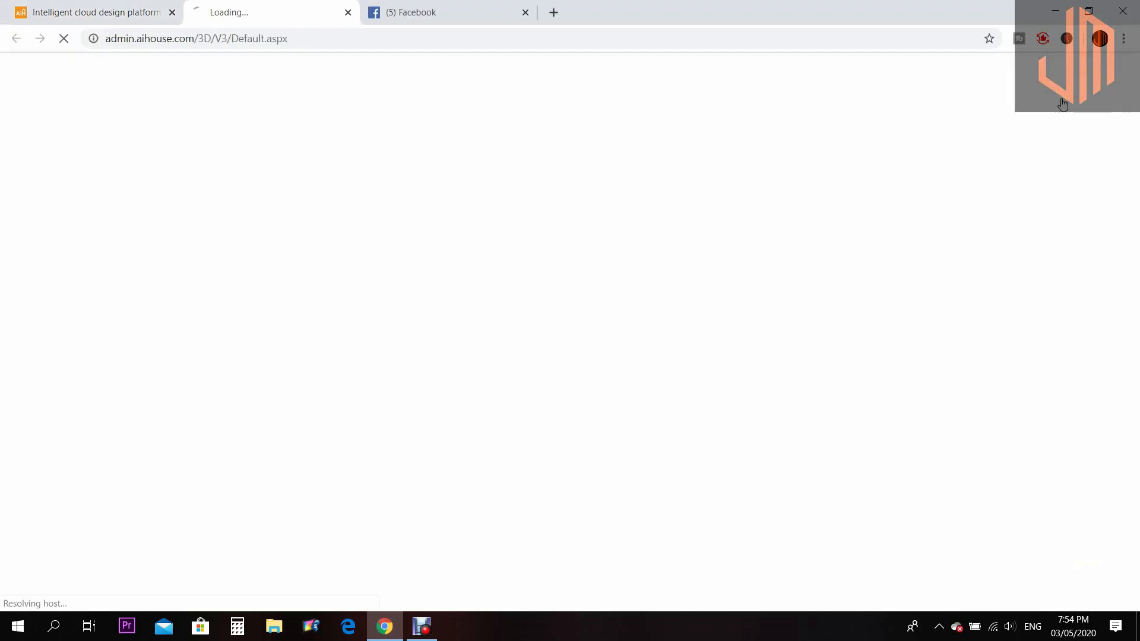
{"action": "left_click", "coordinate": [749, 183]}
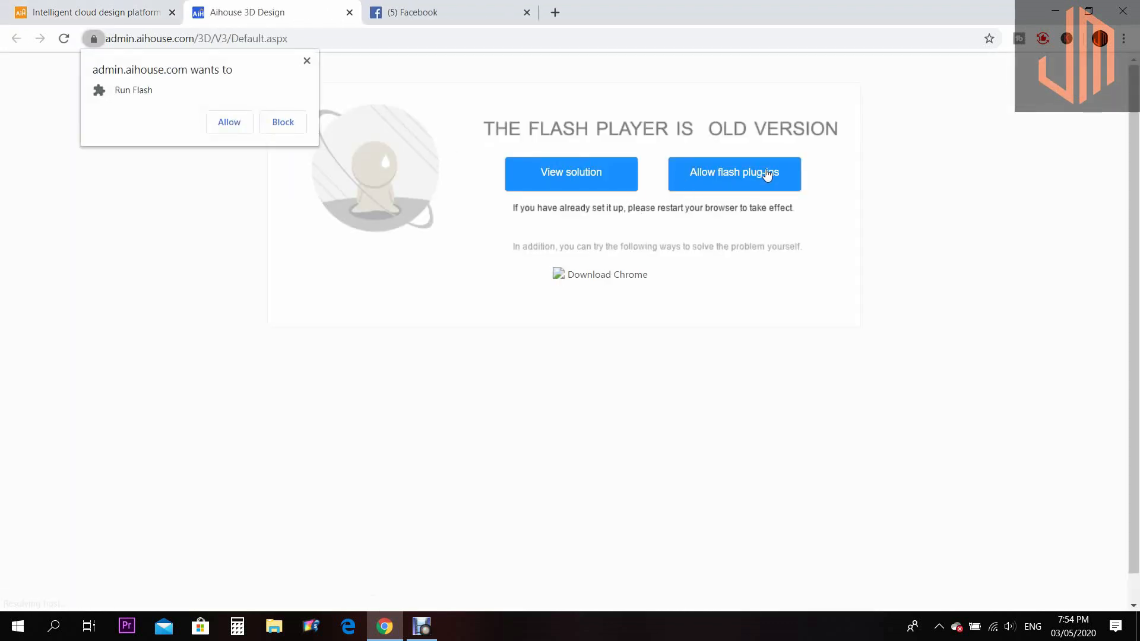
{"action": "left_click", "coordinate": [227, 122]}
{"action": "left_click", "coordinate": [648, 123]}
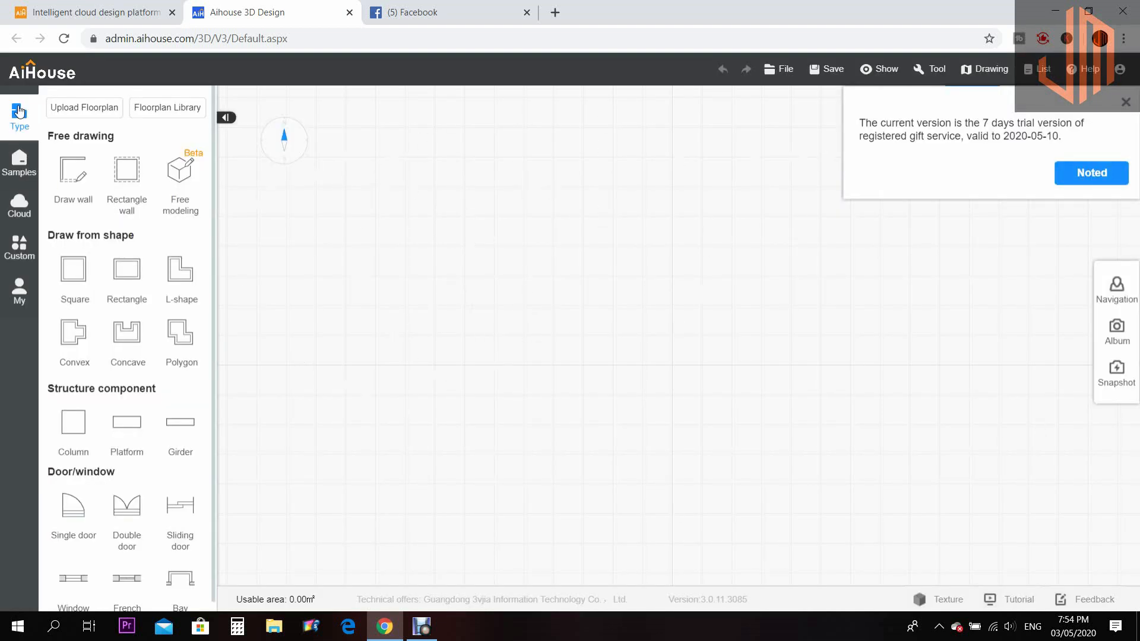
{"action": "left_click", "coordinate": [19, 170]}
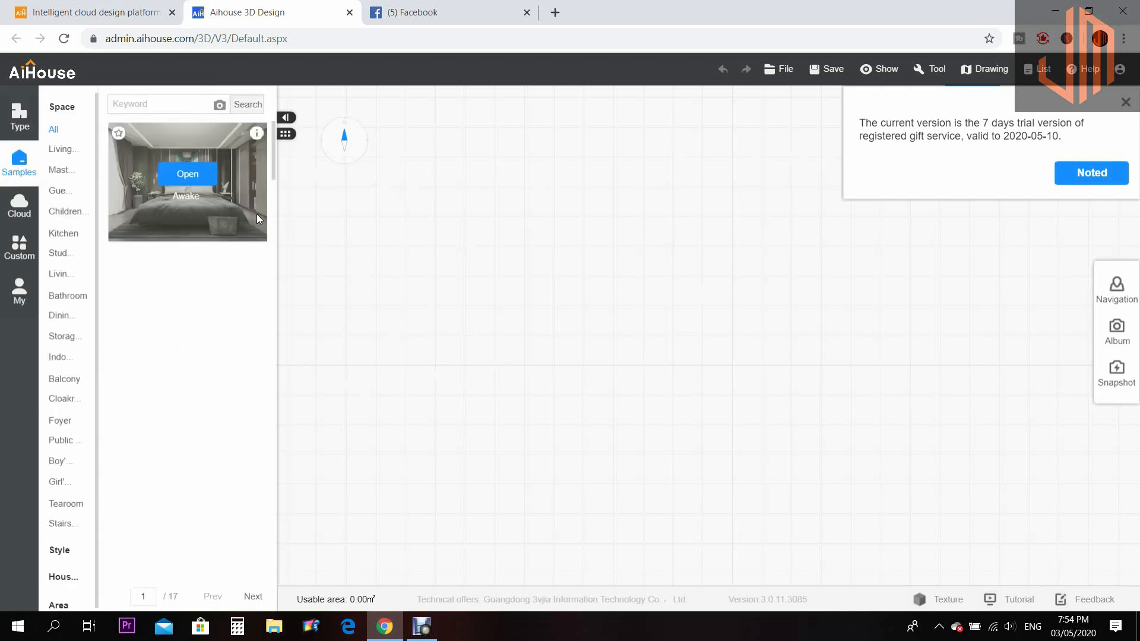
{"action": "left_click_drag", "start_coordinate": [274, 168], "coordinate": [273, 145]}
{"action": "left_click", "coordinate": [62, 150]}
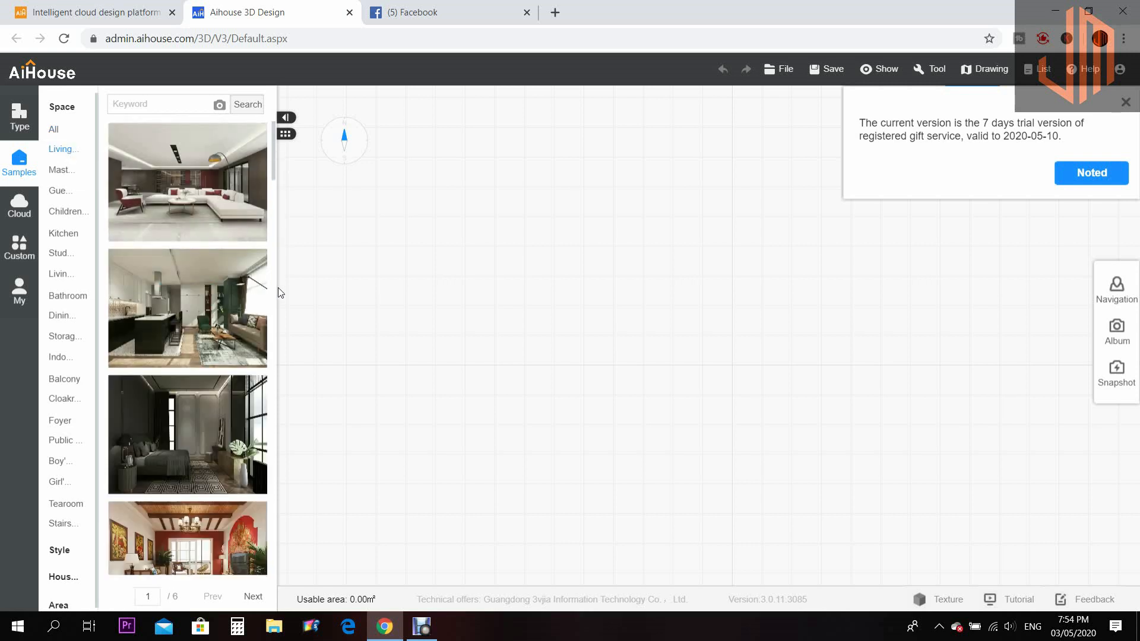
{"action": "mouse_move", "coordinate": [274, 178]}
{"action": "left_mouse_down"}
{"action": "mouse_move", "coordinate": [277, 286]}
{"action": "mouse_move", "coordinate": [277, 182]}
{"action": "left_mouse_up"}
{"action": "left_click", "coordinate": [61, 171]}
{"action": "left_click", "coordinate": [63, 195]}
{"action": "left_click", "coordinate": [63, 234]}
{"action": "mouse_move", "coordinate": [277, 148]}
{"action": "left_mouse_down"}
{"action": "mouse_move", "coordinate": [275, 237]}
{"action": "mouse_move", "coordinate": [277, 153]}
{"action": "left_mouse_up"}
{"action": "left_click", "coordinate": [20, 116]}
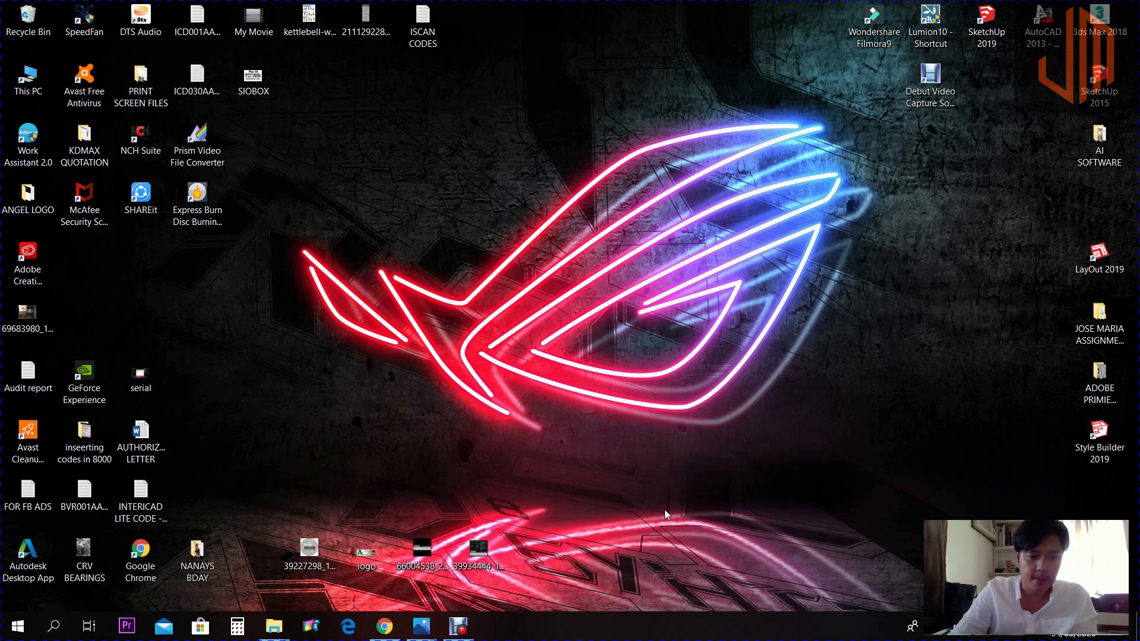
View the reference bedroom render a.jpg in Photos, then return to the AiHouse editor.
{"action": "left_click", "coordinate": [387, 629]}
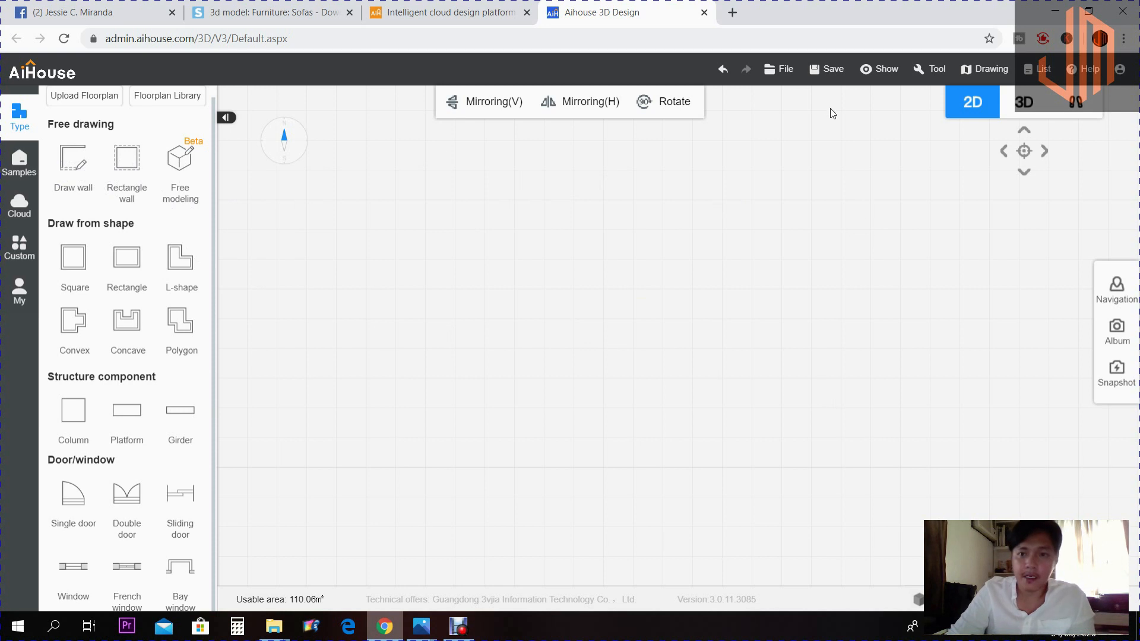
{"action": "mouse_move", "coordinate": [421, 626]}
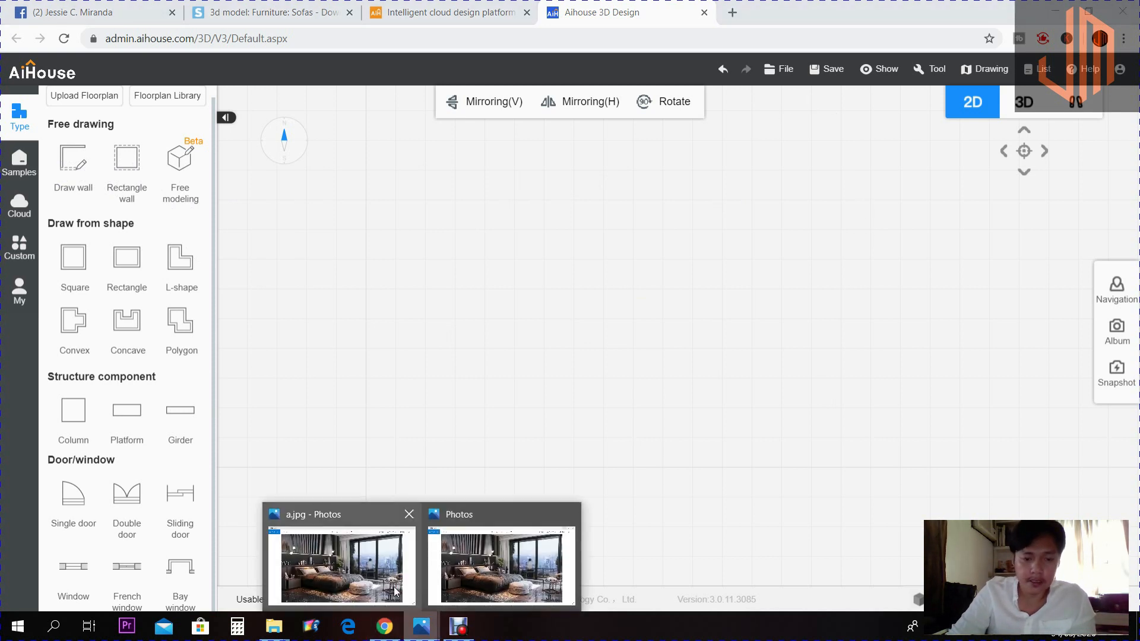
{"action": "left_click", "coordinate": [346, 560]}
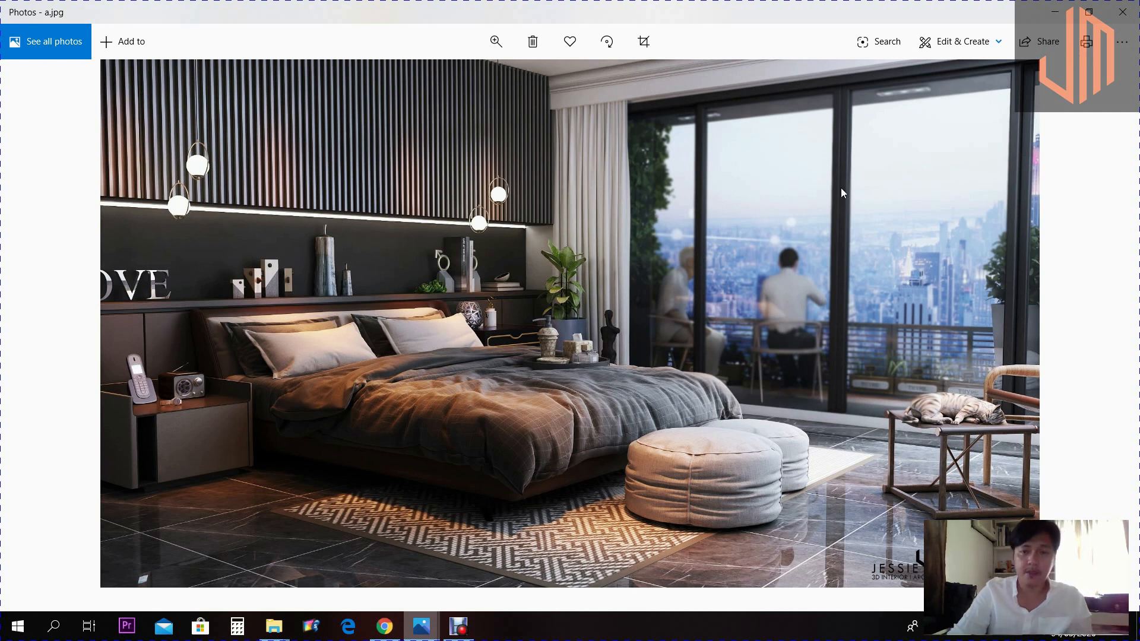
{"action": "left_click", "coordinate": [1056, 12]}
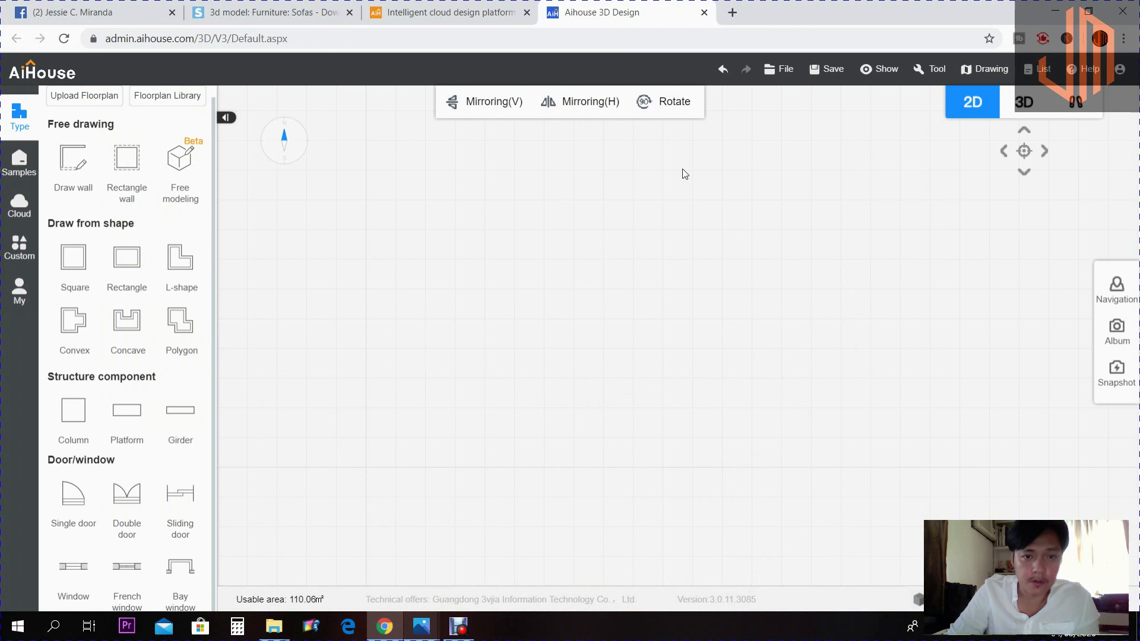
{"action": "left_click", "coordinate": [779, 69]}
Open the saved bedroom design jm10.swj from the computer.
{"action": "mouse_move", "coordinate": [790, 187]}
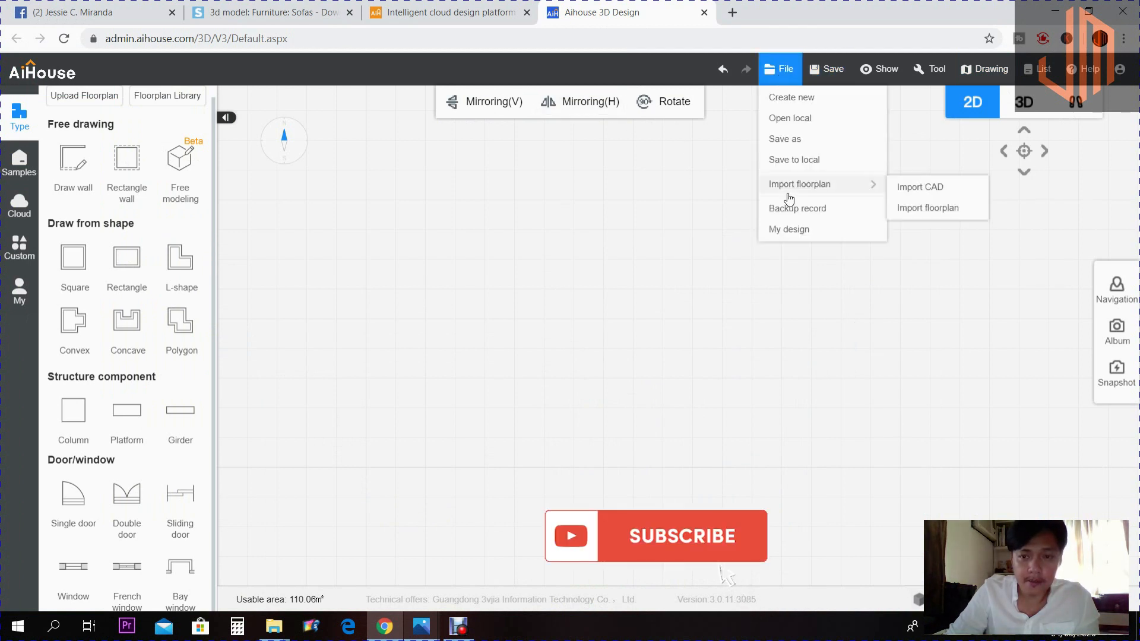
{"action": "left_click", "coordinate": [809, 160]}
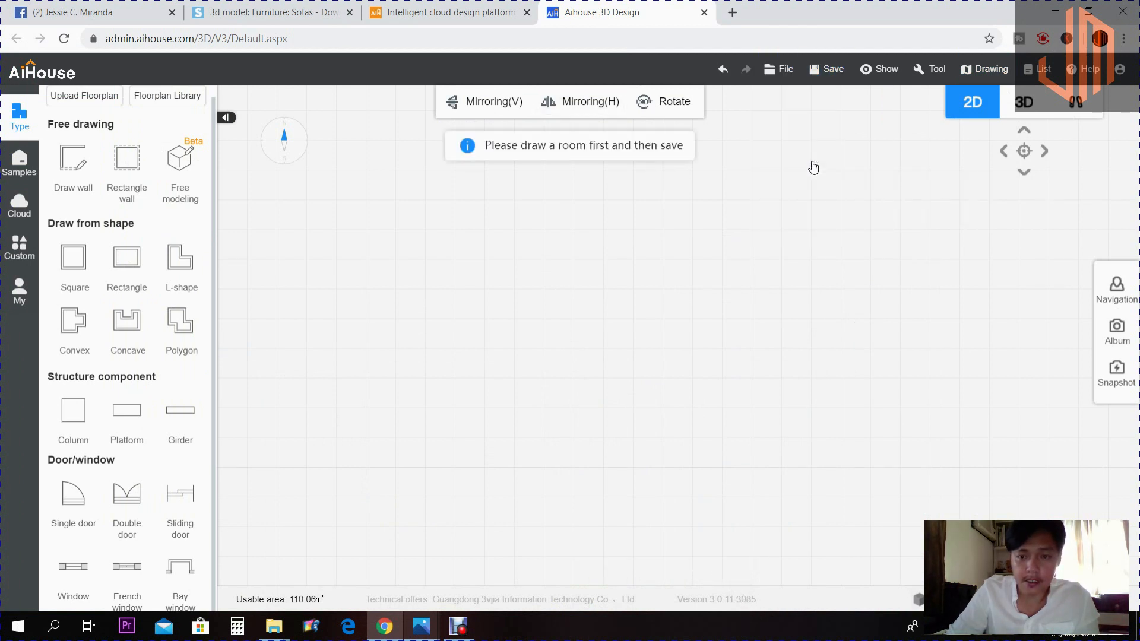
{"action": "left_click", "coordinate": [783, 69]}
{"action": "left_click", "coordinate": [795, 121]}
{"action": "left_click", "coordinate": [635, 188]}
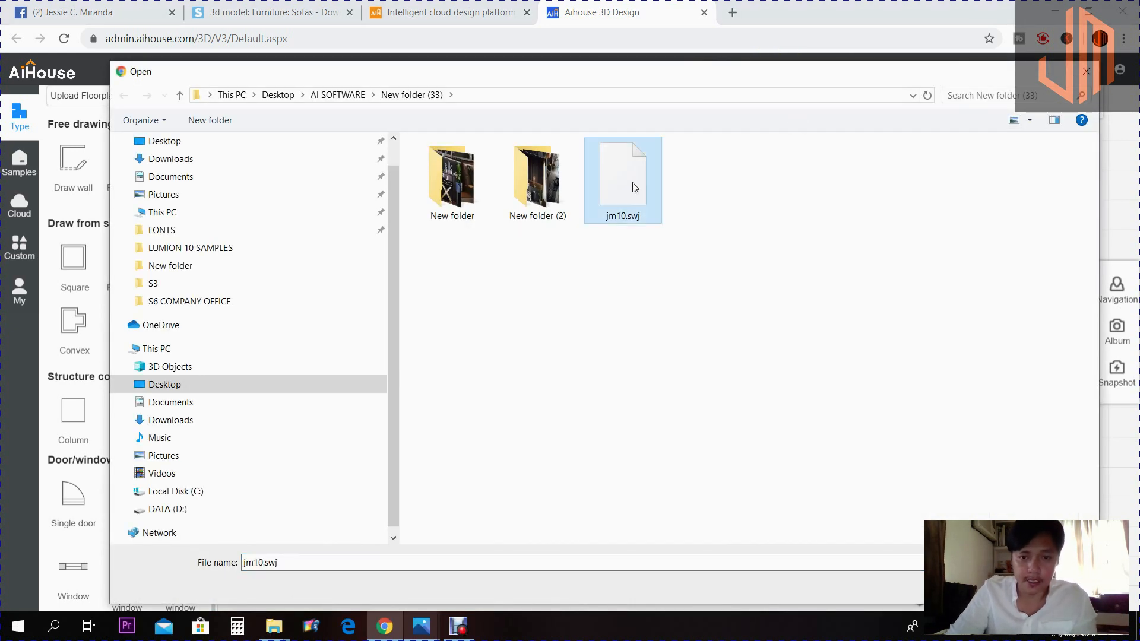
{"action": "left_click", "coordinate": [989, 588]}
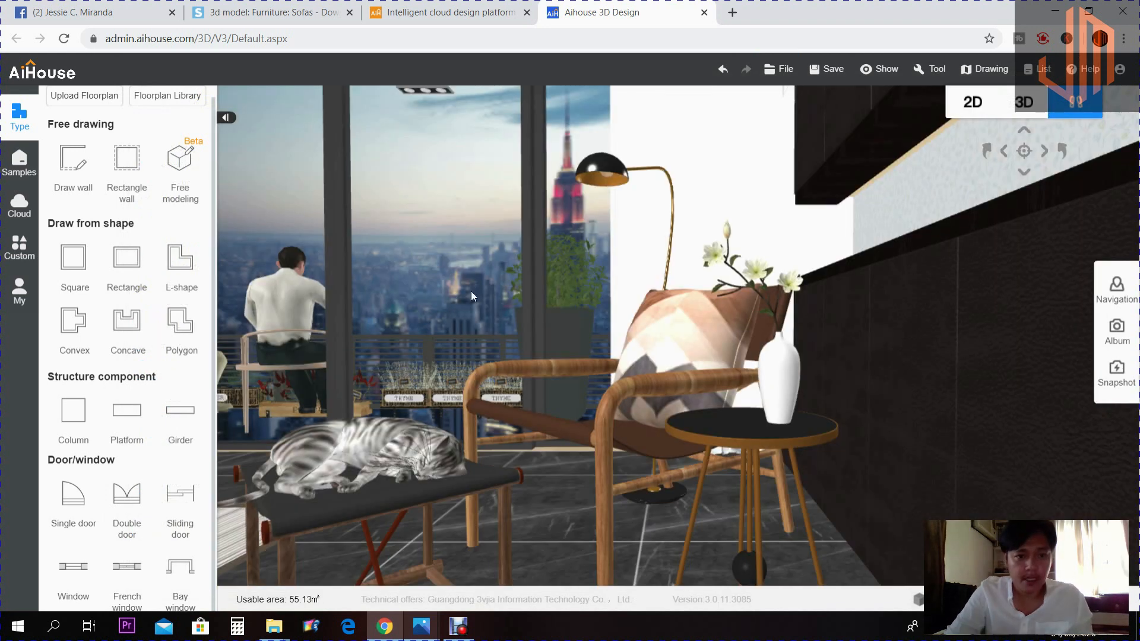
Walk through the bedroom in 3D, compare it with a.jpg, then show the 2D plan.
{"action": "key", "text": "s"}
{"action": "mouse_move", "coordinate": [629, 383]}
{"action": "left_mouse_down"}
{"action": "mouse_move", "coordinate": [496, 400]}
{"action": "mouse_move", "coordinate": [441, 348]}
{"action": "mouse_move", "coordinate": [625, 365]}
{"action": "left_mouse_up"}
{"action": "key", "text": "s"}
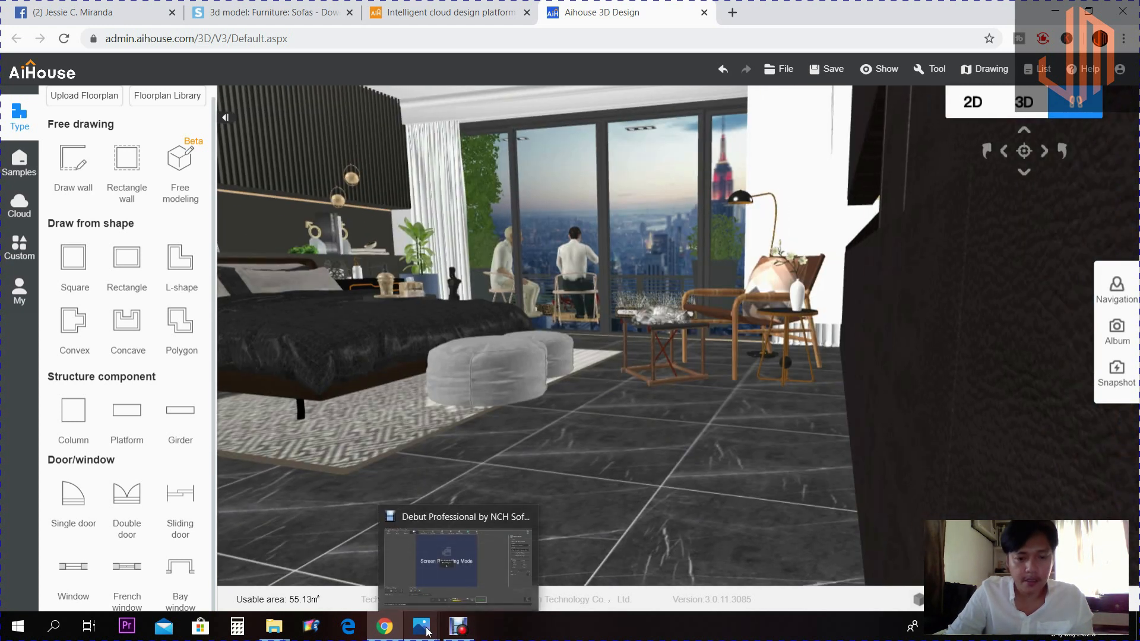
{"action": "mouse_move", "coordinate": [421, 627]}
{"action": "left_click", "coordinate": [569, 515]}
{"action": "left_click", "coordinate": [420, 564]}
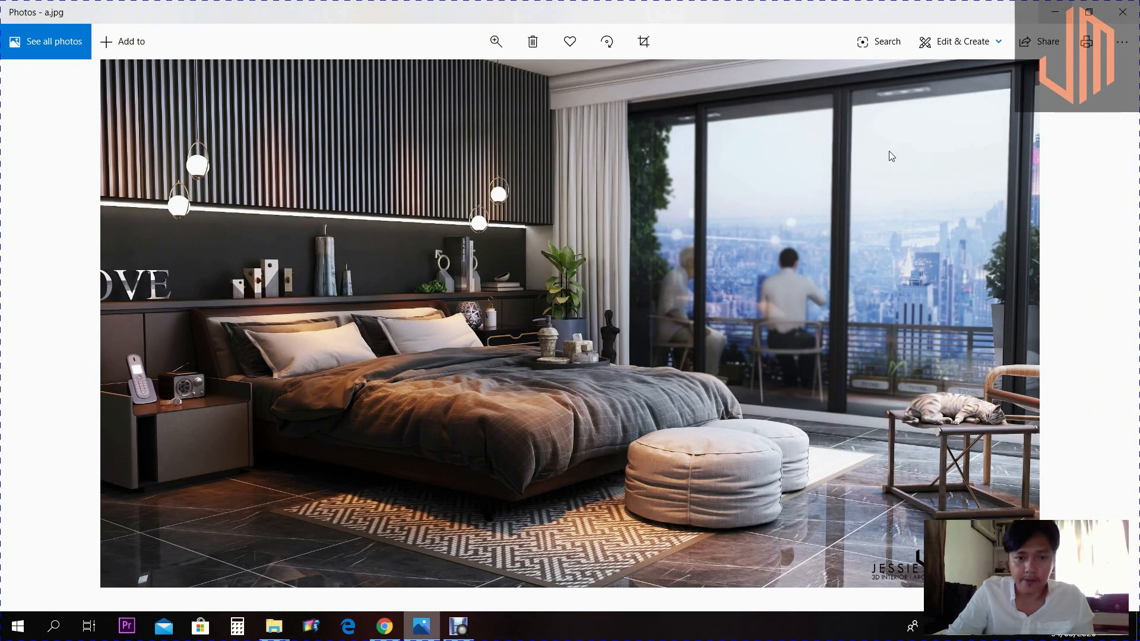
{"action": "left_click", "coordinate": [1055, 12]}
{"action": "left_click_drag", "start_coordinate": [566, 402], "coordinate": [1006, 127]}
{"action": "left_click", "coordinate": [977, 111]}
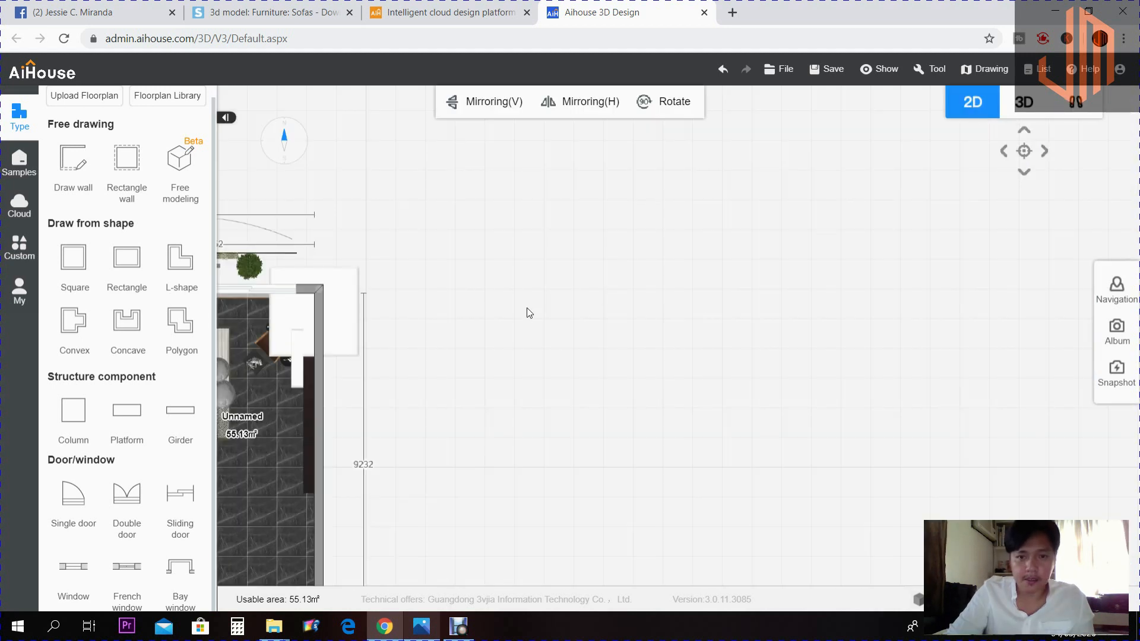
Draw a closed 5750 × 9232 rectangular room to the right of the bedroom plan.
{"action": "scroll", "coordinate": [605, 419], "scroll_direction": "down", "scroll_amount": 1}
{"action": "mouse_move", "coordinate": [541, 424]}
{"action": "left_mouse_down"}
{"action": "mouse_move", "coordinate": [564, 397]}
{"action": "mouse_move", "coordinate": [554, 417]}
{"action": "left_mouse_up"}
{"action": "scroll", "coordinate": [606, 402], "scroll_direction": "up", "scroll_amount": 2}
{"action": "scroll", "coordinate": [570, 374], "scroll_direction": "up", "scroll_amount": 1}
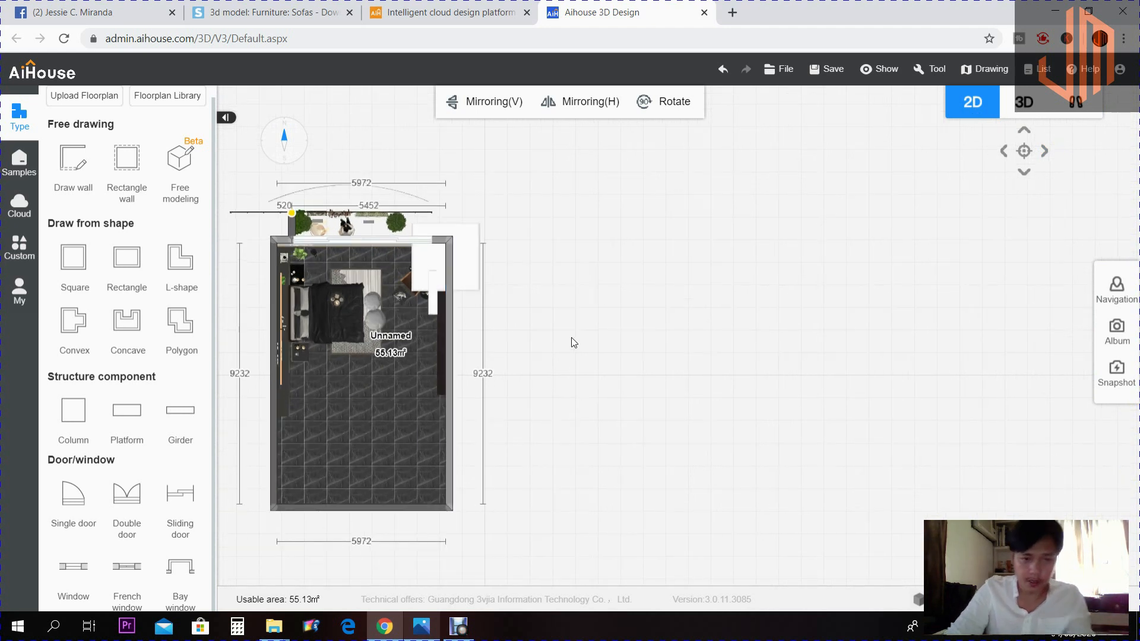
{"action": "left_click_drag", "start_coordinate": [603, 376], "coordinate": [618, 378]}
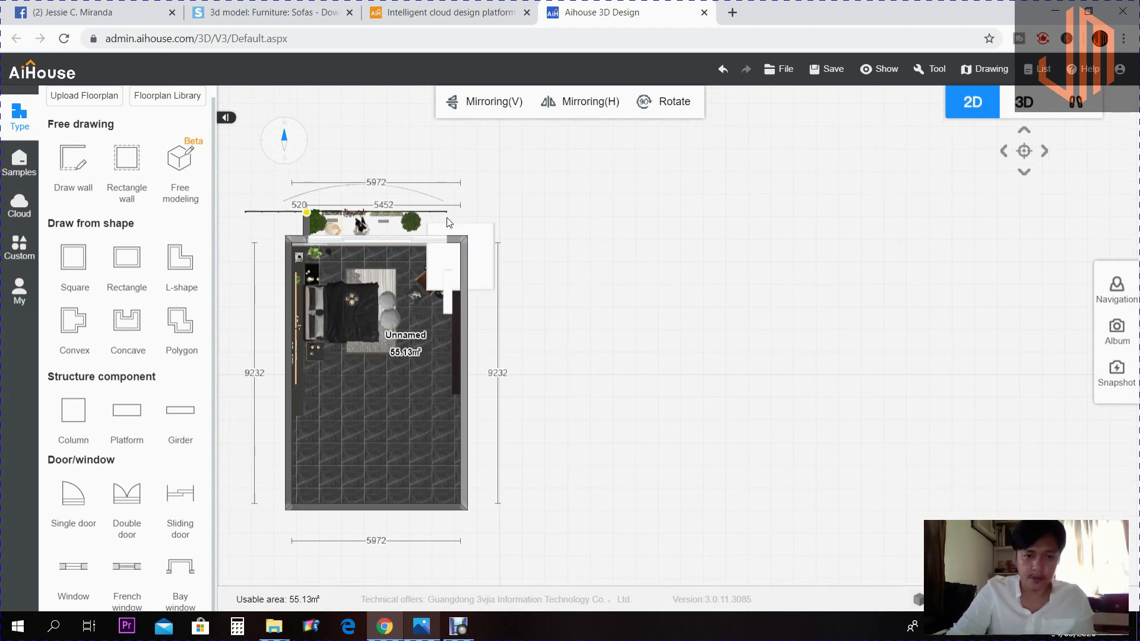
{"action": "left_click_drag", "start_coordinate": [580, 326], "coordinate": [617, 329]}
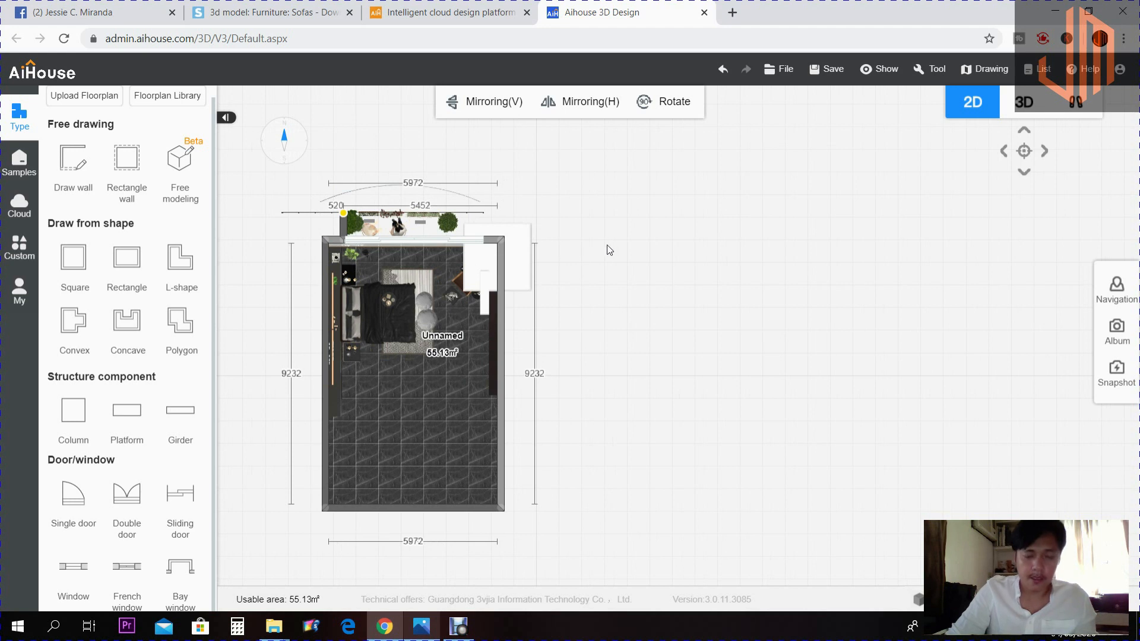
{"action": "left_click_drag", "start_coordinate": [696, 314], "coordinate": [677, 310]}
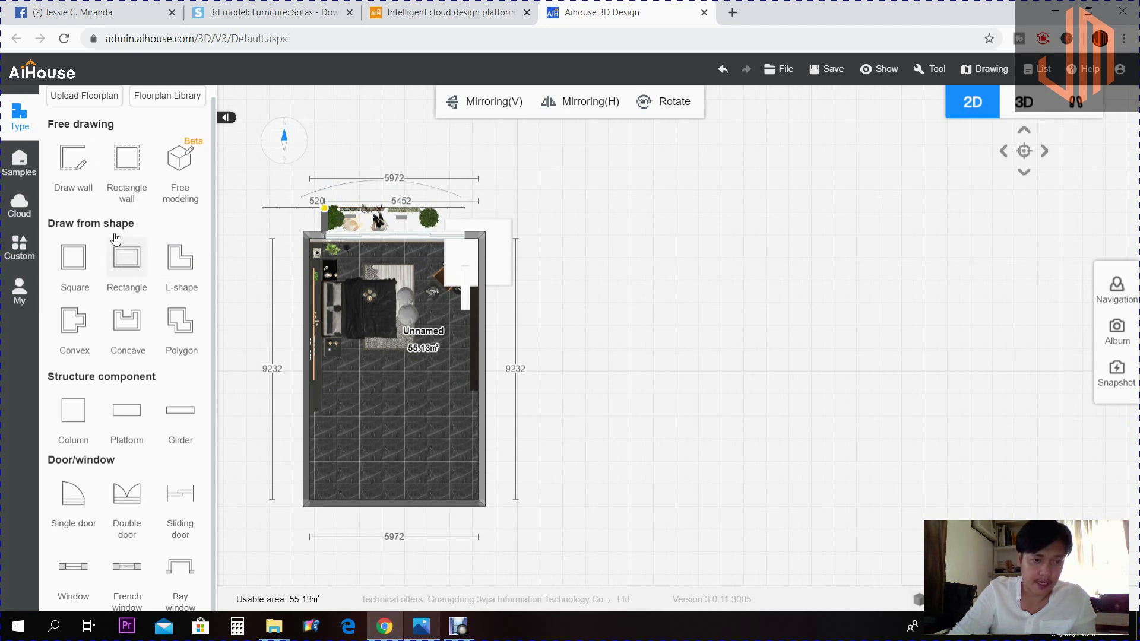
{"action": "left_click", "coordinate": [75, 169]}
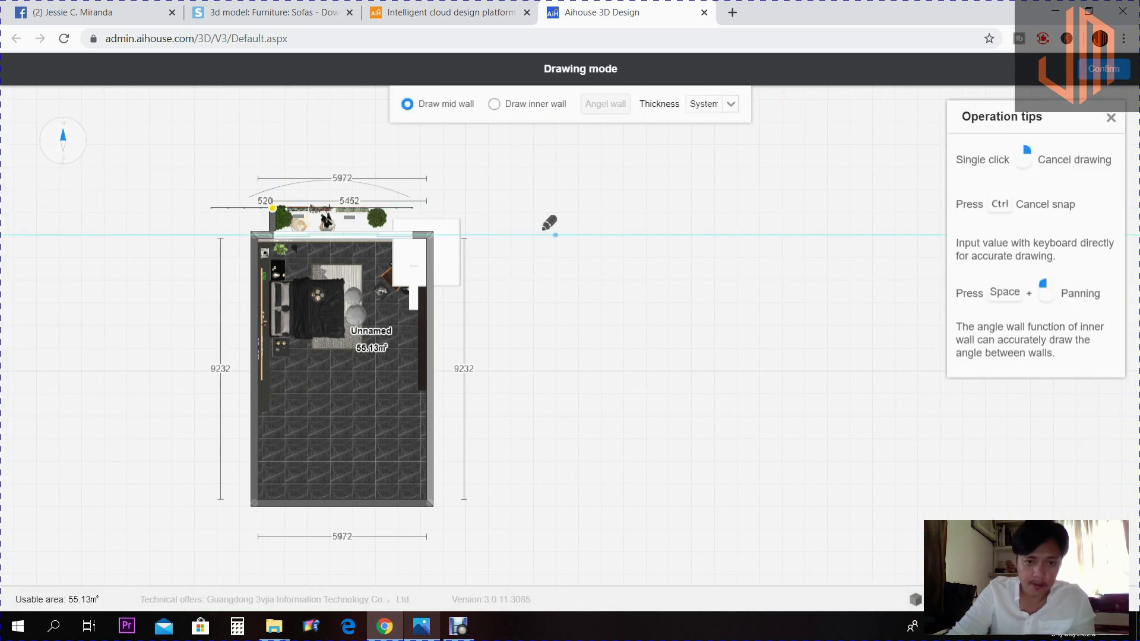
{"action": "left_click", "coordinate": [537, 235]}
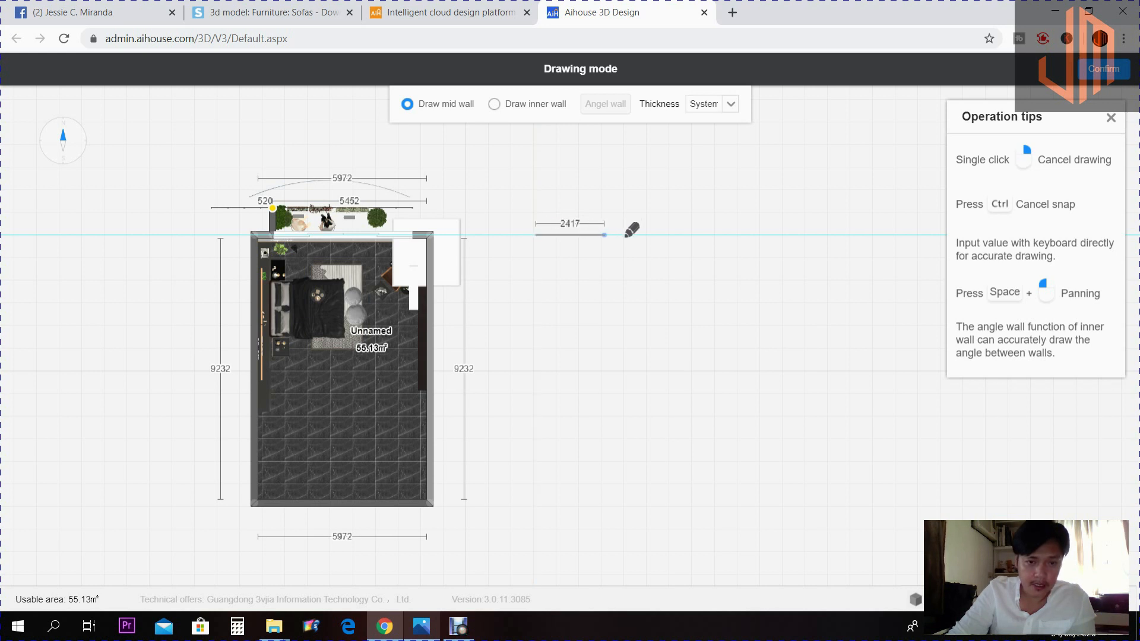
{"action": "left_click", "coordinate": [706, 234]}
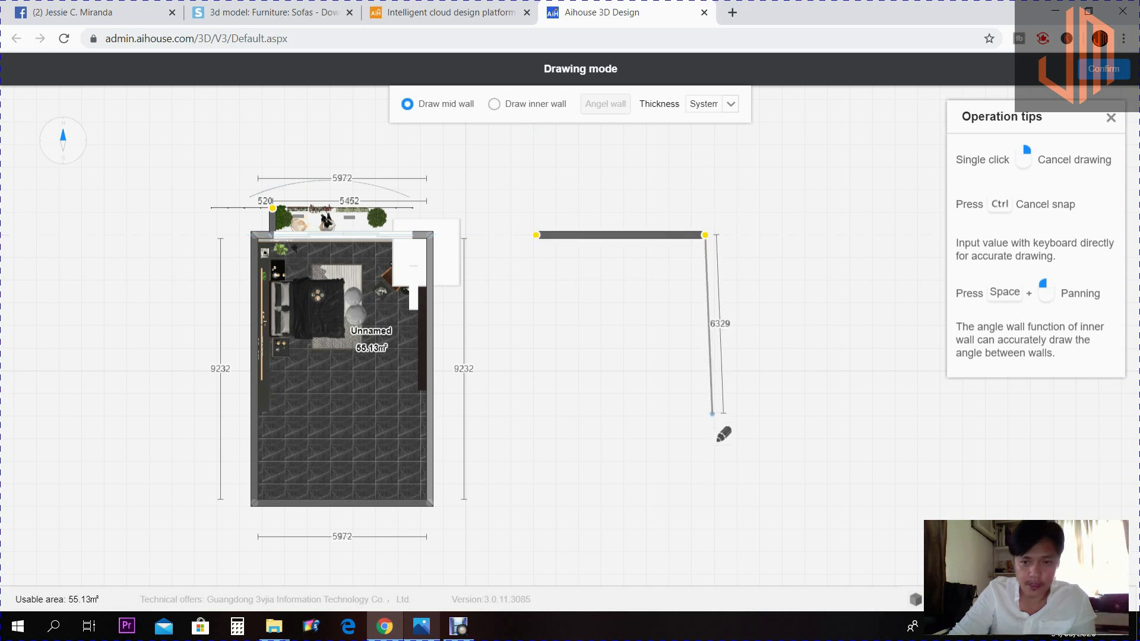
{"action": "left_click", "coordinate": [705, 502]}
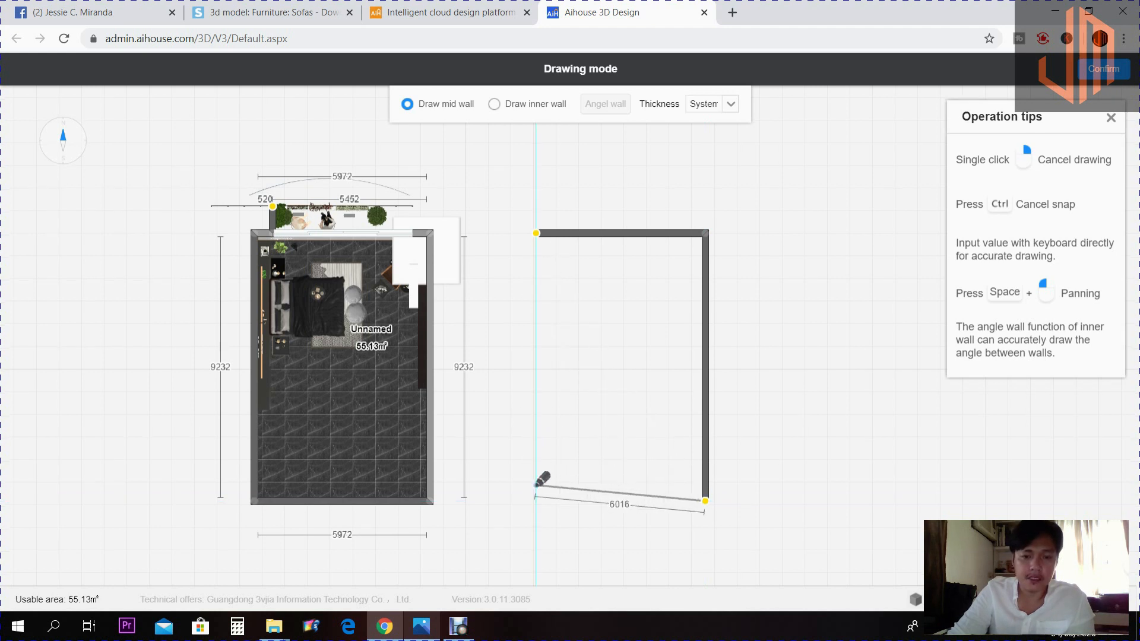
{"action": "left_click", "coordinate": [537, 502]}
{"action": "left_click", "coordinate": [536, 235]}
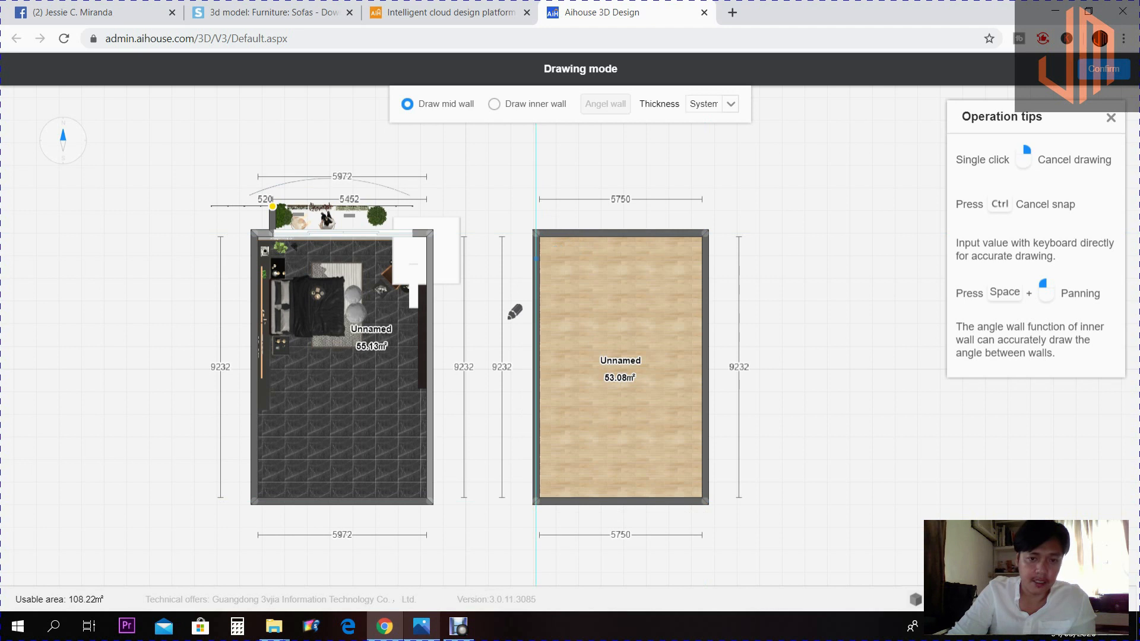
{"action": "right_click", "coordinate": [547, 269]}
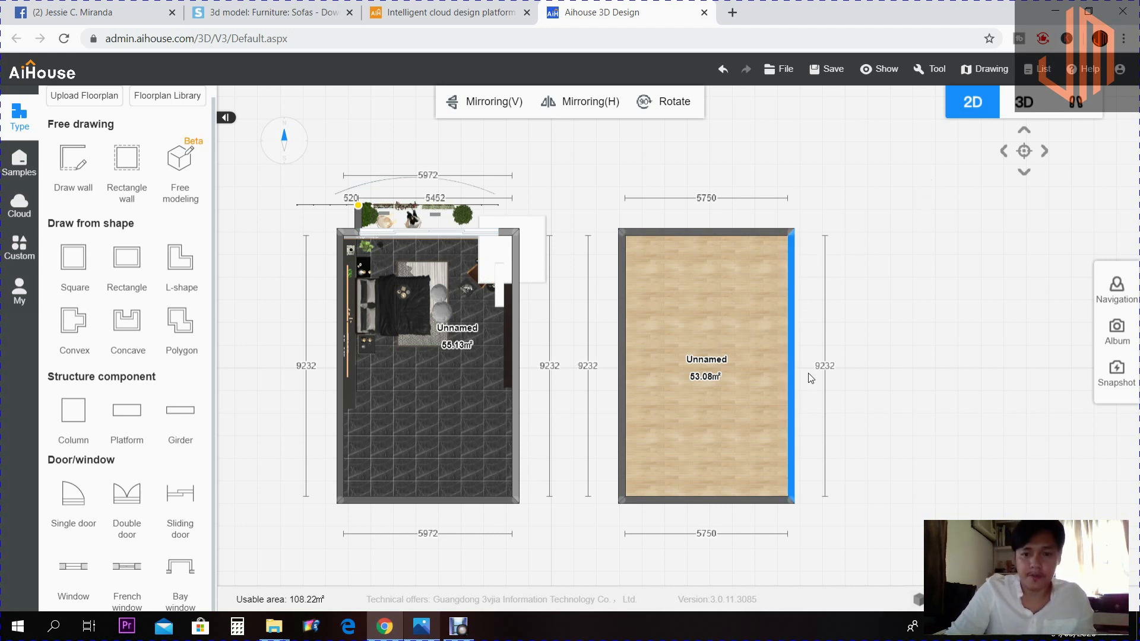
{"action": "left_click_drag", "start_coordinate": [808, 373], "coordinate": [840, 369]}
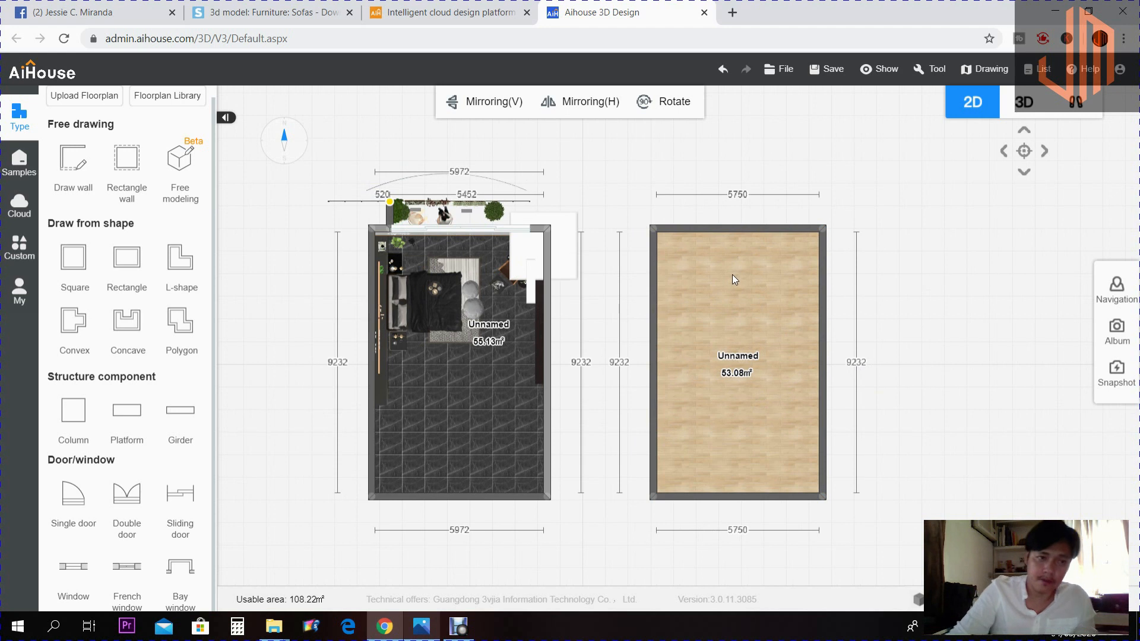
{"action": "left_click", "coordinate": [1075, 103]}
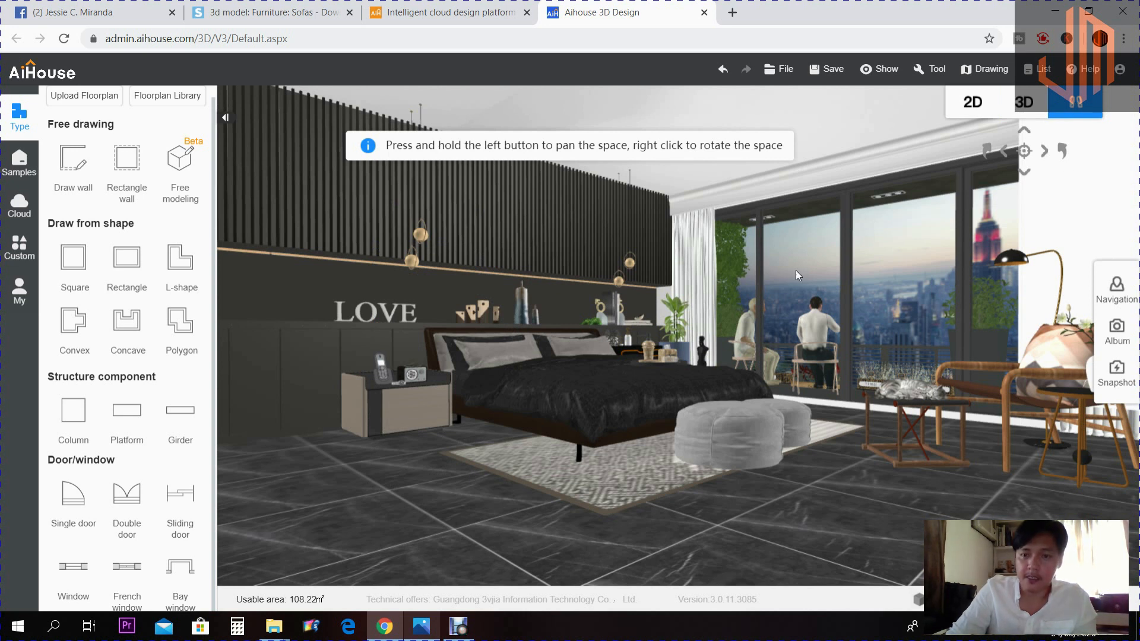
{"action": "left_click_drag", "start_coordinate": [897, 320], "coordinate": [650, 291]}
{"action": "right_click_drag", "start_coordinate": [651, 291], "coordinate": [849, 331]}
{"action": "left_click_drag", "start_coordinate": [849, 331], "coordinate": [576, 253]}
{"action": "scroll", "coordinate": [694, 289], "scroll_direction": "down", "scroll_amount": 4}
{"action": "left_click_drag", "start_coordinate": [800, 325], "coordinate": [718, 353]}
{"action": "scroll", "coordinate": [743, 331], "scroll_direction": "down", "scroll_amount": 3}
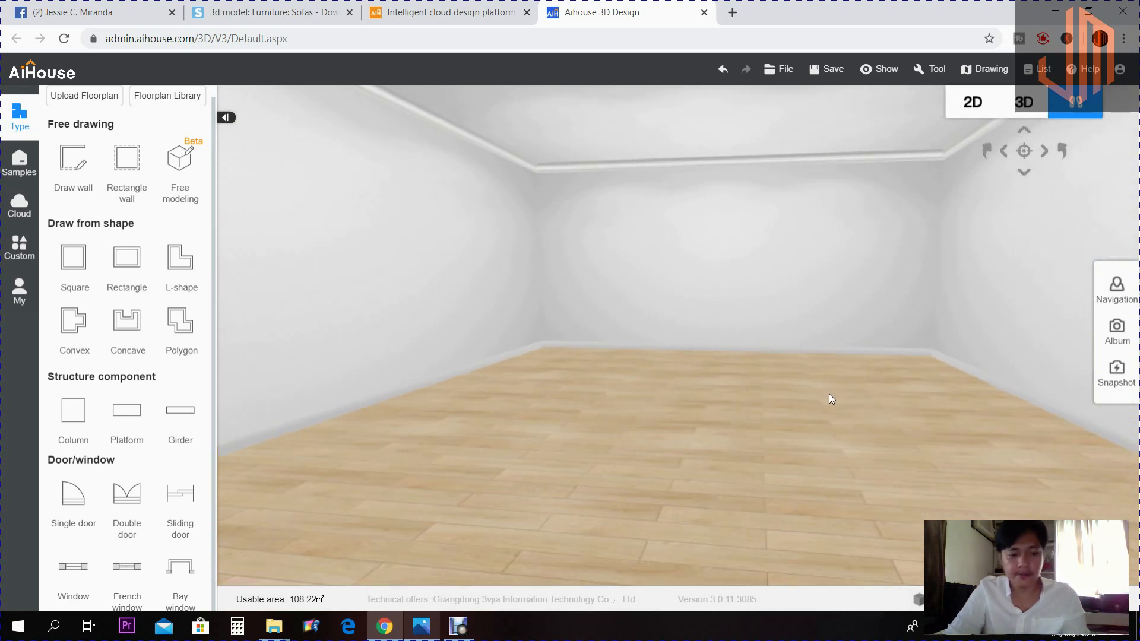
{"action": "right_click_drag", "start_coordinate": [816, 389], "coordinate": [812, 404]}
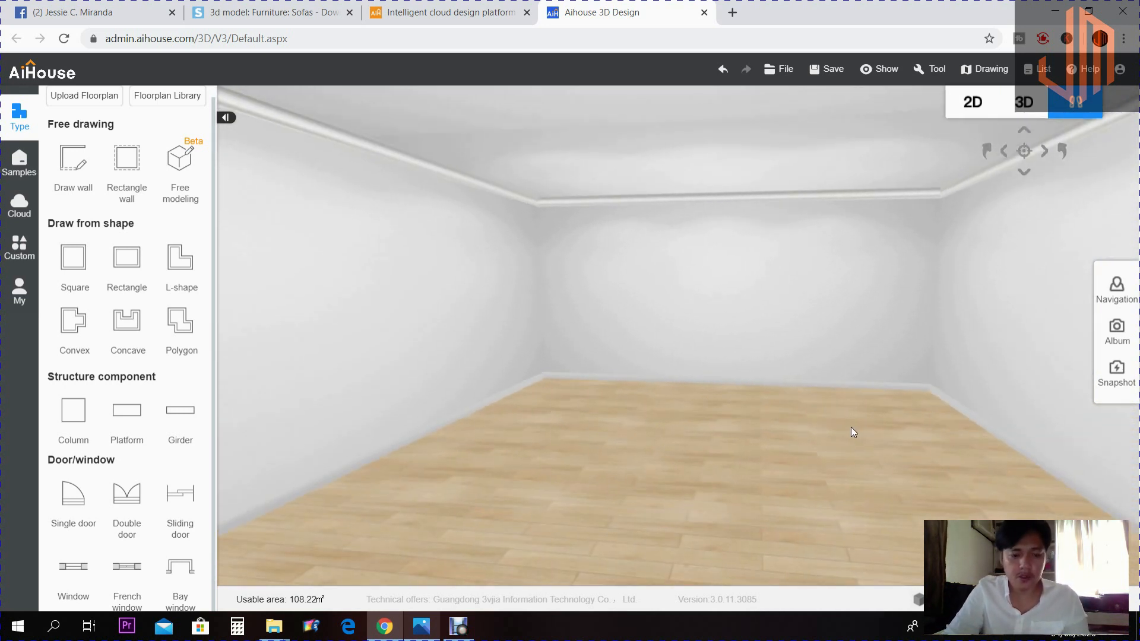
{"action": "key", "text": "q"}
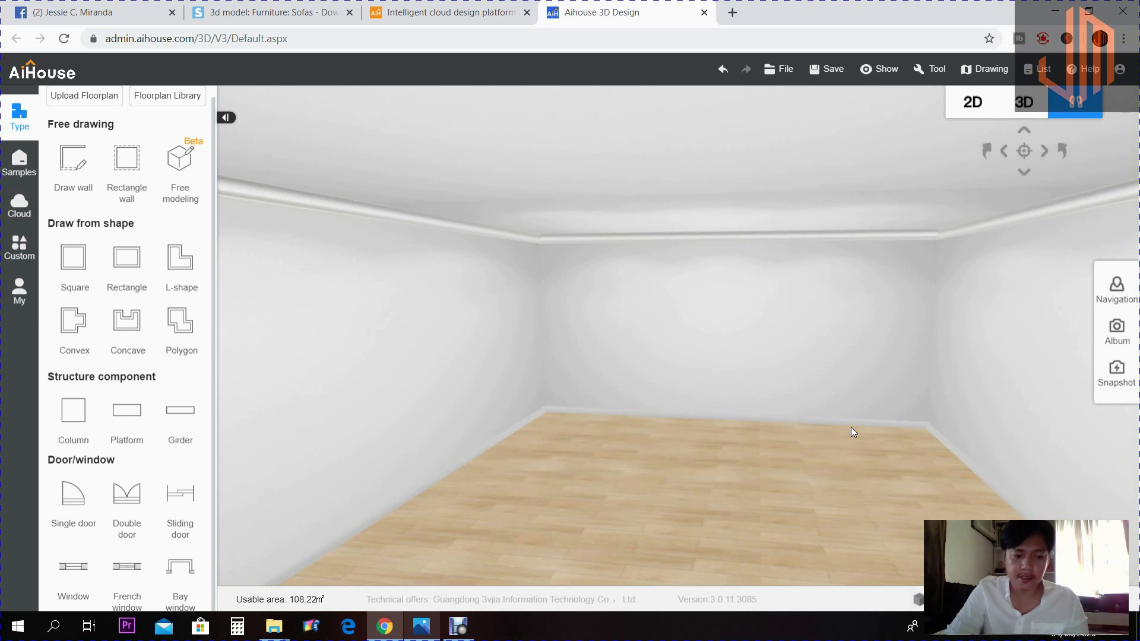
{"action": "key", "text": "q"}
{"action": "key", "text": "q"}
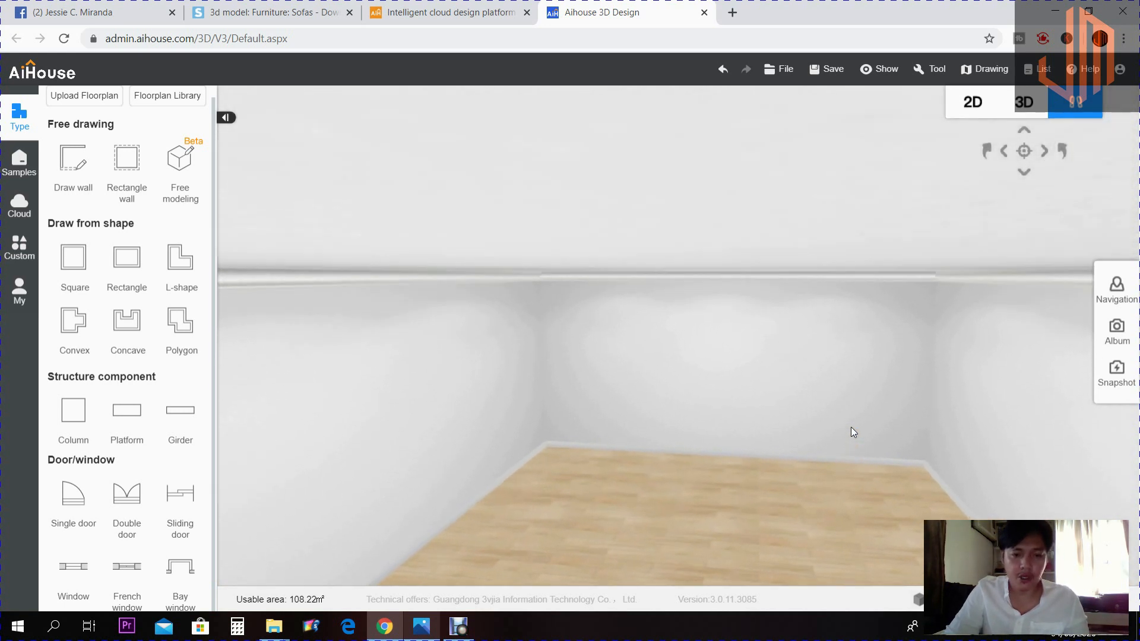
{"action": "key", "text": "q"}
{"action": "key", "text": "q"}
{"action": "key", "text": "e"}
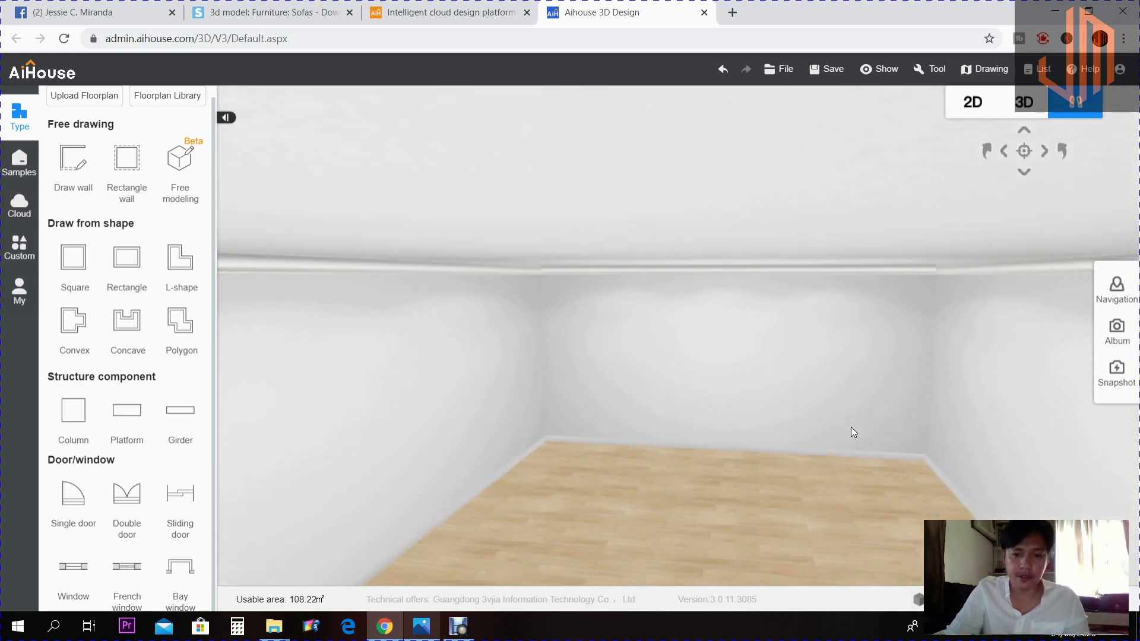
{"action": "key", "text": "e"}
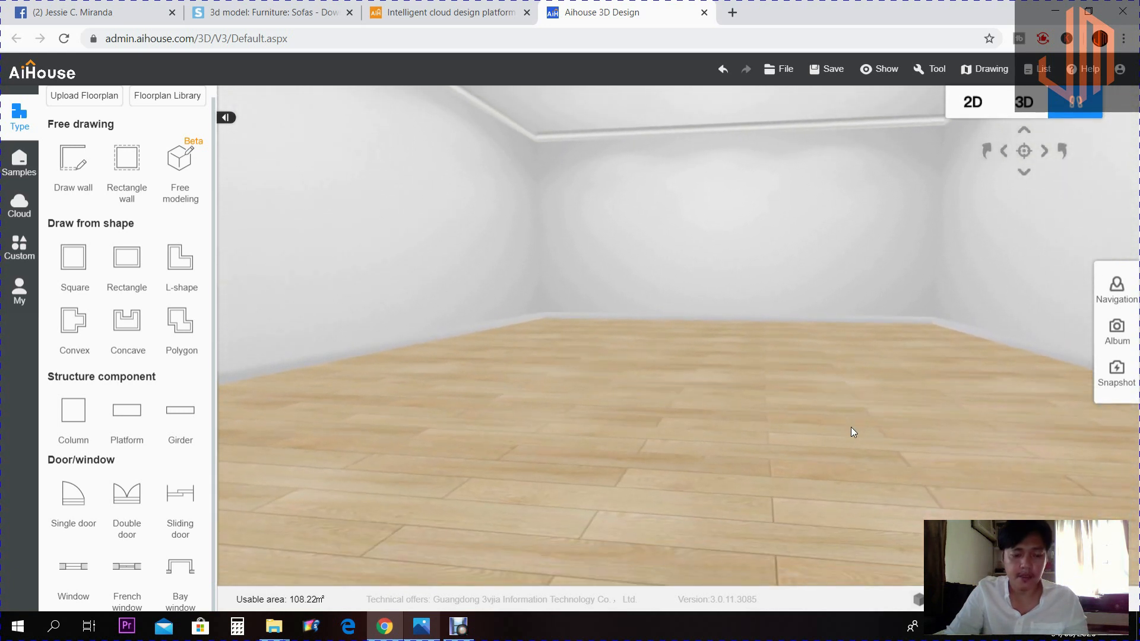
{"action": "key", "text": "a"}
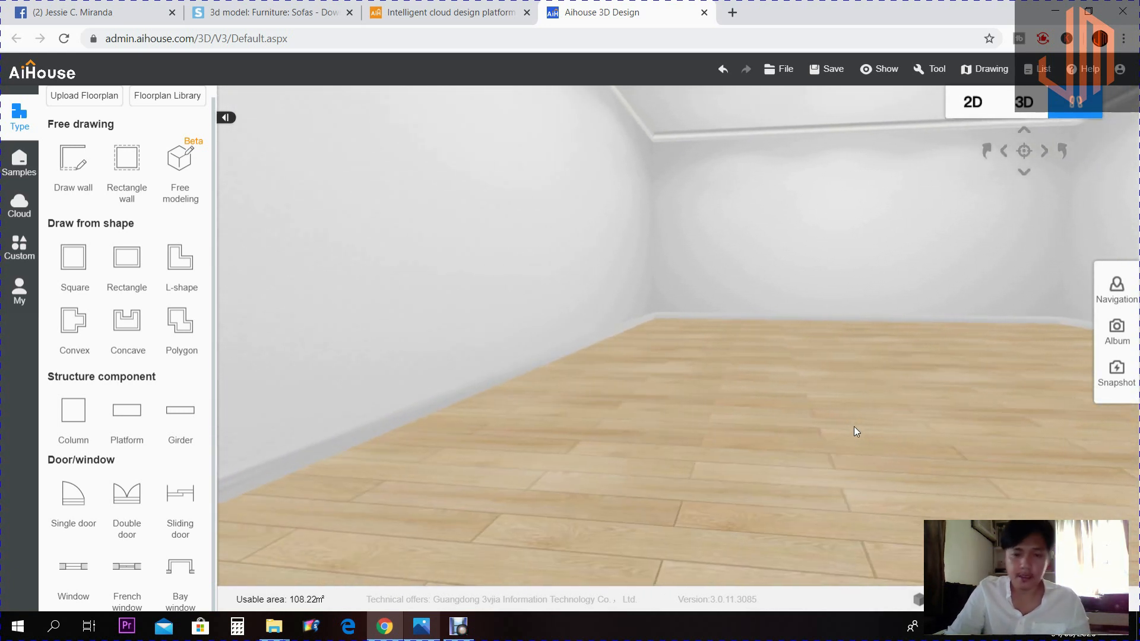
{"action": "key", "text": "d"}
{"action": "key", "text": "d"}
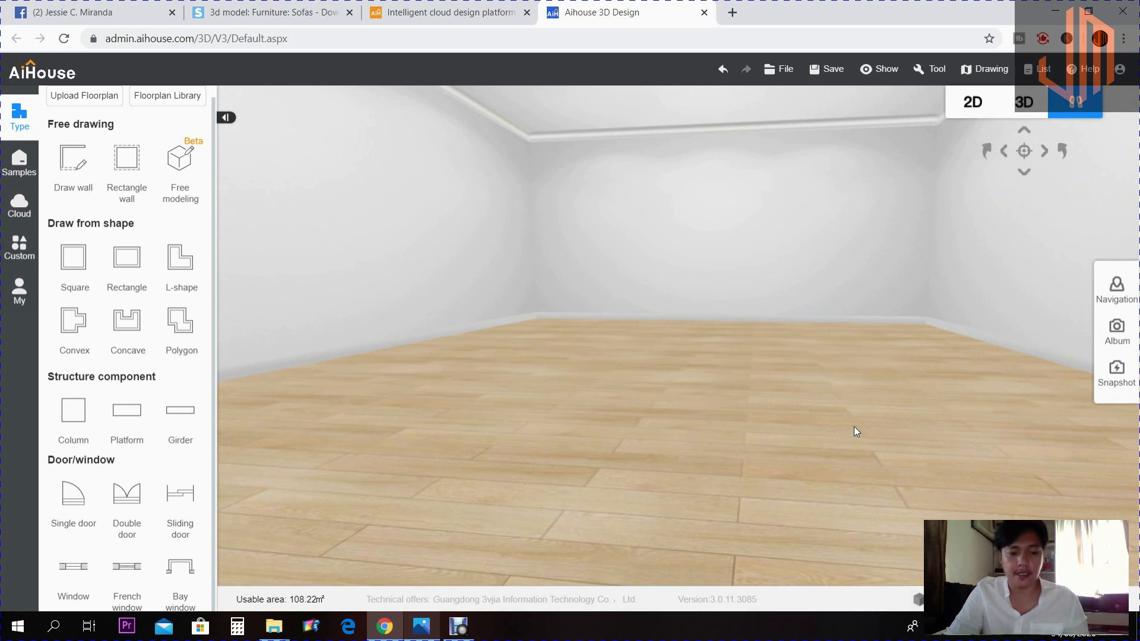
{"action": "key", "text": "s"}
{"action": "key", "text": "s"}
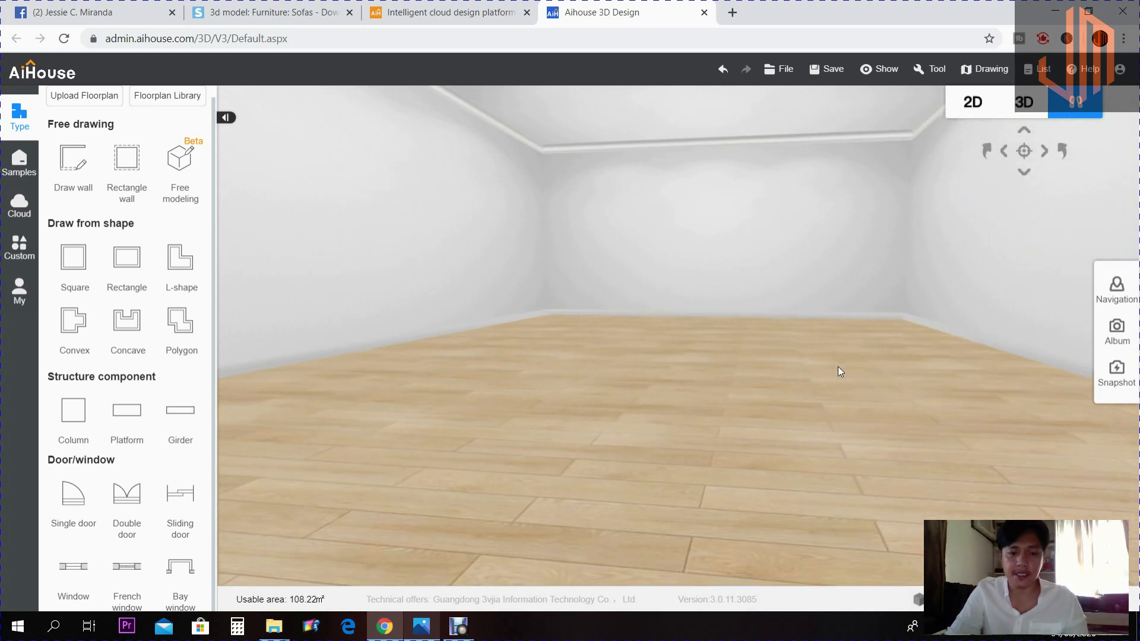
{"action": "key", "text": "w"}
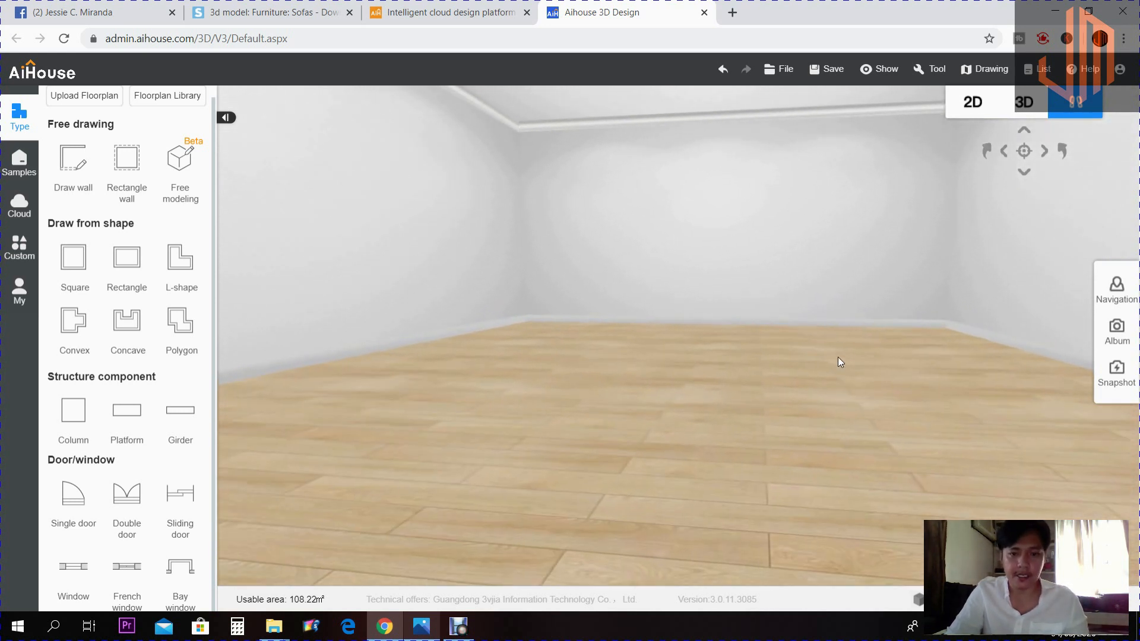
{"action": "key", "text": "w"}
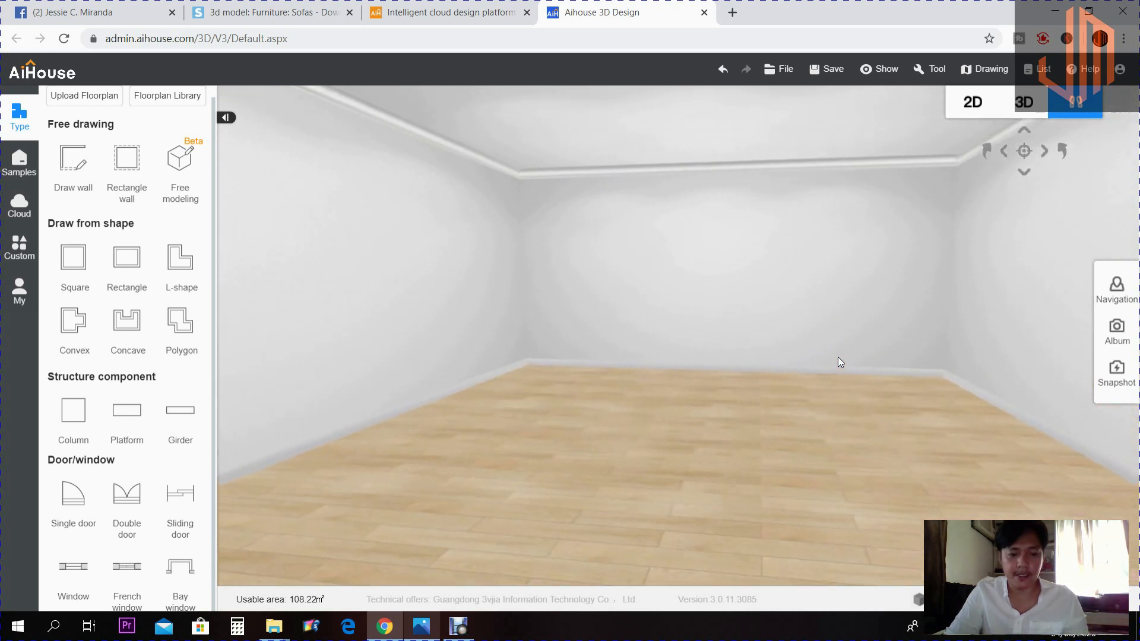
{"action": "key", "text": "s"}
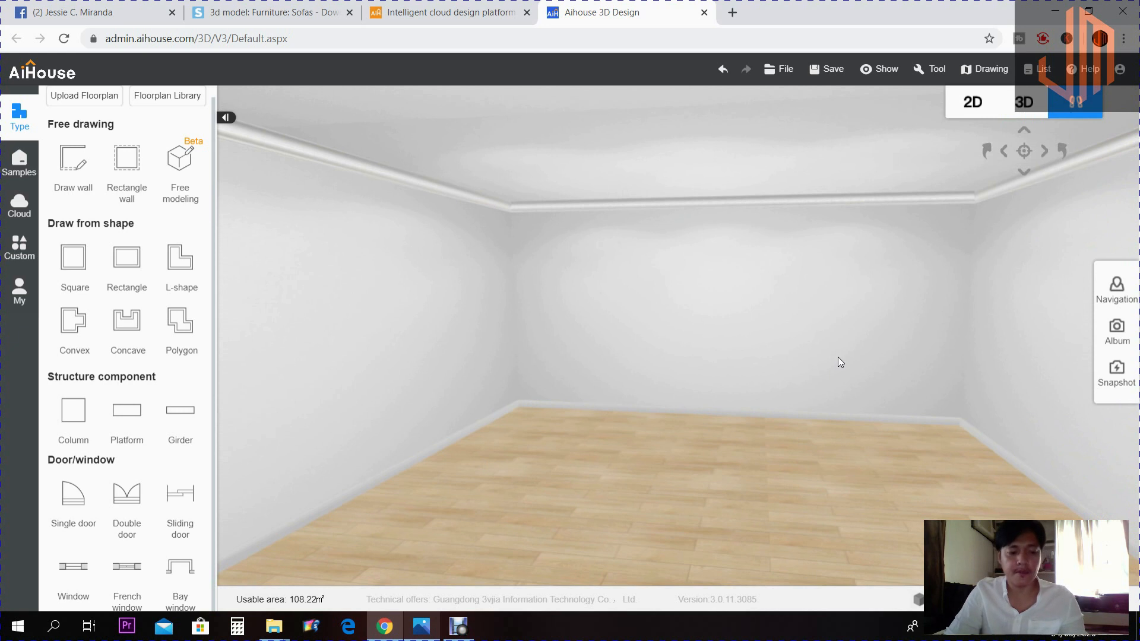
{"action": "key", "text": "w"}
{"action": "key", "text": "s"}
{"action": "key", "text": "d"}
{"action": "key", "text": "d"}
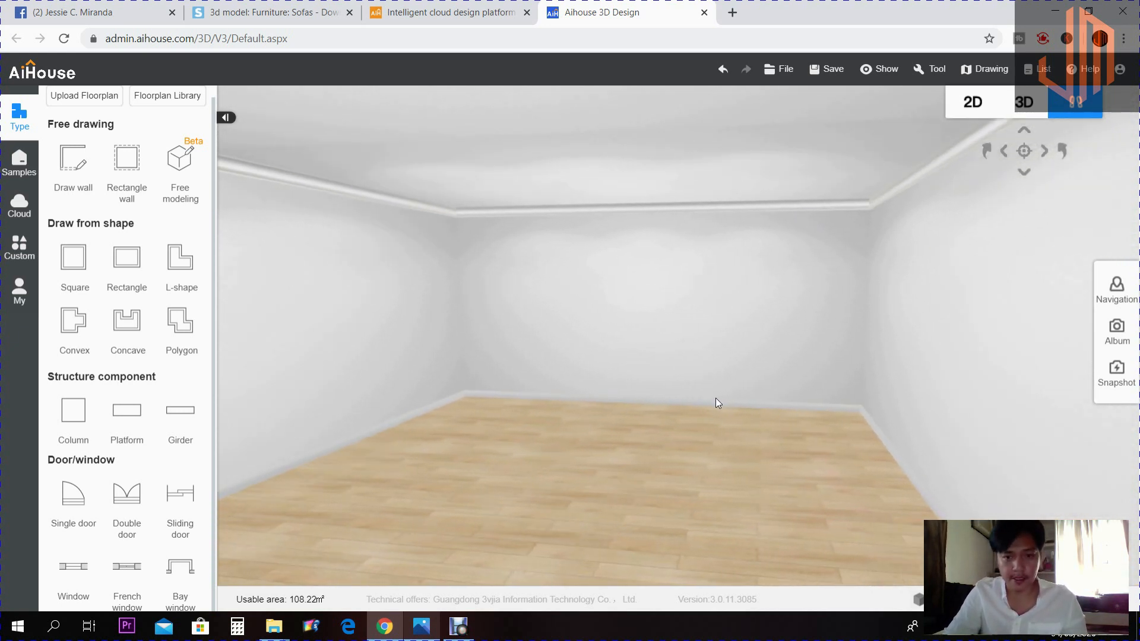
{"action": "key", "text": "a"}
{"action": "key", "text": "w"}
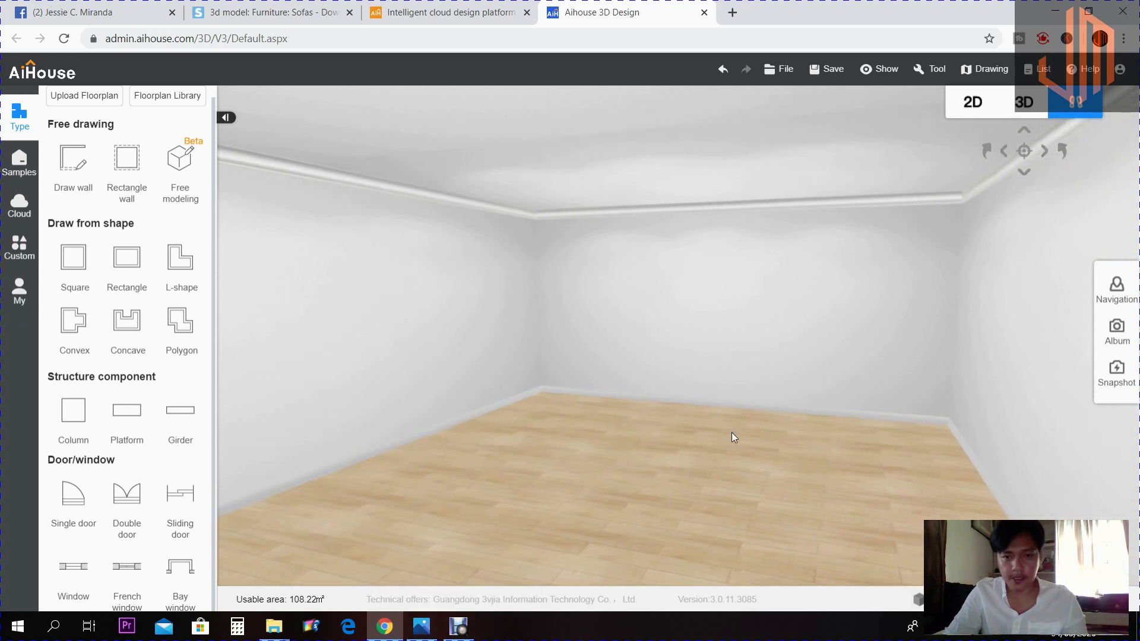
{"action": "key", "text": "d"}
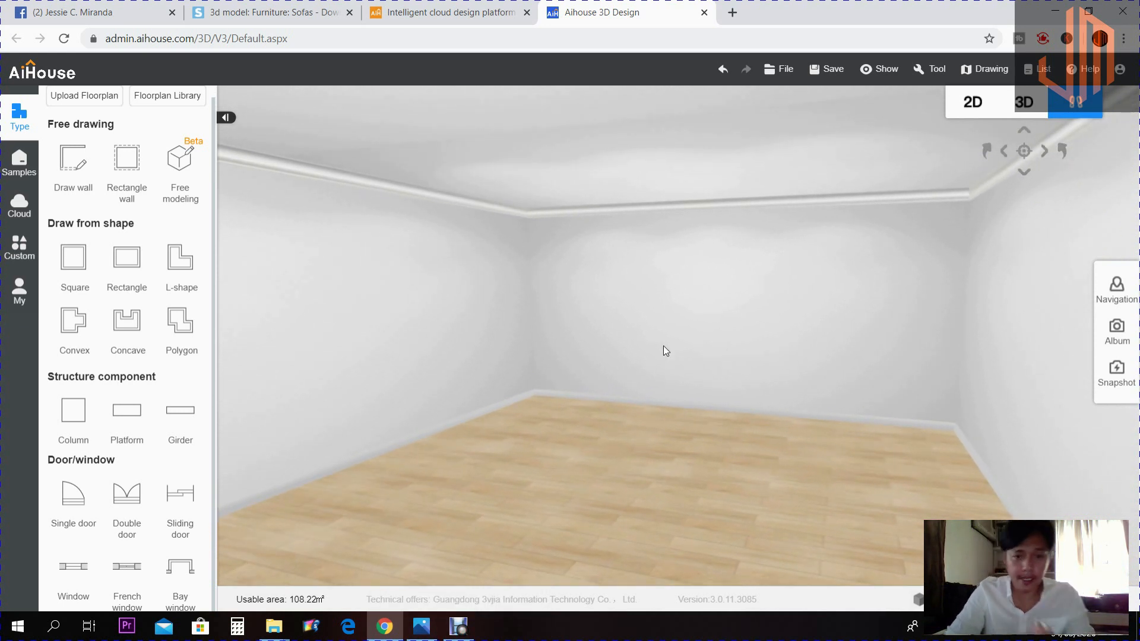
{"action": "key", "text": "w"}
{"action": "key", "text": "a"}
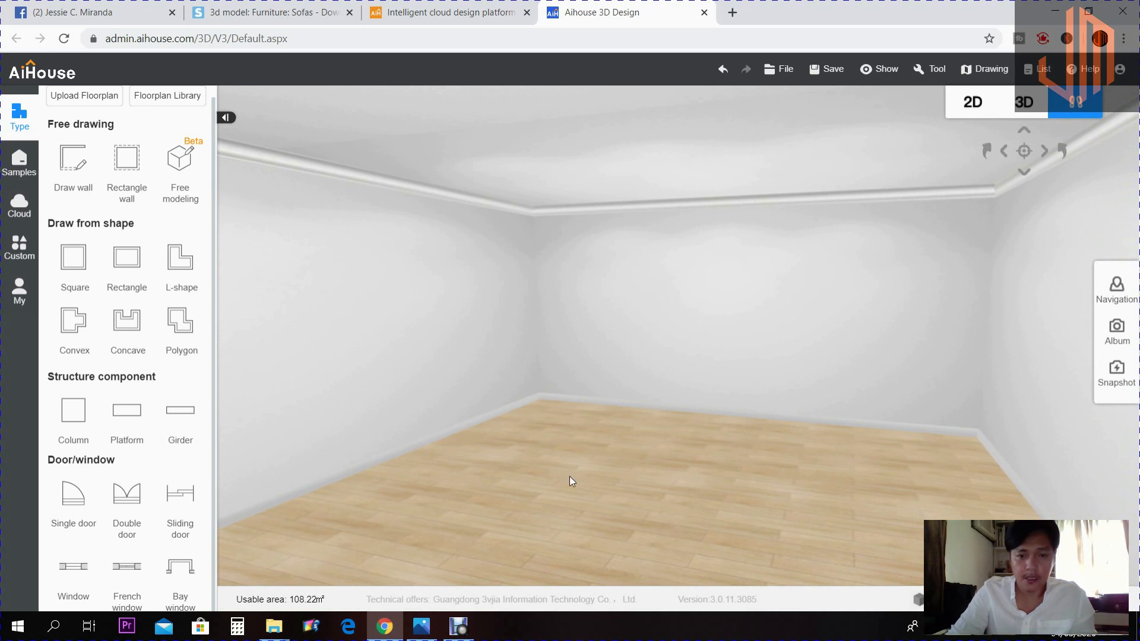
{"action": "left_click", "coordinate": [421, 626]}
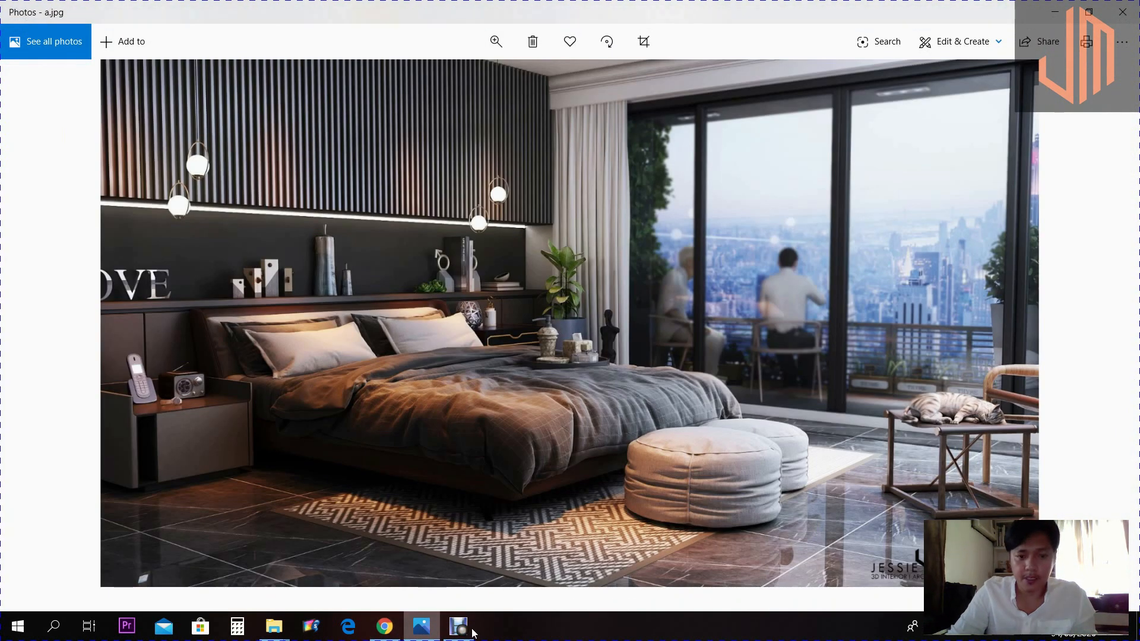
{"action": "left_click", "coordinate": [427, 628]}
{"action": "key", "text": "d"}
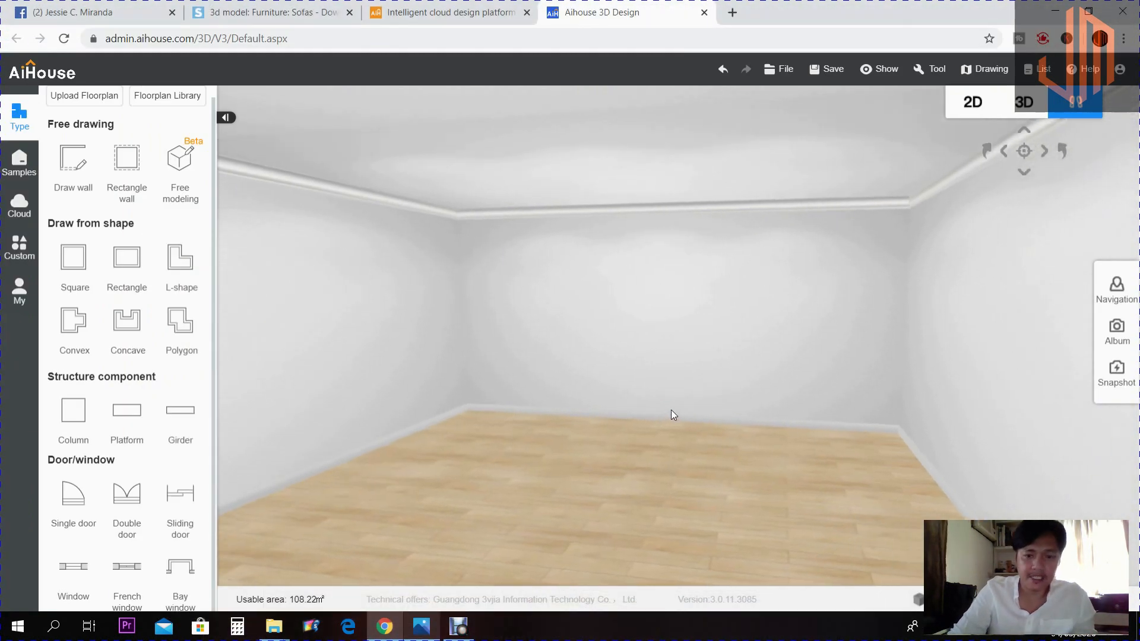
{"action": "key", "text": "a"}
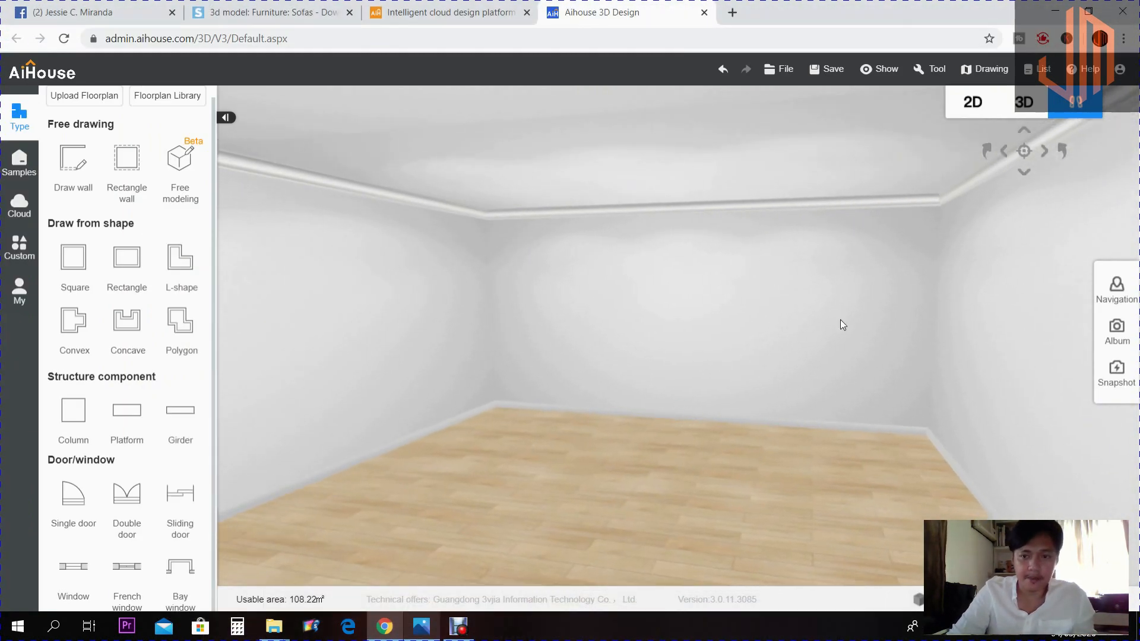
Place a sliding door on the new room's top wall and stretch it nearly full width.
{"action": "left_click", "coordinate": [974, 102]}
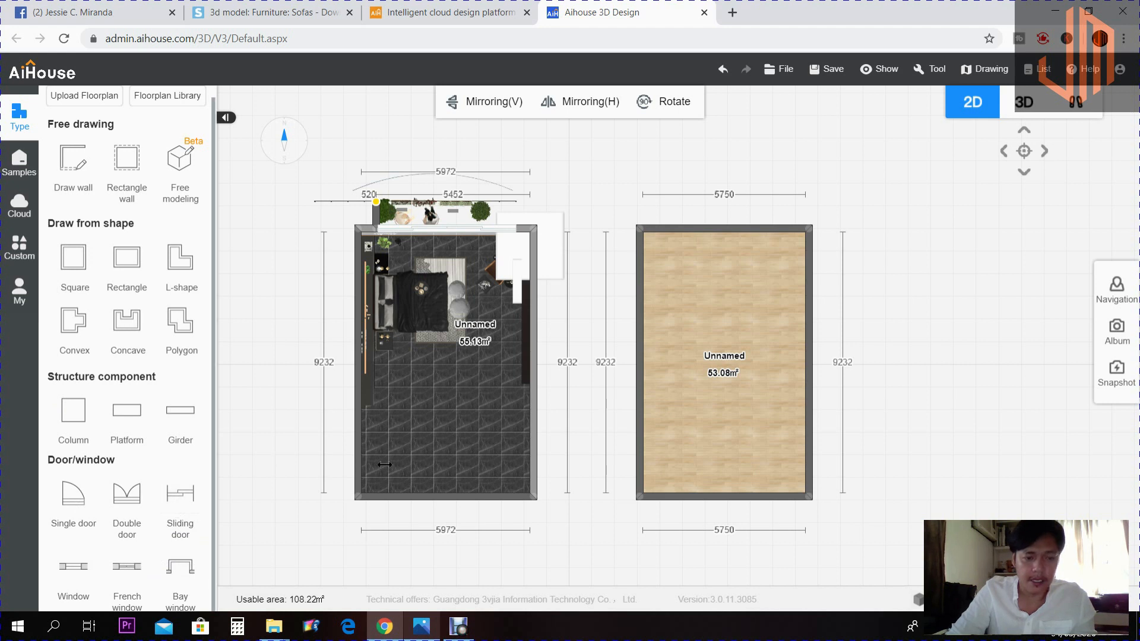
{"action": "left_click", "coordinate": [181, 496]}
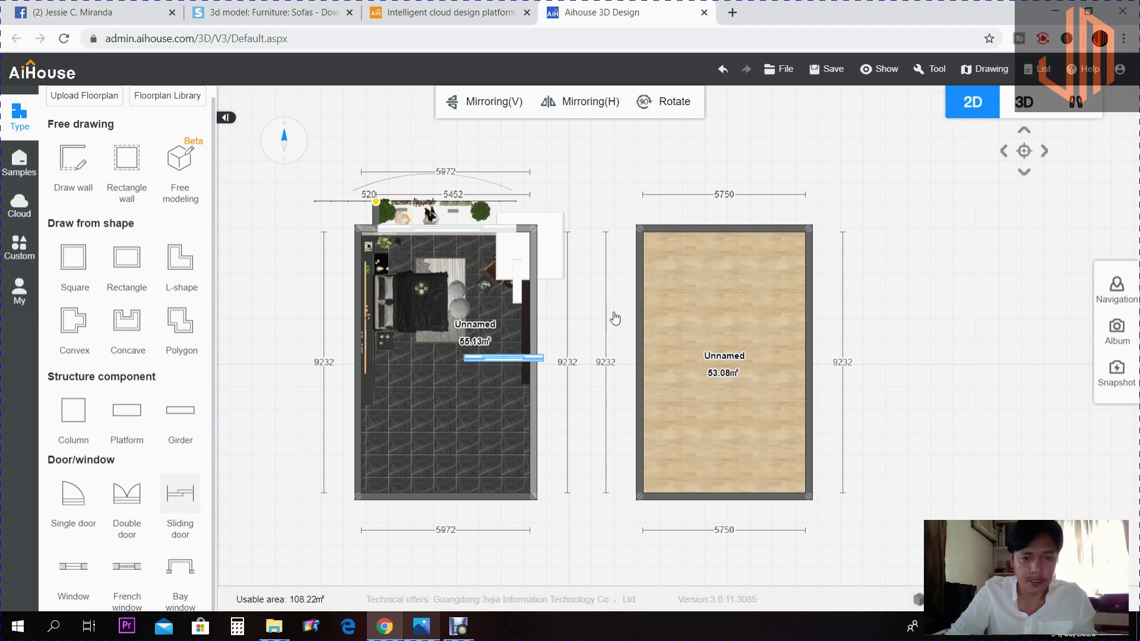
{"action": "left_click", "coordinate": [736, 238]}
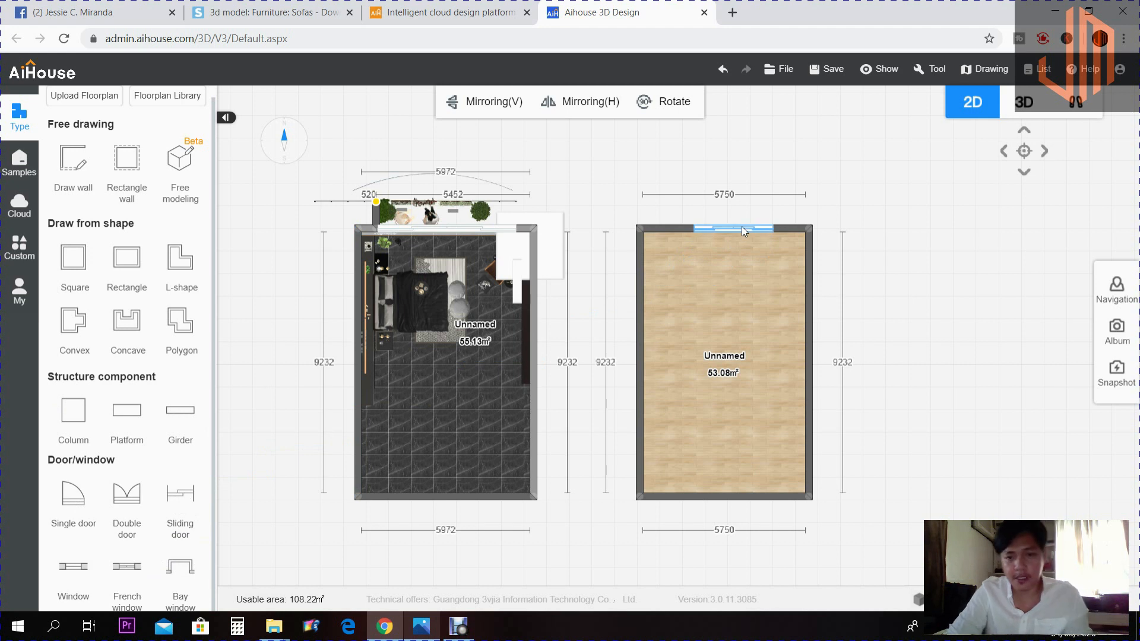
{"action": "left_click", "coordinate": [742, 226]}
{"action": "left_click_drag", "start_coordinate": [694, 231], "coordinate": [660, 229]}
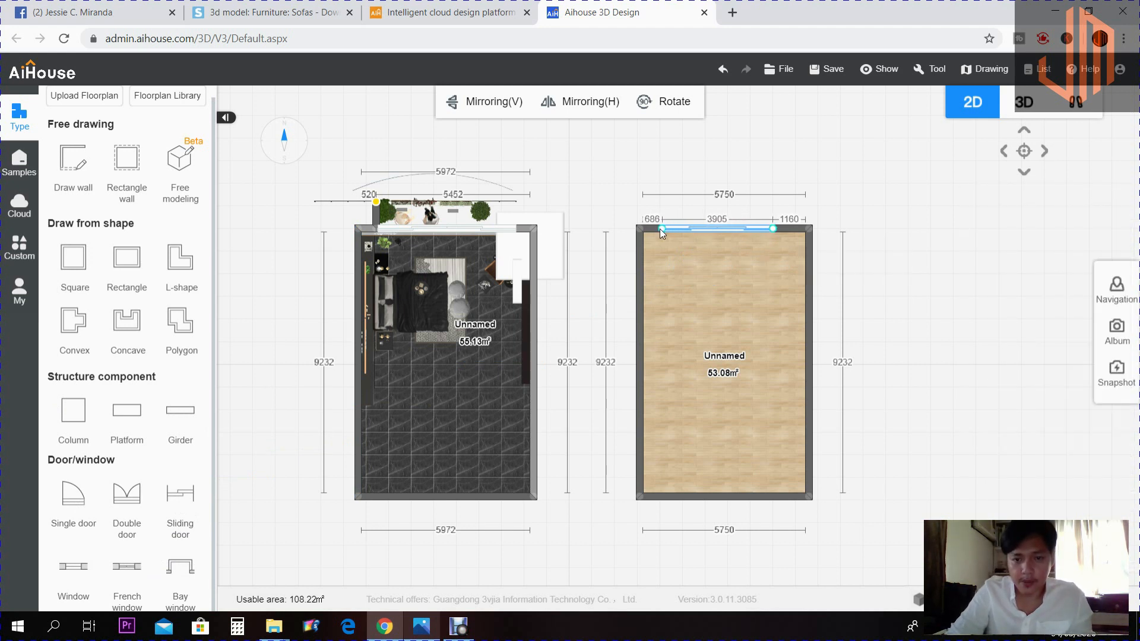
{"action": "left_click_drag", "start_coordinate": [778, 228], "coordinate": [796, 229]}
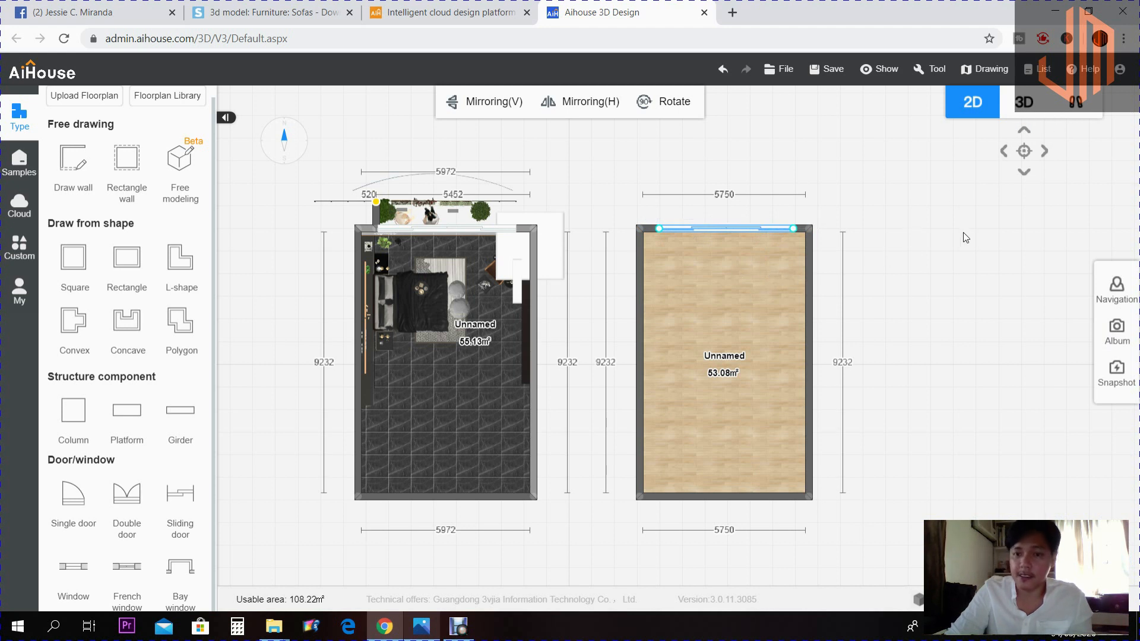
Walk toward the sliding door in first-person view to inspect it.
{"action": "left_click", "coordinate": [1078, 106]}
{"action": "left_click_drag", "start_coordinate": [679, 444], "coordinate": [693, 521]}
{"action": "left_click_drag", "start_coordinate": [599, 498], "coordinate": [595, 525]}
{"action": "right_click_drag", "start_coordinate": [651, 490], "coordinate": [649, 528]}
{"action": "left_click_drag", "start_coordinate": [649, 528], "coordinate": [672, 484]}
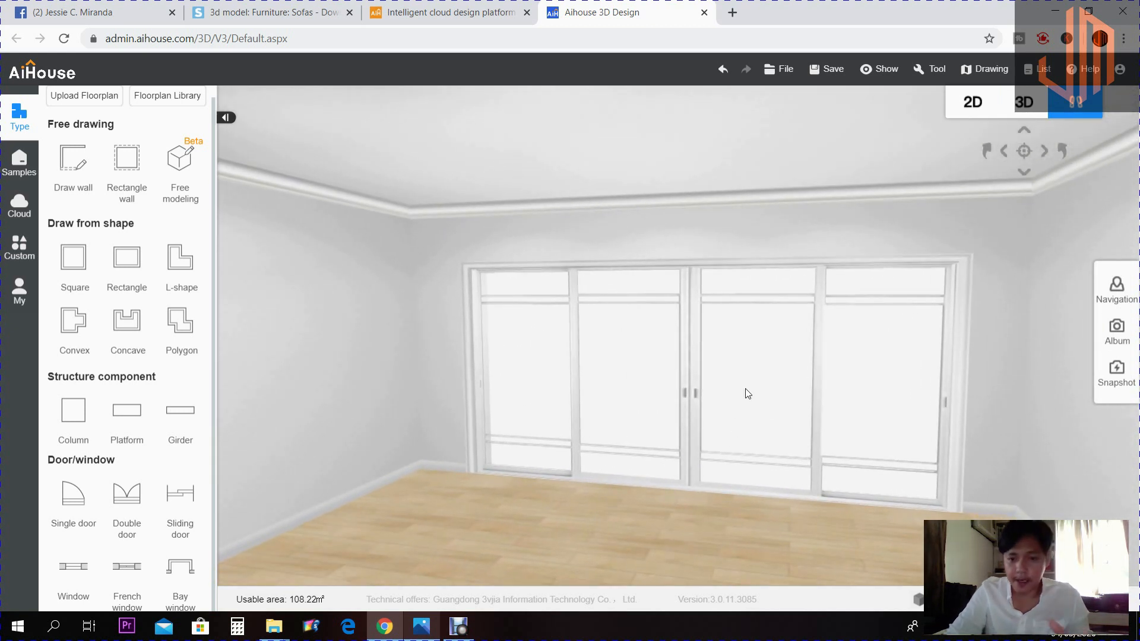
Set the sliding door's height H to 2600 in its Attribute panel.
{"action": "left_click", "coordinate": [694, 339]}
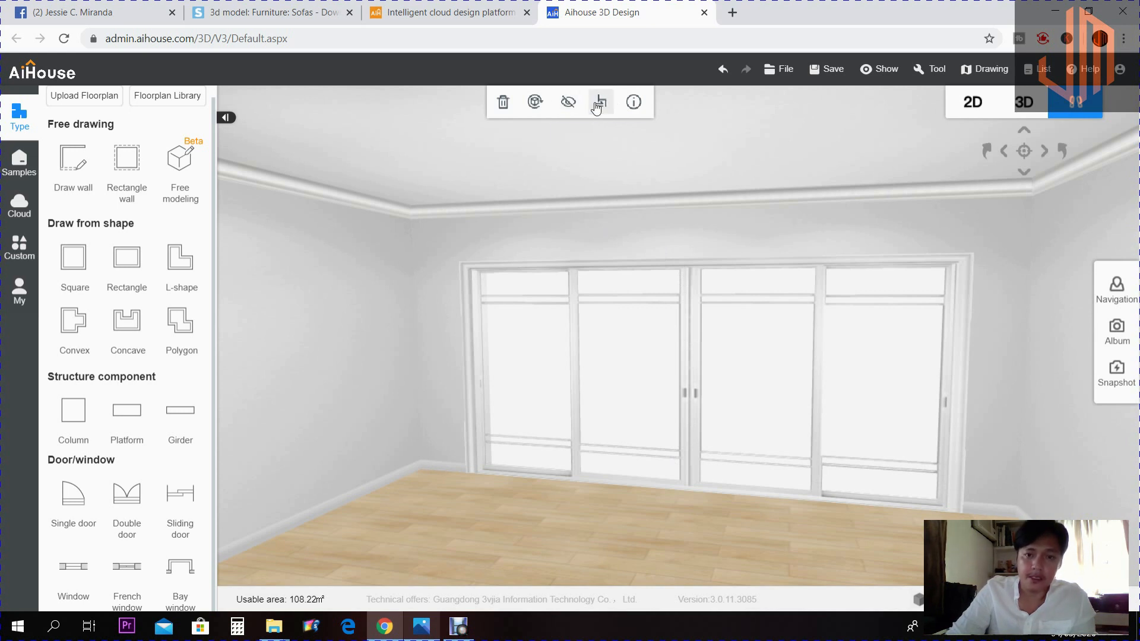
{"action": "left_click", "coordinate": [633, 102]}
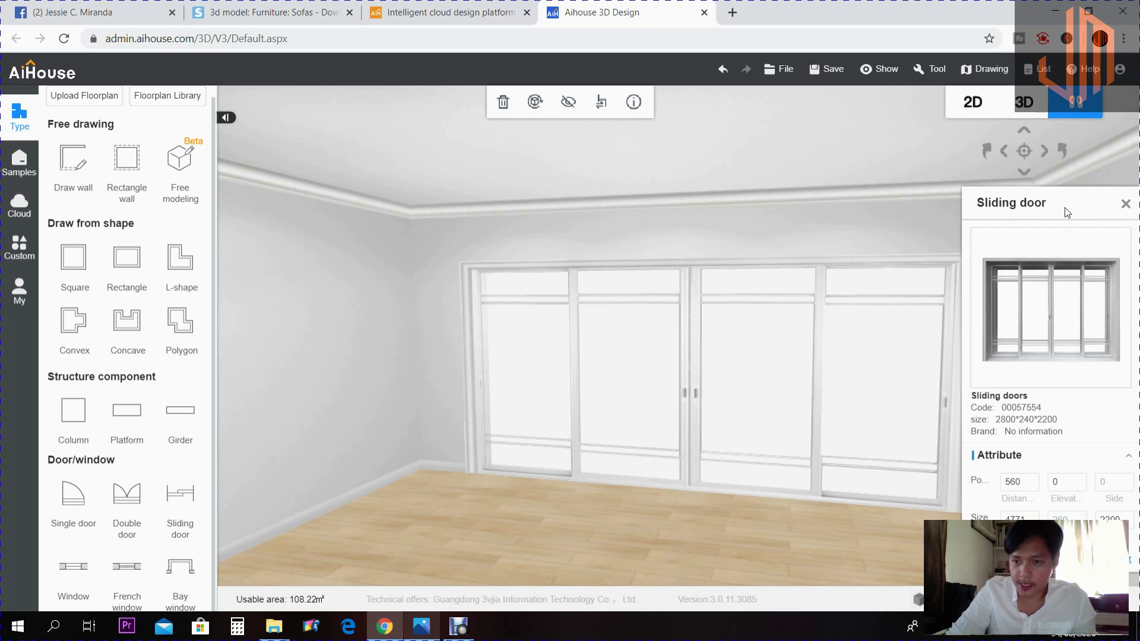
{"action": "left_click_drag", "start_coordinate": [1067, 212], "coordinate": [1001, 190]}
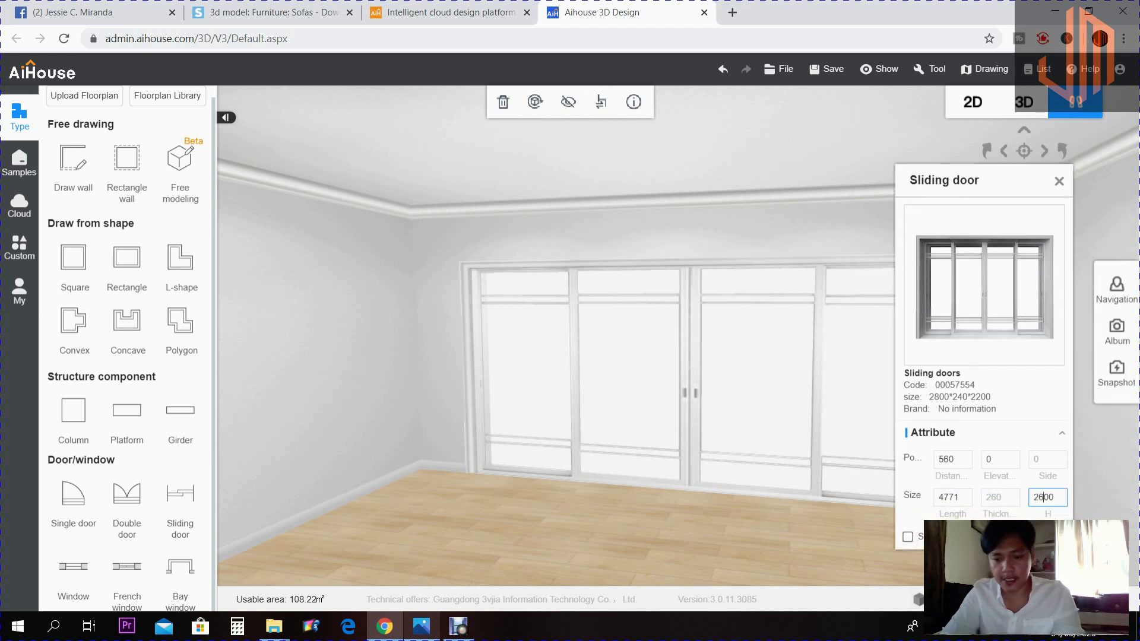
{"action": "key", "text": "Return"}
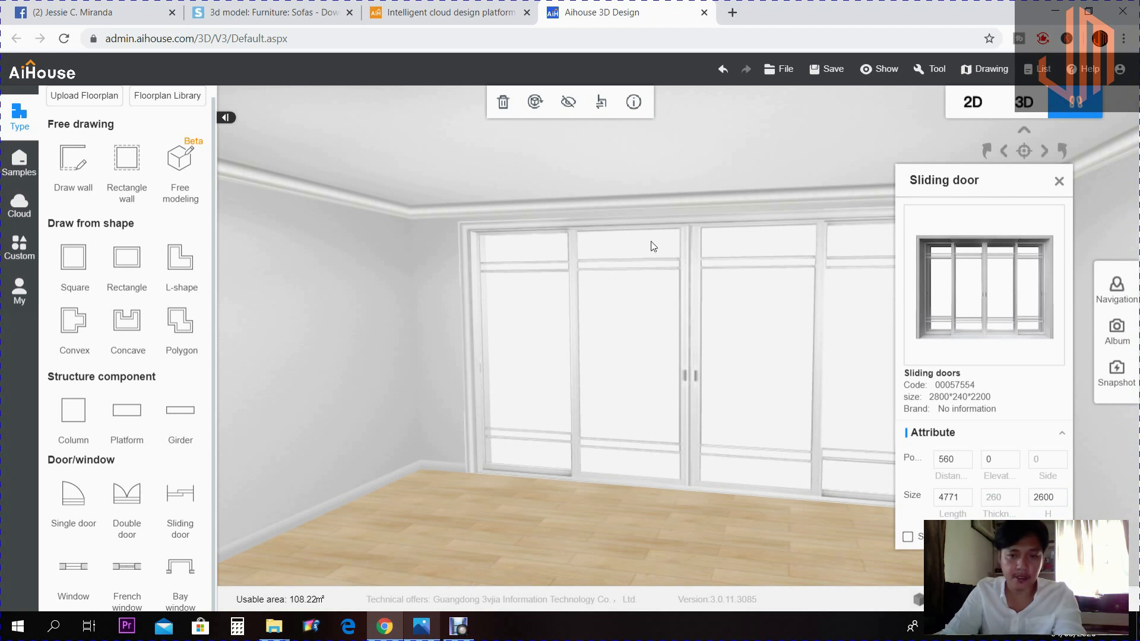
{"action": "left_click_drag", "start_coordinate": [987, 185], "coordinate": [1009, 184]}
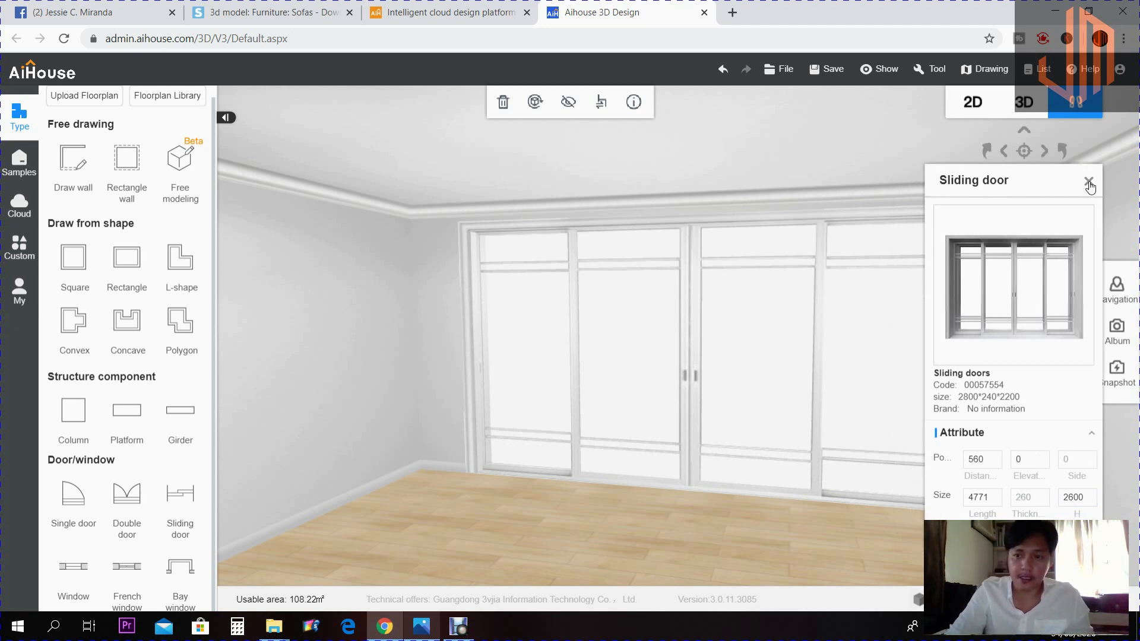
{"action": "left_click", "coordinate": [1081, 181]}
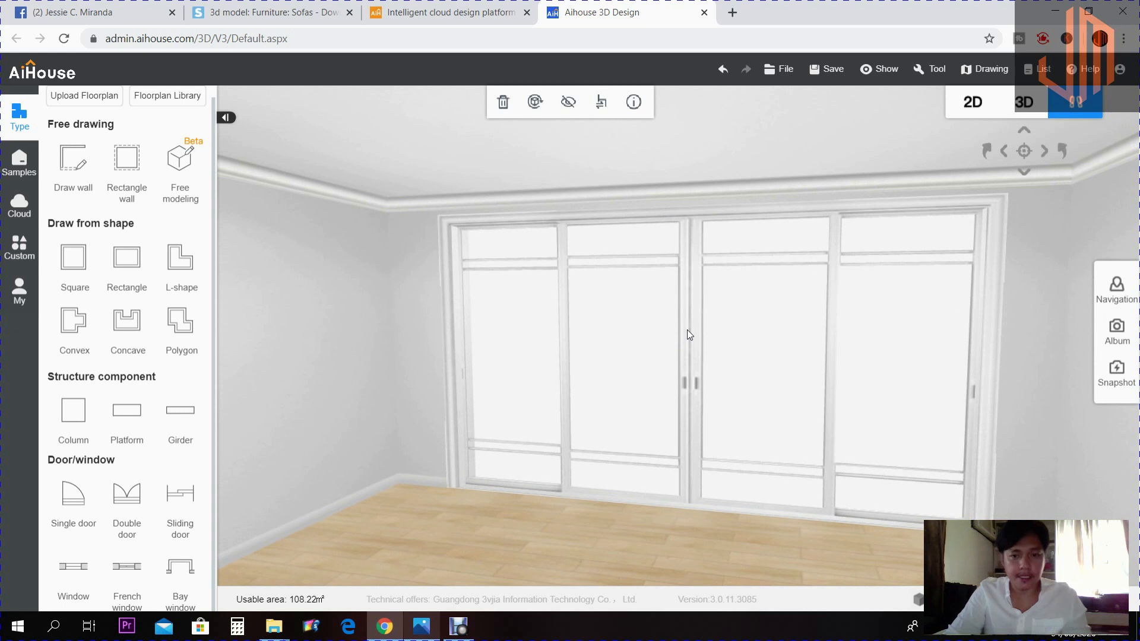
Swap the door for the dark-framed four-panel sliding glass door at its original size.
{"action": "left_click", "coordinate": [601, 103]}
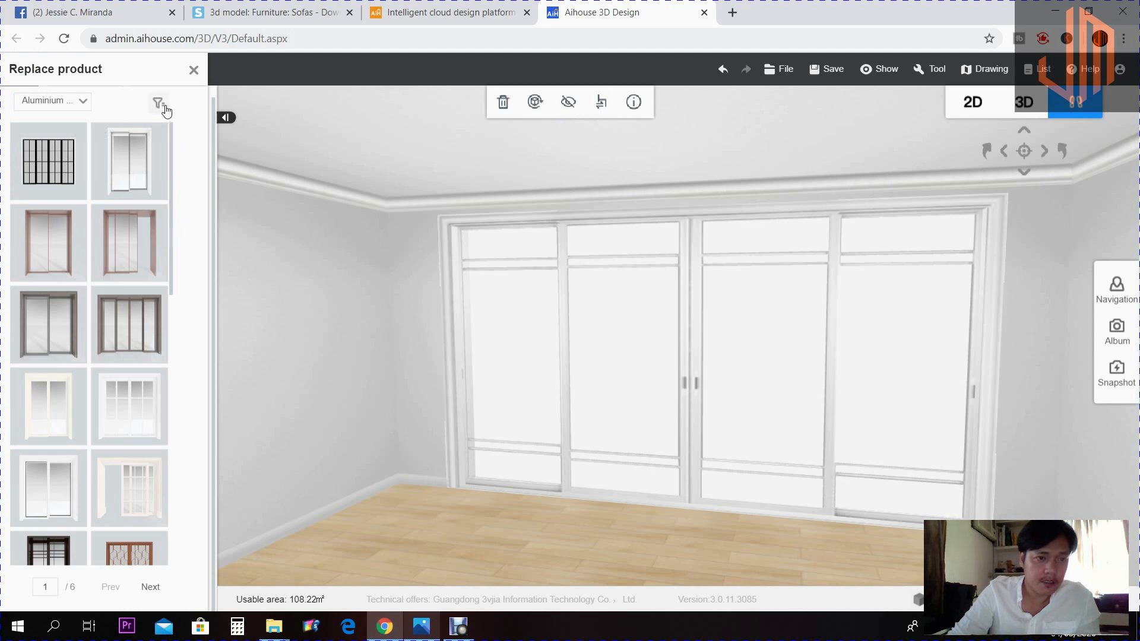
{"action": "scroll", "coordinate": [147, 386], "scroll_direction": "down", "scroll_amount": 10}
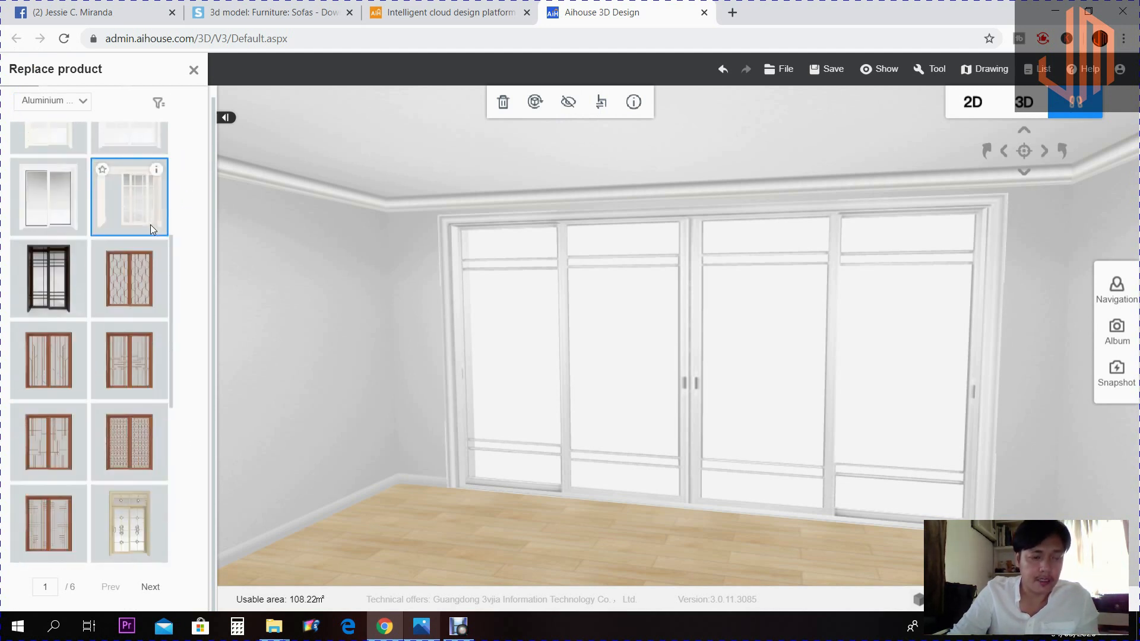
{"action": "scroll", "coordinate": [153, 310], "scroll_direction": "down", "scroll_amount": 2}
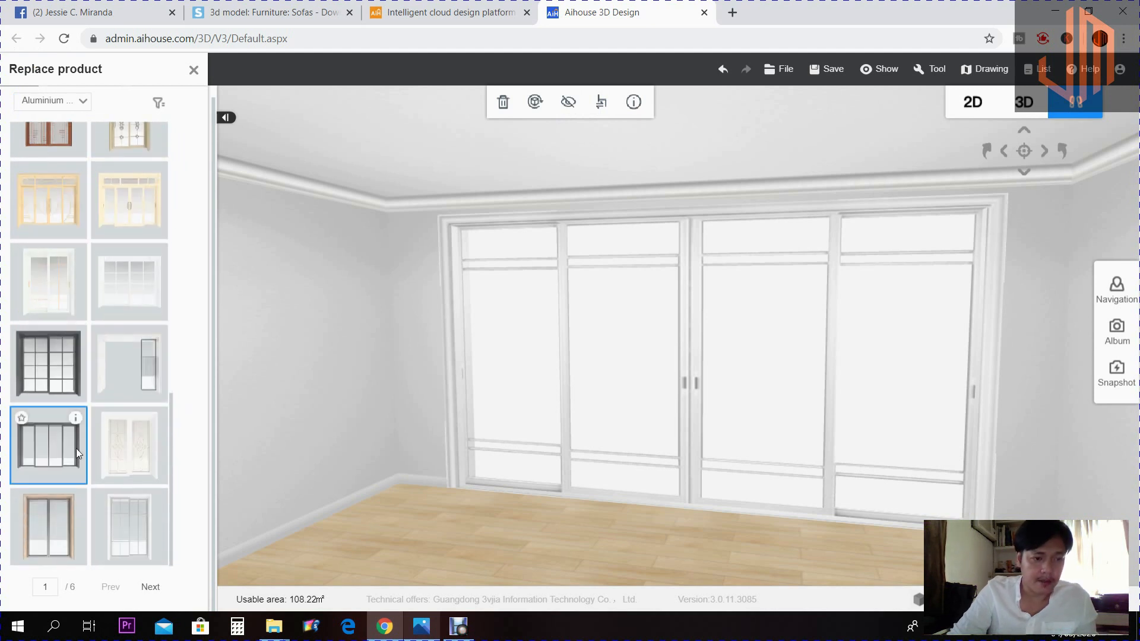
{"action": "left_click", "coordinate": [52, 451]}
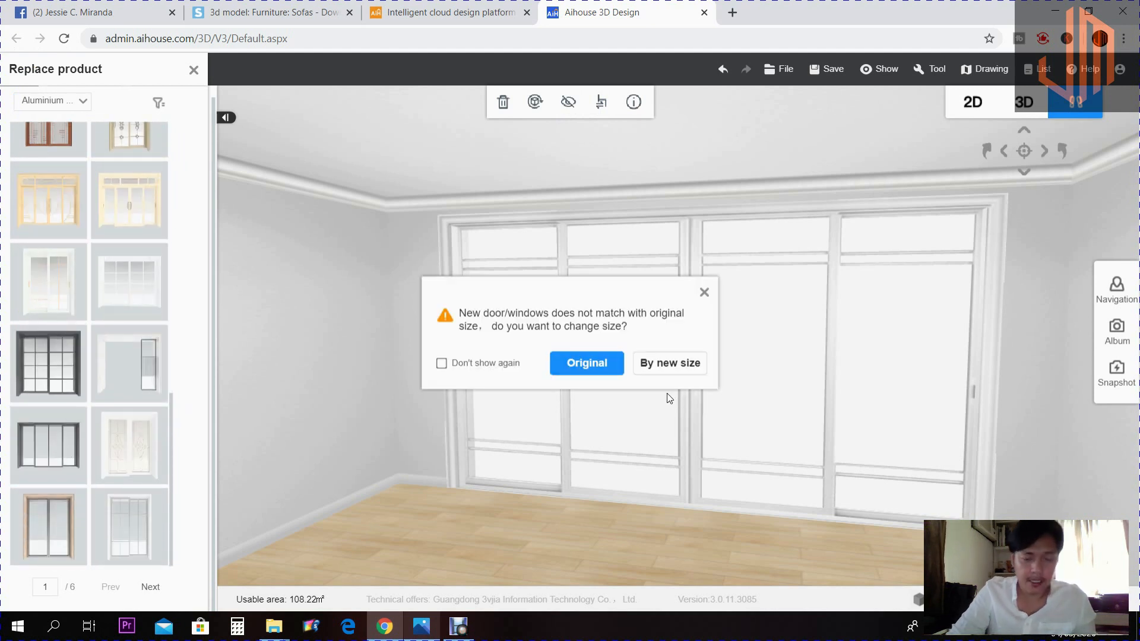
{"action": "left_click", "coordinate": [587, 363]}
{"action": "scroll", "coordinate": [692, 452], "scroll_direction": "down", "scroll_amount": 4}
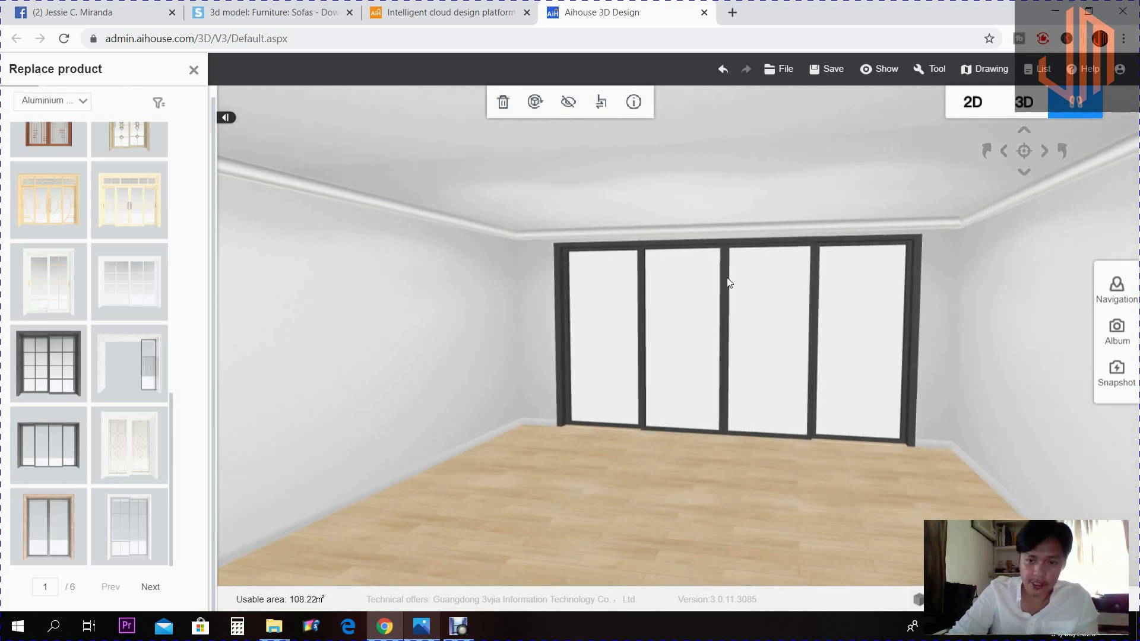
{"action": "scroll", "coordinate": [728, 282], "scroll_direction": "up", "scroll_amount": 2}
{"action": "left_click", "coordinate": [193, 72]}
Compare the new door against the reference photo while turning the 3D view.
{"action": "left_click_drag", "start_coordinate": [671, 376], "coordinate": [482, 392]}
{"action": "scroll", "coordinate": [665, 442], "scroll_direction": "down", "scroll_amount": 2}
{"action": "left_click", "coordinate": [421, 627]}
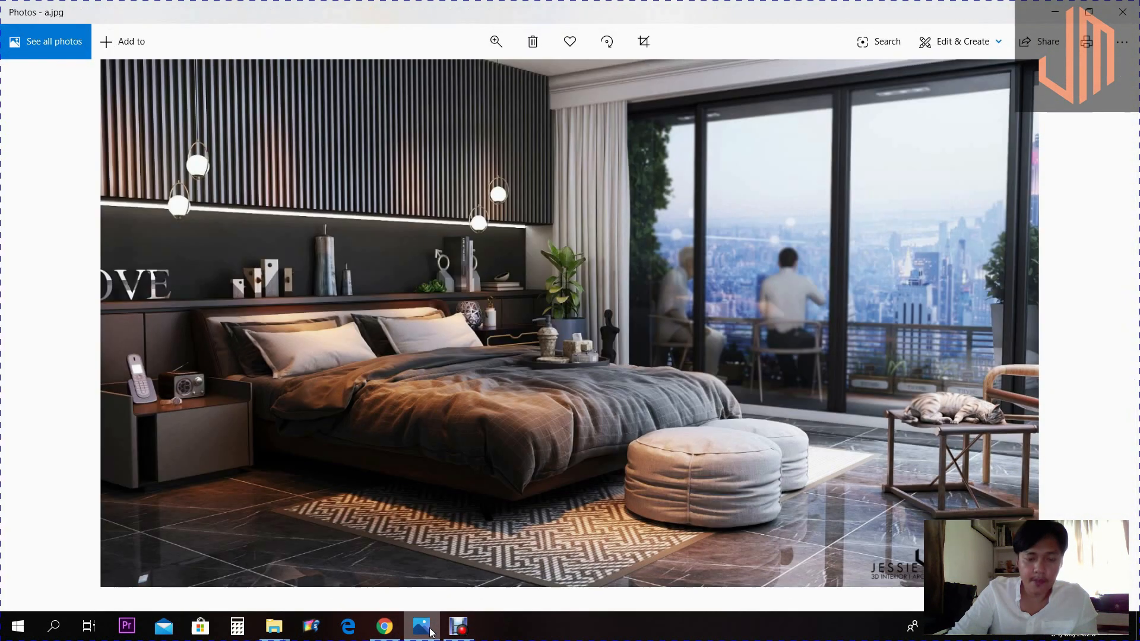
{"action": "left_click", "coordinate": [421, 626]}
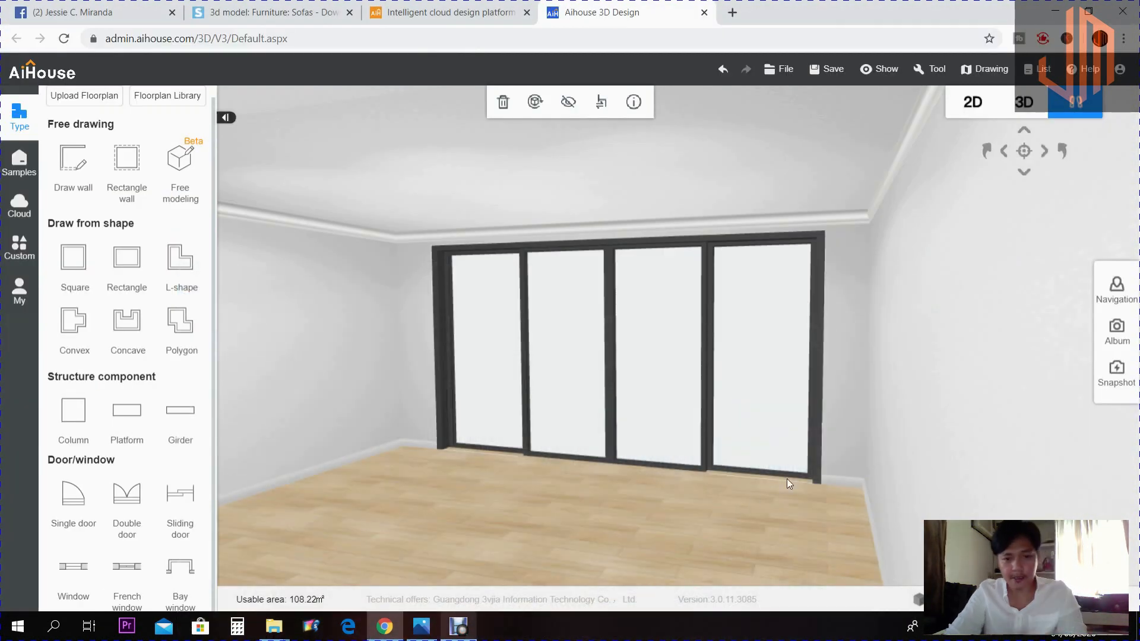
{"action": "scroll", "coordinate": [786, 479], "scroll_direction": "up", "scroll_amount": 2}
{"action": "left_click_drag", "start_coordinate": [737, 495], "coordinate": [716, 516]}
{"action": "scroll", "coordinate": [733, 468], "scroll_direction": "down", "scroll_amount": 1}
{"action": "left_click", "coordinate": [421, 627]}
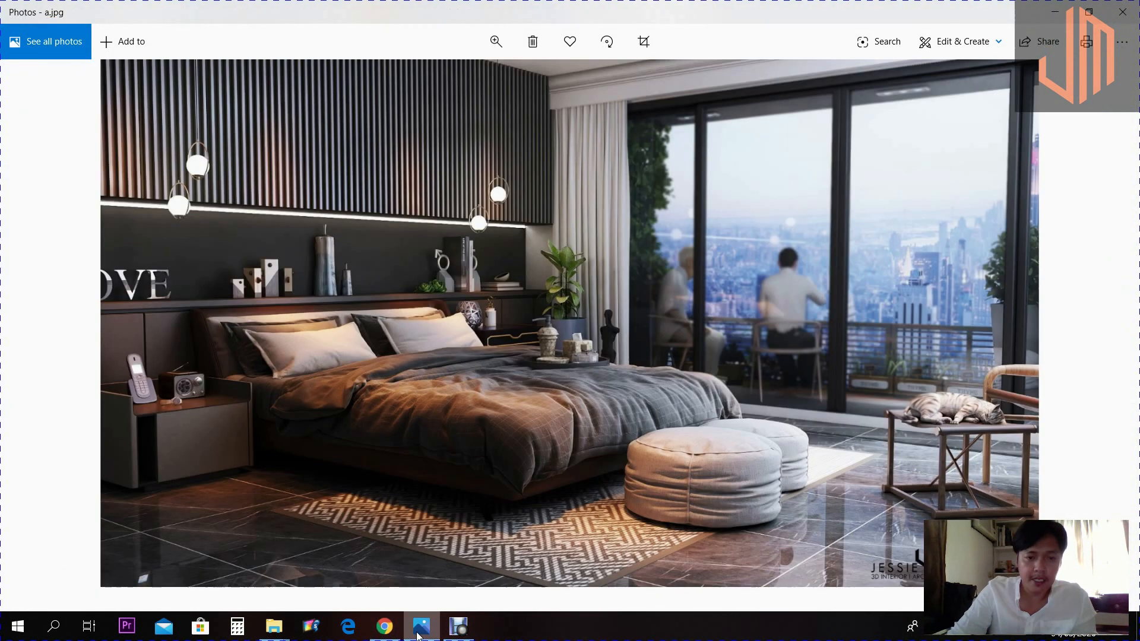
{"action": "left_click", "coordinate": [421, 627]}
{"action": "left_click_drag", "start_coordinate": [600, 396], "coordinate": [700, 468]}
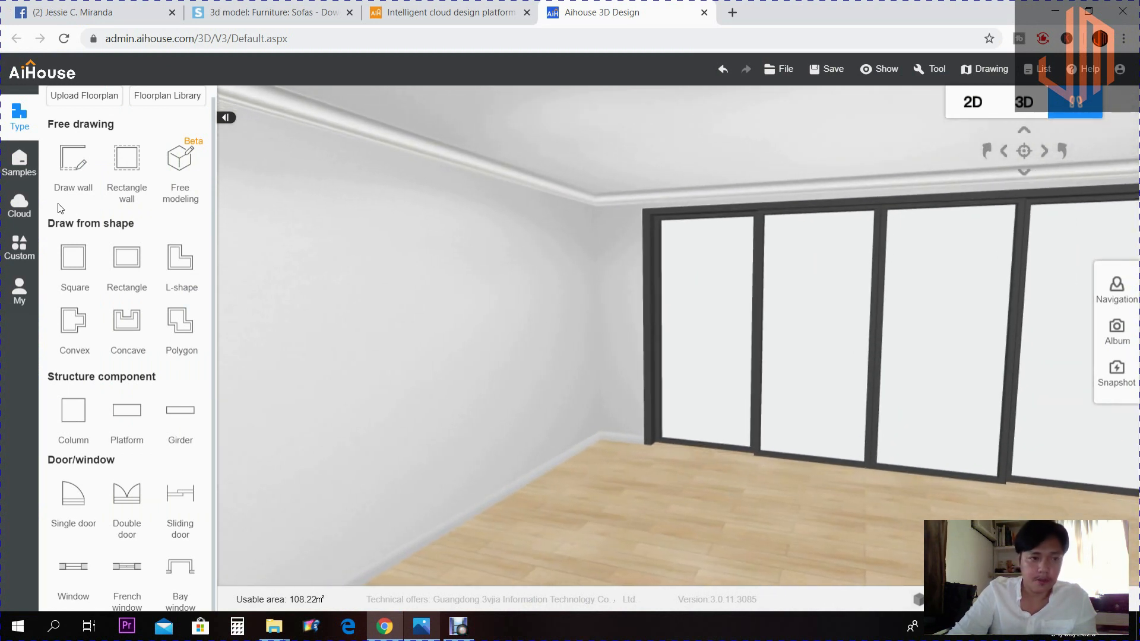
Show the cloud Furniture library filtered to Cabinet and shelf, and page forward.
{"action": "left_click", "coordinate": [24, 206]}
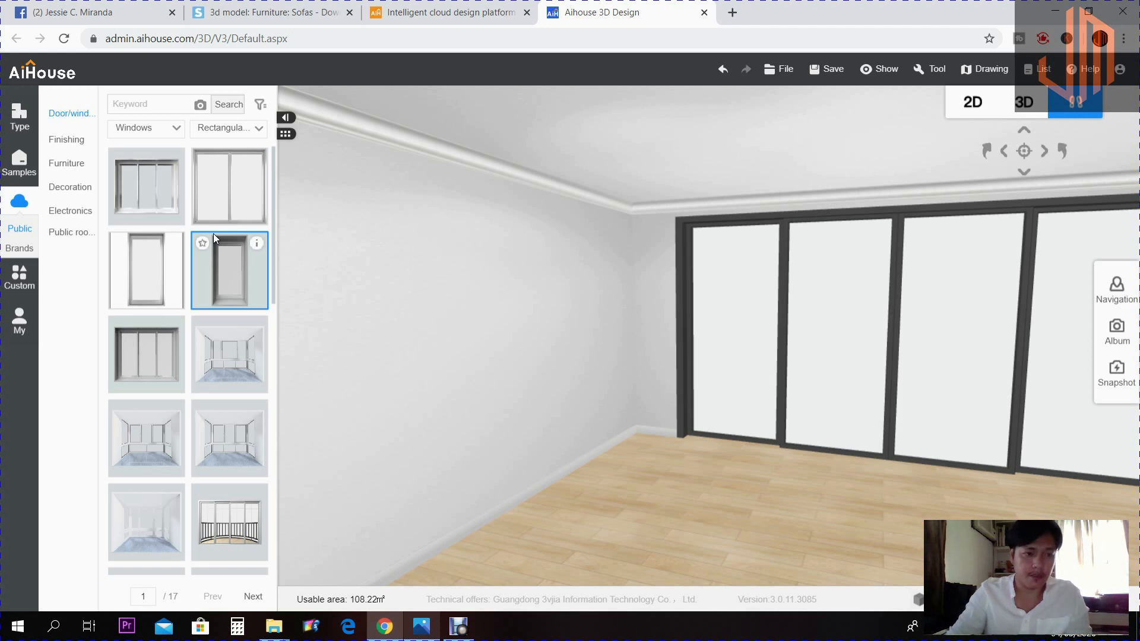
{"action": "left_click", "coordinate": [68, 169]}
{"action": "left_click", "coordinate": [176, 129]}
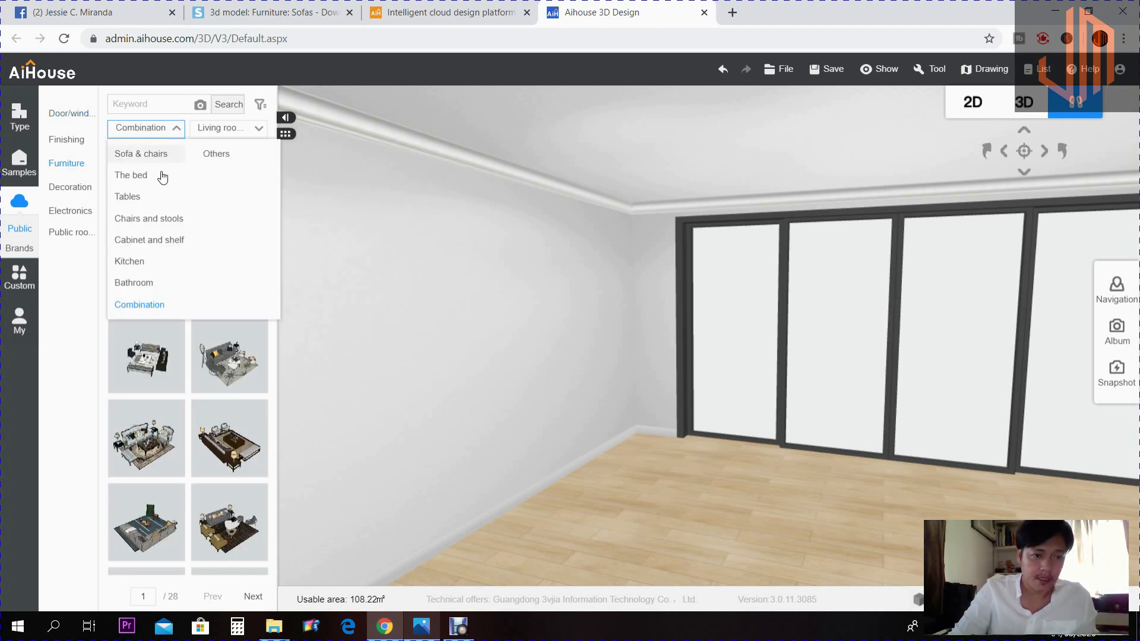
{"action": "left_click", "coordinate": [155, 240]}
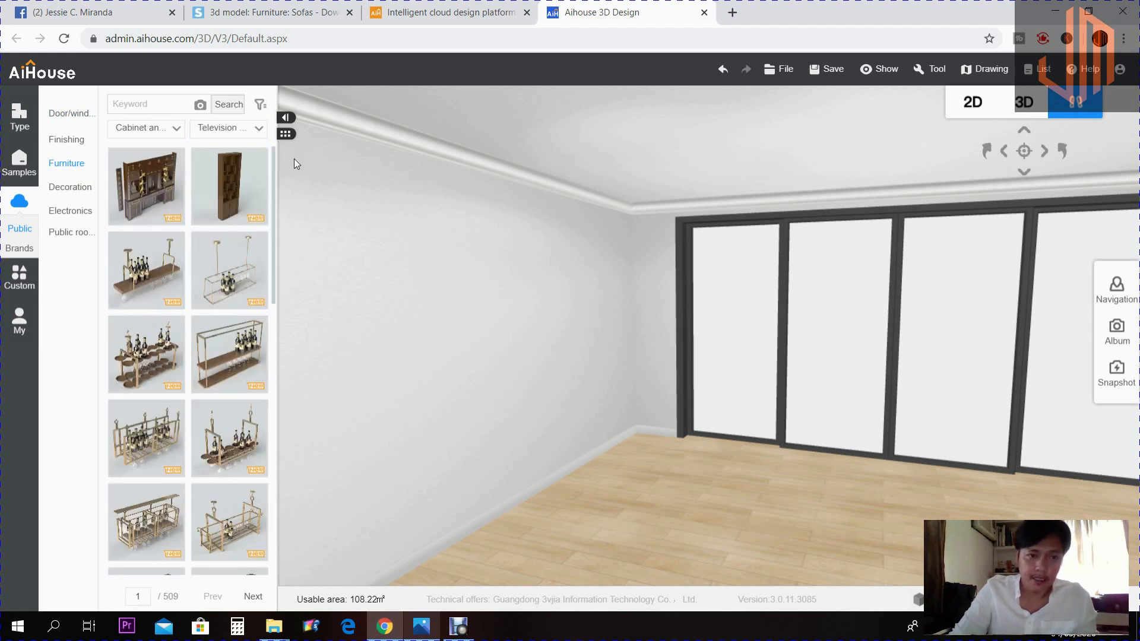
{"action": "left_click", "coordinate": [285, 135]}
{"action": "scroll", "coordinate": [386, 381], "scroll_direction": "down", "scroll_amount": 3}
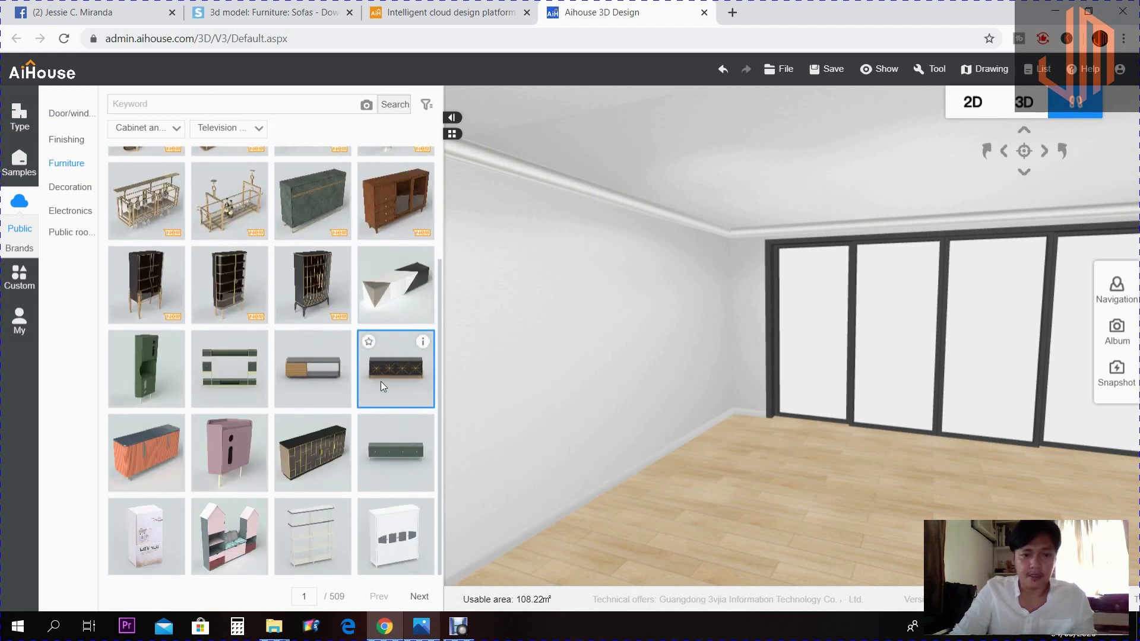
{"action": "scroll", "coordinate": [384, 456], "scroll_direction": "up", "scroll_amount": 3}
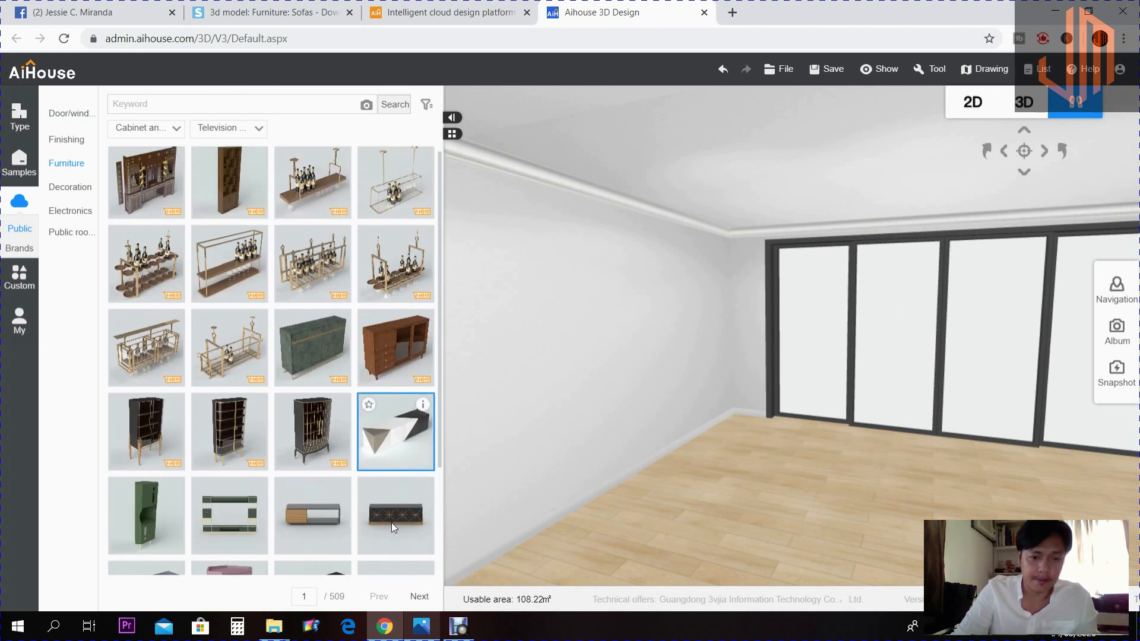
{"action": "scroll", "coordinate": [391, 523], "scroll_direction": "down", "scroll_amount": 3}
{"action": "left_click", "coordinate": [420, 599]}
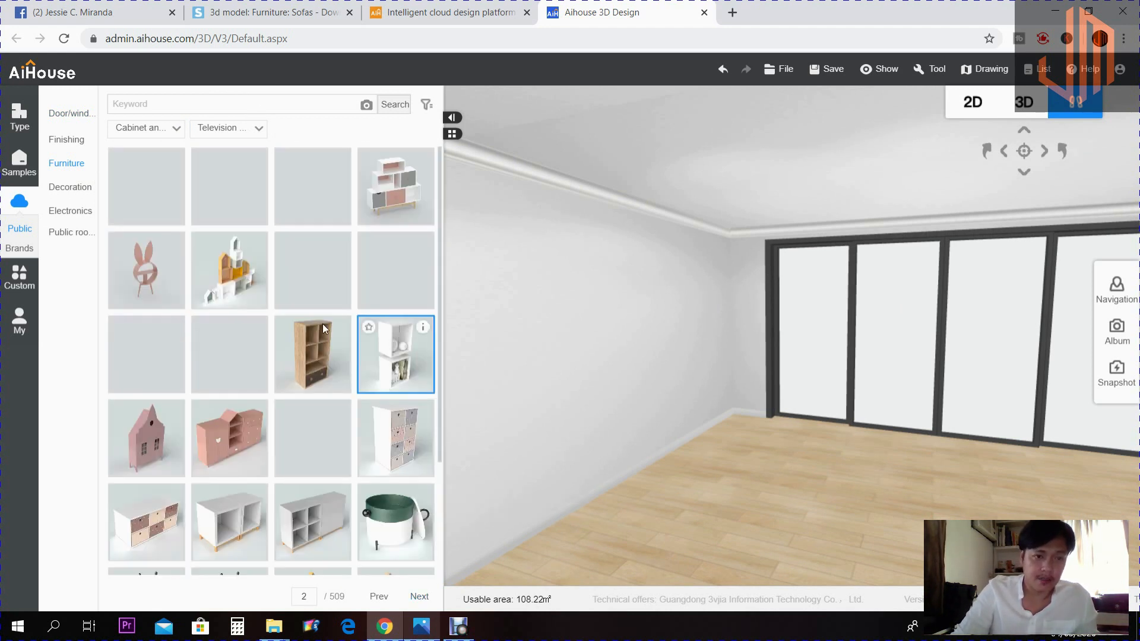
Narrow the cabinets to Console cabinets and browse the results.
{"action": "left_click", "coordinate": [256, 132]}
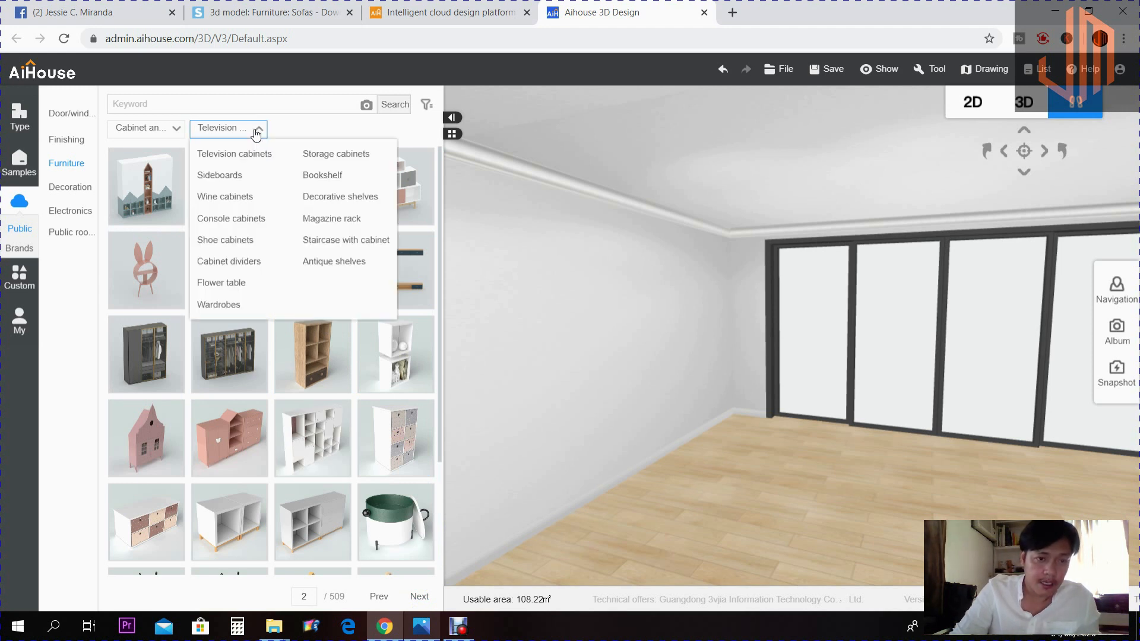
{"action": "left_click", "coordinate": [252, 219]}
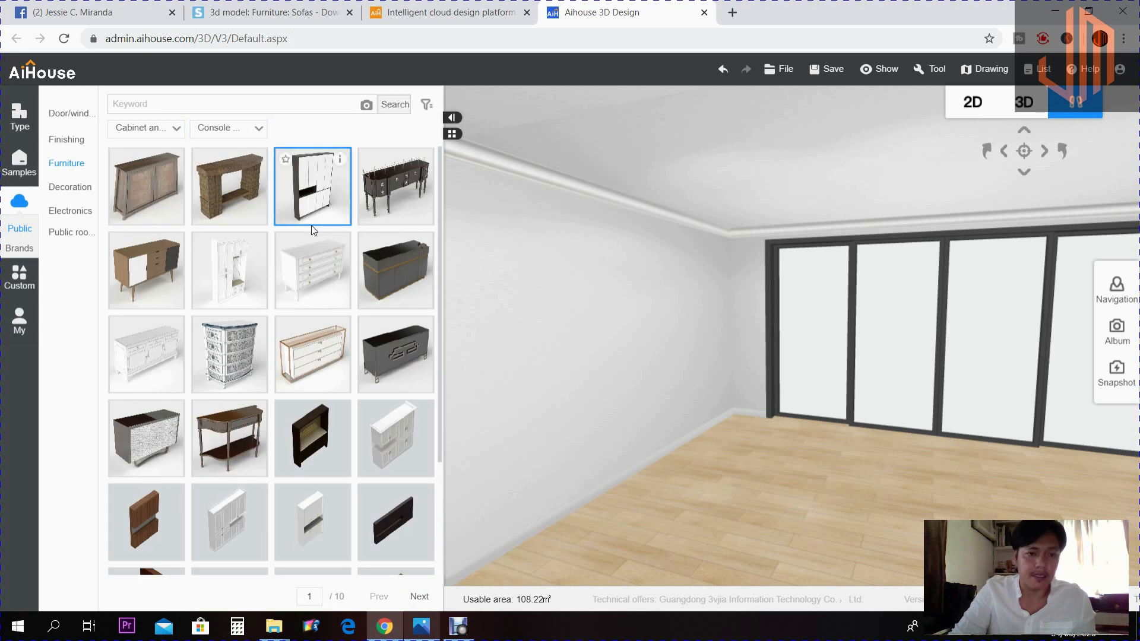
{"action": "scroll", "coordinate": [355, 447], "scroll_direction": "down", "scroll_amount": 3}
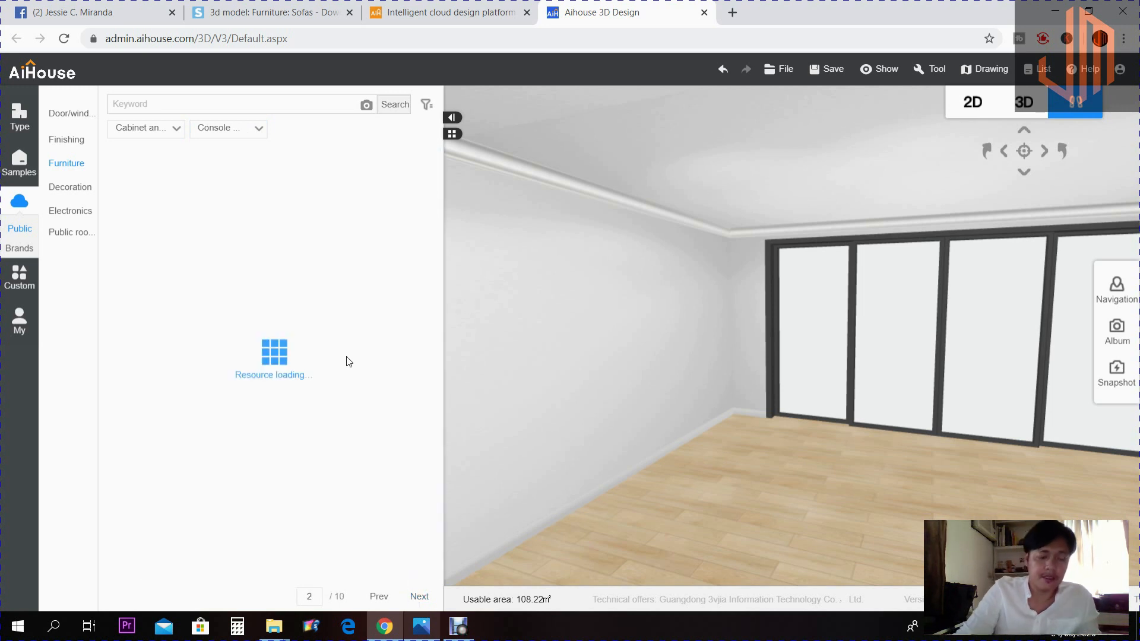
{"action": "scroll", "coordinate": [294, 321], "scroll_direction": "down", "scroll_amount": 3}
{"action": "mouse_move", "coordinate": [257, 260]}
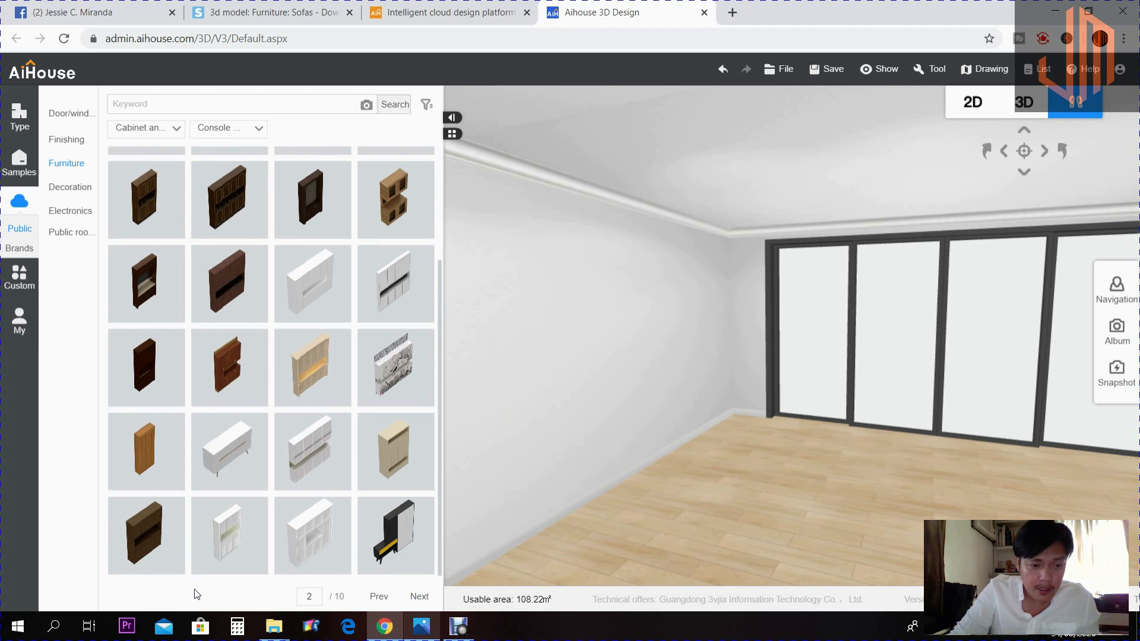
{"action": "mouse_move", "coordinate": [423, 261]}
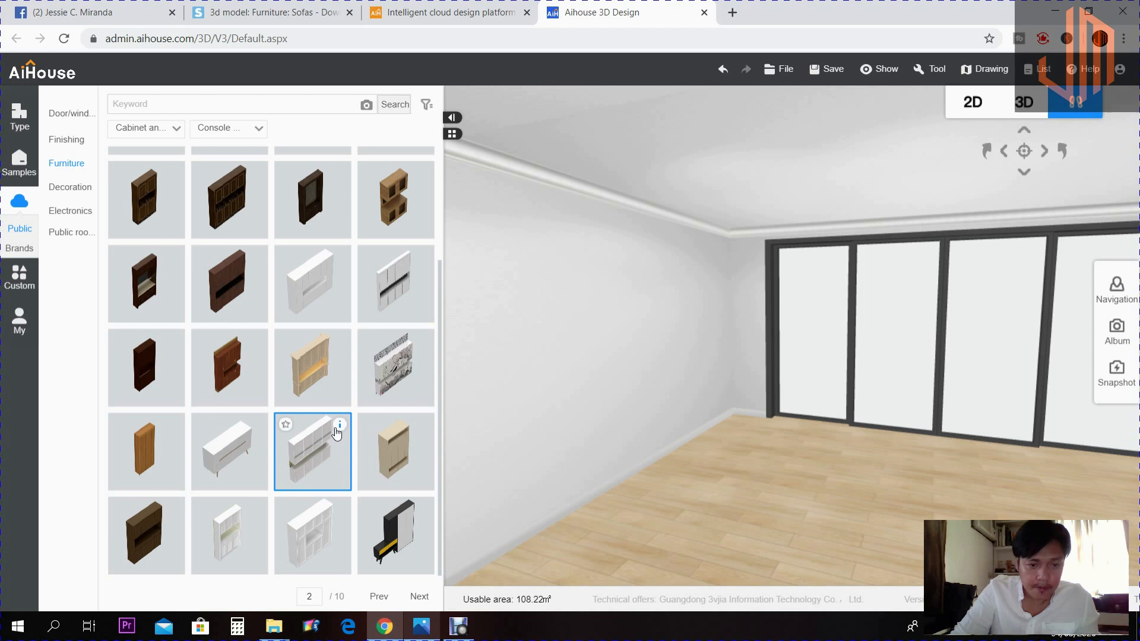
{"action": "mouse_move", "coordinate": [339, 429]}
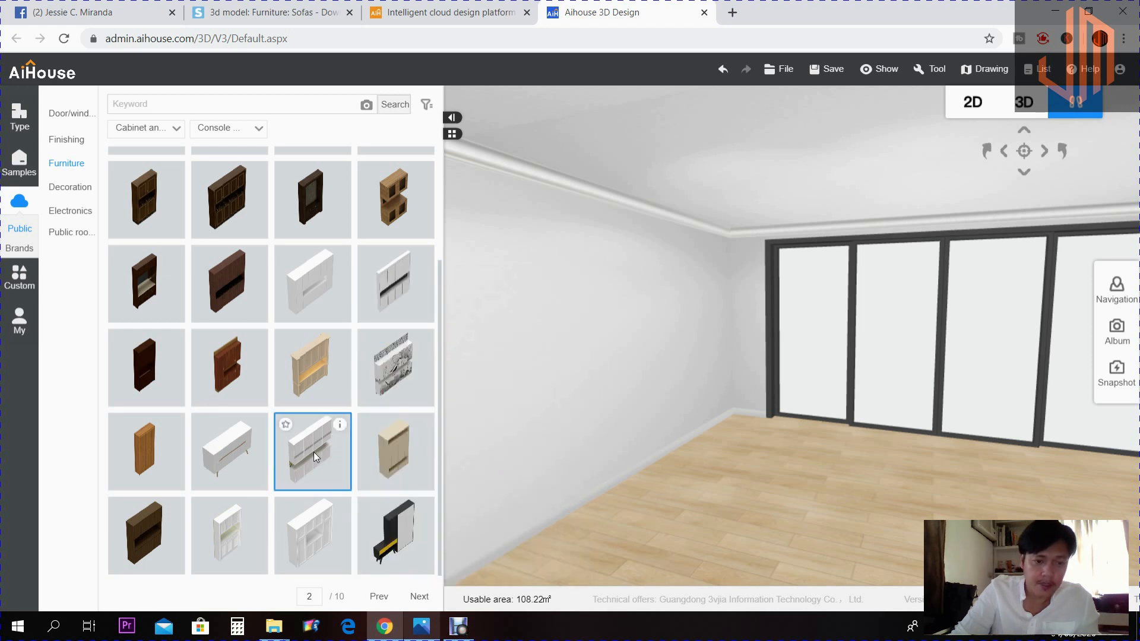
Place the Modern wooden art console, rotating and moving it flush against the left wall.
{"action": "left_click_drag", "start_coordinate": [314, 451], "coordinate": [671, 490]}
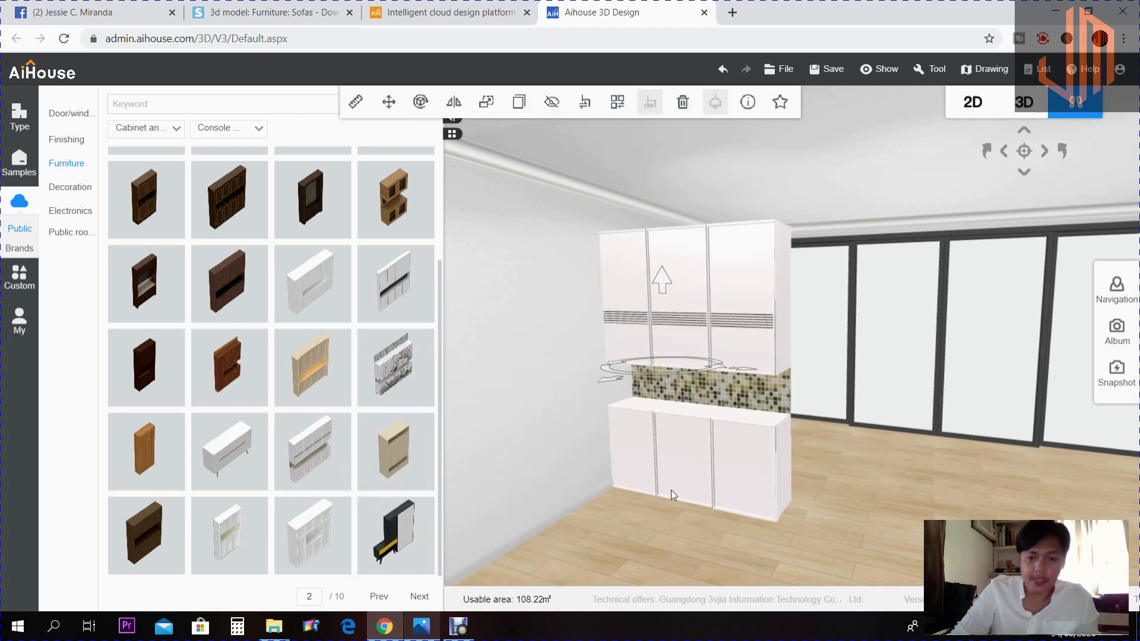
{"action": "scroll", "coordinate": [707, 467], "scroll_direction": "up", "scroll_amount": 3}
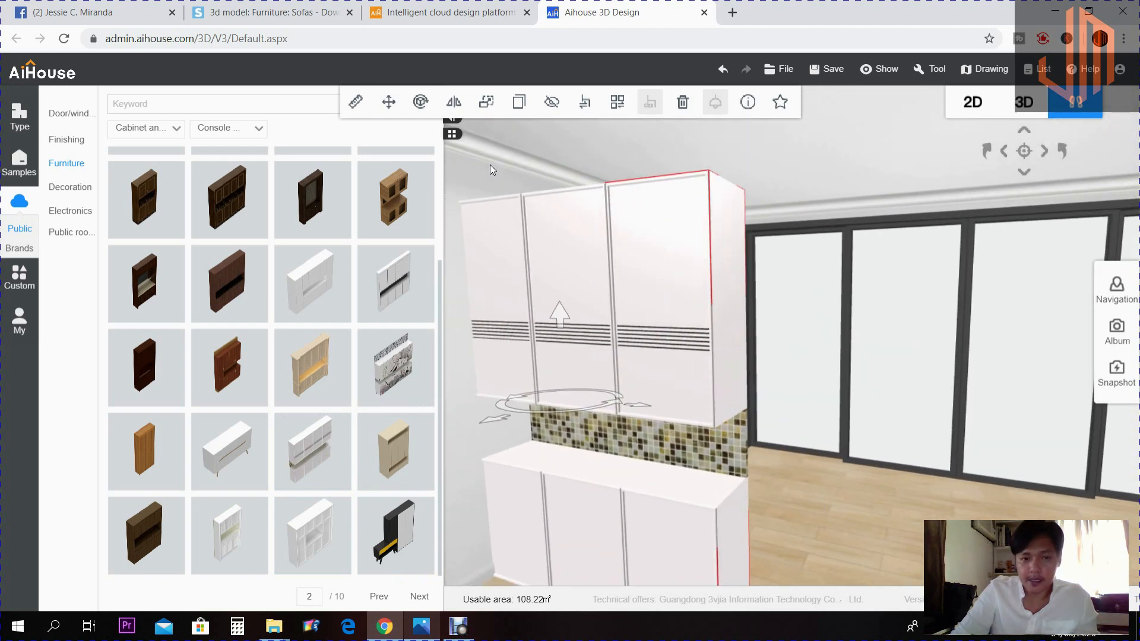
{"action": "left_click_drag", "start_coordinate": [853, 410], "coordinate": [789, 440]}
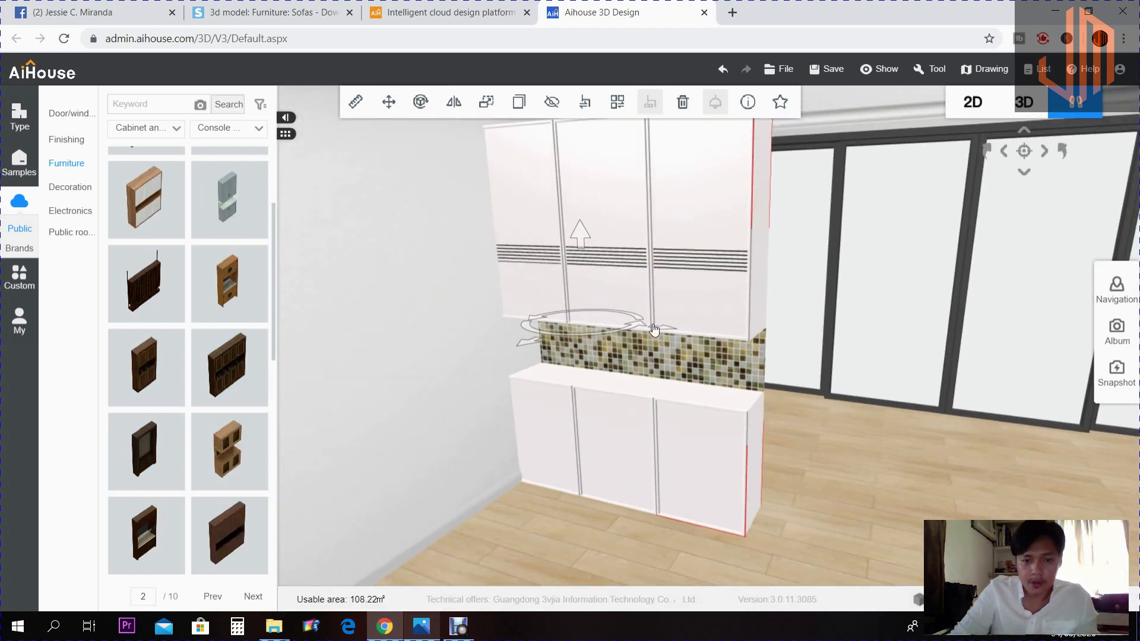
{"action": "left_click_drag", "start_coordinate": [639, 322], "coordinate": [560, 303]}
{"action": "left_click_drag", "start_coordinate": [720, 483], "coordinate": [675, 396]}
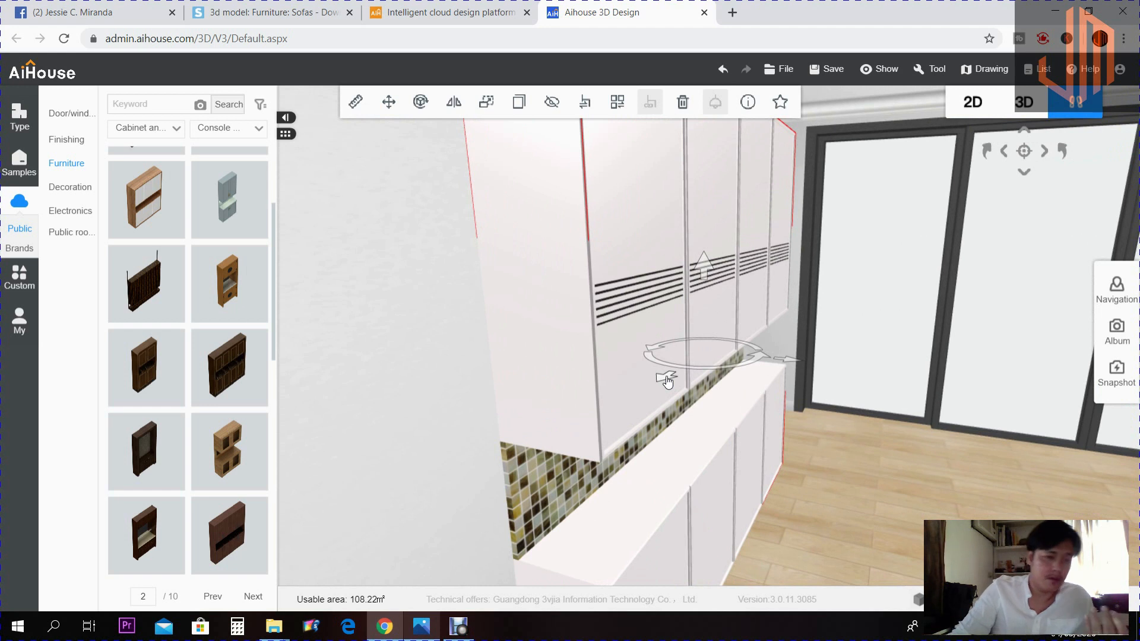
{"action": "mouse_move", "coordinate": [795, 365]}
{"action": "left_mouse_down"}
{"action": "mouse_move", "coordinate": [819, 371]}
{"action": "mouse_move", "coordinate": [789, 365]}
{"action": "mouse_move", "coordinate": [803, 369]}
{"action": "left_mouse_up"}
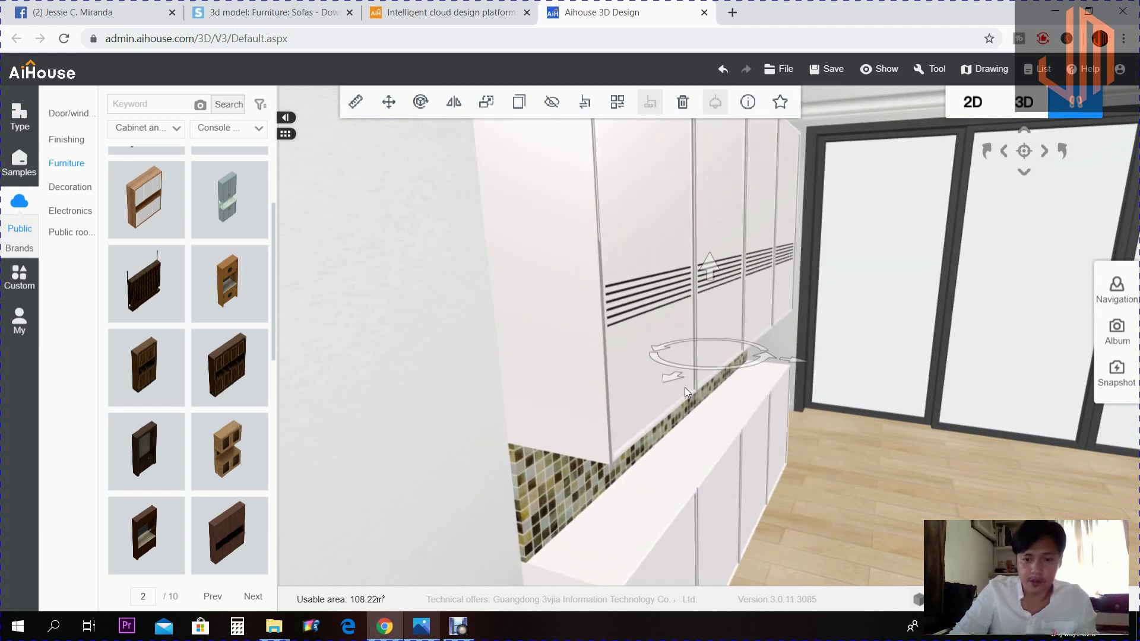
{"action": "left_click_drag", "start_coordinate": [674, 383], "coordinate": [704, 296]}
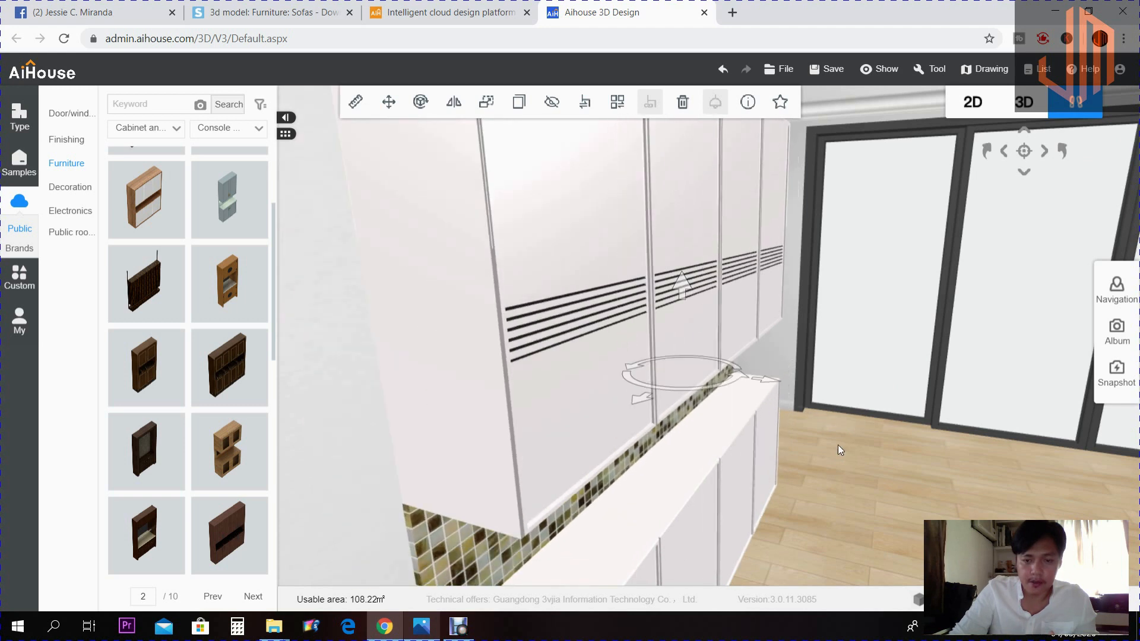
{"action": "scroll", "coordinate": [874, 383], "scroll_direction": "down", "scroll_amount": 5}
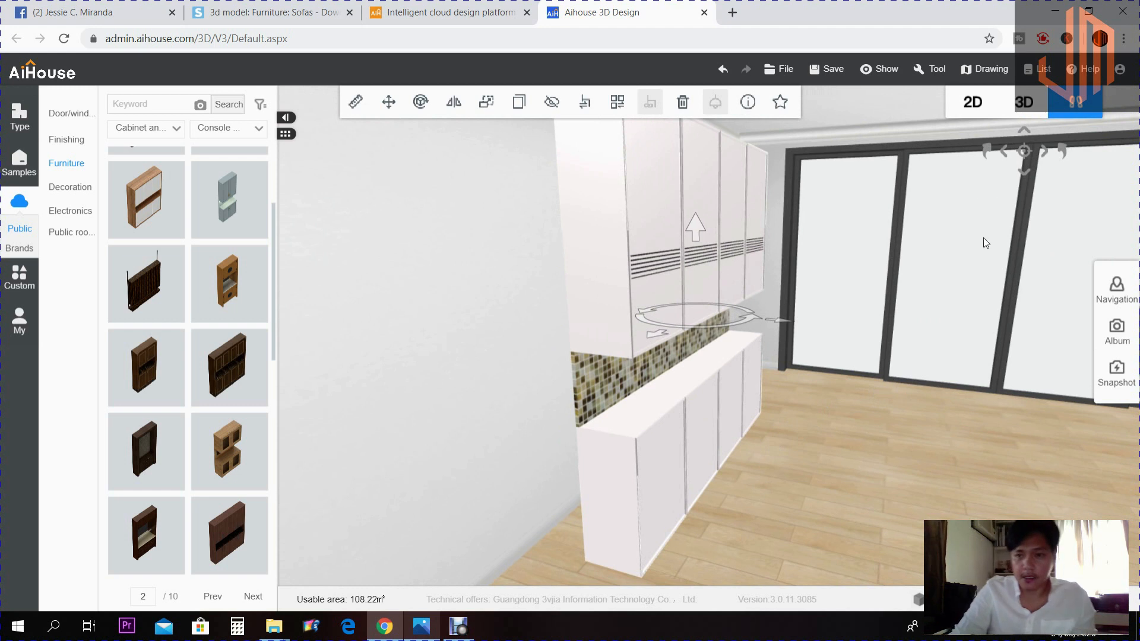
{"action": "left_click", "coordinate": [892, 316]}
In the 2D plan, move the cabinet into the top-left corner tight against the wall.
{"action": "left_click", "coordinate": [974, 104]}
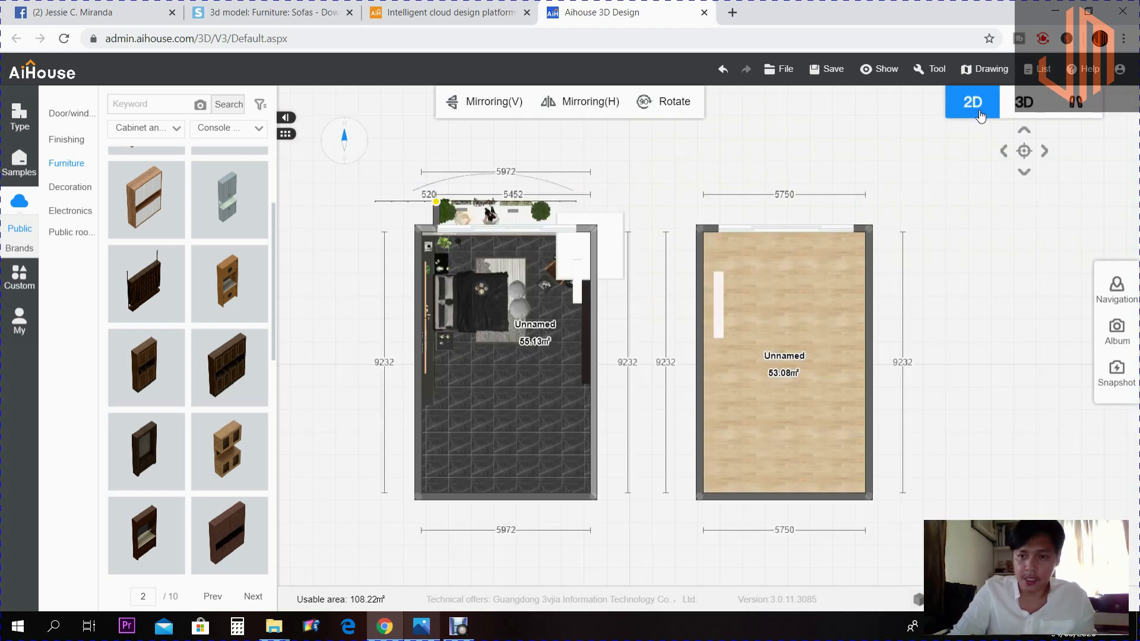
{"action": "left_click_drag", "start_coordinate": [717, 306], "coordinate": [711, 265]}
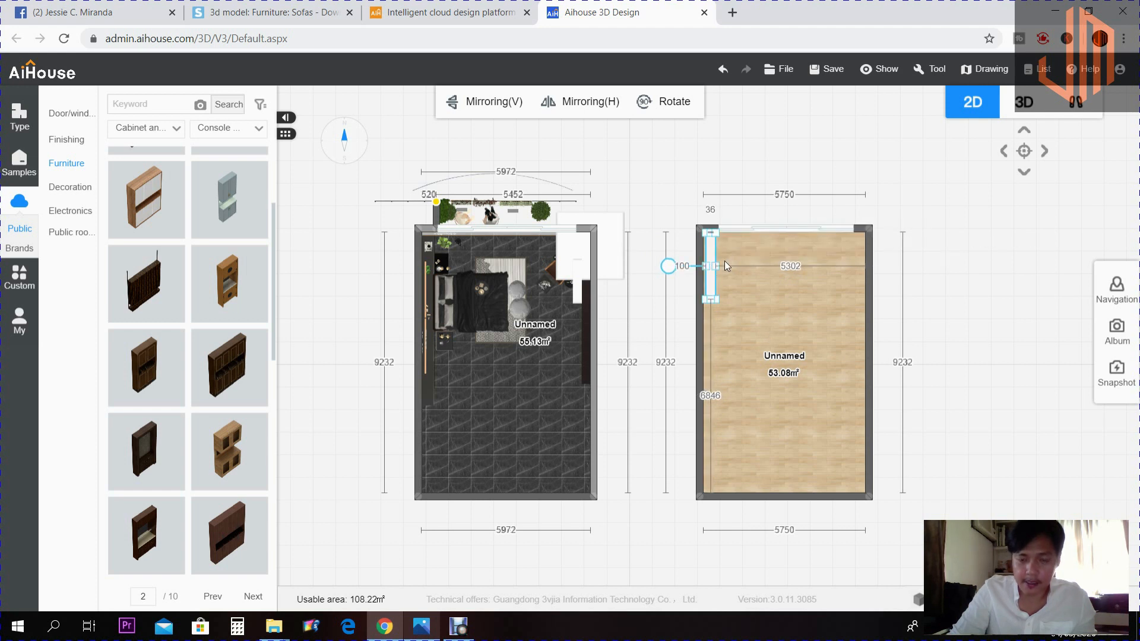
{"action": "left_click", "coordinate": [1004, 321]}
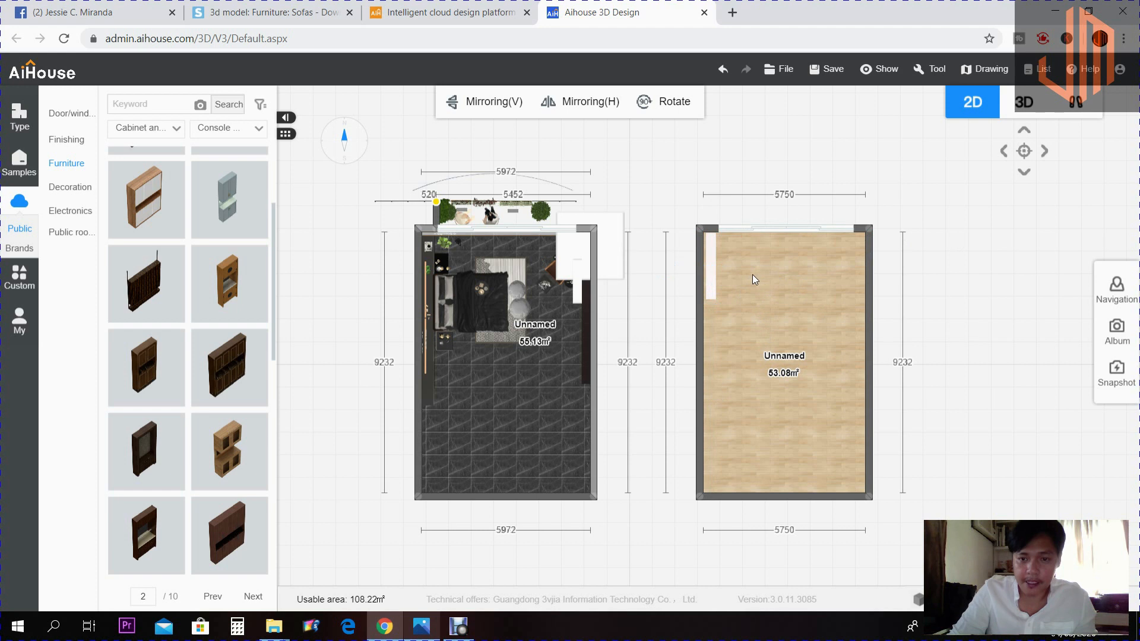
{"action": "scroll", "coordinate": [689, 264], "scroll_direction": "up", "scroll_amount": 4}
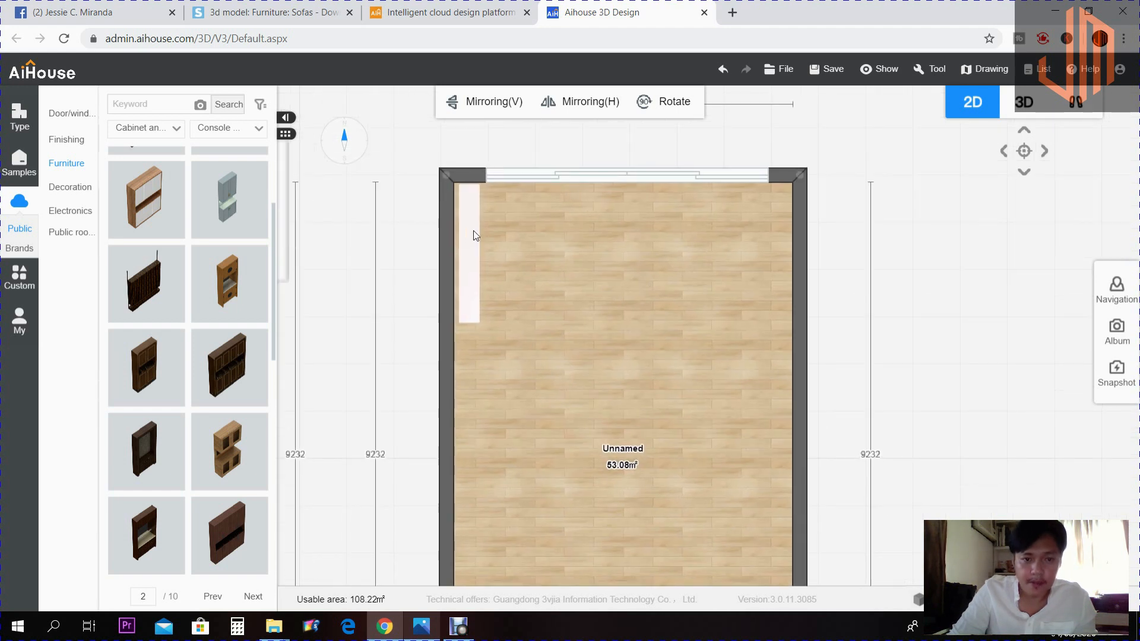
{"action": "left_click", "coordinate": [475, 235]}
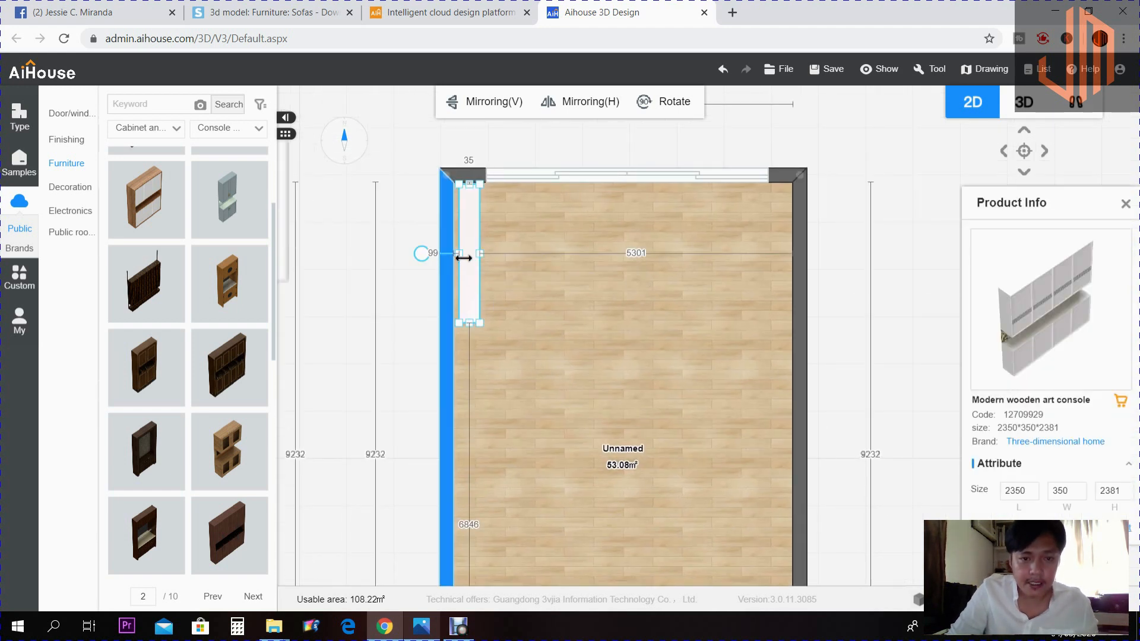
{"action": "left_click_drag", "start_coordinate": [461, 255], "coordinate": [489, 254]}
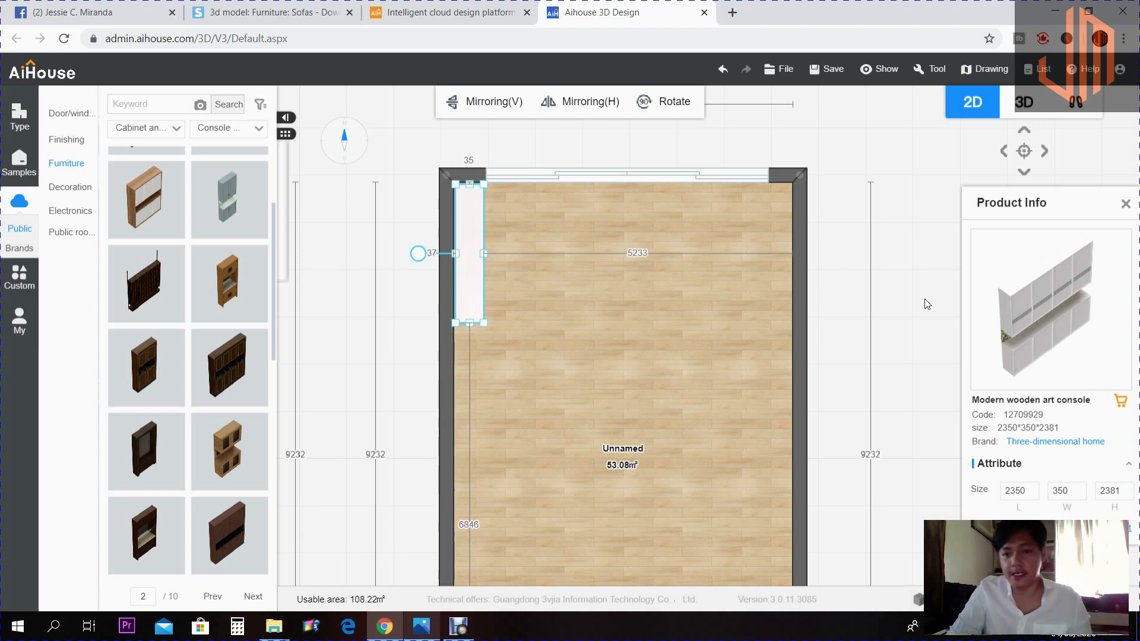
Copy the cabinet and place the duplicate below it along the left wall.
{"action": "left_click", "coordinate": [475, 305]}
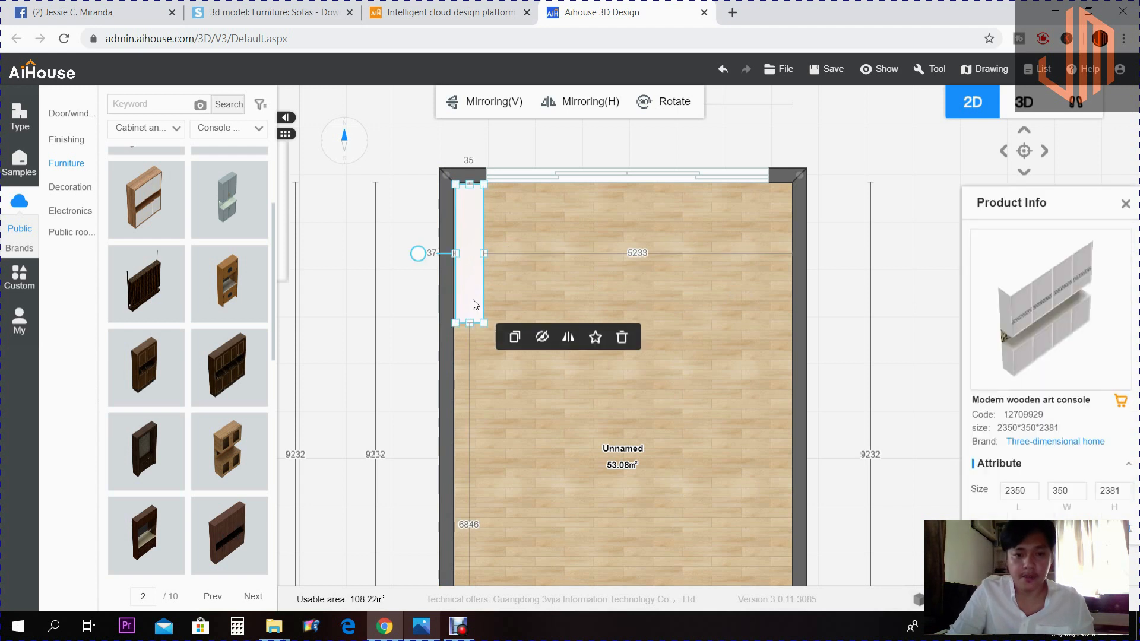
{"action": "left_click", "coordinate": [515, 337]}
{"action": "left_click_drag", "start_coordinate": [475, 145], "coordinate": [476, 422]}
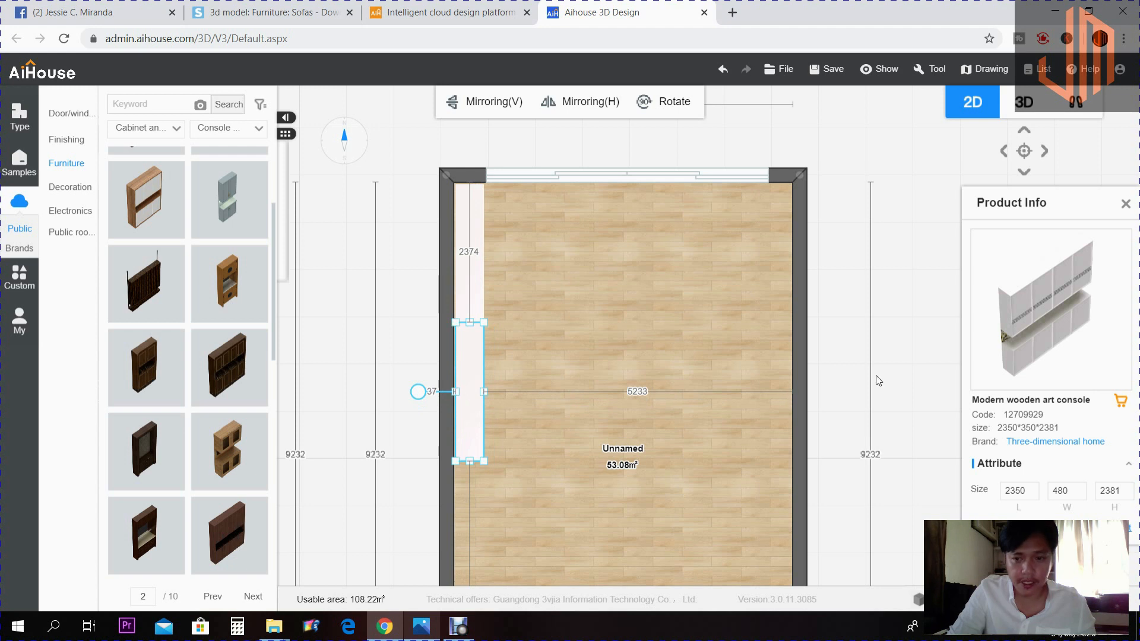
{"action": "left_click", "coordinate": [938, 366]}
Switch to the first-person walk-through and look around toward the window wall.
{"action": "left_click", "coordinate": [1076, 103]}
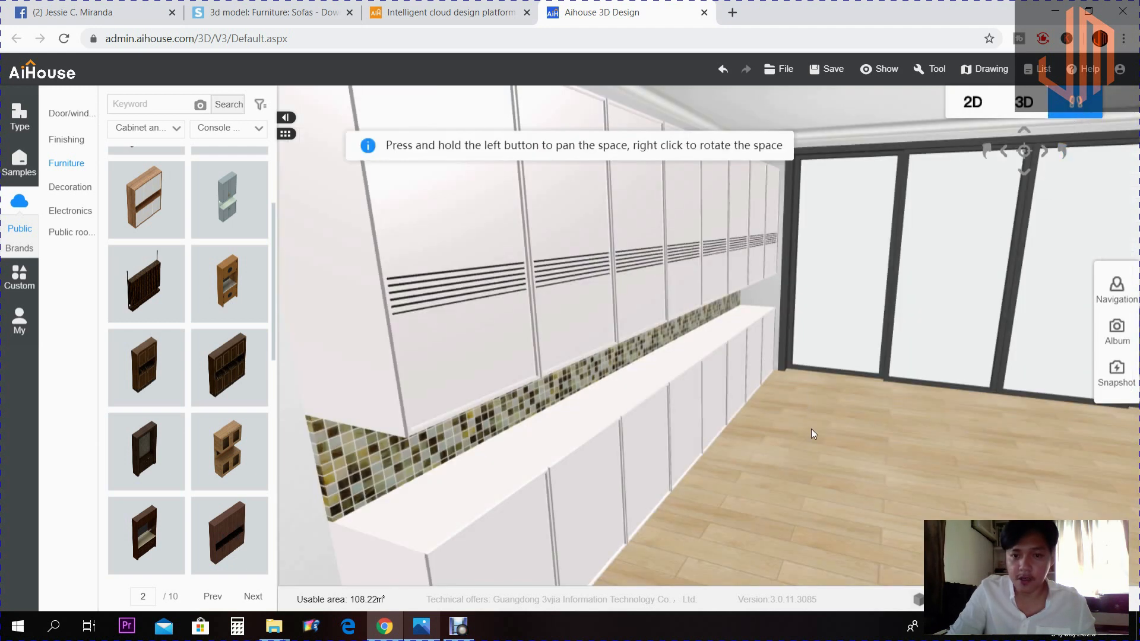
{"action": "right_click_drag", "start_coordinate": [714, 403], "coordinate": [732, 394]}
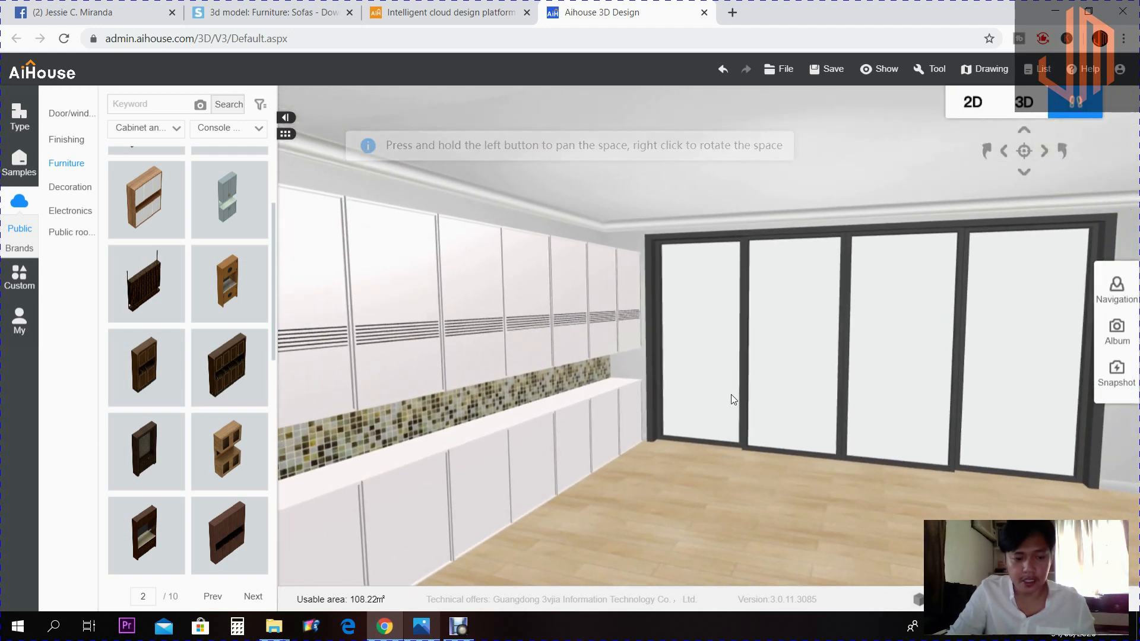
{"action": "scroll", "coordinate": [732, 394], "scroll_direction": "down", "scroll_amount": 5}
{"action": "right_click_drag", "start_coordinate": [682, 457], "coordinate": [756, 416]}
{"action": "scroll", "coordinate": [757, 416], "scroll_direction": "up", "scroll_amount": 5}
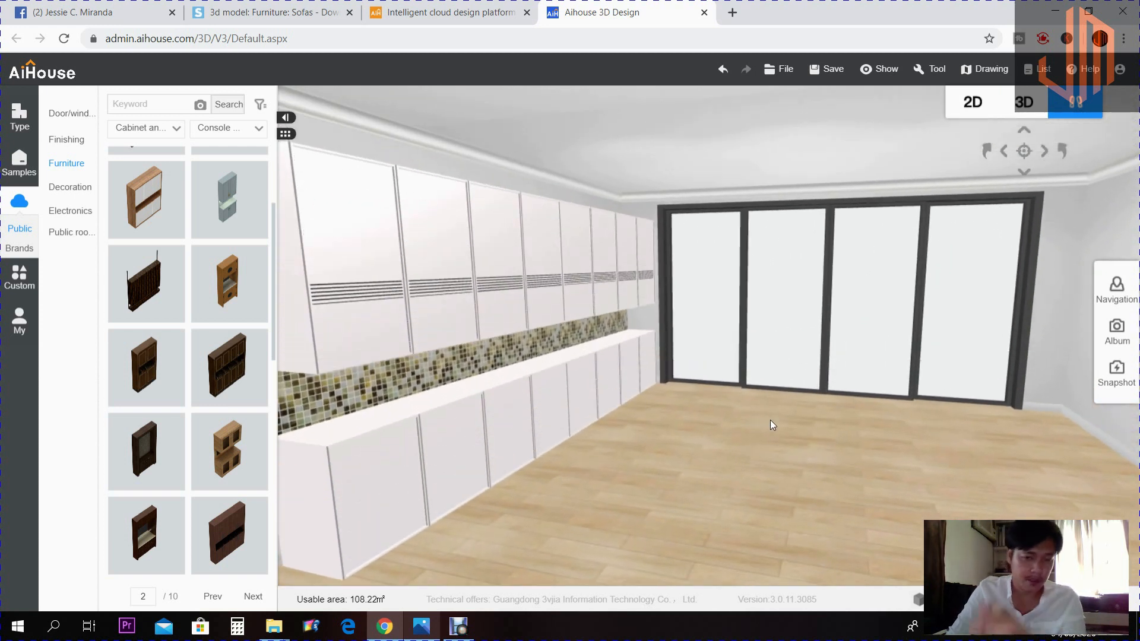
{"action": "right_click_drag", "start_coordinate": [716, 486], "coordinate": [672, 401]}
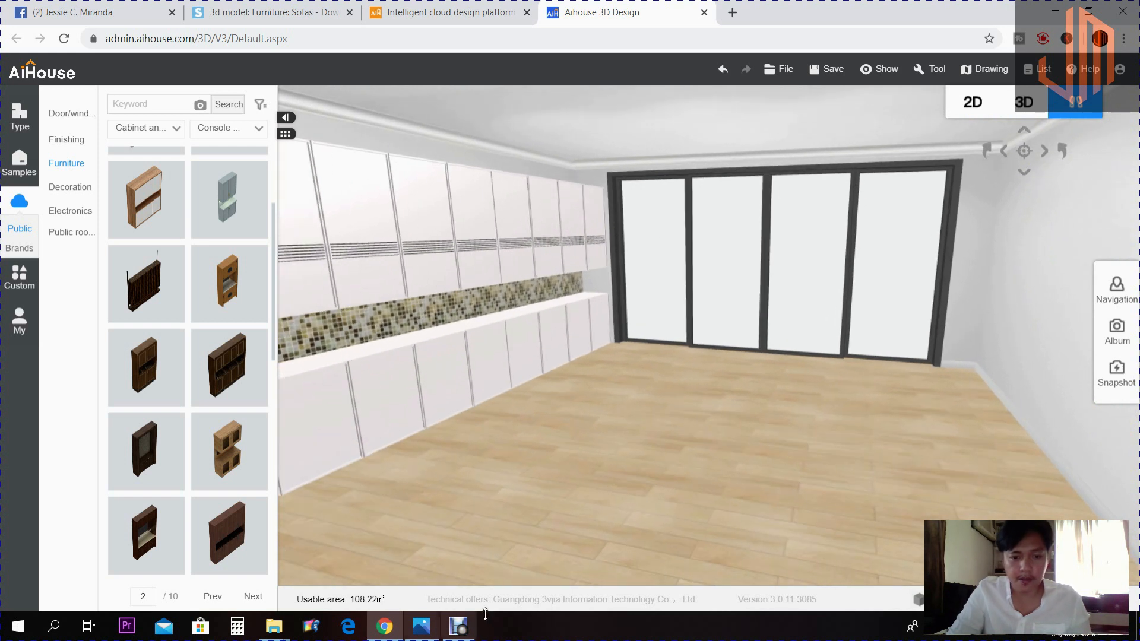
Glance at the reference bedroom photo, then select the wall cabinet along the left wall.
{"action": "left_click", "coordinate": [421, 630]}
{"action": "left_click", "coordinate": [422, 633]}
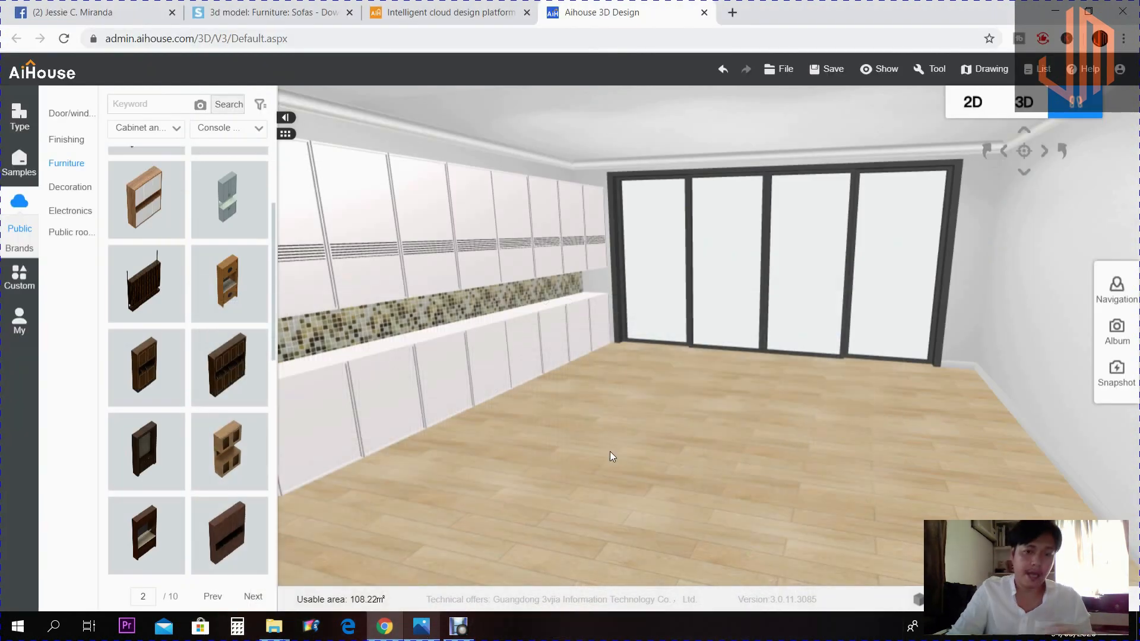
{"action": "right_click_drag", "start_coordinate": [661, 448], "coordinate": [659, 267]}
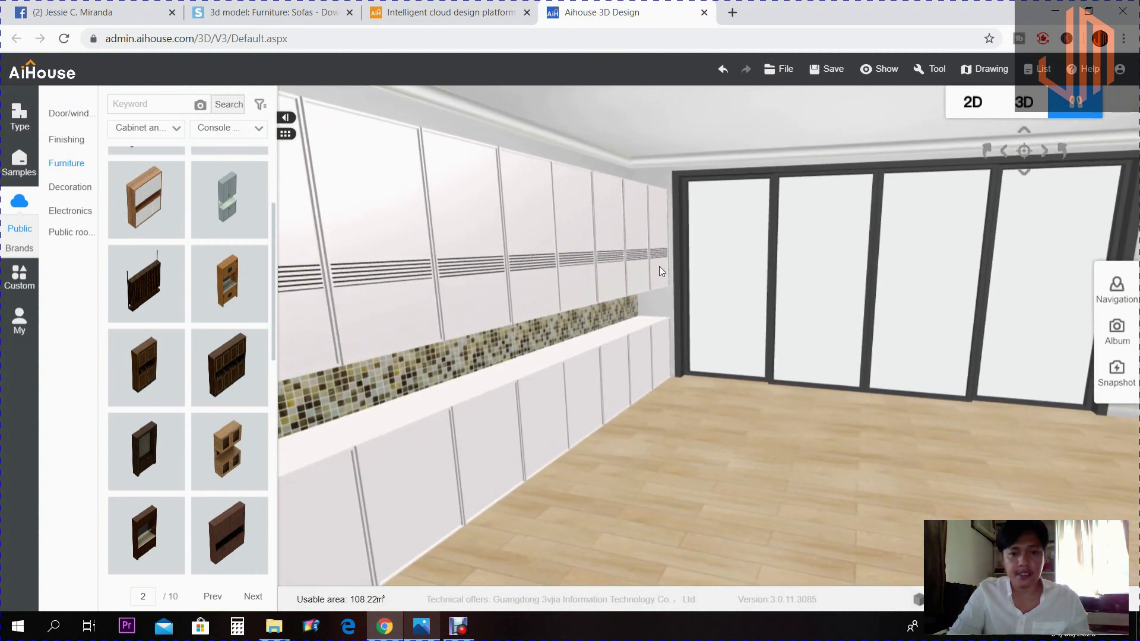
{"action": "left_click", "coordinate": [585, 237]}
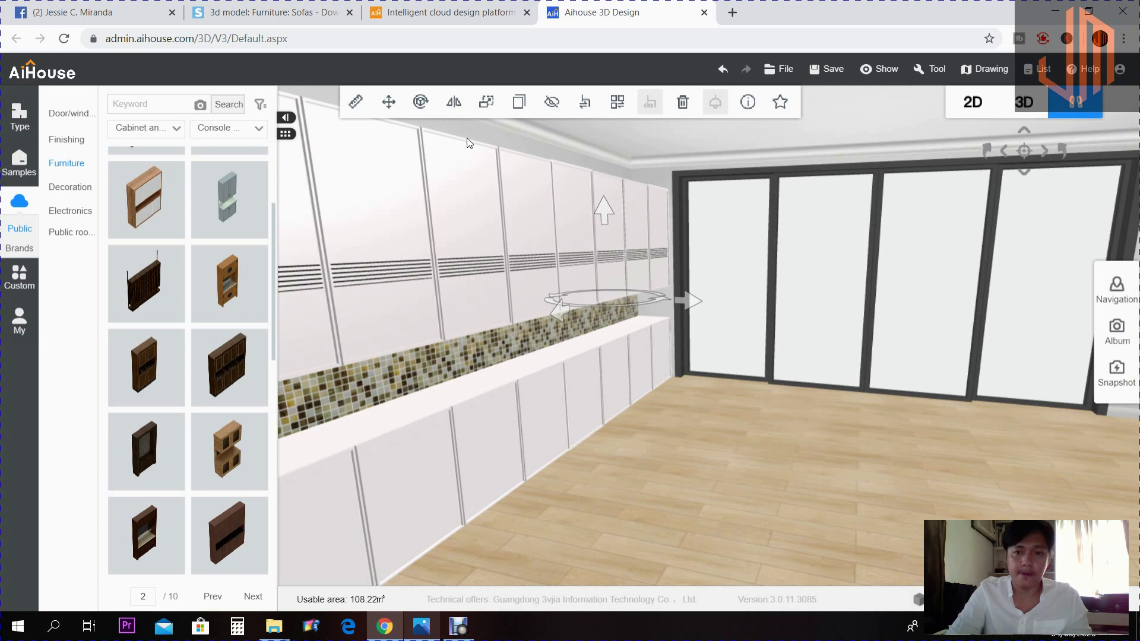
Set the selected wall cabinet's height H to 2700 in Product Info.
{"action": "left_click", "coordinate": [747, 101]}
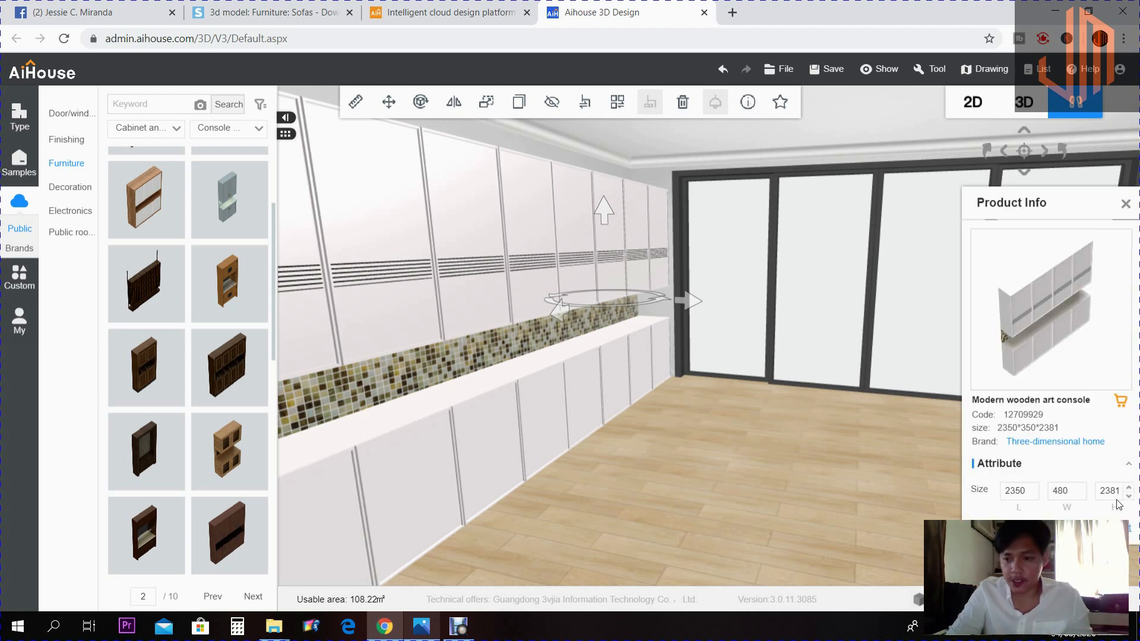
{"action": "left_click_drag", "start_coordinate": [1120, 494], "coordinate": [1110, 493]}
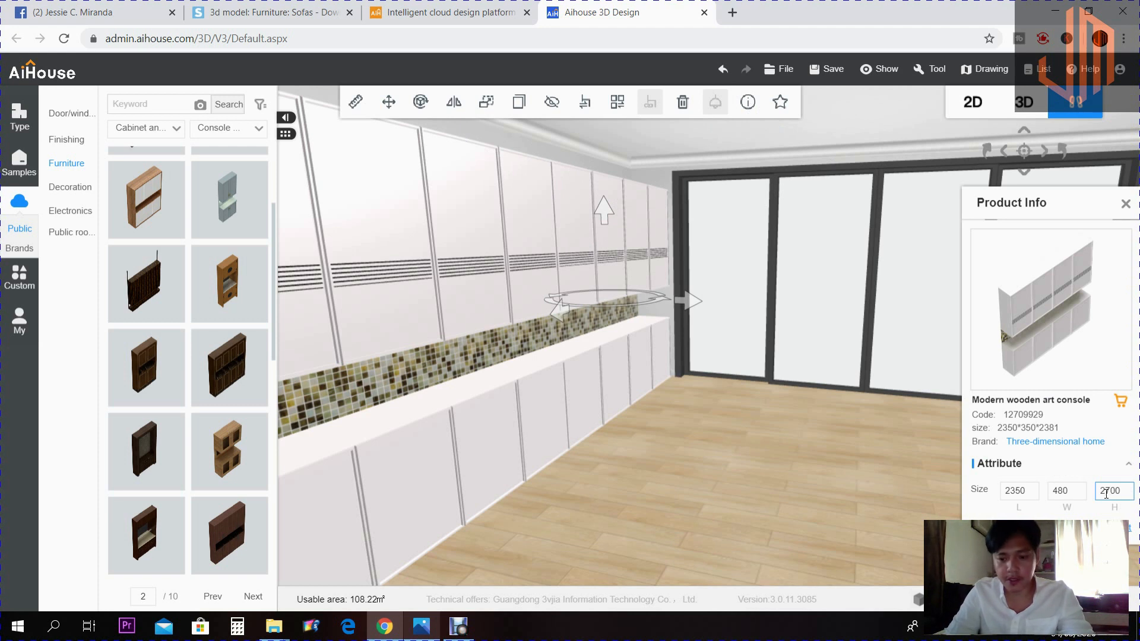
{"action": "key", "text": "Return"}
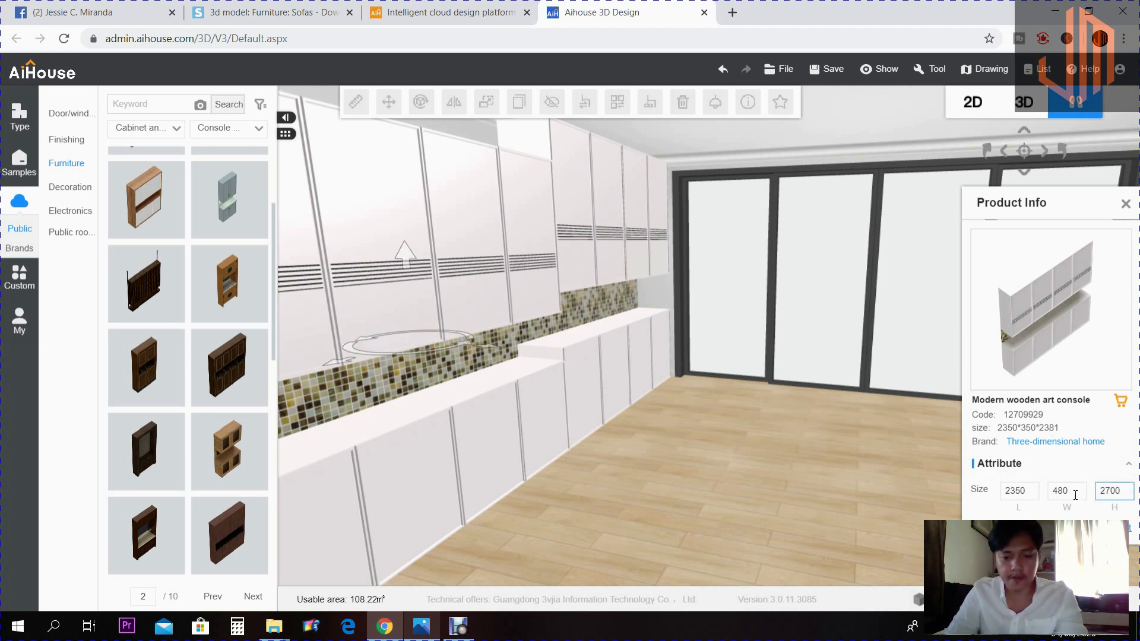
Select the other wall cabinet and set its height to 2700 as well.
{"action": "left_click_drag", "start_coordinate": [682, 494], "coordinate": [761, 466]}
{"action": "left_click", "coordinate": [599, 260]}
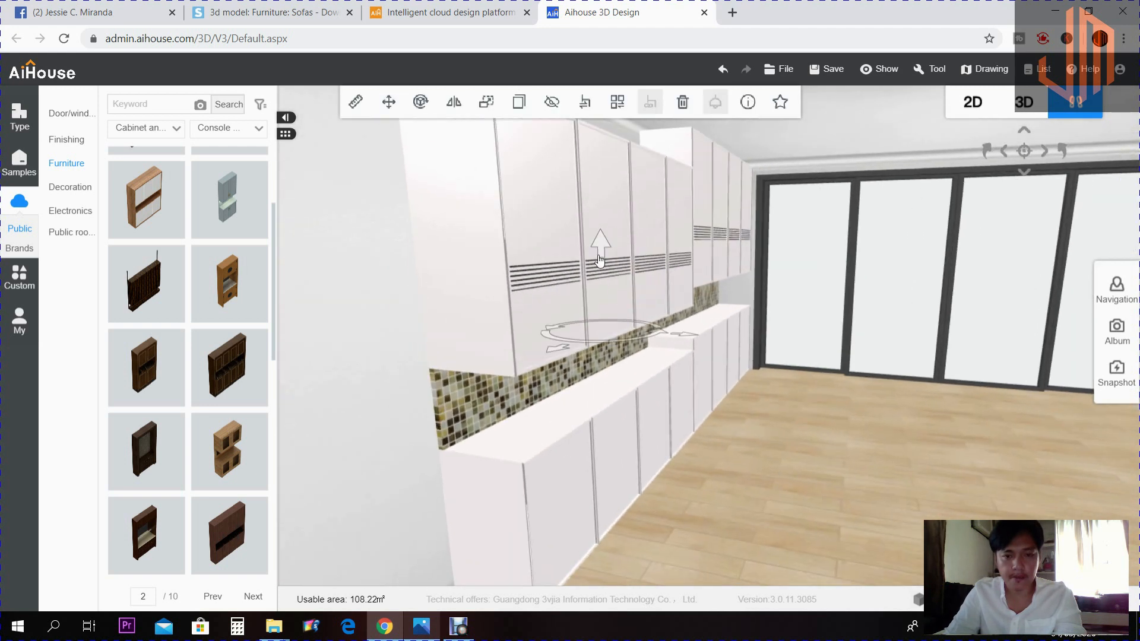
{"action": "left_click", "coordinate": [746, 106]}
{"action": "left_click_drag", "start_coordinate": [1122, 490], "coordinate": [1104, 492]}
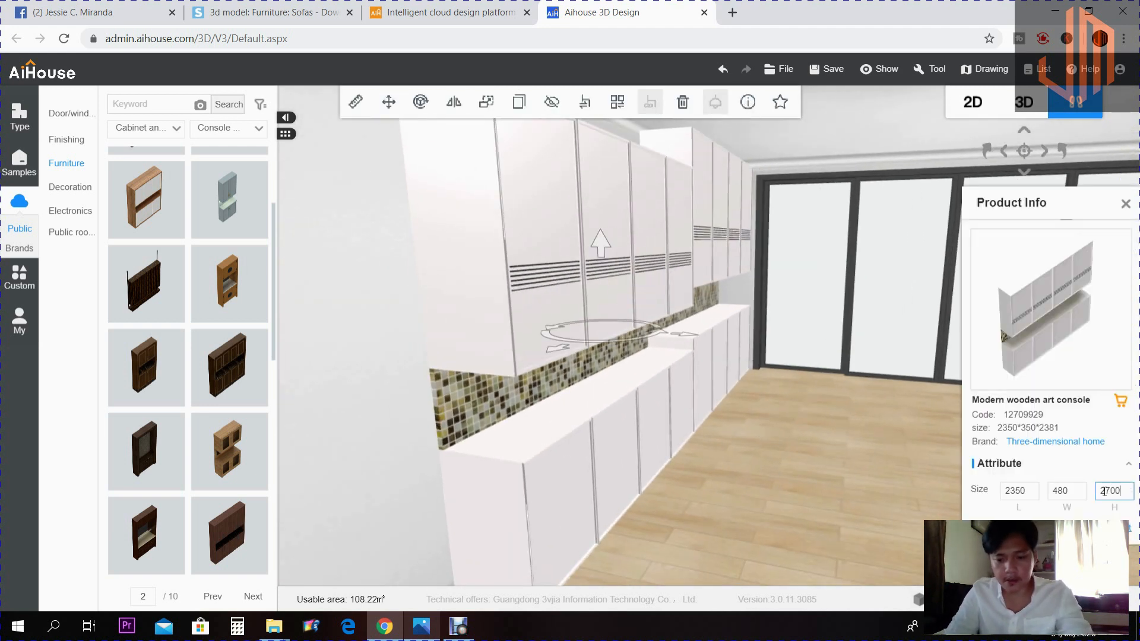
{"action": "key", "text": "Return"}
{"action": "left_click_drag", "start_coordinate": [856, 459], "coordinate": [570, 205]}
{"action": "left_click", "coordinate": [824, 447]}
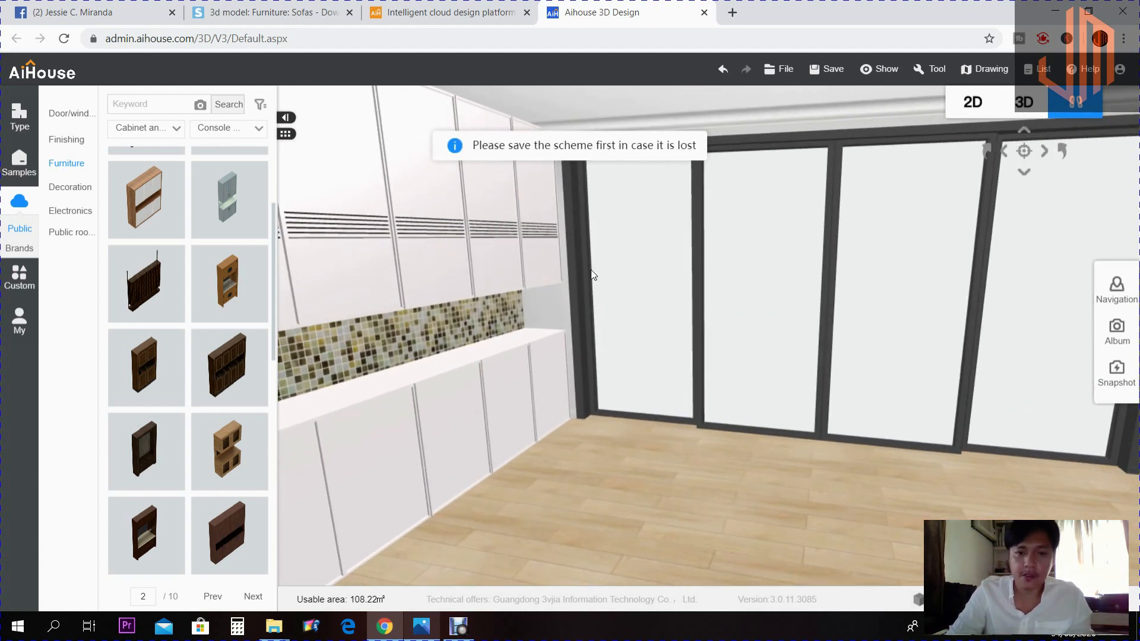
In the 2D plan, shorten the top-wall sliding door by dragging its left end inward.
{"action": "left_click", "coordinate": [982, 104]}
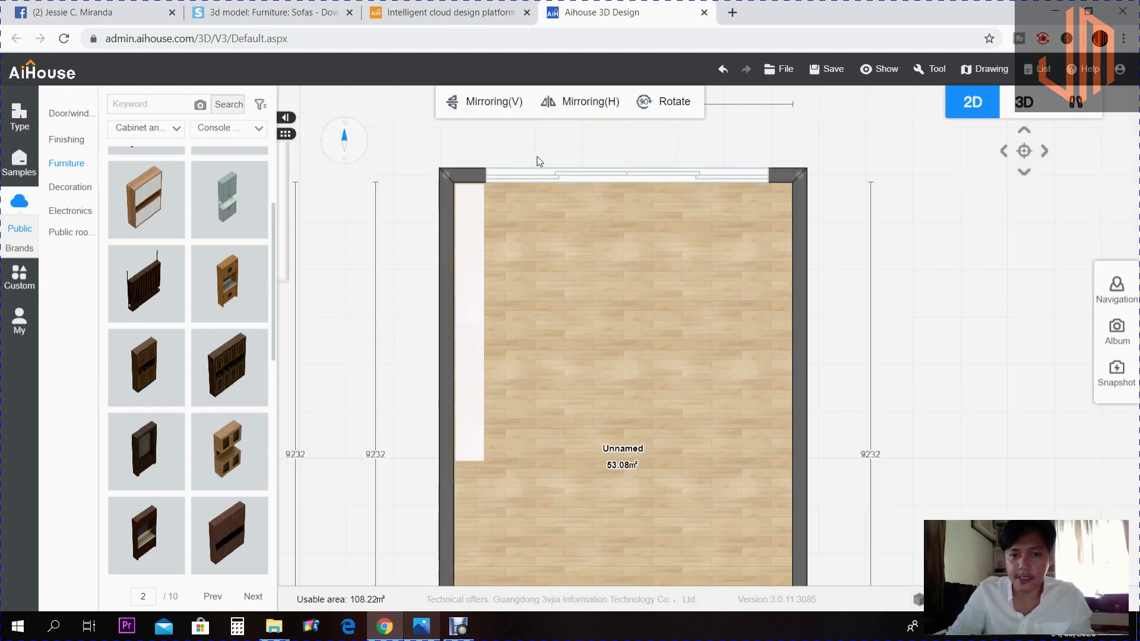
{"action": "left_click", "coordinate": [490, 180]}
{"action": "left_click_drag", "start_coordinate": [488, 176], "coordinate": [524, 178]}
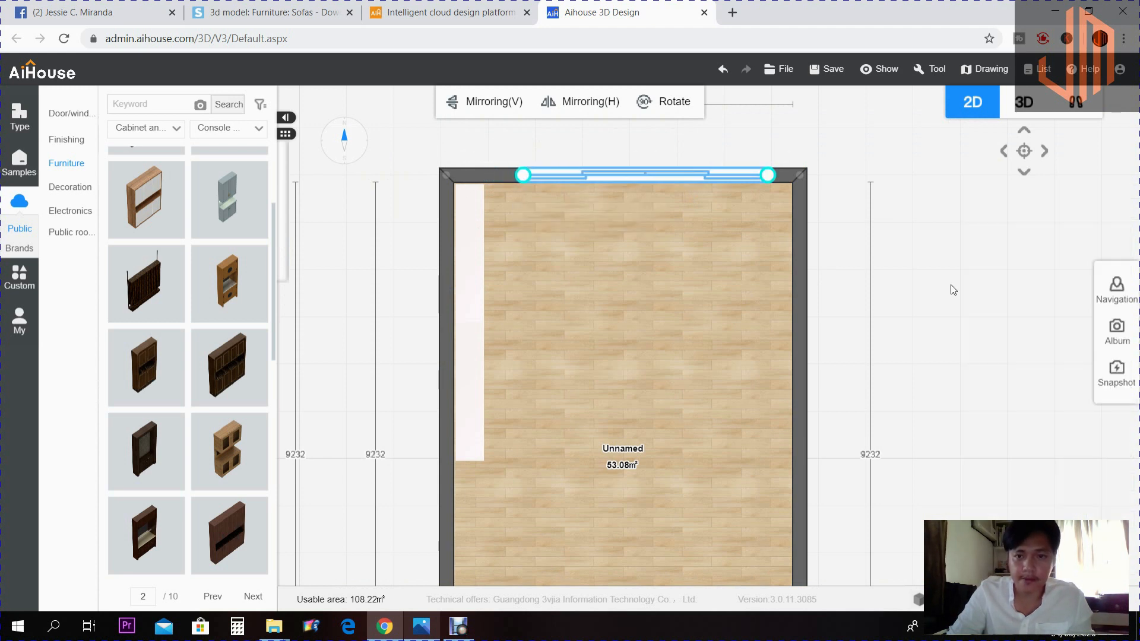
Return to the 3D walk-through and look over the narrowed sliding door.
{"action": "left_click", "coordinate": [1076, 102]}
{"action": "left_click_drag", "start_coordinate": [810, 265], "coordinate": [796, 499]}
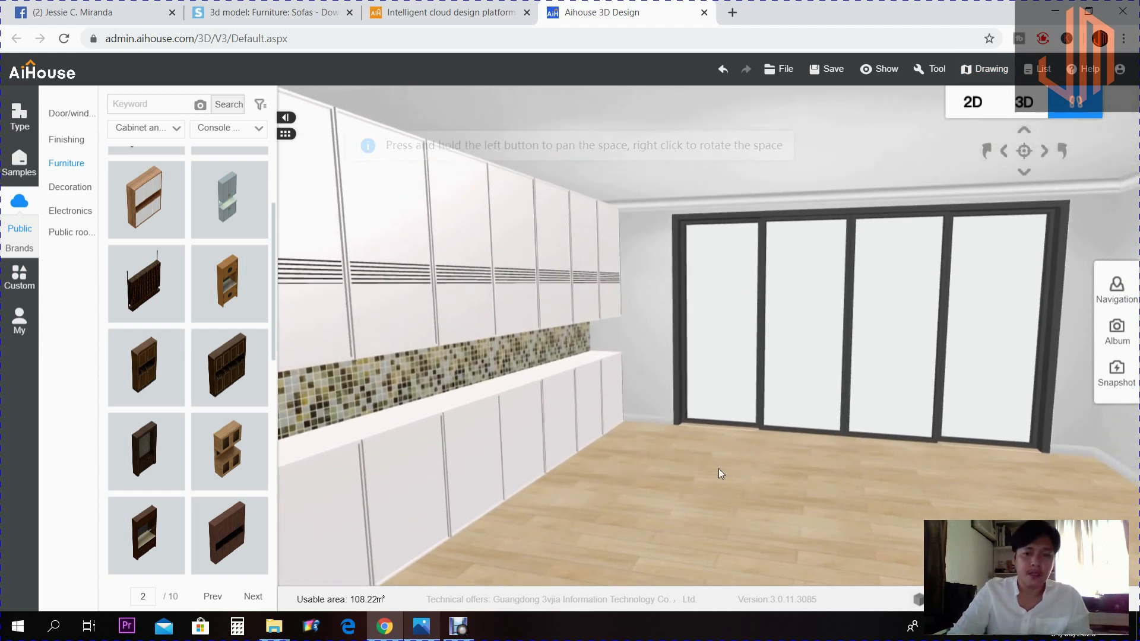
{"action": "left_click_drag", "start_coordinate": [718, 469], "coordinate": [722, 483]}
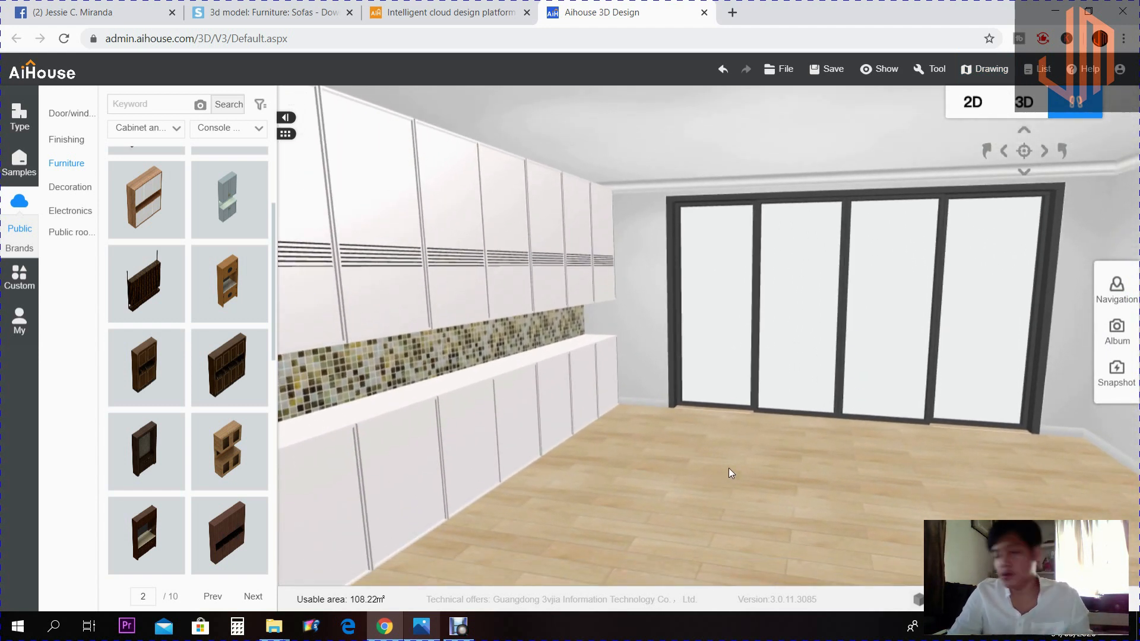
{"action": "left_click_drag", "start_coordinate": [712, 483], "coordinate": [775, 443]}
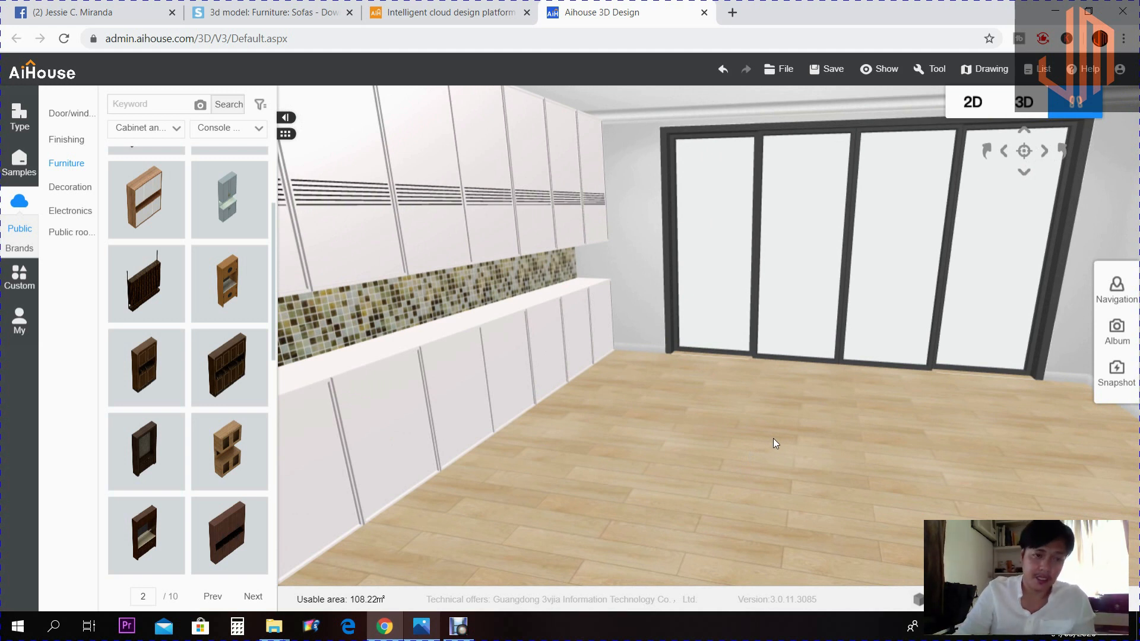
{"action": "left_click_drag", "start_coordinate": [743, 476], "coordinate": [433, 565]}
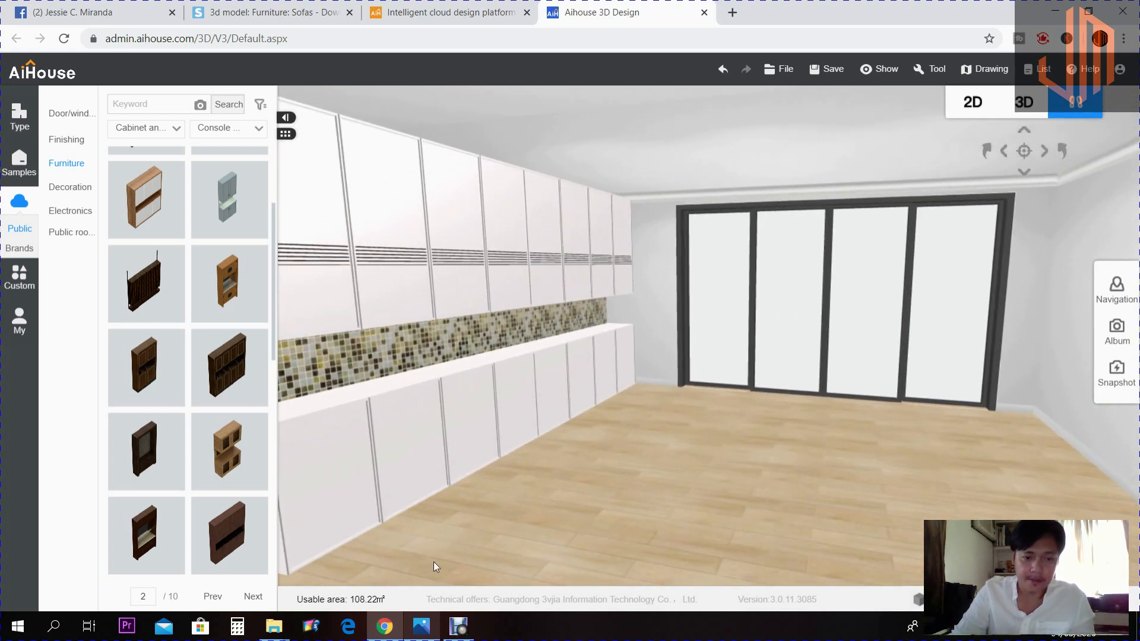
Filter the Furniture catalogue to The bed > Double bed.
{"action": "mouse_move", "coordinate": [69, 170]}
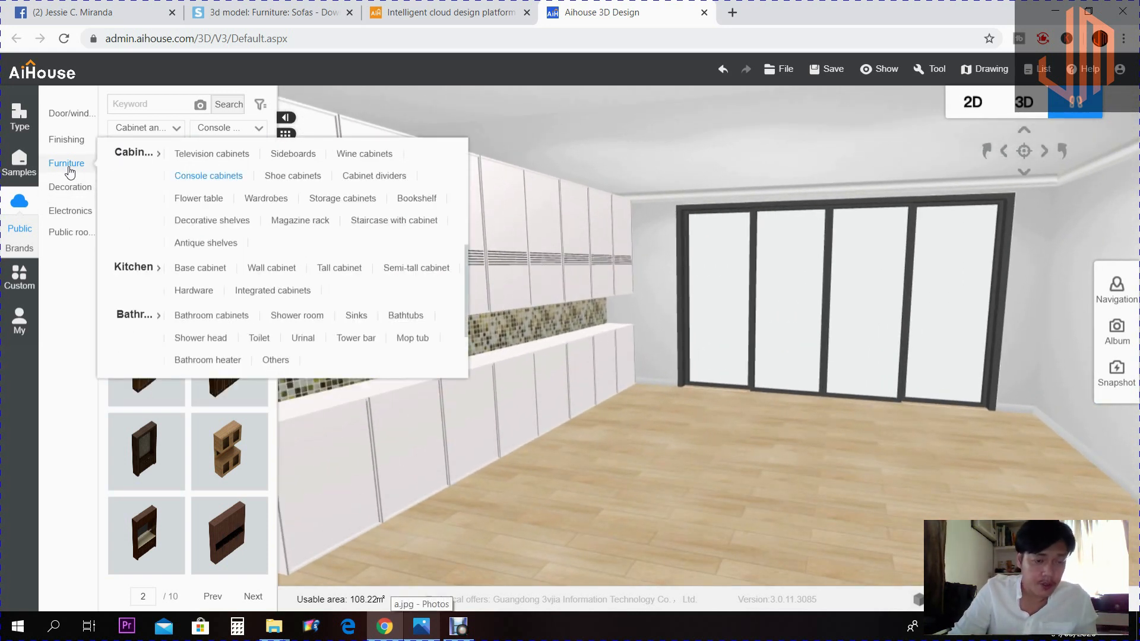
{"action": "left_click", "coordinate": [67, 163]}
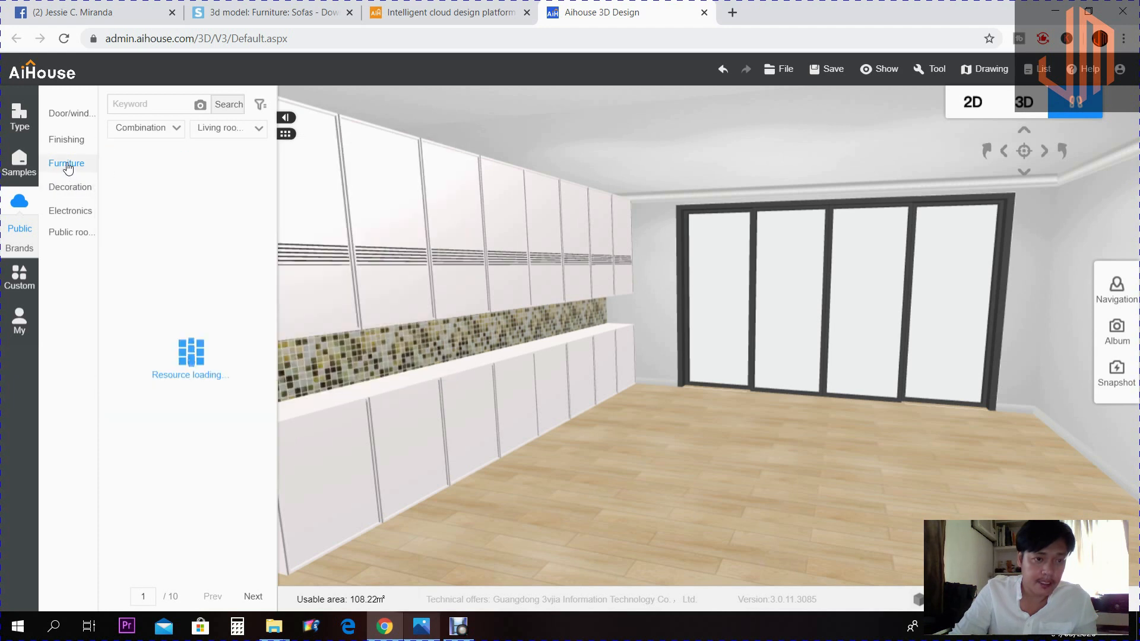
{"action": "left_click", "coordinate": [176, 130]}
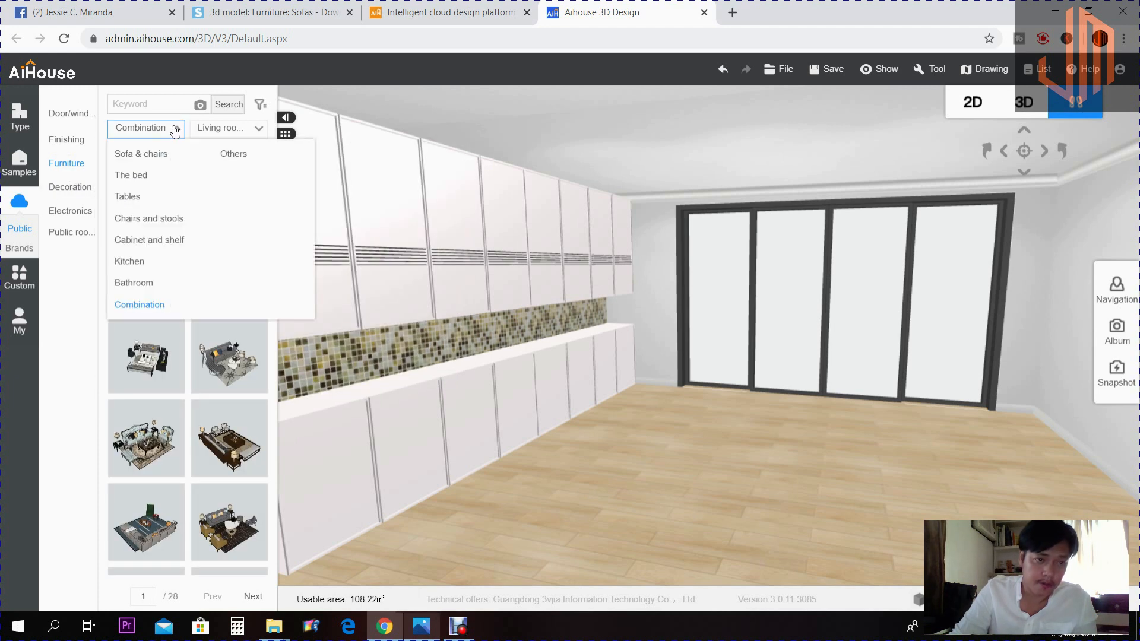
{"action": "left_click", "coordinate": [141, 176]}
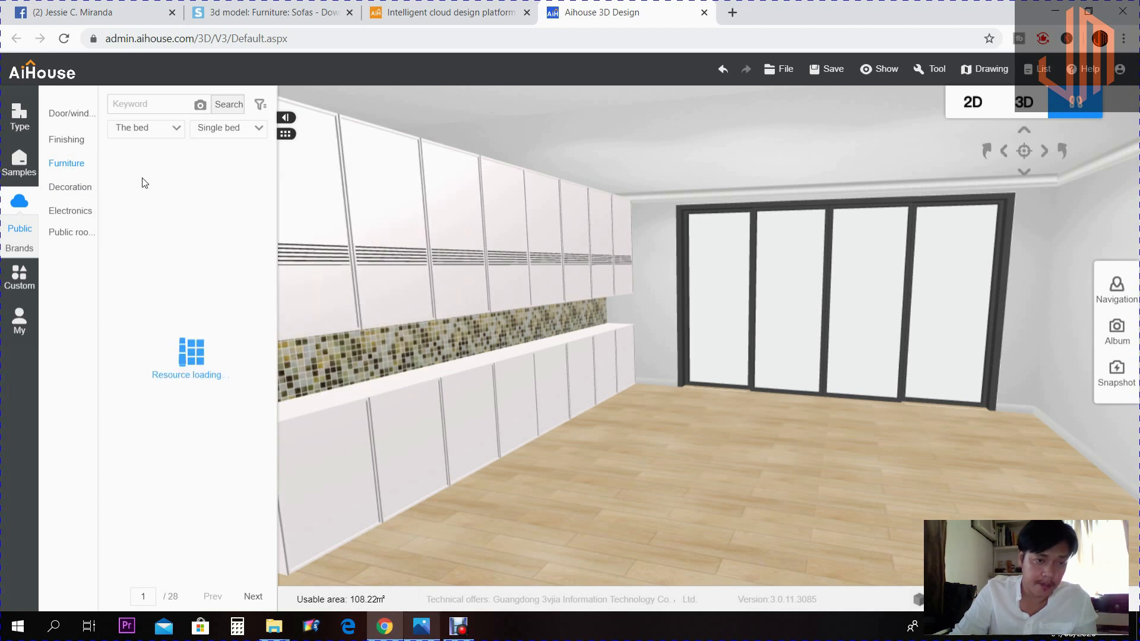
{"action": "left_click", "coordinate": [255, 137]}
{"action": "left_click", "coordinate": [243, 174]}
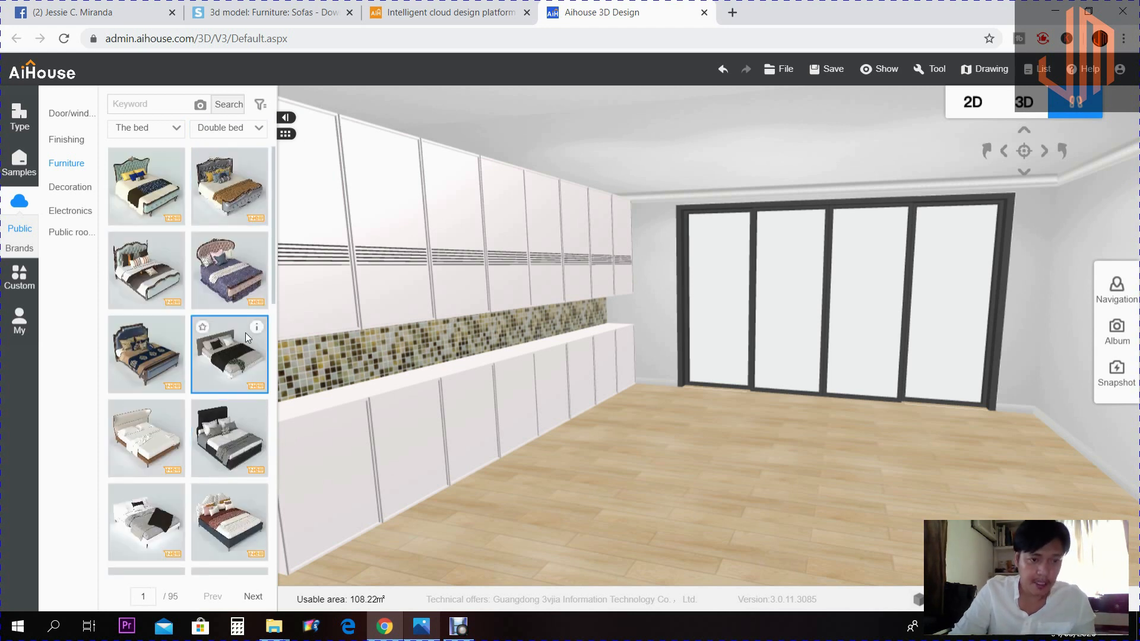
{"action": "mouse_move", "coordinate": [259, 330]}
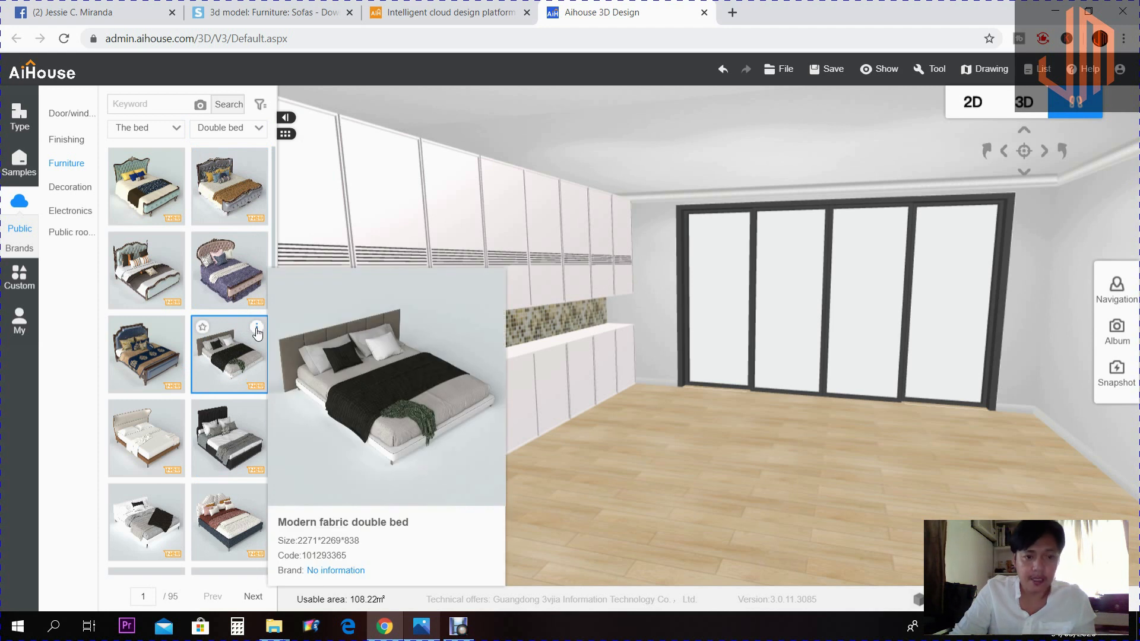
Place the Modern fabric double bed, rotated 90°, headboard against the cabinet wall; open the reference photo.
{"action": "left_click_drag", "start_coordinate": [234, 363], "coordinate": [706, 502]}
{"action": "scroll", "coordinate": [707, 503], "scroll_direction": "up", "scroll_amount": 2}
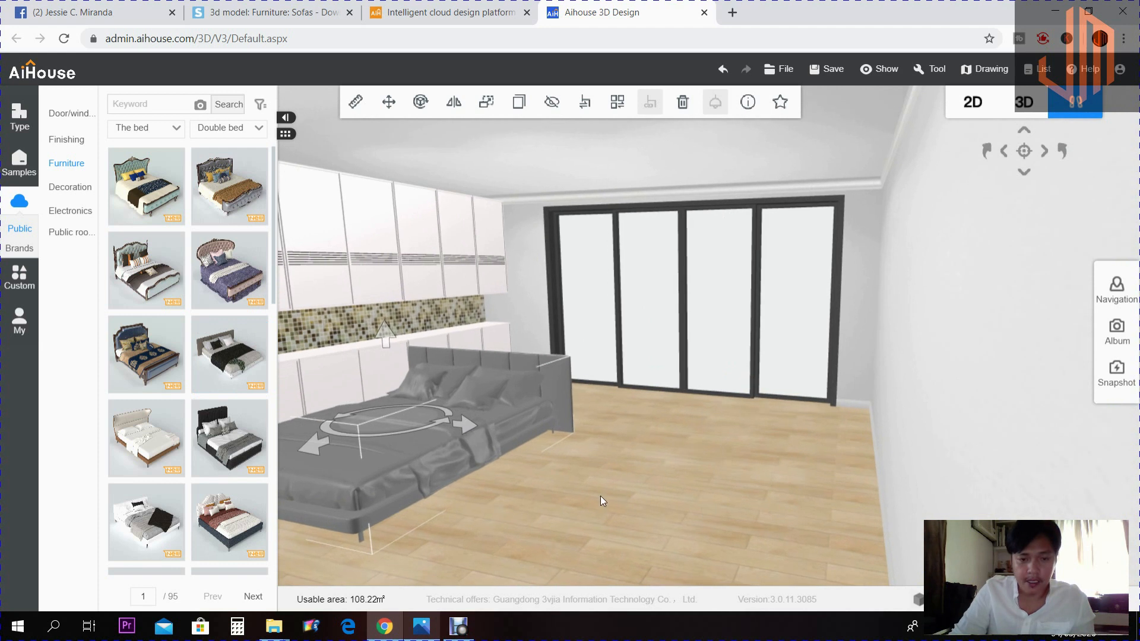
{"action": "left_click_drag", "start_coordinate": [600, 496], "coordinate": [780, 483]}
{"action": "scroll", "coordinate": [602, 464], "scroll_direction": "up", "scroll_amount": 2}
{"action": "left_click_drag", "start_coordinate": [615, 438], "coordinate": [647, 400]}
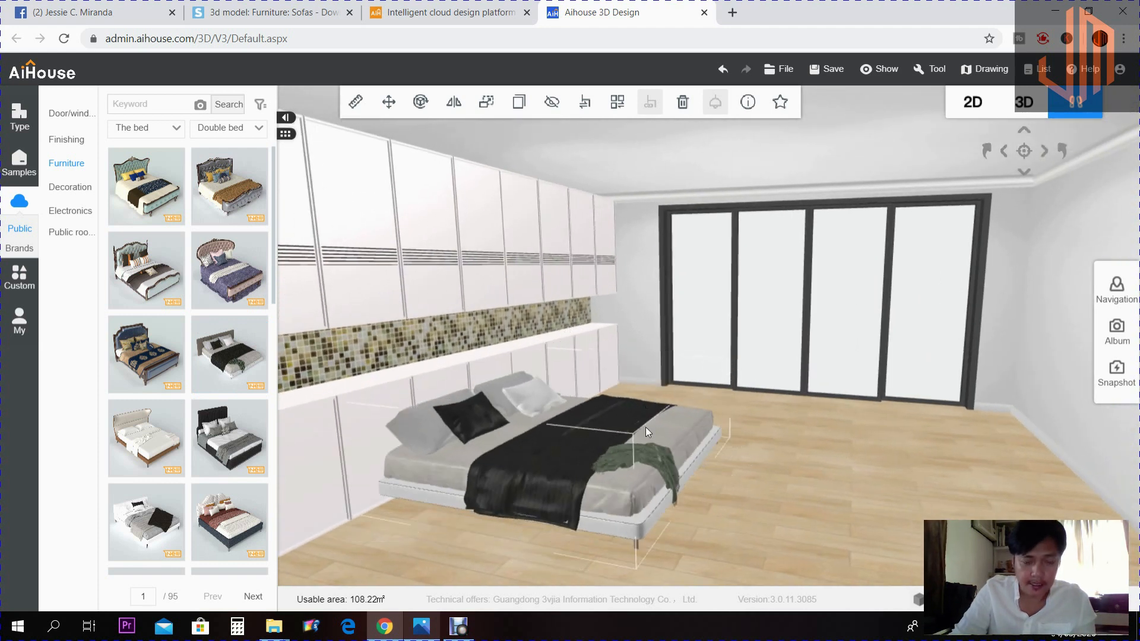
{"action": "left_click_drag", "start_coordinate": [592, 428], "coordinate": [609, 410]}
{"action": "left_click_drag", "start_coordinate": [814, 491], "coordinate": [603, 513]}
{"action": "left_click", "coordinate": [412, 636]}
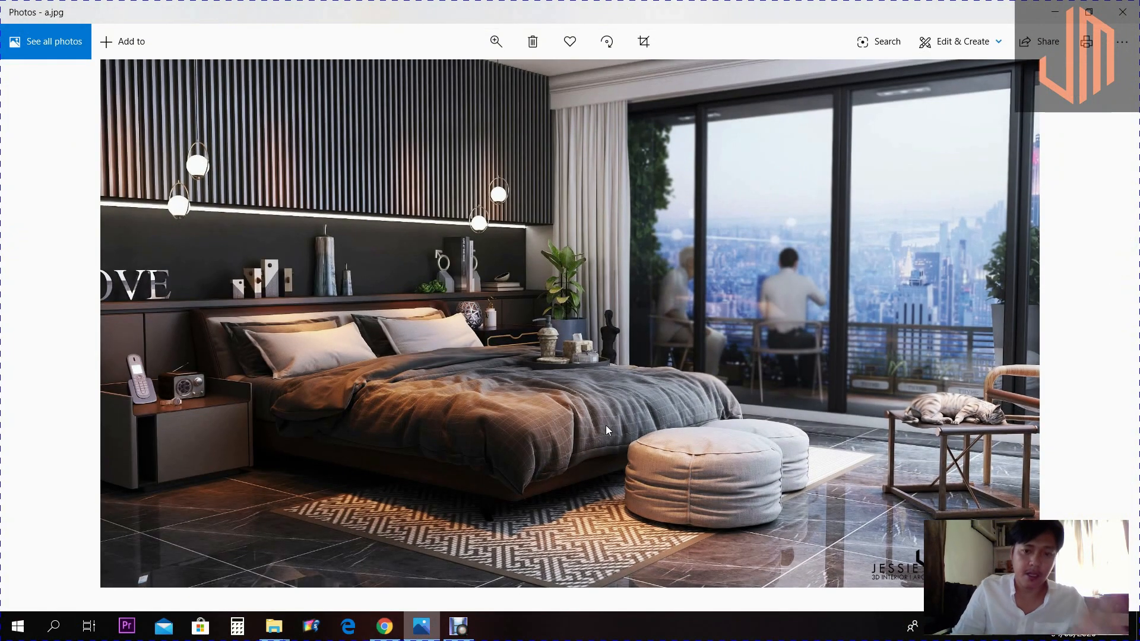
Minimise the a.jpg photo and turn the 3D view to centre the double bed.
{"action": "left_click", "coordinate": [1055, 12]}
{"action": "mouse_move", "coordinate": [737, 424]}
{"action": "left_mouse_down"}
{"action": "mouse_move", "coordinate": [894, 524]}
{"action": "mouse_move", "coordinate": [762, 518]}
{"action": "mouse_move", "coordinate": [747, 433]}
{"action": "left_mouse_up"}
{"action": "left_click_drag", "start_coordinate": [909, 512], "coordinate": [726, 438]}
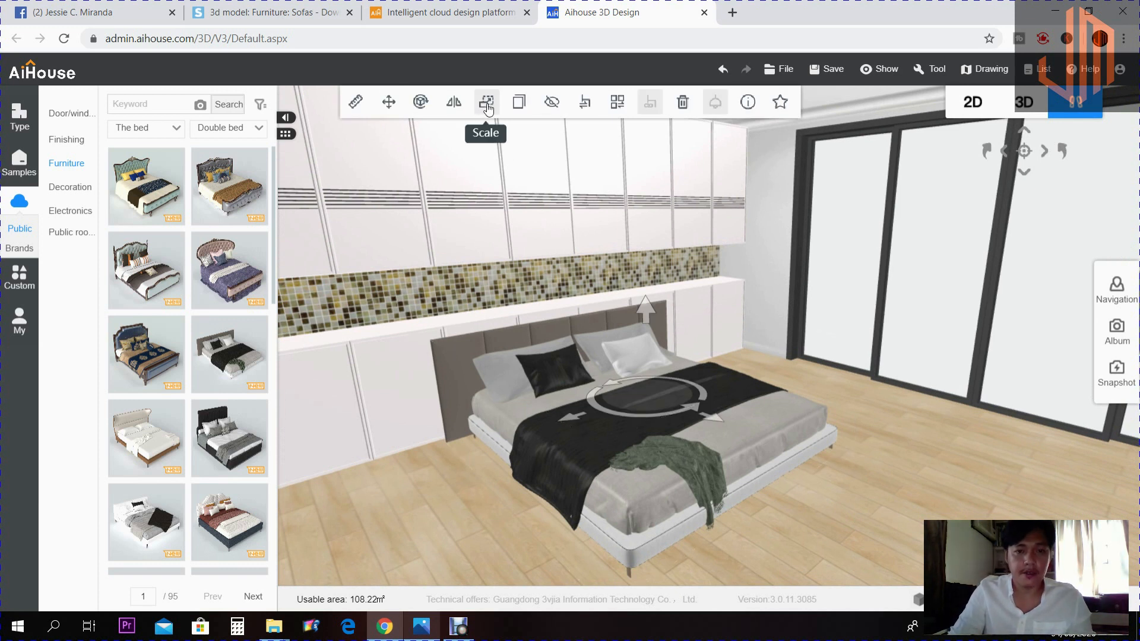
Enlarge the double bed to about 2554 by 2556, then open the furniture category list.
{"action": "left_click", "coordinate": [487, 105]}
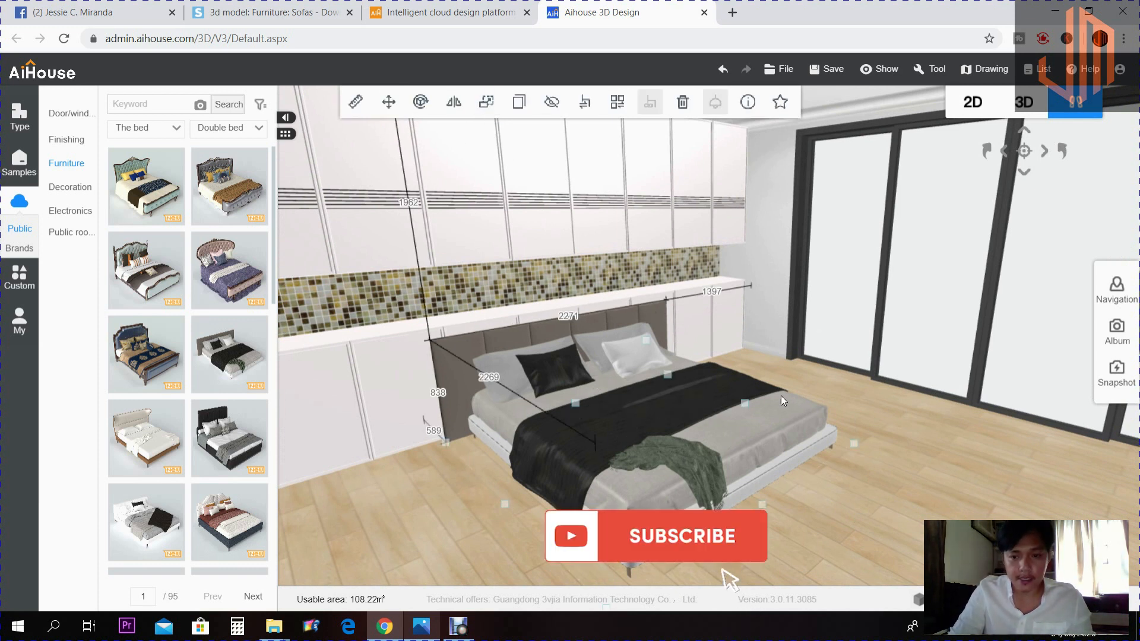
{"action": "left_click_drag", "start_coordinate": [856, 450], "coordinate": [919, 458]}
{"action": "right_click_drag", "start_coordinate": [882, 499], "coordinate": [809, 541]}
{"action": "left_click_drag", "start_coordinate": [808, 536], "coordinate": [496, 444]}
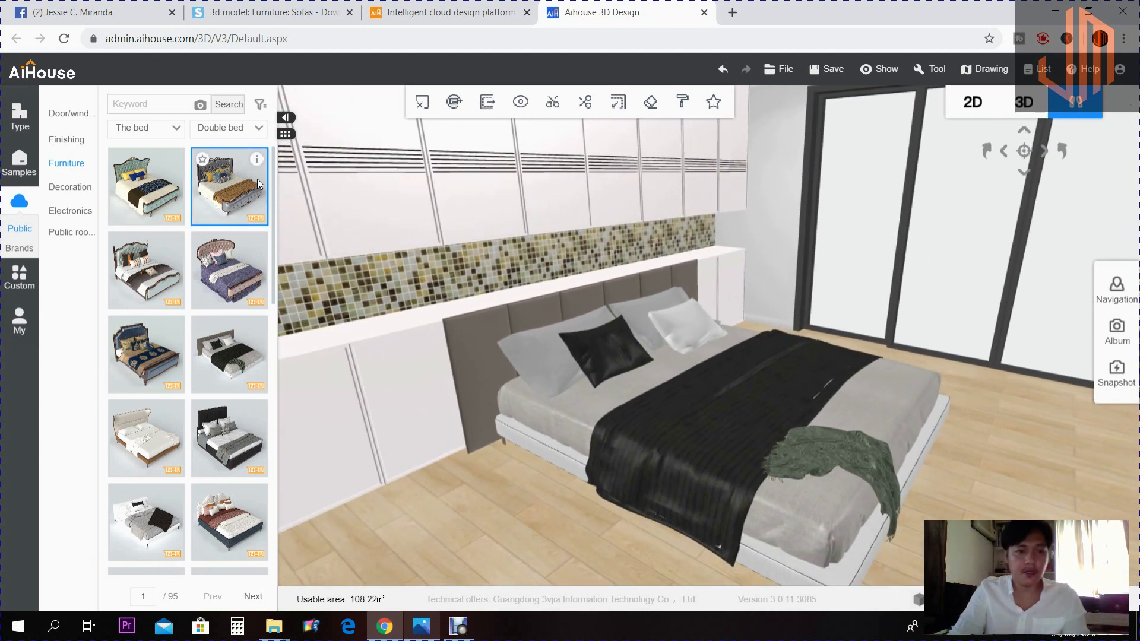
{"action": "left_click", "coordinate": [169, 128]}
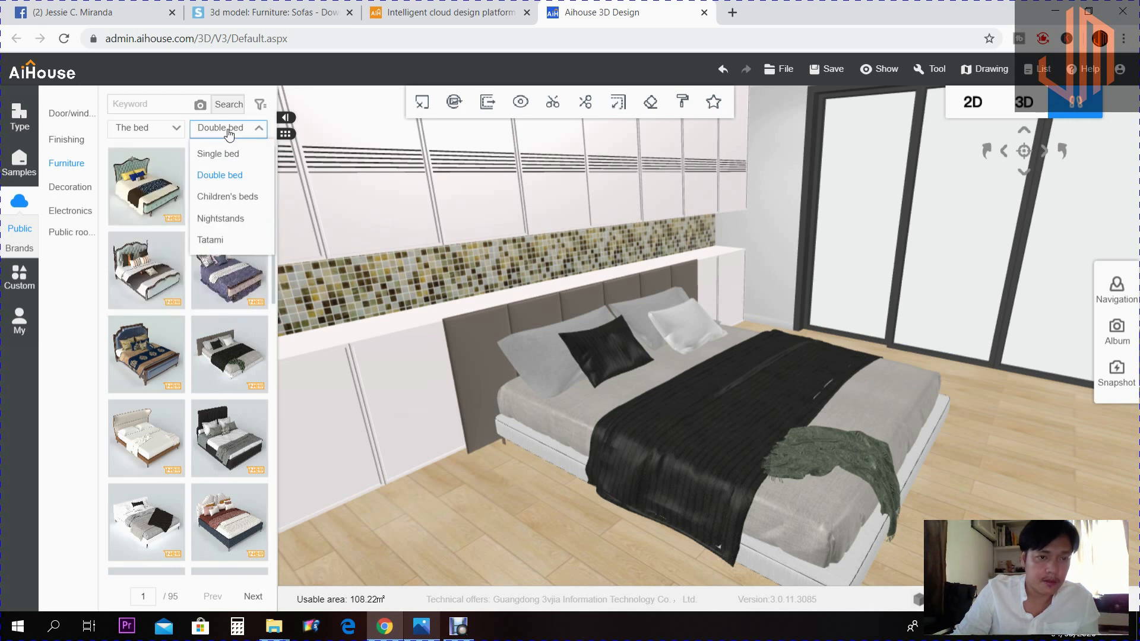
Filter the catalogue to Nightstands, widen the panel and go to the next page.
{"action": "left_click", "coordinate": [227, 219]}
{"action": "key", "text": "a"}
{"action": "key", "text": "s"}
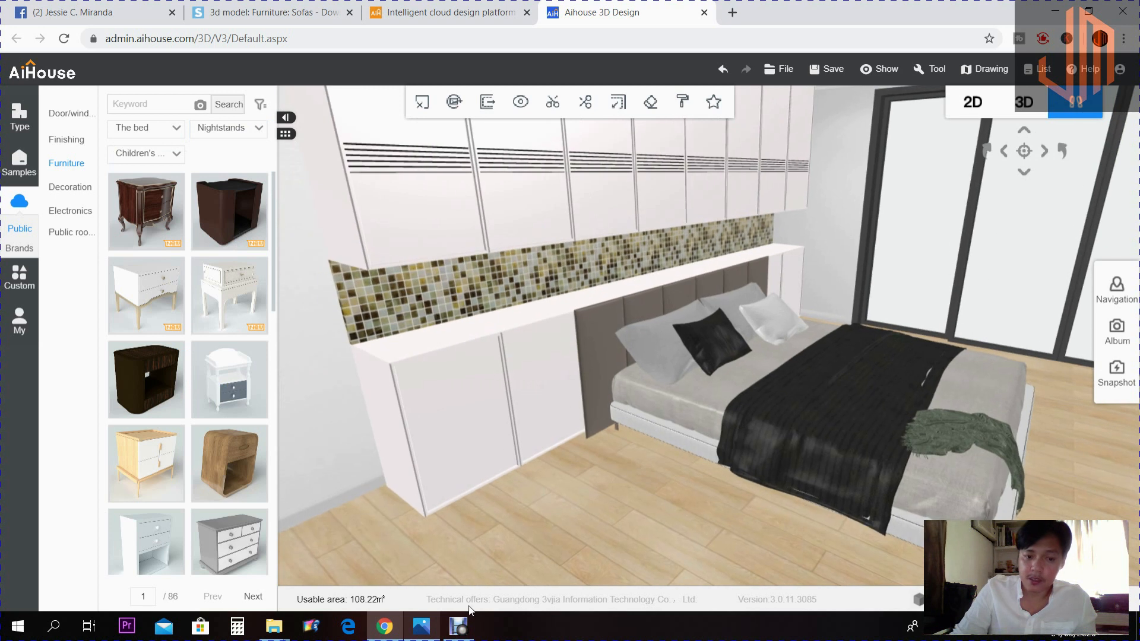
{"action": "left_click", "coordinate": [286, 134]}
{"action": "scroll", "coordinate": [347, 366], "scroll_direction": "down", "scroll_amount": 3}
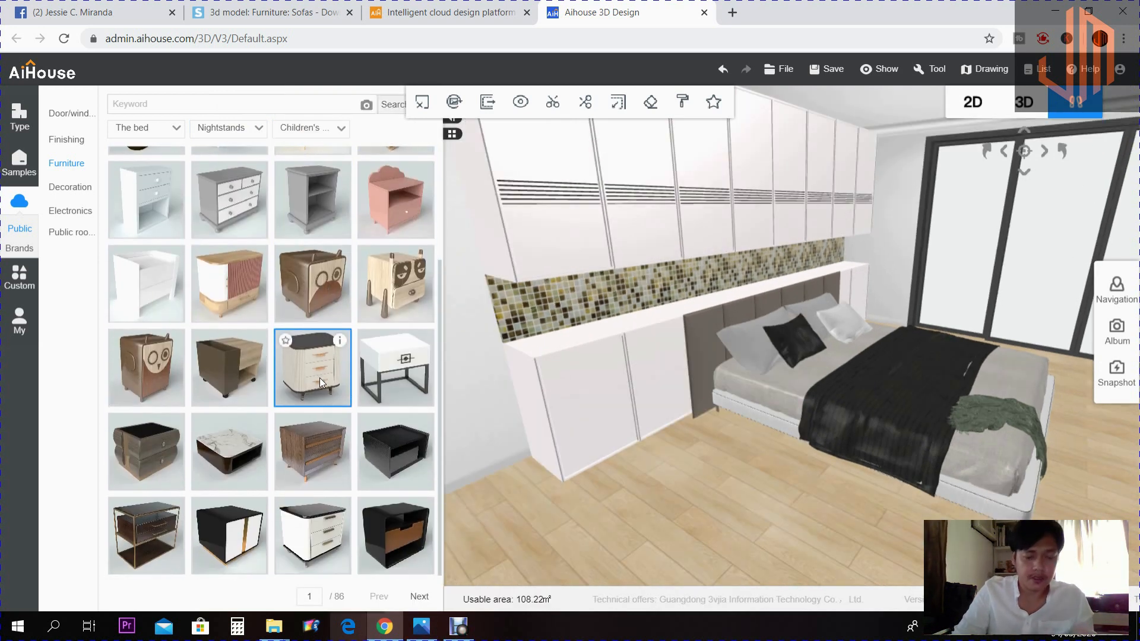
{"action": "left_click", "coordinate": [419, 597]}
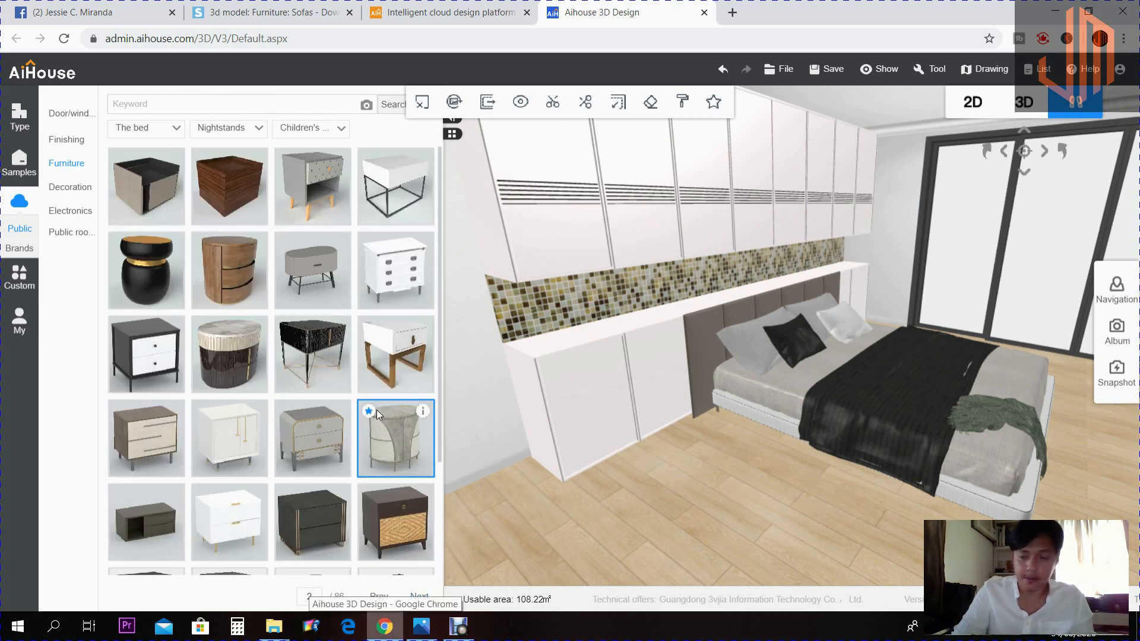
Place the white-and-wood nightstand beside the near side of the bed.
{"action": "left_click_drag", "start_coordinate": [714, 500], "coordinate": [696, 536]}
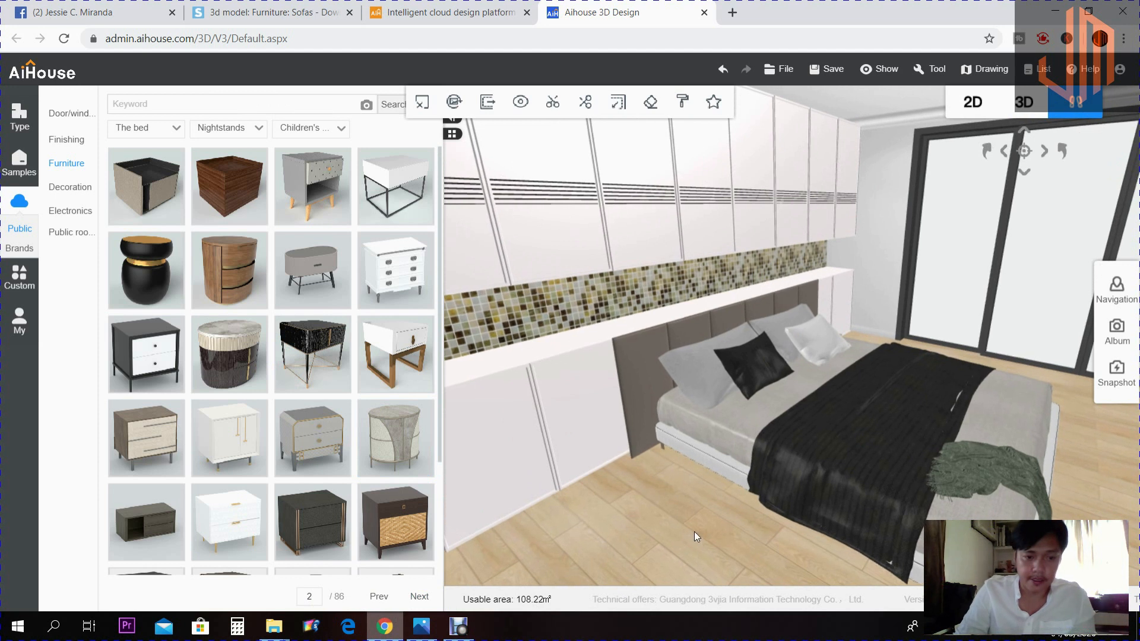
{"action": "scroll", "coordinate": [356, 404], "scroll_direction": "down", "scroll_amount": 3}
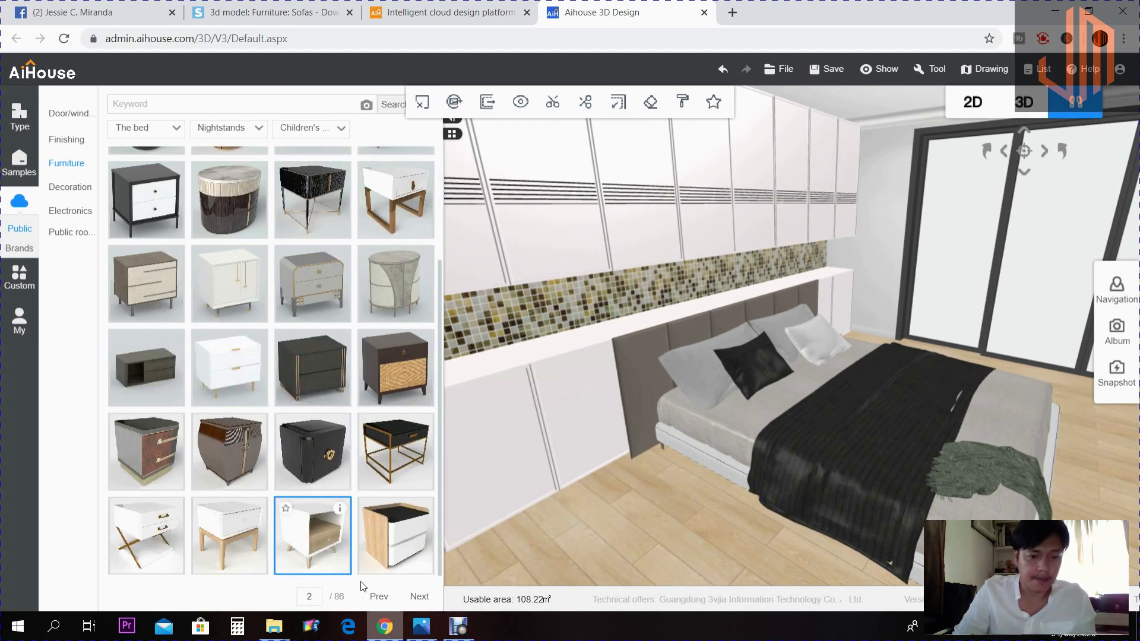
{"action": "left_click_drag", "start_coordinate": [645, 523], "coordinate": [611, 514]}
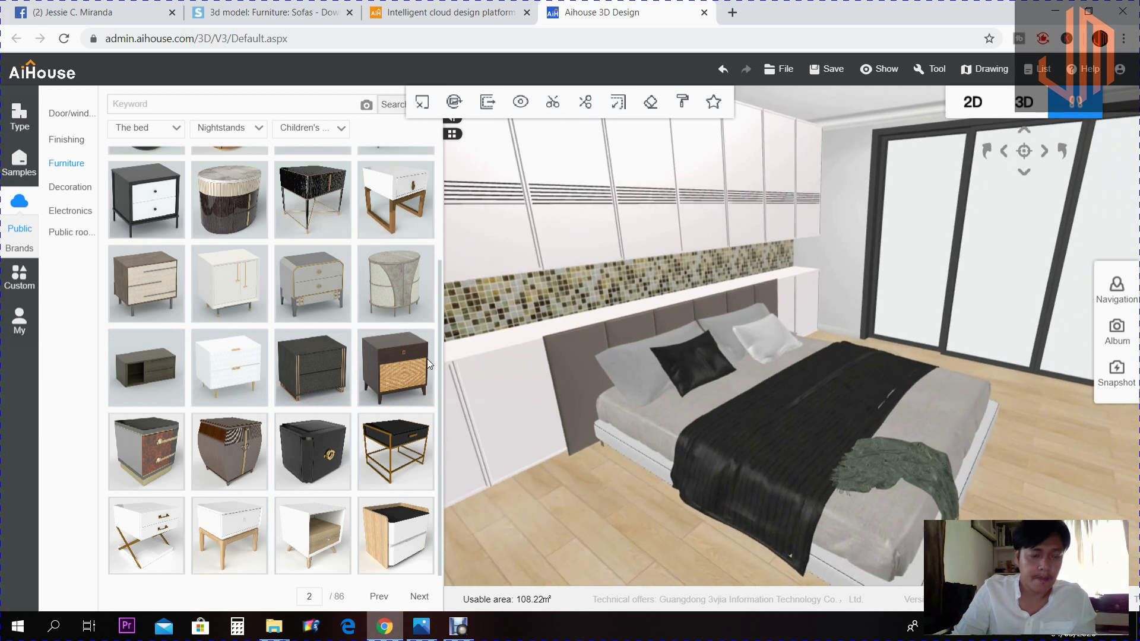
{"action": "left_click_drag", "start_coordinate": [397, 532], "coordinate": [530, 496]}
{"action": "left_click_drag", "start_coordinate": [644, 511], "coordinate": [646, 409]}
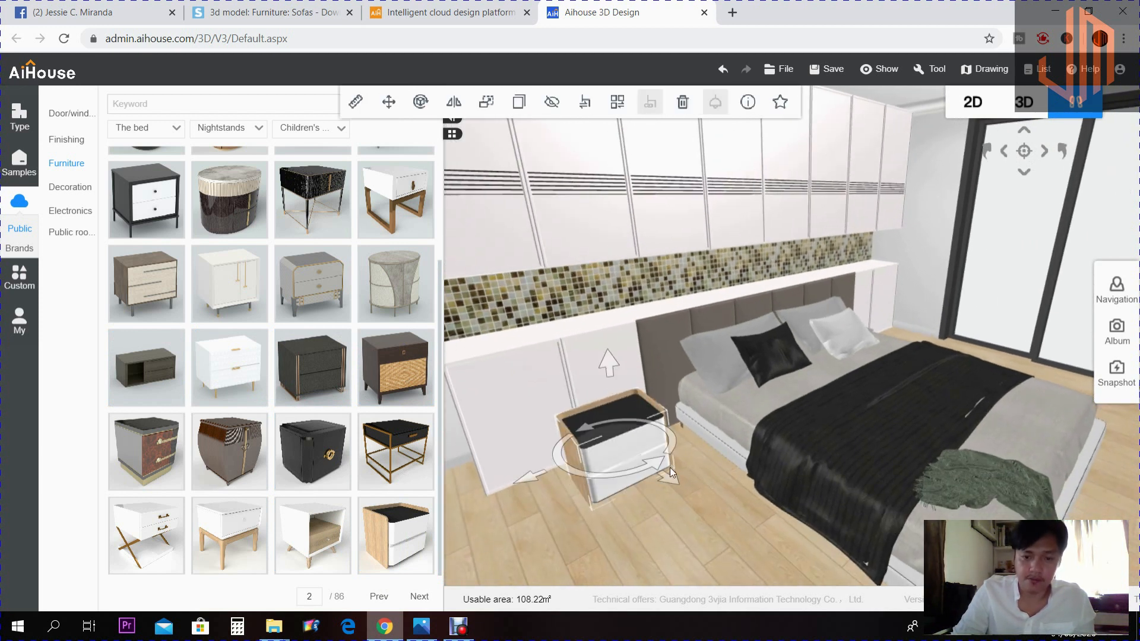
Enlarge the white nightstand with the size tool.
{"action": "left_click", "coordinate": [492, 107]}
{"action": "left_click_drag", "start_coordinate": [679, 475], "coordinate": [719, 472]}
{"action": "left_click_drag", "start_coordinate": [708, 525], "coordinate": [680, 560]}
{"action": "left_click_drag", "start_coordinate": [691, 478], "coordinate": [671, 522]}
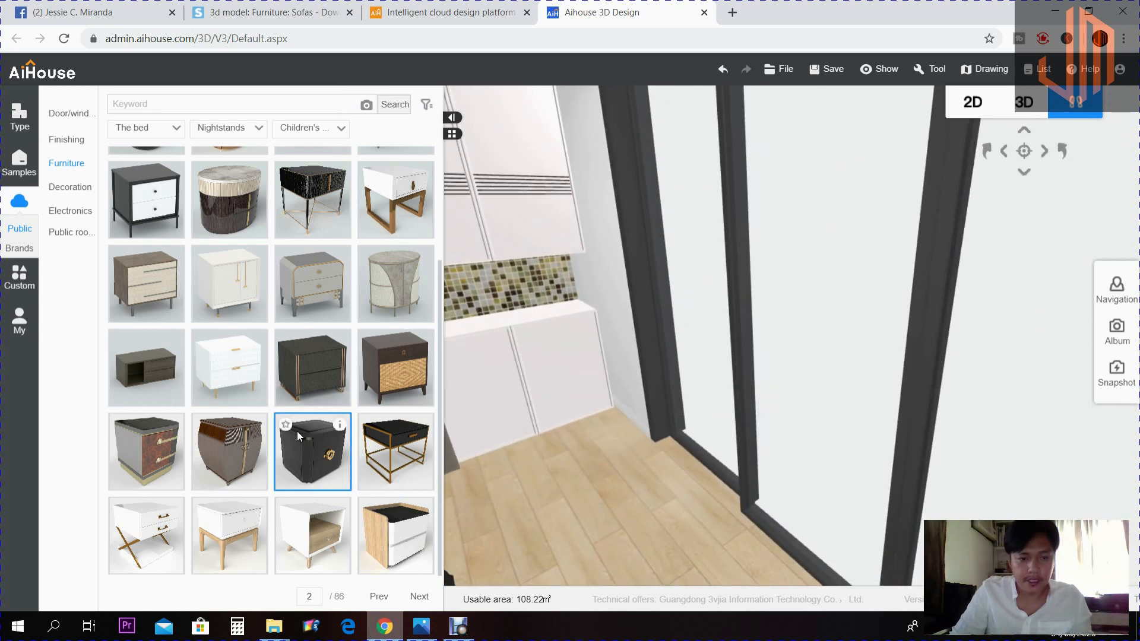
Add the black gold-framed nightstand, rotated and positioned on the bed's far side.
{"action": "left_click_drag", "start_coordinate": [396, 452], "coordinate": [626, 529]}
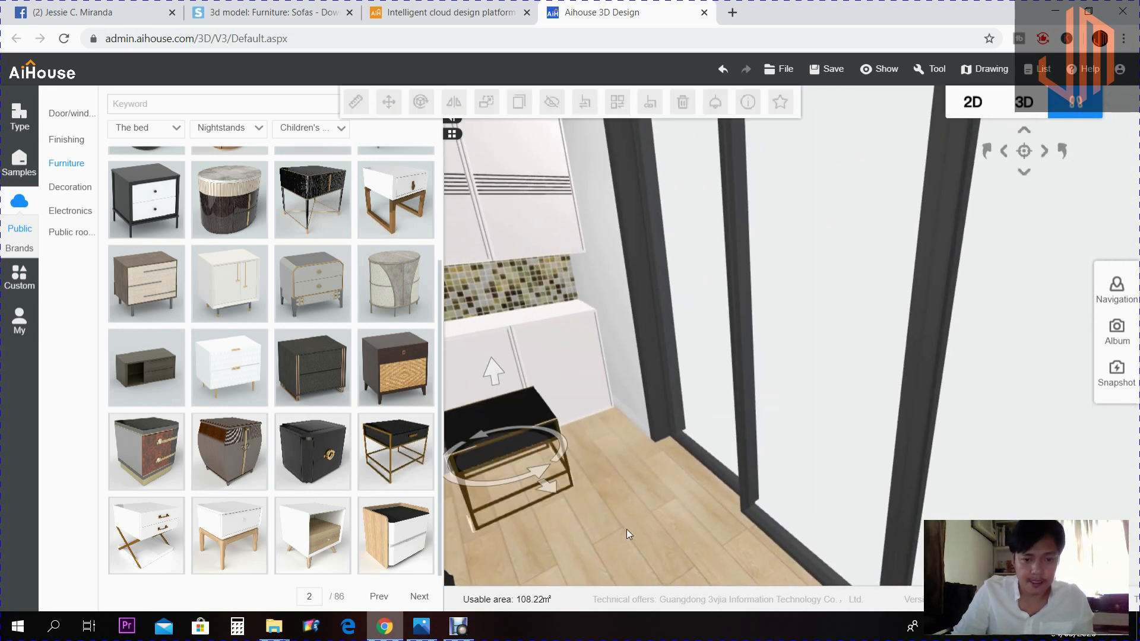
{"action": "left_click_drag", "start_coordinate": [757, 469], "coordinate": [671, 462]}
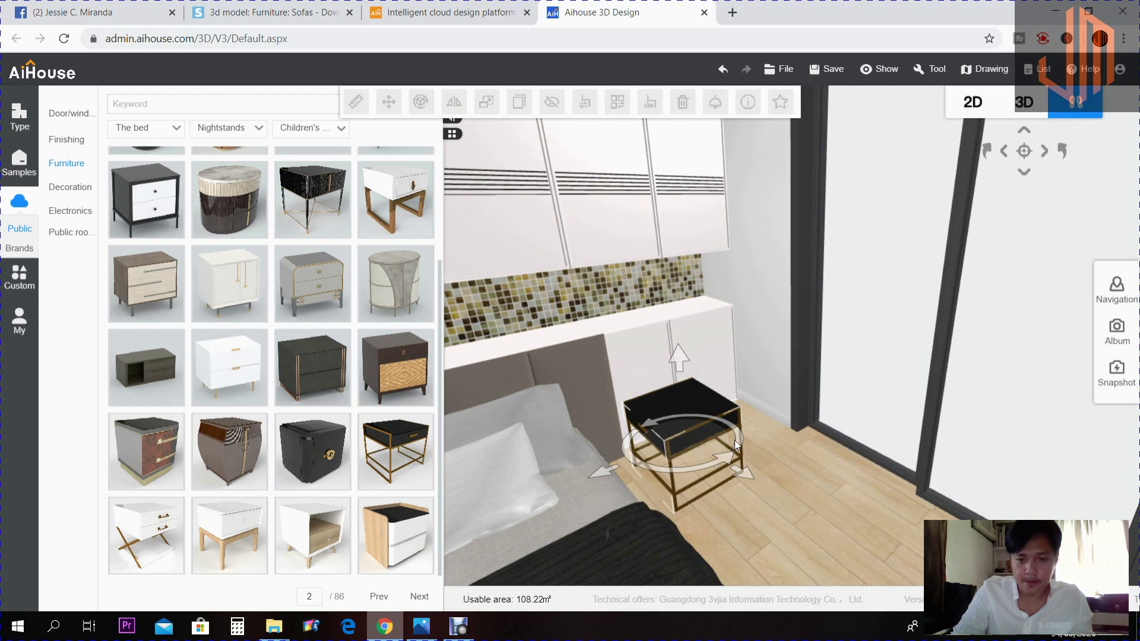
{"action": "left_click_drag", "start_coordinate": [737, 445], "coordinate": [710, 402]}
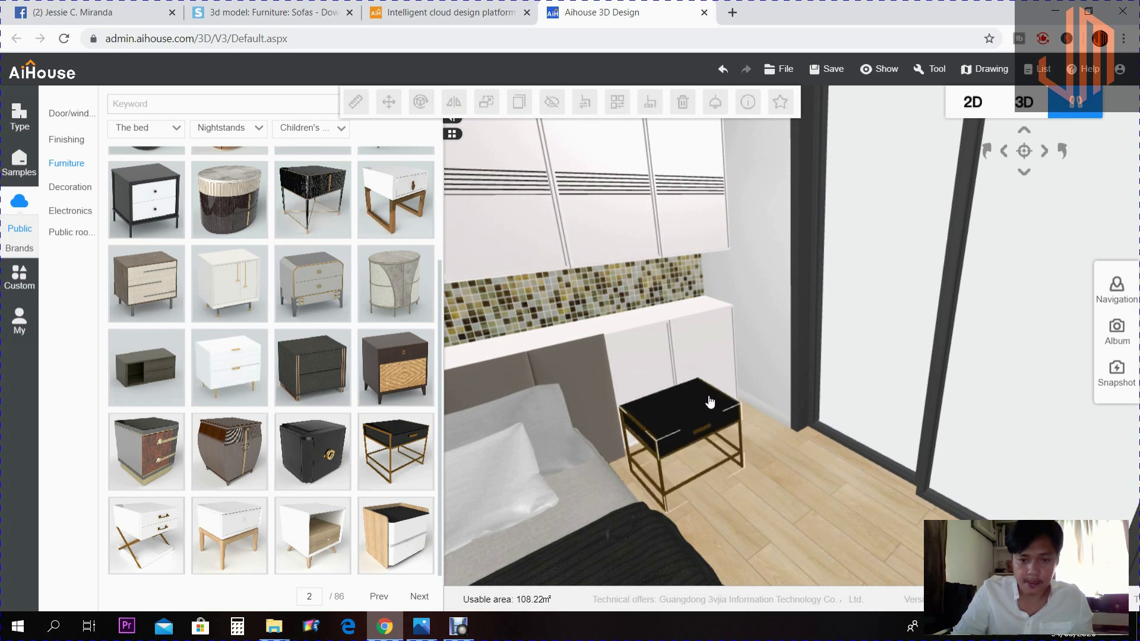
{"action": "left_click_drag", "start_coordinate": [795, 534], "coordinate": [801, 533]}
{"action": "left_click_drag", "start_coordinate": [735, 437], "coordinate": [717, 433]}
{"action": "left_click_drag", "start_coordinate": [786, 521], "coordinate": [732, 519]}
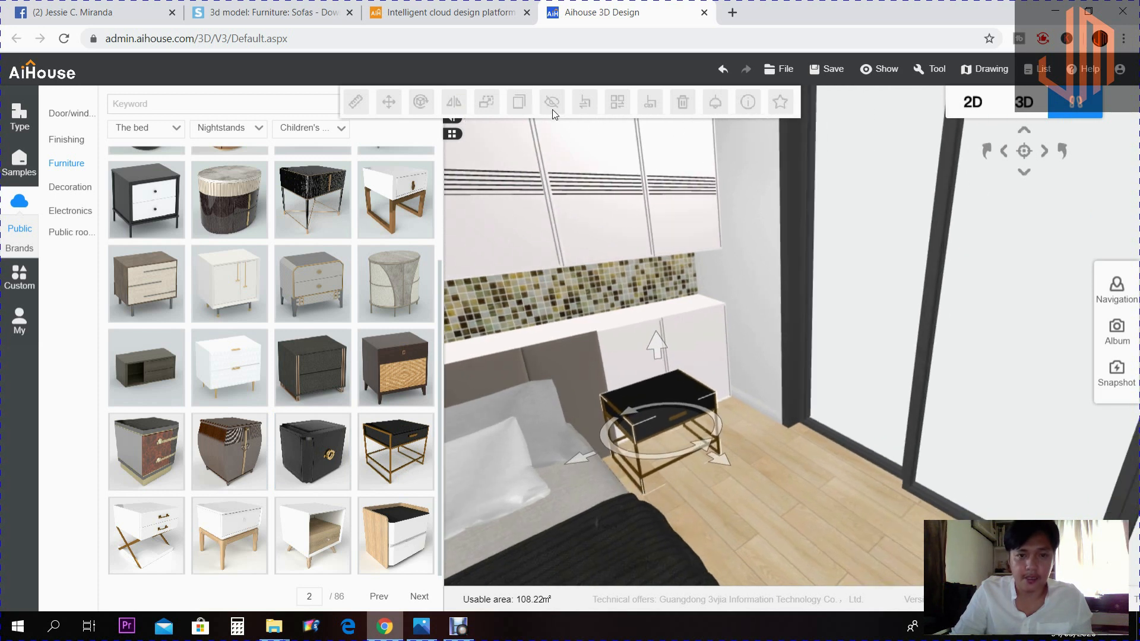
Enlarge the gold-framed nightstand and narrow the catalogue back to two columns.
{"action": "left_click", "coordinate": [488, 104]}
{"action": "left_click_drag", "start_coordinate": [644, 501], "coordinate": [616, 530]}
{"action": "scroll", "coordinate": [764, 490], "scroll_direction": "down", "scroll_amount": 5}
{"action": "left_click", "coordinate": [545, 502]}
{"action": "right_click_drag", "start_coordinate": [546, 502], "coordinate": [740, 383]}
{"action": "left_click", "coordinate": [452, 134]}
{"action": "right_click_drag", "start_coordinate": [779, 480], "coordinate": [788, 438]}
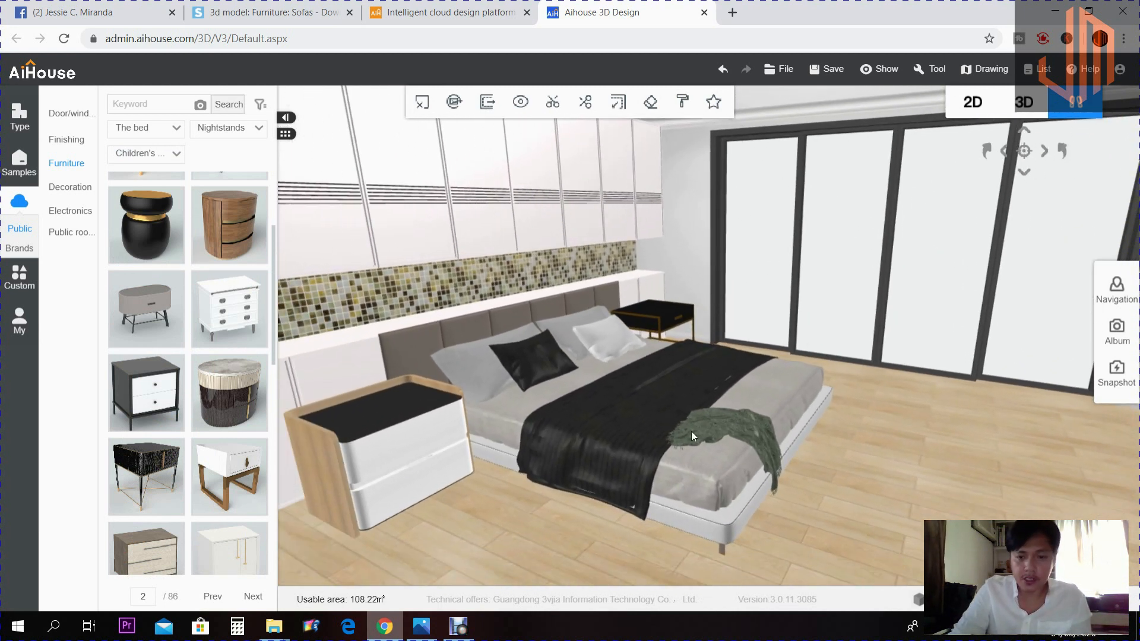
Lengthen the double bed from 2554 to 2911 with its resize handle.
{"action": "left_click", "coordinate": [691, 431]}
{"action": "right_click_drag", "start_coordinate": [854, 464], "coordinate": [802, 428]}
{"action": "right_click_drag", "start_coordinate": [922, 514], "coordinate": [722, 444]}
{"action": "left_click", "coordinate": [902, 500]}
{"action": "left_click", "coordinate": [722, 445]}
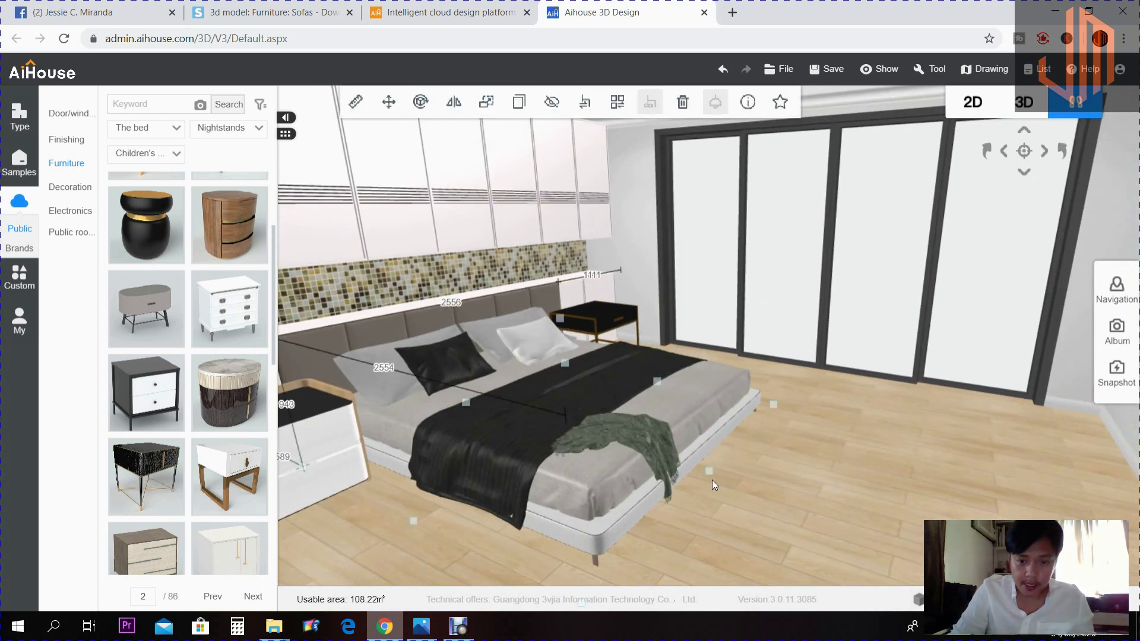
{"action": "left_click_drag", "start_coordinate": [709, 473], "coordinate": [768, 495]}
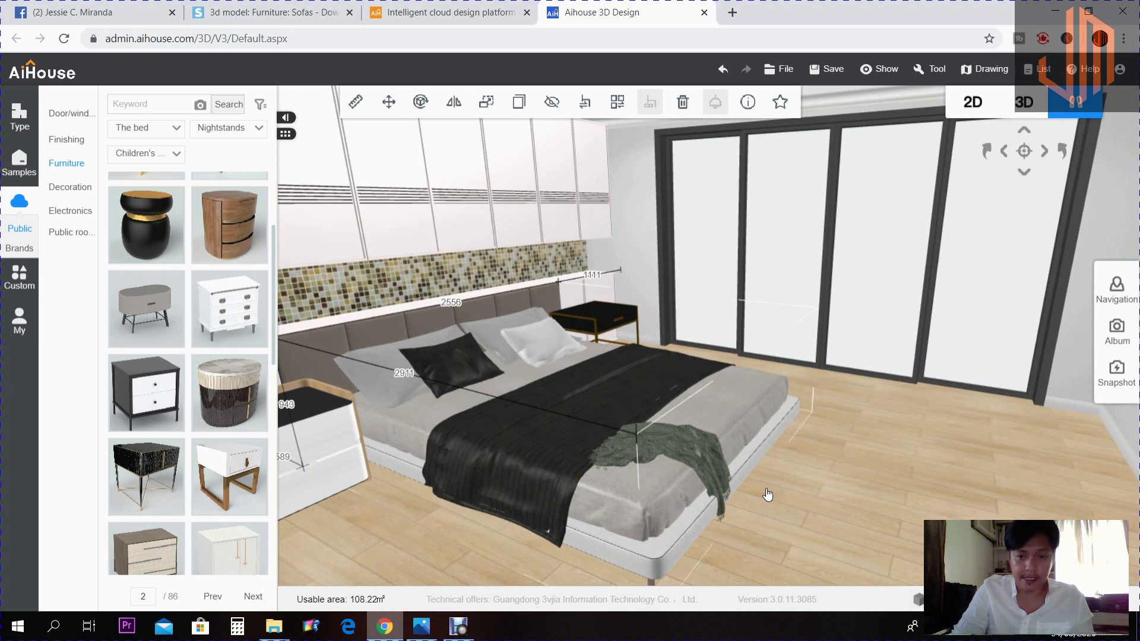
{"action": "left_click", "coordinate": [873, 493]}
Look around the room and briefly check the reference bedroom photo.
{"action": "right_click_drag", "start_coordinate": [873, 493], "coordinate": [889, 465]}
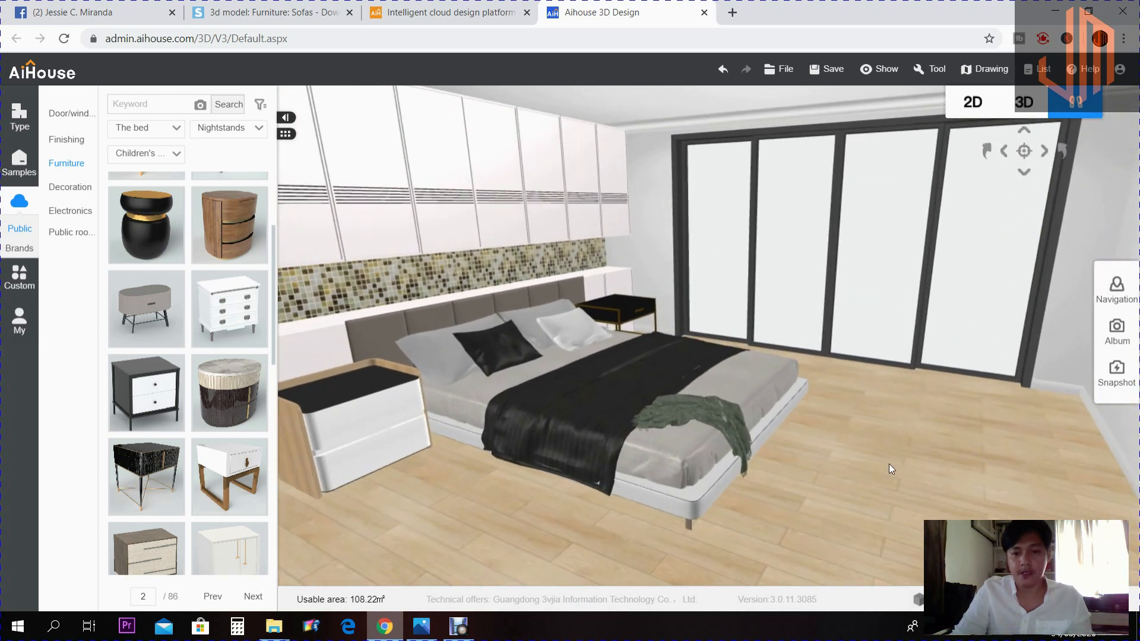
{"action": "right_click_drag", "start_coordinate": [600, 369], "coordinate": [653, 439]}
{"action": "right_click_drag", "start_coordinate": [550, 512], "coordinate": [471, 471]}
{"action": "left_click", "coordinate": [421, 627]}
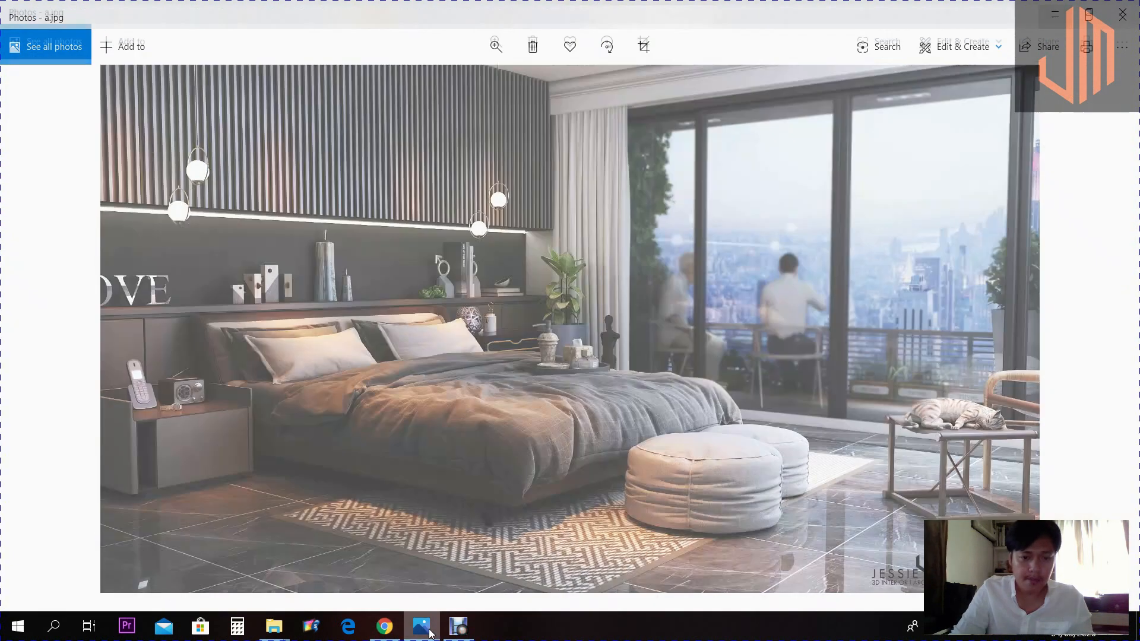
{"action": "left_click", "coordinate": [430, 632]}
{"action": "right_click_drag", "start_coordinate": [681, 429], "coordinate": [643, 481]}
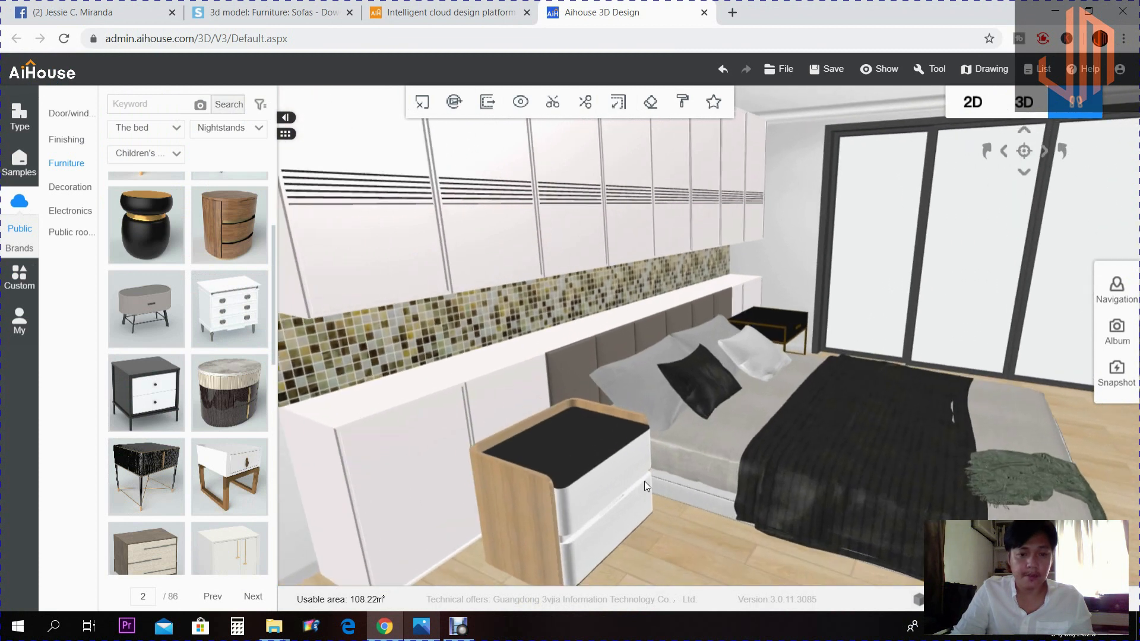
Filter the Decoration catalogue to Books and magazines with the white nightstand in view.
{"action": "right_click_drag", "start_coordinate": [690, 426], "coordinate": [664, 497]}
{"action": "scroll", "coordinate": [664, 498], "scroll_direction": "up", "scroll_amount": 3}
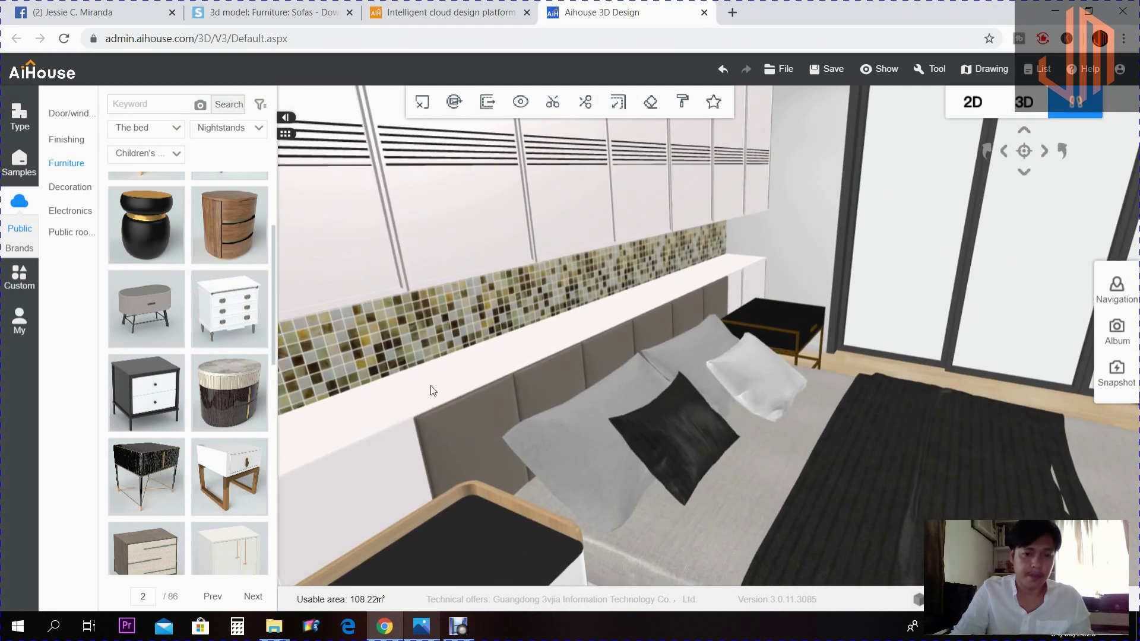
{"action": "right_click_drag", "start_coordinate": [577, 460], "coordinate": [305, 218]}
{"action": "mouse_move", "coordinate": [70, 189]}
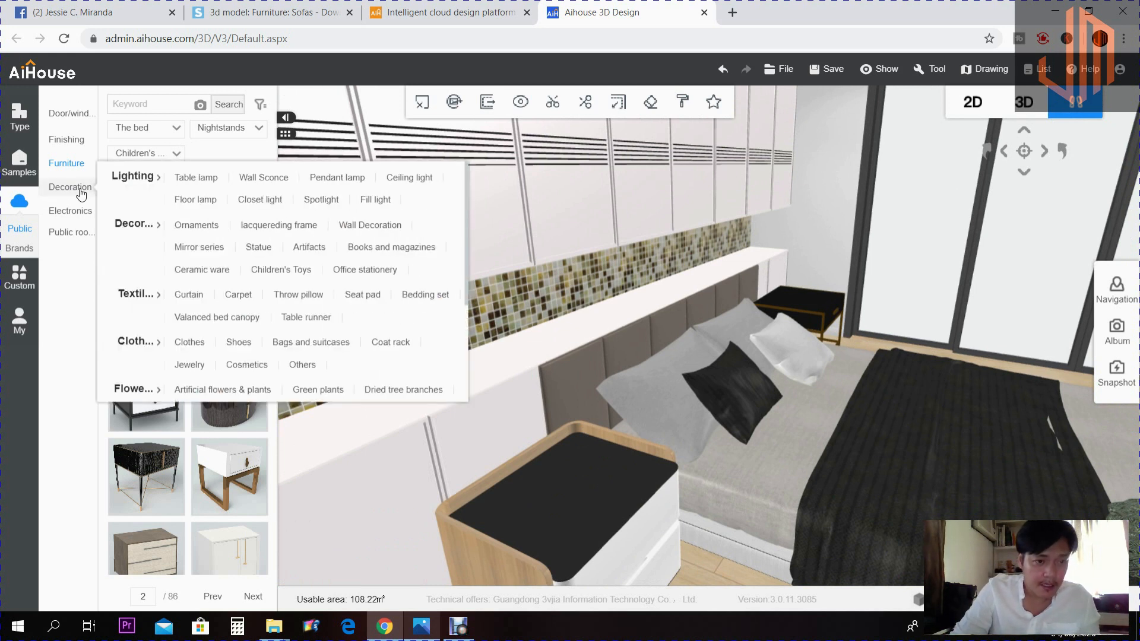
{"action": "left_click", "coordinate": [69, 188]}
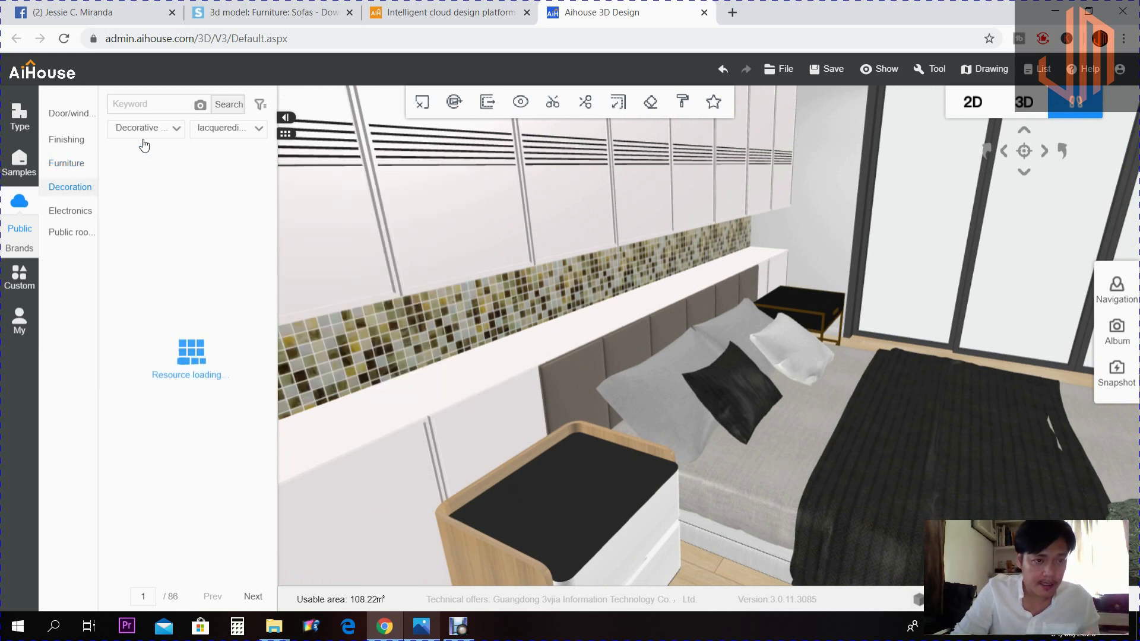
{"action": "left_click", "coordinate": [263, 132]}
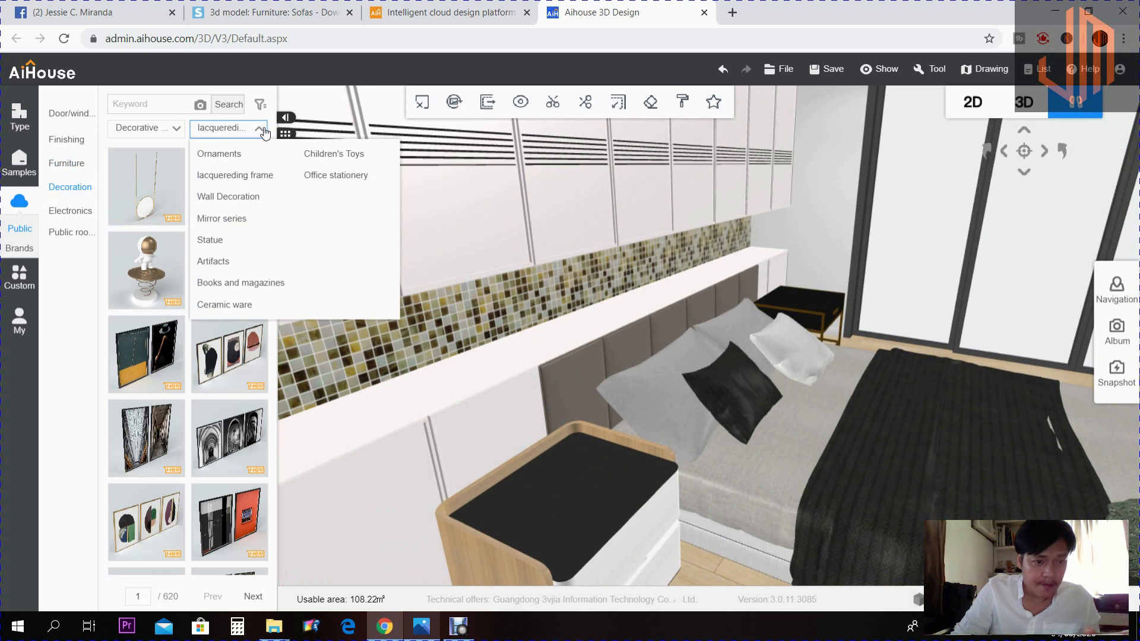
{"action": "left_click", "coordinate": [263, 132]}
{"action": "left_click", "coordinate": [263, 132]}
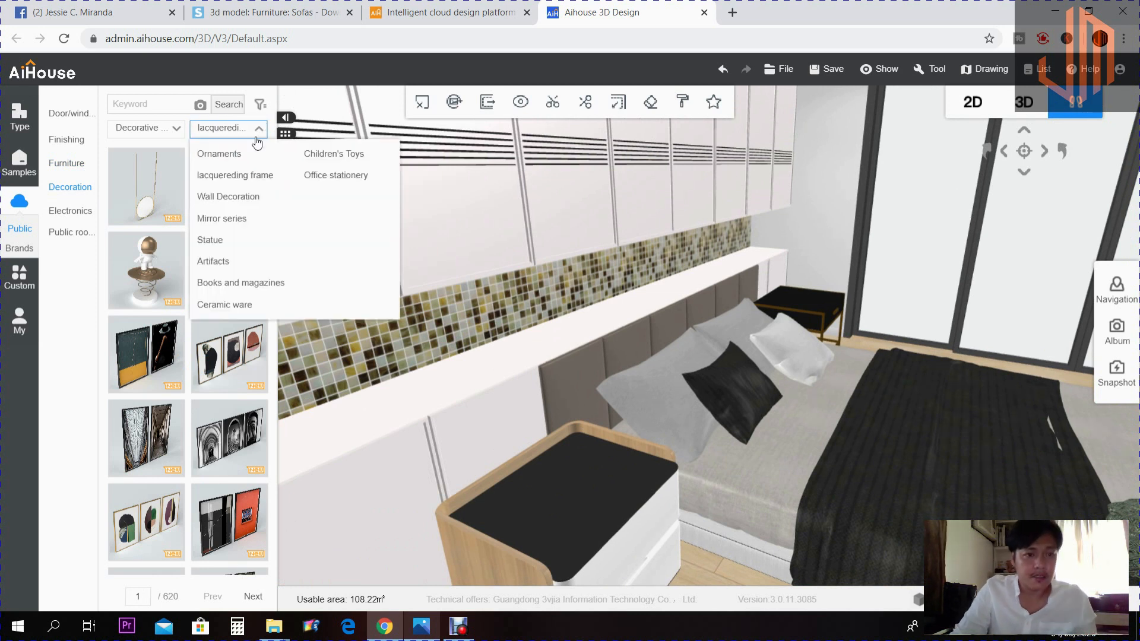
{"action": "left_click", "coordinate": [236, 284]}
Drop a book stack onto the white nightstand.
{"action": "left_click_drag", "start_coordinate": [696, 509], "coordinate": [668, 499]}
{"action": "left_click_drag", "start_coordinate": [589, 467], "coordinate": [589, 455]}
{"action": "scroll", "coordinate": [660, 543], "scroll_direction": "up", "scroll_amount": 3}
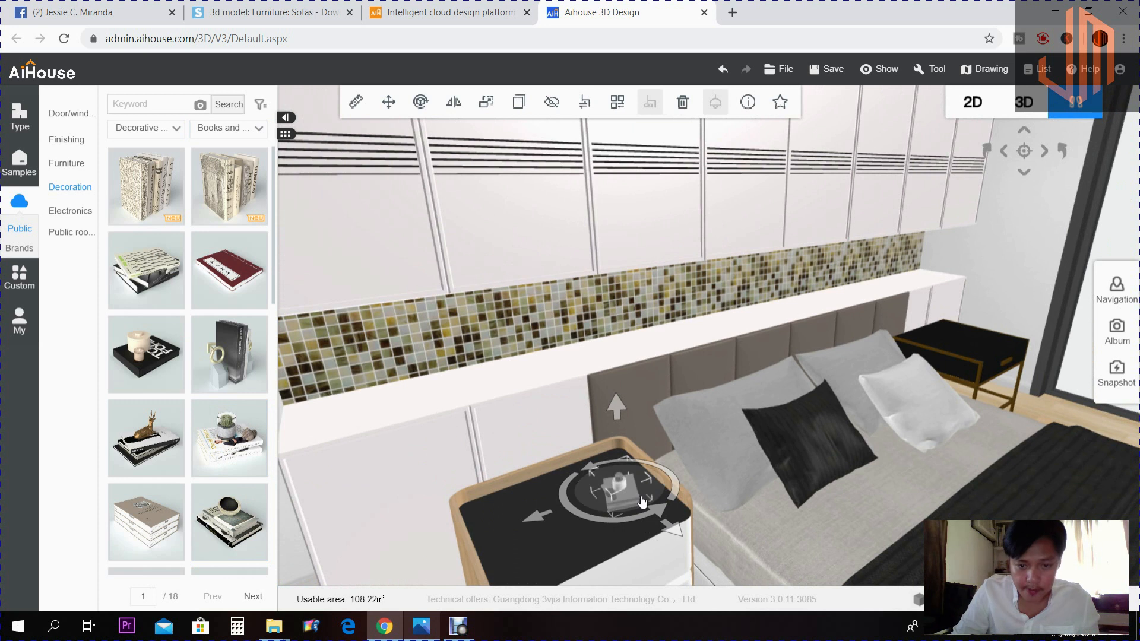
Resize the book stack and shift it into place on the nightstand.
{"action": "scroll", "coordinate": [759, 469], "scroll_direction": "down", "scroll_amount": 3}
{"action": "left_click", "coordinate": [759, 469]}
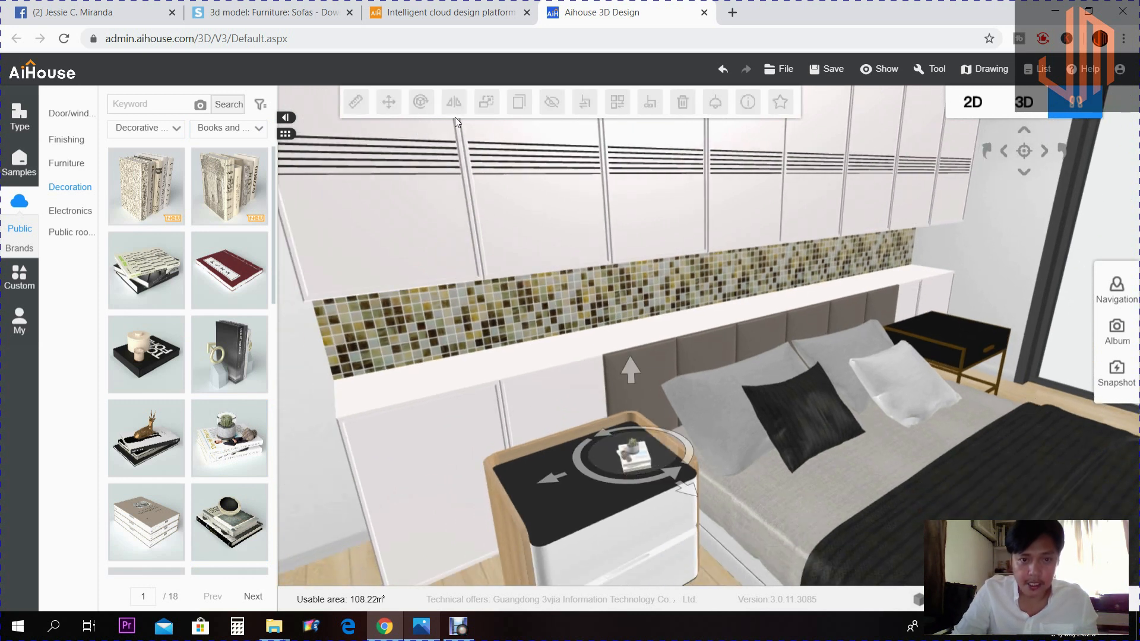
{"action": "left_click", "coordinate": [484, 107]}
{"action": "left_click_drag", "start_coordinate": [608, 458], "coordinate": [549, 451]}
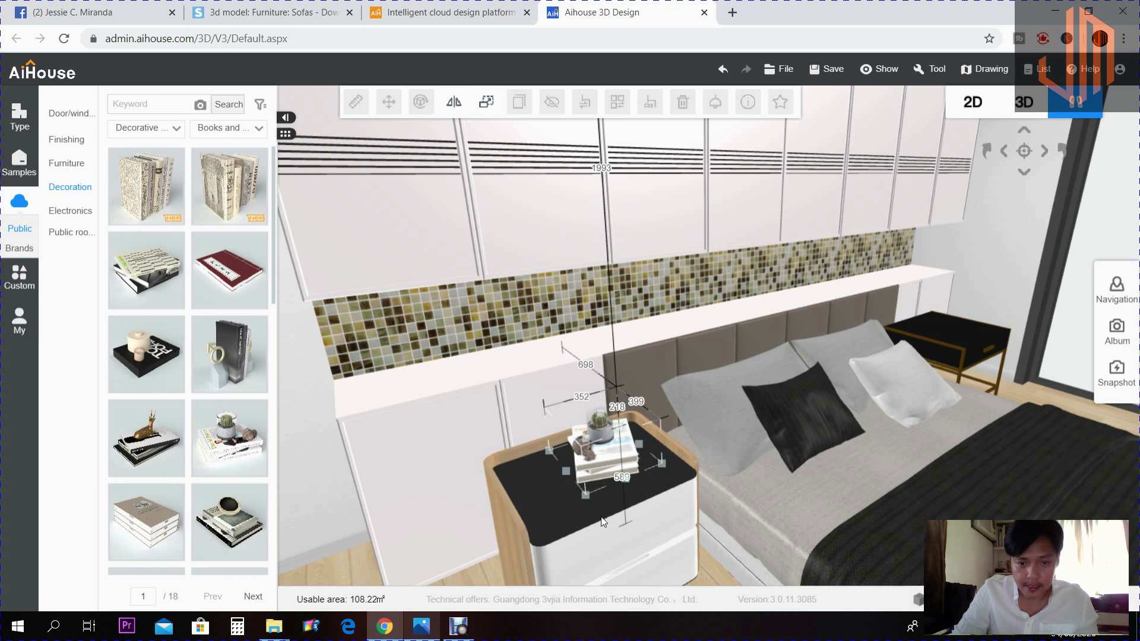
{"action": "left_click", "coordinate": [625, 509]}
{"action": "left_click_drag", "start_coordinate": [625, 444], "coordinate": [636, 433]}
{"action": "scroll", "coordinate": [671, 444], "scroll_direction": "down", "scroll_amount": 3}
{"action": "left_click", "coordinate": [693, 387]}
Place the bookend ornament on the cabinet counter behind the bed.
{"action": "left_click_drag", "start_coordinate": [692, 387], "coordinate": [725, 473]}
{"action": "scroll", "coordinate": [725, 473], "scroll_direction": "up", "scroll_amount": 2}
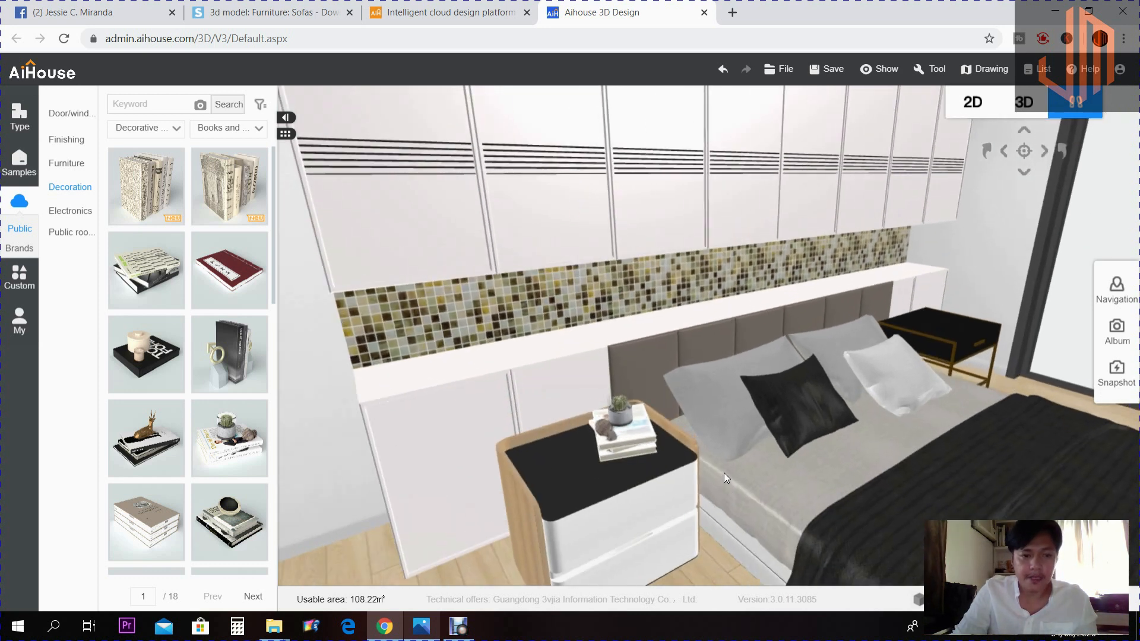
{"action": "left_click_drag", "start_coordinate": [950, 291], "coordinate": [705, 308]}
{"action": "scroll", "coordinate": [705, 308], "scroll_direction": "up", "scroll_amount": 3}
{"action": "left_click_drag", "start_coordinate": [297, 291], "coordinate": [363, 362]}
{"action": "scroll", "coordinate": [396, 398], "scroll_direction": "down", "scroll_amount": 3}
{"action": "left_click_drag", "start_coordinate": [397, 397], "coordinate": [386, 362]}
{"action": "left_click", "coordinate": [221, 350]}
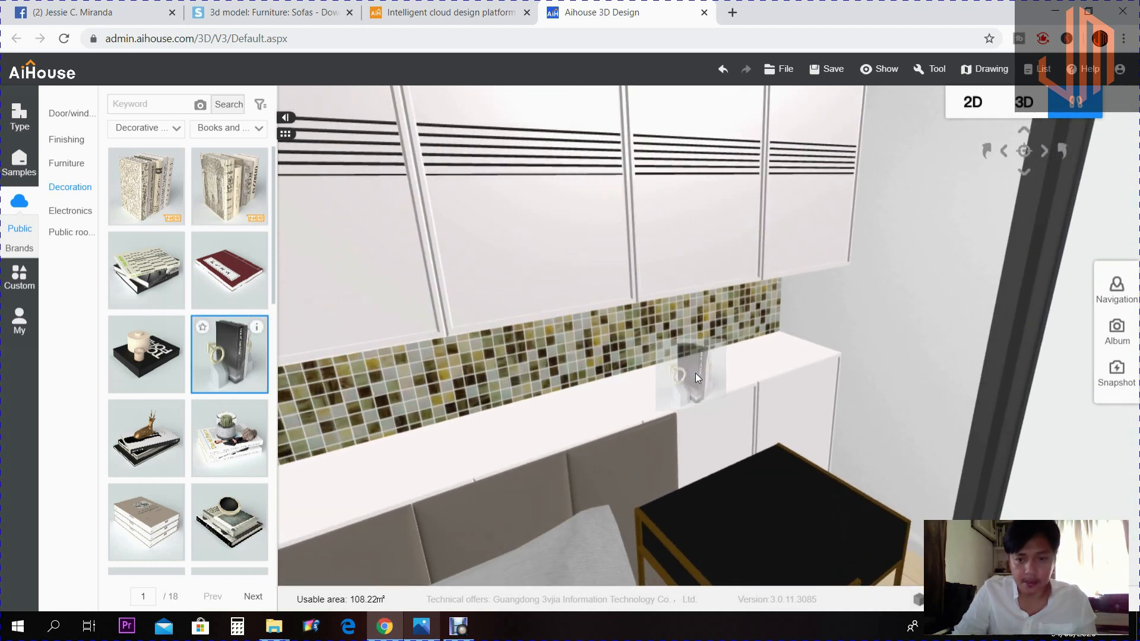
{"action": "left_click", "coordinate": [697, 372]}
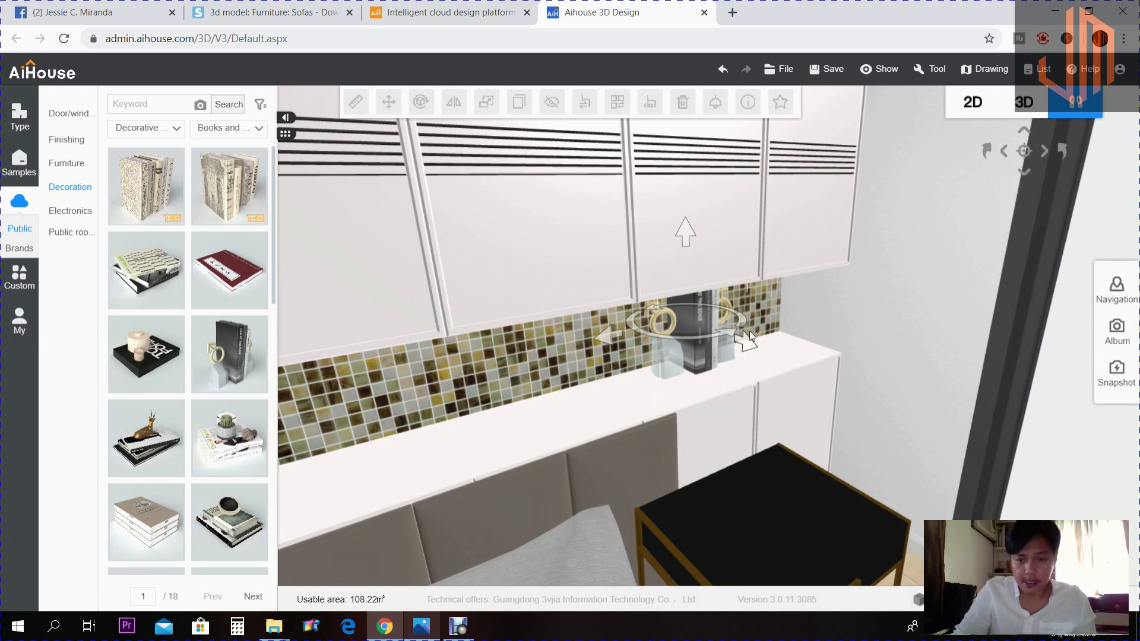
{"action": "scroll", "coordinate": [835, 443], "scroll_direction": "down", "scroll_amount": 4}
{"action": "scroll", "coordinate": [840, 419], "scroll_direction": "up", "scroll_amount": 4}
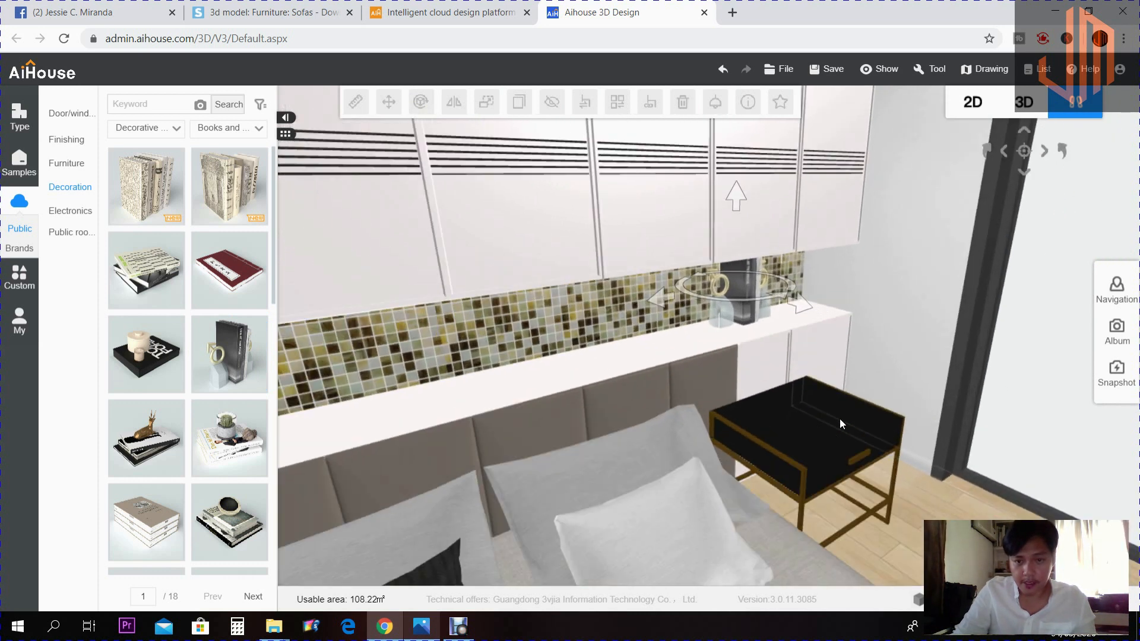
{"action": "key", "text": "Escape"}
Display the bookend ornament's dimensions, then turn toward the left nightstand.
{"action": "right_click_drag", "start_coordinate": [759, 376], "coordinate": [764, 309]}
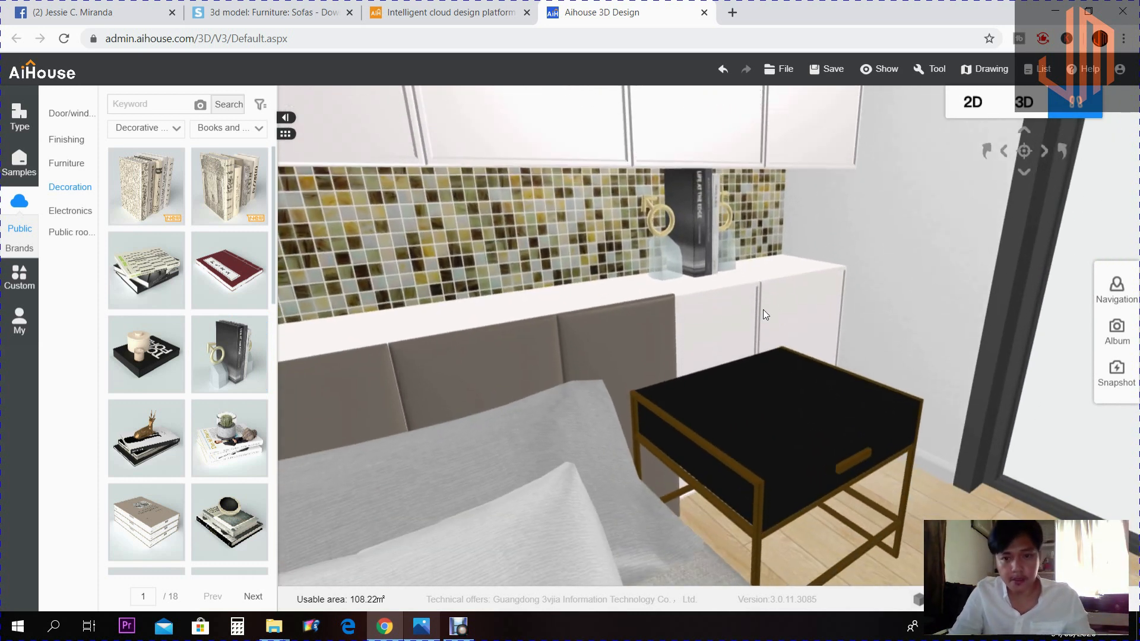
{"action": "left_click_drag", "start_coordinate": [764, 309], "coordinate": [770, 271]}
{"action": "right_click_drag", "start_coordinate": [750, 368], "coordinate": [747, 291]}
{"action": "left_click", "coordinate": [718, 190]}
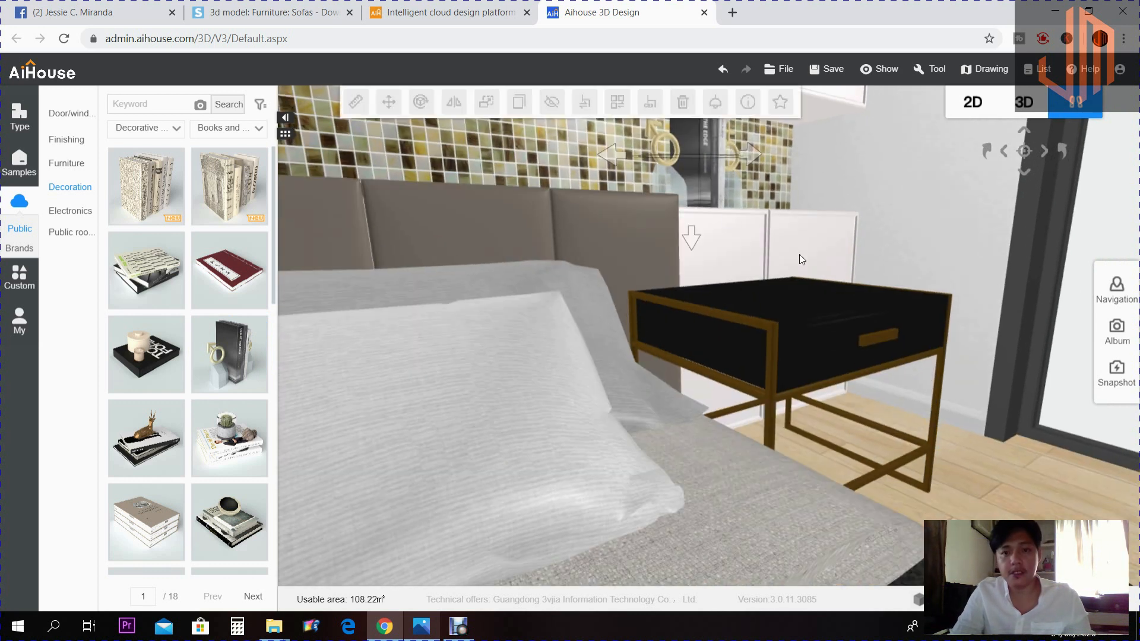
{"action": "scroll", "coordinate": [799, 255], "scroll_direction": "up", "scroll_amount": 3}
{"action": "right_click_drag", "start_coordinate": [800, 259], "coordinate": [814, 297]}
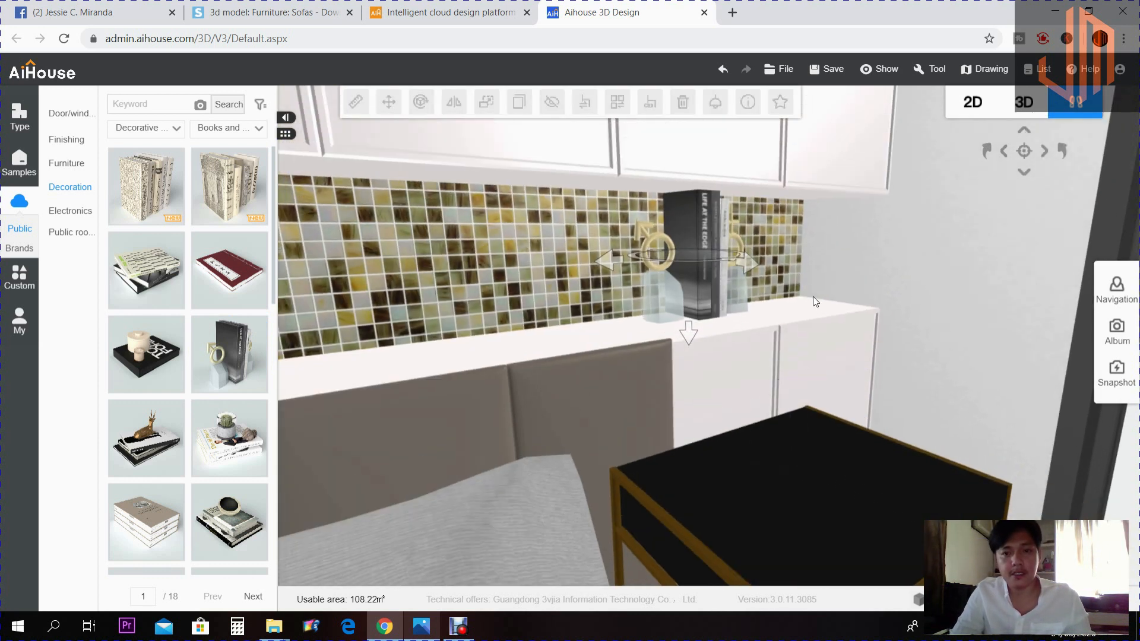
{"action": "left_click", "coordinate": [484, 106]}
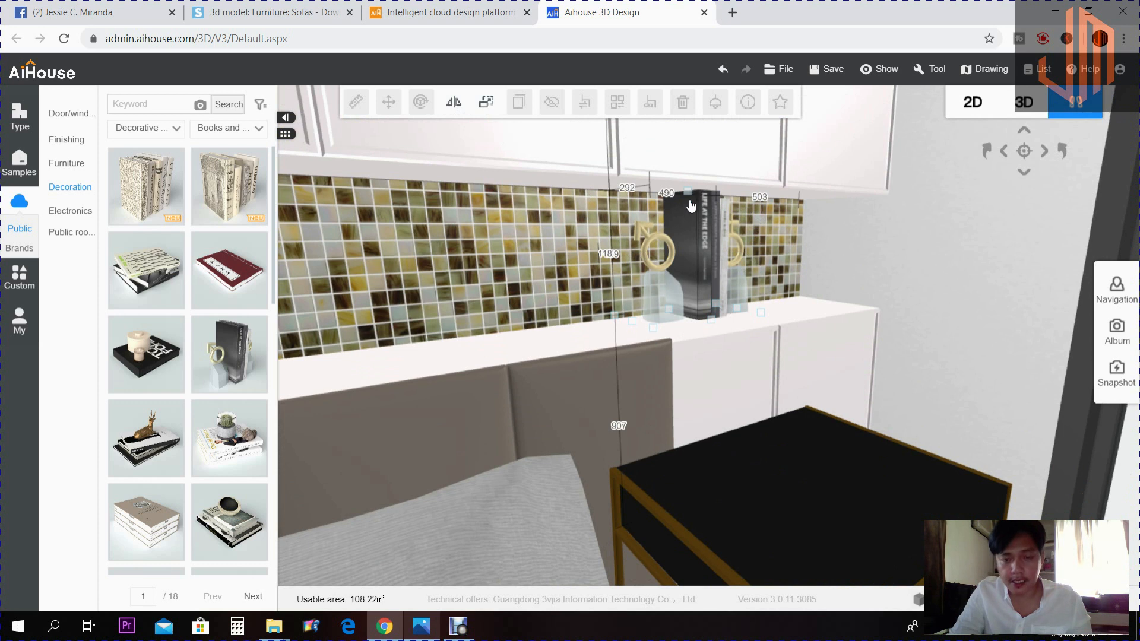
{"action": "scroll", "coordinate": [691, 205], "scroll_direction": "down", "scroll_amount": 5}
{"action": "left_click", "coordinate": [386, 561]}
{"action": "left_click_drag", "start_coordinate": [487, 543], "coordinate": [635, 493]}
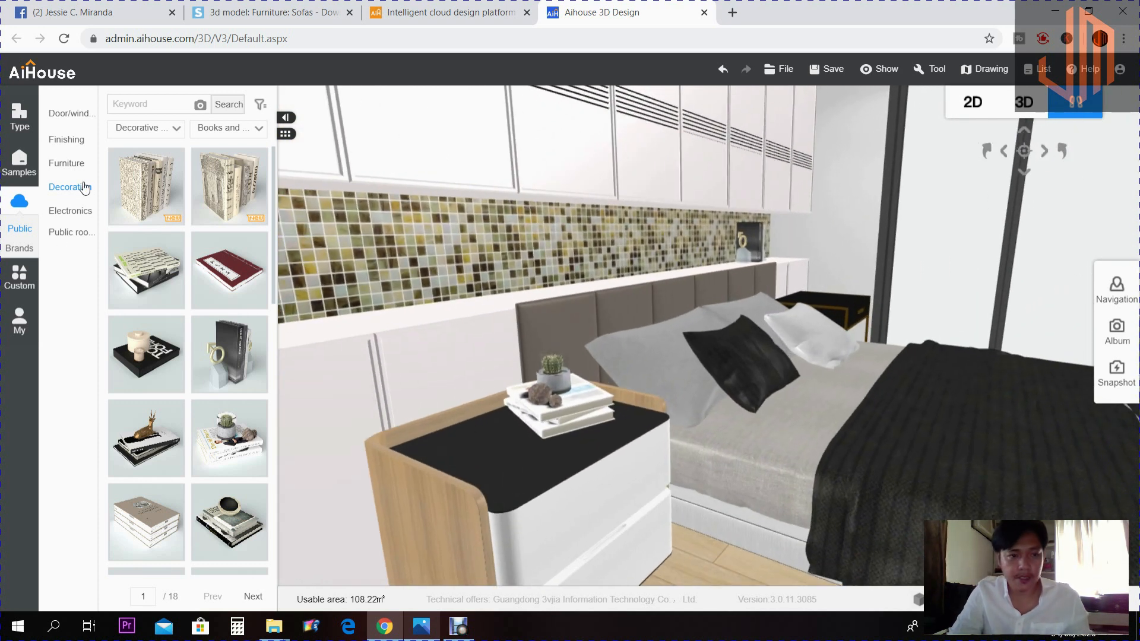
Switch the Decoration catalogue to Ornaments and frame the left nightstand.
{"action": "left_click", "coordinate": [231, 129]}
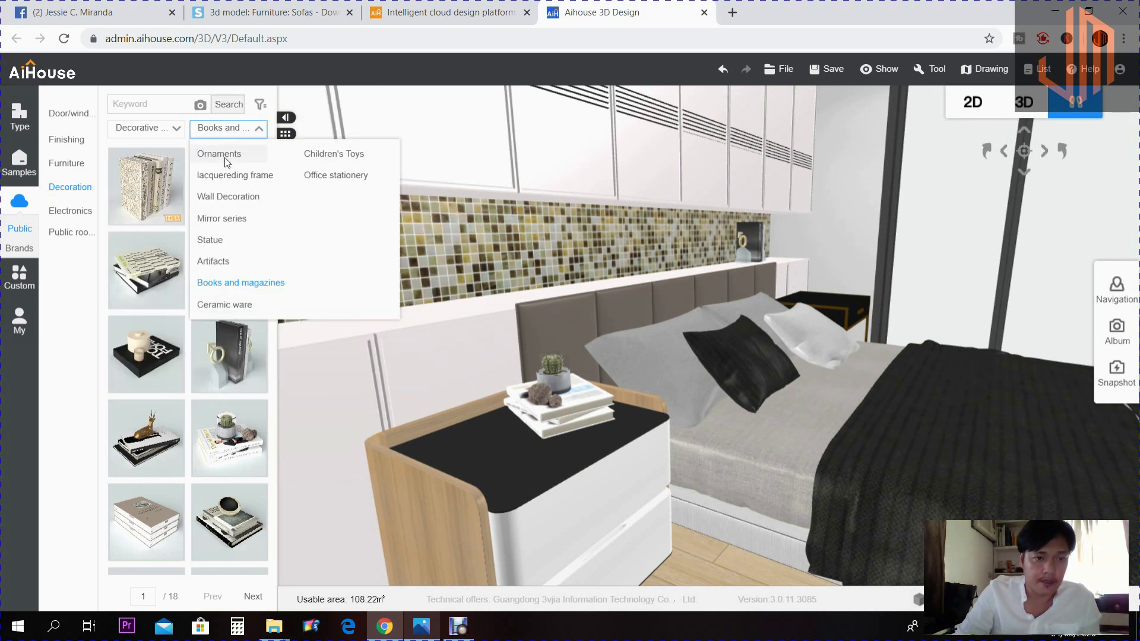
{"action": "left_click", "coordinate": [223, 154]}
{"action": "left_click_drag", "start_coordinate": [624, 462], "coordinate": [660, 507]}
{"action": "left_click", "coordinate": [658, 505]}
{"action": "right_click_drag", "start_coordinate": [457, 443], "coordinate": [481, 465]}
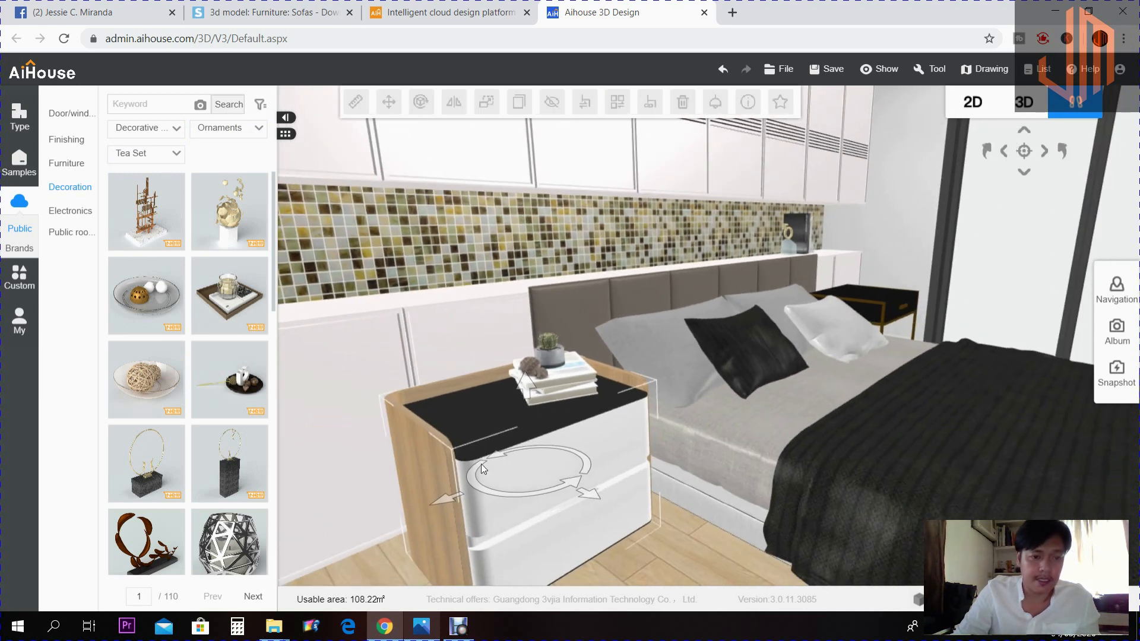
{"action": "left_click", "coordinate": [536, 465]}
Place the tea set on the left nightstand and shrink it to fit.
{"action": "left_click_drag", "start_coordinate": [243, 294], "coordinate": [488, 404]}
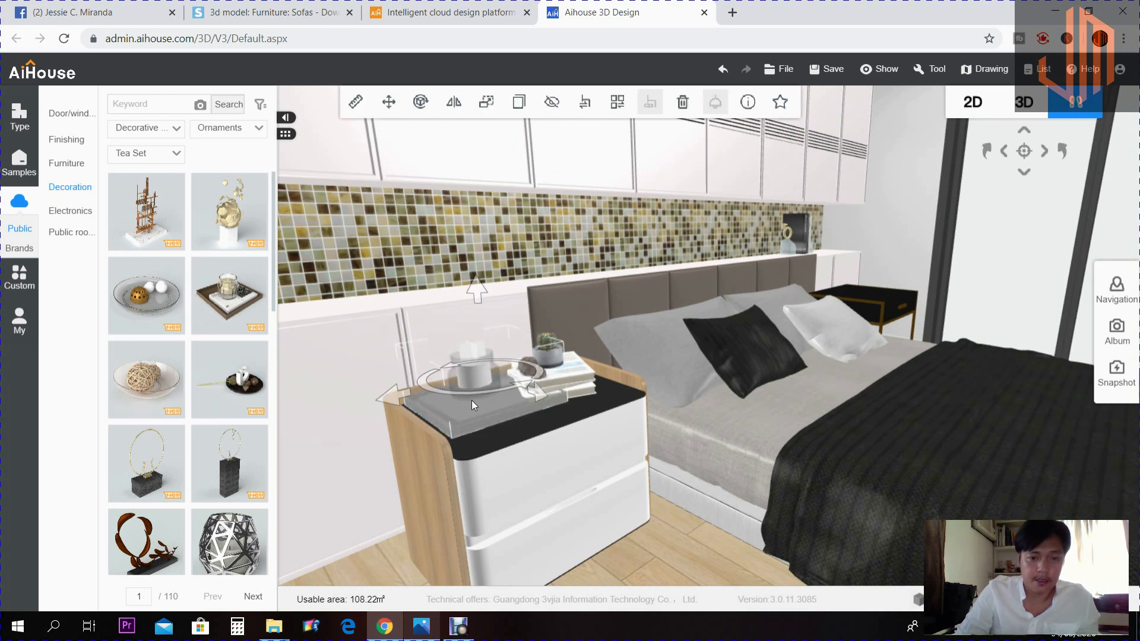
{"action": "left_click", "coordinate": [472, 400]}
{"action": "left_click", "coordinate": [487, 107]}
{"action": "left_click_drag", "start_coordinate": [569, 403], "coordinate": [517, 405]}
Add a trial black box ornament on the cabinet, narrow it, then delete it.
{"action": "left_click_drag", "start_coordinate": [644, 535], "coordinate": [662, 548]}
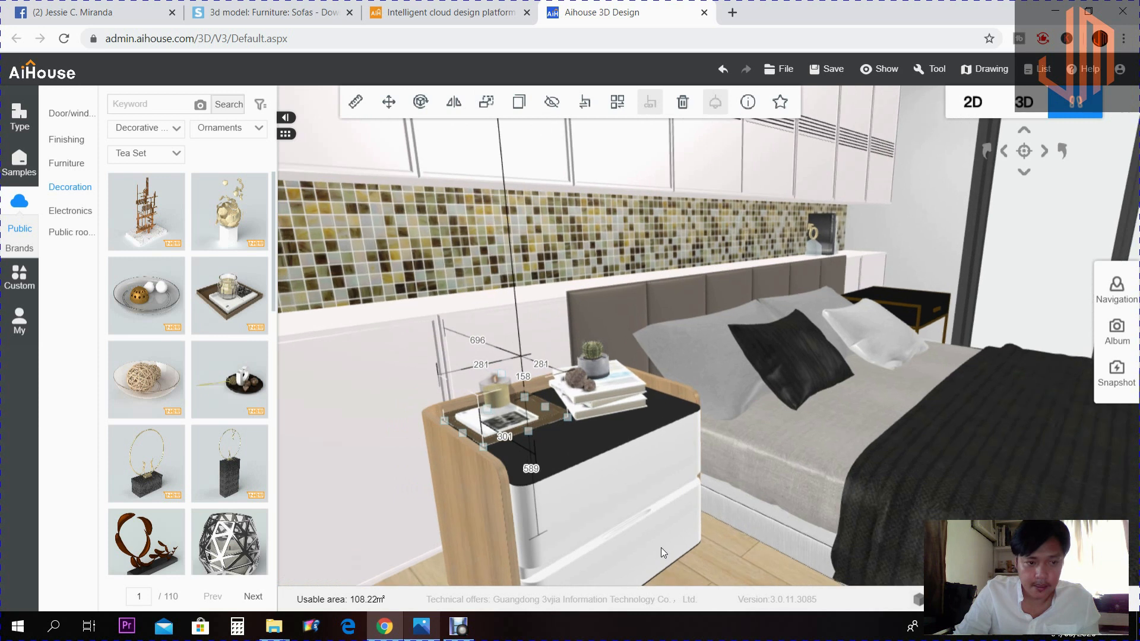
{"action": "key", "text": "w"}
{"action": "key", "text": "a"}
{"action": "left_click", "coordinate": [232, 480]}
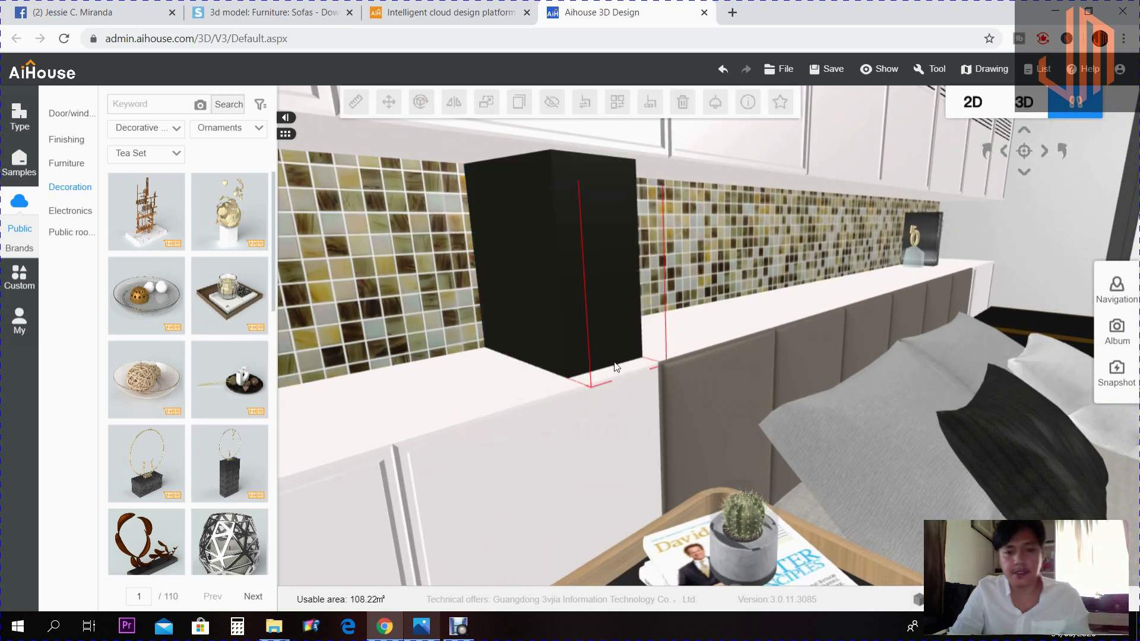
{"action": "left_click", "coordinate": [484, 107]}
{"action": "left_click_drag", "start_coordinate": [668, 368], "coordinate": [616, 346]}
{"action": "key", "text": "Delete"}
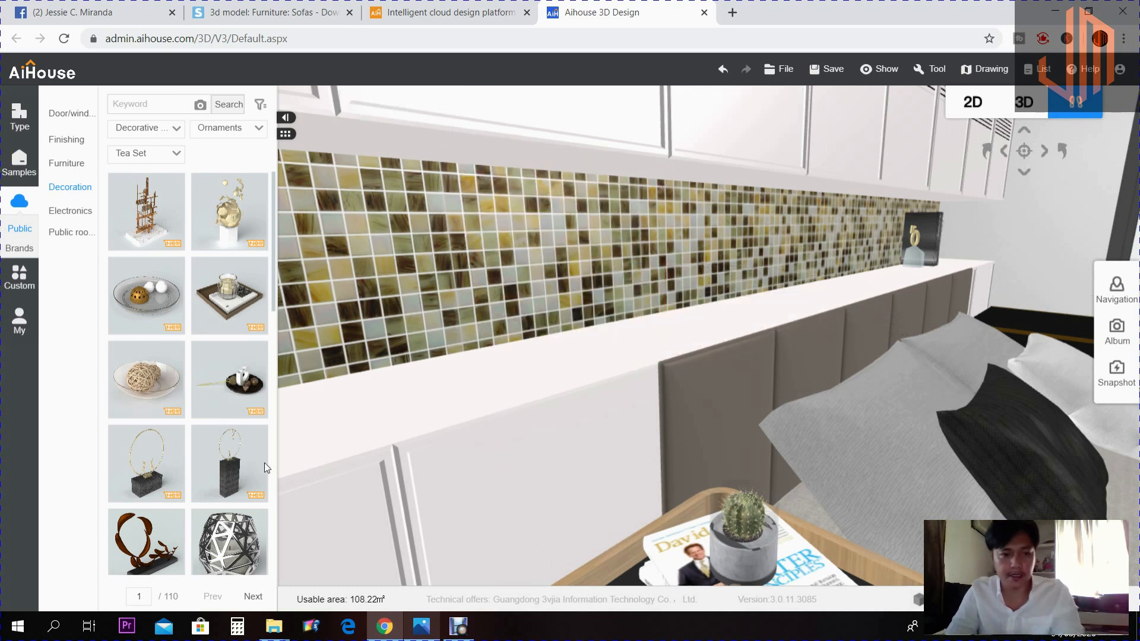
{"action": "scroll", "coordinate": [199, 430], "scroll_direction": "down", "scroll_amount": 10}
{"action": "scroll", "coordinate": [230, 418], "scroll_direction": "down", "scroll_amount": 2}
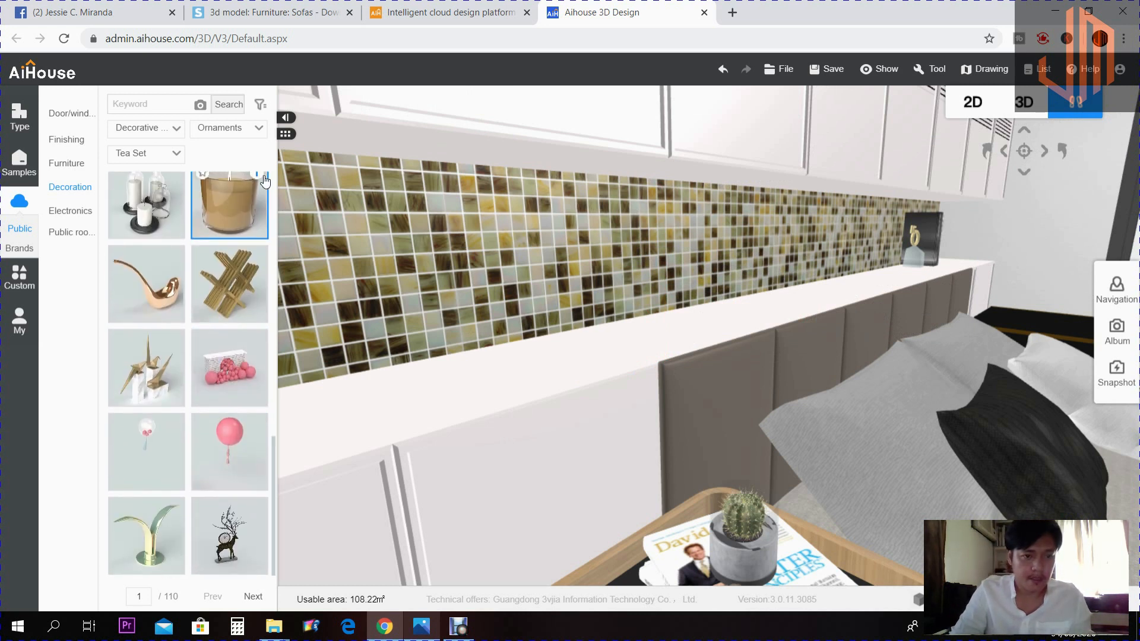
Switch to Artifacts and place a boat figurine on the cabinet, rotated along the wall.
{"action": "left_click", "coordinate": [261, 130]}
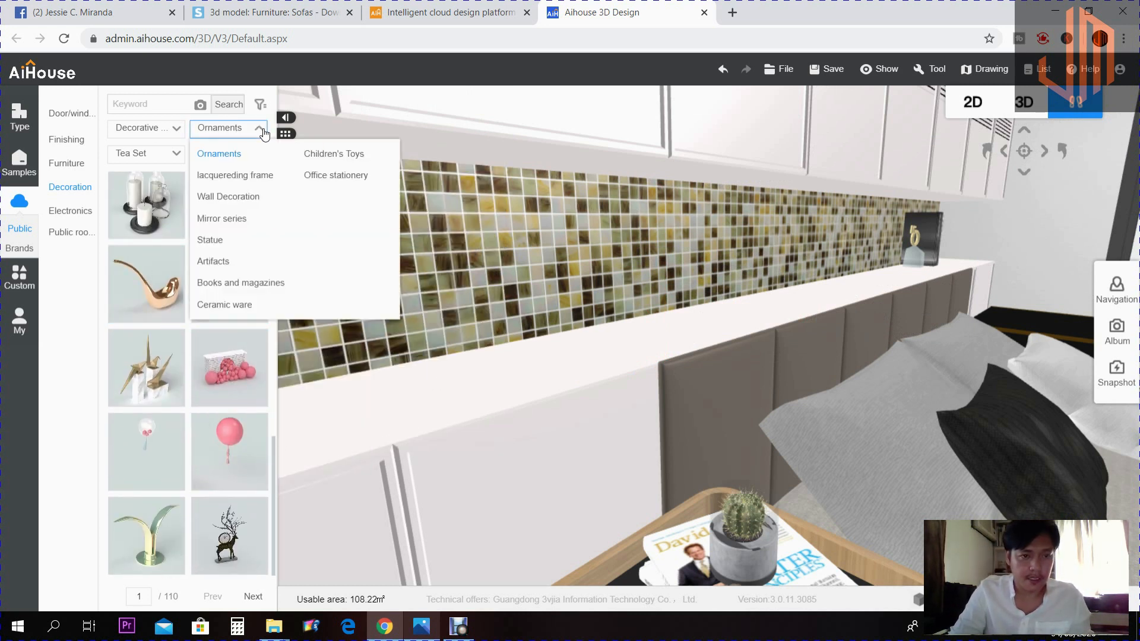
{"action": "left_click", "coordinate": [209, 261]}
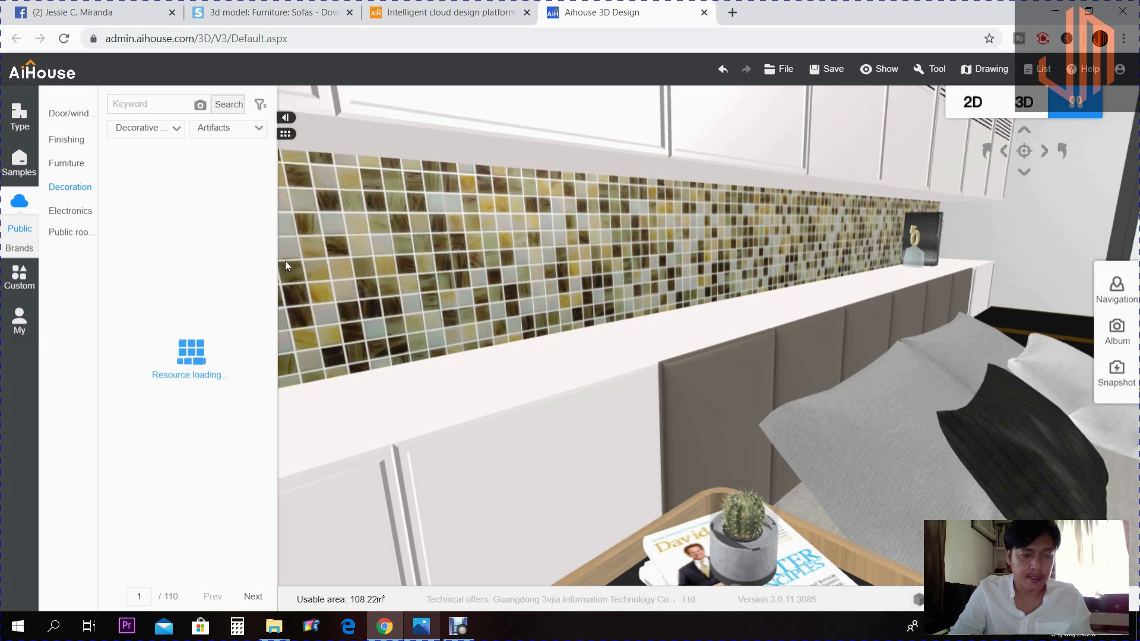
{"action": "left_click_drag", "start_coordinate": [460, 346], "coordinate": [413, 348]}
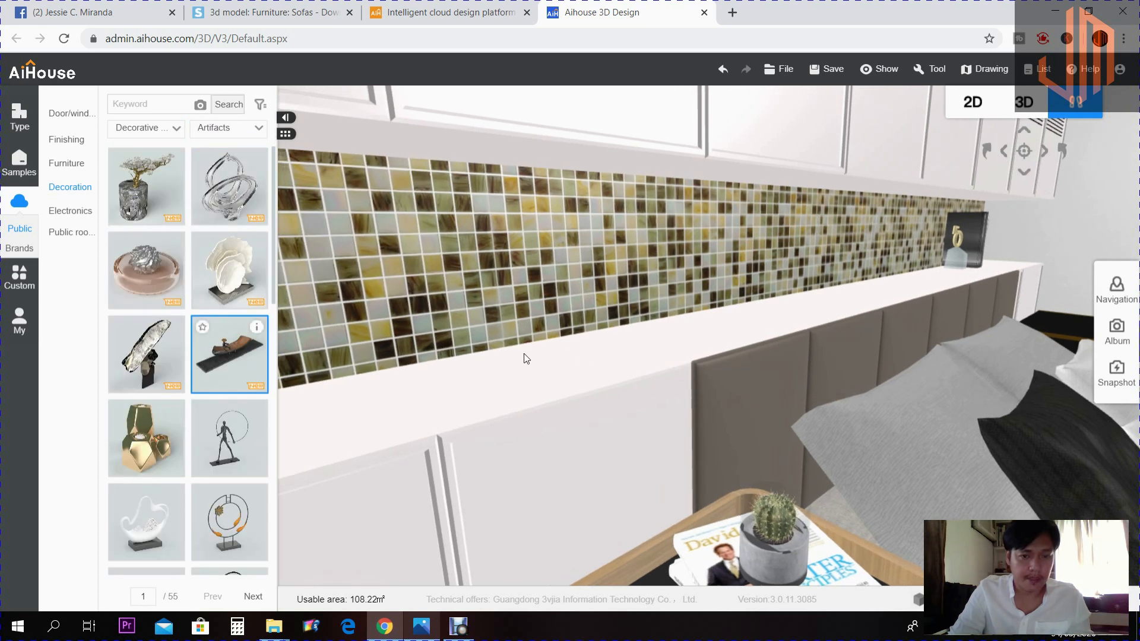
{"action": "left_click", "coordinate": [588, 351]}
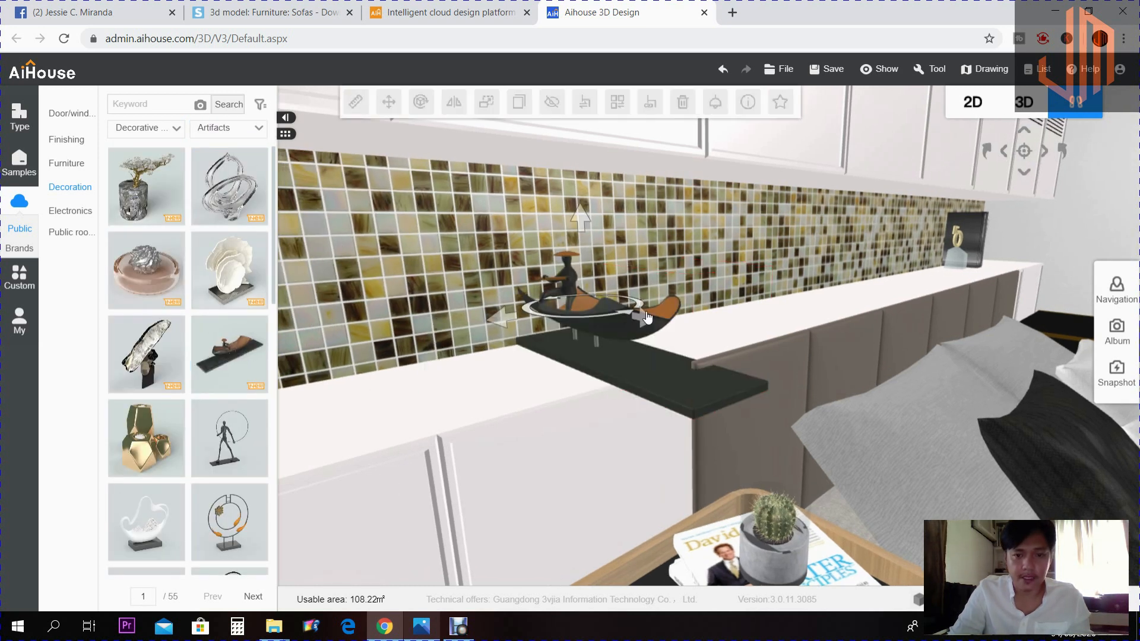
{"action": "left_click_drag", "start_coordinate": [642, 308], "coordinate": [597, 193]}
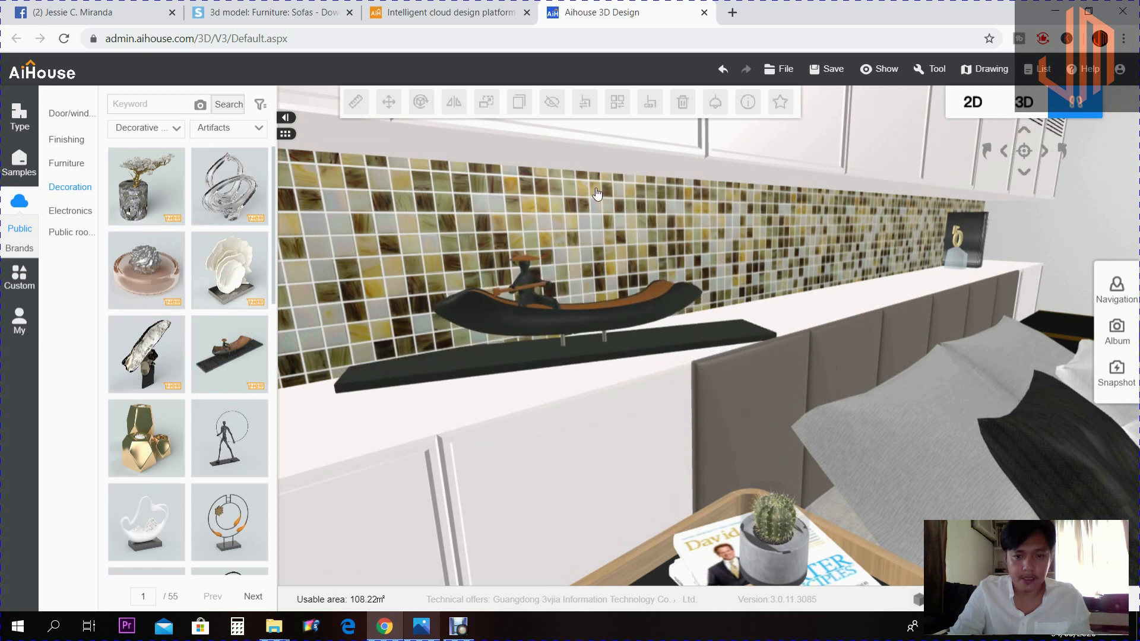
{"action": "left_click", "coordinate": [619, 327]}
{"action": "left_click_drag", "start_coordinate": [640, 306], "coordinate": [657, 301]}
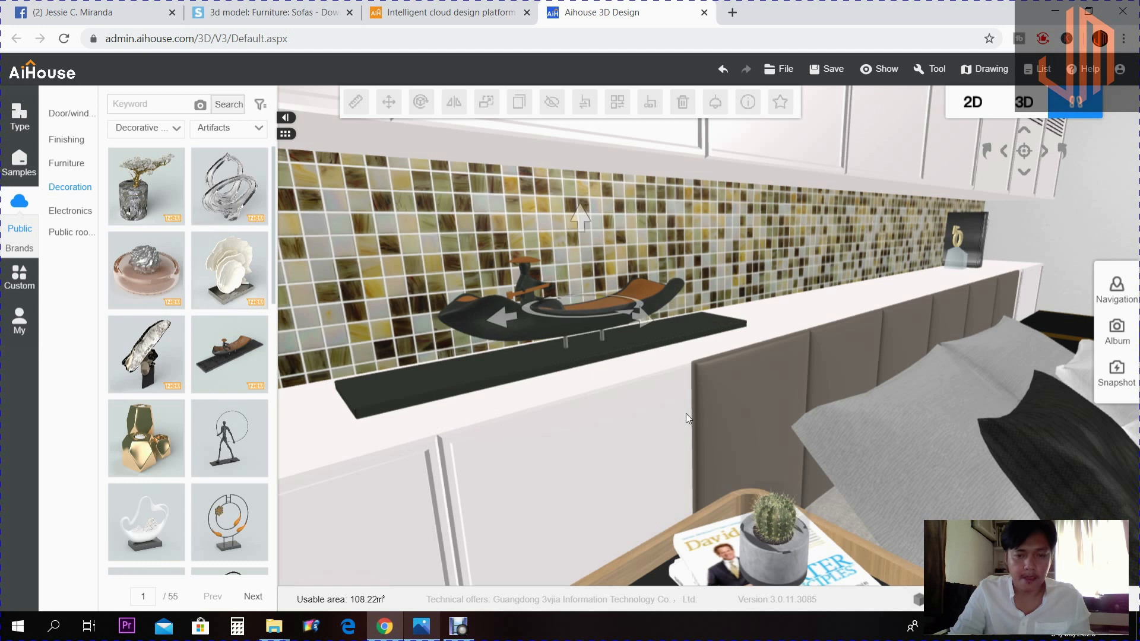
{"action": "scroll", "coordinate": [687, 414], "scroll_direction": "down", "scroll_amount": 5}
{"action": "left_click", "coordinate": [757, 479]}
{"action": "left_click_drag", "start_coordinate": [757, 479], "coordinate": [692, 517]}
{"action": "scroll", "coordinate": [665, 514], "scroll_direction": "up", "scroll_amount": 5}
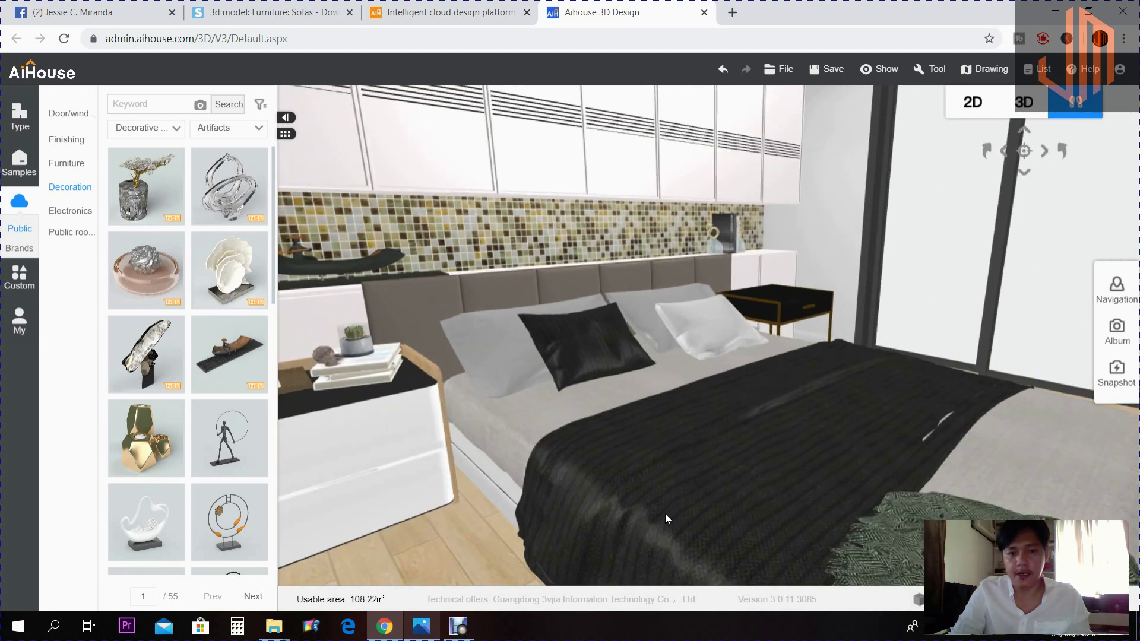
{"action": "scroll", "coordinate": [170, 398], "scroll_direction": "down", "scroll_amount": 5}
Place the seated-figure statue on the headboard cabinet and rotate it.
{"action": "left_click_drag", "start_coordinate": [234, 455], "coordinate": [444, 333]}
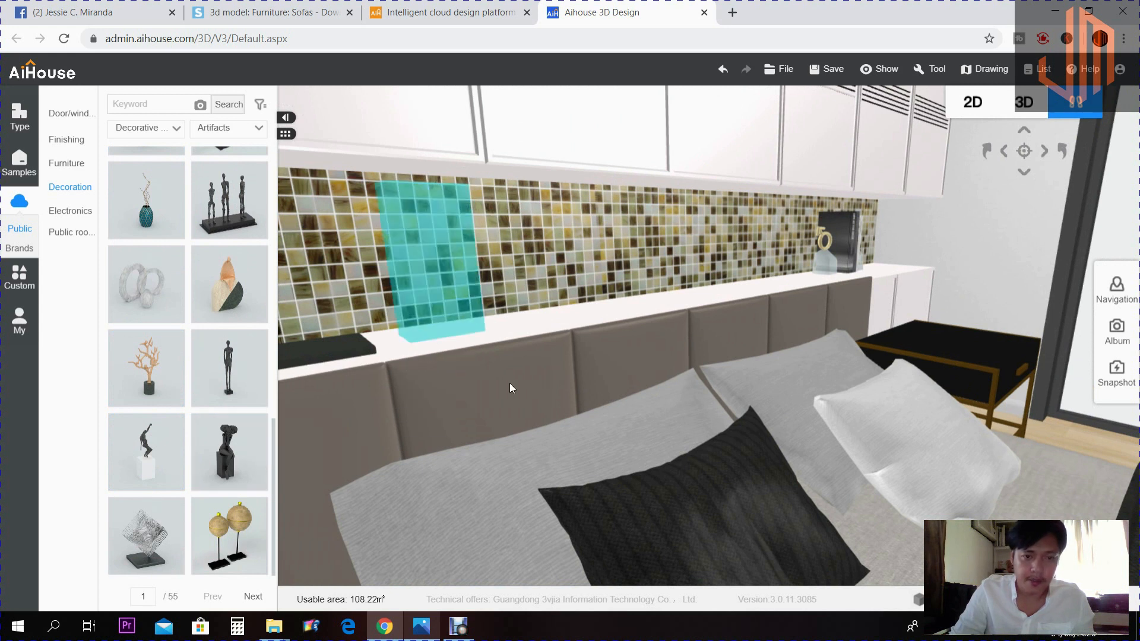
{"action": "scroll", "coordinate": [526, 400], "scroll_direction": "up", "scroll_amount": 3}
{"action": "scroll", "coordinate": [494, 276], "scroll_direction": "up", "scroll_amount": 4}
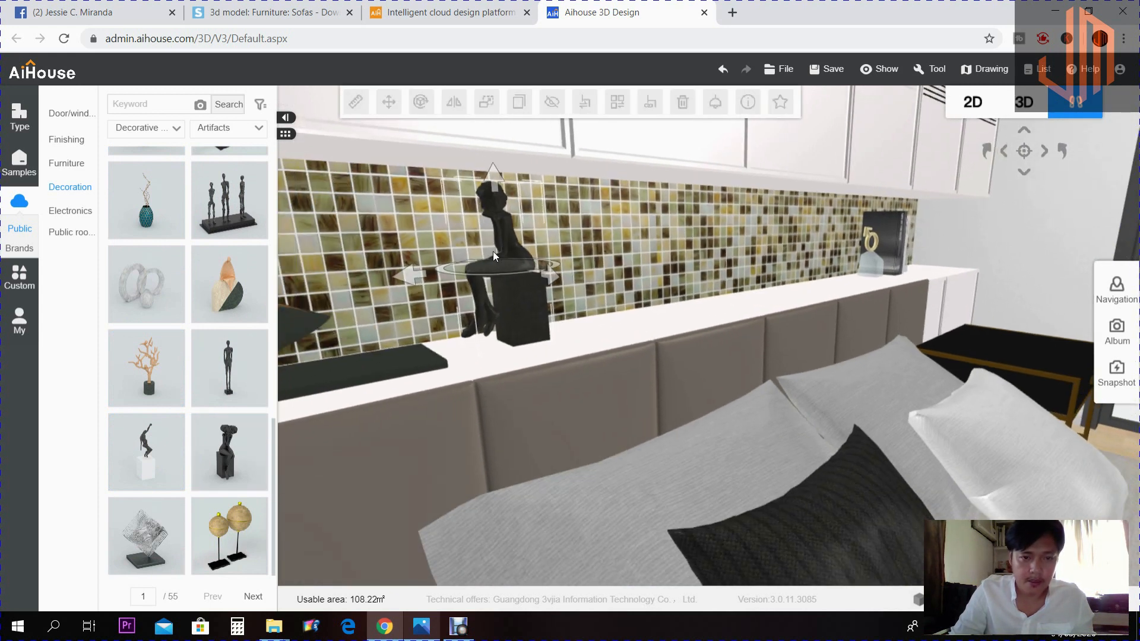
{"action": "left_click_drag", "start_coordinate": [593, 300], "coordinate": [469, 297]}
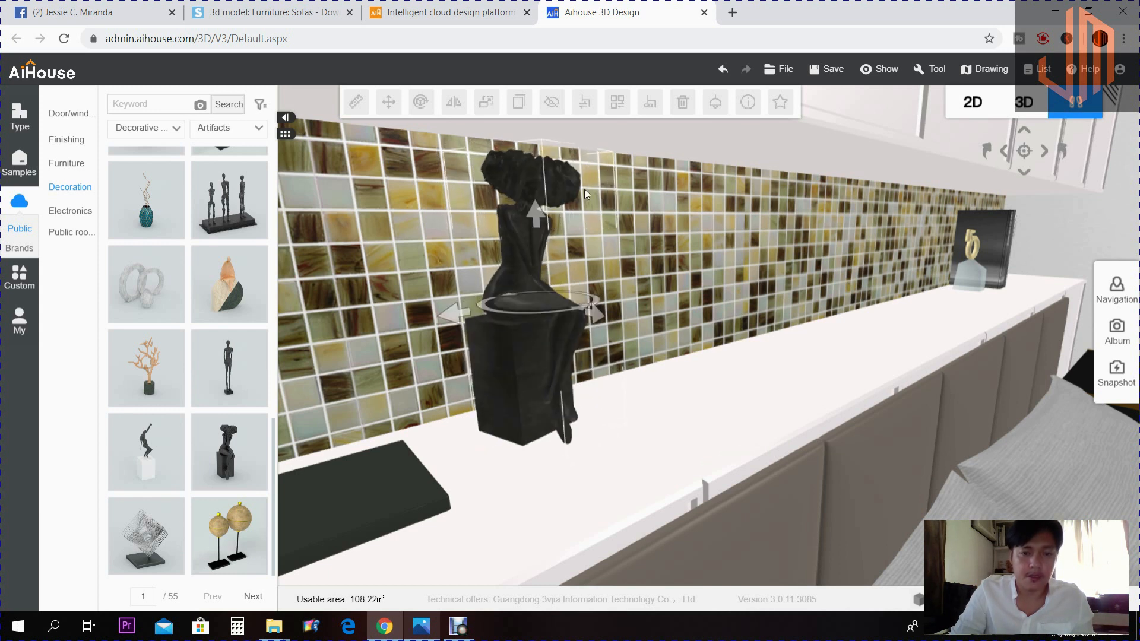
{"action": "left_click", "coordinate": [487, 102]}
{"action": "left_click_drag", "start_coordinate": [616, 446], "coordinate": [727, 473]}
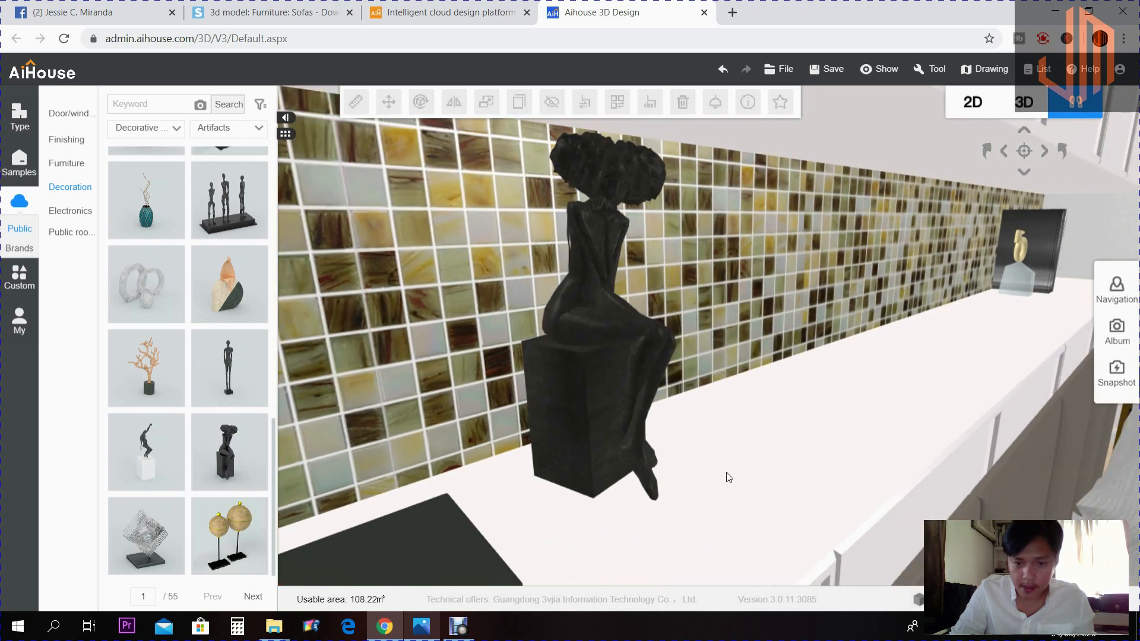
Scale the seated statue down slightly to about 419 tall.
{"action": "left_click", "coordinate": [594, 432]}
{"action": "scroll", "coordinate": [532, 359], "scroll_direction": "down", "scroll_amount": 4}
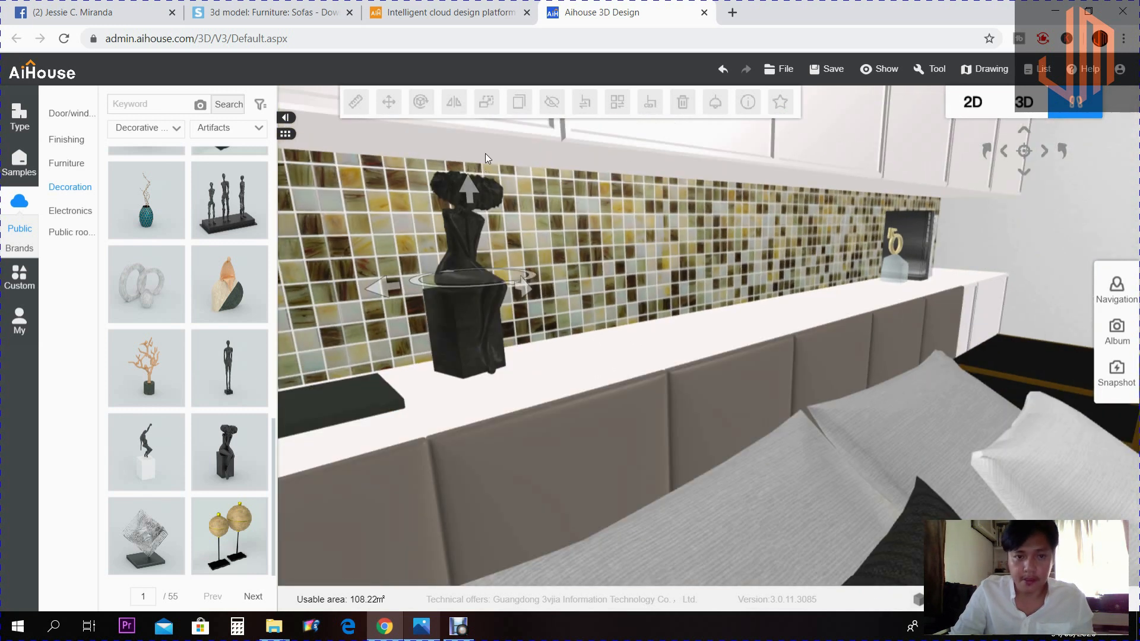
{"action": "left_click", "coordinate": [486, 104]}
{"action": "scroll", "coordinate": [671, 496], "scroll_direction": "up", "scroll_amount": 4}
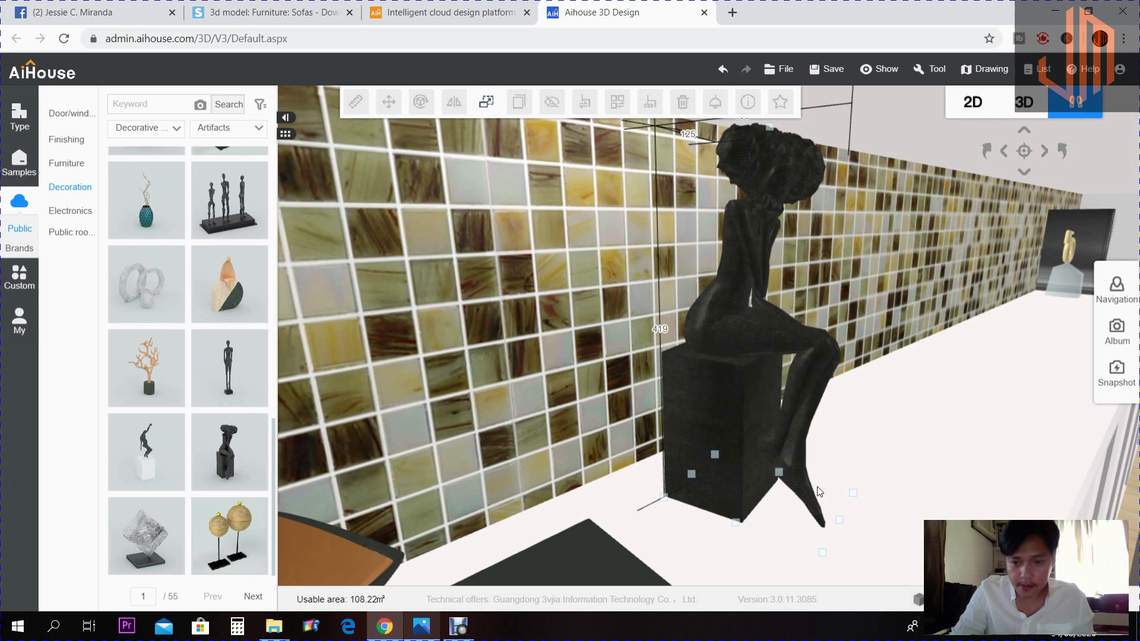
{"action": "left_click_drag", "start_coordinate": [739, 525], "coordinate": [741, 511]}
{"action": "key", "text": "d"}
{"action": "left_click_drag", "start_coordinate": [596, 472], "coordinate": [656, 356]}
{"action": "scroll", "coordinate": [656, 356], "scroll_direction": "down", "scroll_amount": 5}
{"action": "scroll", "coordinate": [605, 502], "scroll_direction": "down", "scroll_amount": 4}
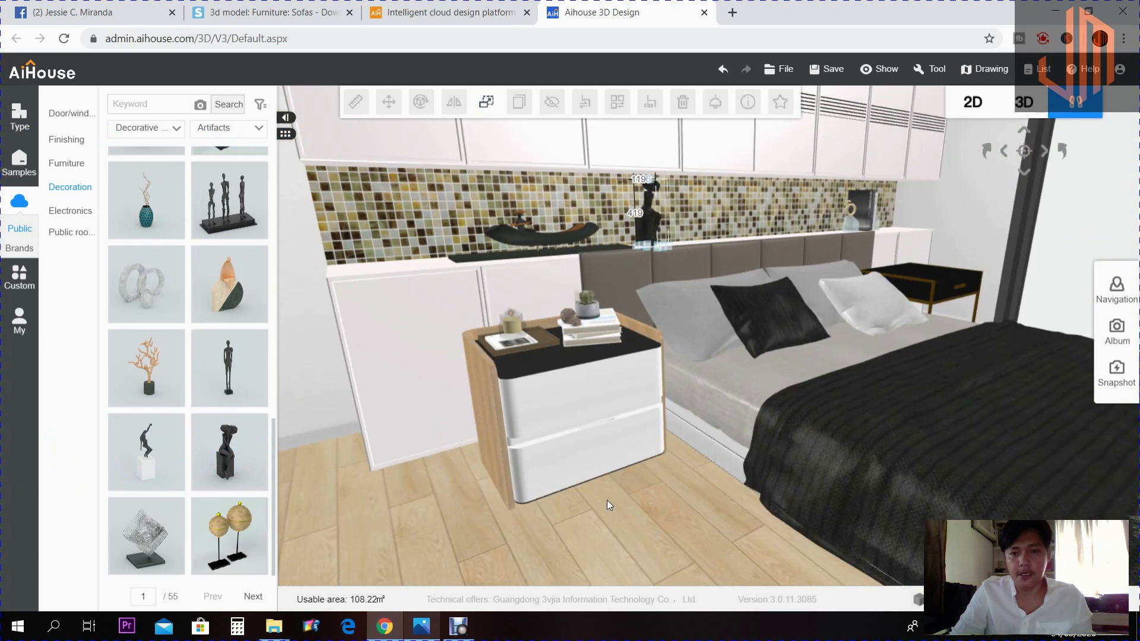
{"action": "left_click", "coordinate": [705, 478]}
{"action": "left_click_drag", "start_coordinate": [705, 479], "coordinate": [616, 542]}
Place a twin-globe ornament on the black nightstand.
{"action": "scroll", "coordinate": [645, 488], "scroll_direction": "up", "scroll_amount": 3}
{"action": "scroll", "coordinate": [646, 488], "scroll_direction": "up", "scroll_amount": 2}
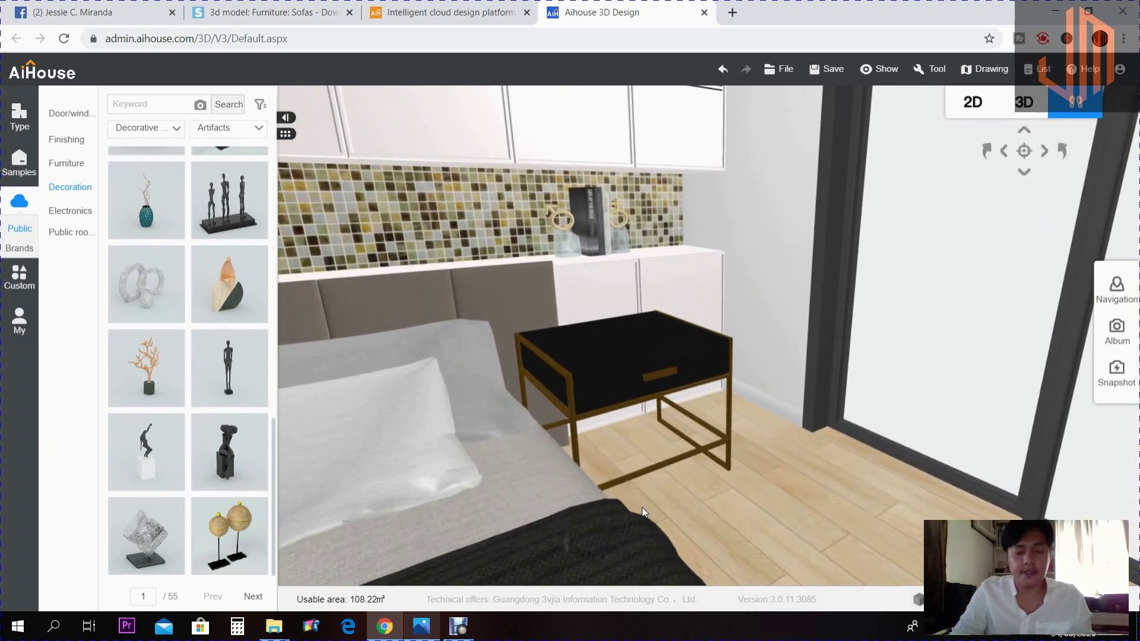
{"action": "left_click_drag", "start_coordinate": [235, 528], "coordinate": [580, 356]}
{"action": "scroll", "coordinate": [599, 397], "scroll_direction": "up", "scroll_amount": 3}
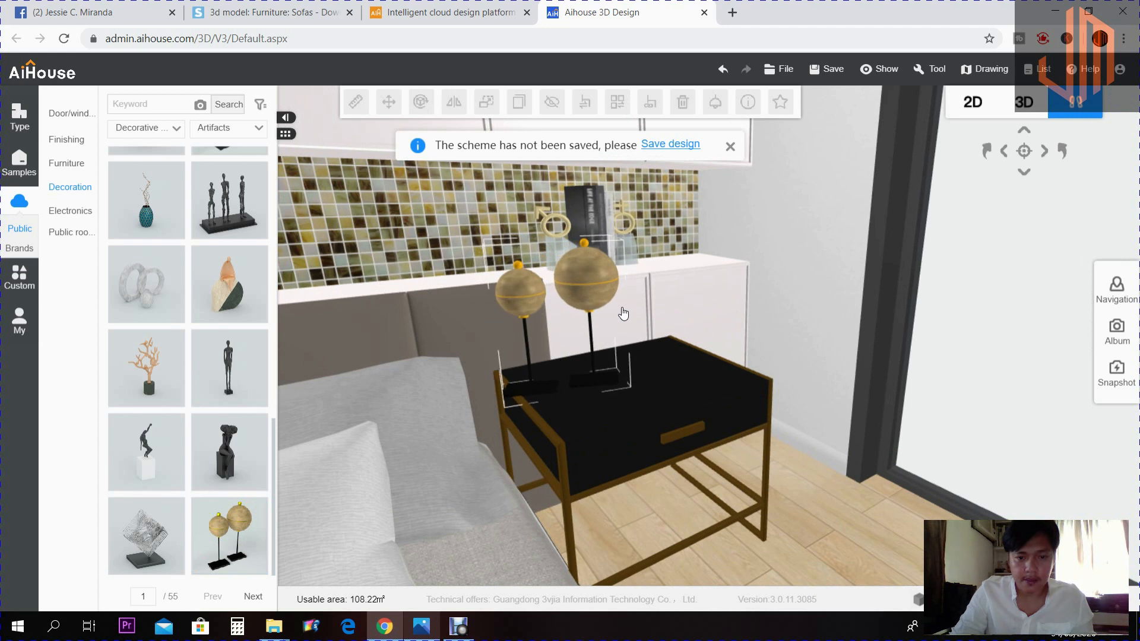
{"action": "right_click_drag", "start_coordinate": [707, 446], "coordinate": [696, 427]}
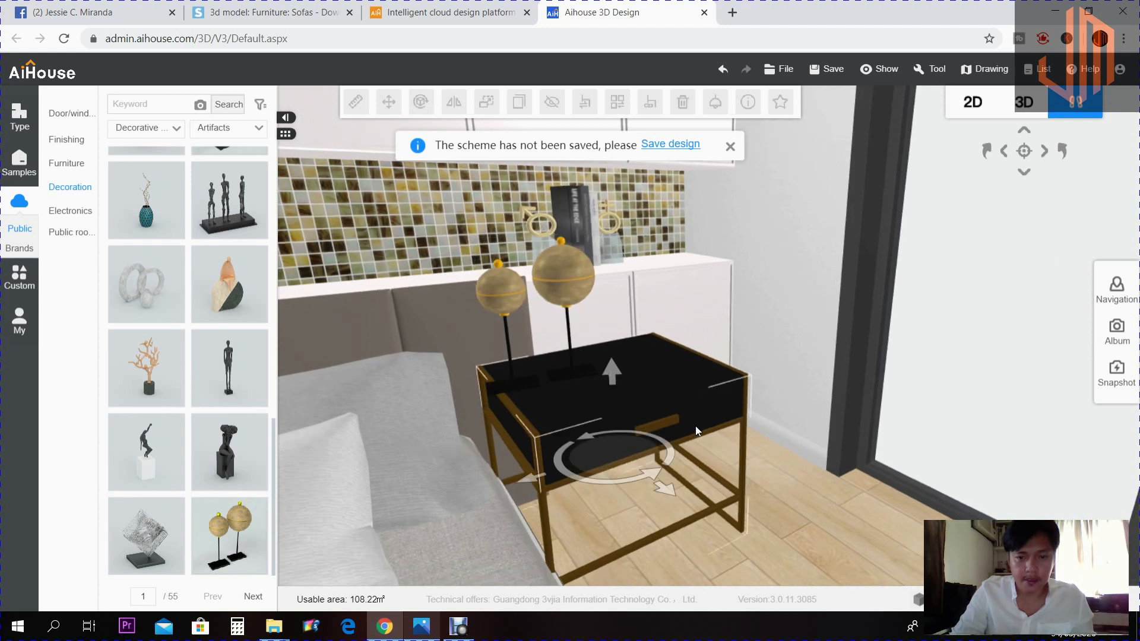
Slide the black nightstand a little left and shrink it slightly.
{"action": "mouse_move", "coordinate": [531, 482]}
{"action": "left_mouse_down"}
{"action": "mouse_move", "coordinate": [494, 494]}
{"action": "mouse_move", "coordinate": [515, 492]}
{"action": "left_mouse_up"}
{"action": "right_click_drag", "start_coordinate": [609, 511], "coordinate": [741, 484]}
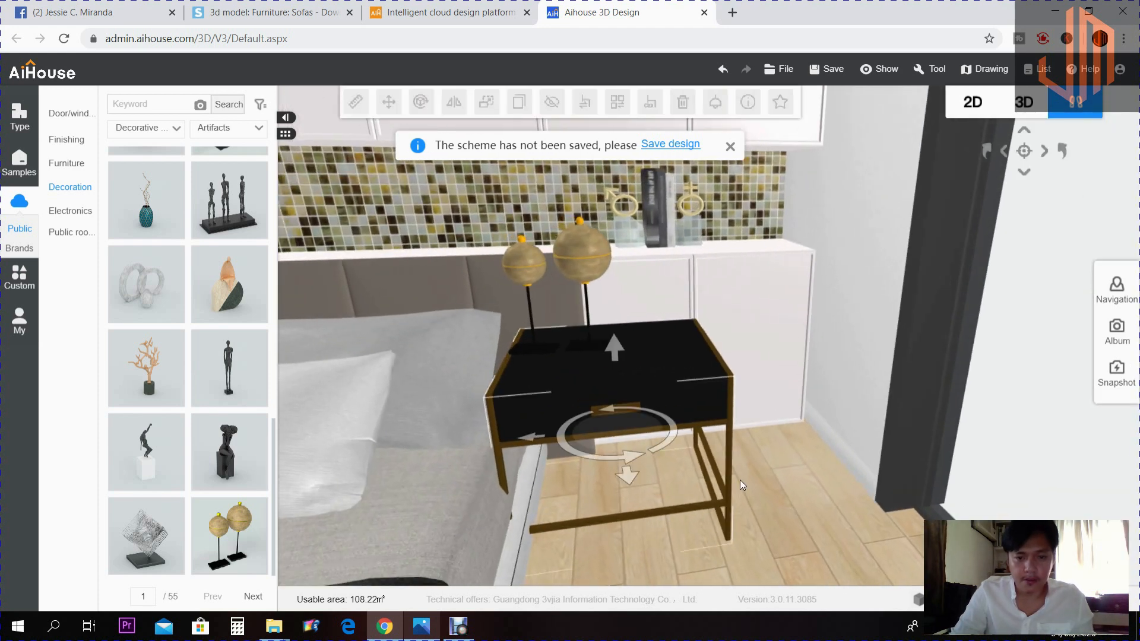
{"action": "left_click", "coordinate": [487, 107]}
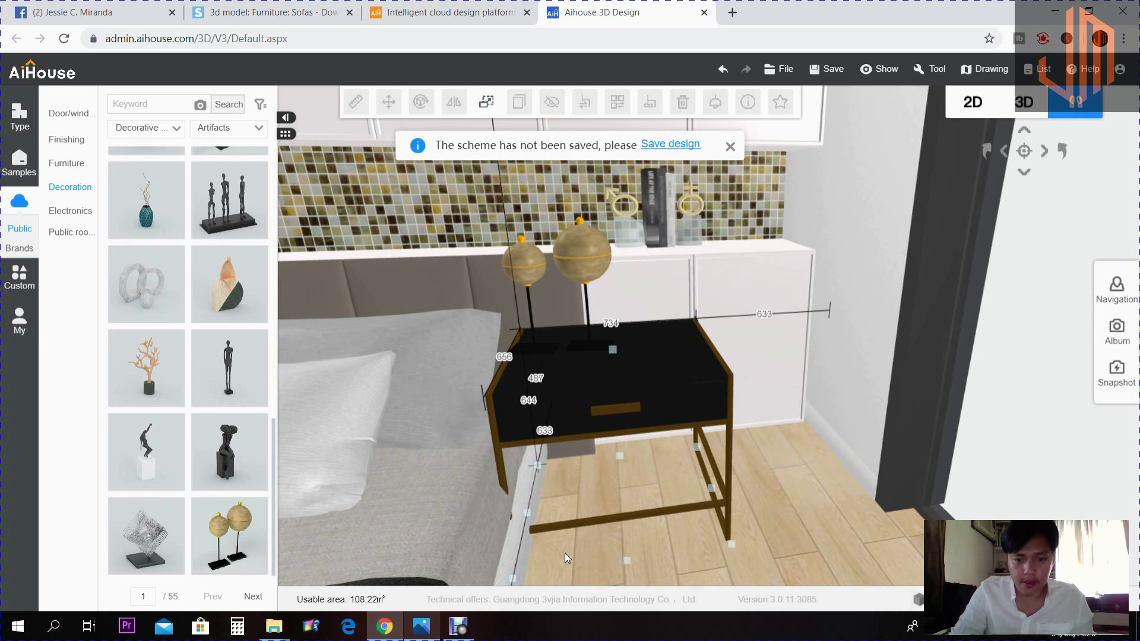
{"action": "left_click_drag", "start_coordinate": [514, 580], "coordinate": [567, 575]}
{"action": "left_click", "coordinate": [795, 544]}
Replace the twin-globe ornament with a glass cube sculpture on the nightstand.
{"action": "right_click_drag", "start_coordinate": [683, 410], "coordinate": [801, 289]}
{"action": "left_click", "coordinate": [804, 372]}
{"action": "key", "text": "Delete"}
{"action": "right_click_drag", "start_coordinate": [730, 420], "coordinate": [559, 441]}
{"action": "left_click_drag", "start_coordinate": [155, 544], "coordinate": [588, 416]}
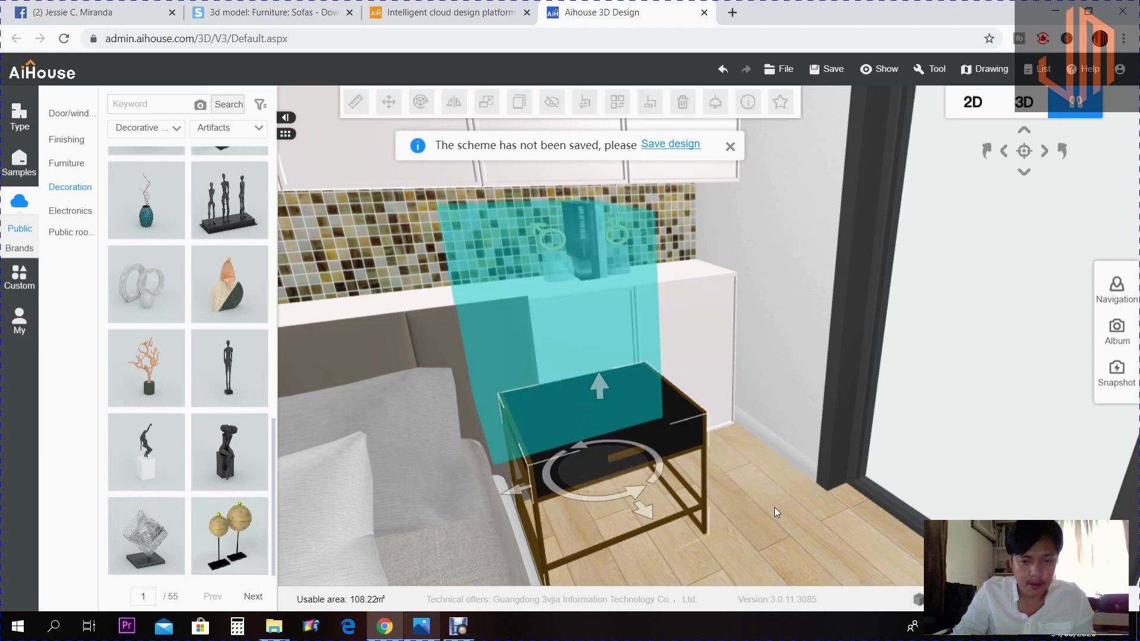
{"action": "right_click_drag", "start_coordinate": [775, 512], "coordinate": [695, 432]}
Move the cube sculpture to a new spot on the nightstand and make it smaller.
{"action": "left_click", "coordinate": [641, 401]}
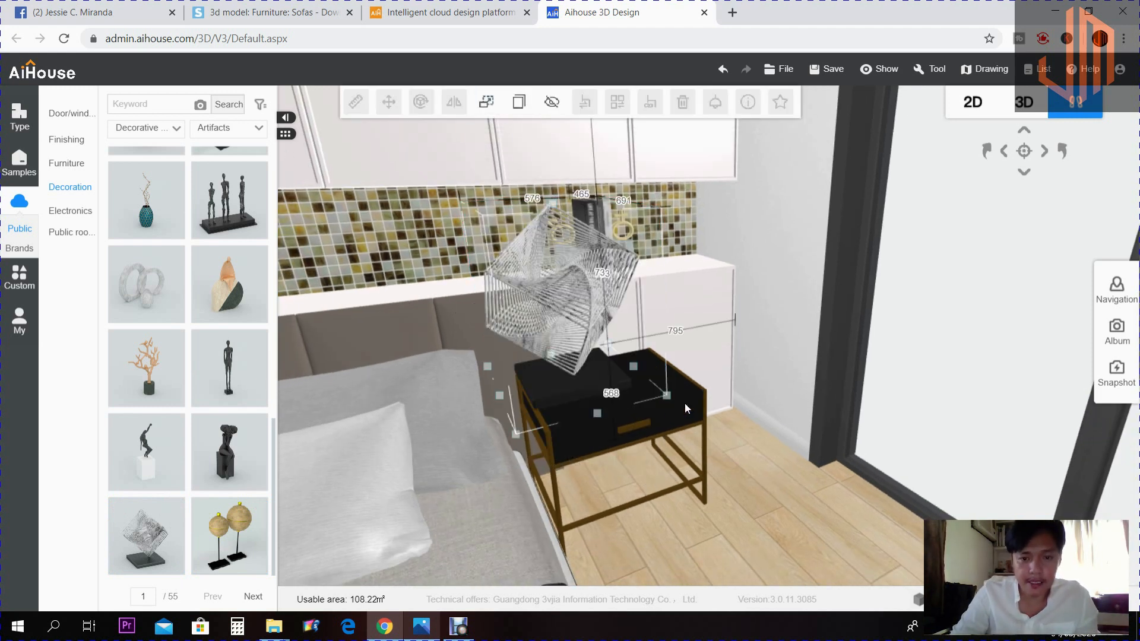
{"action": "left_click_drag", "start_coordinate": [667, 400], "coordinate": [637, 392]}
{"action": "left_click_drag", "start_coordinate": [487, 367], "coordinate": [557, 385]}
{"action": "left_click", "coordinate": [809, 511]}
{"action": "left_click_drag", "start_coordinate": [809, 511], "coordinate": [888, 433]}
{"action": "scroll", "coordinate": [887, 432], "scroll_direction": "down", "scroll_amount": 3}
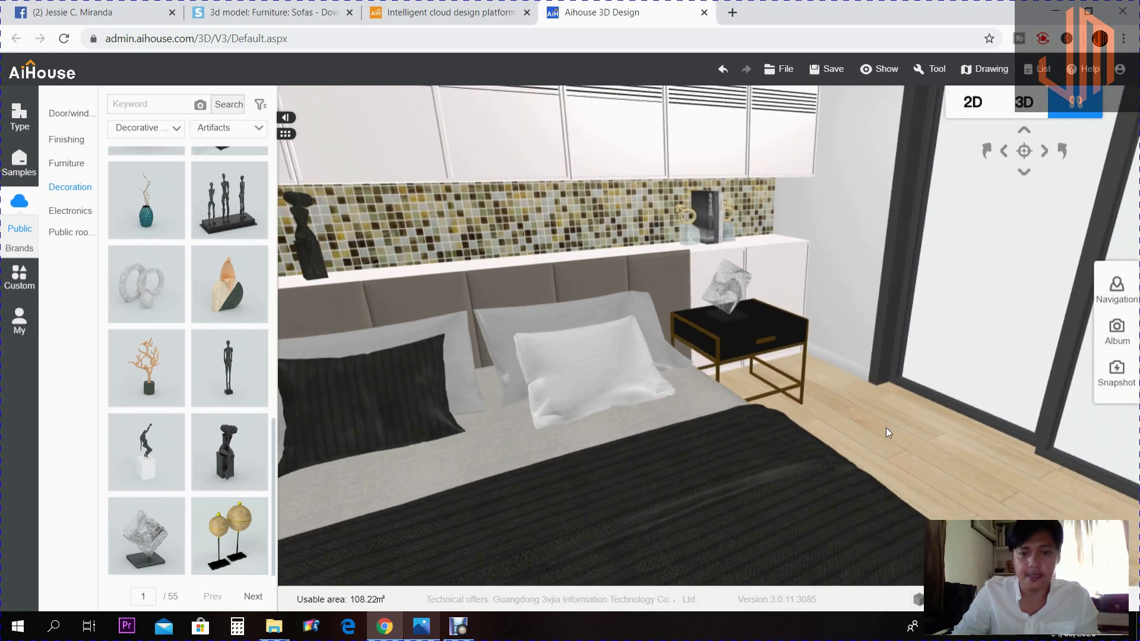
{"action": "scroll", "coordinate": [723, 425], "scroll_direction": "down", "scroll_amount": 5}
{"action": "scroll", "coordinate": [761, 422], "scroll_direction": "up", "scroll_amount": 3}
{"action": "left_click_drag", "start_coordinate": [723, 425], "coordinate": [825, 351]}
{"action": "scroll", "coordinate": [825, 351], "scroll_direction": "down", "scroll_amount": 4}
{"action": "scroll", "coordinate": [824, 454], "scroll_direction": "up", "scroll_amount": 4}
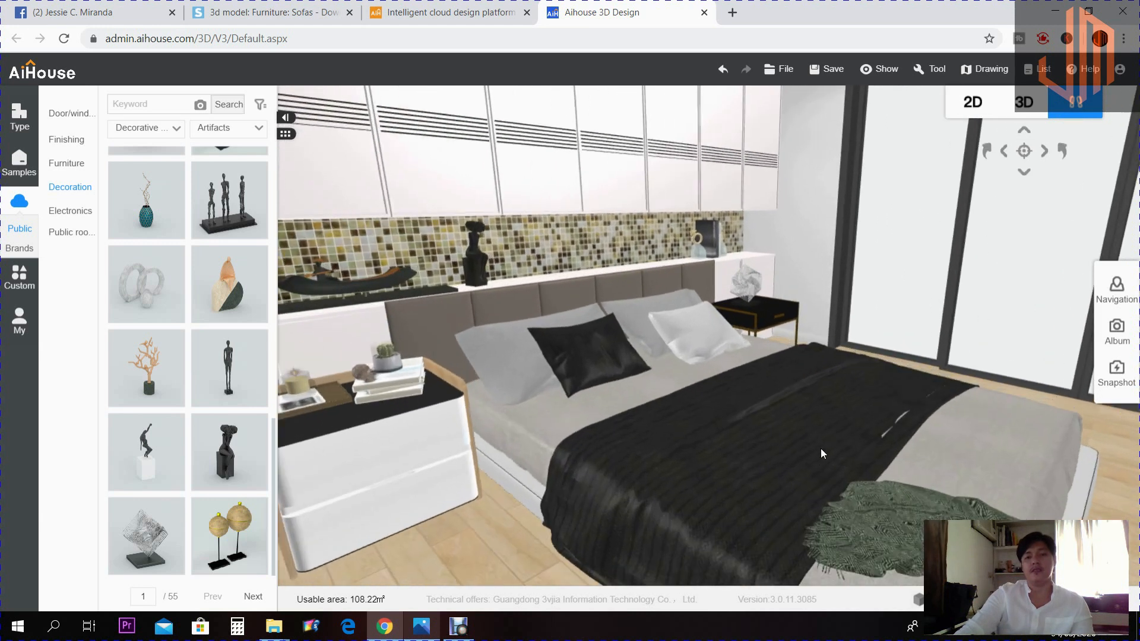
{"action": "left_click_drag", "start_coordinate": [823, 454], "coordinate": [705, 394]}
{"action": "scroll", "coordinate": [705, 395], "scroll_direction": "up", "scroll_amount": 5}
{"action": "mouse_move", "coordinate": [74, 194]}
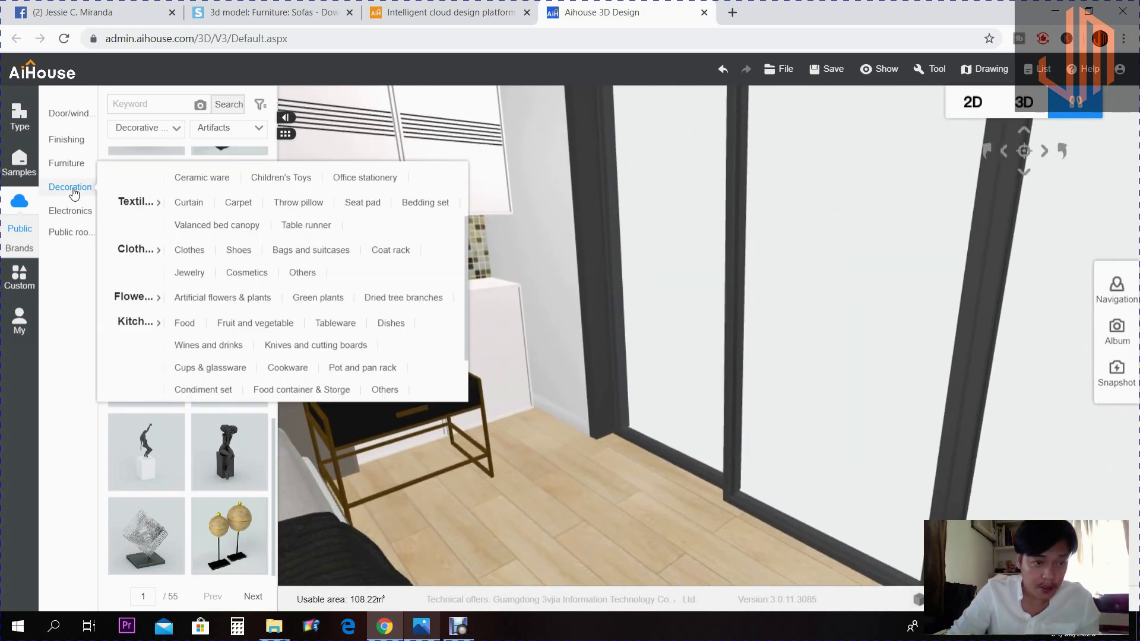
Drop a potted green plant from Green plants beside the black nightstand.
{"action": "left_click", "coordinate": [305, 300]}
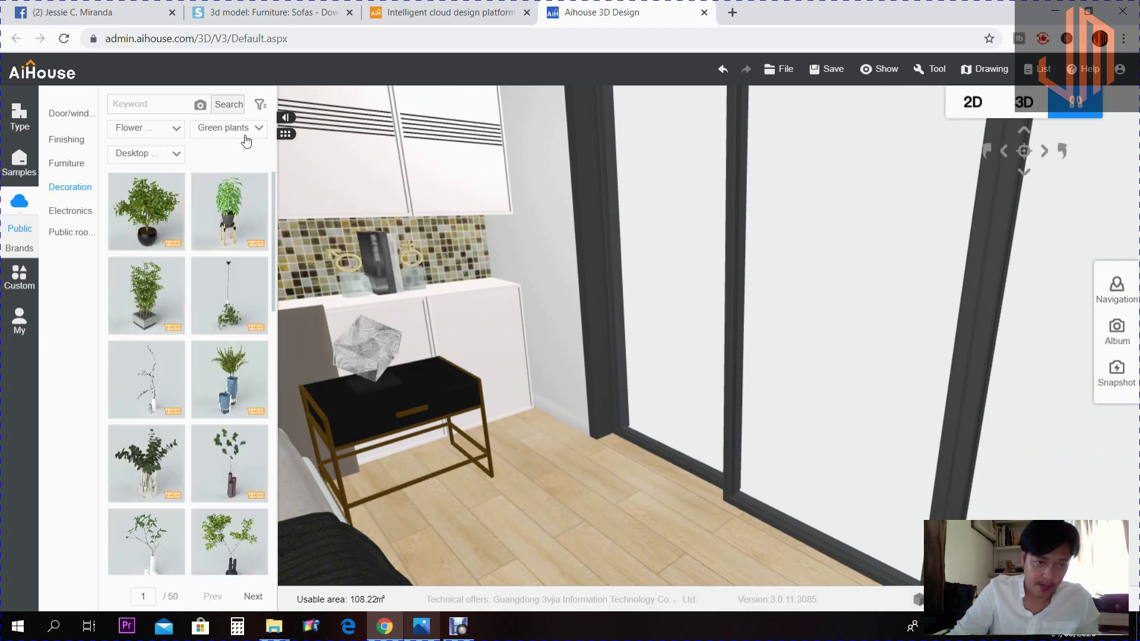
{"action": "left_click_drag", "start_coordinate": [516, 452], "coordinate": [571, 453]}
{"action": "left_click_drag", "start_coordinate": [249, 209], "coordinate": [661, 487]}
{"action": "mouse_move", "coordinate": [595, 510]}
{"action": "left_mouse_down"}
{"action": "mouse_move", "coordinate": [654, 522]}
{"action": "mouse_move", "coordinate": [647, 545]}
{"action": "mouse_move", "coordinate": [602, 502]}
{"action": "left_mouse_up"}
{"action": "scroll", "coordinate": [654, 524], "scroll_direction": "up", "scroll_amount": 3}
{"action": "scroll", "coordinate": [602, 502], "scroll_direction": "up", "scroll_amount": 1}
{"action": "left_click_drag", "start_coordinate": [523, 423], "coordinate": [566, 424]}
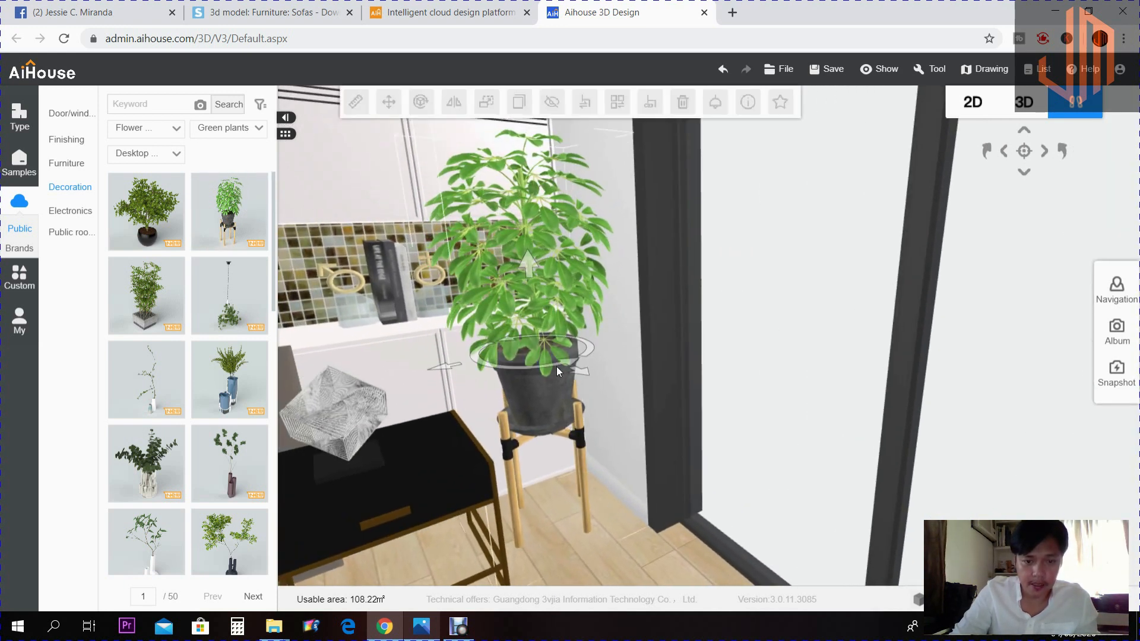
Nudge the plant slightly forward and right beside the nightstand.
{"action": "left_click_drag", "start_coordinate": [581, 379], "coordinate": [625, 417]}
{"action": "left_click_drag", "start_coordinate": [698, 532], "coordinate": [812, 319]}
{"action": "scroll", "coordinate": [719, 454], "scroll_direction": "down", "scroll_amount": 5}
{"action": "scroll", "coordinate": [812, 318], "scroll_direction": "down", "scroll_amount": 4}
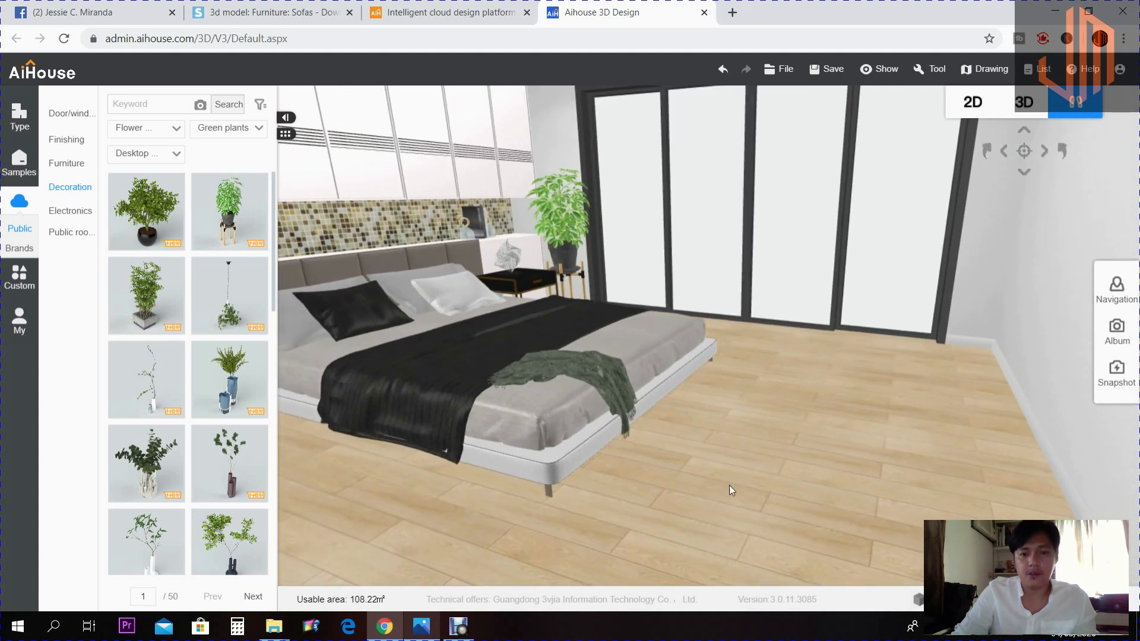
{"action": "left_click_drag", "start_coordinate": [730, 489], "coordinate": [756, 501]}
{"action": "scroll", "coordinate": [750, 487], "scroll_direction": "down", "scroll_amount": 2}
{"action": "left_click_drag", "start_coordinate": [741, 462], "coordinate": [738, 474]}
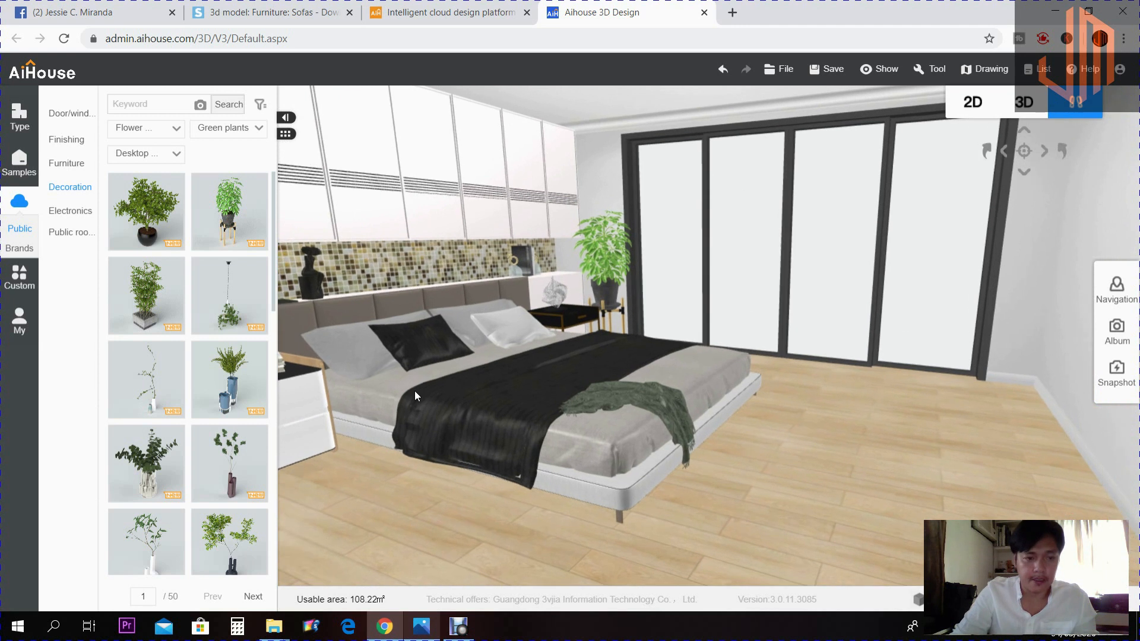
Place a patterned carpet from the carpet decorations beside the bed, then delete it.
{"action": "mouse_move", "coordinate": [80, 196]}
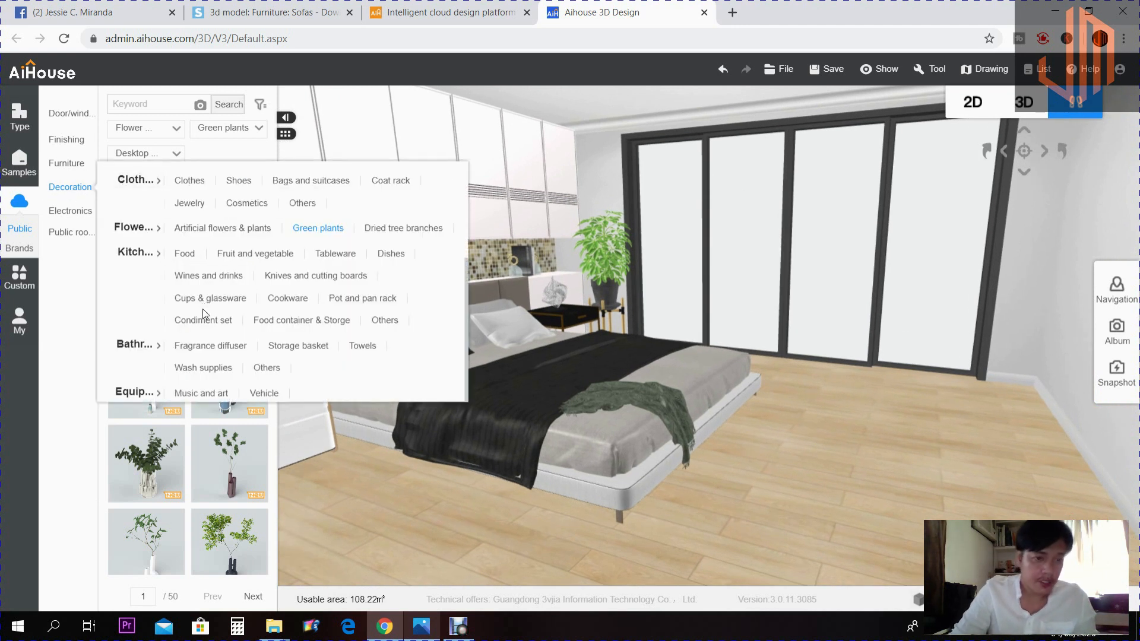
{"action": "scroll", "coordinate": [202, 306], "scroll_direction": "up", "scroll_amount": 3}
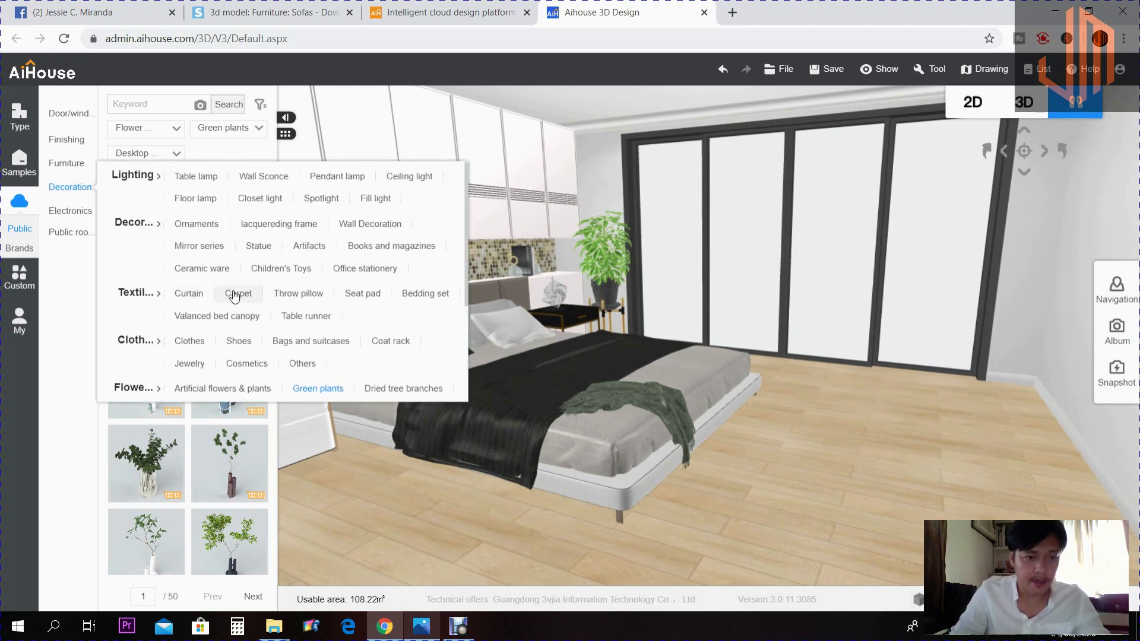
{"action": "left_click", "coordinate": [234, 294]}
{"action": "left_click_drag", "start_coordinate": [246, 380], "coordinate": [730, 489]}
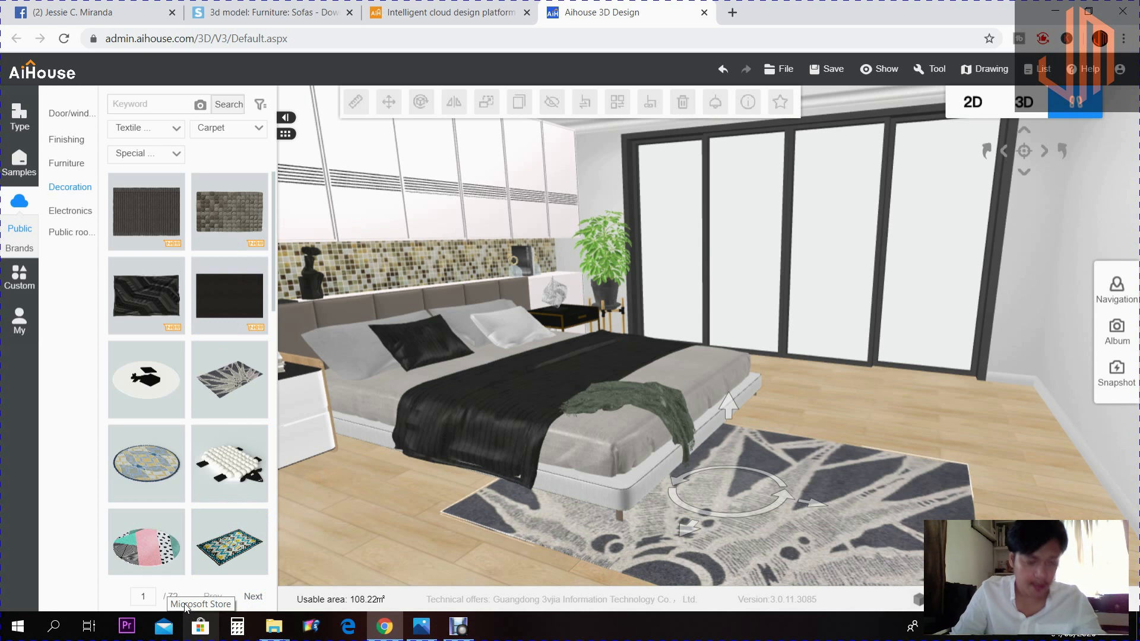
{"action": "scroll", "coordinate": [837, 390], "scroll_direction": "down", "scroll_amount": 2}
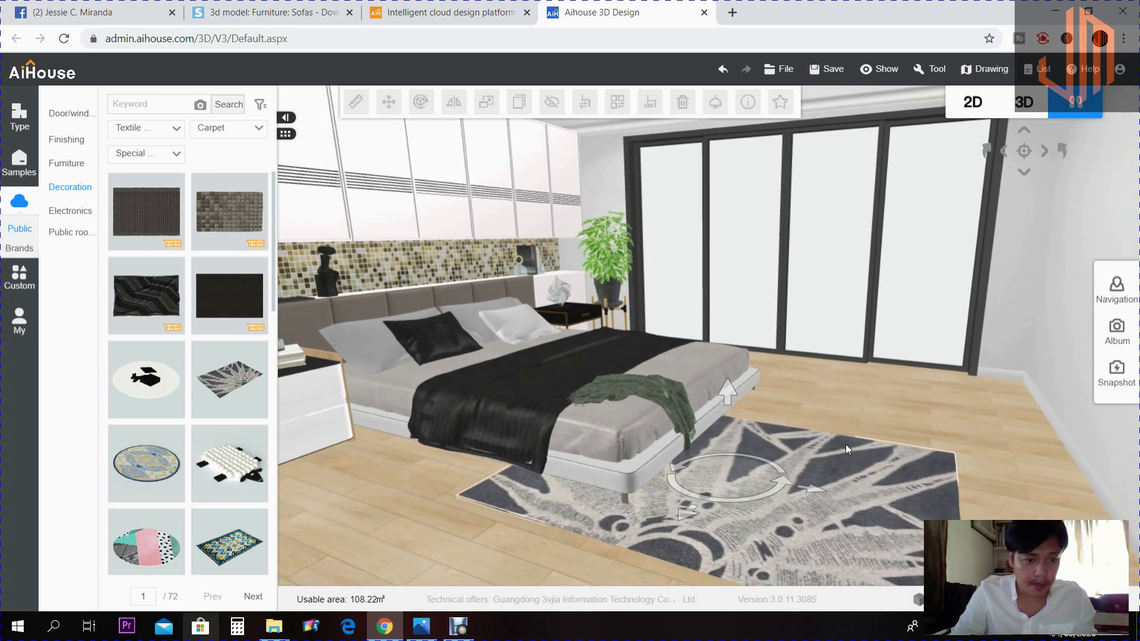
{"action": "left_click", "coordinate": [836, 390]}
{"action": "left_click", "coordinate": [783, 506]}
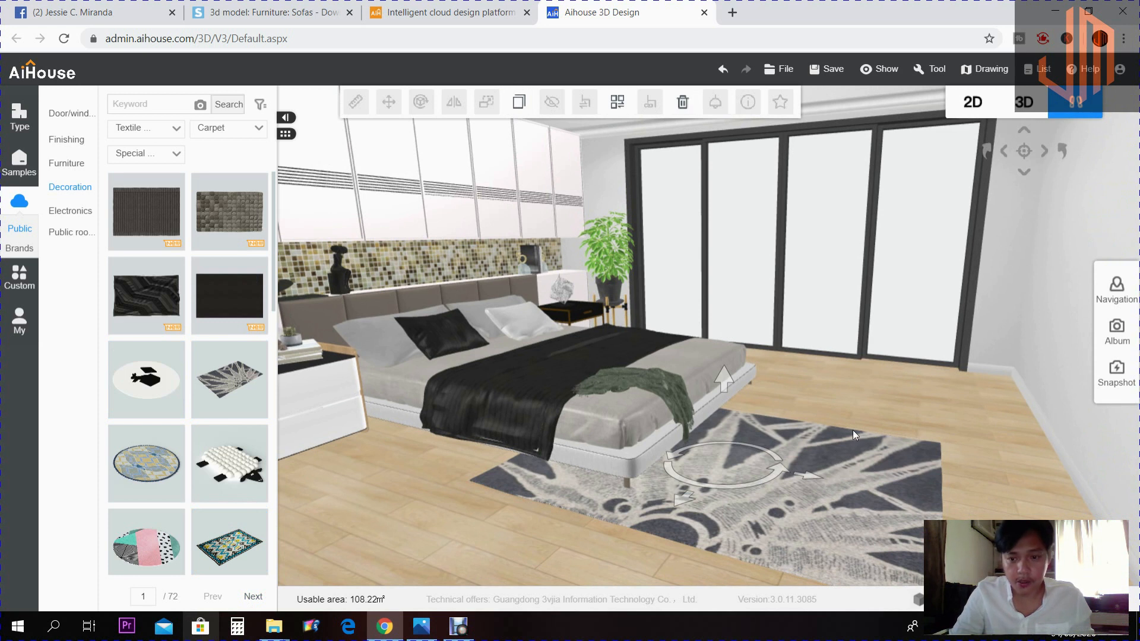
{"action": "left_click", "coordinate": [687, 111]}
Drop the dark wavy rug at the bed's foot, turn it 90 degrees and stretch it to 1815 by 3008.
{"action": "left_click_drag", "start_coordinate": [146, 295], "coordinate": [668, 448]}
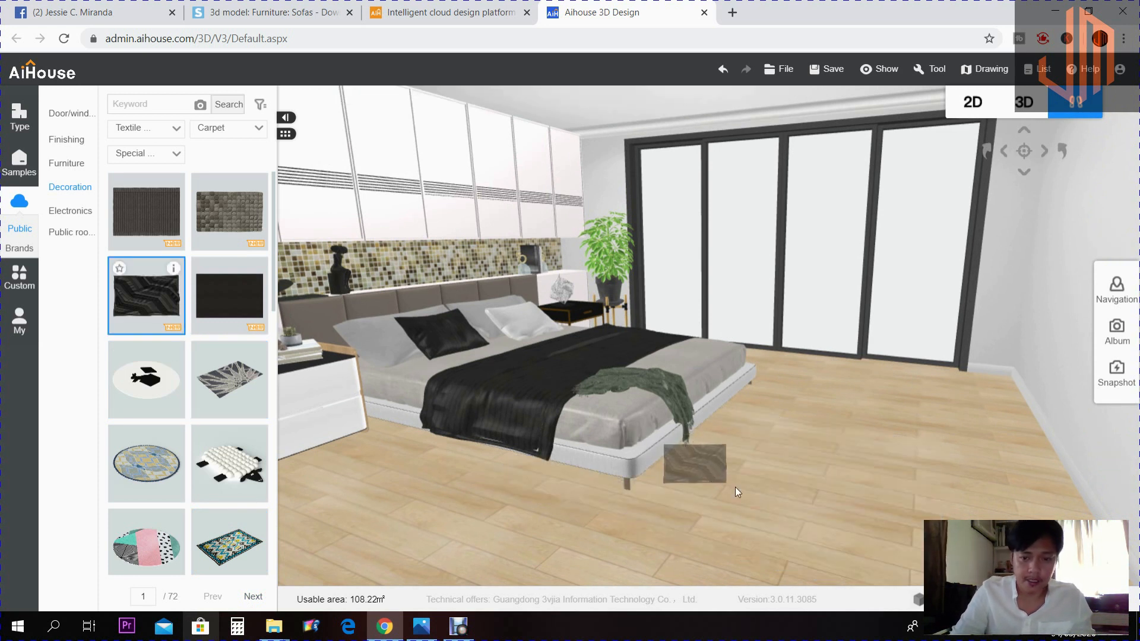
{"action": "left_click_drag", "start_coordinate": [735, 487], "coordinate": [821, 507]}
{"action": "left_click_drag", "start_coordinate": [745, 484], "coordinate": [650, 510]}
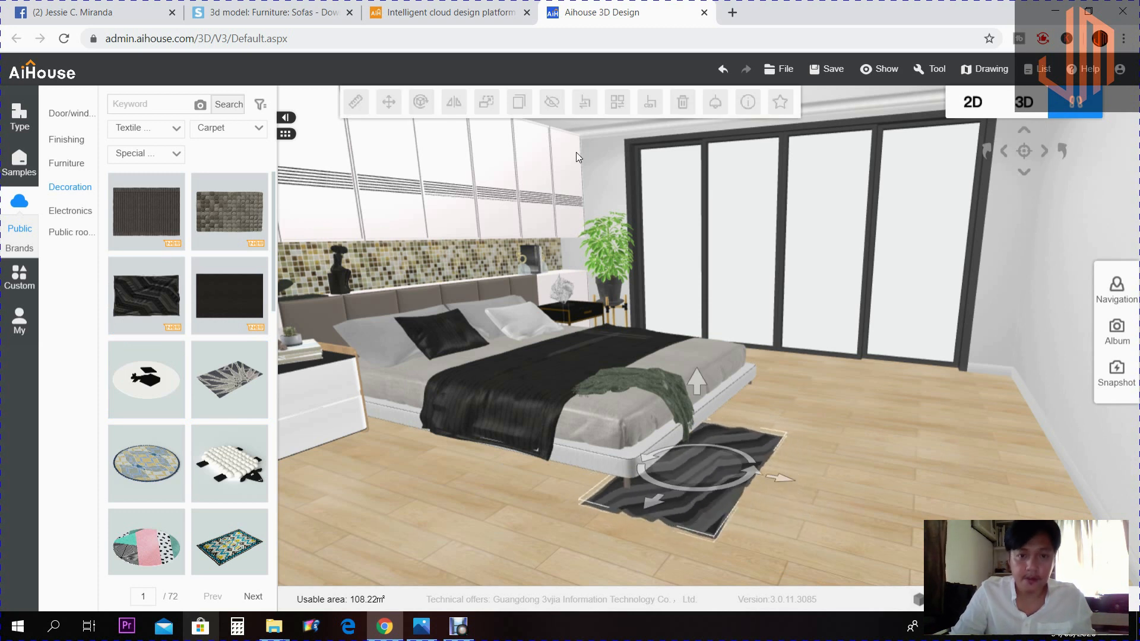
{"action": "left_click", "coordinate": [489, 106]}
{"action": "left_click_drag", "start_coordinate": [787, 436], "coordinate": [919, 411]}
{"action": "left_click_drag", "start_coordinate": [580, 511], "coordinate": [504, 529]}
{"action": "left_click_drag", "start_coordinate": [714, 382], "coordinate": [716, 370]}
{"action": "scroll", "coordinate": [876, 523], "scroll_direction": "down", "scroll_amount": 5}
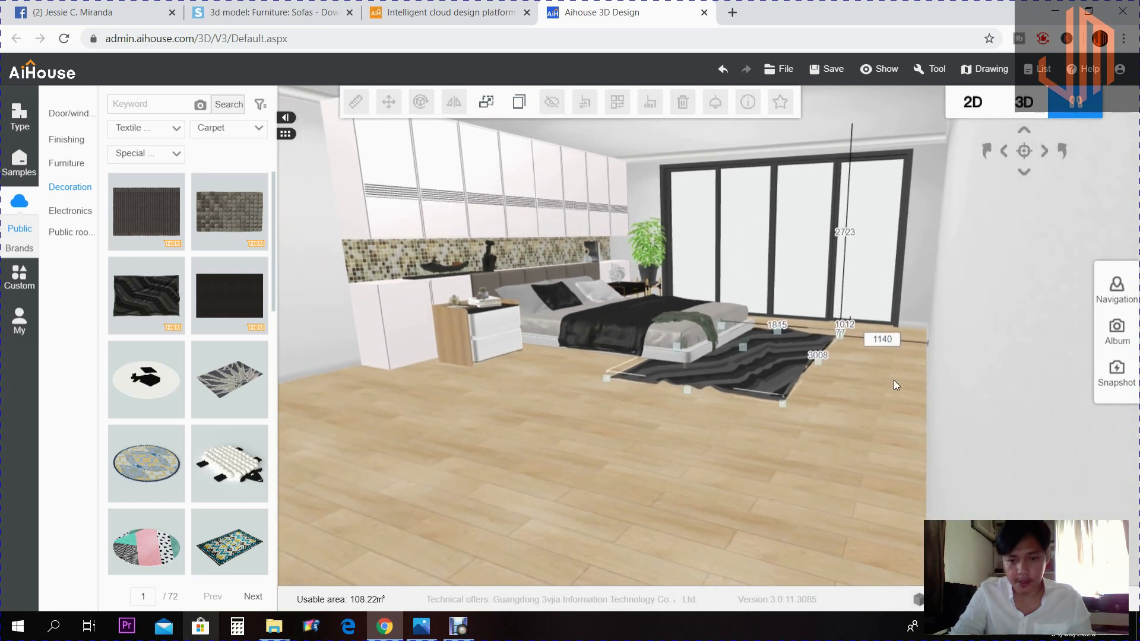
{"action": "scroll", "coordinate": [894, 382], "scroll_direction": "up", "scroll_amount": 4}
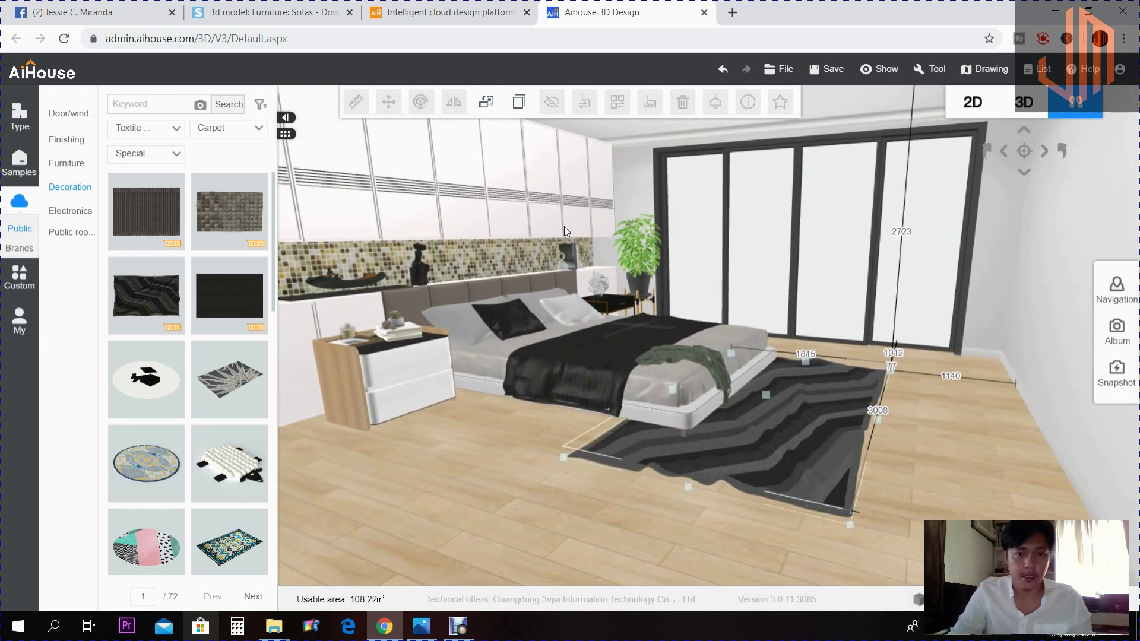
Slide the rug left so it lies under the foot of the bed.
{"action": "left_click", "coordinate": [971, 478]}
{"action": "left_click", "coordinate": [785, 411]}
{"action": "left_click_drag", "start_coordinate": [855, 411], "coordinate": [777, 392]}
{"action": "scroll", "coordinate": [867, 429], "scroll_direction": "up", "scroll_amount": 3}
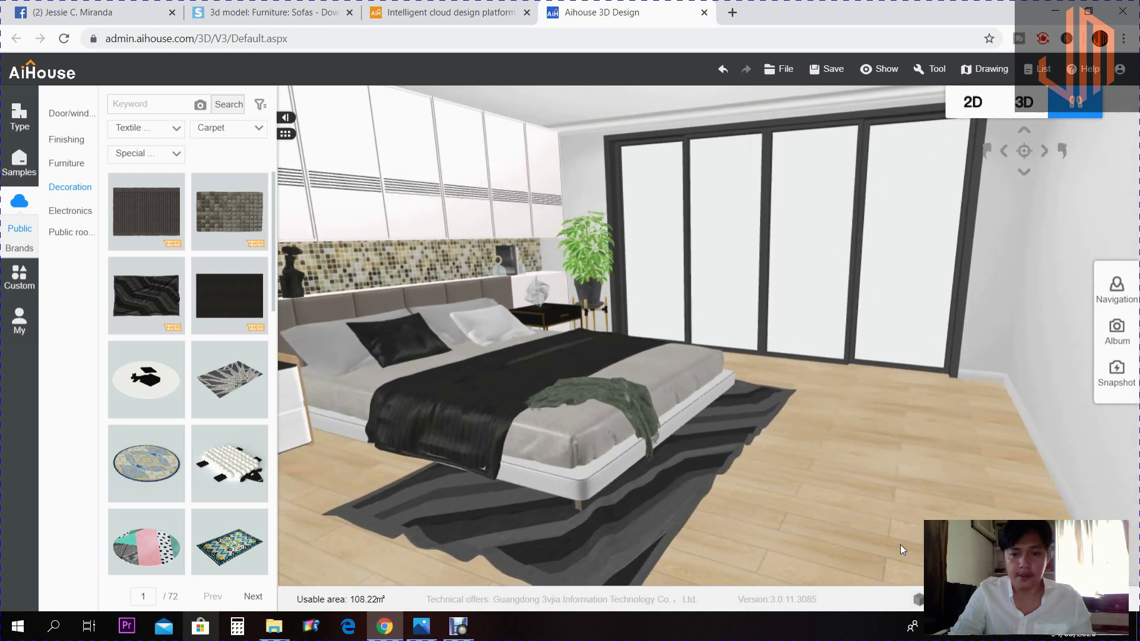
{"action": "scroll", "coordinate": [885, 425], "scroll_direction": "down", "scroll_amount": 2}
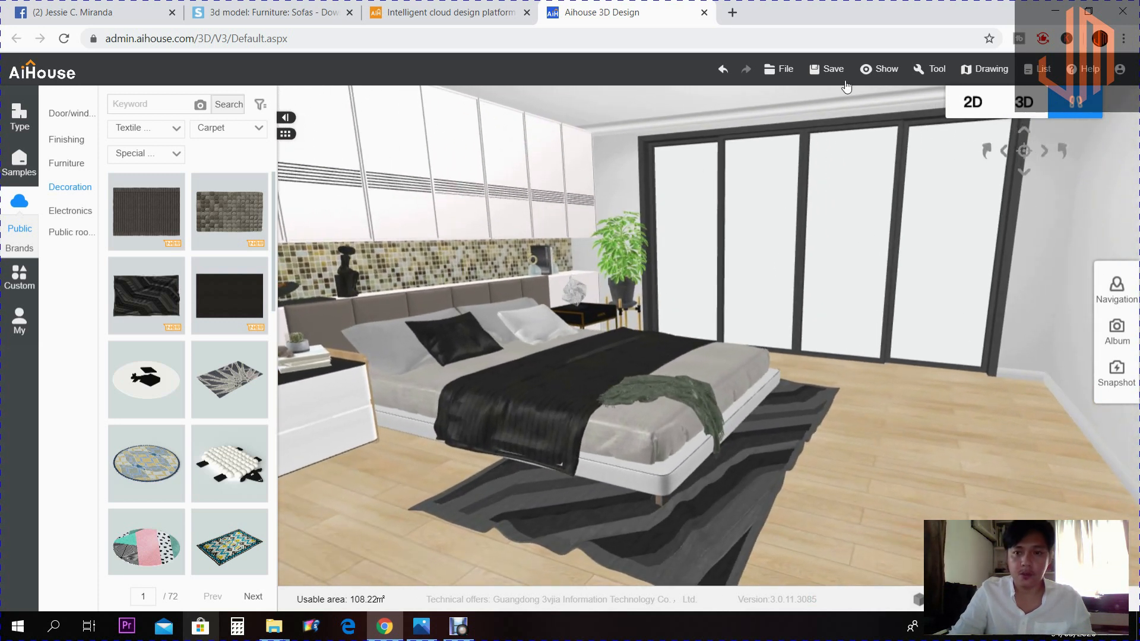
Save the design to the cloud under the name 'je'.
{"action": "left_click", "coordinate": [833, 70]}
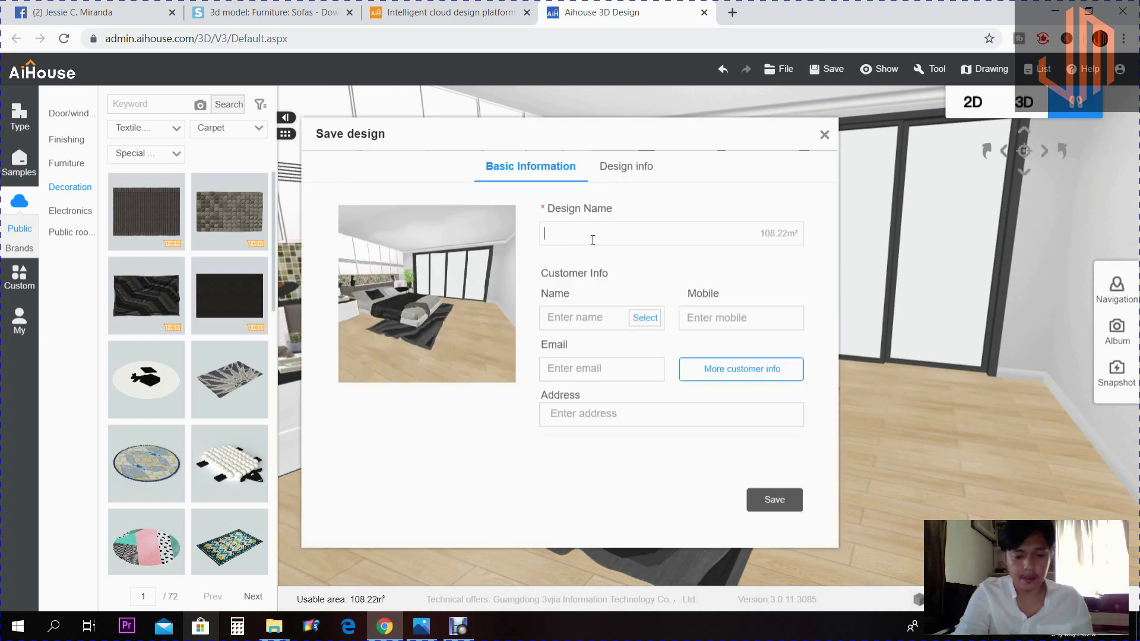
{"action": "type", "text": "jessie"}
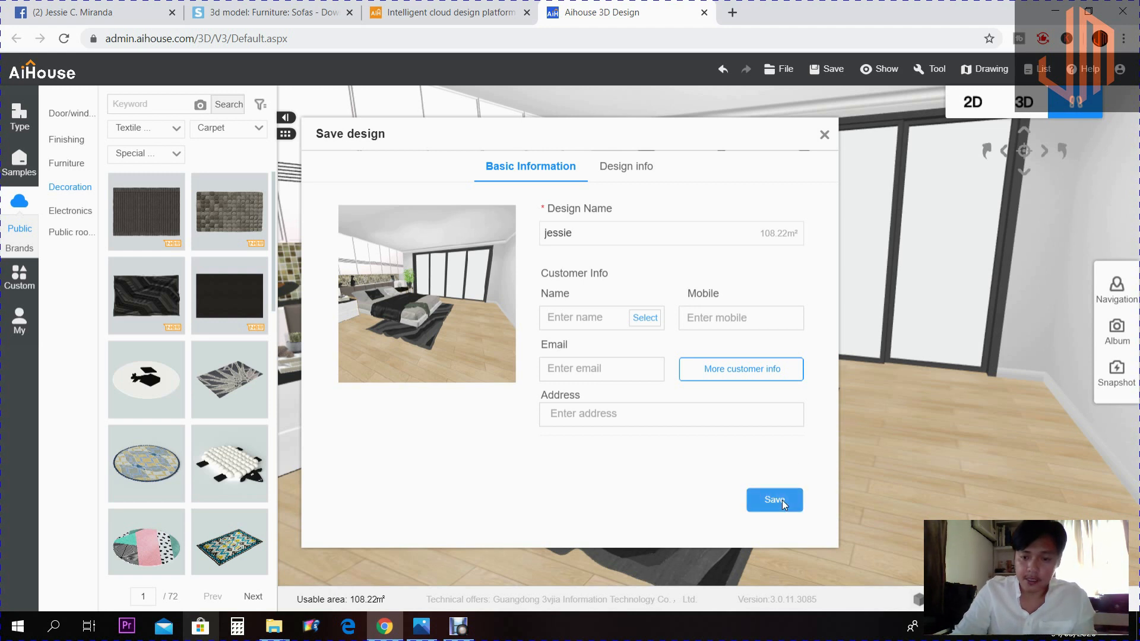
{"action": "left_click", "coordinate": [799, 493]}
Save a local copy named 'je' with SWJ File as the file type.
{"action": "left_click", "coordinate": [783, 83]}
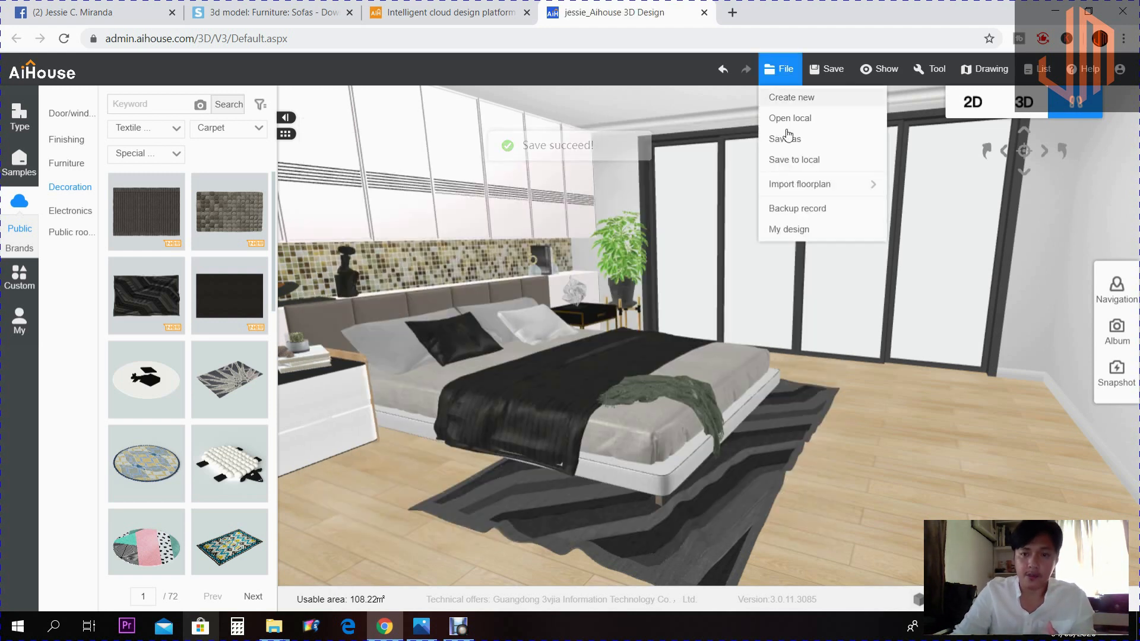
{"action": "left_click", "coordinate": [792, 165]}
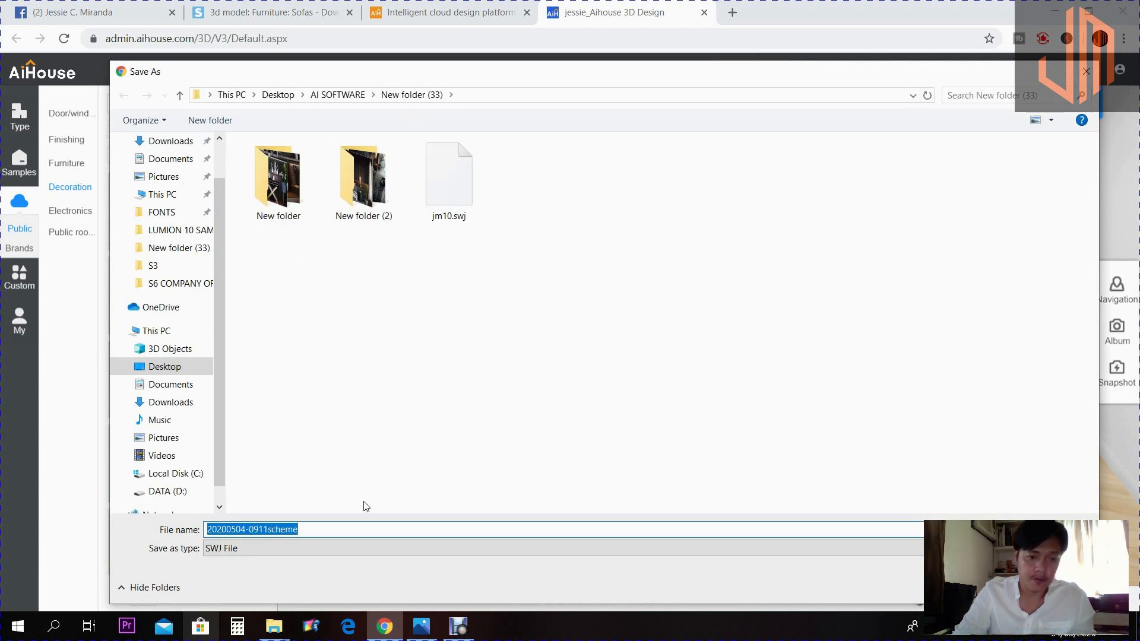
{"action": "type", "text": "jessie"}
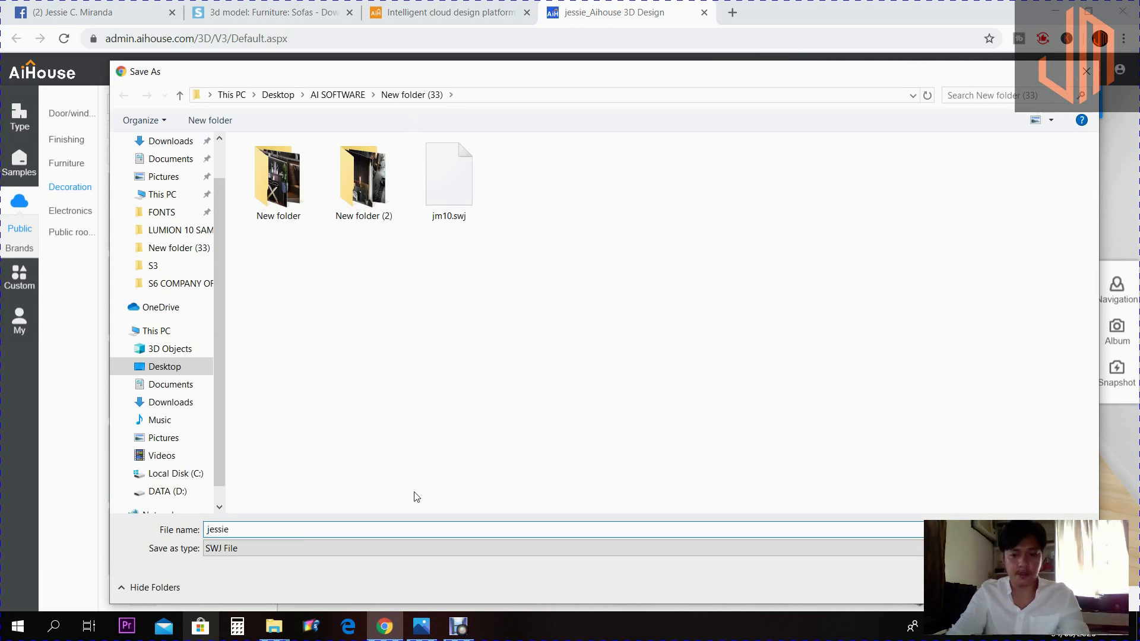
{"action": "left_click", "coordinate": [216, 550]}
{"action": "left_click", "coordinate": [217, 553]}
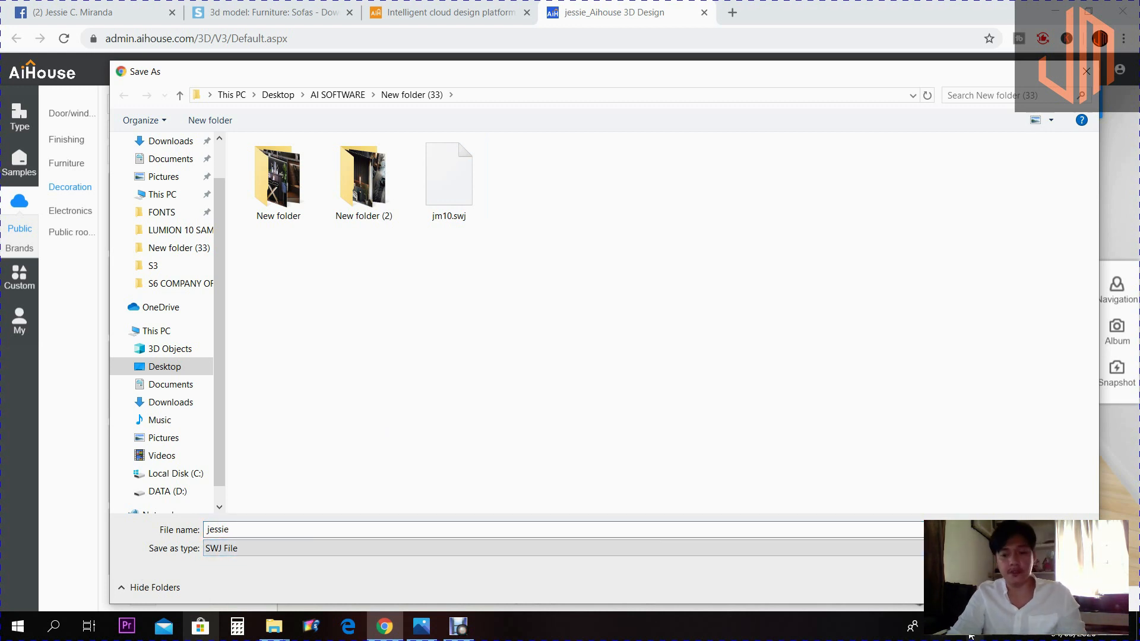
{"action": "key", "text": "Return"}
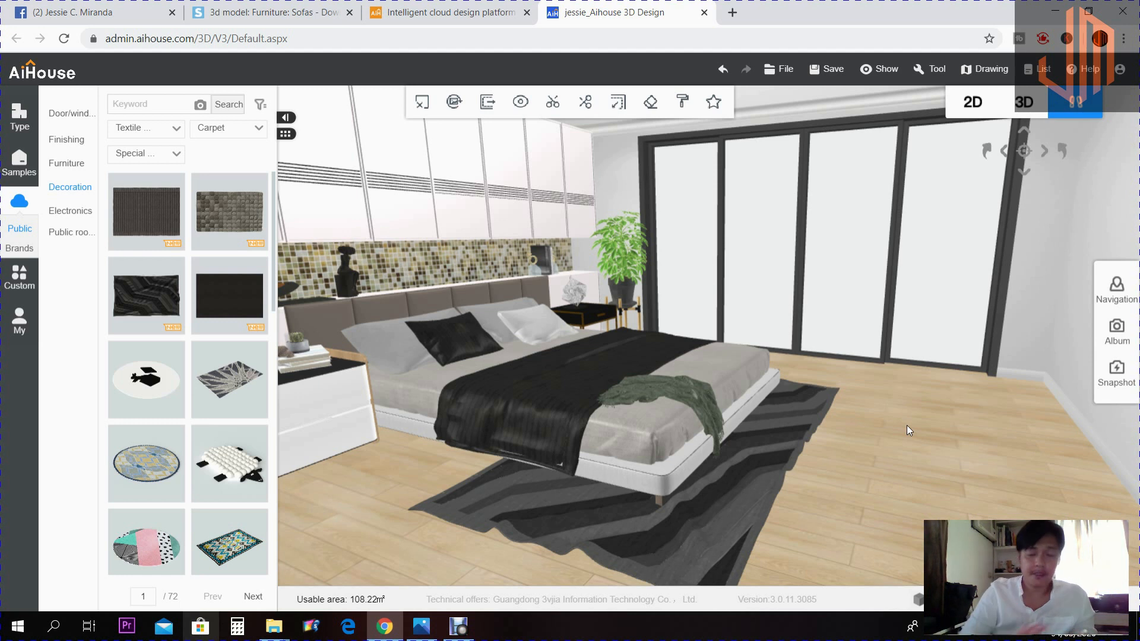
{"action": "left_click_drag", "start_coordinate": [913, 426], "coordinate": [526, 591]}
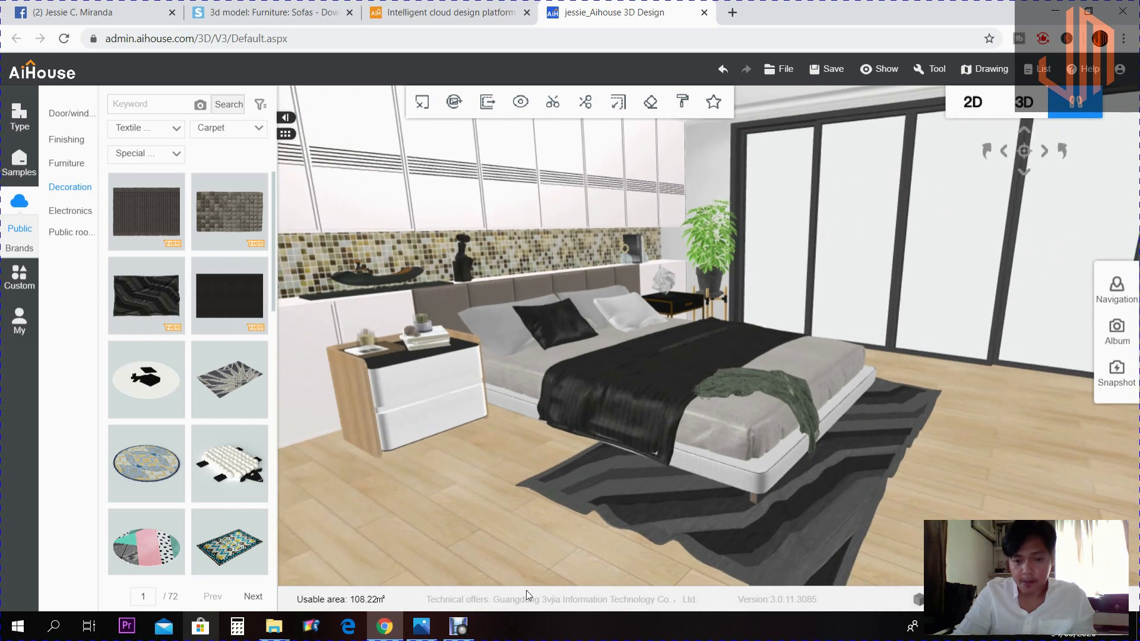
{"action": "left_click", "coordinate": [421, 626]}
{"action": "left_click", "coordinate": [421, 626]}
{"action": "left_click_drag", "start_coordinate": [750, 479], "coordinate": [822, 486]}
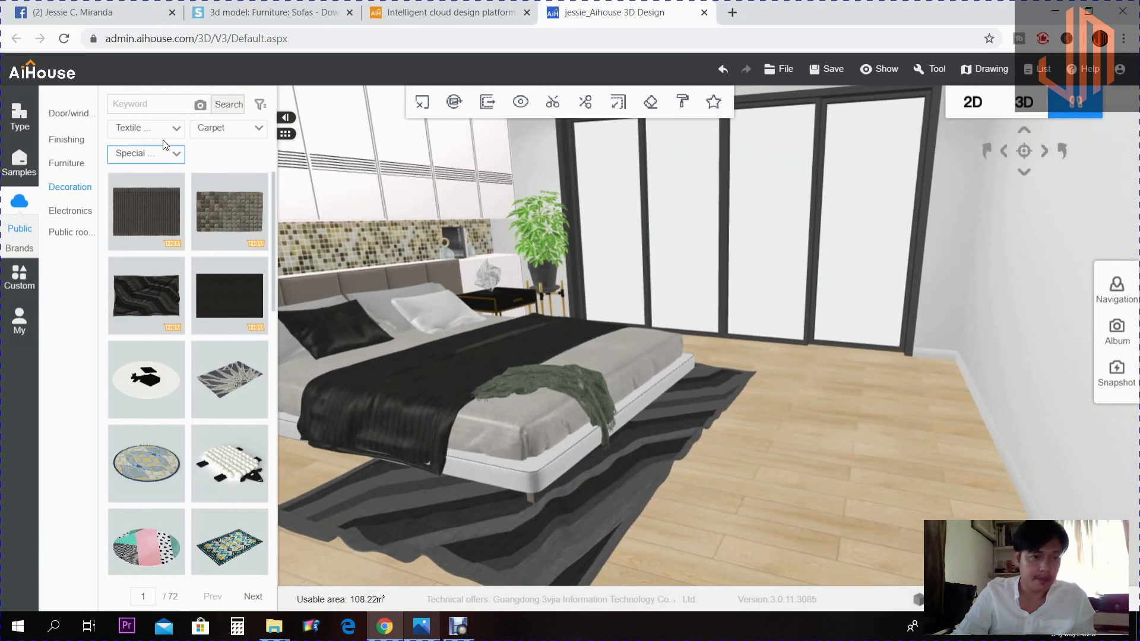
{"action": "mouse_move", "coordinate": [67, 170]}
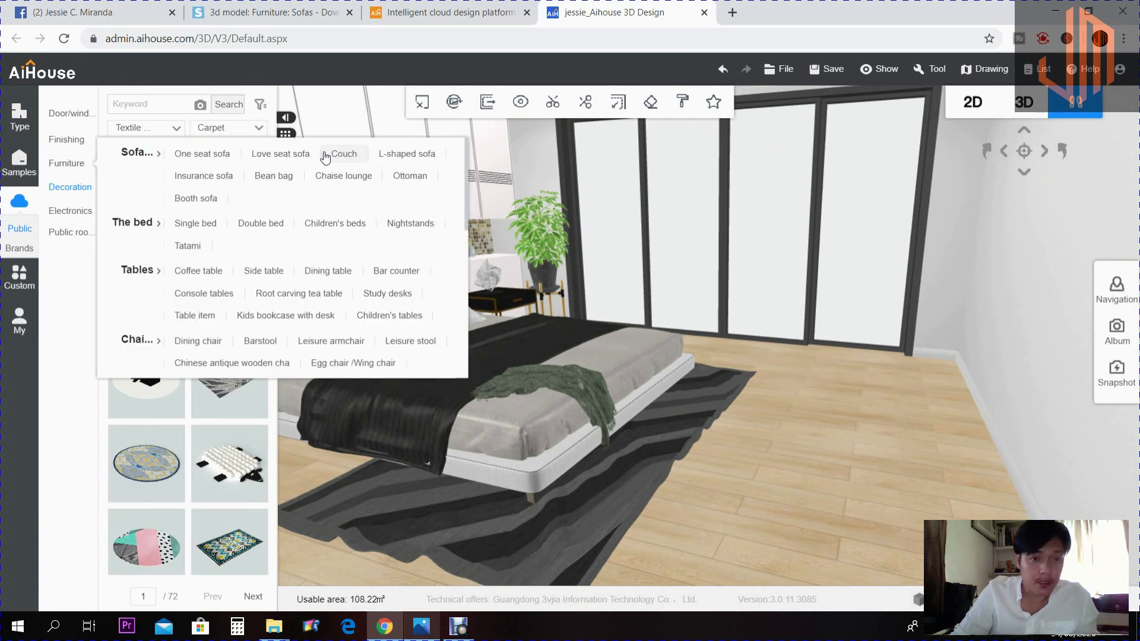
Place a knitted pouf from the Ottoman catalog at the foot of the bed and shift it right.
{"action": "left_click", "coordinate": [413, 181]}
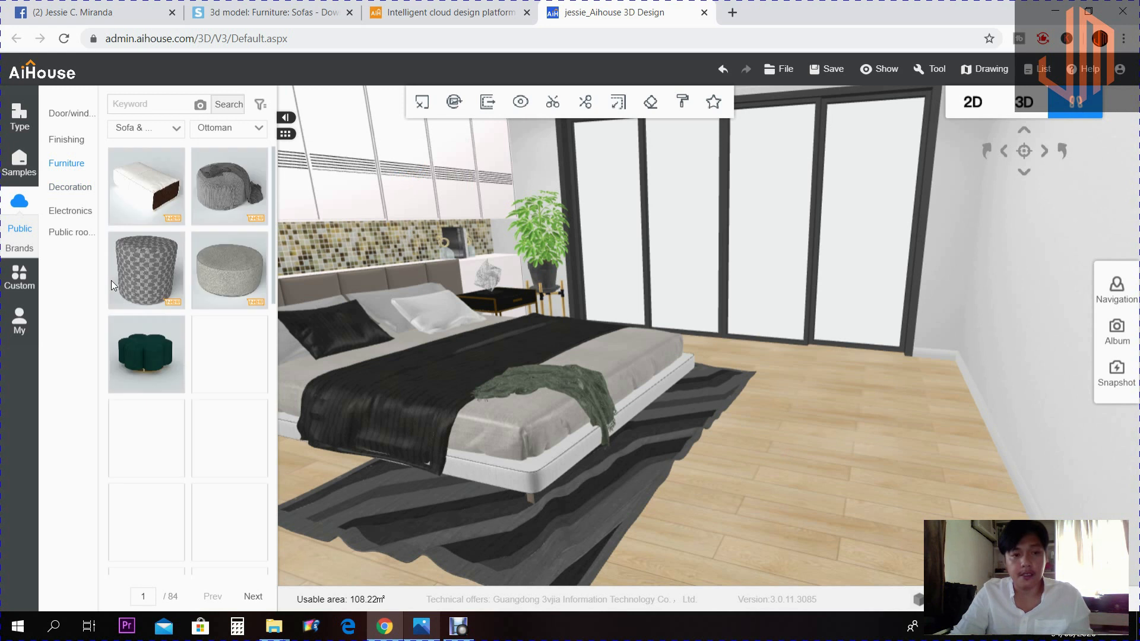
{"action": "left_click_drag", "start_coordinate": [240, 185], "coordinate": [638, 488]}
{"action": "key", "text": "a"}
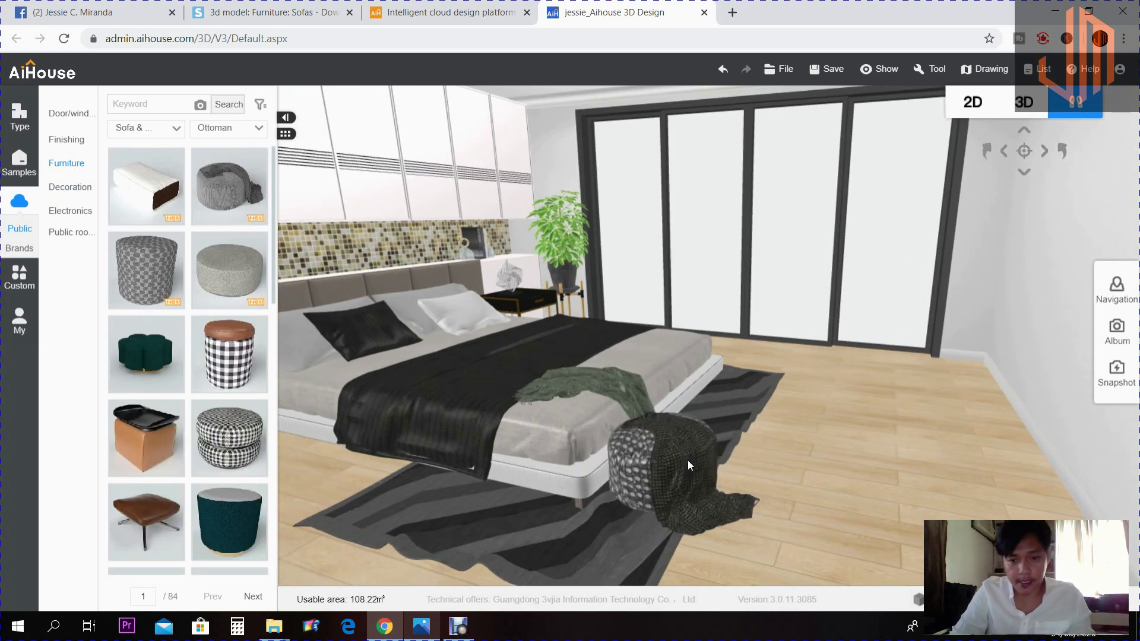
{"action": "left_click", "coordinate": [687, 462]}
{"action": "left_click_drag", "start_coordinate": [765, 476], "coordinate": [732, 406]}
{"action": "left_click", "coordinate": [908, 466]}
Try the checkered round stool, then drag the black knitted pouf from ottoman page 2 beside the bed.
{"action": "scroll", "coordinate": [908, 465], "scroll_direction": "up", "scroll_amount": 3}
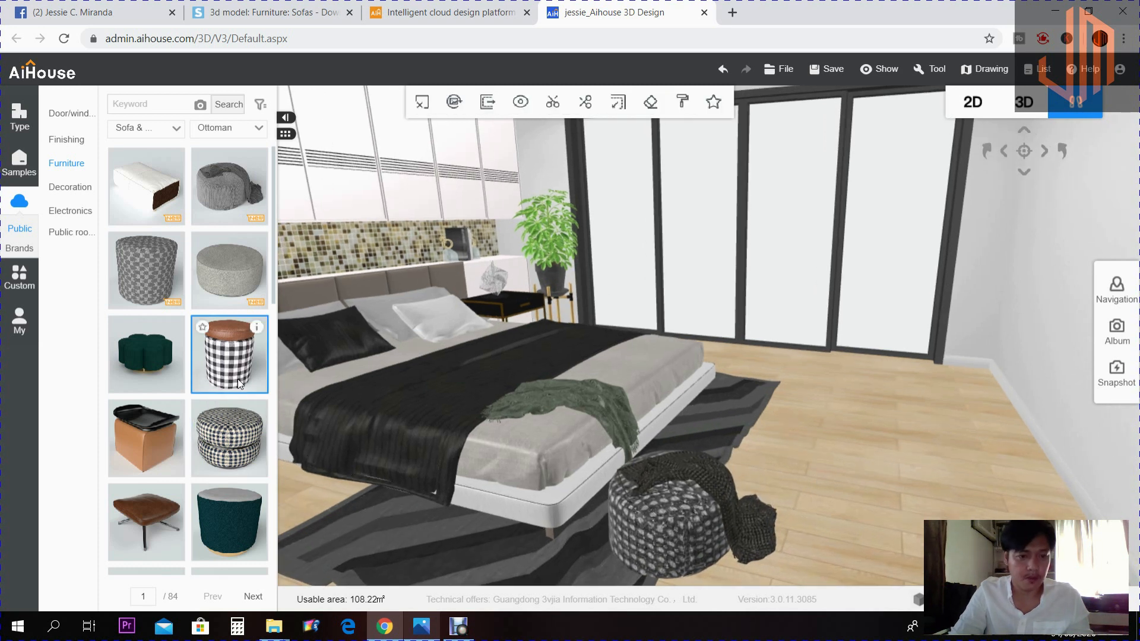
{"action": "scroll", "coordinate": [223, 363], "scroll_direction": "down", "scroll_amount": 5}
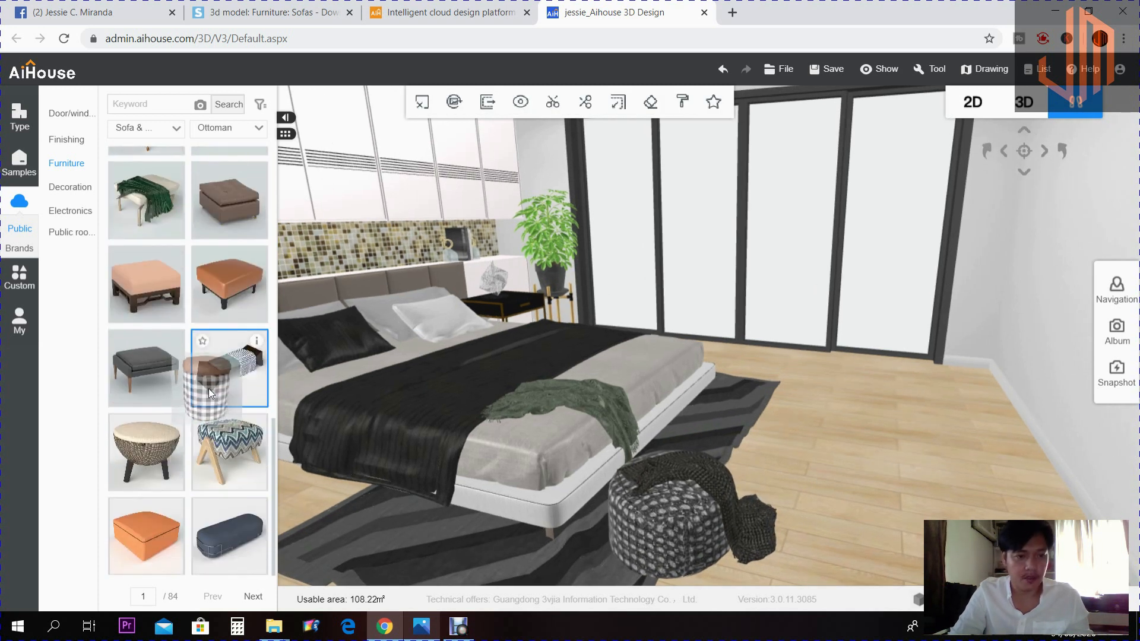
{"action": "scroll", "coordinate": [212, 369], "scroll_direction": "down", "scroll_amount": 10}
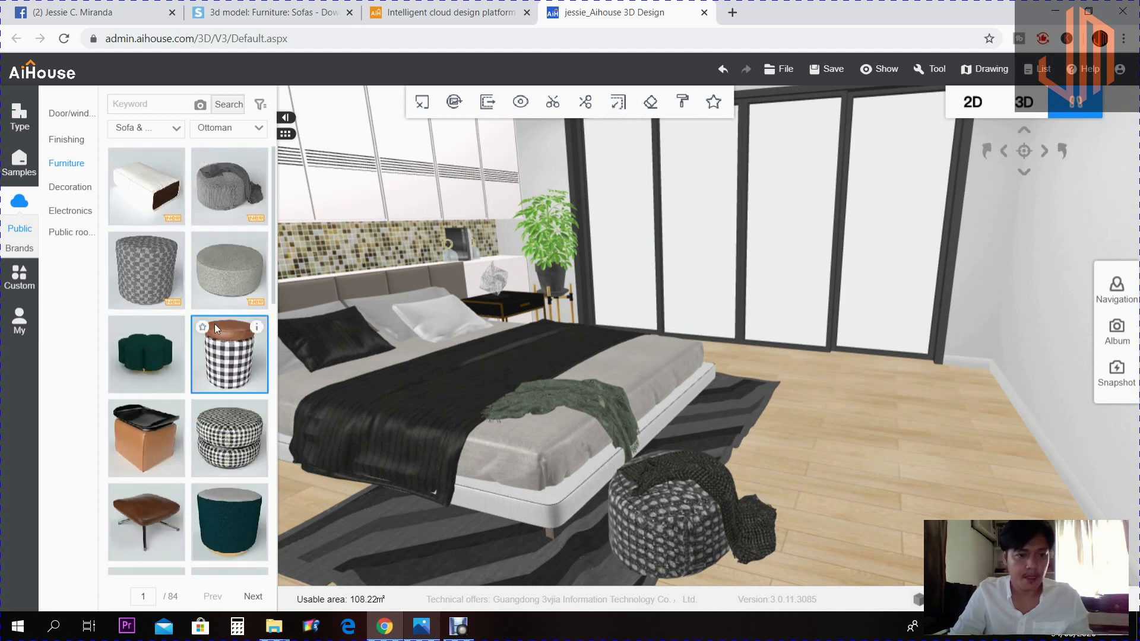
{"action": "scroll", "coordinate": [219, 315], "scroll_direction": "down", "scroll_amount": 5}
{"action": "scroll", "coordinate": [222, 303], "scroll_direction": "down", "scroll_amount": 3}
{"action": "left_click_drag", "start_coordinate": [146, 454], "coordinate": [265, 410]}
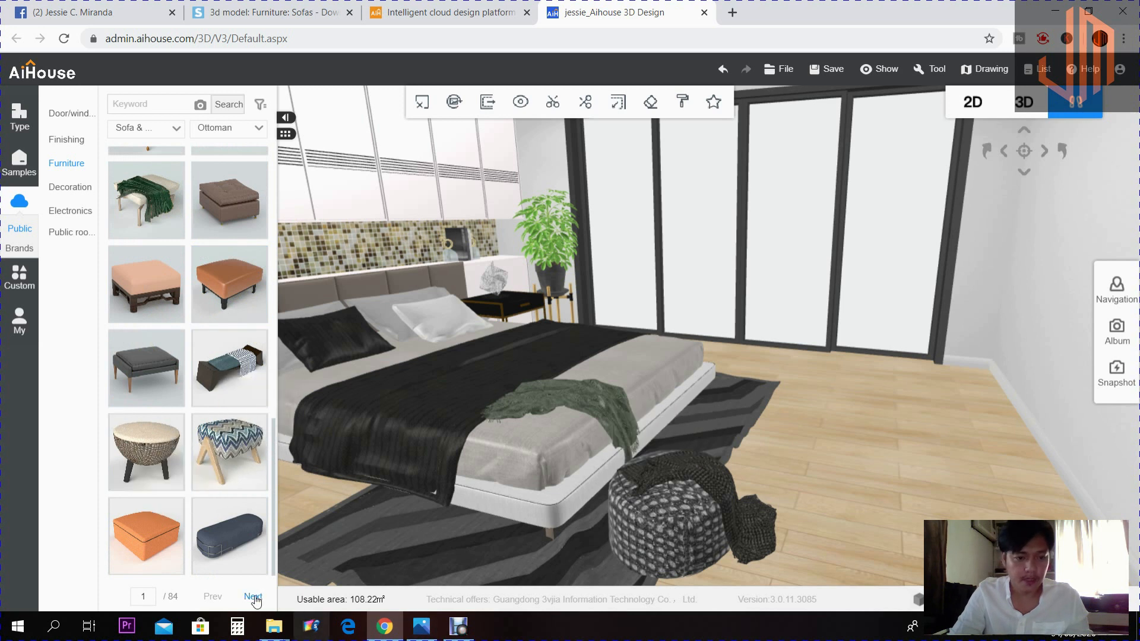
{"action": "left_click", "coordinate": [253, 597]}
{"action": "scroll", "coordinate": [175, 387], "scroll_direction": "down", "scroll_amount": 5}
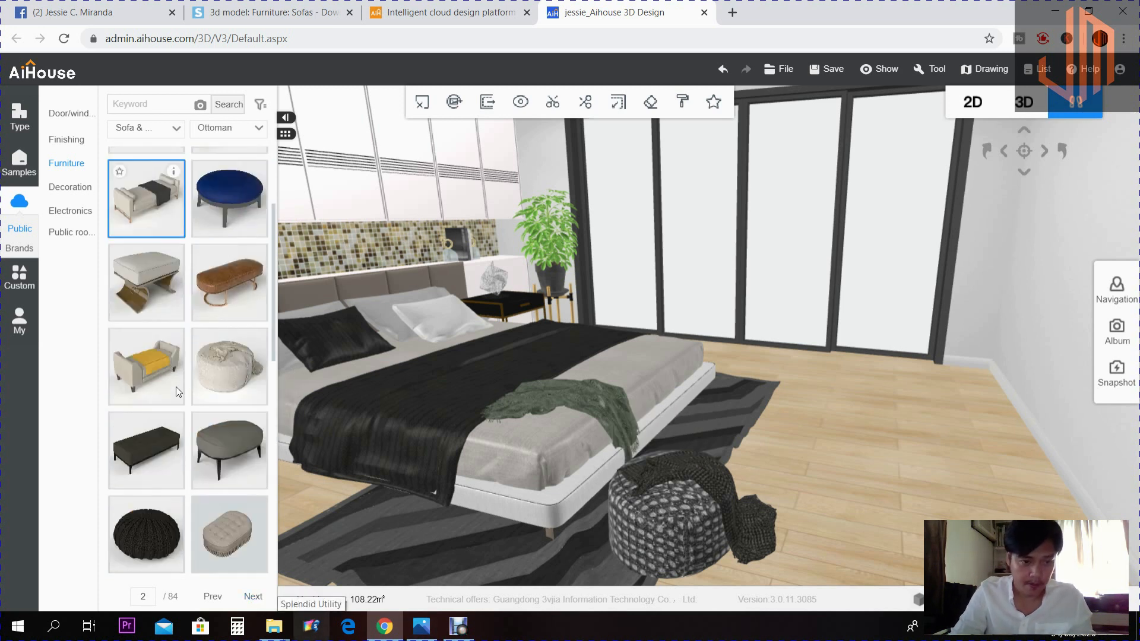
{"action": "scroll", "coordinate": [200, 399], "scroll_direction": "up", "scroll_amount": 10}
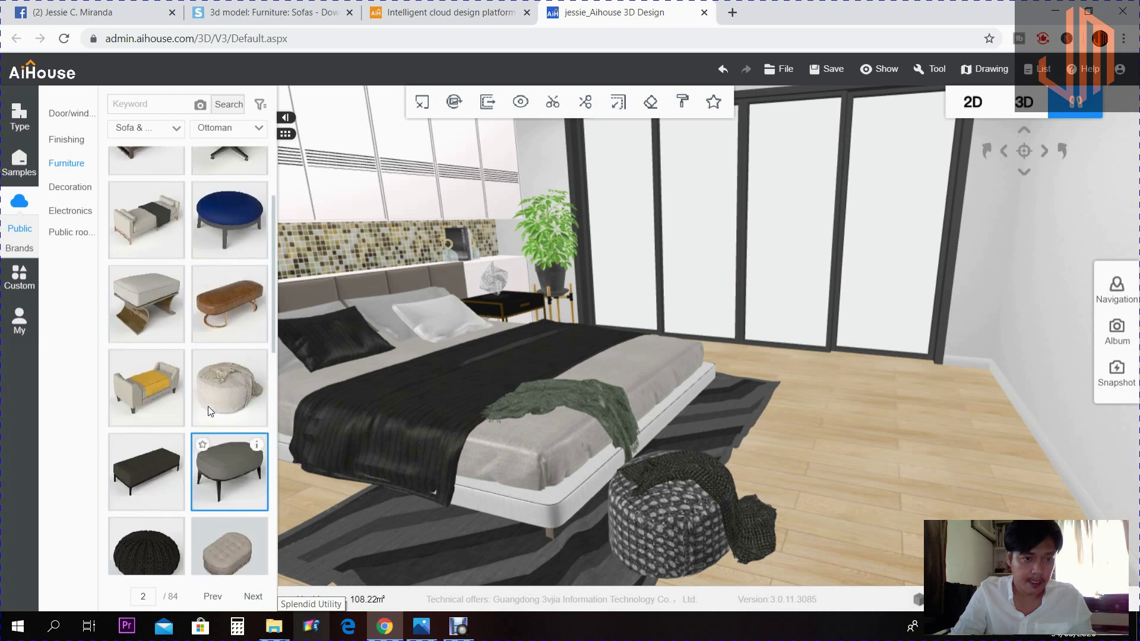
{"action": "scroll", "coordinate": [209, 482], "scroll_direction": "down", "scroll_amount": 2}
{"action": "left_click_drag", "start_coordinate": [165, 512], "coordinate": [730, 454]}
Orbit around the bed, selecting and deselecting it to check the pouf placement.
{"action": "scroll", "coordinate": [815, 480], "scroll_direction": "down", "scroll_amount": 3}
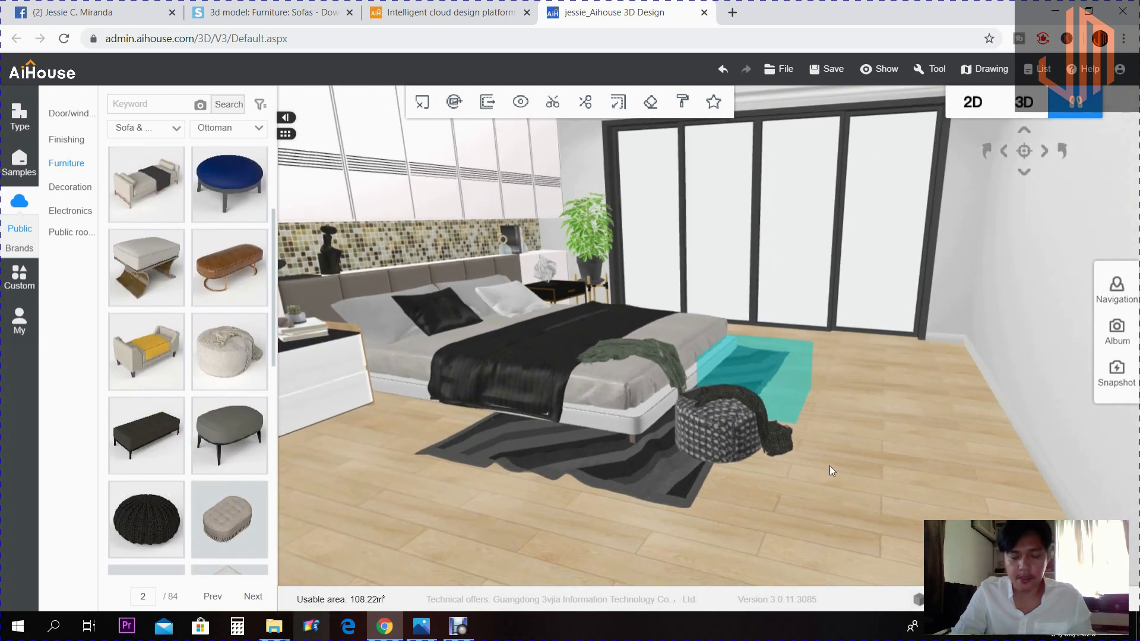
{"action": "scroll", "coordinate": [829, 466], "scroll_direction": "up", "scroll_amount": 3}
{"action": "left_click_drag", "start_coordinate": [804, 489], "coordinate": [678, 461]}
{"action": "scroll", "coordinate": [800, 476], "scroll_direction": "down", "scroll_amount": 3}
{"action": "scroll", "coordinate": [800, 475], "scroll_direction": "up", "scroll_amount": 6}
{"action": "left_click", "coordinate": [679, 462]}
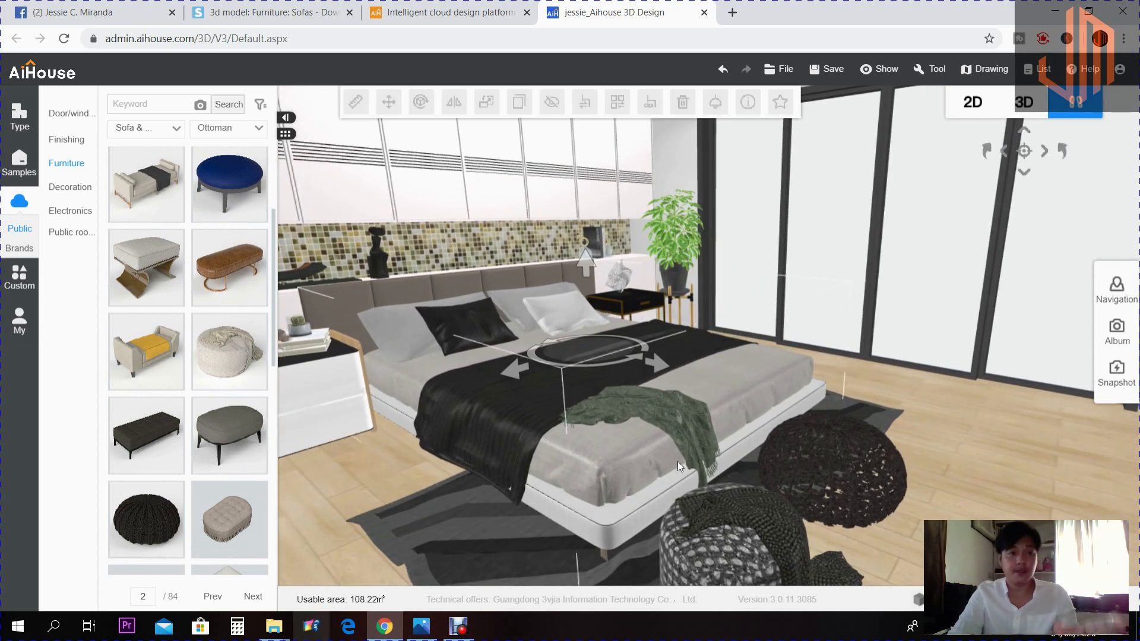
{"action": "left_click", "coordinate": [979, 476]}
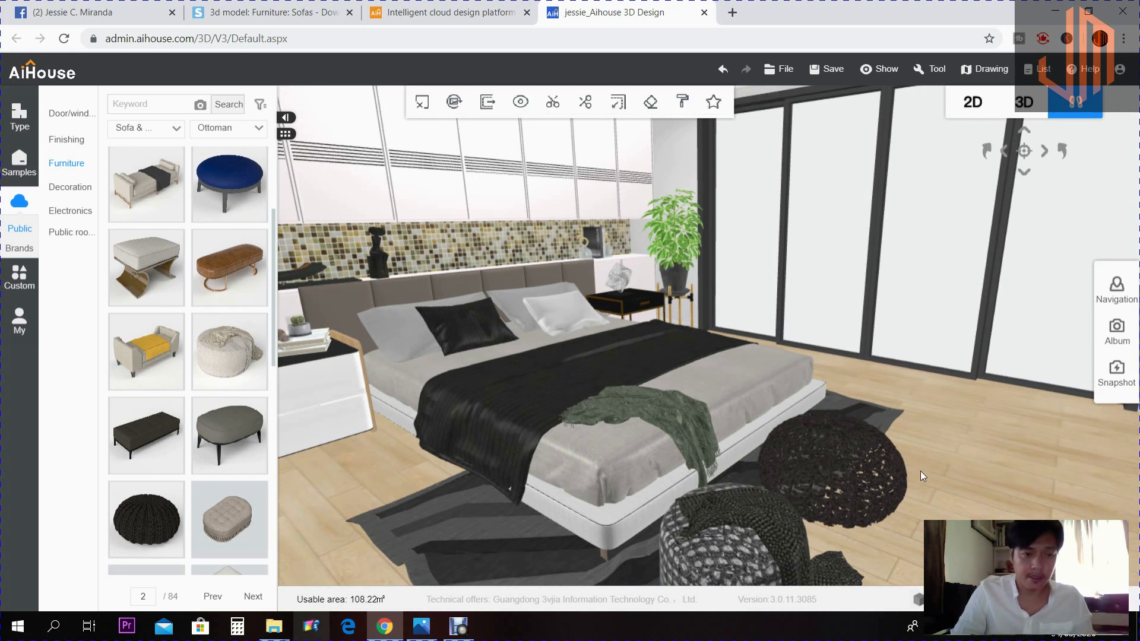
Compare the room with the reference photo a.jpg and turn the view toward the window.
{"action": "left_click", "coordinate": [416, 634]}
{"action": "left_click", "coordinate": [415, 635]}
{"action": "left_click_drag", "start_coordinate": [871, 395], "coordinate": [754, 473]}
{"action": "scroll", "coordinate": [754, 473], "scroll_direction": "up", "scroll_amount": 2}
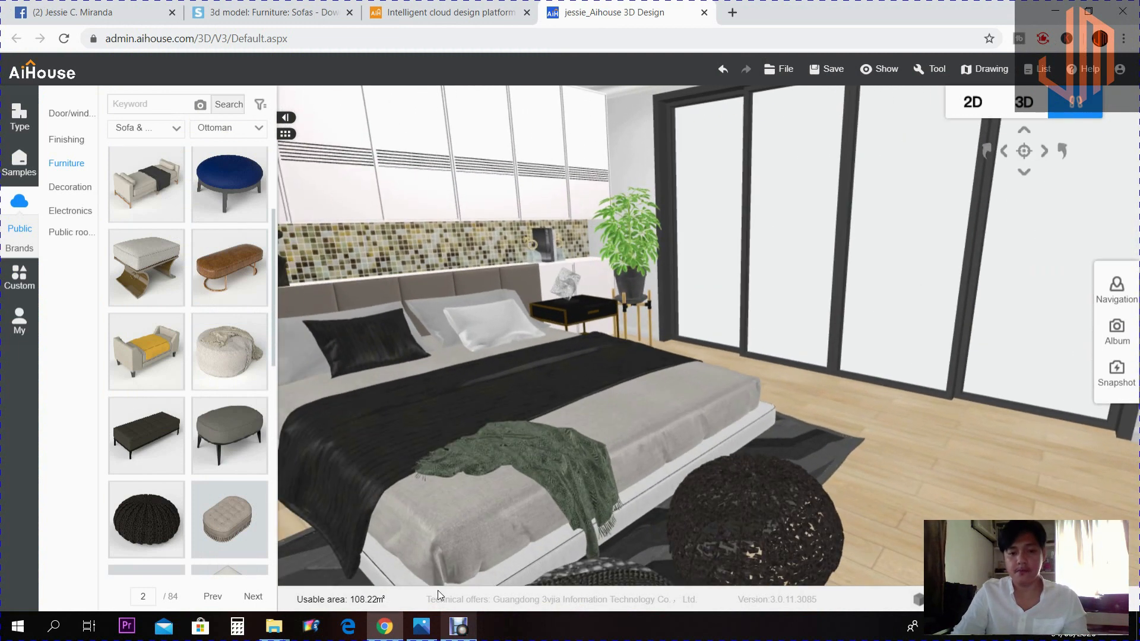
{"action": "left_click", "coordinate": [418, 634]}
{"action": "left_click", "coordinate": [418, 634]}
{"action": "left_click_drag", "start_coordinate": [774, 496], "coordinate": [924, 466]}
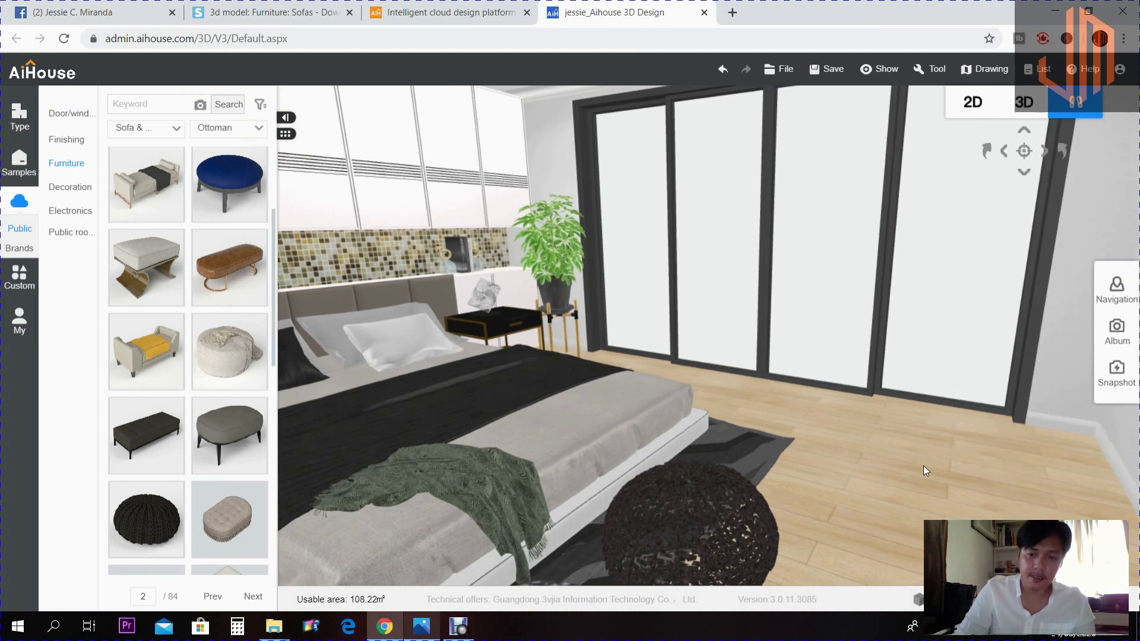
Hang a brown-and-white panel curtain from the Curtain catalog on the window.
{"action": "mouse_move", "coordinate": [65, 187]}
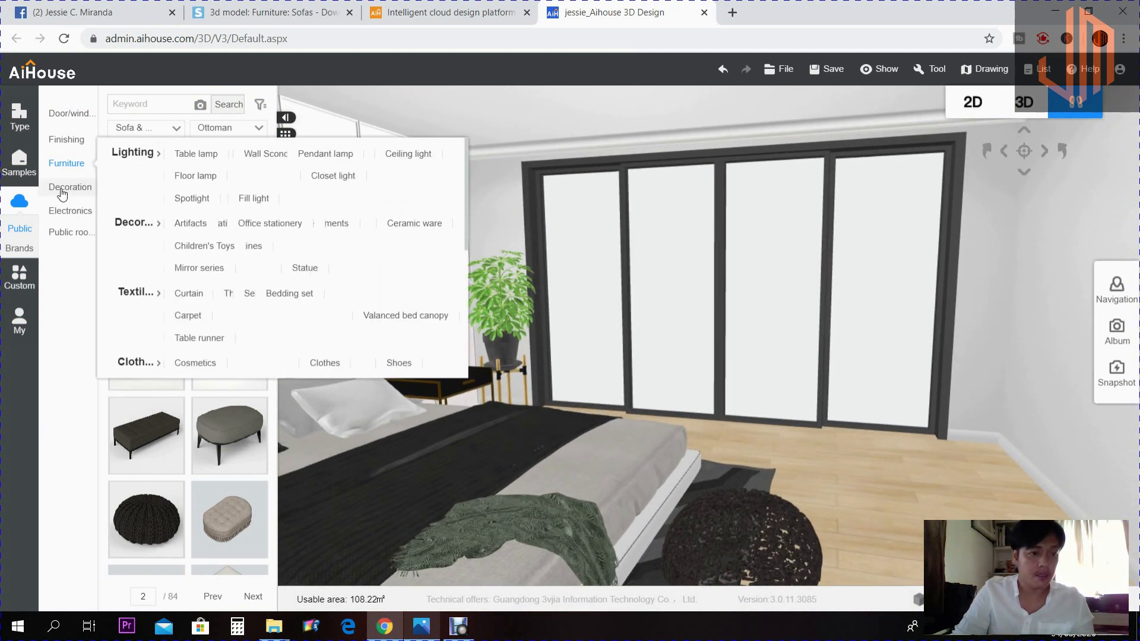
{"action": "left_click", "coordinate": [190, 294]}
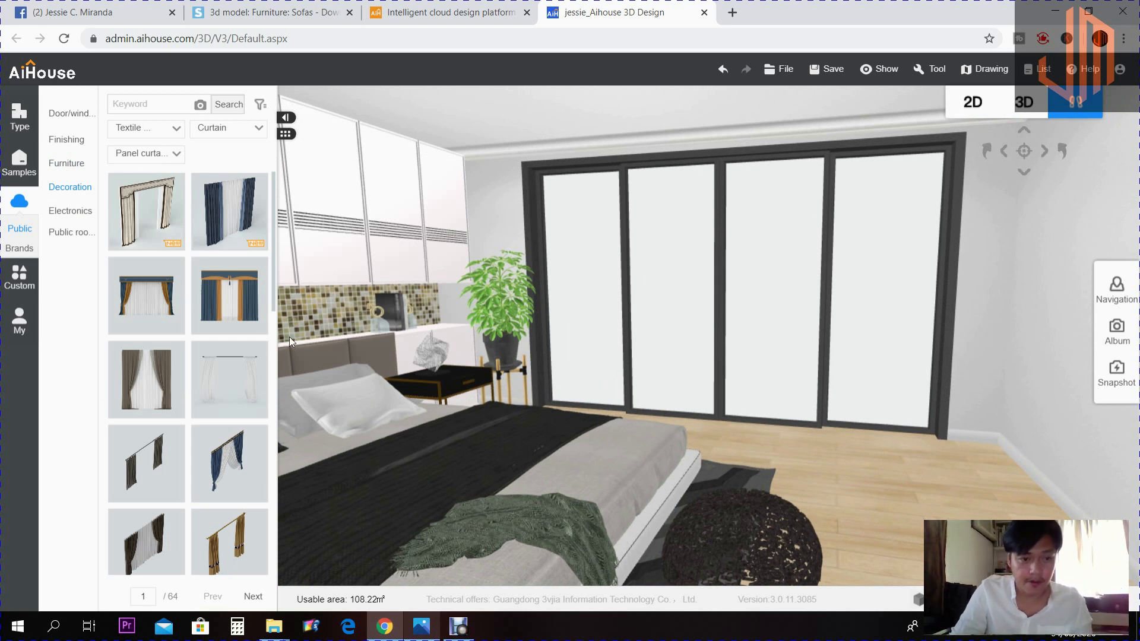
{"action": "scroll", "coordinate": [240, 433], "scroll_direction": "down", "scroll_amount": 5}
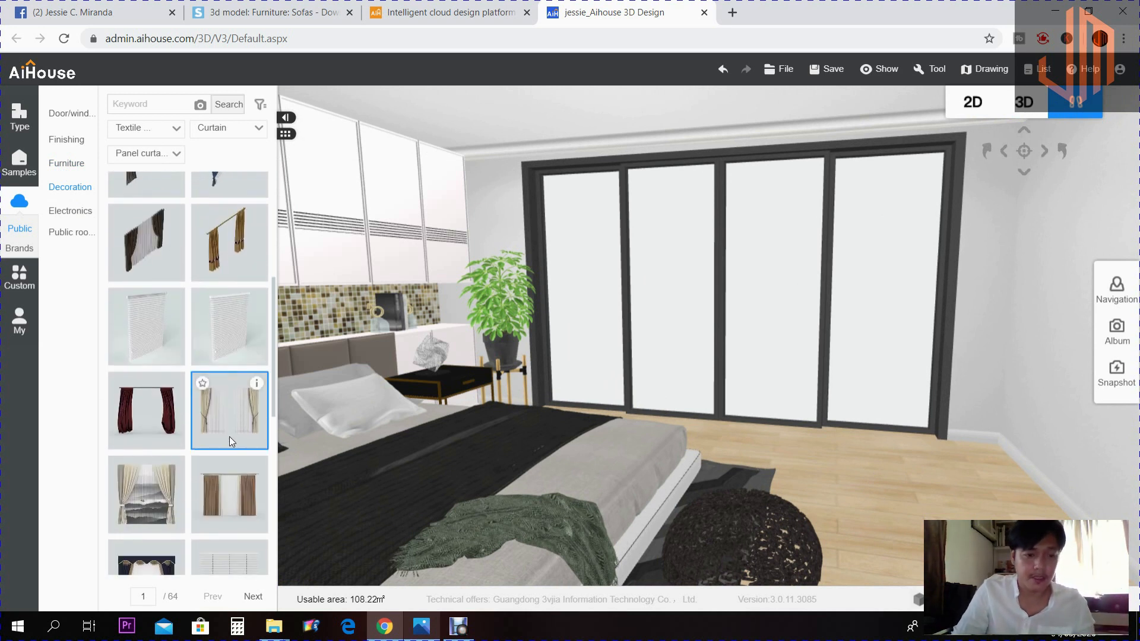
{"action": "scroll", "coordinate": [229, 436], "scroll_direction": "down", "scroll_amount": 4}
{"action": "left_click_drag", "start_coordinate": [163, 397], "coordinate": [608, 349]}
Turn the view to the window and narrow the curtain from its left side.
{"action": "left_click_drag", "start_coordinate": [842, 482], "coordinate": [817, 475]}
{"action": "left_click_drag", "start_coordinate": [671, 394], "coordinate": [612, 334]}
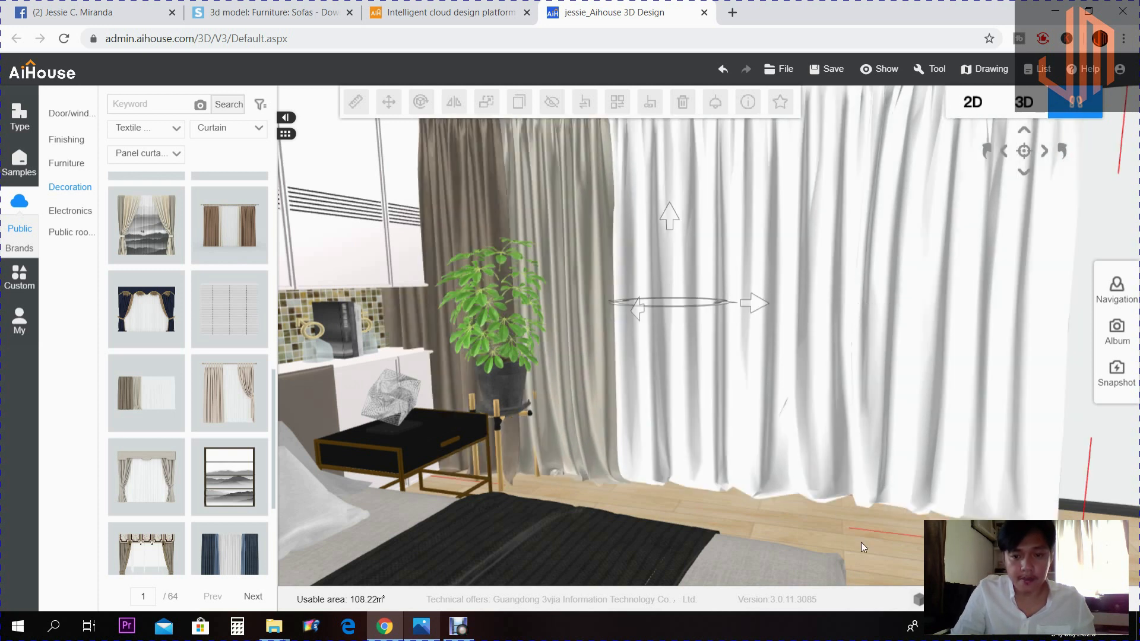
{"action": "left_click_drag", "start_coordinate": [861, 543], "coordinate": [778, 443]}
{"action": "scroll", "coordinate": [778, 443], "scroll_direction": "down", "scroll_amount": 3}
{"action": "scroll", "coordinate": [823, 495], "scroll_direction": "up", "scroll_amount": 2}
{"action": "left_click_drag", "start_coordinate": [857, 544], "coordinate": [741, 467]}
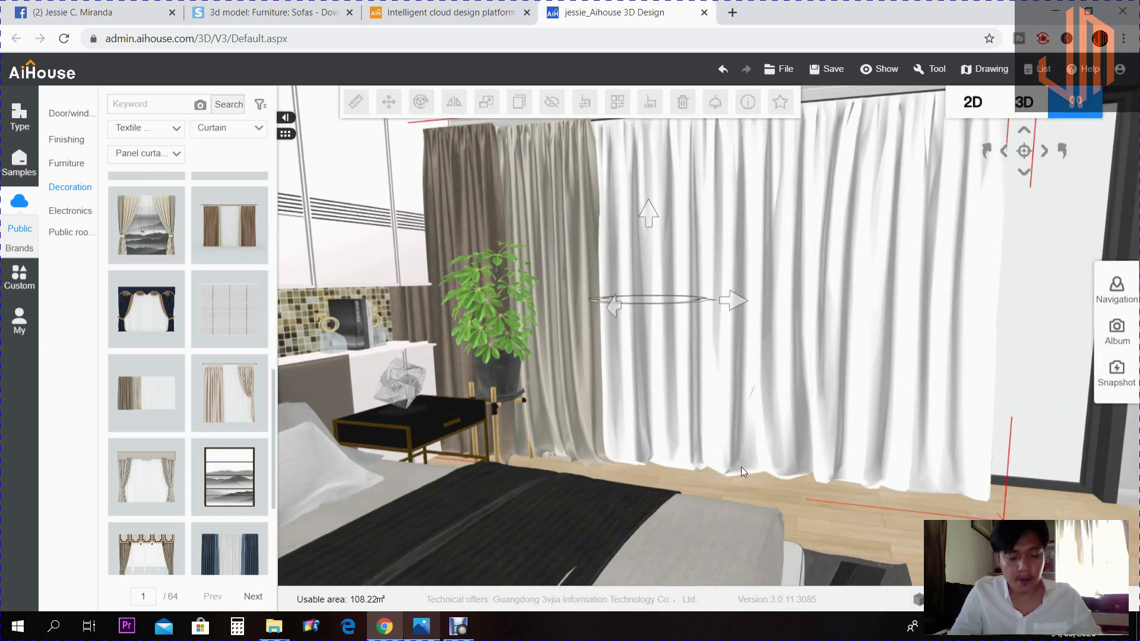
{"action": "mouse_move", "coordinate": [614, 316]}
{"action": "left_mouse_down"}
{"action": "mouse_move", "coordinate": [631, 311]}
{"action": "mouse_move", "coordinate": [622, 328]}
{"action": "left_mouse_up"}
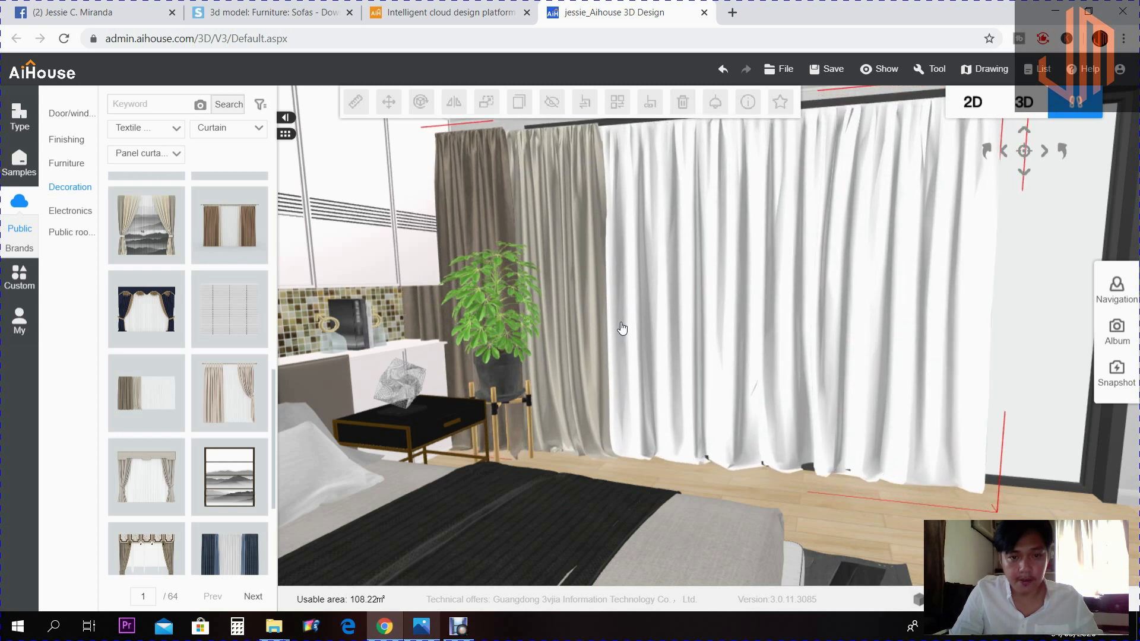
{"action": "left_click", "coordinate": [885, 550]}
{"action": "left_click_drag", "start_coordinate": [885, 549], "coordinate": [893, 511]}
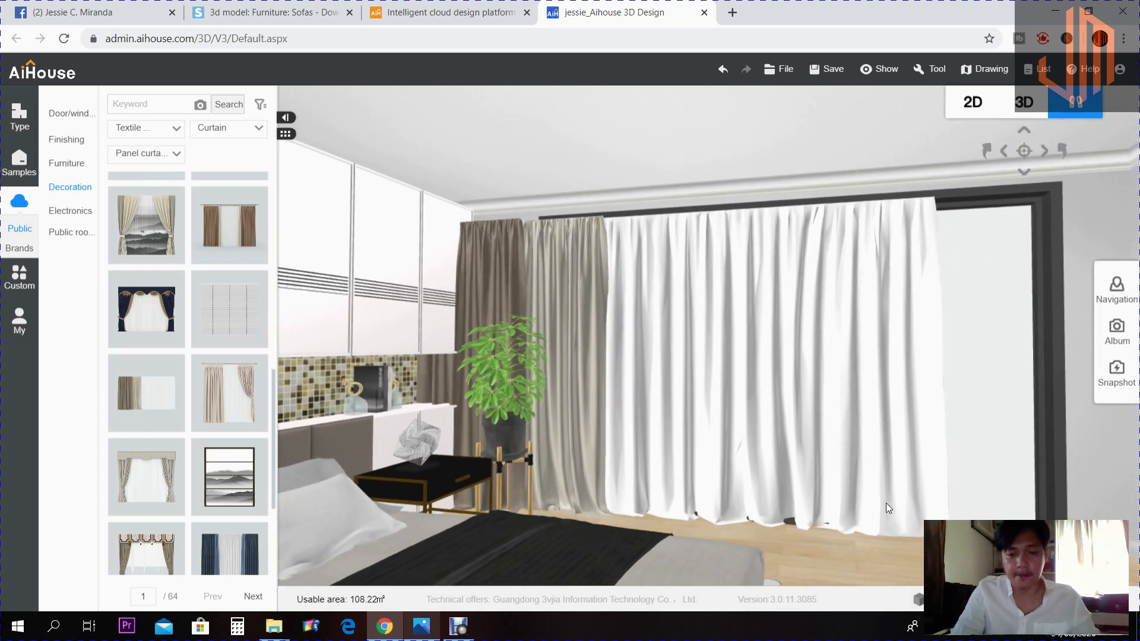
Narrow the curtain to 2050 wide and raise it up to the ceiling.
{"action": "left_click", "coordinate": [614, 398]}
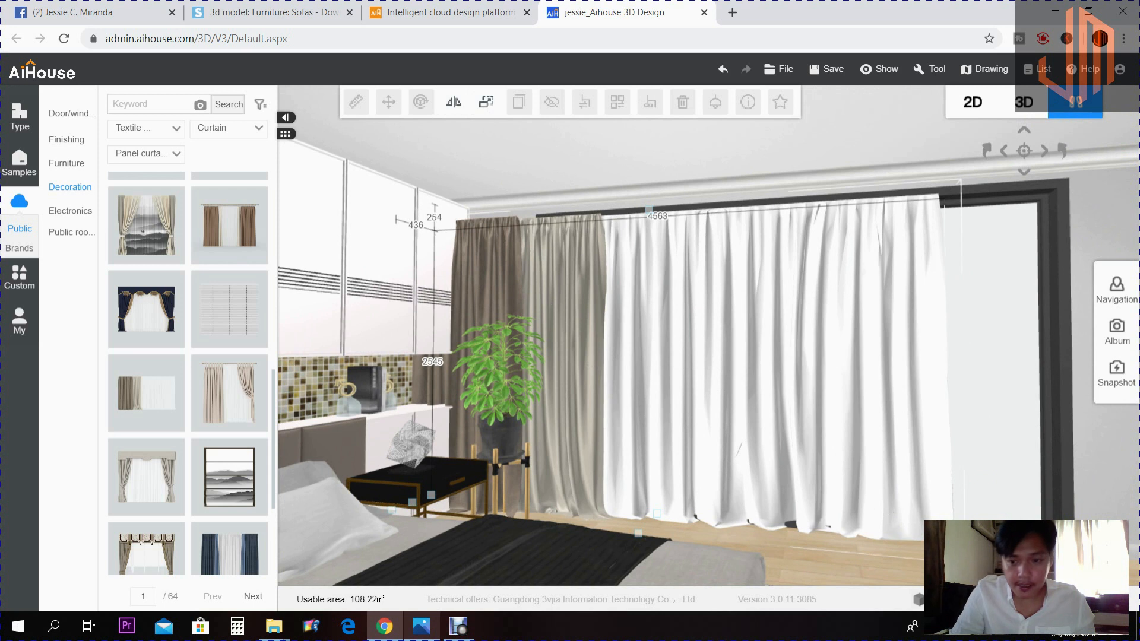
{"action": "left_click_drag", "start_coordinate": [957, 563], "coordinate": [619, 535]}
{"action": "scroll", "coordinate": [624, 537], "scroll_direction": "up", "scroll_amount": 2}
{"action": "left_click_drag", "start_coordinate": [808, 599], "coordinate": [789, 448]}
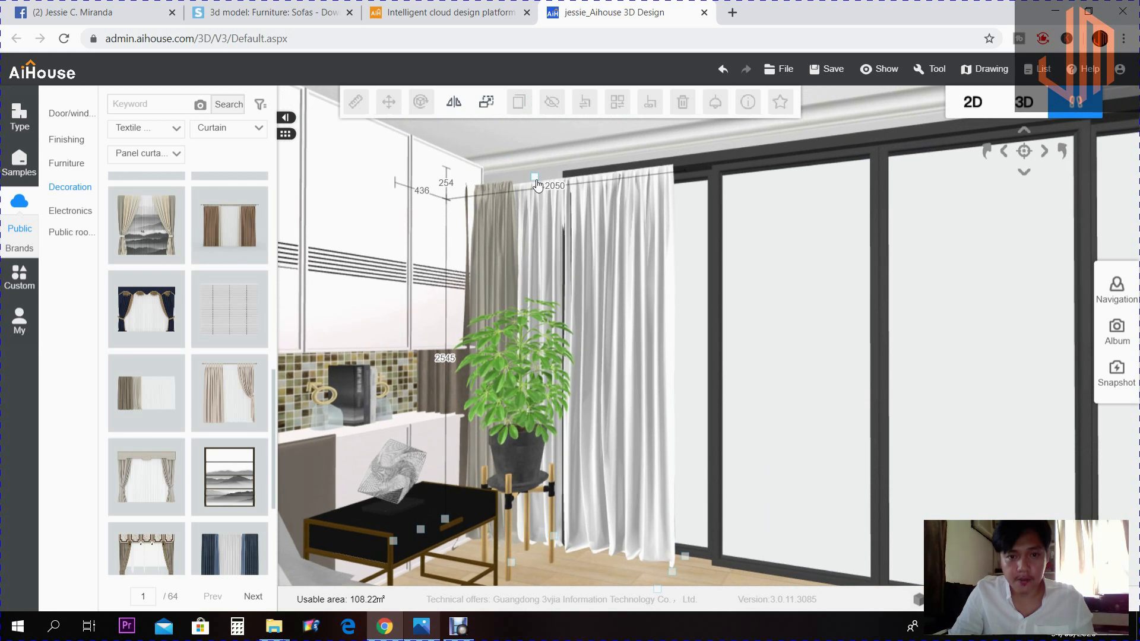
{"action": "left_click_drag", "start_coordinate": [535, 180], "coordinate": [546, 106]}
Slide the curtain rightward to sit at the window's left edge.
{"action": "left_click_drag", "start_coordinate": [658, 244], "coordinate": [600, 297]}
{"action": "left_click_drag", "start_coordinate": [780, 382], "coordinate": [662, 504]}
{"action": "left_click", "coordinate": [759, 509]}
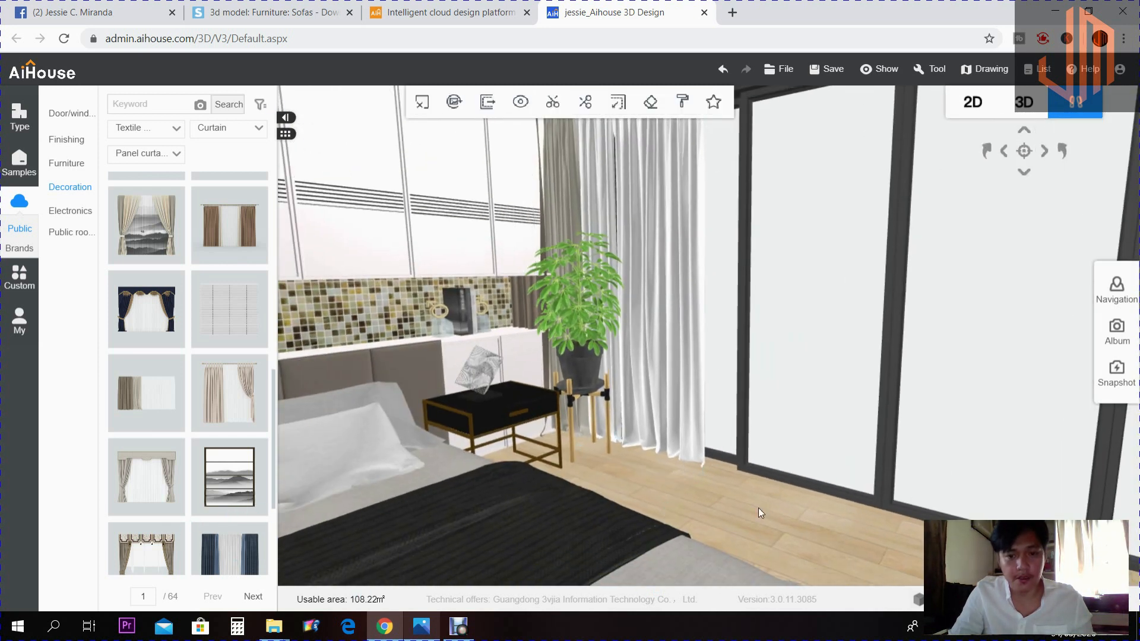
{"action": "left_click", "coordinate": [653, 373]}
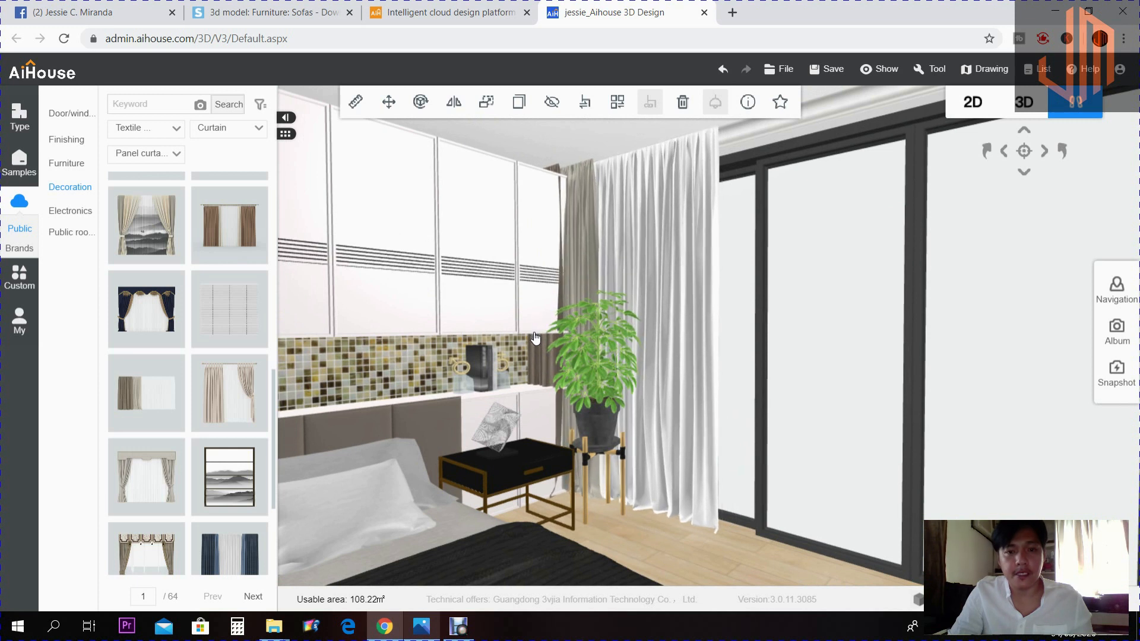
{"action": "left_click_drag", "start_coordinate": [683, 340], "coordinate": [767, 378]}
{"action": "left_click_drag", "start_coordinate": [682, 555], "coordinate": [569, 451]}
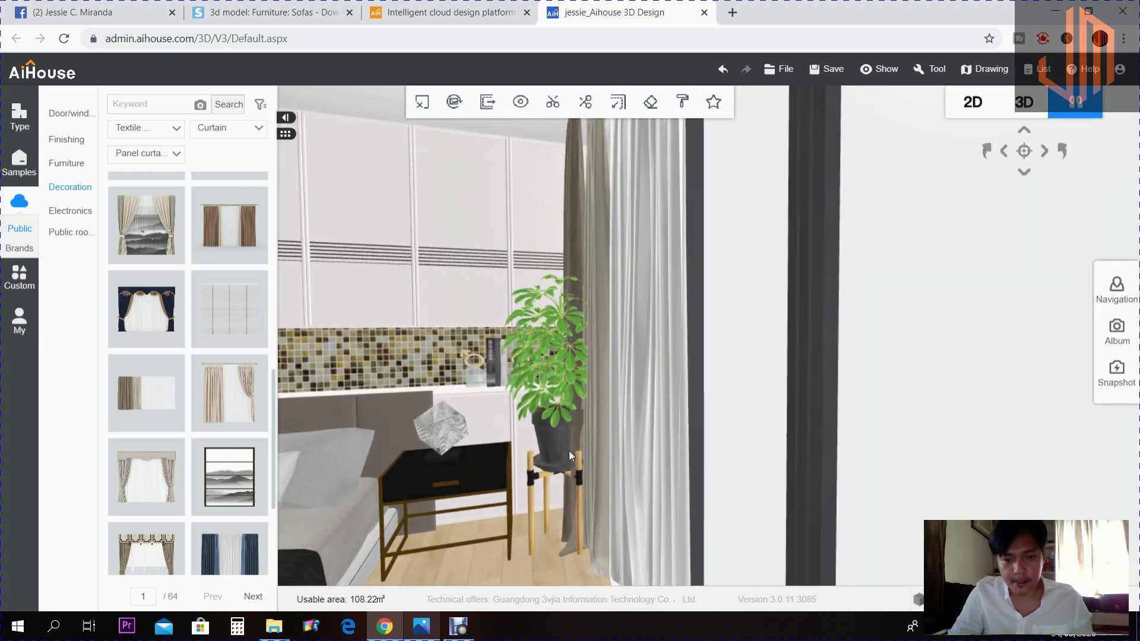
Nudge the potted plant slightly left, then reselect the curtain.
{"action": "left_click", "coordinate": [565, 442]}
{"action": "left_click_drag", "start_coordinate": [462, 422], "coordinate": [452, 423]}
{"action": "left_click", "coordinate": [495, 570]}
{"action": "left_click_drag", "start_coordinate": [599, 539], "coordinate": [757, 341]}
{"action": "scroll", "coordinate": [757, 341], "scroll_direction": "up", "scroll_amount": 2}
{"action": "left_click", "coordinate": [715, 342]}
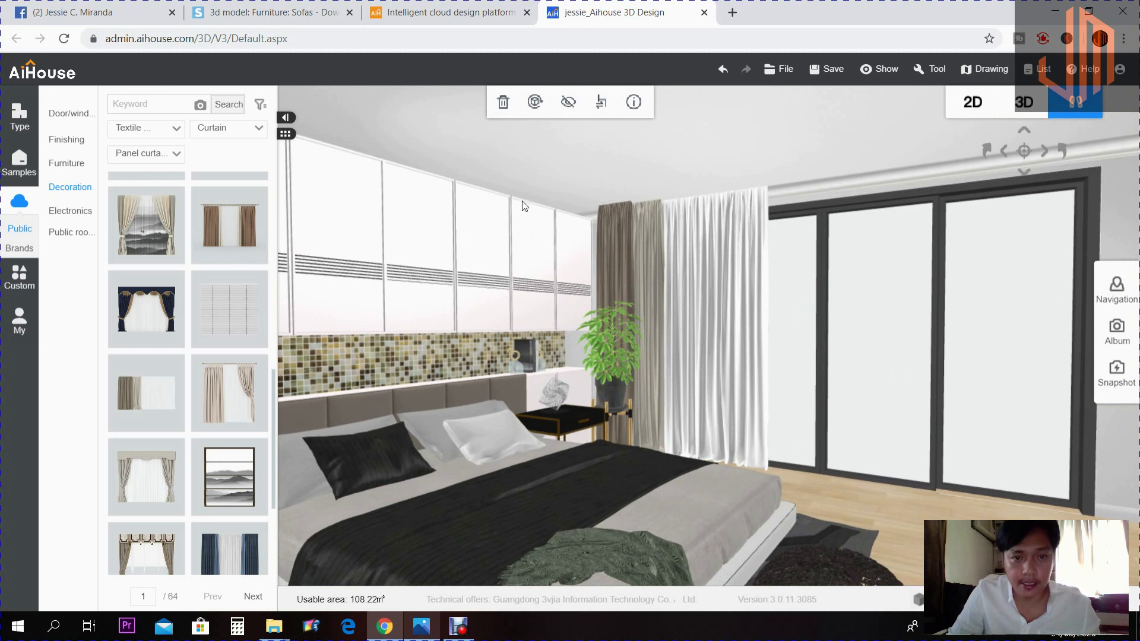
Narrow the curtain to 976 wide and save the design with Ctrl+S.
{"action": "left_click", "coordinate": [626, 205]}
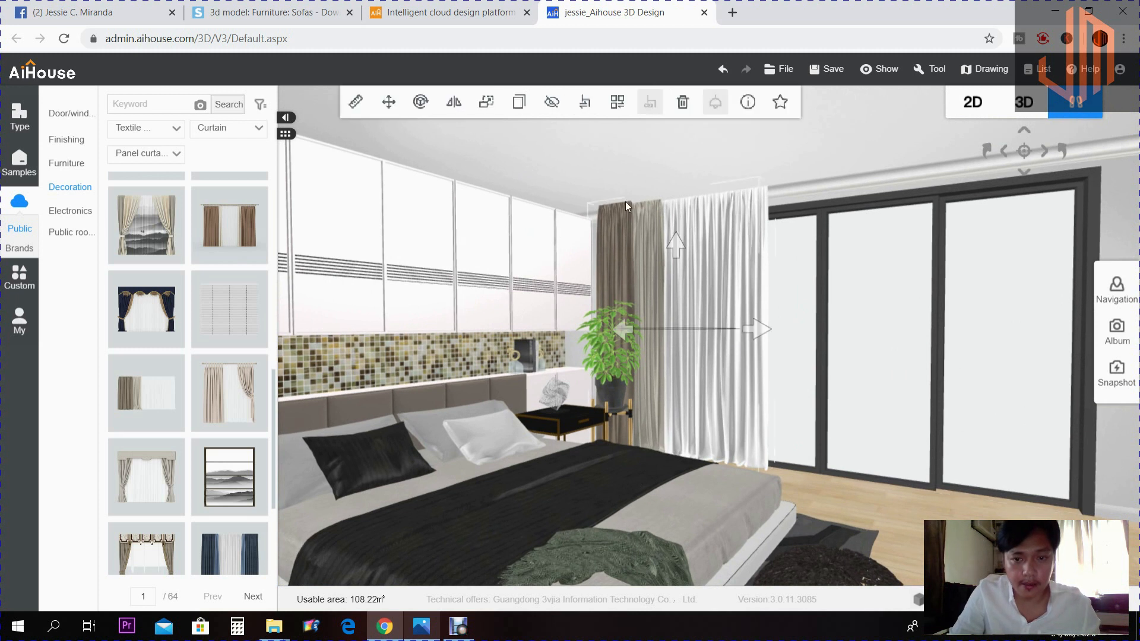
{"action": "left_click", "coordinate": [491, 110]}
{"action": "left_click_drag", "start_coordinate": [767, 475], "coordinate": [715, 460]}
{"action": "key", "text": "ctrl+s"}
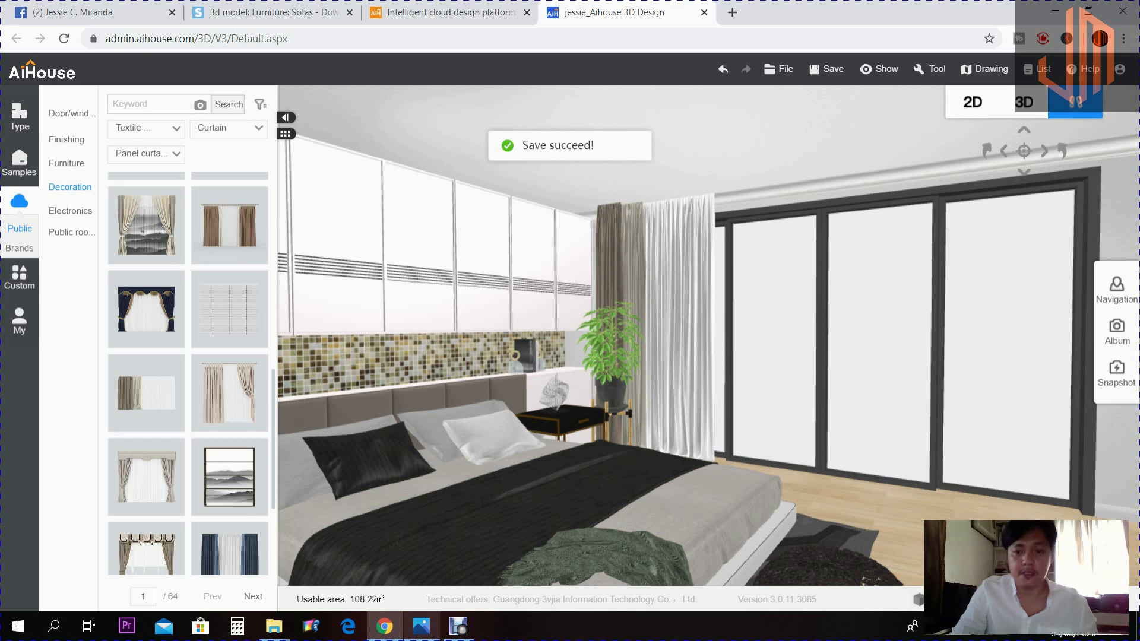
Duplicate and mirror the curtain, moving the copy to the window's right side.
{"action": "left_click", "coordinate": [942, 441]}
{"action": "scroll", "coordinate": [942, 441], "scroll_direction": "down", "scroll_amount": 4}
{"action": "scroll", "coordinate": [942, 454], "scroll_direction": "up", "scroll_amount": 4}
{"action": "left_click_drag", "start_coordinate": [804, 440], "coordinate": [854, 438]}
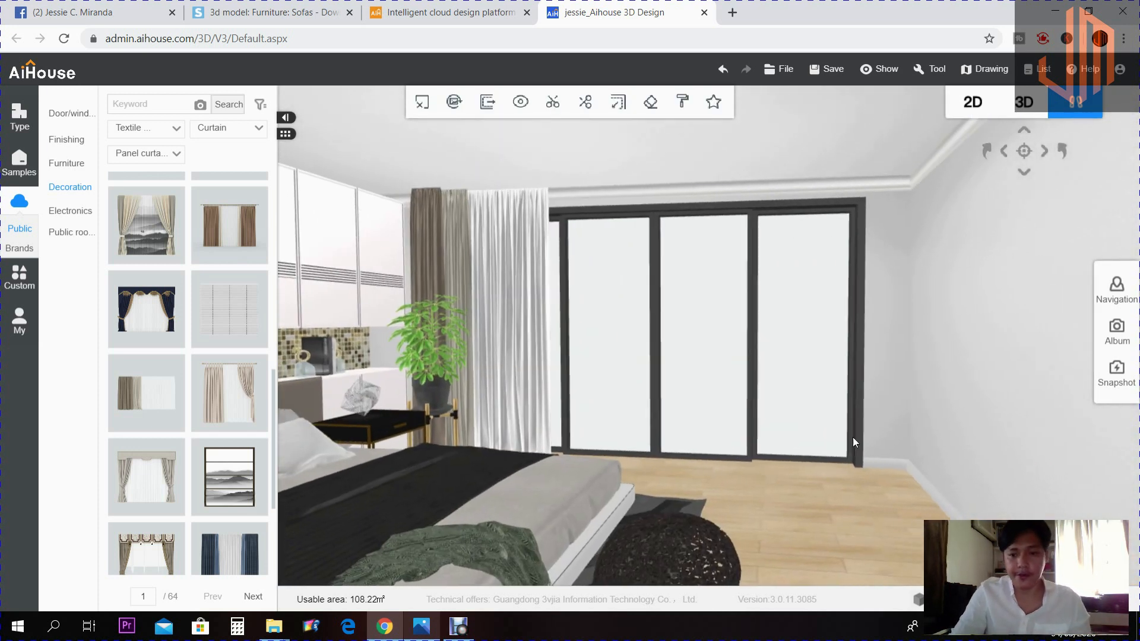
{"action": "scroll", "coordinate": [832, 451], "scroll_direction": "up", "scroll_amount": 2}
{"action": "left_click", "coordinate": [467, 275]}
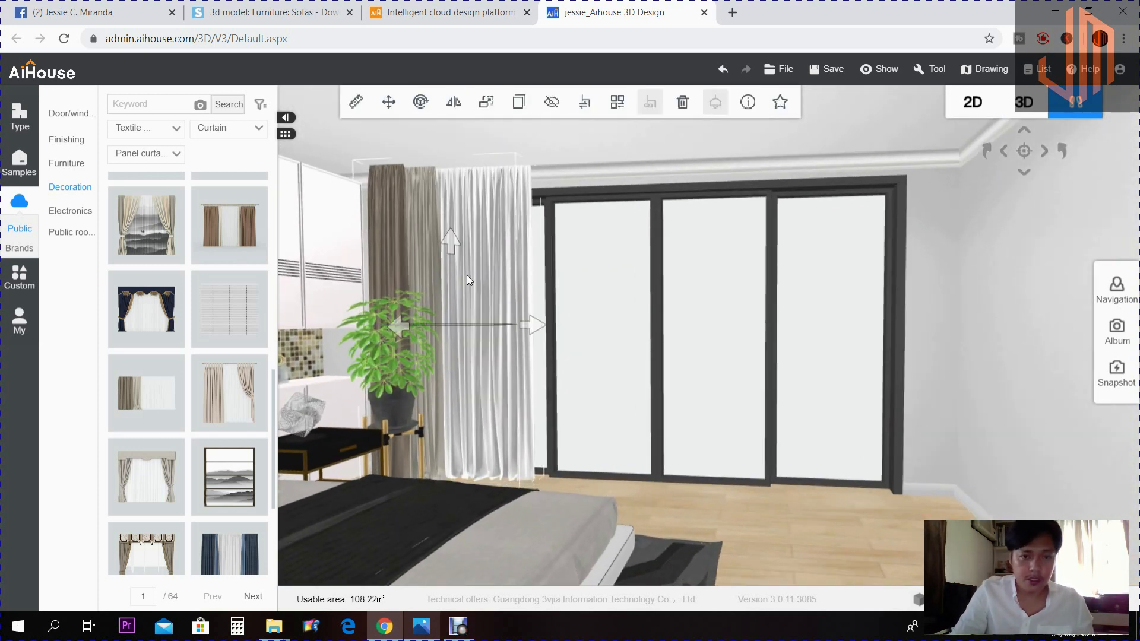
{"action": "left_click", "coordinate": [521, 110]}
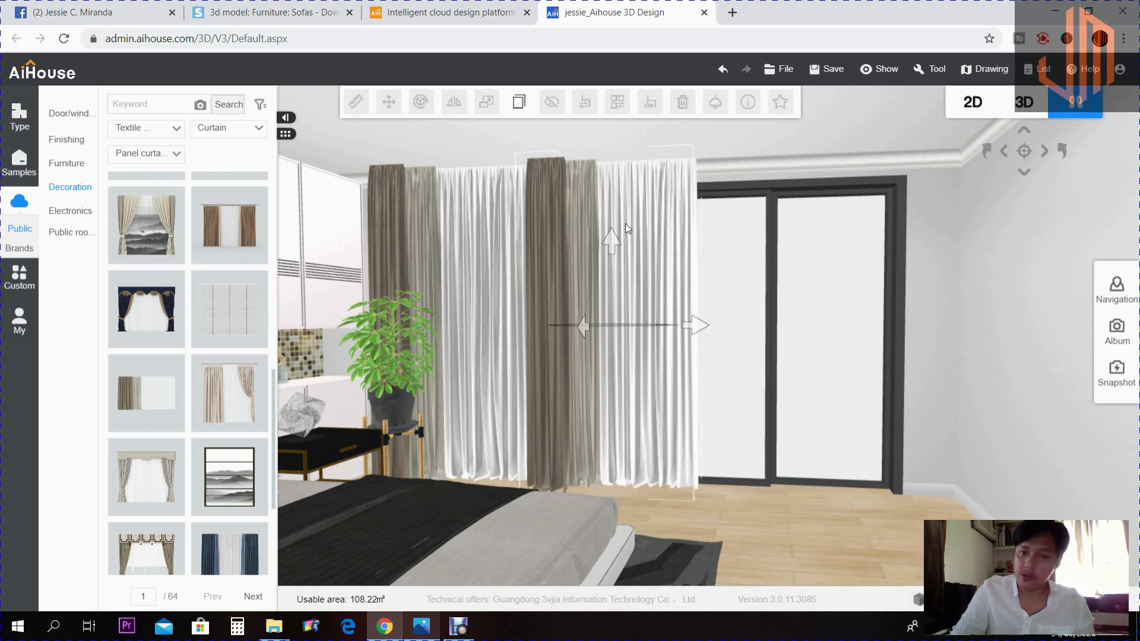
{"action": "left_click", "coordinate": [451, 107]}
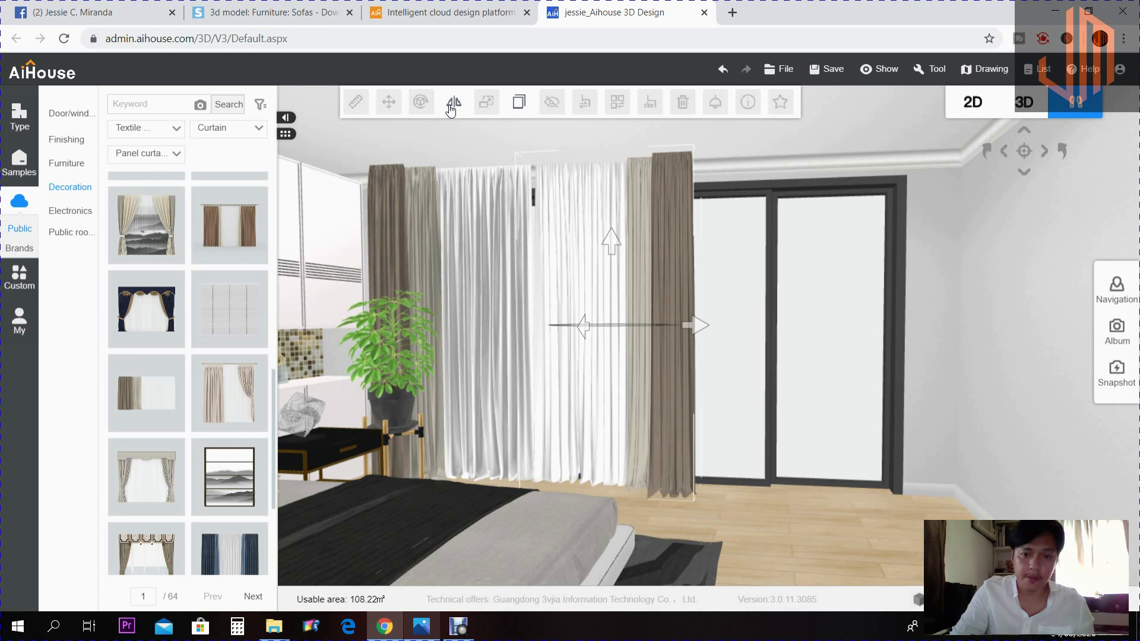
{"action": "left_click_drag", "start_coordinate": [693, 330], "coordinate": [954, 354]}
Pull back and orbit the view to inspect the whole bedroom.
{"action": "left_click", "coordinate": [771, 532]}
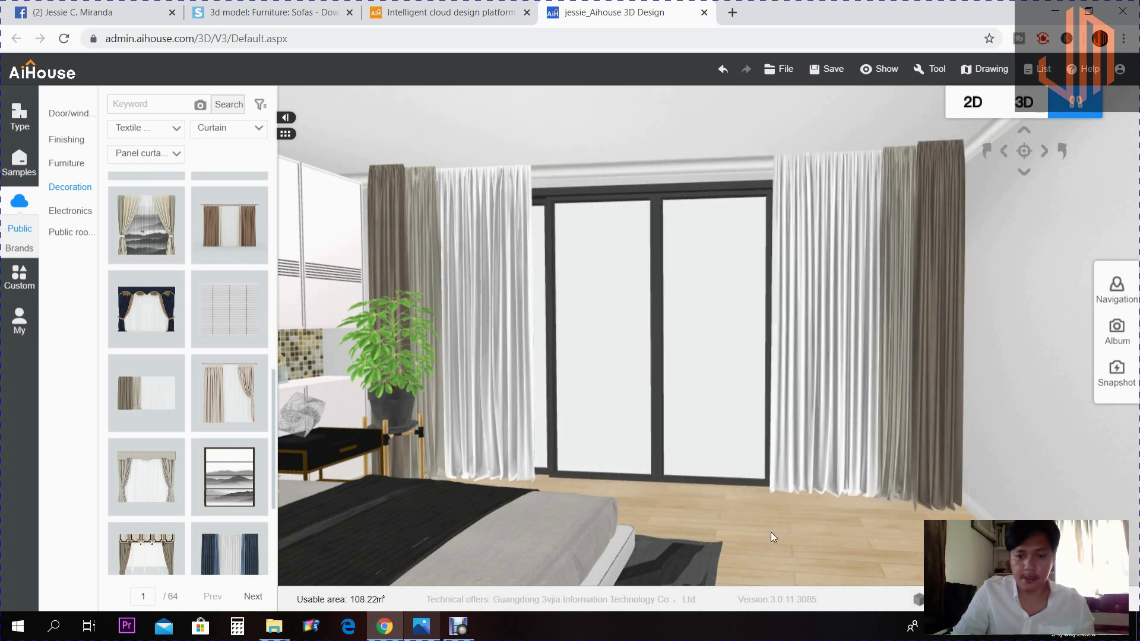
{"action": "left_click_drag", "start_coordinate": [771, 532], "coordinate": [740, 305]}
{"action": "scroll", "coordinate": [740, 305], "scroll_direction": "down", "scroll_amount": 5}
{"action": "scroll", "coordinate": [730, 351], "scroll_direction": "up", "scroll_amount": 5}
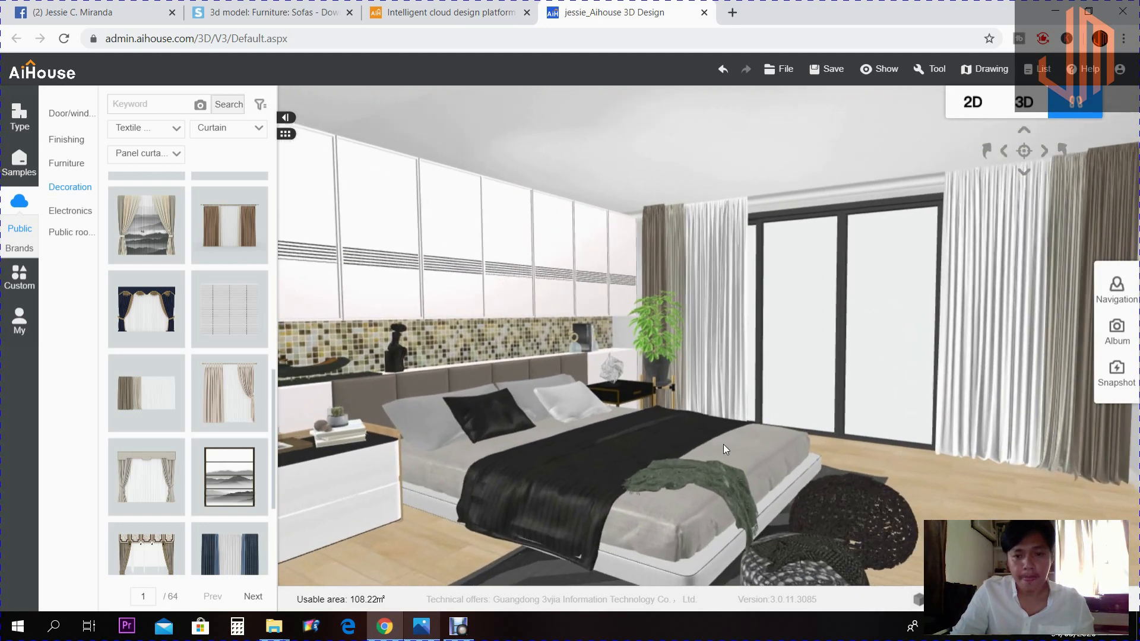
{"action": "left_click_drag", "start_coordinate": [842, 474], "coordinate": [899, 511]}
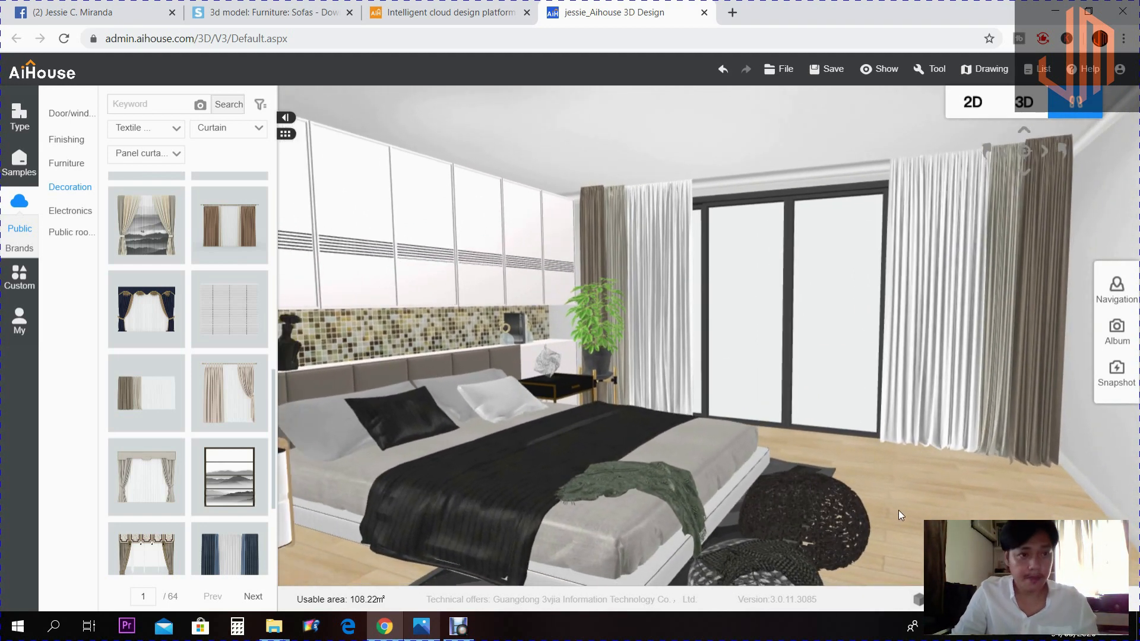
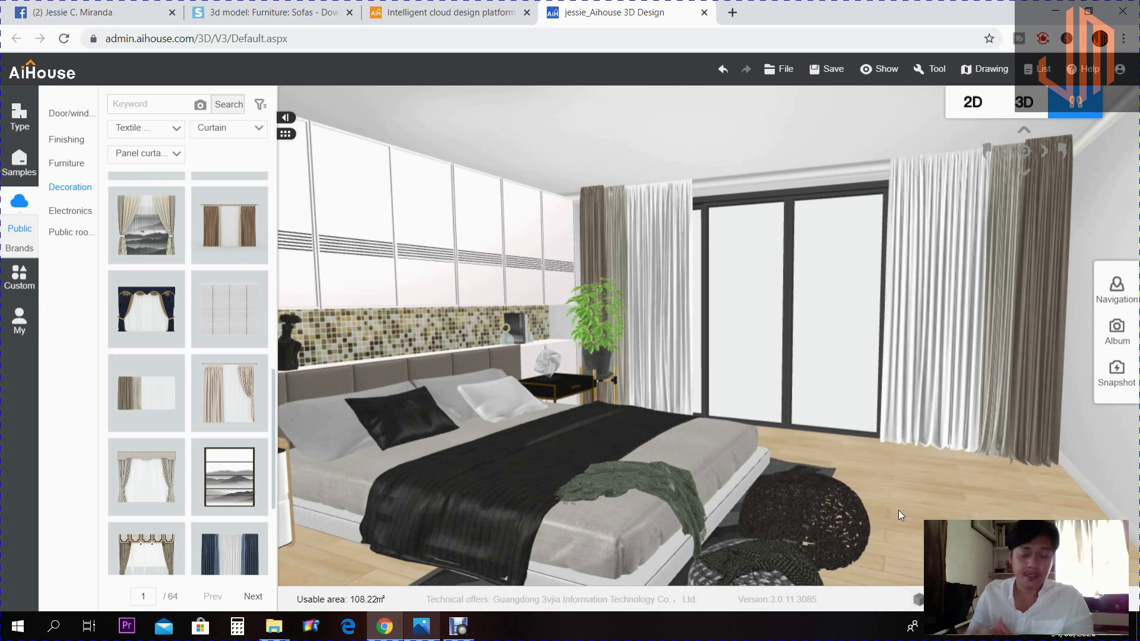
Orbit around the bedroom window wall and load the Door/window catalogue of rectangular windows.
{"action": "left_click_drag", "start_coordinate": [943, 460], "coordinate": [751, 547]}
{"action": "left_click_drag", "start_coordinate": [617, 399], "coordinate": [649, 272]}
{"action": "left_click_drag", "start_coordinate": [821, 330], "coordinate": [858, 376]}
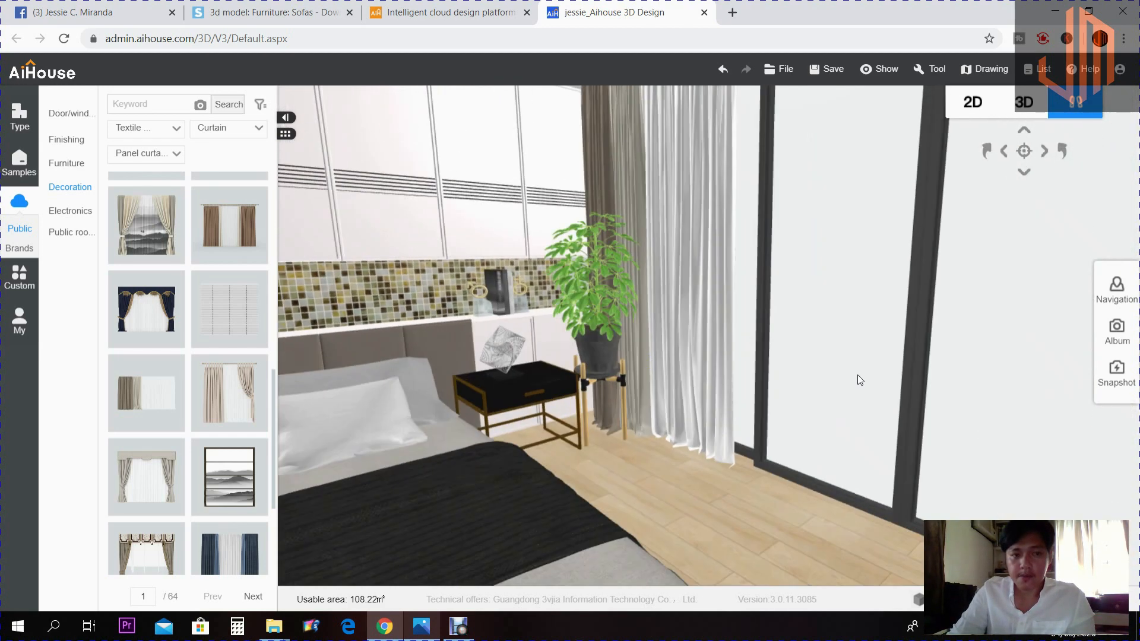
{"action": "left_click", "coordinate": [78, 118]}
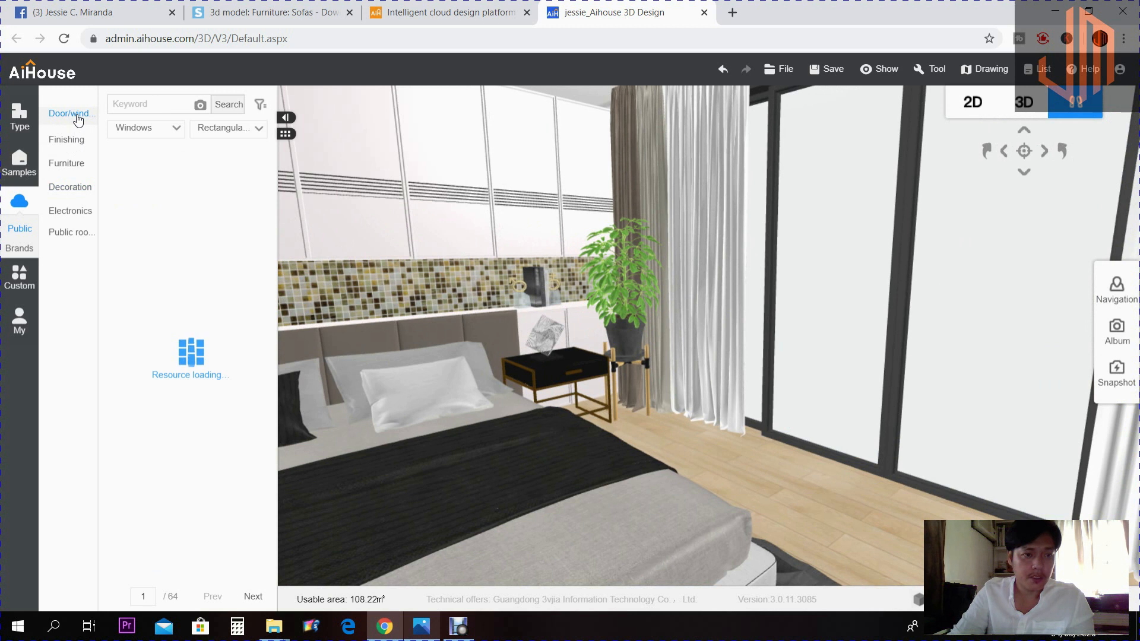
Filter the window catalogue to Balcony models and pick a balcony.
{"action": "left_click", "coordinate": [244, 138]}
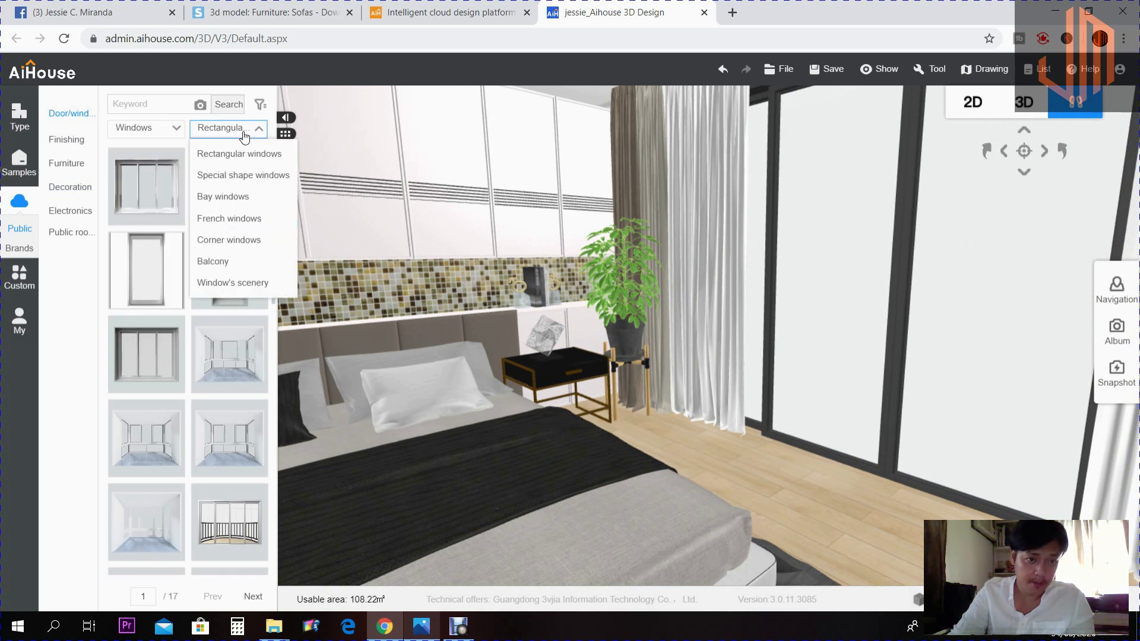
{"action": "left_click", "coordinate": [227, 264]}
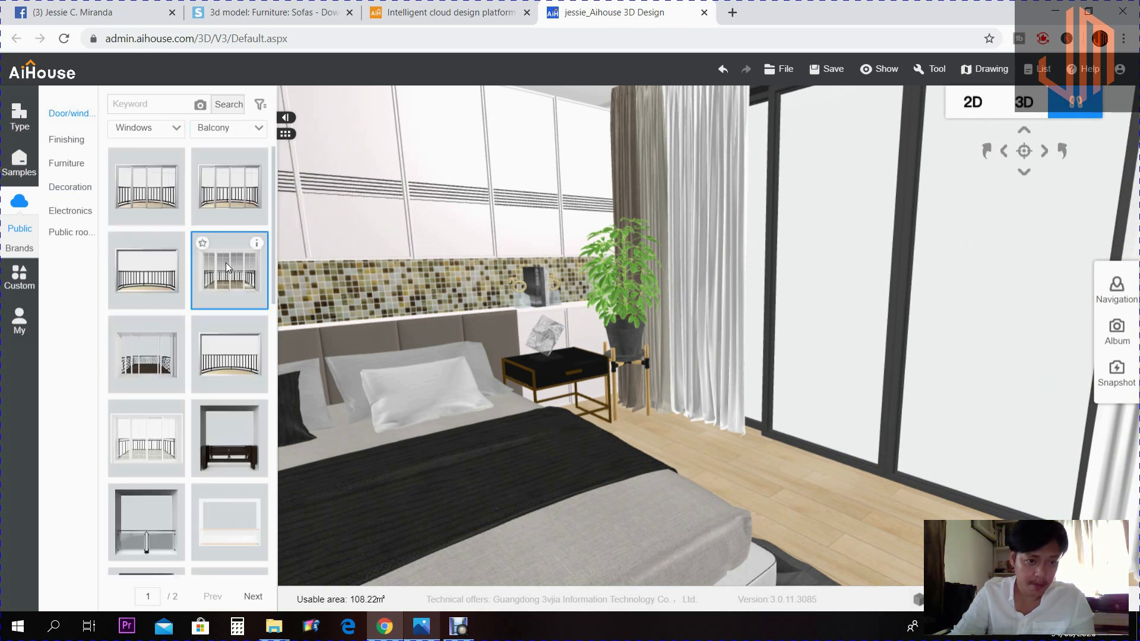
{"action": "mouse_move", "coordinate": [177, 421]}
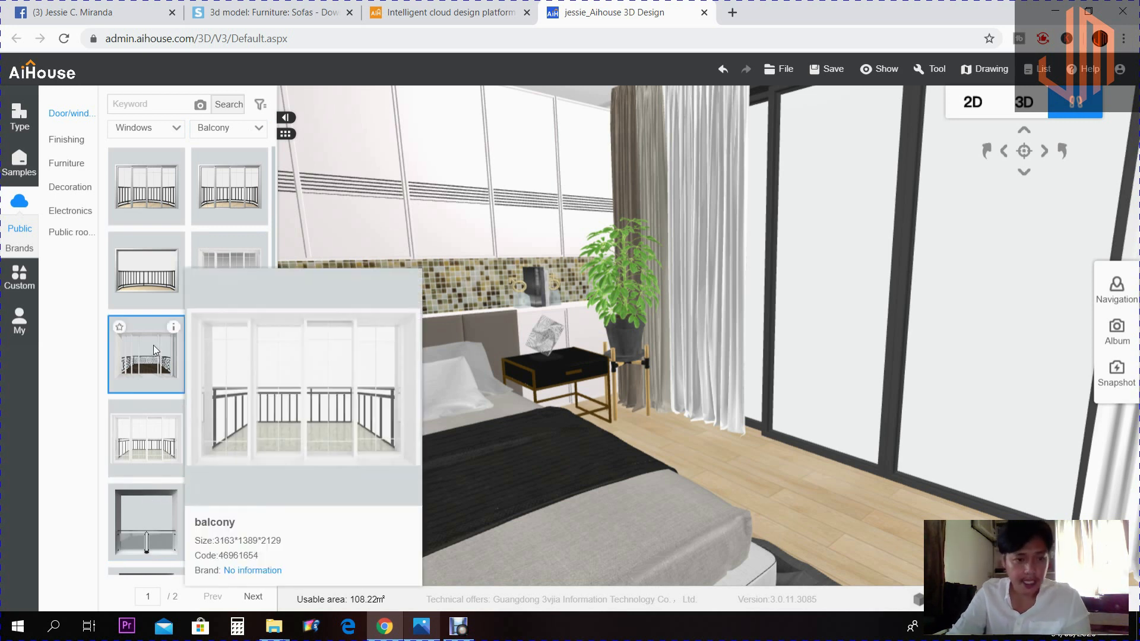
{"action": "scroll", "coordinate": [184, 309], "scroll_direction": "down", "scroll_amount": 2}
{"action": "scroll", "coordinate": [209, 339], "scroll_direction": "up", "scroll_amount": 3}
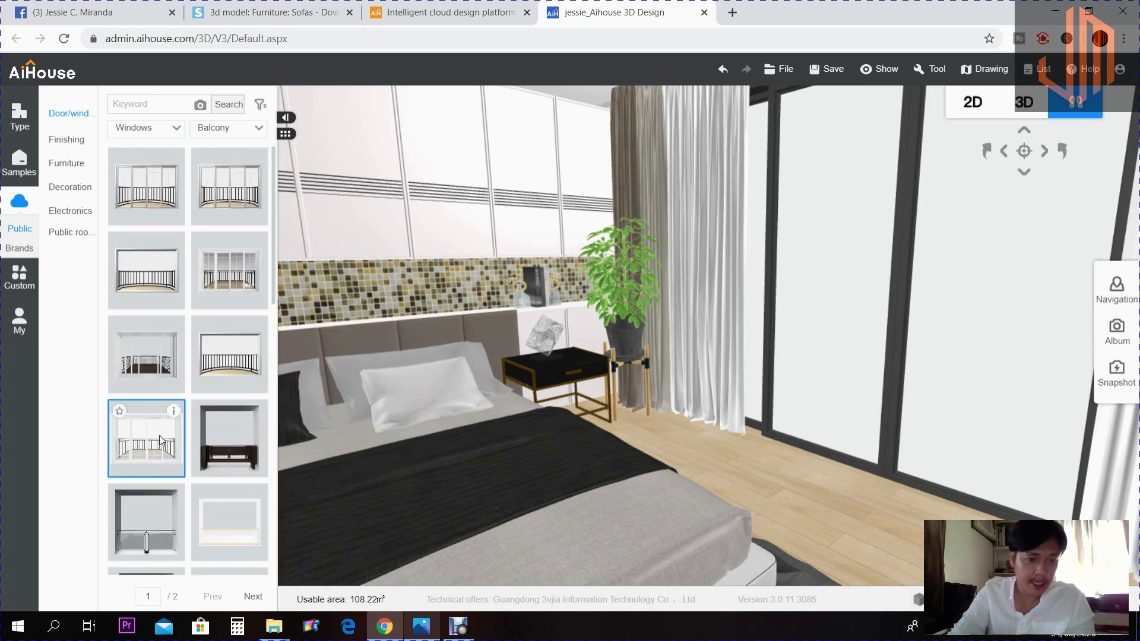
{"action": "left_click", "coordinate": [147, 443]}
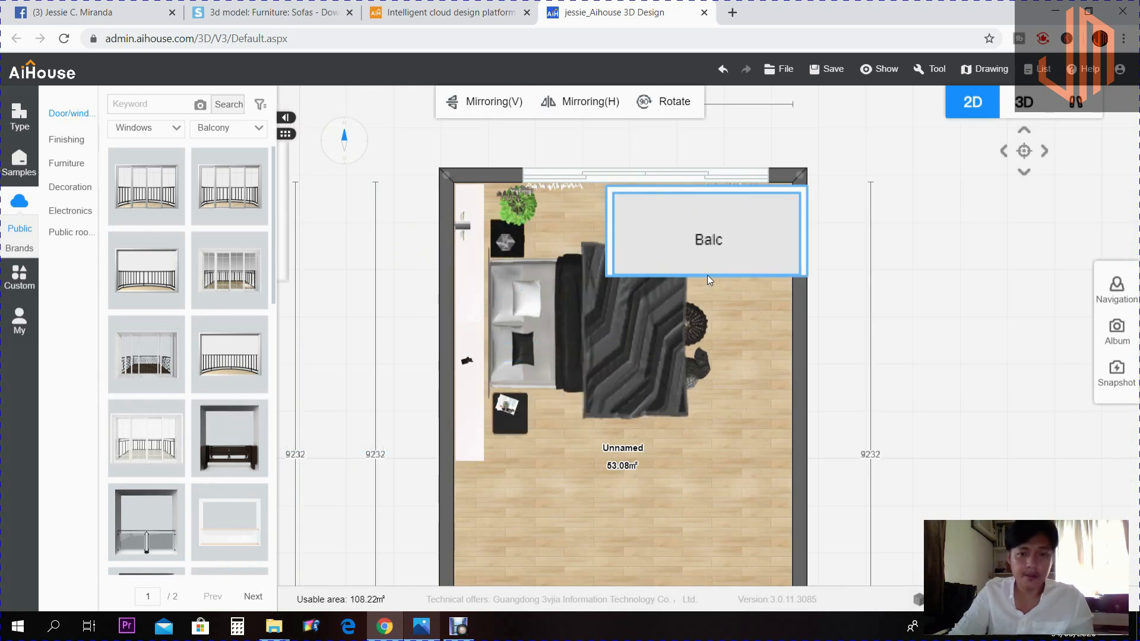
Place the balcony on the bedroom's top wall, widen it, and switch to walk view.
{"action": "left_click", "coordinate": [625, 277]}
{"action": "scroll", "coordinate": [523, 154], "scroll_direction": "up", "scroll_amount": 3}
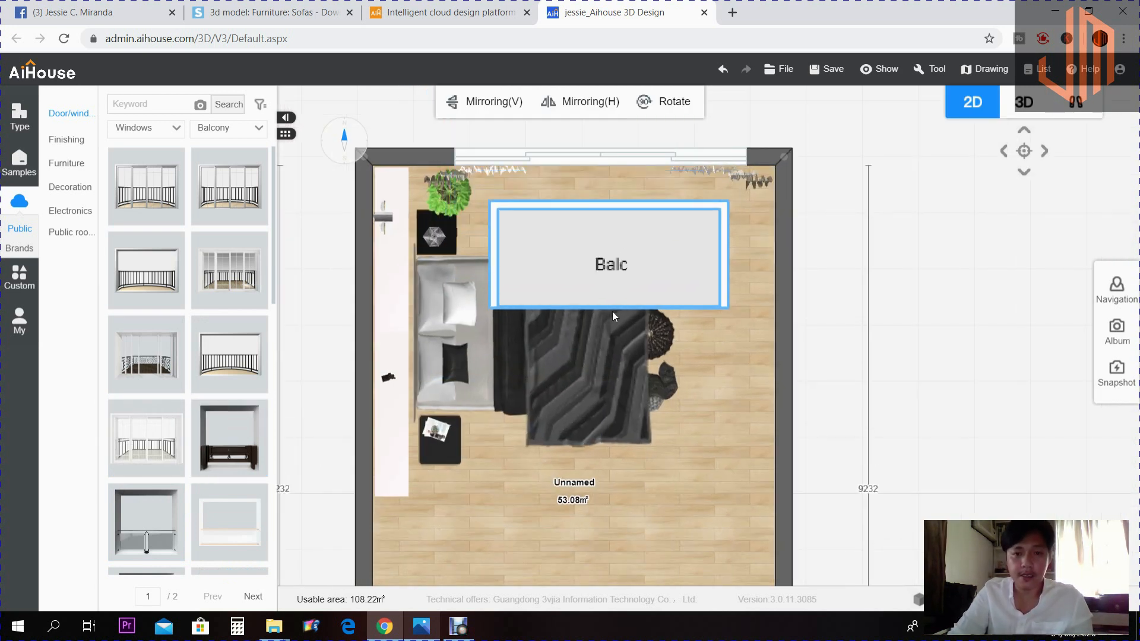
{"action": "scroll", "coordinate": [613, 312], "scroll_direction": "down", "scroll_amount": 3}
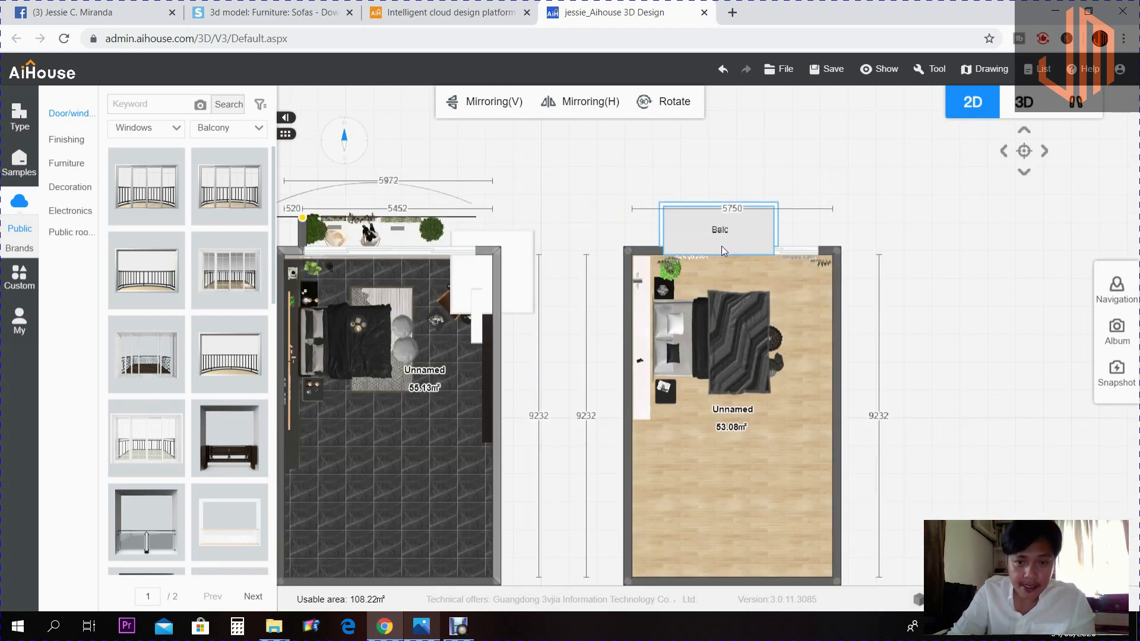
{"action": "left_click", "coordinate": [708, 244]}
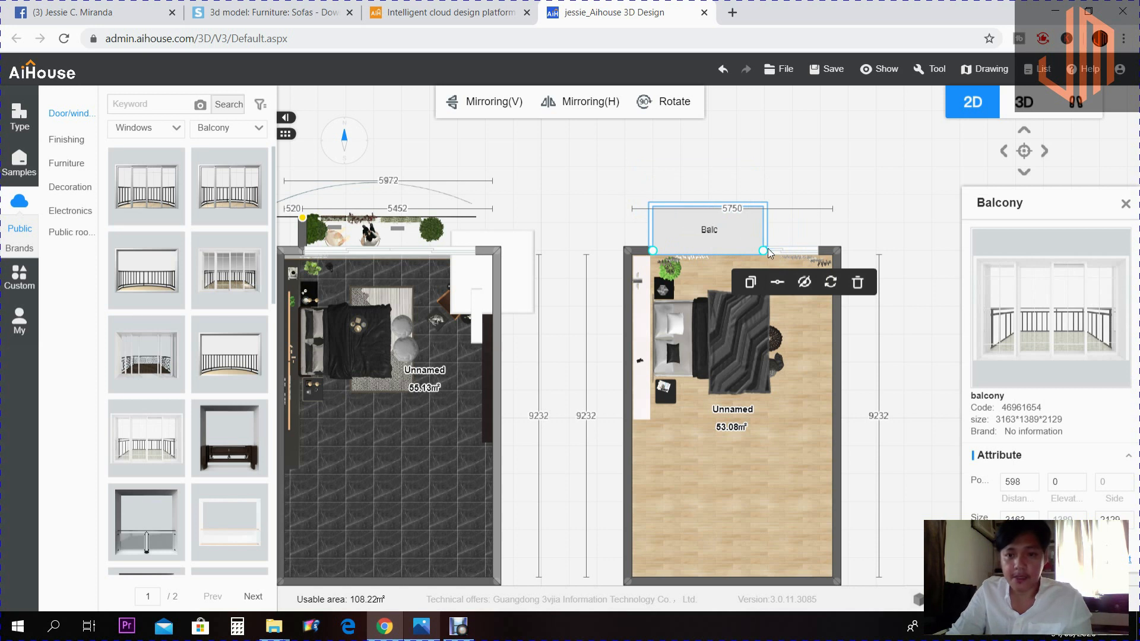
{"action": "left_click_drag", "start_coordinate": [766, 250], "coordinate": [826, 250]}
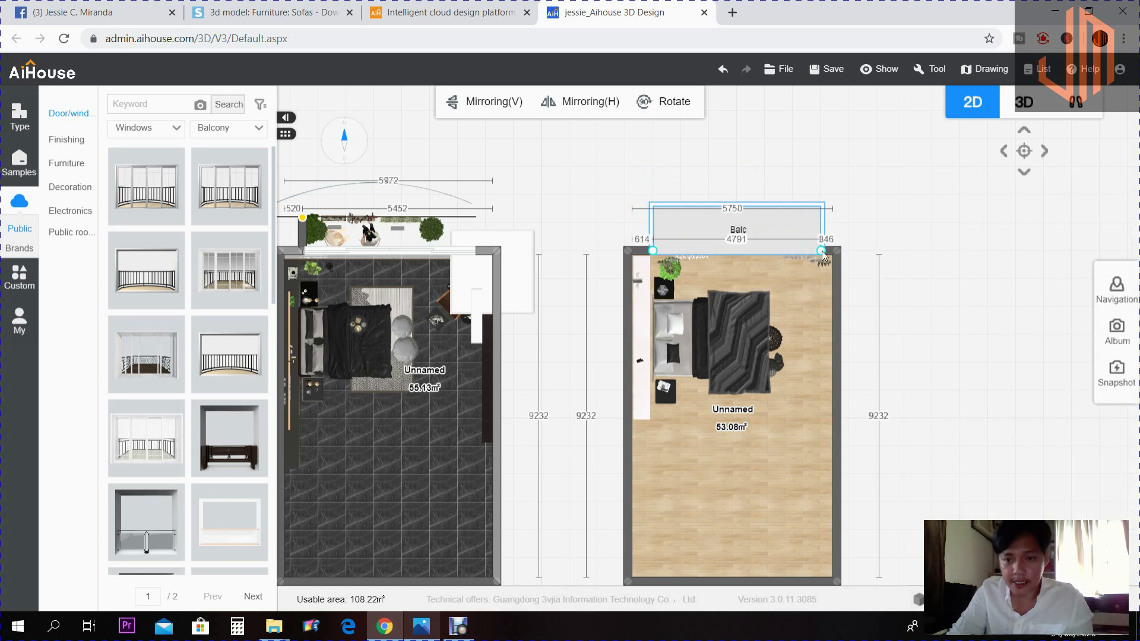
{"action": "left_click", "coordinate": [1076, 102]}
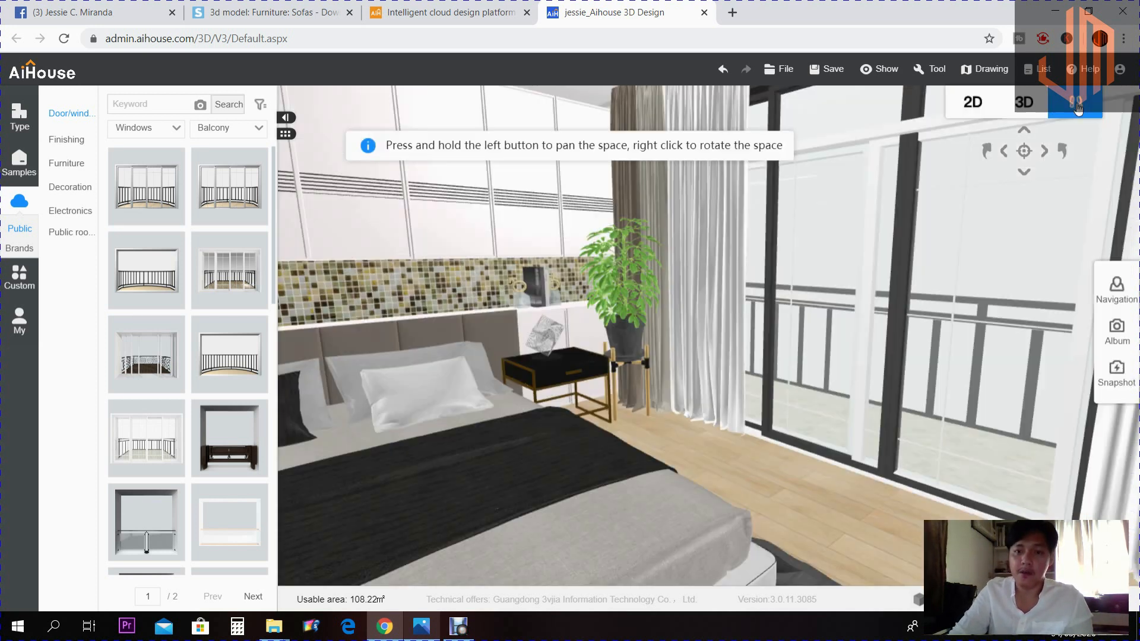
Turn toward the bed and balcony door and take a new view snapshot.
{"action": "left_click_drag", "start_coordinate": [761, 459], "coordinate": [889, 414]}
{"action": "left_click", "coordinate": [922, 439]}
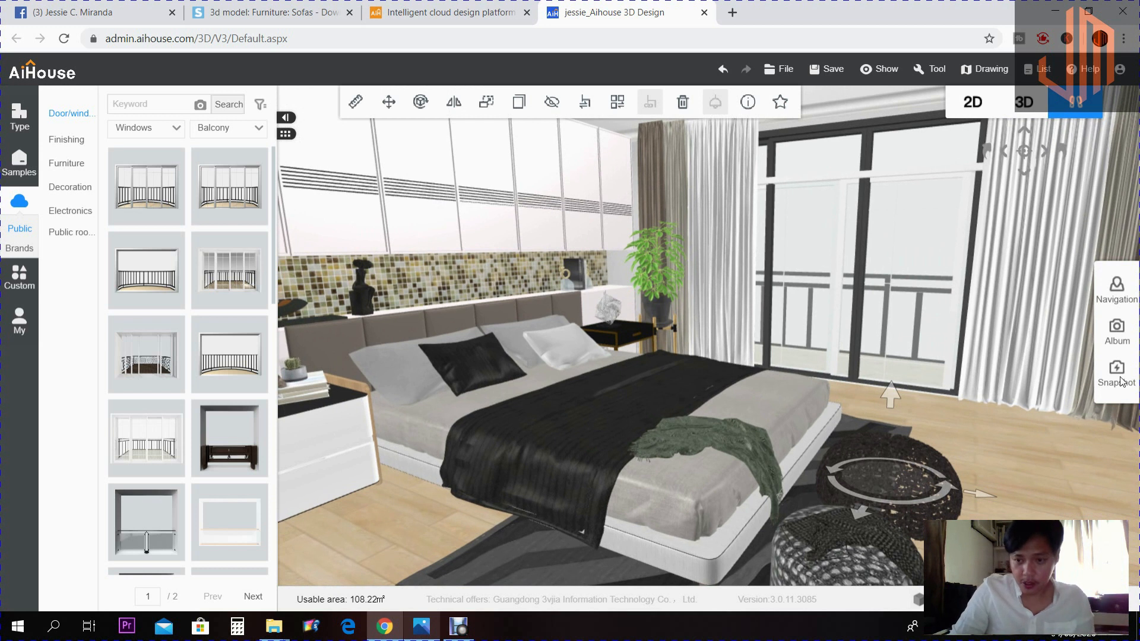
{"action": "left_click", "coordinate": [1058, 437]}
{"action": "left_click", "coordinate": [1116, 373]}
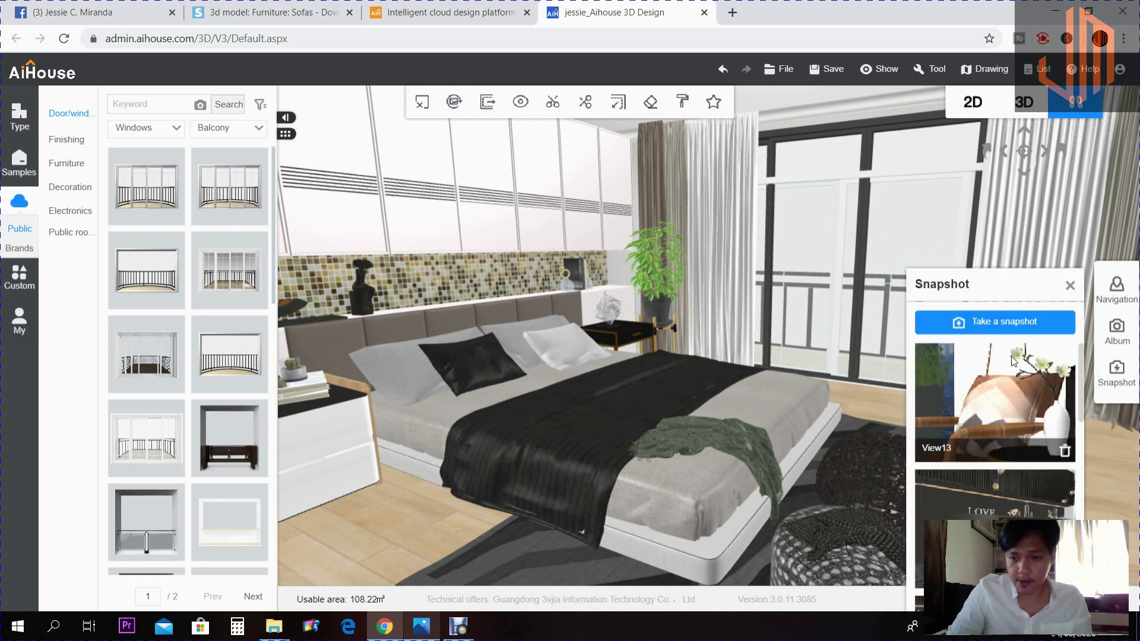
{"action": "left_click", "coordinate": [1017, 332]}
{"action": "left_click", "coordinate": [1070, 286]}
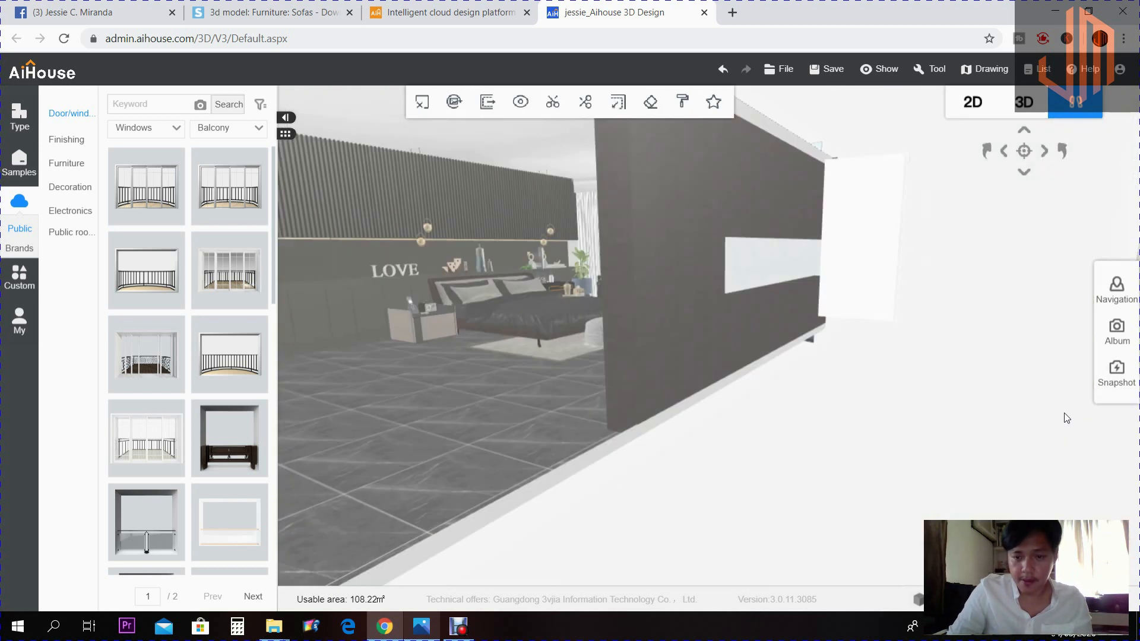
Jump to View14, look out onto the balcony, then compare with reference a.jpg.
{"action": "left_click", "coordinate": [1116, 373]}
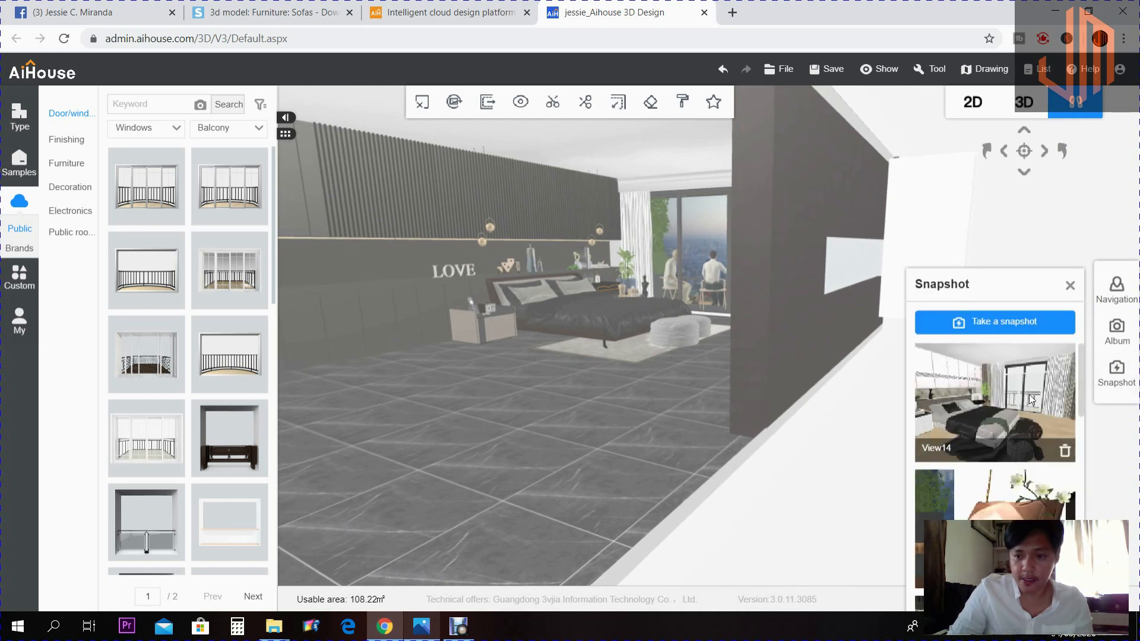
{"action": "left_click", "coordinate": [1031, 401]}
{"action": "left_click", "coordinate": [1071, 285]}
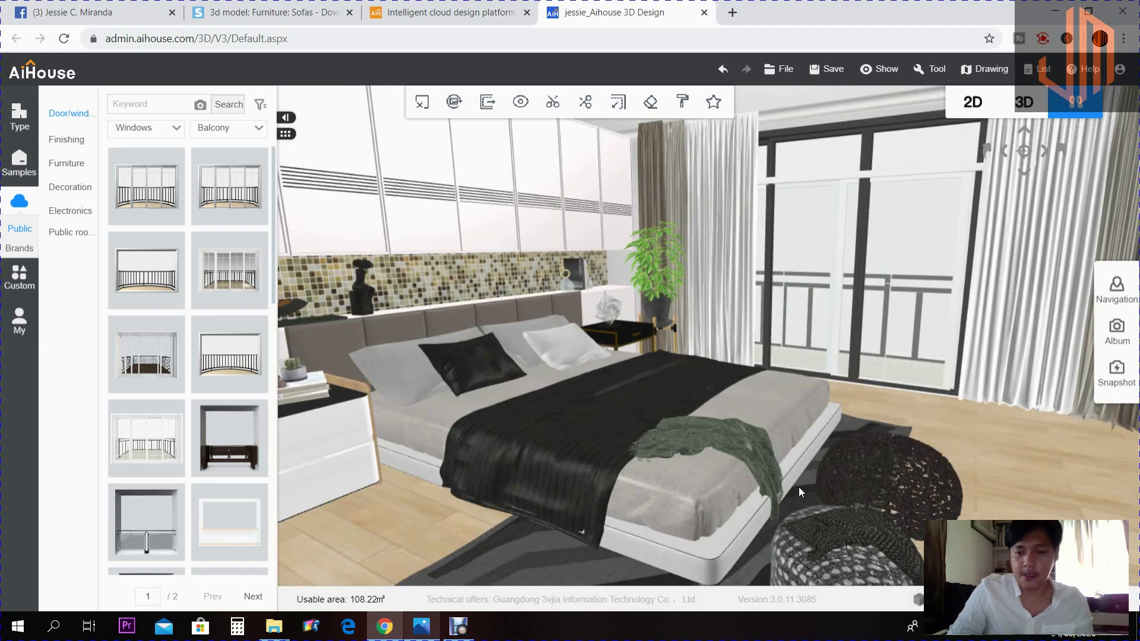
{"action": "left_click_drag", "start_coordinate": [999, 471], "coordinate": [669, 417]}
{"action": "left_click_drag", "start_coordinate": [663, 476], "coordinate": [781, 244]}
{"action": "left_click", "coordinate": [423, 622]}
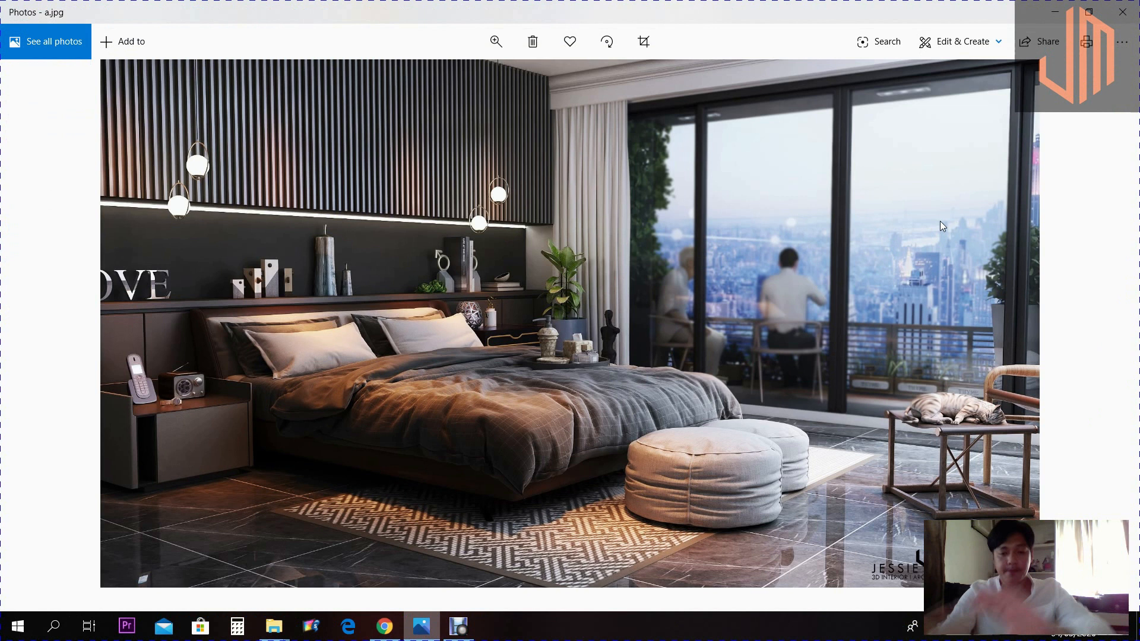
{"action": "left_click", "coordinate": [1056, 12]}
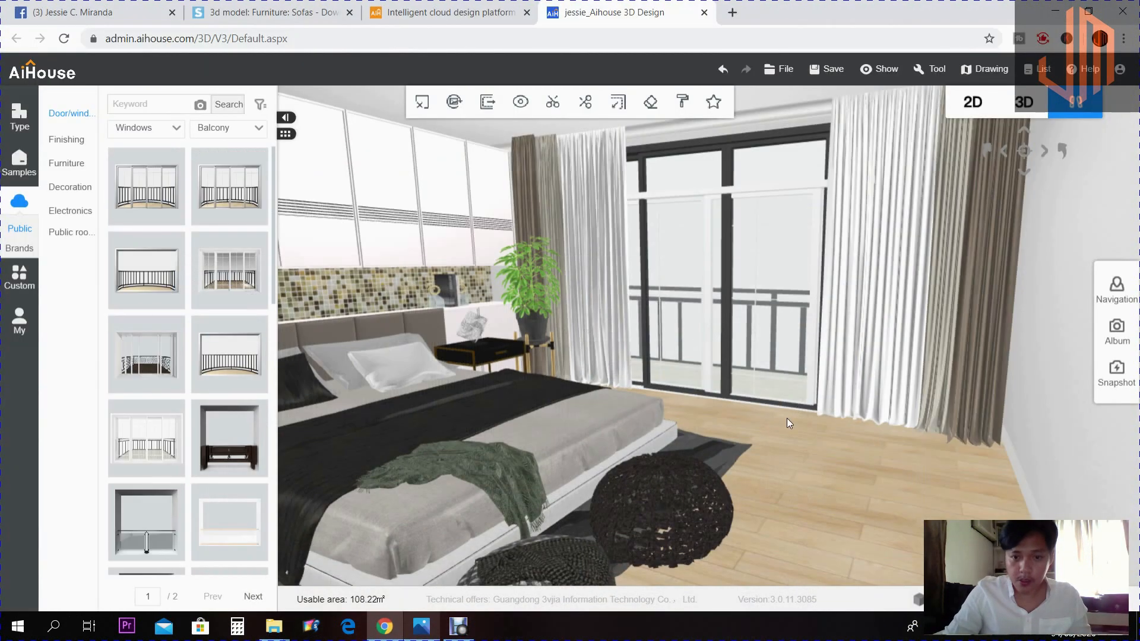
View the balcony from outside and switch the window category to Window's scenery.
{"action": "key", "text": "s"}
{"action": "left_click_drag", "start_coordinate": [808, 410], "coordinate": [625, 315]}
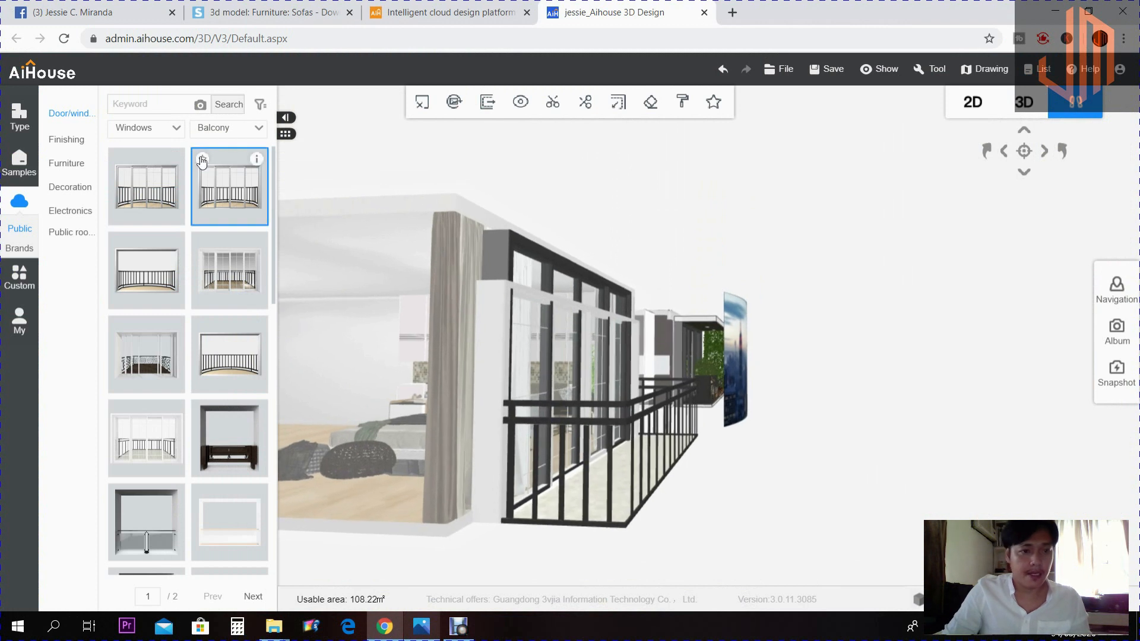
{"action": "left_click", "coordinate": [225, 128]}
{"action": "left_click", "coordinate": [233, 283]}
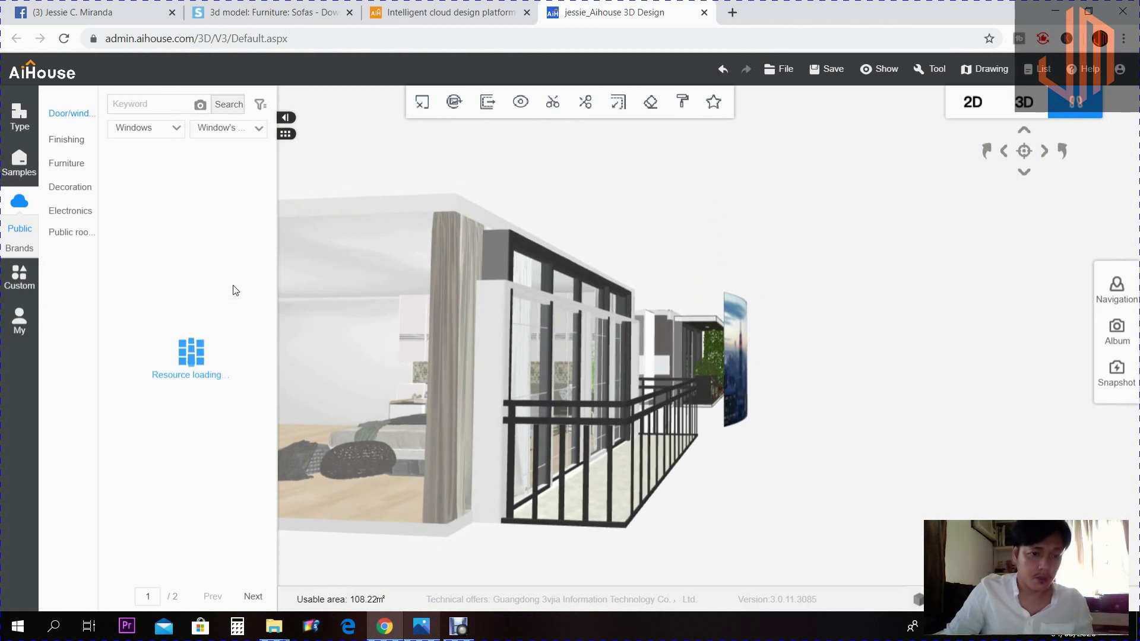
{"action": "left_click", "coordinate": [154, 182]}
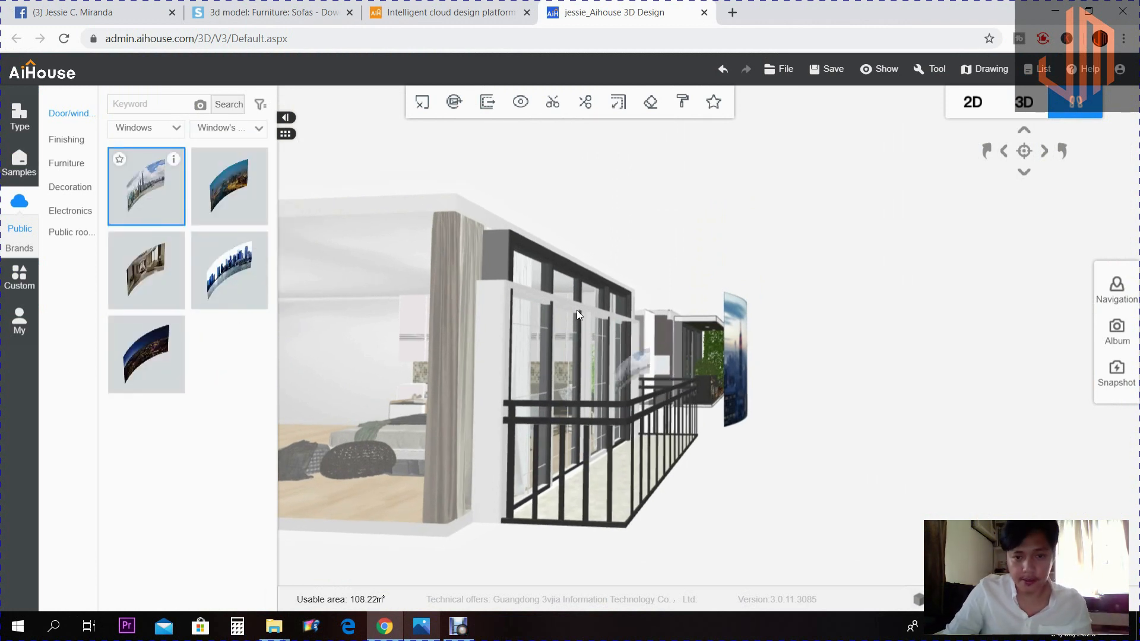
{"action": "right_click", "coordinate": [761, 530]}
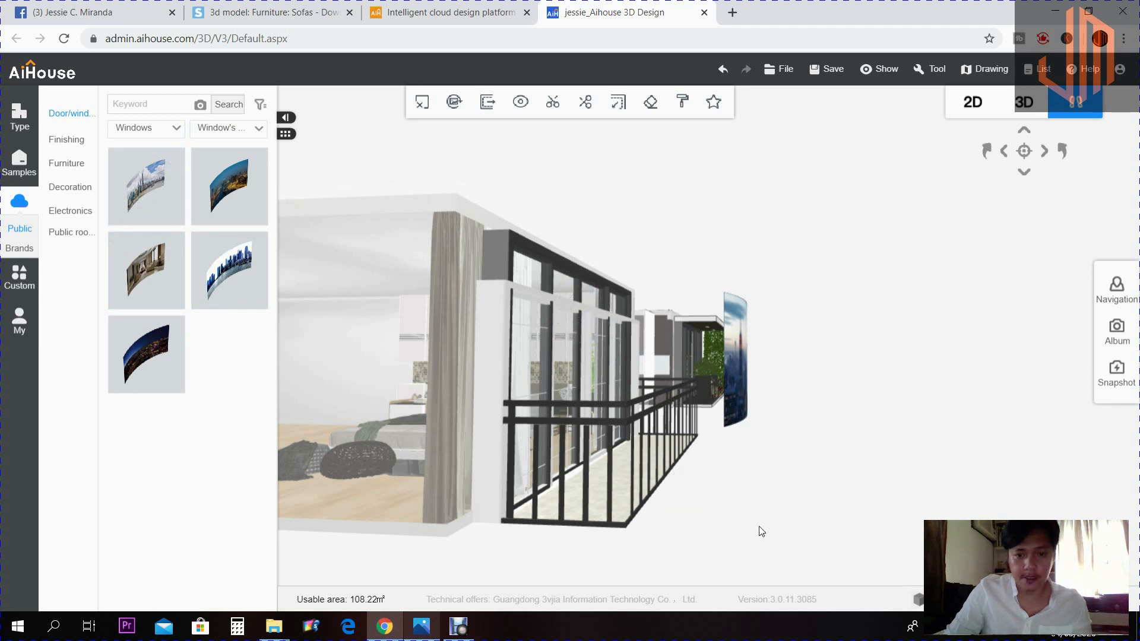
{"action": "left_click_drag", "start_coordinate": [817, 498], "coordinate": [717, 512]}
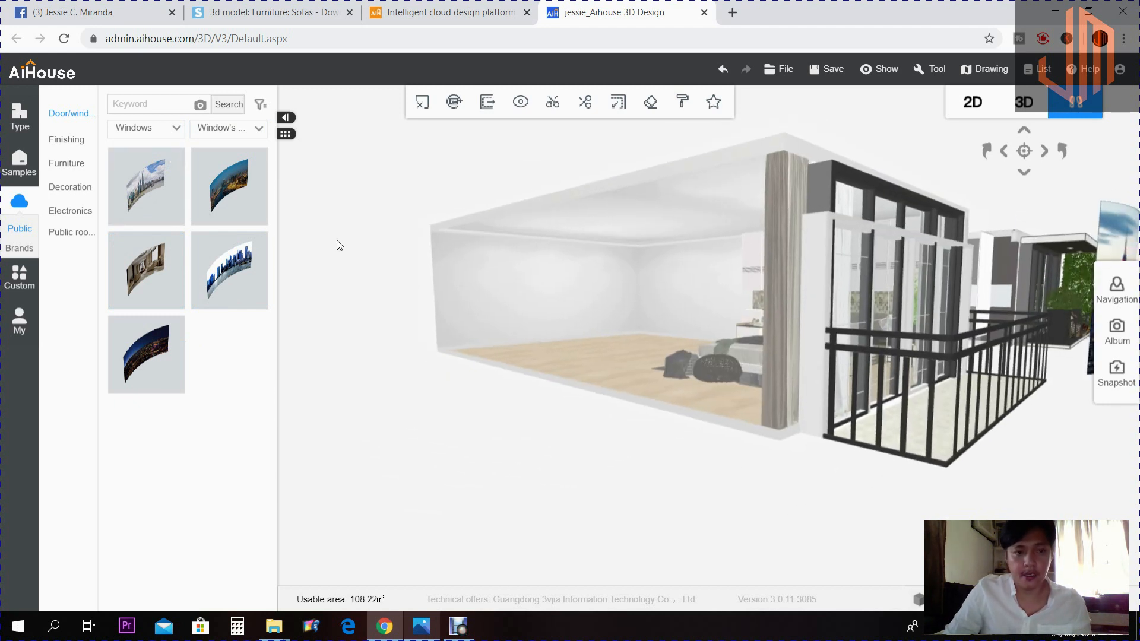
Place the first city skyline scenery beside the balcony and slide it out past the railing.
{"action": "left_click", "coordinate": [141, 203]}
{"action": "left_click", "coordinate": [890, 290]}
{"action": "left_click_drag", "start_coordinate": [1001, 476], "coordinate": [909, 469]}
{"action": "left_click_drag", "start_coordinate": [882, 284], "coordinate": [1054, 324]}
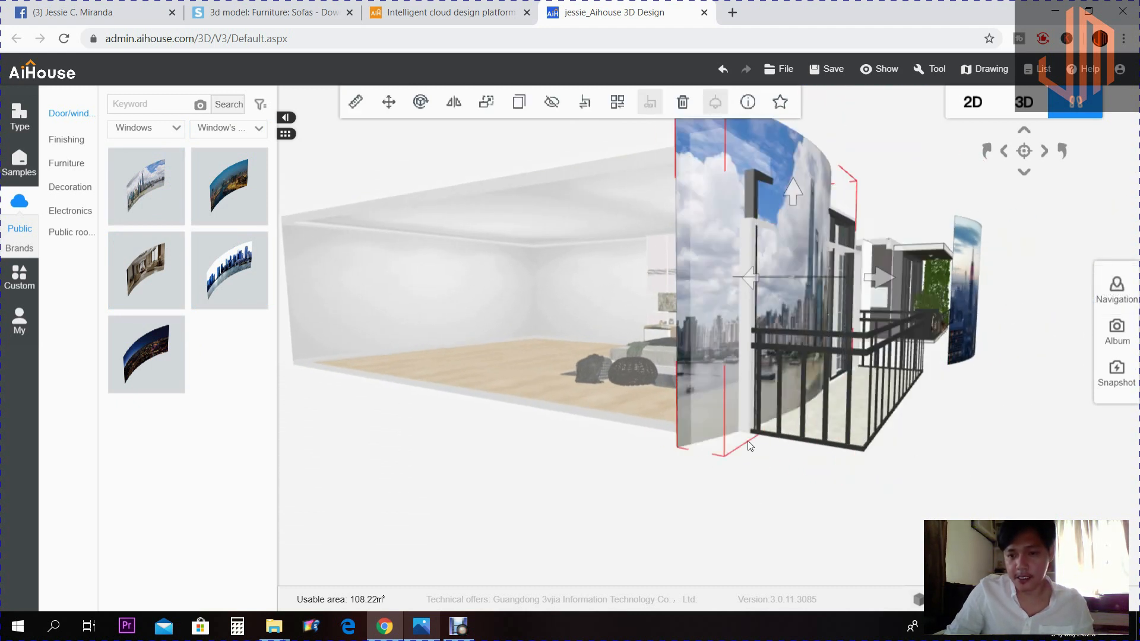
{"action": "left_click_drag", "start_coordinate": [761, 530], "coordinate": [642, 543]}
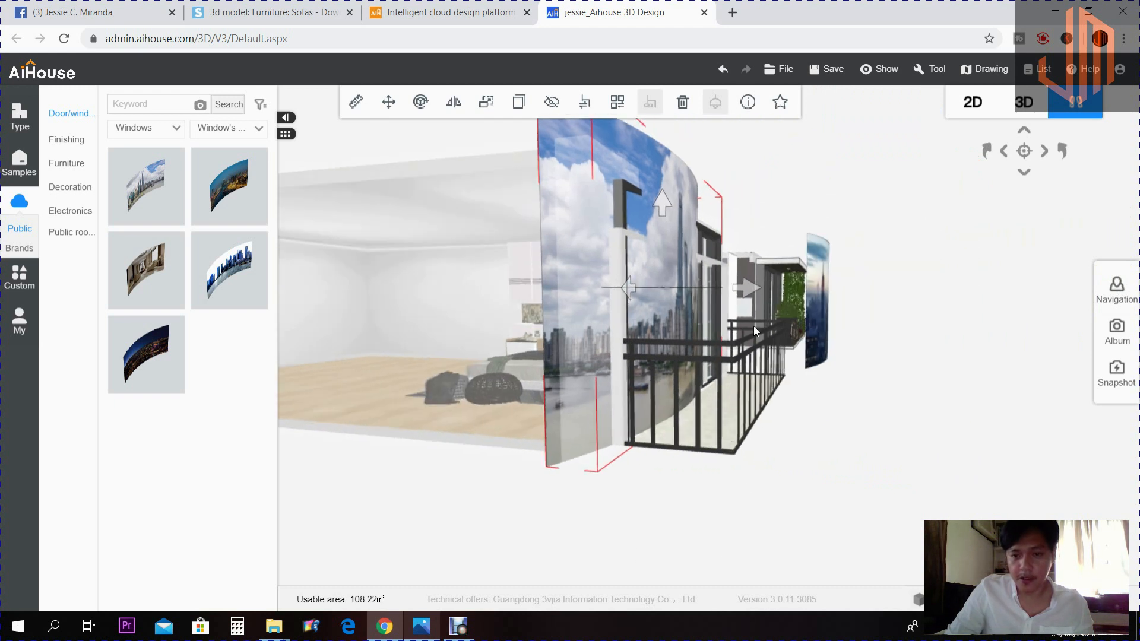
{"action": "left_click_drag", "start_coordinate": [756, 295], "coordinate": [931, 313]}
{"action": "left_click_drag", "start_coordinate": [601, 525], "coordinate": [743, 524]}
{"action": "scroll", "coordinate": [696, 474], "scroll_direction": "up", "scroll_amount": 9}
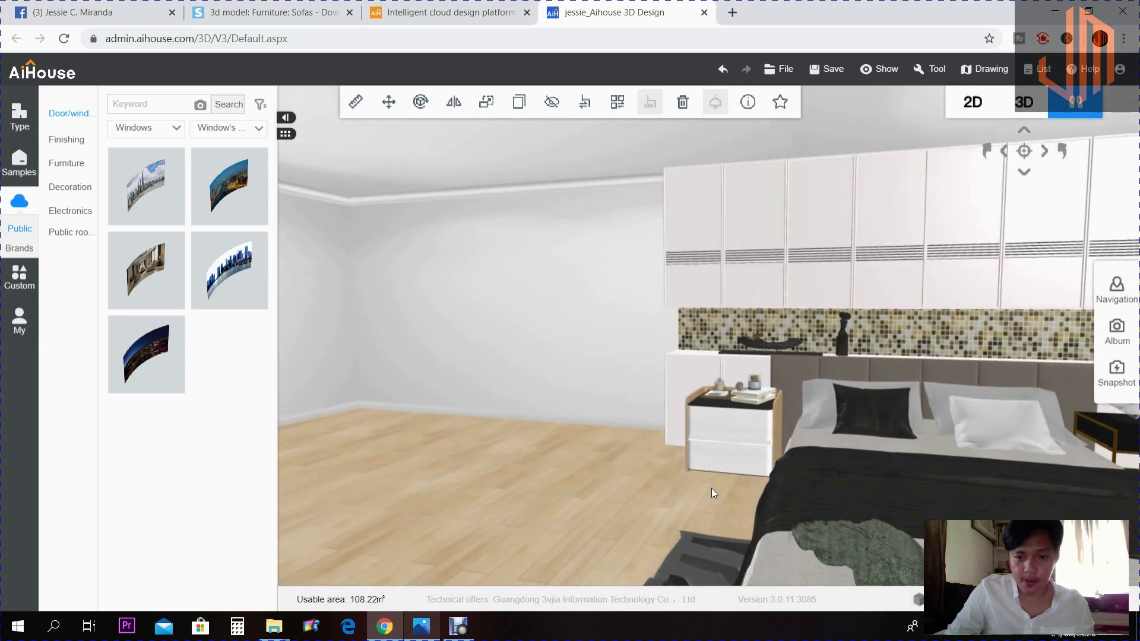
Return inside the bedroom and select the city skyline backdrop through the window.
{"action": "left_click_drag", "start_coordinate": [1019, 443], "coordinate": [854, 430]}
{"action": "key", "text": "s"}
{"action": "left_click_drag", "start_coordinate": [729, 452], "coordinate": [800, 395]}
{"action": "left_click_drag", "start_coordinate": [605, 344], "coordinate": [961, 318]}
{"action": "left_click", "coordinate": [921, 487]}
{"action": "left_click_drag", "start_coordinate": [925, 493], "coordinate": [608, 394]}
{"action": "left_click_drag", "start_coordinate": [793, 427], "coordinate": [544, 320]}
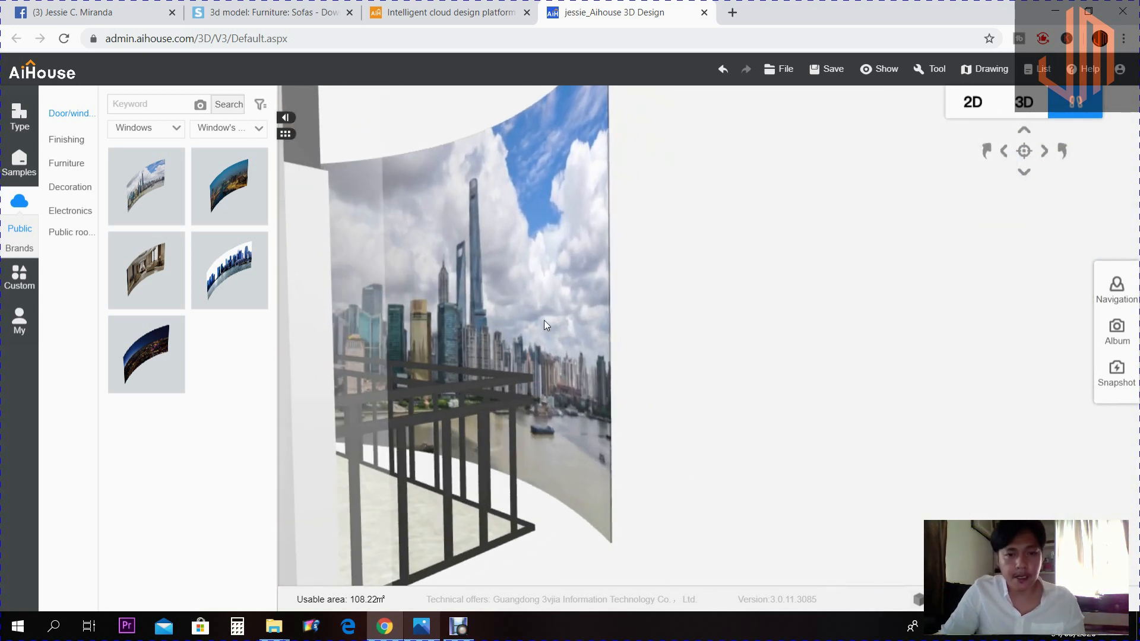
{"action": "left_click", "coordinate": [557, 271]}
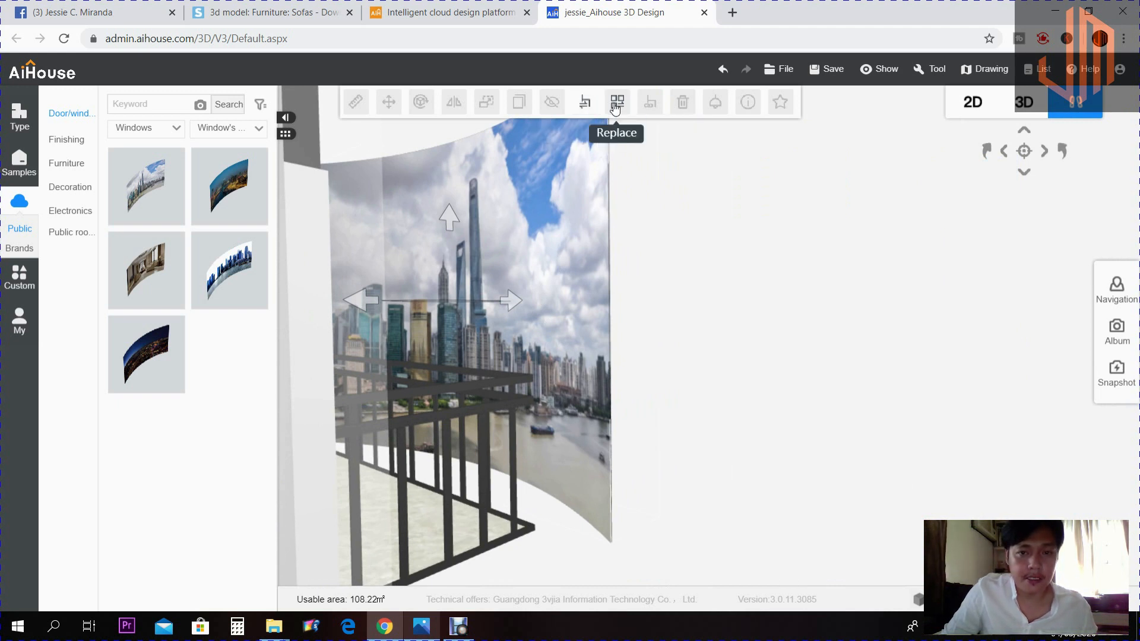
Open the Replace scenery images and face the window, curtains and bed.
{"action": "left_click", "coordinate": [595, 106]}
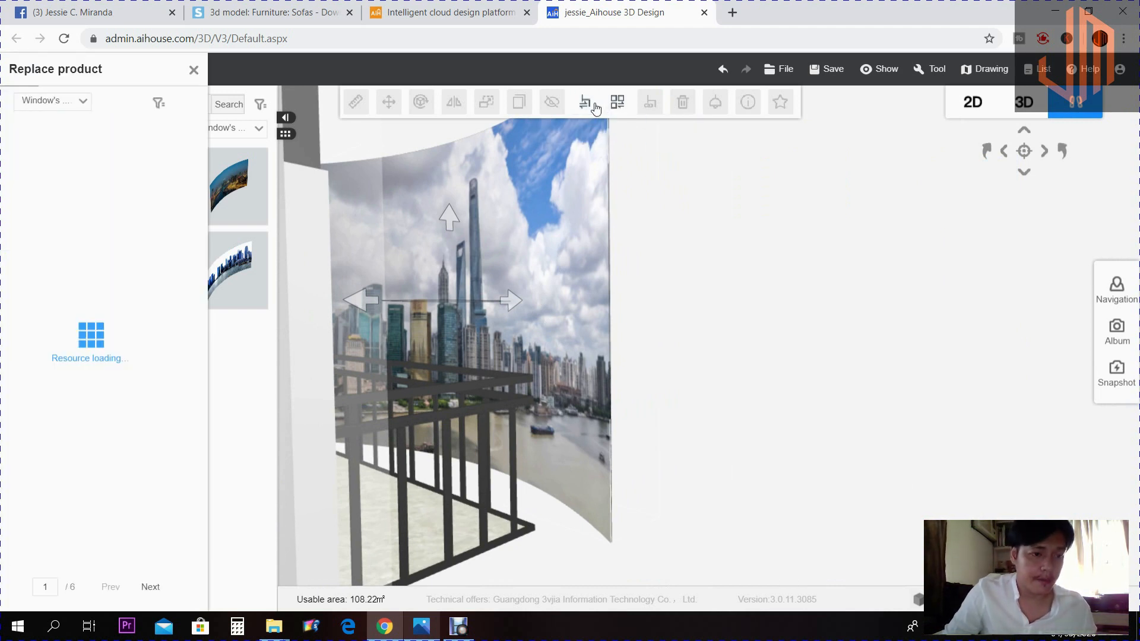
{"action": "left_click", "coordinate": [621, 104]}
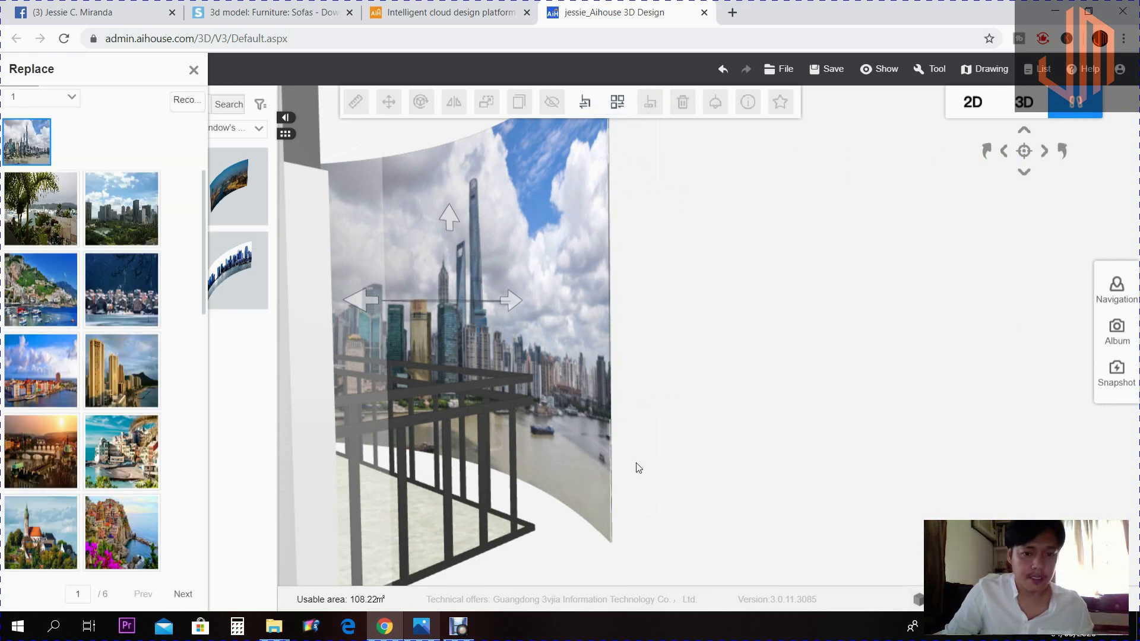
{"action": "scroll", "coordinate": [637, 468], "scroll_direction": "down", "scroll_amount": 5}
{"action": "left_click_drag", "start_coordinate": [637, 468], "coordinate": [971, 490]}
{"action": "scroll", "coordinate": [607, 393], "scroll_direction": "up", "scroll_amount": 2}
{"action": "left_click_drag", "start_coordinate": [607, 393], "coordinate": [779, 407]}
{"action": "scroll", "coordinate": [779, 408], "scroll_direction": "down", "scroll_amount": 2}
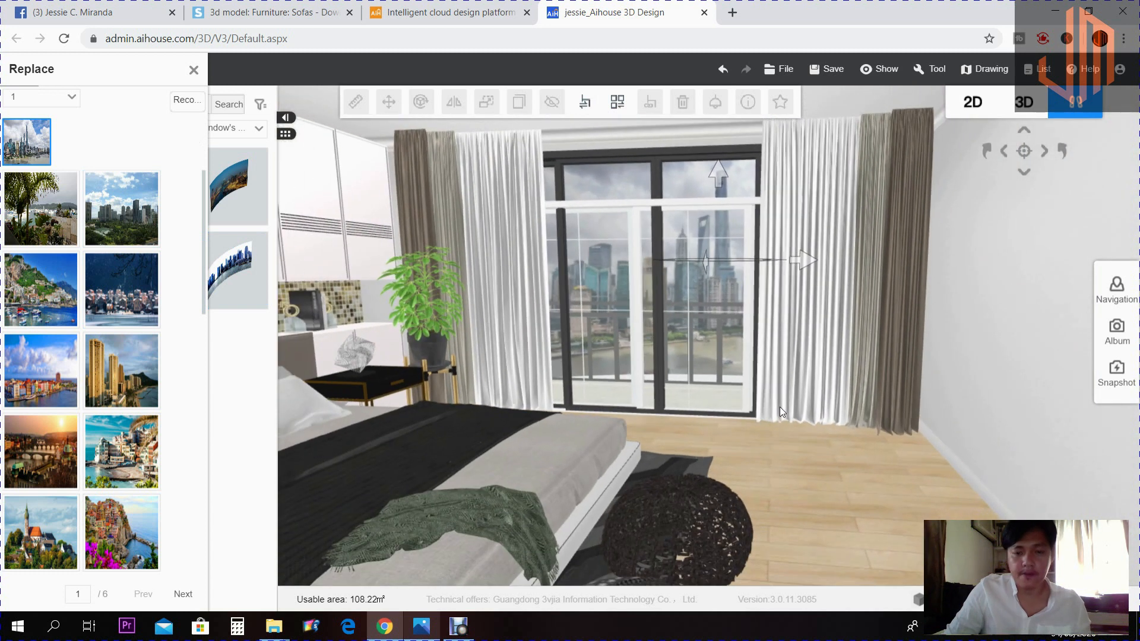
Try first-page backdrops: green city, marina, golden towers, sunset bridge, baitian14, coastal village.
{"action": "left_click", "coordinate": [128, 222]}
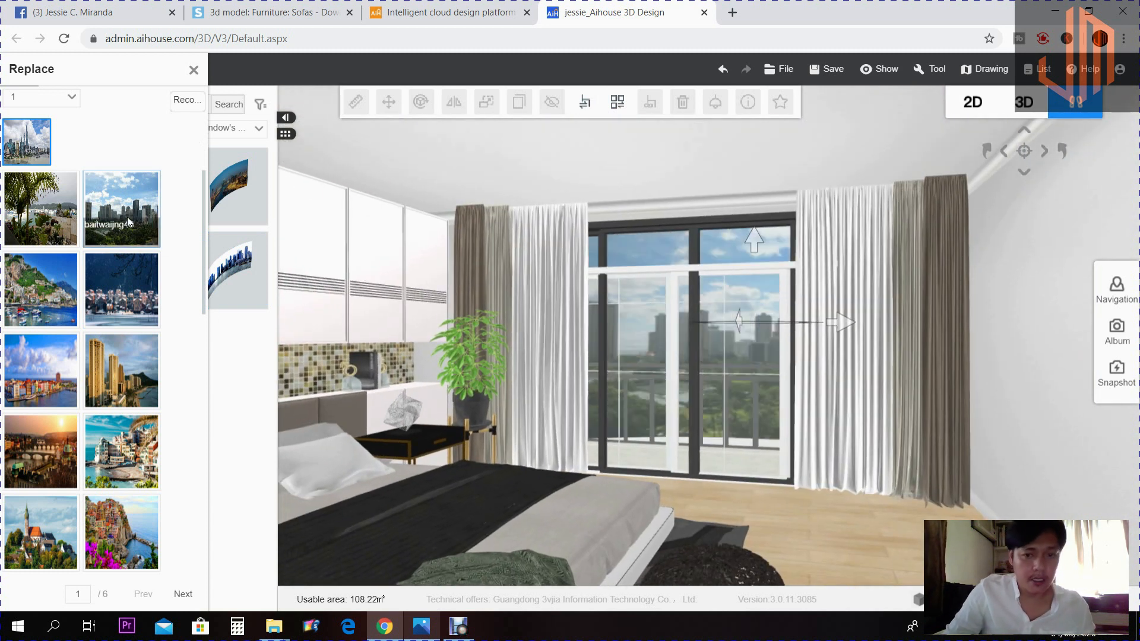
{"action": "left_click", "coordinate": [41, 284]}
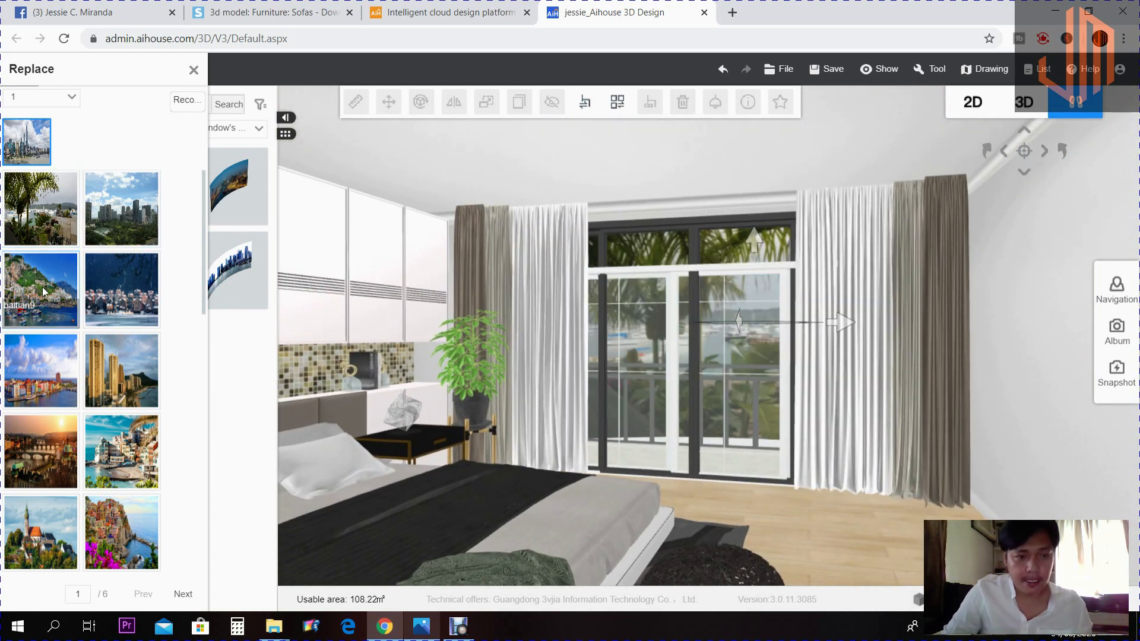
{"action": "left_click", "coordinate": [137, 374]}
{"action": "scroll", "coordinate": [674, 446], "scroll_direction": "down", "scroll_amount": 3}
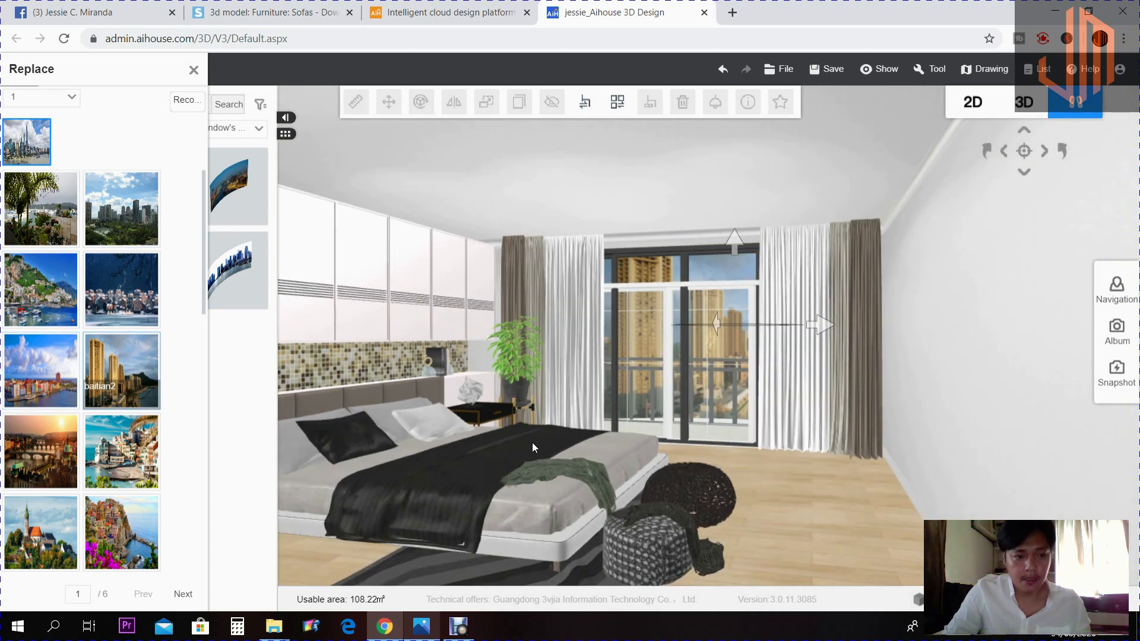
{"action": "left_click", "coordinate": [40, 452]}
{"action": "scroll", "coordinate": [110, 468], "scroll_direction": "down", "scroll_amount": 5}
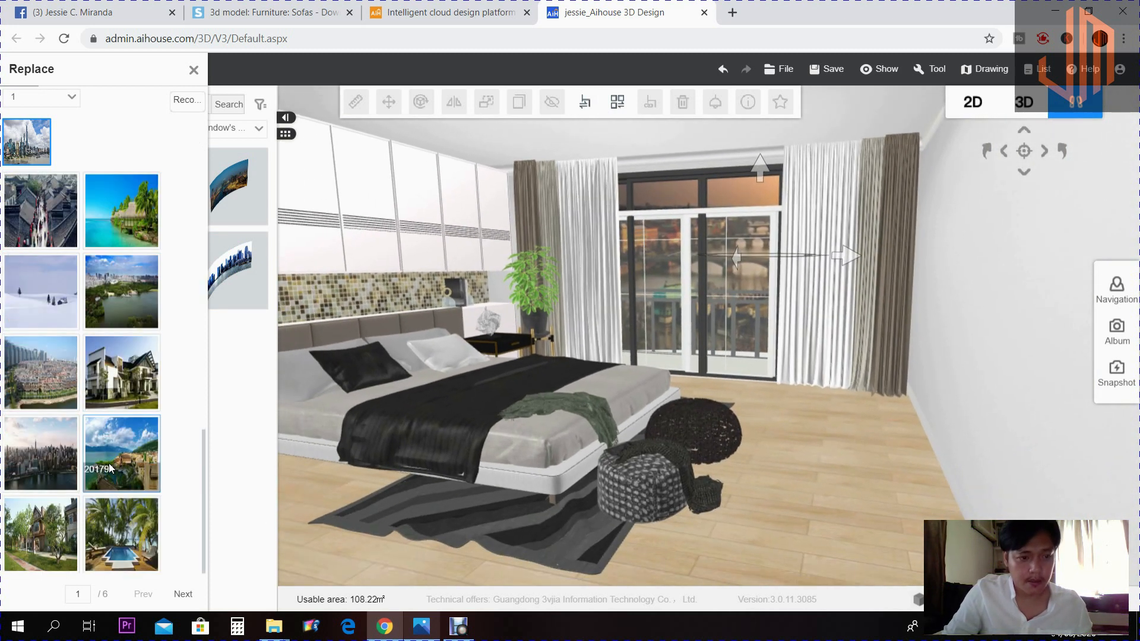
{"action": "left_click", "coordinate": [40, 453]}
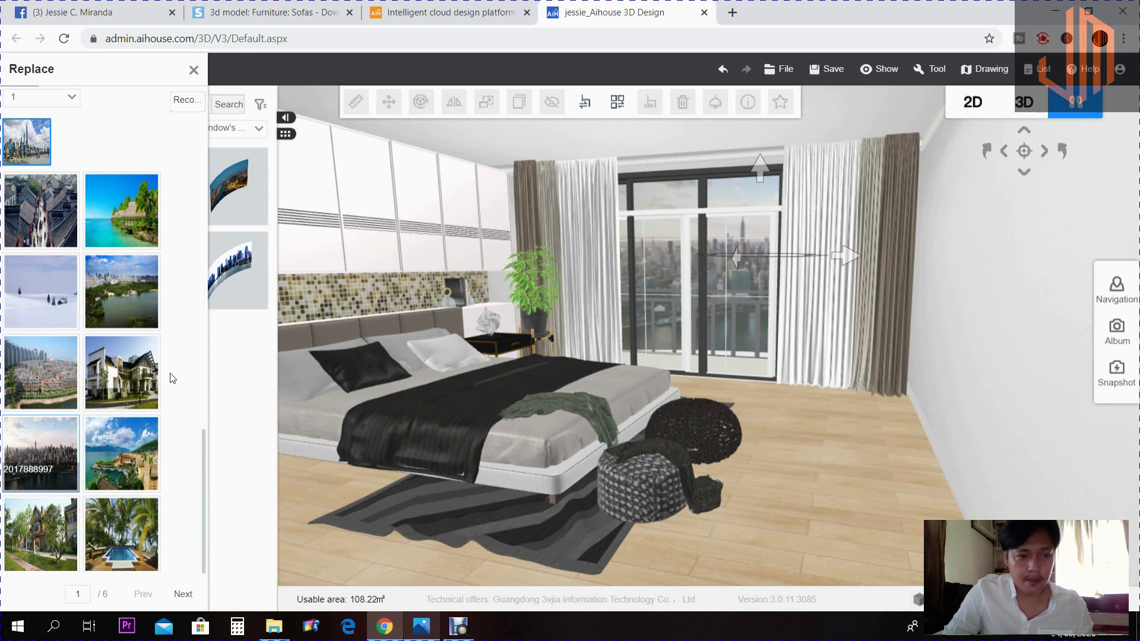
{"action": "left_click", "coordinate": [122, 291]}
{"action": "left_click", "coordinate": [41, 291]}
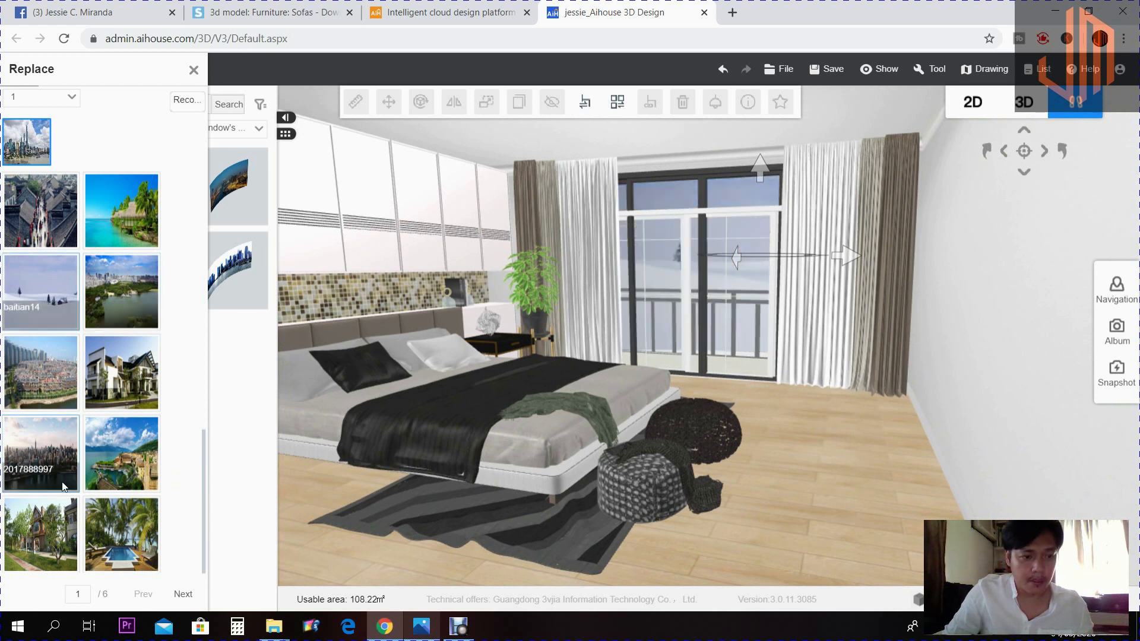
{"action": "left_click", "coordinate": [41, 454]}
{"action": "left_click", "coordinate": [116, 452]}
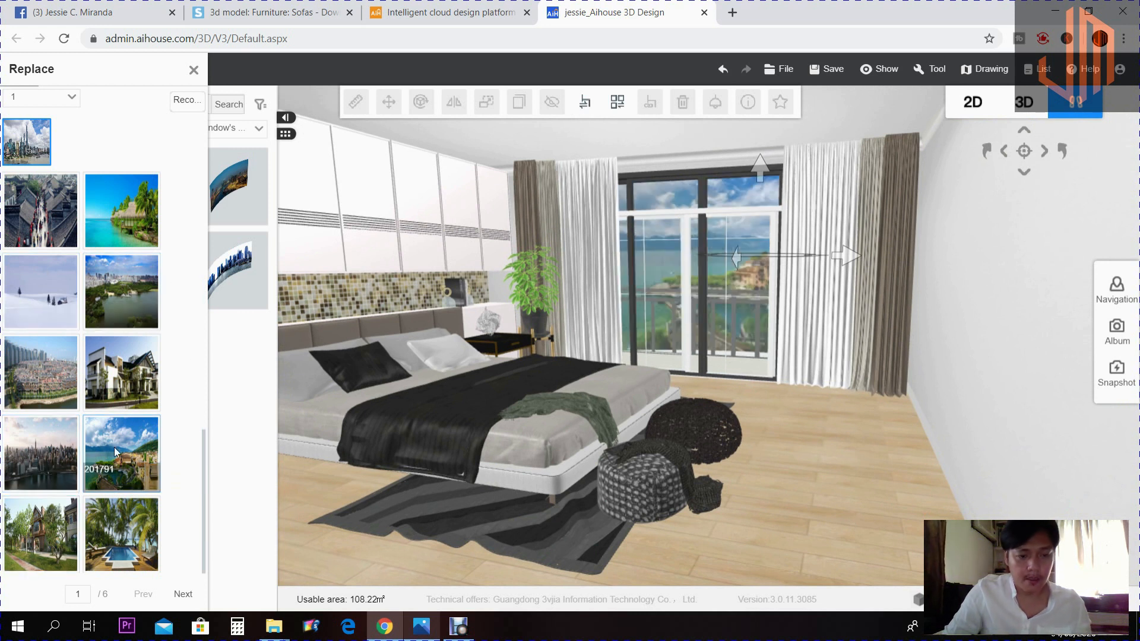
Try second-page backdrops: city skylines, lakeside houses, trees and field, tropical palms.
{"action": "left_click", "coordinate": [184, 595]}
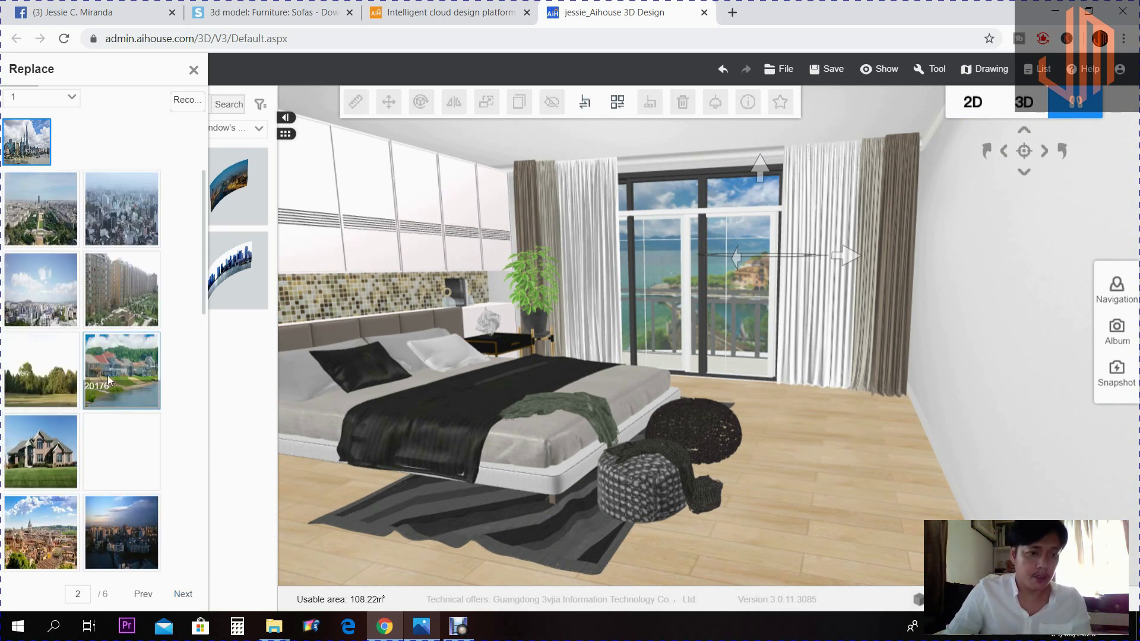
{"action": "left_click", "coordinate": [62, 294]}
{"action": "left_click_drag", "start_coordinate": [807, 404], "coordinate": [896, 462]}
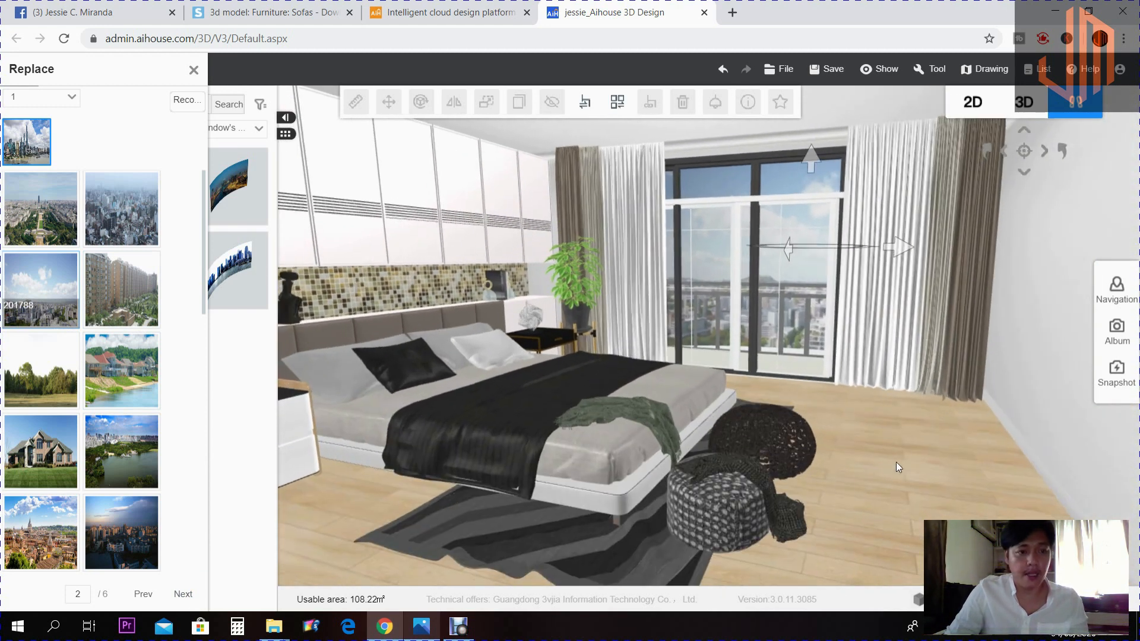
{"action": "left_click", "coordinate": [129, 211]}
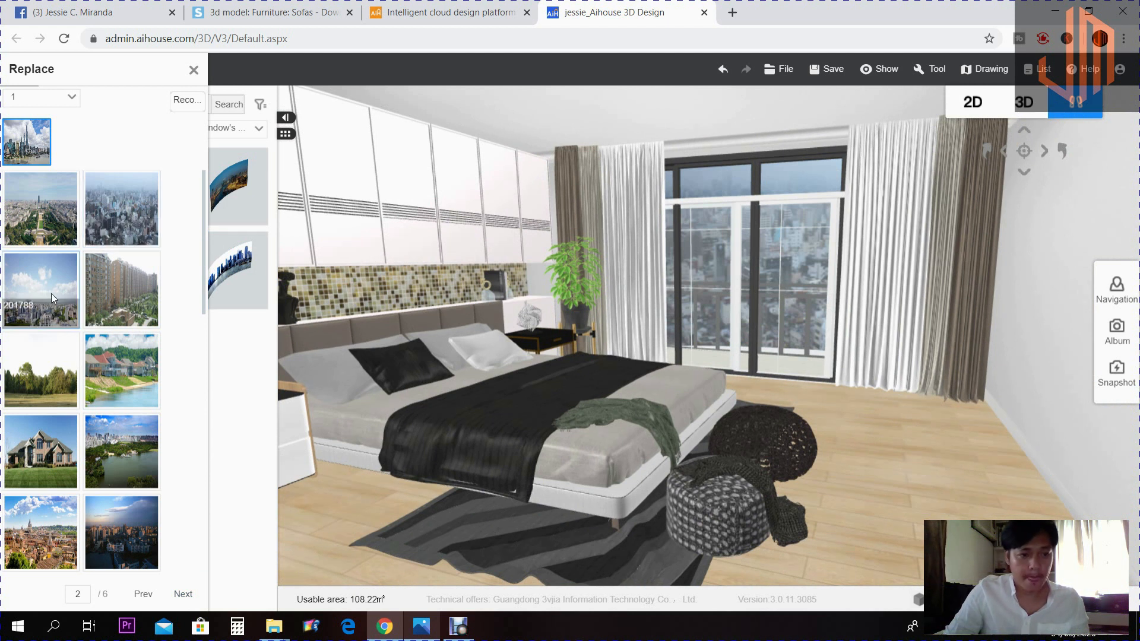
{"action": "left_click", "coordinate": [120, 372]}
{"action": "left_click", "coordinate": [40, 371]}
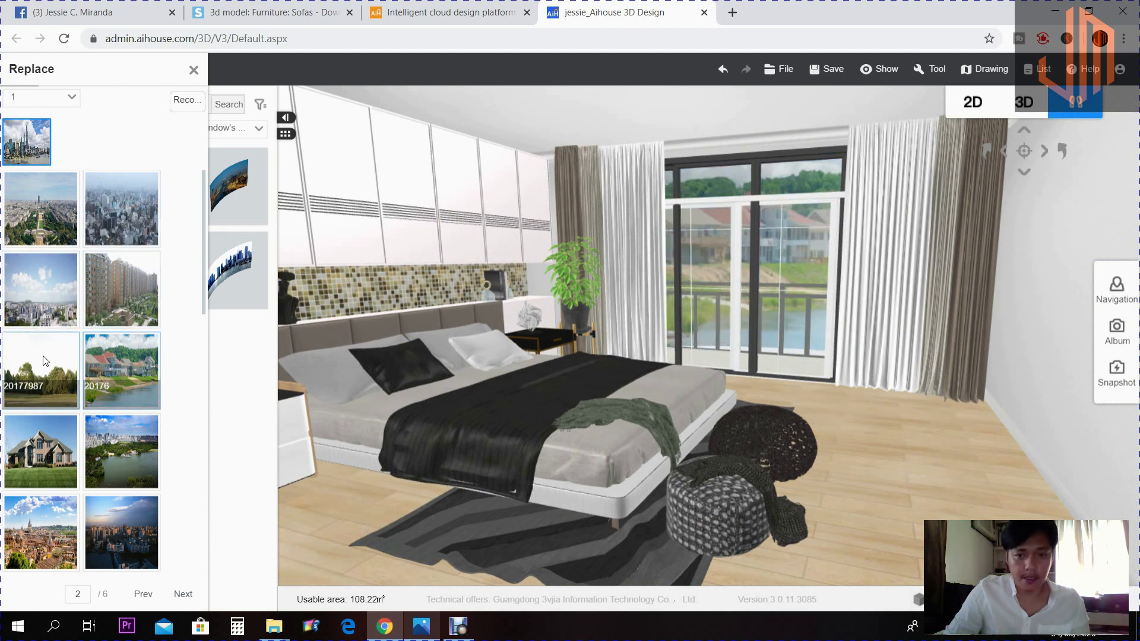
{"action": "left_click_drag", "start_coordinate": [732, 472], "coordinate": [719, 407]}
{"action": "scroll", "coordinate": [47, 439], "scroll_direction": "down", "scroll_amount": 10}
{"action": "left_click", "coordinate": [108, 444]}
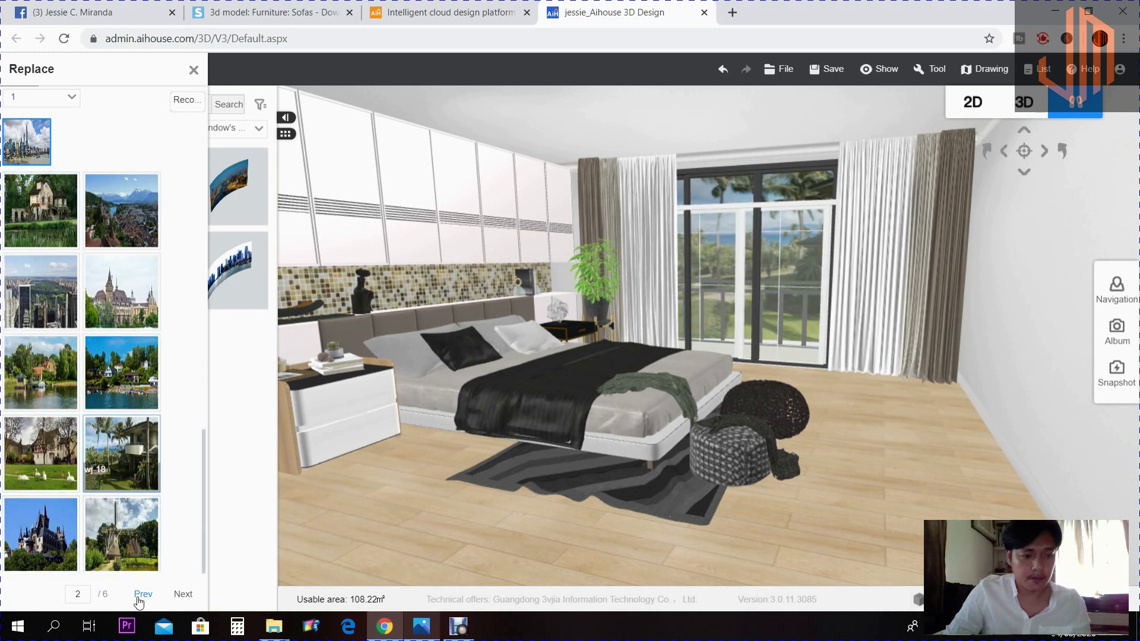
Settle on the baitwaijng46 skyline backdrop and look around near the bed.
{"action": "left_click", "coordinate": [122, 209]}
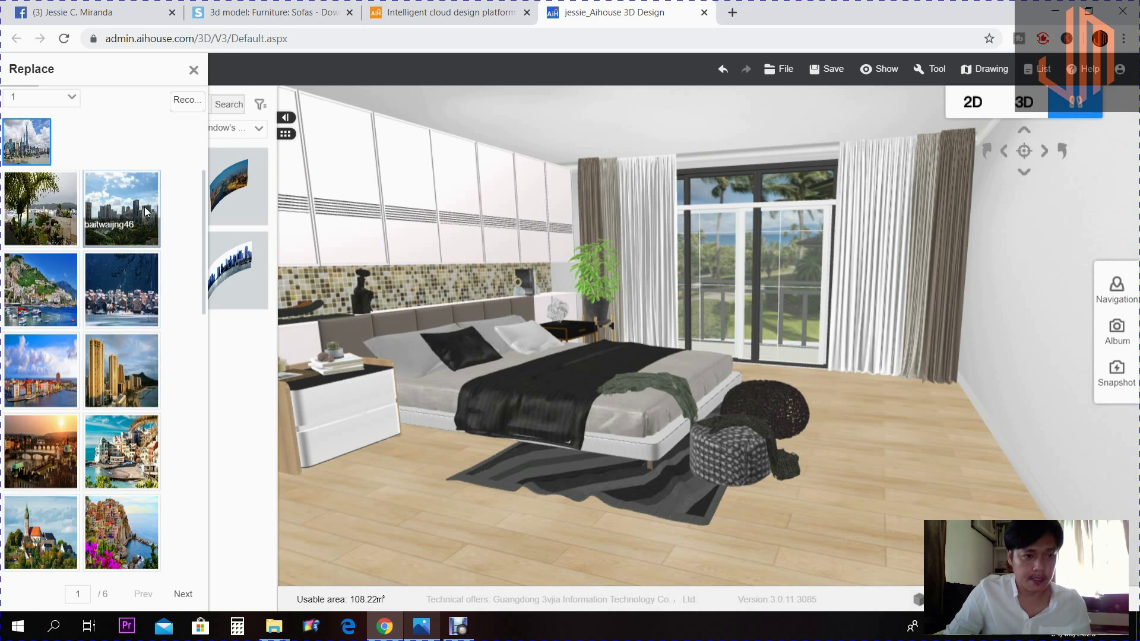
{"action": "left_click_drag", "start_coordinate": [867, 380], "coordinate": [814, 561]}
{"action": "left_click_drag", "start_coordinate": [759, 404], "coordinate": [800, 476]}
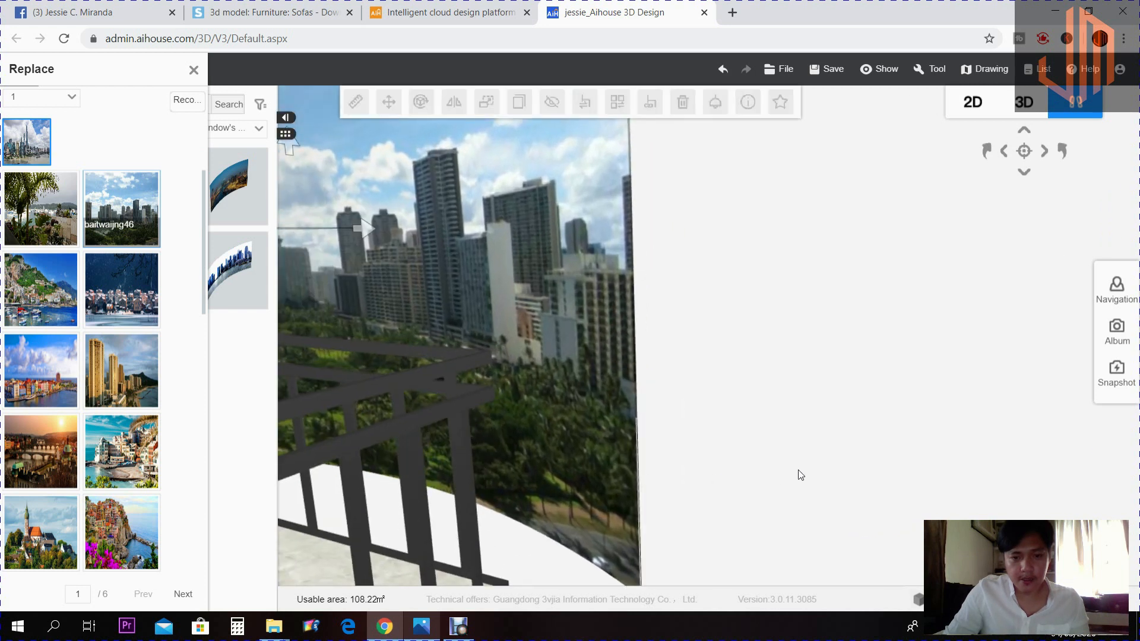
{"action": "scroll", "coordinate": [729, 385], "scroll_direction": "down", "scroll_amount": 3}
Test-stretch the balcony depth from 489 to 1116, then undo it.
{"action": "left_click", "coordinate": [628, 464]}
{"action": "left_click_drag", "start_coordinate": [615, 516], "coordinate": [818, 401]}
{"action": "scroll", "coordinate": [900, 275], "scroll_direction": "down", "scroll_amount": 4}
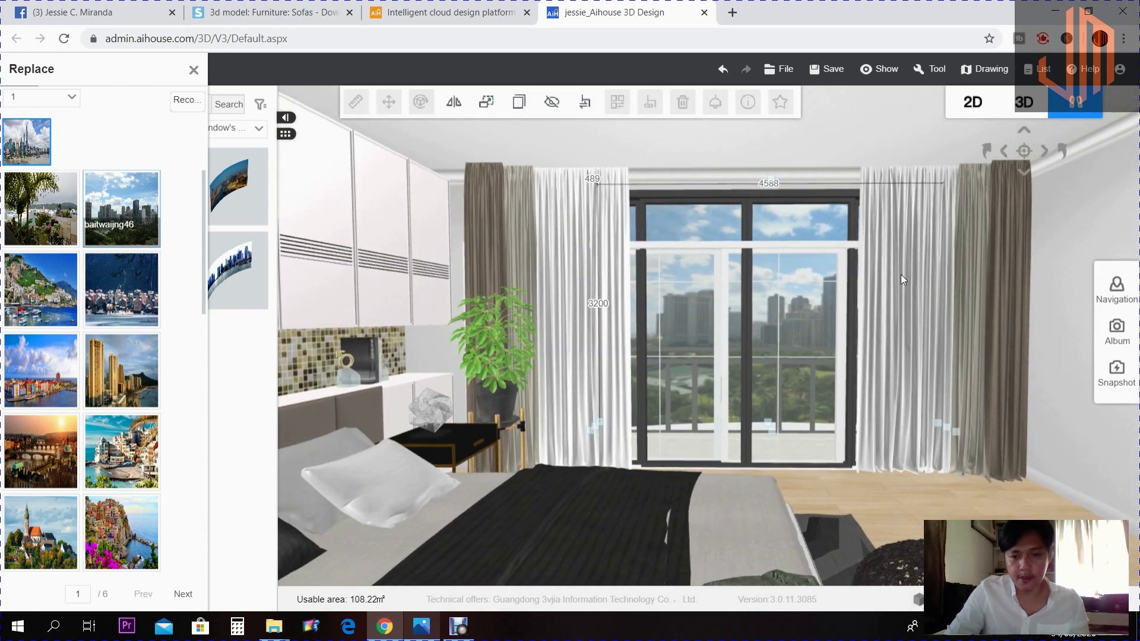
{"action": "left_click_drag", "start_coordinate": [722, 488], "coordinate": [668, 445]}
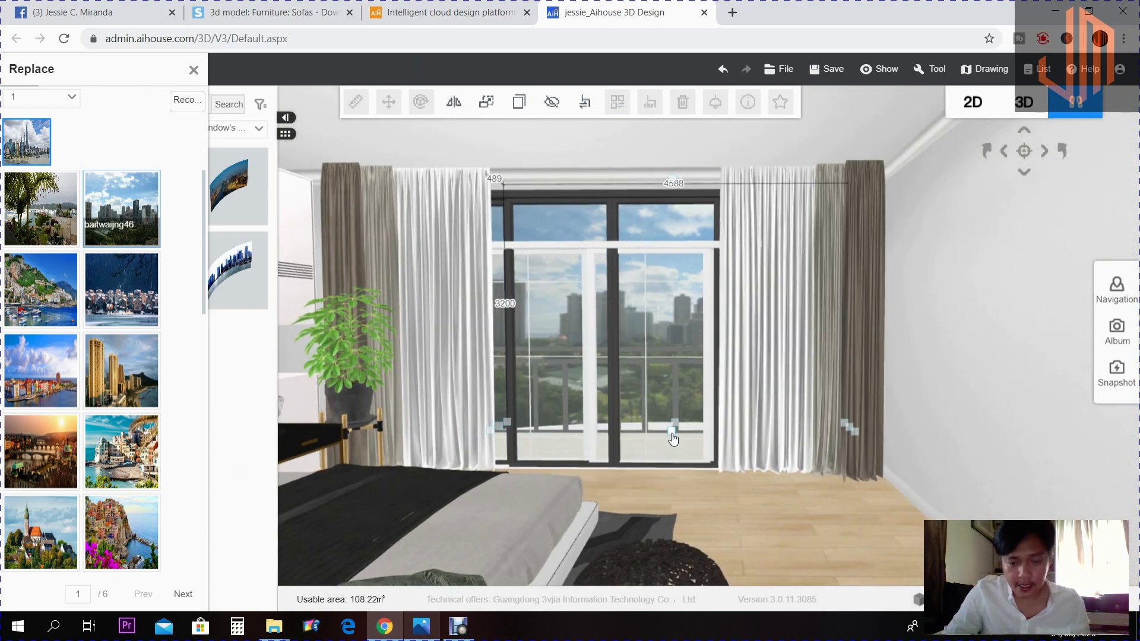
{"action": "left_click_drag", "start_coordinate": [672, 434], "coordinate": [672, 446]}
{"action": "key", "text": "ctrl+z"}
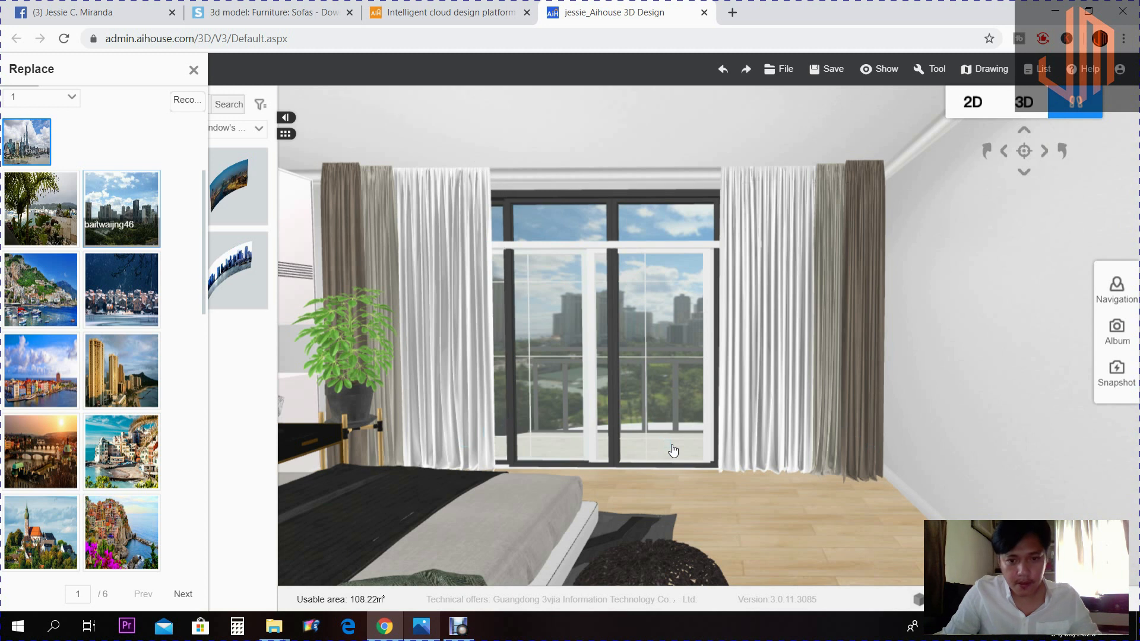
{"action": "left_click_drag", "start_coordinate": [718, 361], "coordinate": [503, 344]}
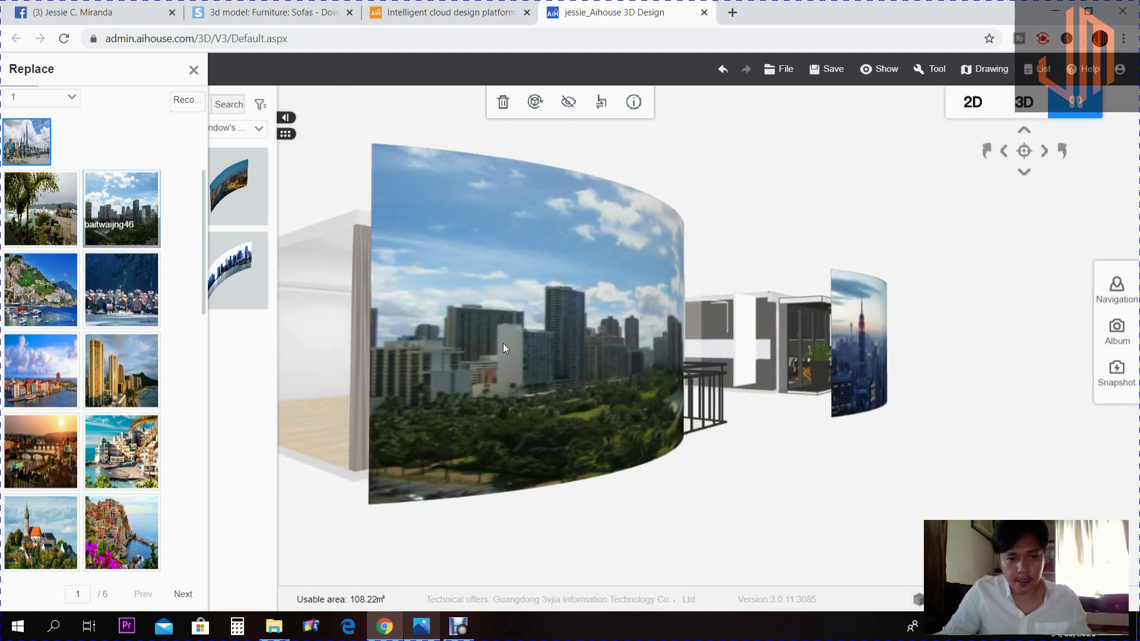
Scale the curved panorama backdrop's height from 3200 to 3852.
{"action": "left_click", "coordinate": [504, 343]}
{"action": "left_click", "coordinate": [490, 105]}
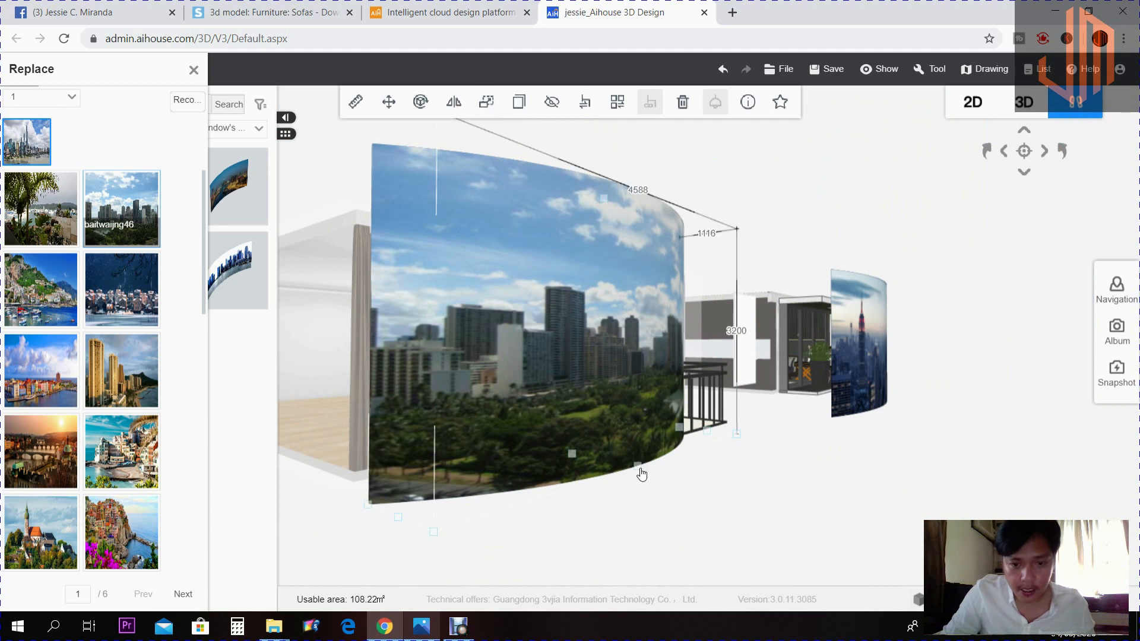
{"action": "left_click_drag", "start_coordinate": [604, 200], "coordinate": [604, 145]}
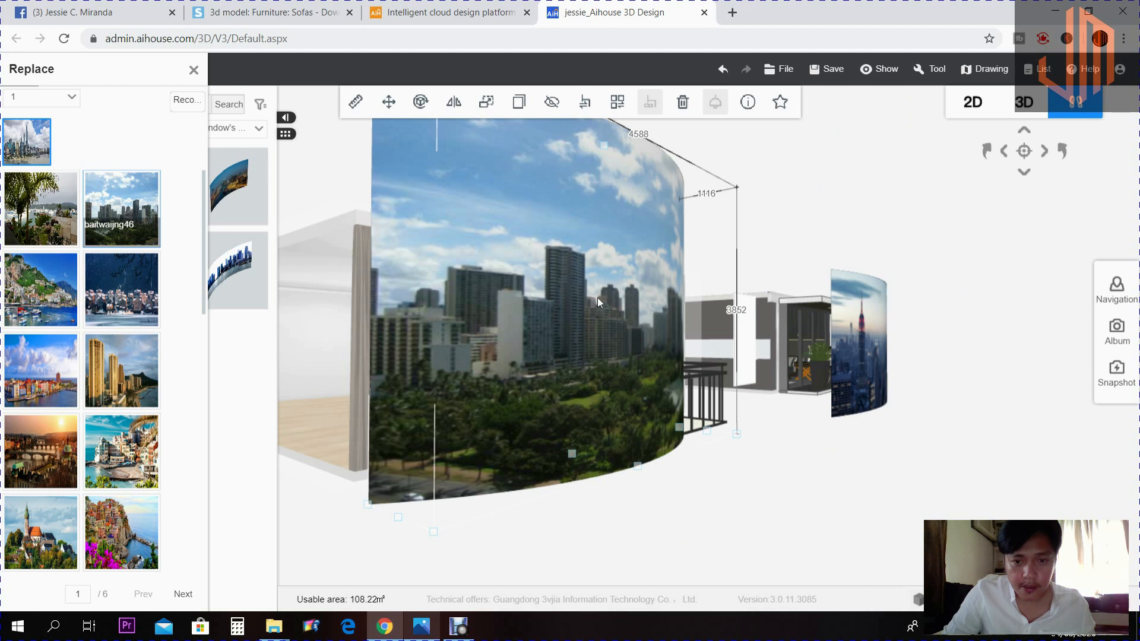
{"action": "left_click", "coordinate": [626, 241]}
{"action": "left_click_drag", "start_coordinate": [606, 221], "coordinate": [603, 258]}
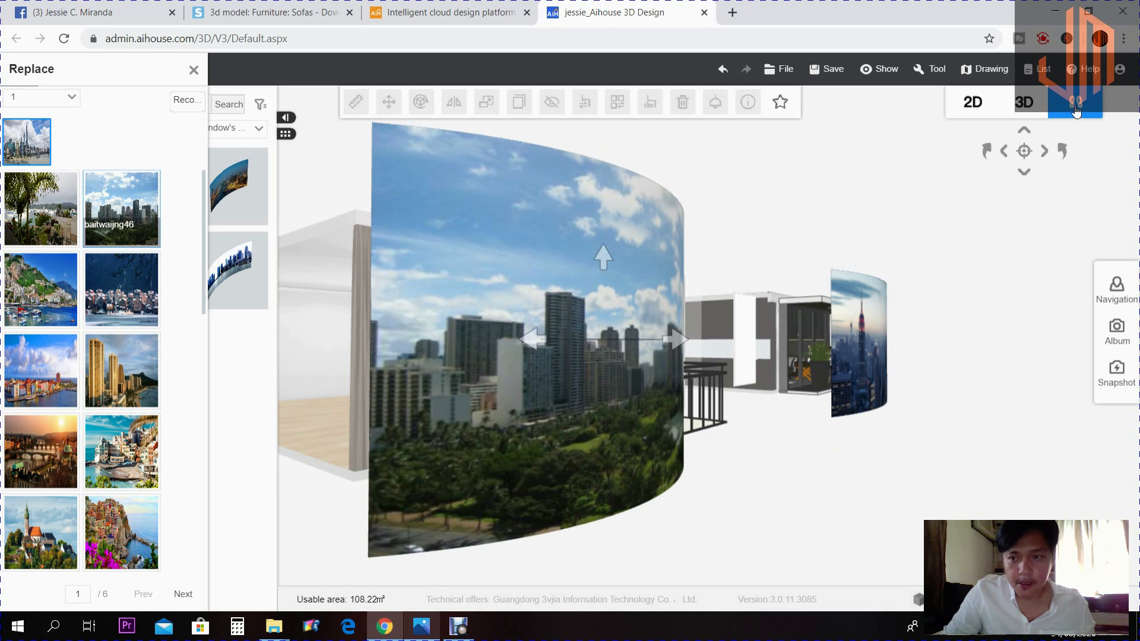
Return to the View14 bedroom view, walk up to the balcony doors and select the balcony window.
{"action": "left_click", "coordinate": [1117, 375]}
{"action": "left_click", "coordinate": [976, 396]}
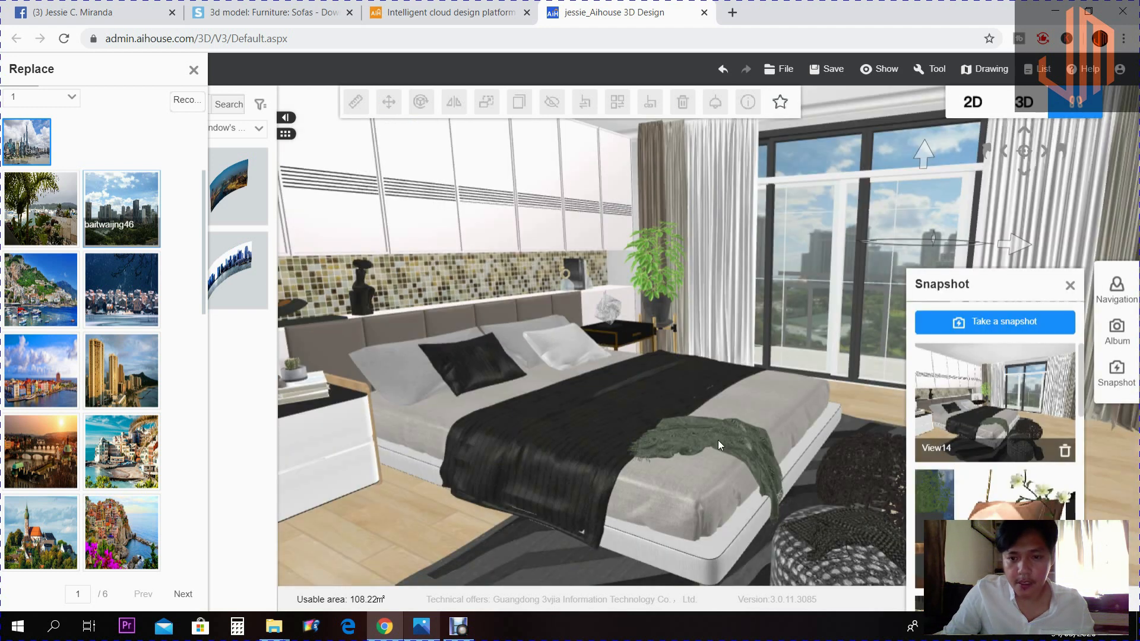
{"action": "left_click", "coordinate": [1070, 287]}
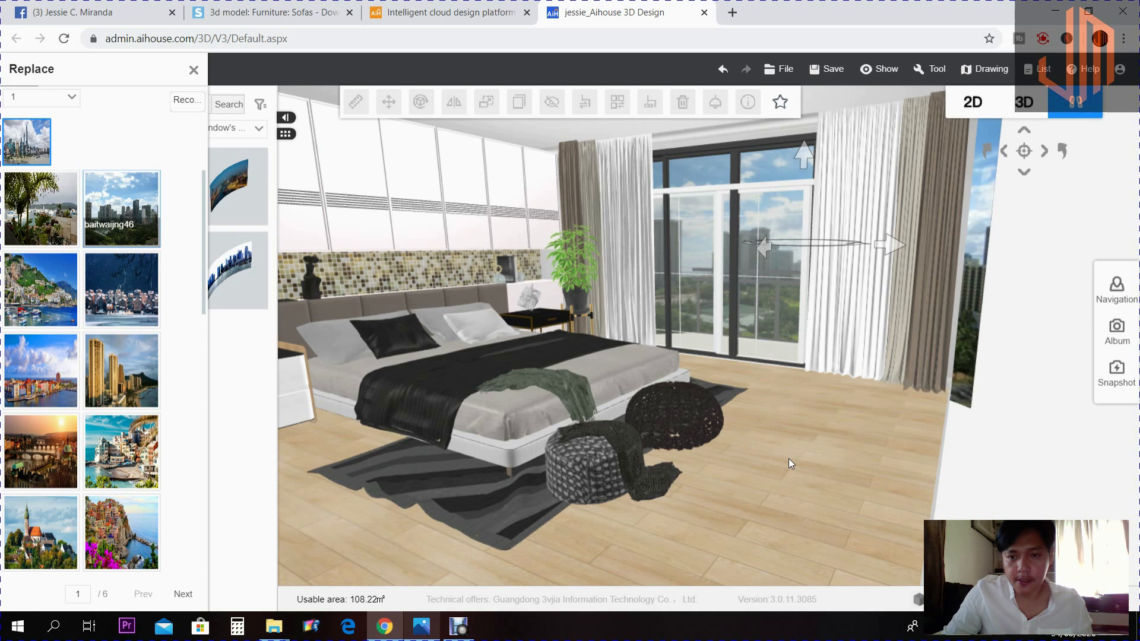
{"action": "left_click_drag", "start_coordinate": [792, 464], "coordinate": [891, 474]}
{"action": "left_click_drag", "start_coordinate": [534, 461], "coordinate": [569, 451]}
{"action": "key", "text": "w"}
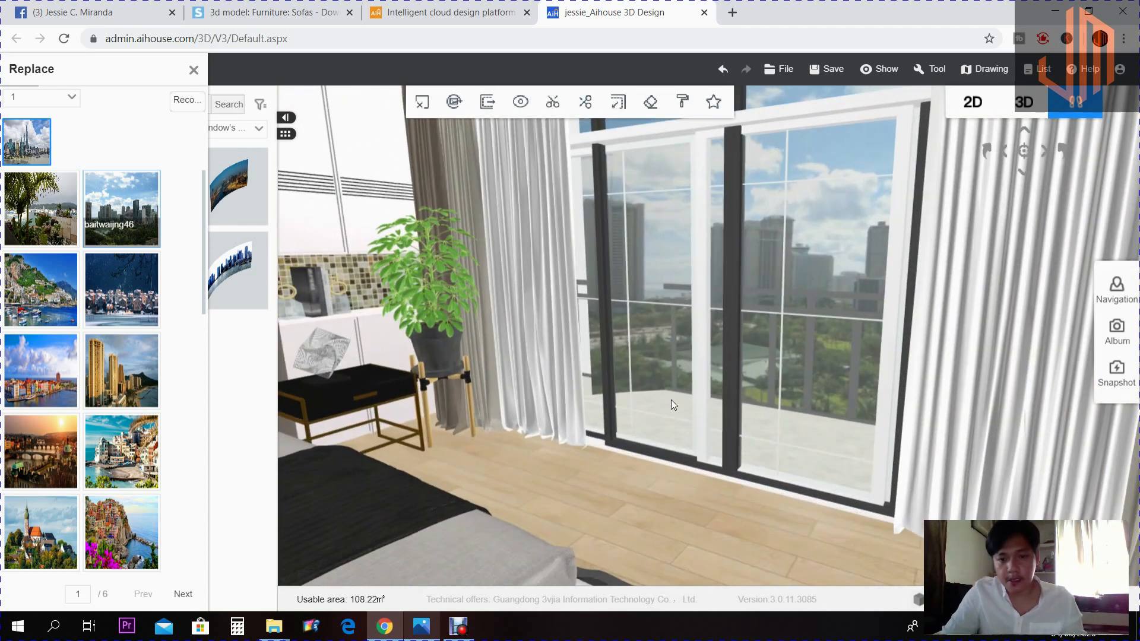
{"action": "left_click_drag", "start_coordinate": [671, 400], "coordinate": [743, 422]}
{"action": "key", "text": "s"}
{"action": "key", "text": "w"}
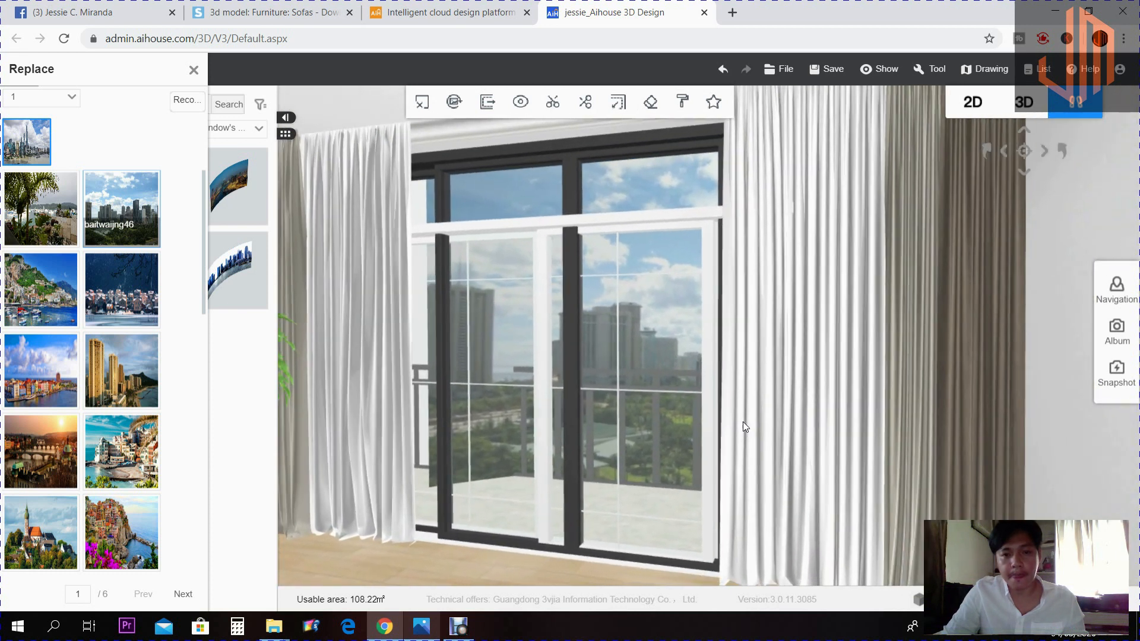
{"action": "left_click", "coordinate": [530, 223]}
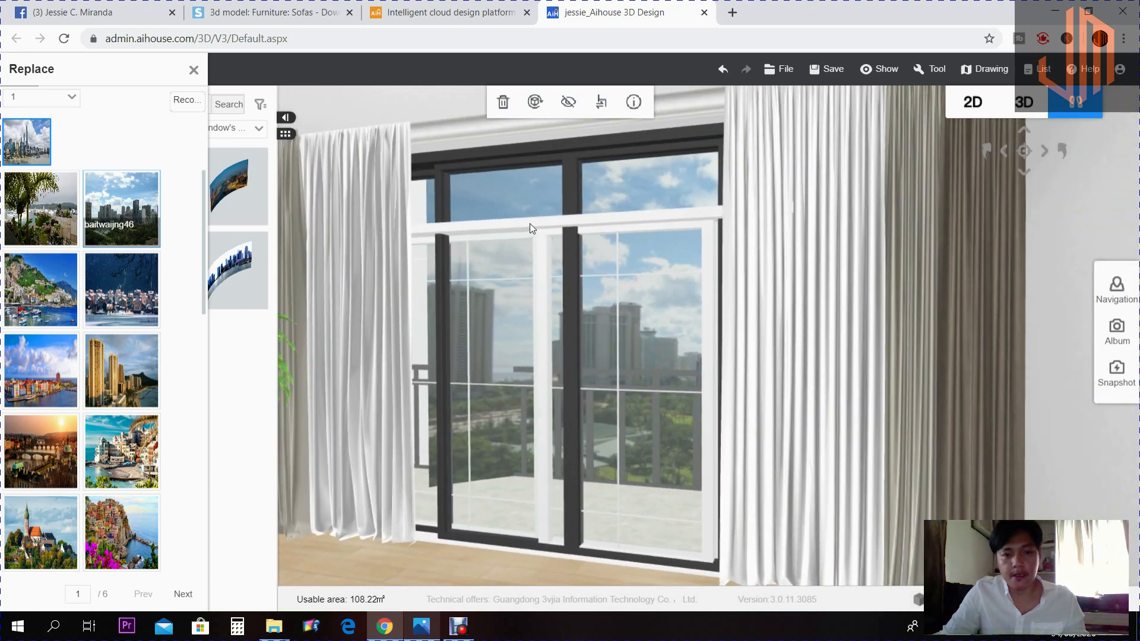
{"action": "left_click", "coordinate": [634, 101]}
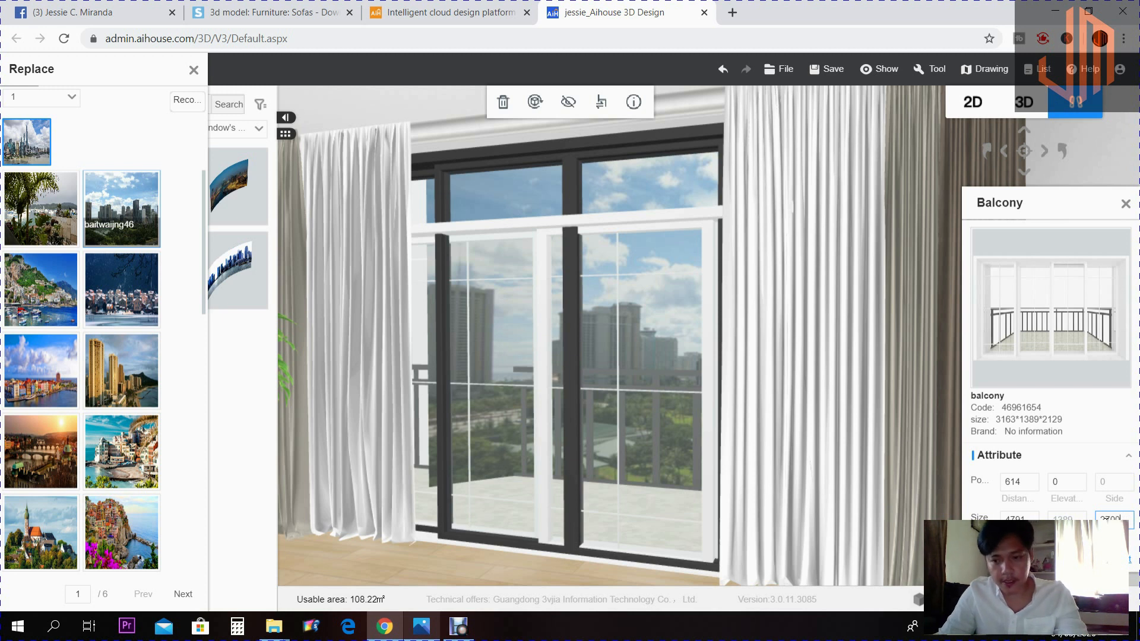
{"action": "key", "text": "Return"}
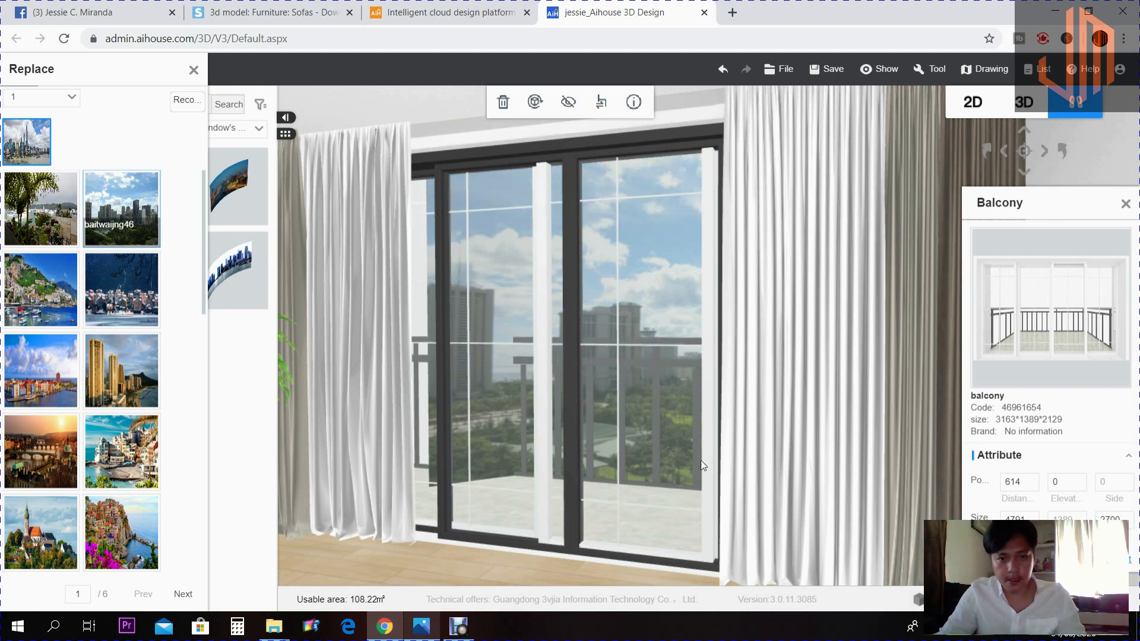
{"action": "key", "text": "s"}
{"action": "left_click", "coordinate": [746, 535]}
{"action": "key", "text": "s"}
{"action": "left_click_drag", "start_coordinate": [715, 515], "coordinate": [789, 514]}
{"action": "key", "text": "d"}
{"action": "key", "text": "s"}
{"action": "key", "text": "w"}
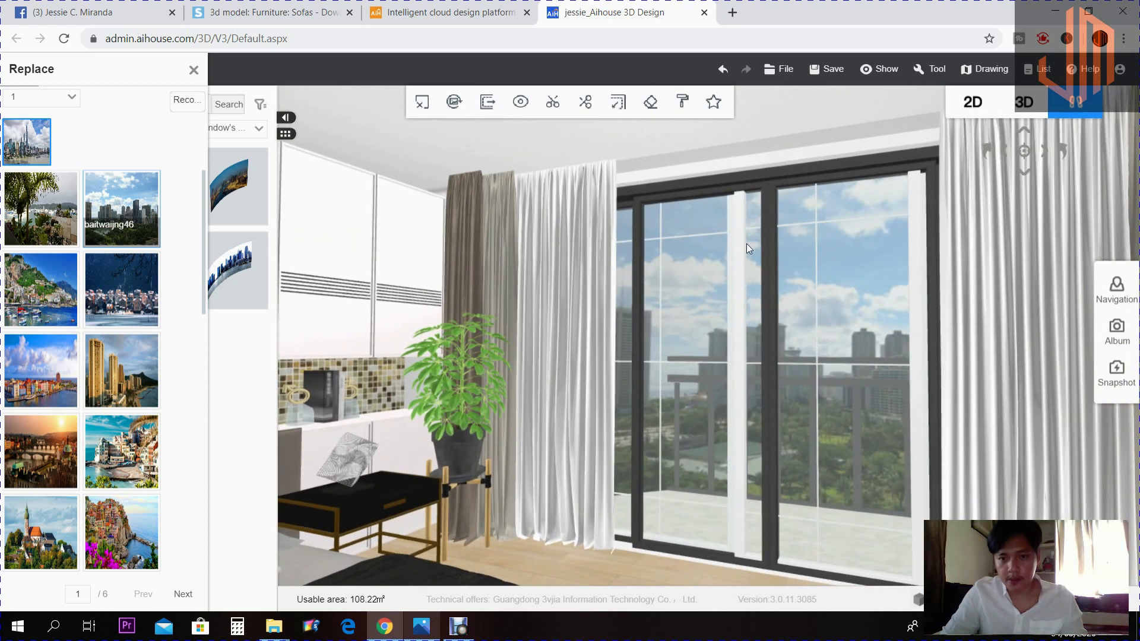
{"action": "left_click", "coordinate": [765, 181]}
{"action": "key", "text": "Delete"}
{"action": "key", "text": "s"}
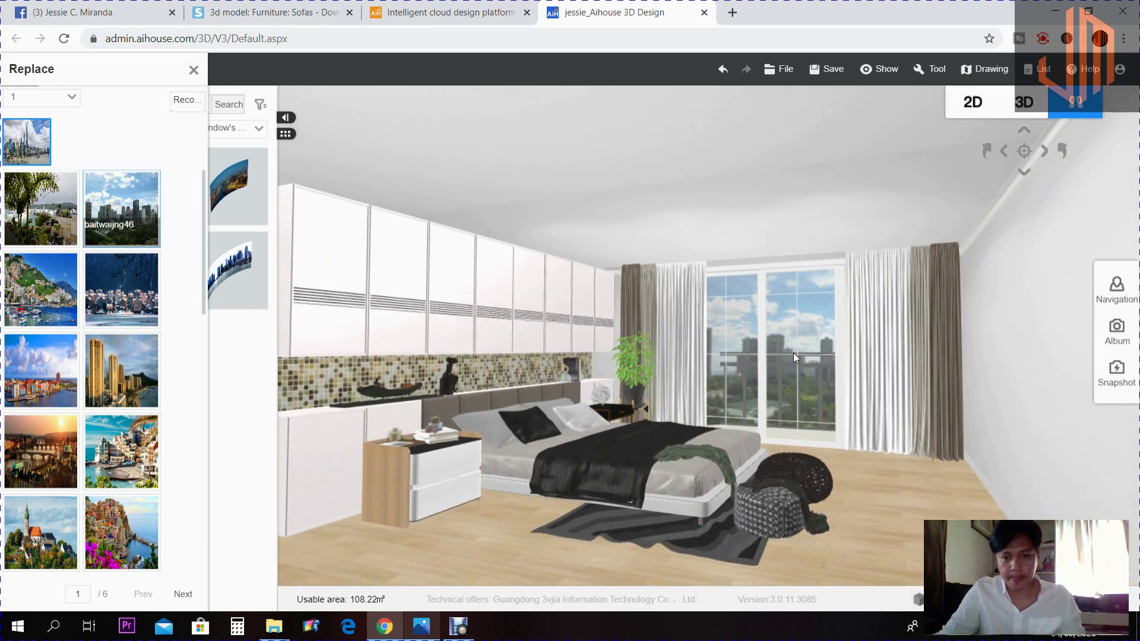
{"action": "key", "text": "w"}
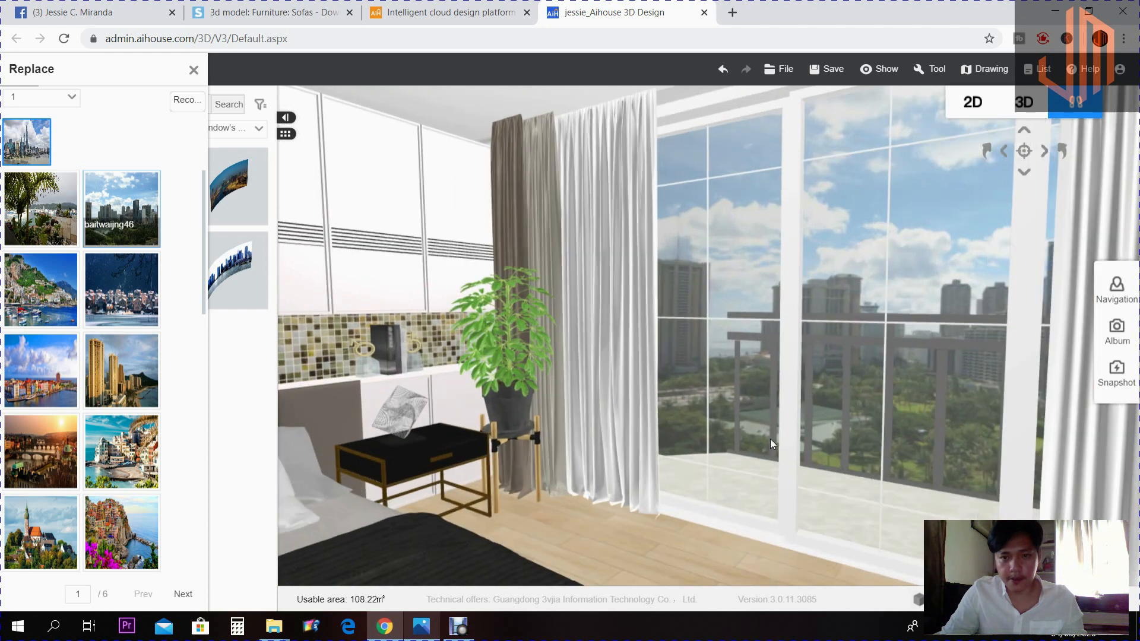
{"action": "key", "text": "s"}
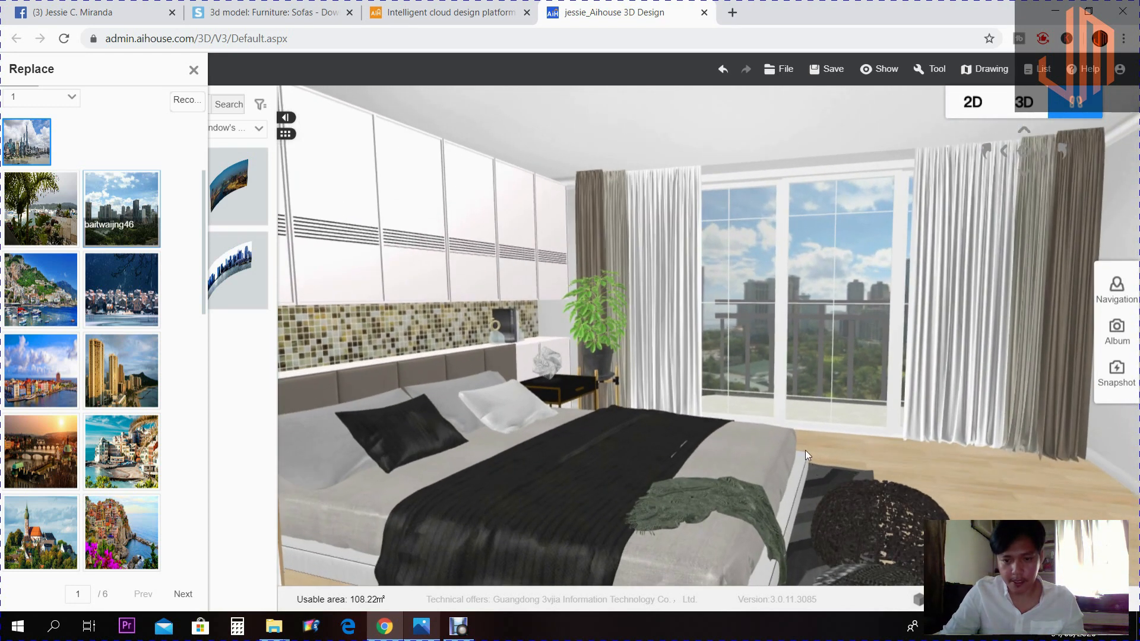
{"action": "key", "text": "s"}
{"action": "left_click_drag", "start_coordinate": [770, 437], "coordinate": [813, 332]}
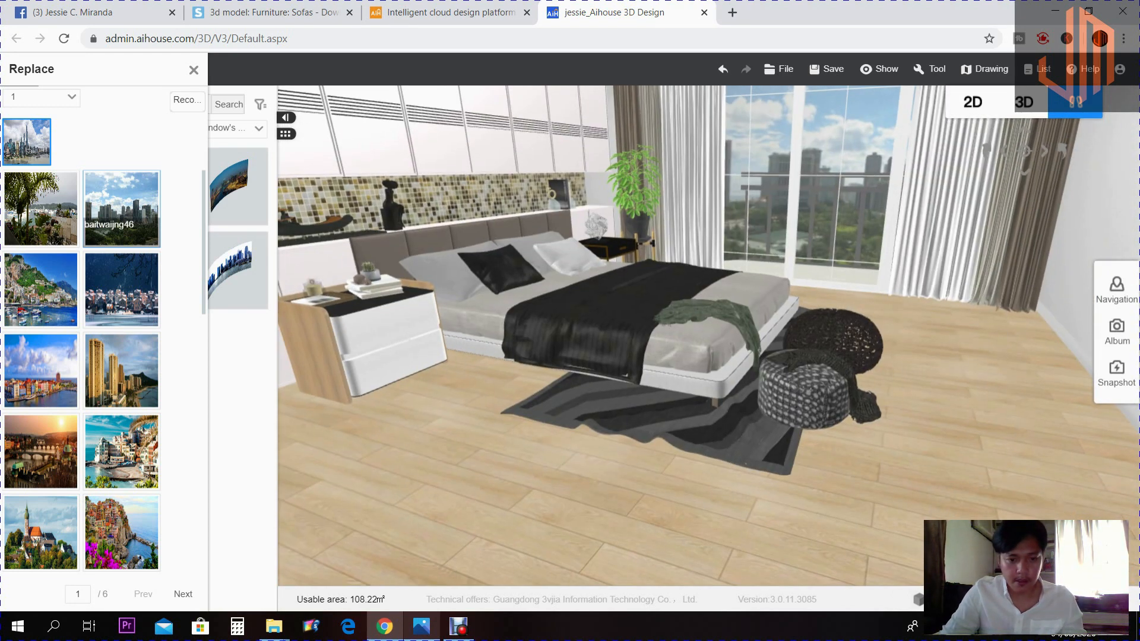
{"action": "left_click", "coordinate": [422, 630]}
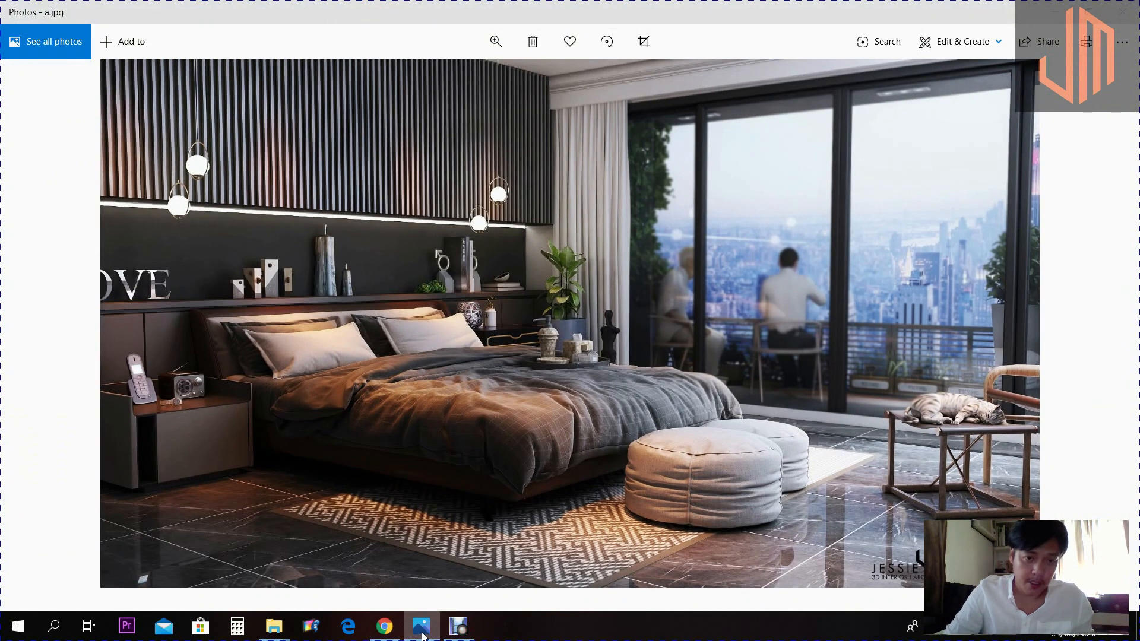
{"action": "left_click", "coordinate": [422, 631]}
{"action": "left_click_drag", "start_coordinate": [675, 391], "coordinate": [736, 493]}
{"action": "key", "text": "w"}
{"action": "left_click_drag", "start_coordinate": [711, 351], "coordinate": [918, 443]}
{"action": "left_click", "coordinate": [770, 434]}
{"action": "left_click_drag", "start_coordinate": [768, 316], "coordinate": [779, 427]}
{"action": "left_click", "coordinate": [793, 339]}
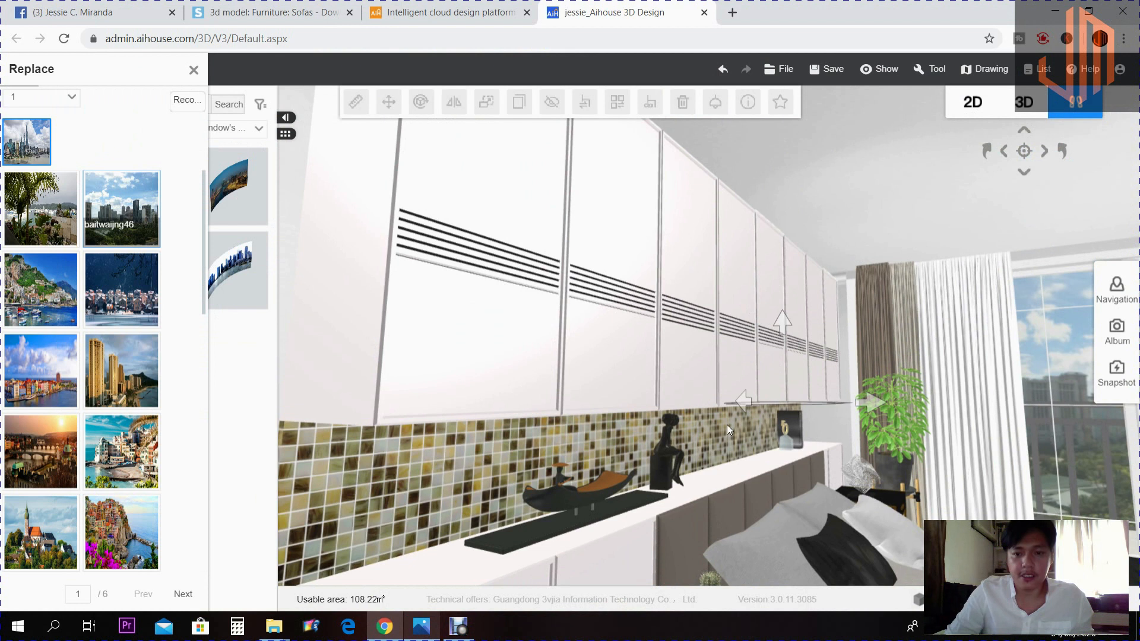
Close the replacement catalog and reposition the view toward the bed and cabinets.
{"action": "key", "text": "w"}
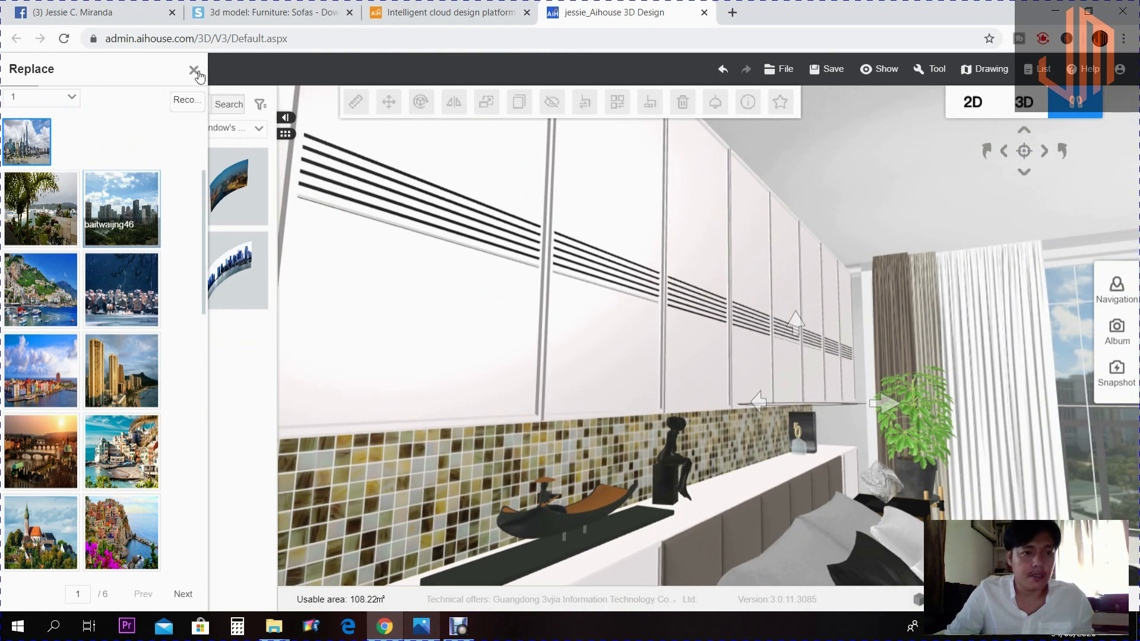
{"action": "left_click", "coordinate": [194, 71]}
{"action": "key", "text": "s"}
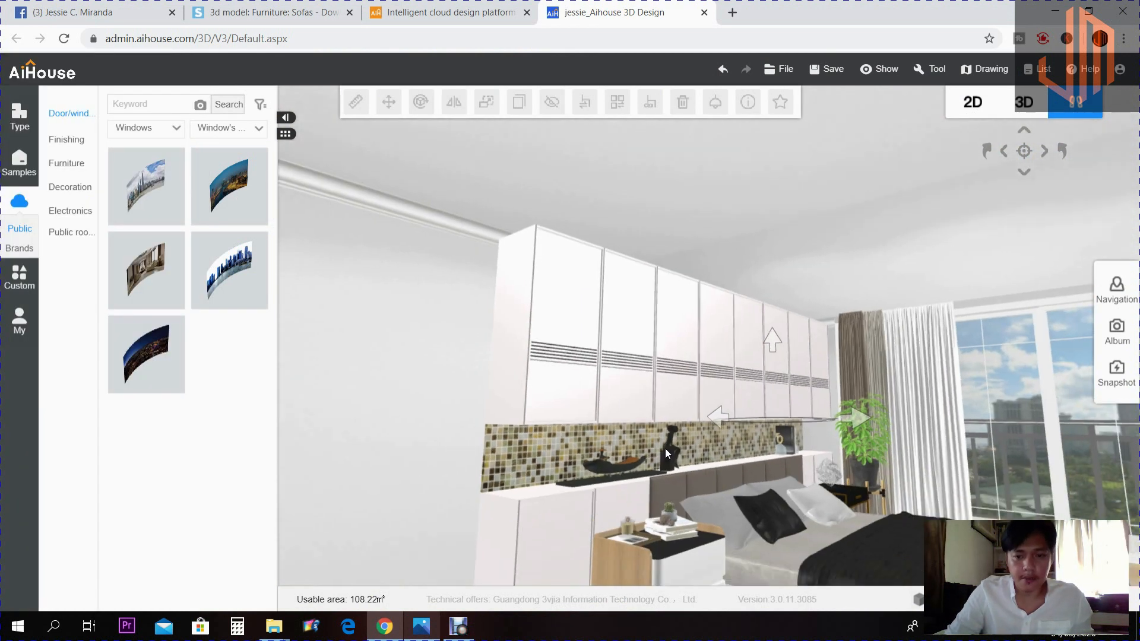
{"action": "left_click_drag", "start_coordinate": [665, 448], "coordinate": [692, 250]}
{"action": "left_click_drag", "start_coordinate": [908, 357], "coordinate": [832, 341]}
{"action": "key", "text": "s"}
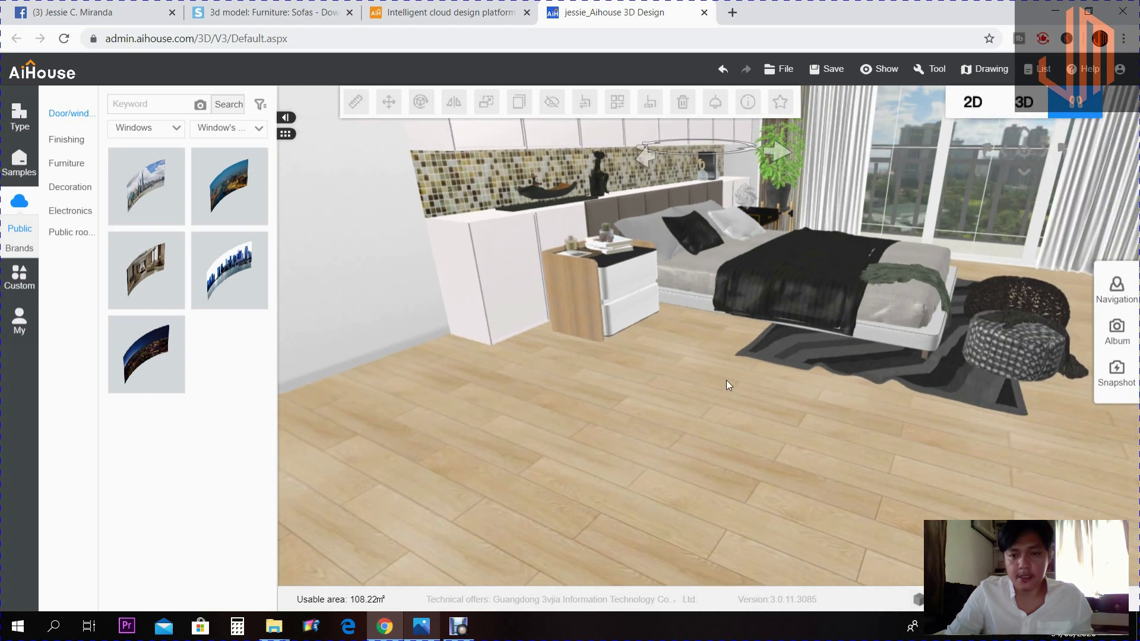
{"action": "left_click_drag", "start_coordinate": [726, 381], "coordinate": [737, 466]}
{"action": "key", "text": "w"}
{"action": "left_click_drag", "start_coordinate": [775, 240], "coordinate": [771, 312]}
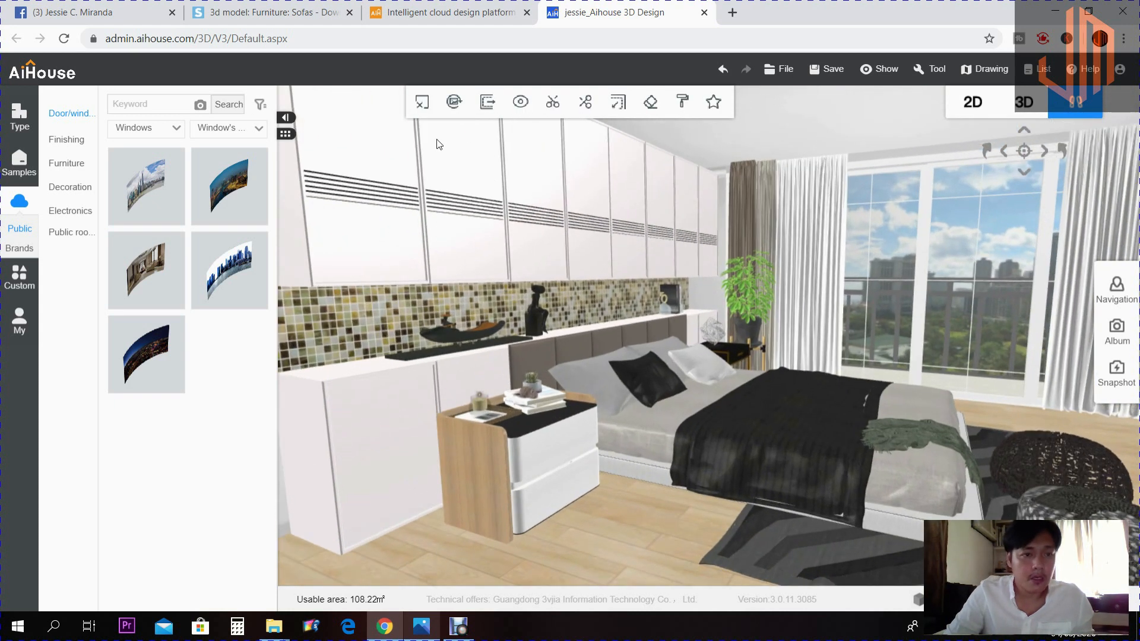
Browse the Furniture, Decoration and Public room catalogs and their type lists.
{"action": "left_click", "coordinate": [69, 165]}
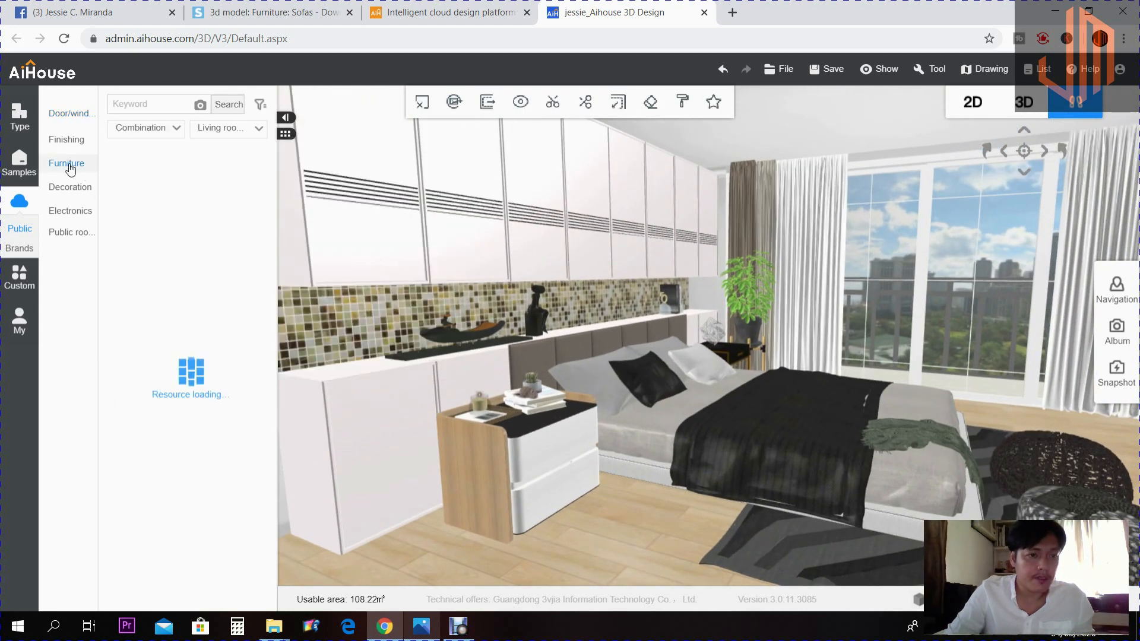
{"action": "left_click", "coordinate": [260, 129]}
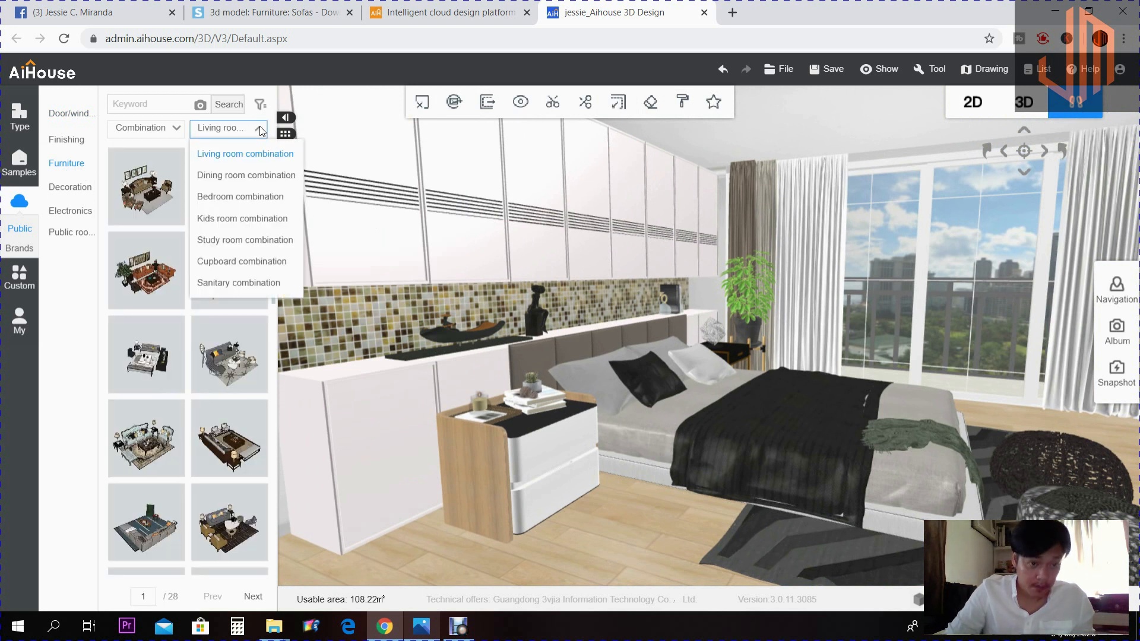
{"action": "left_click", "coordinate": [70, 188]}
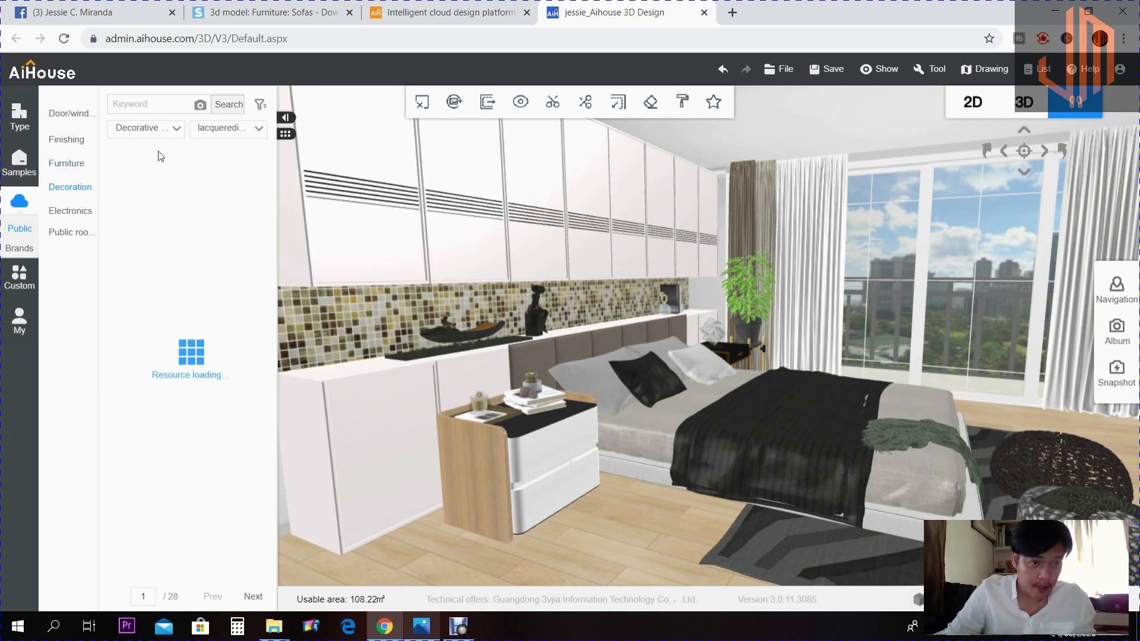
{"action": "left_click", "coordinate": [260, 132]}
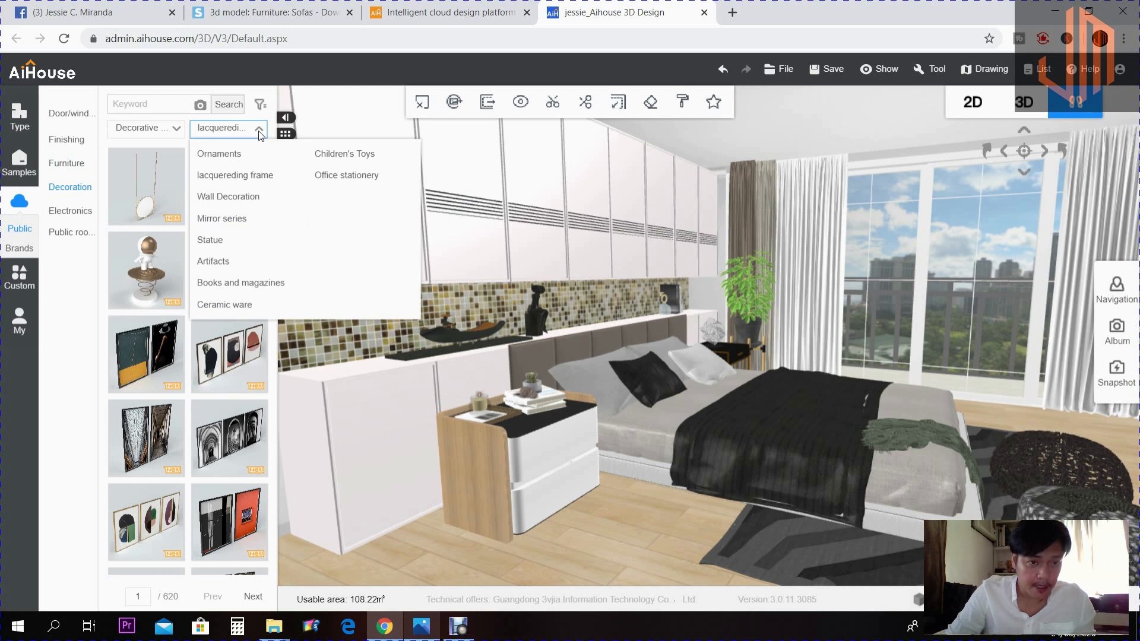
{"action": "left_click", "coordinate": [70, 237]}
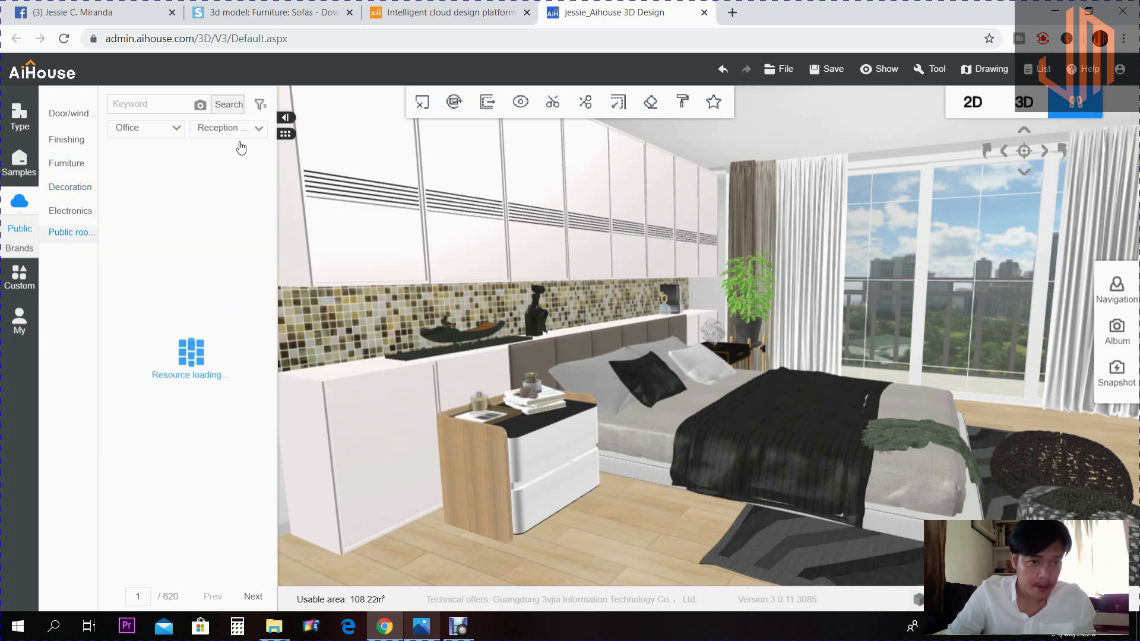
{"action": "left_click", "coordinate": [255, 134]}
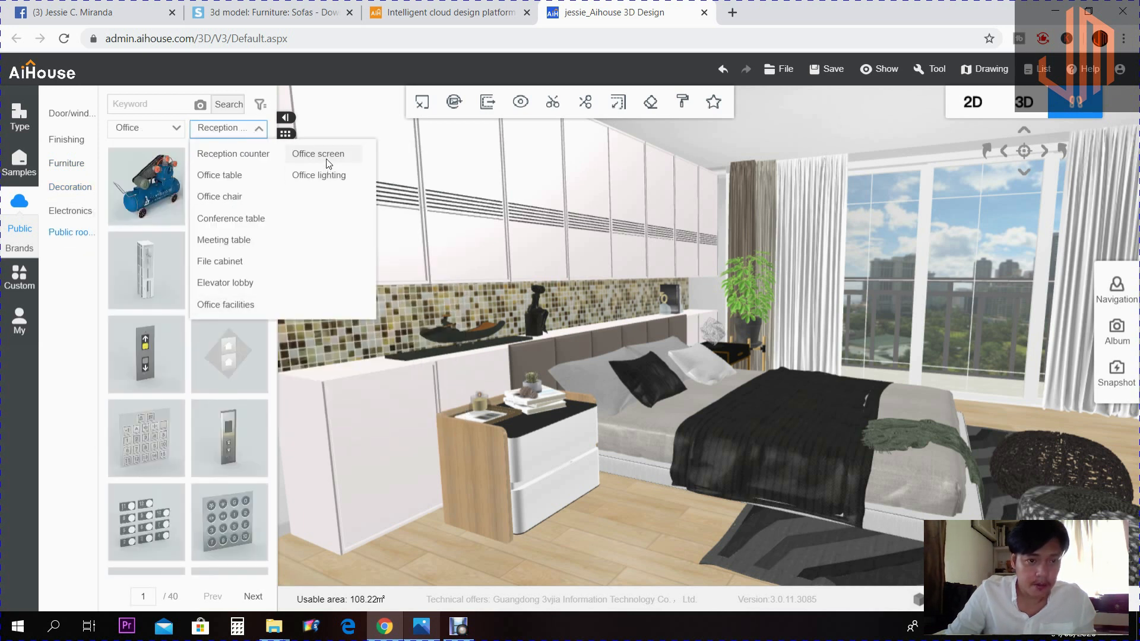
{"action": "left_click", "coordinate": [169, 133]}
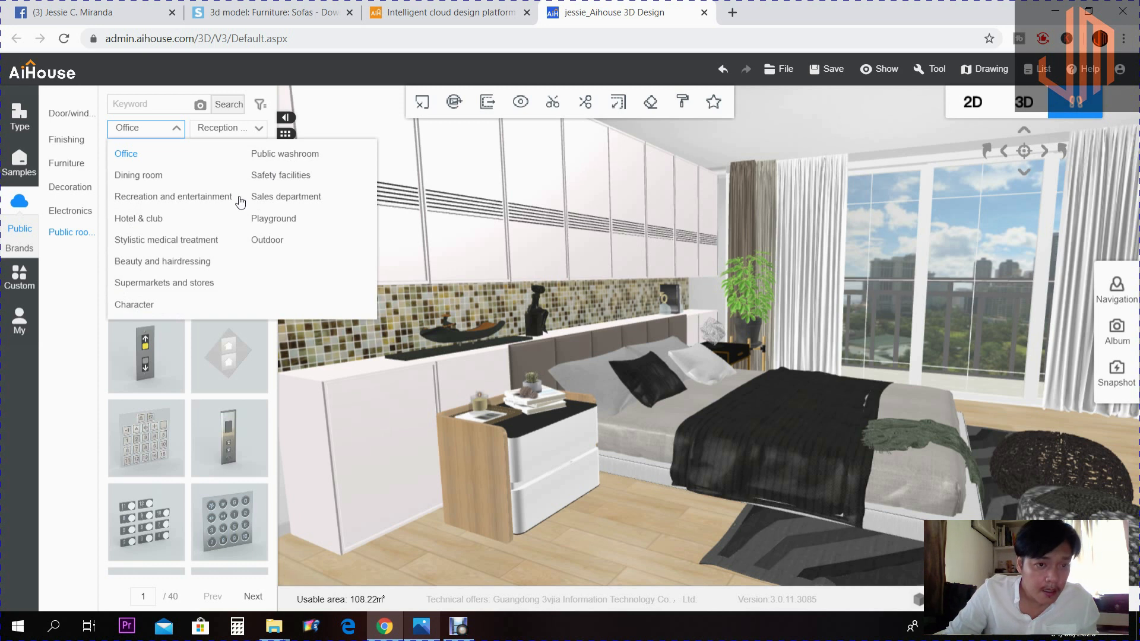
Look through the Finishing tile types and the Doors and windows window types.
{"action": "mouse_move", "coordinate": [82, 163]}
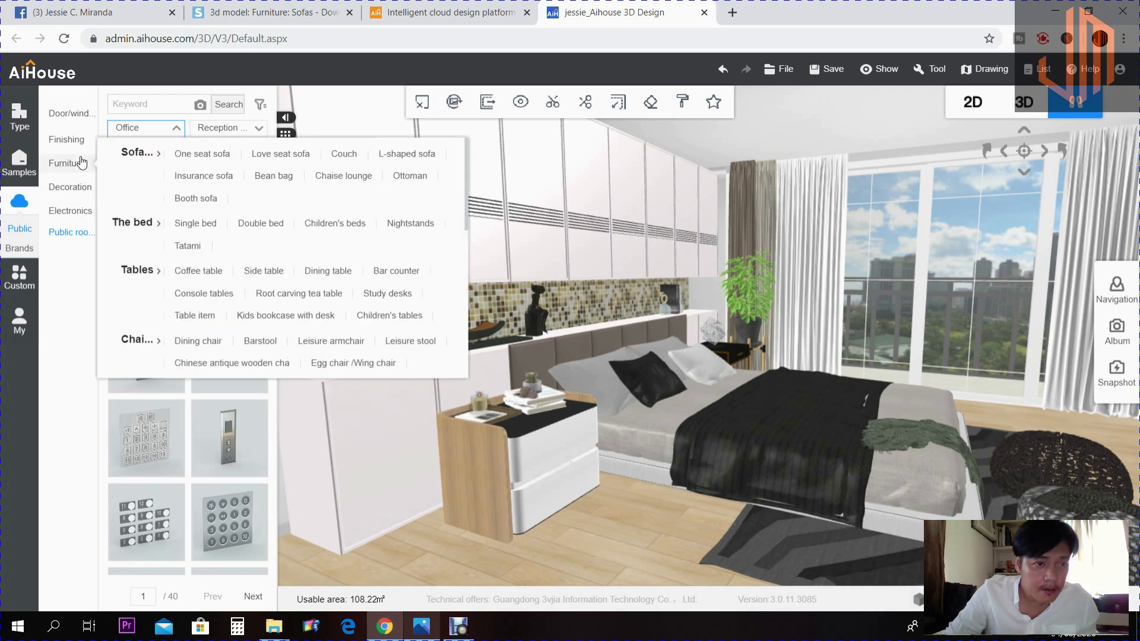
{"action": "left_click", "coordinate": [67, 140]}
{"action": "left_click", "coordinate": [259, 129]}
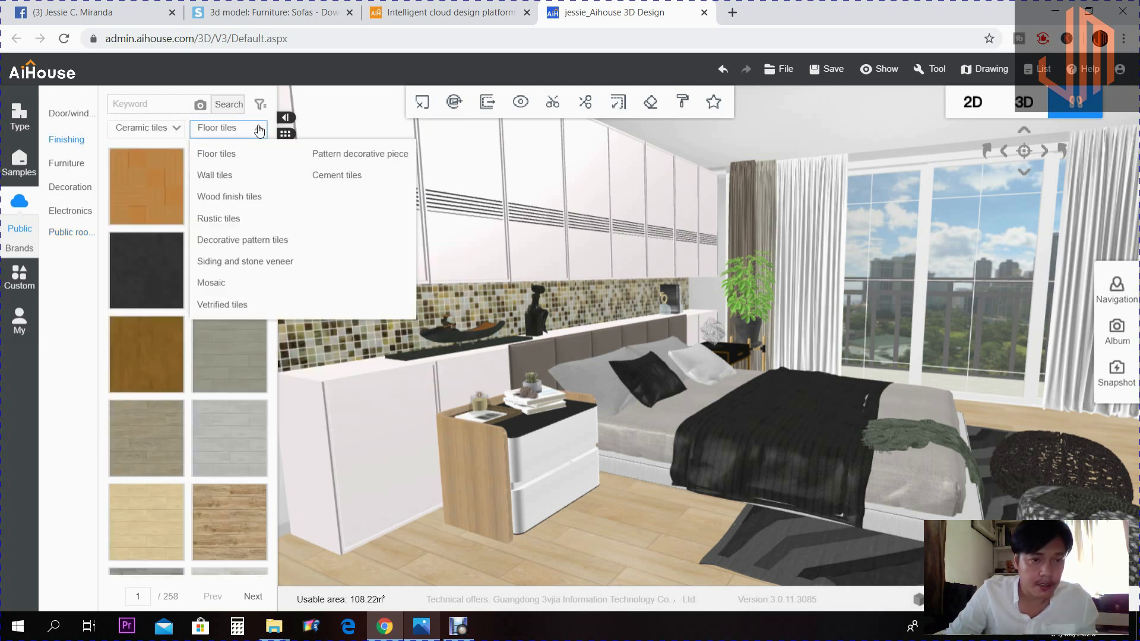
{"action": "left_click", "coordinate": [90, 119]}
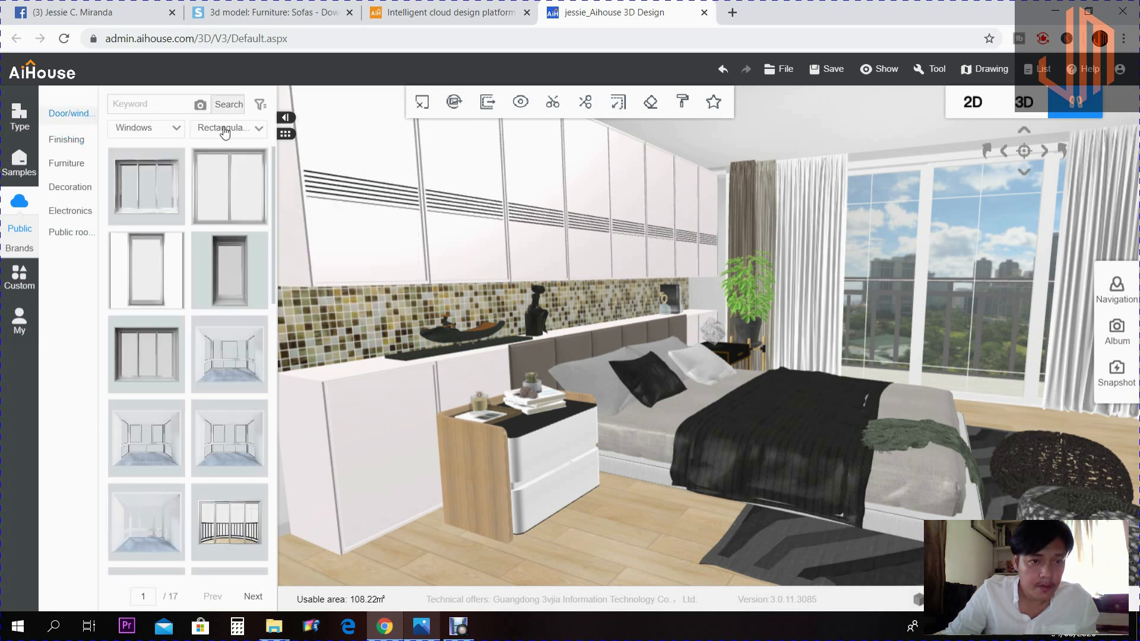
{"action": "left_click", "coordinate": [246, 134]}
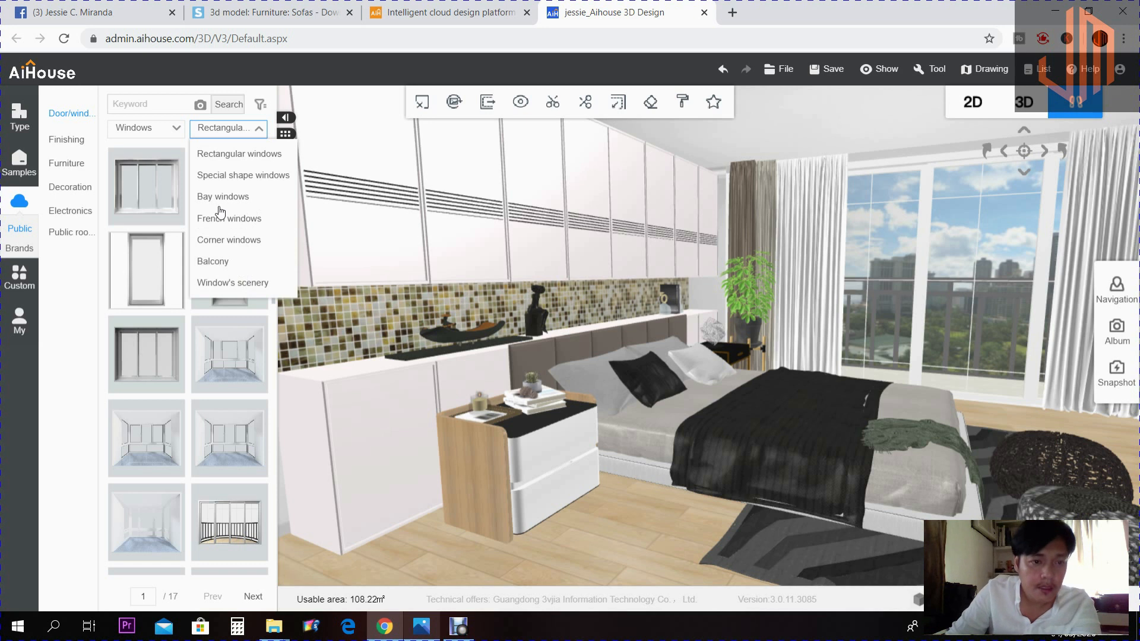
{"action": "left_click", "coordinate": [67, 140]}
{"action": "left_click", "coordinate": [221, 132]}
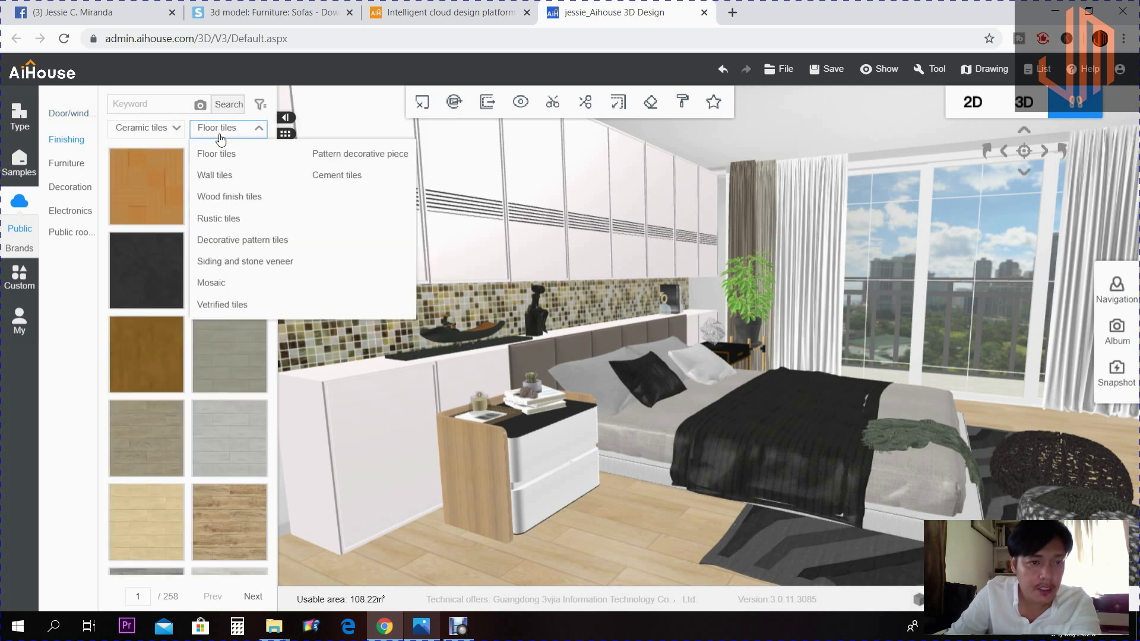
Revisit Furniture categories, then filter Decoration to show only Wall Decoration items.
{"action": "left_click", "coordinate": [66, 168]}
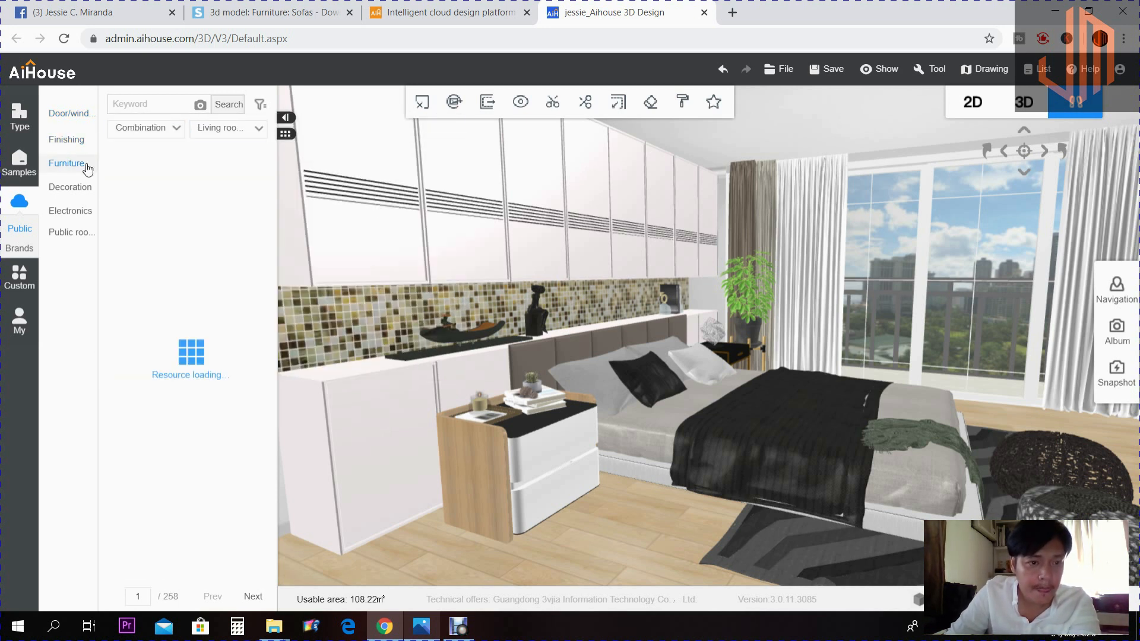
{"action": "left_click", "coordinate": [253, 132]}
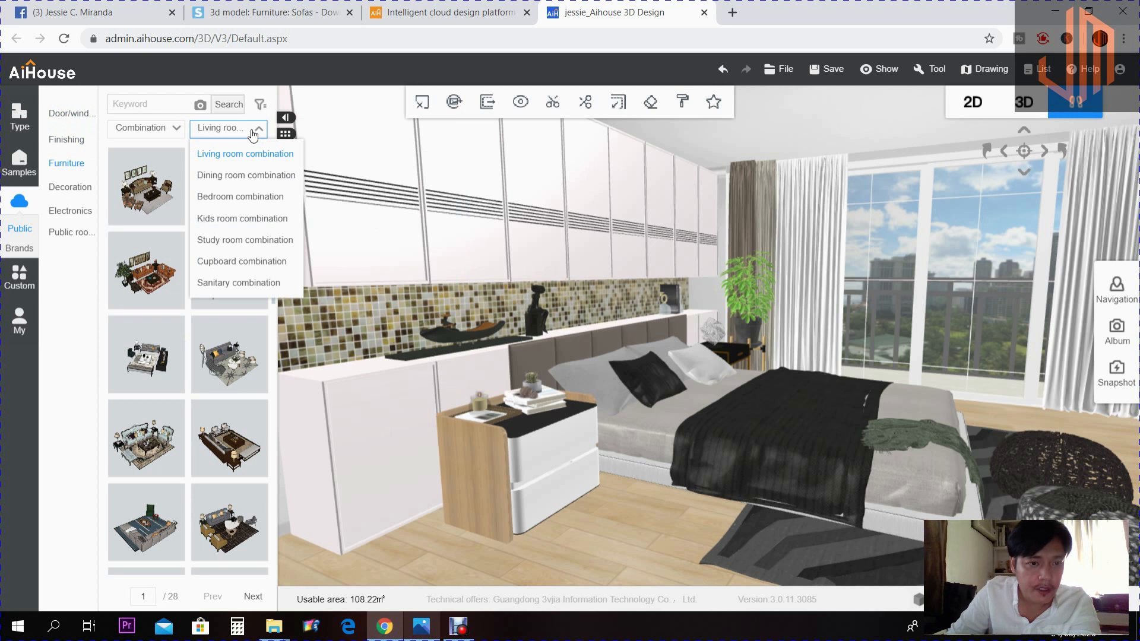
{"action": "left_click", "coordinate": [176, 133]}
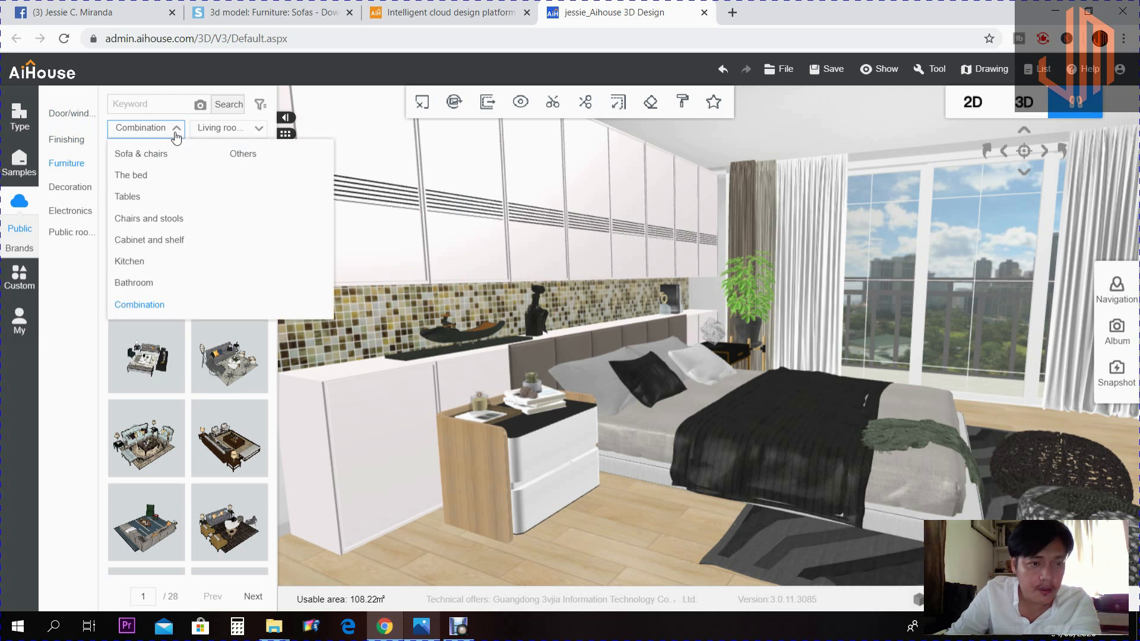
{"action": "left_click", "coordinate": [84, 189]}
{"action": "left_click", "coordinate": [258, 131]}
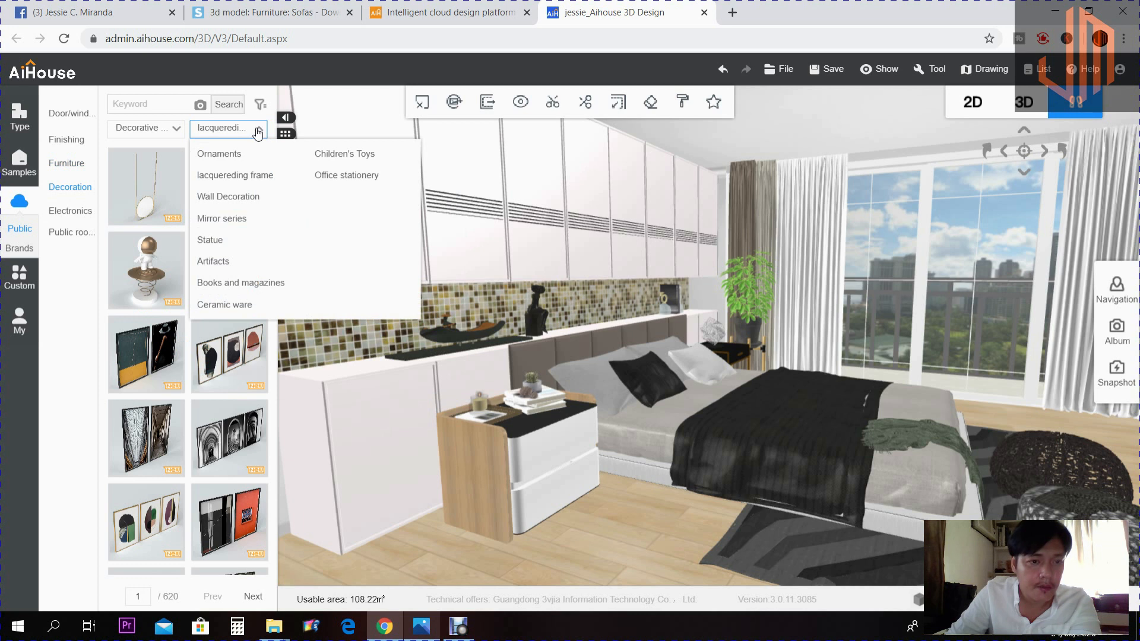
{"action": "left_click", "coordinate": [220, 198]}
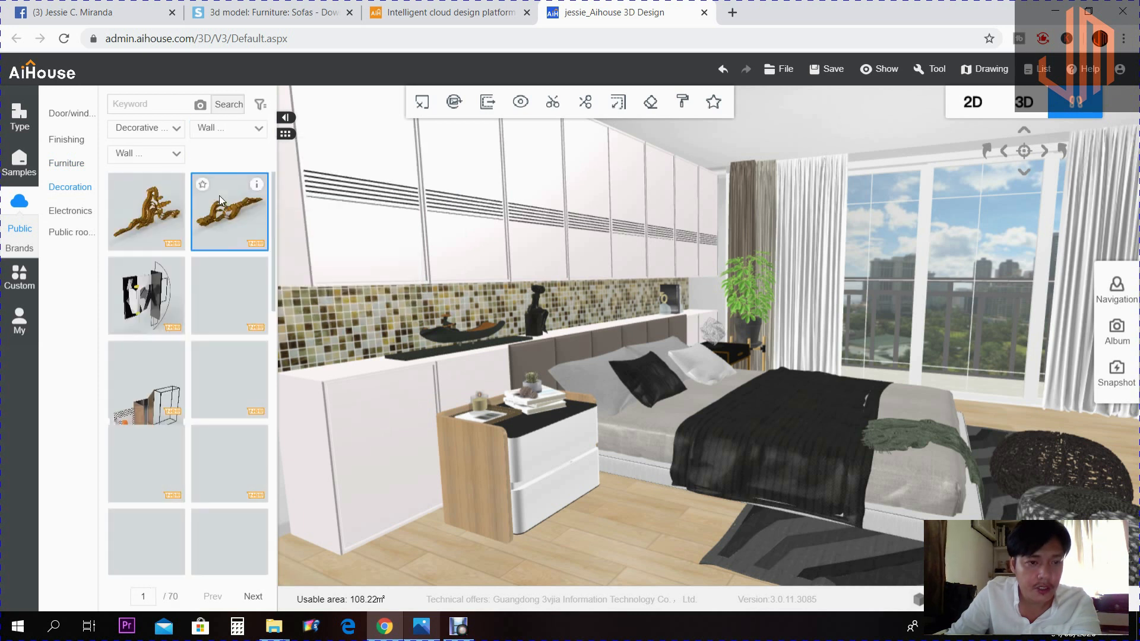
{"action": "left_click", "coordinate": [259, 130]}
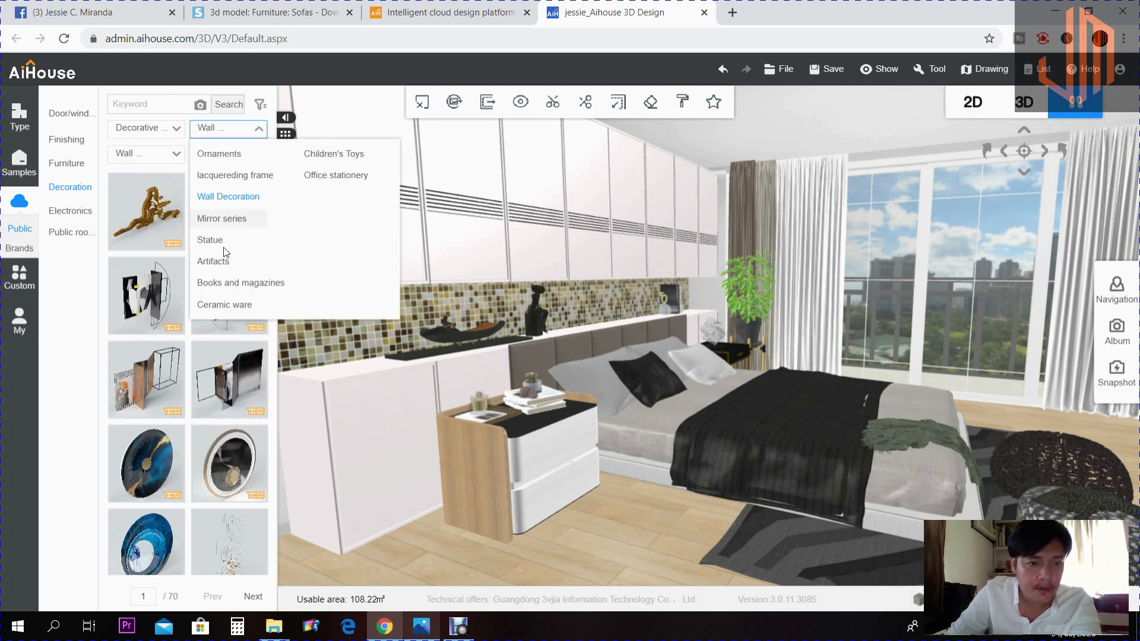
Review the Public room types and office subcategories, then the Decoration subcategories.
{"action": "left_click", "coordinate": [75, 233]}
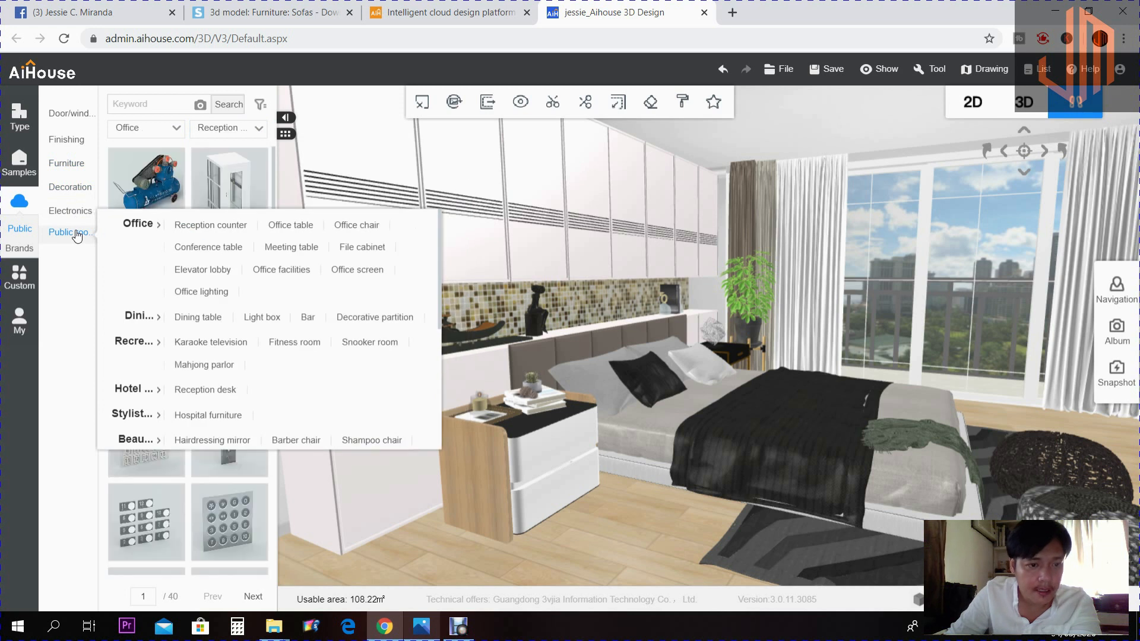
{"action": "left_click", "coordinate": [256, 129]}
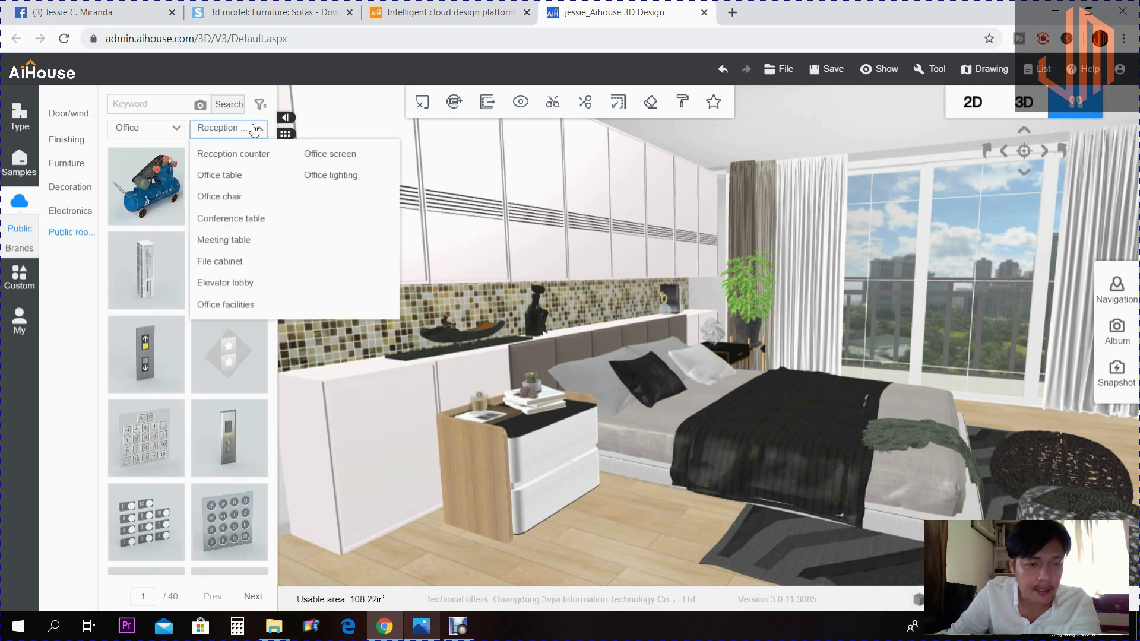
{"action": "left_click", "coordinate": [181, 130]}
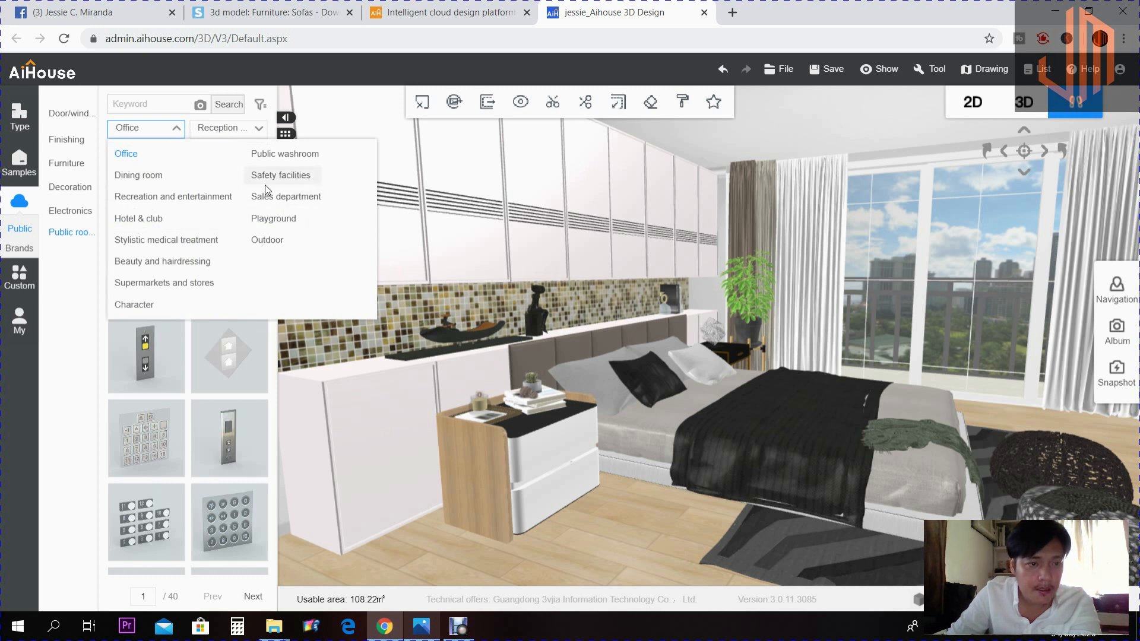
{"action": "left_click", "coordinate": [232, 127]}
{"action": "left_click", "coordinate": [232, 129]}
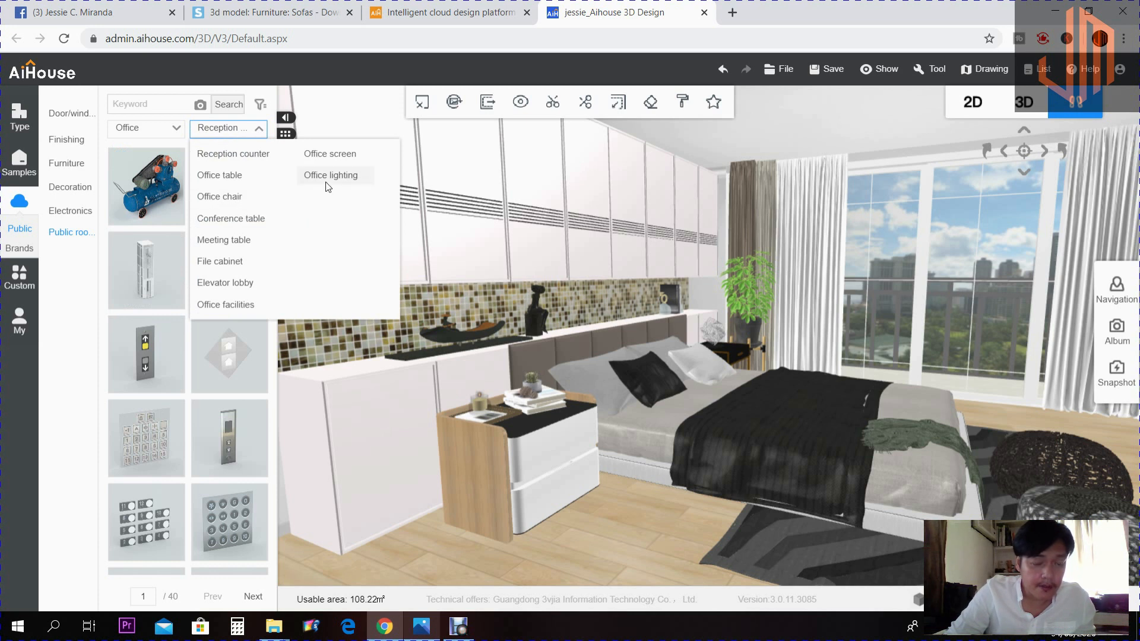
{"action": "left_click", "coordinate": [71, 189]}
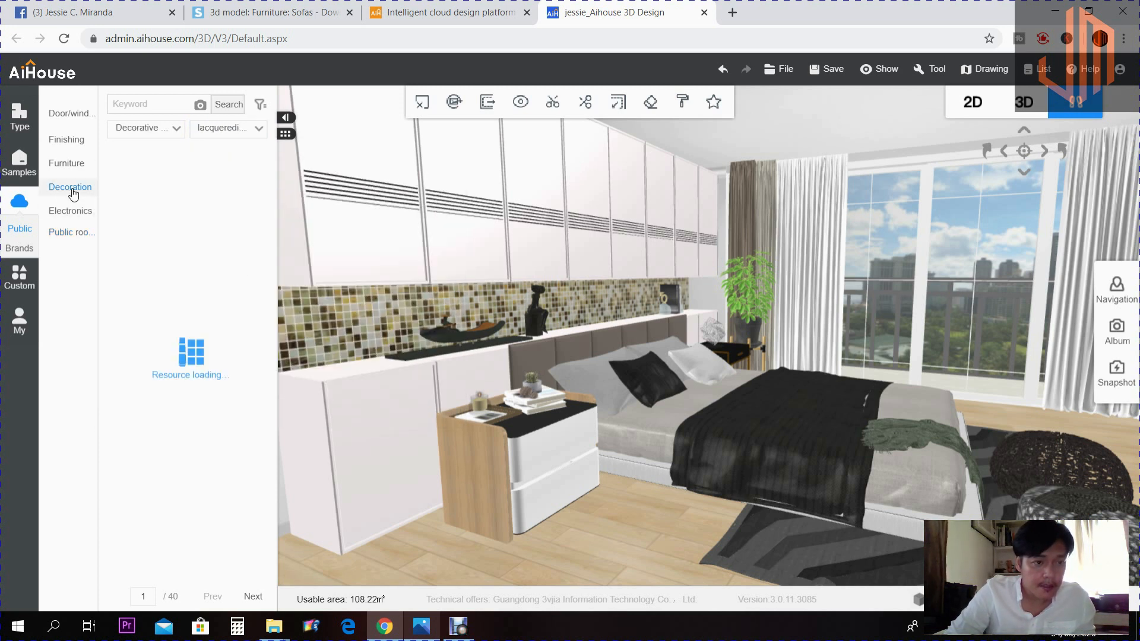
{"action": "left_click", "coordinate": [241, 130]}
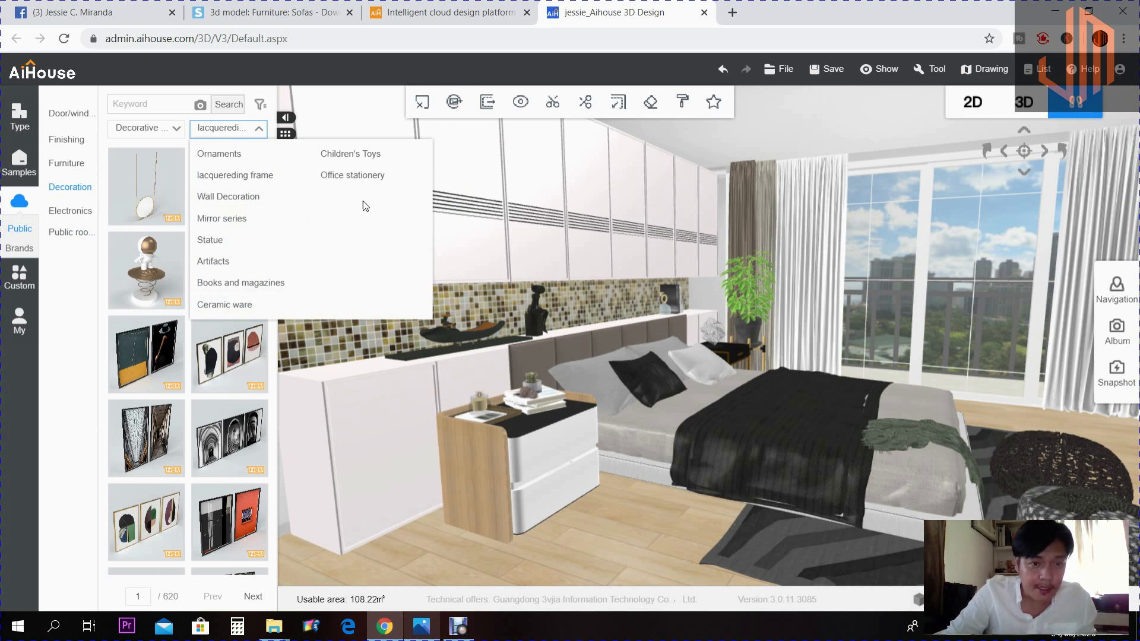
Set the Furniture category to Others and scroll through its Bar parts items.
{"action": "left_click", "coordinate": [248, 131]}
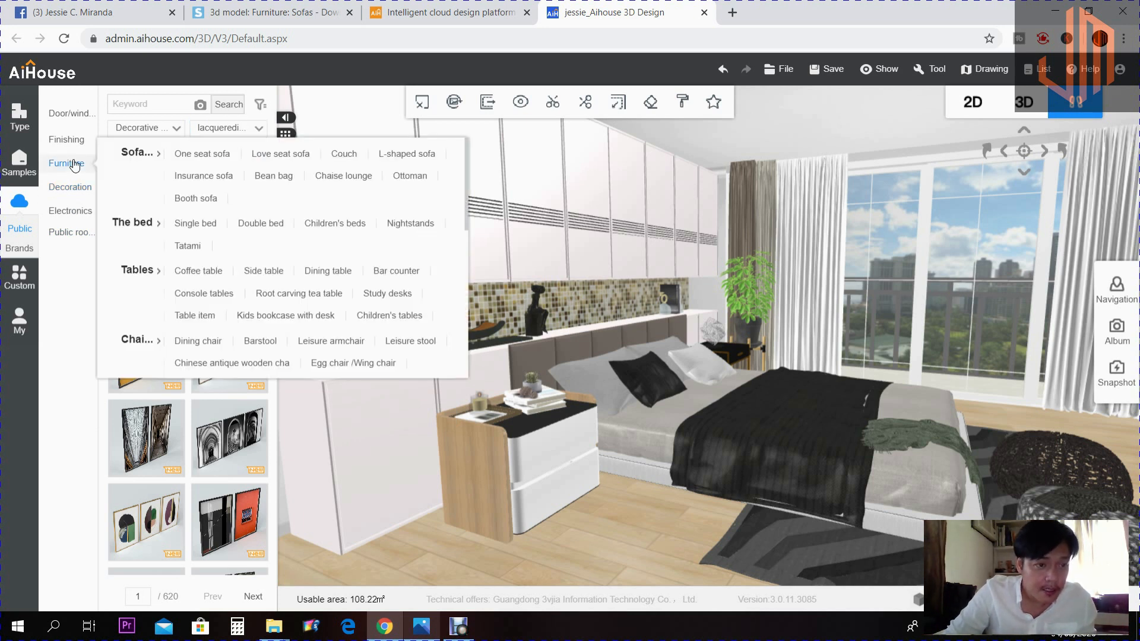
{"action": "left_click", "coordinate": [67, 163]}
{"action": "left_click", "coordinate": [250, 134]}
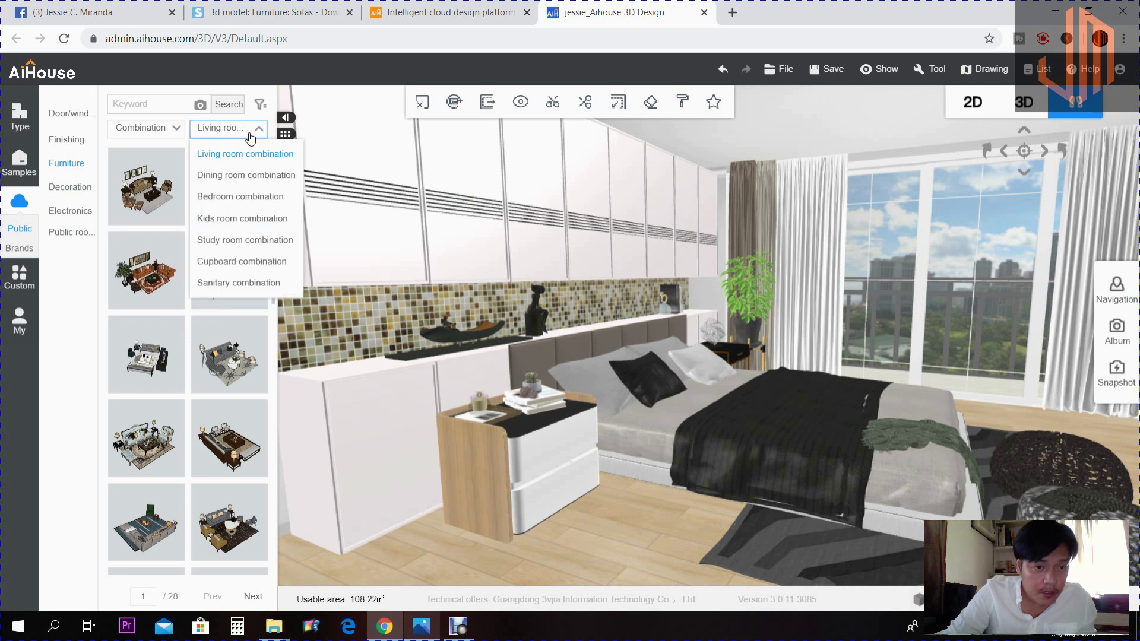
{"action": "left_click", "coordinate": [175, 128]}
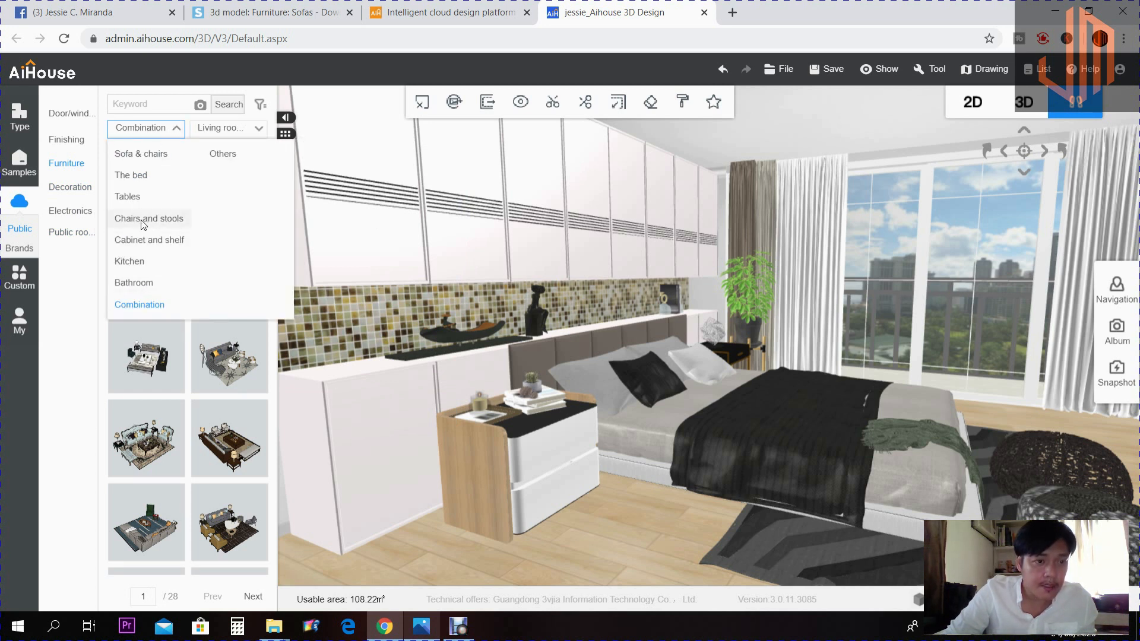
{"action": "left_click", "coordinate": [224, 154]}
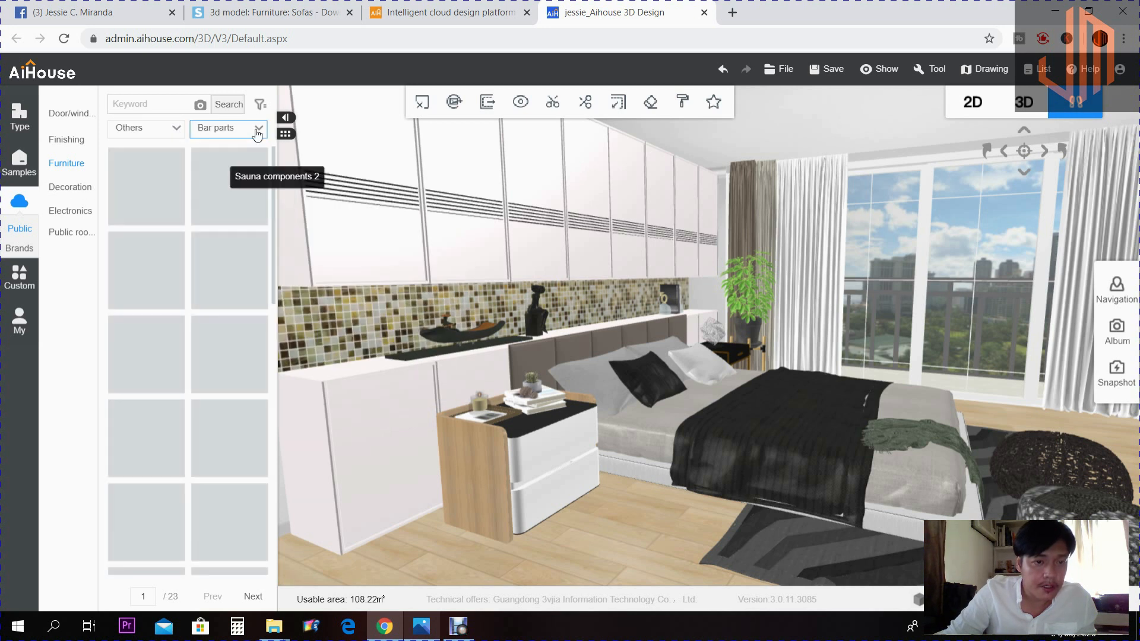
{"action": "left_click", "coordinate": [256, 131]}
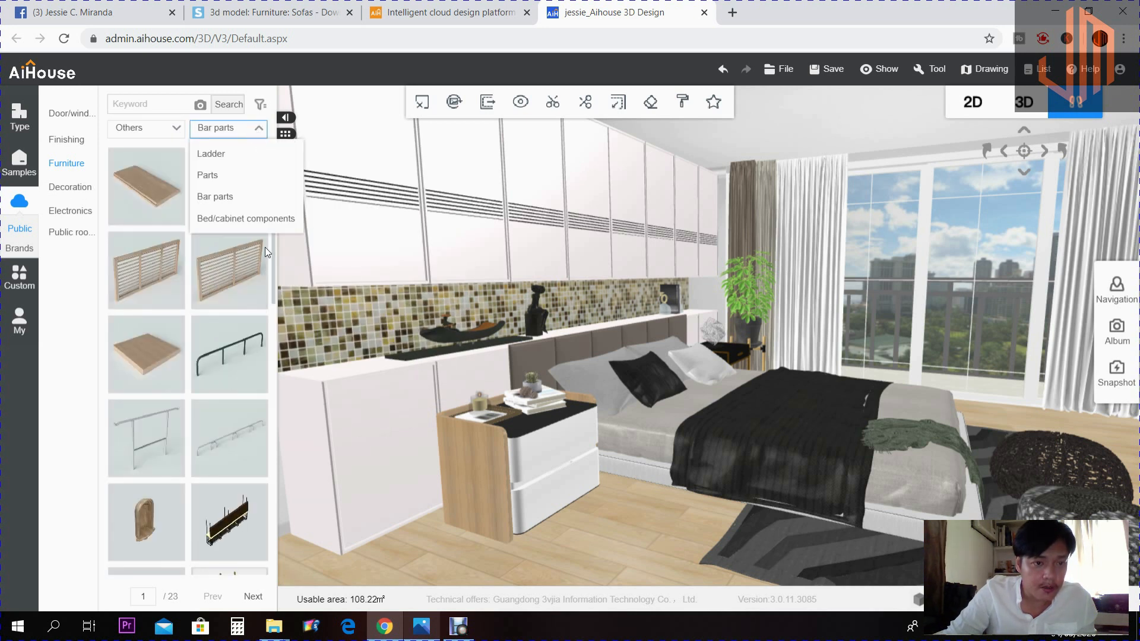
{"action": "left_click", "coordinate": [452, 269]}
{"action": "scroll", "coordinate": [452, 269], "scroll_direction": "down", "scroll_amount": 2}
{"action": "scroll", "coordinate": [227, 327], "scroll_direction": "down", "scroll_amount": 6}
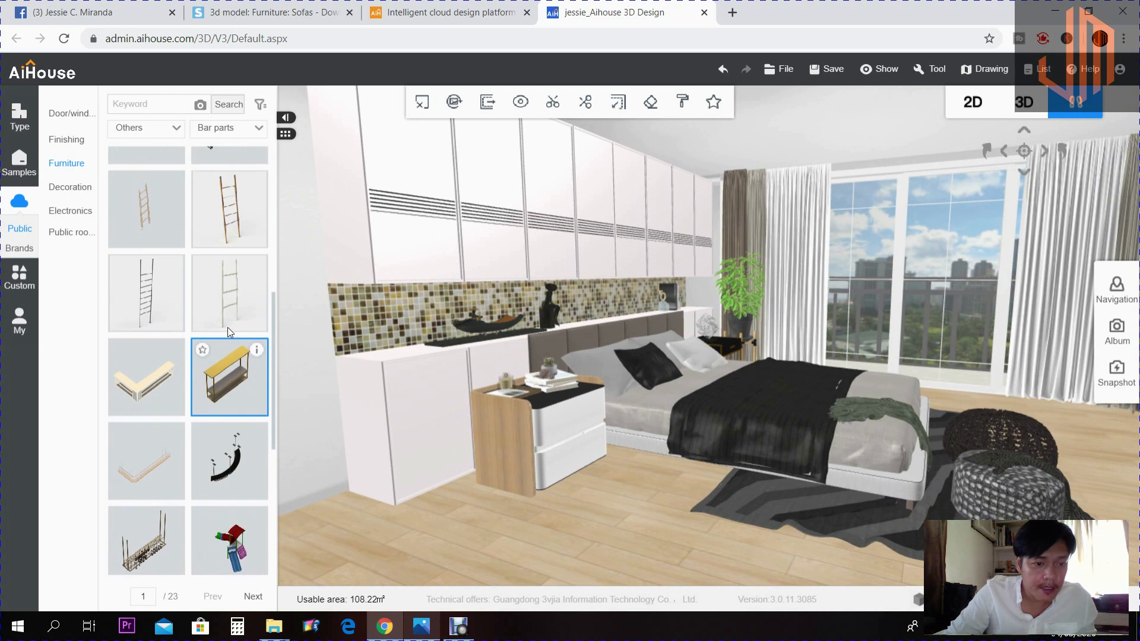
{"action": "scroll", "coordinate": [227, 326], "scroll_direction": "up", "scroll_amount": 6}
{"action": "left_click", "coordinate": [259, 129]}
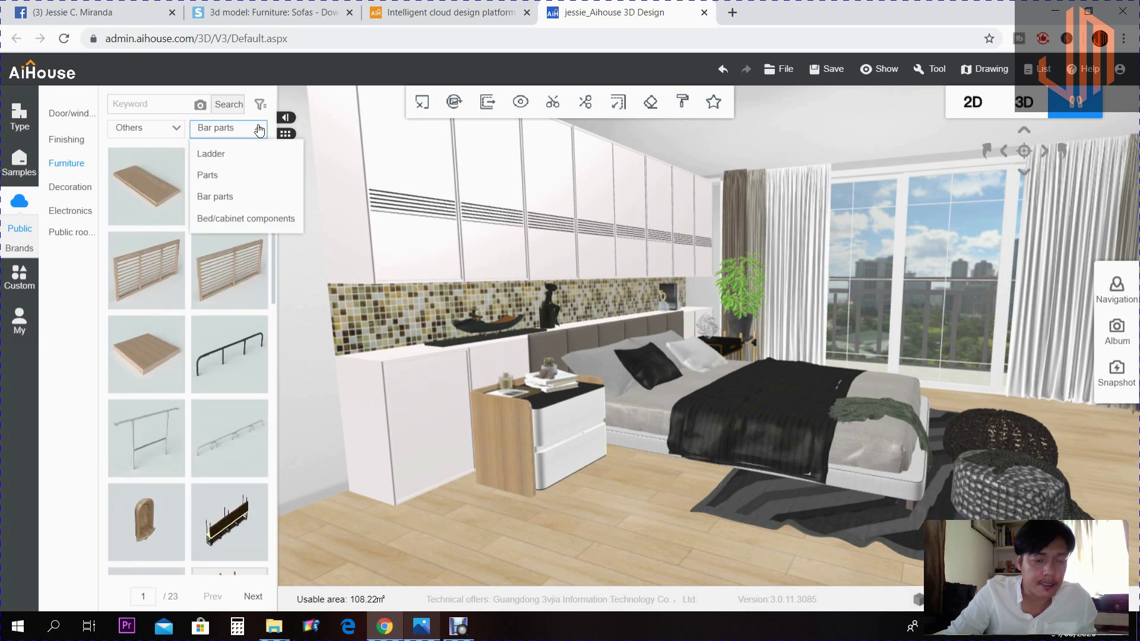
{"action": "scroll", "coordinate": [411, 243], "scroll_direction": "up", "scroll_amount": 2}
{"action": "left_click", "coordinate": [172, 133]}
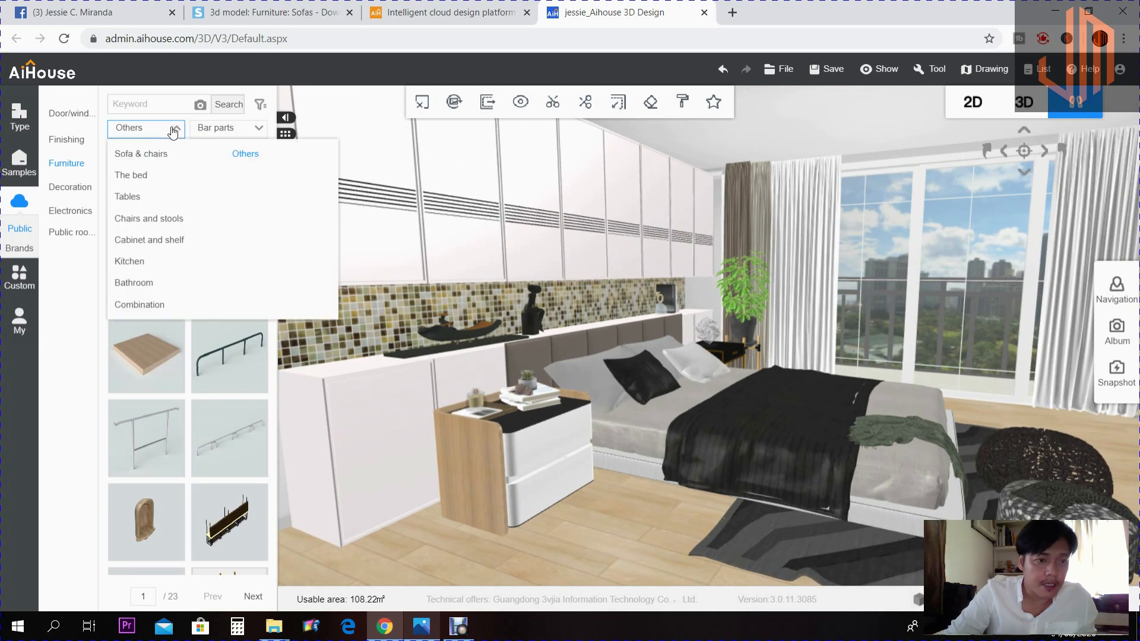
Check the Public room types and the Electronics appliance categories.
{"action": "left_click", "coordinate": [71, 232]}
{"action": "scroll", "coordinate": [216, 353], "scroll_direction": "down", "scroll_amount": 5}
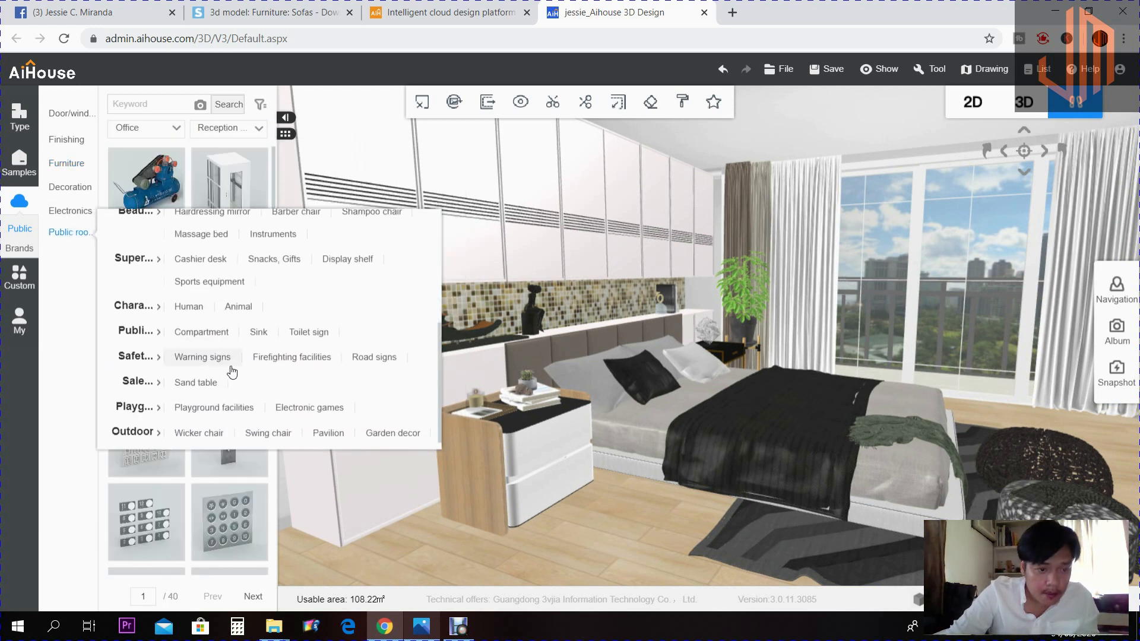
{"action": "left_click", "coordinate": [181, 134]}
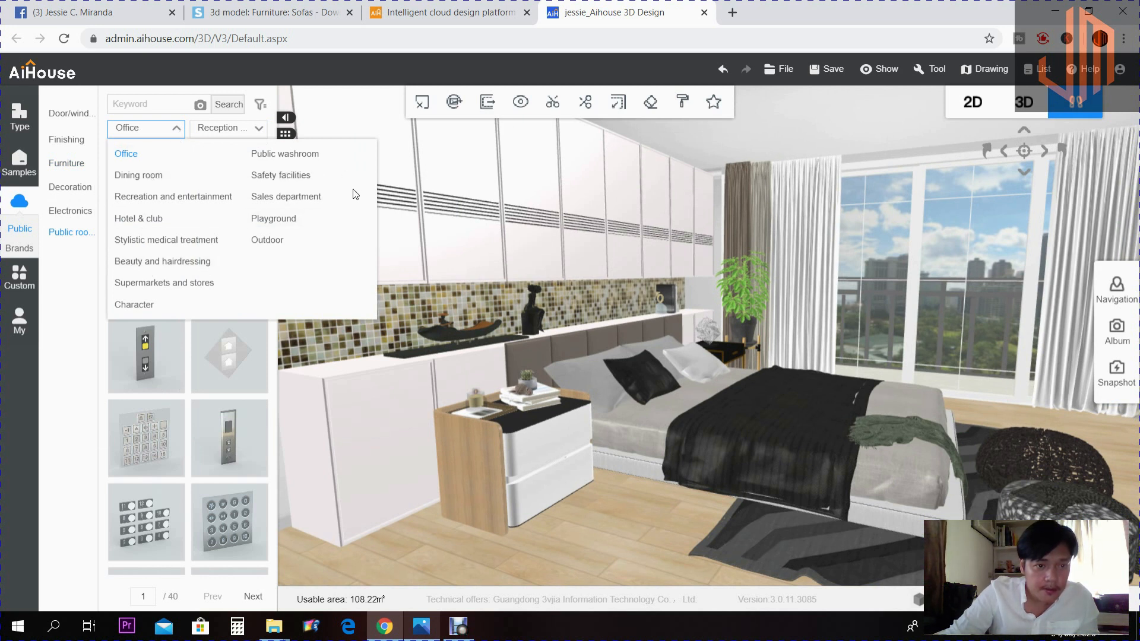
{"action": "left_click", "coordinate": [71, 213]}
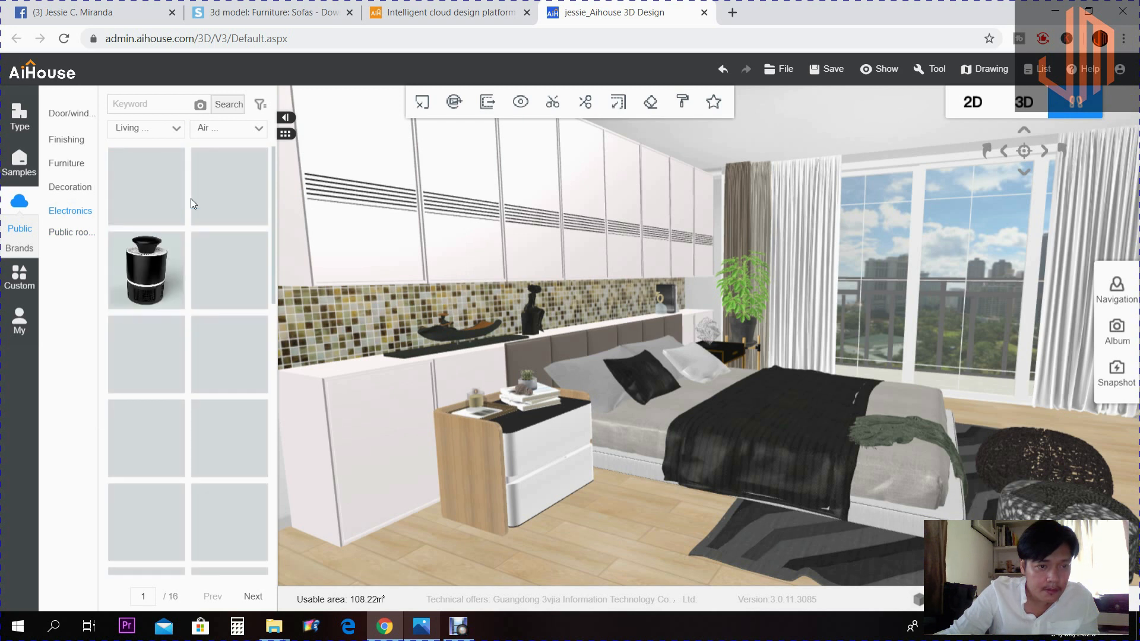
{"action": "left_click", "coordinate": [245, 131]}
{"action": "left_click", "coordinate": [169, 137]}
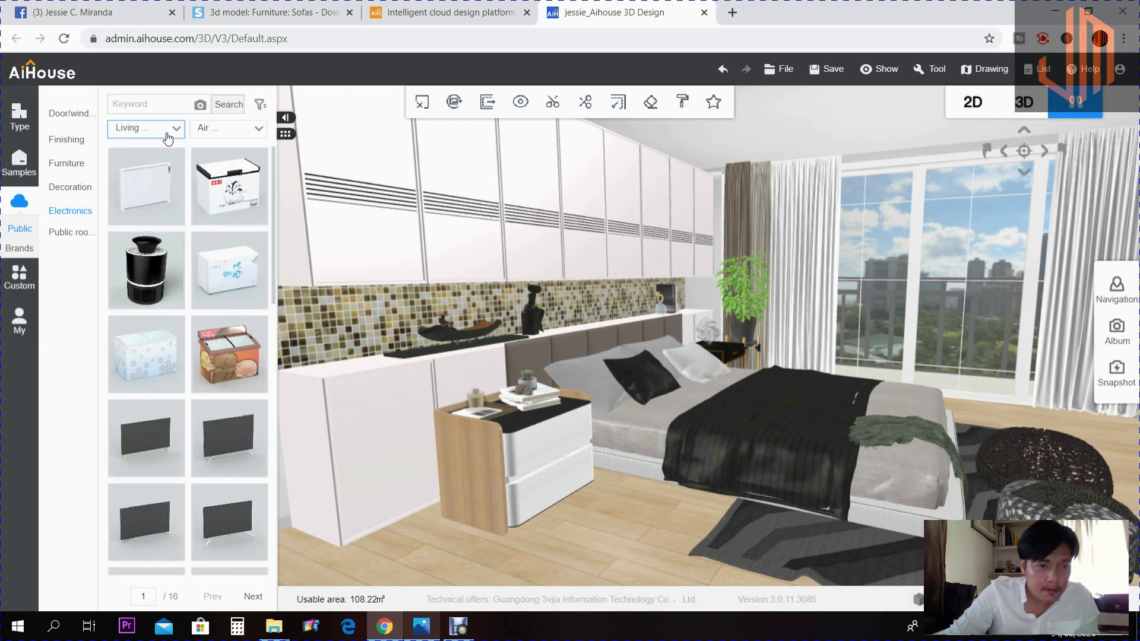
{"action": "left_click", "coordinate": [168, 138]}
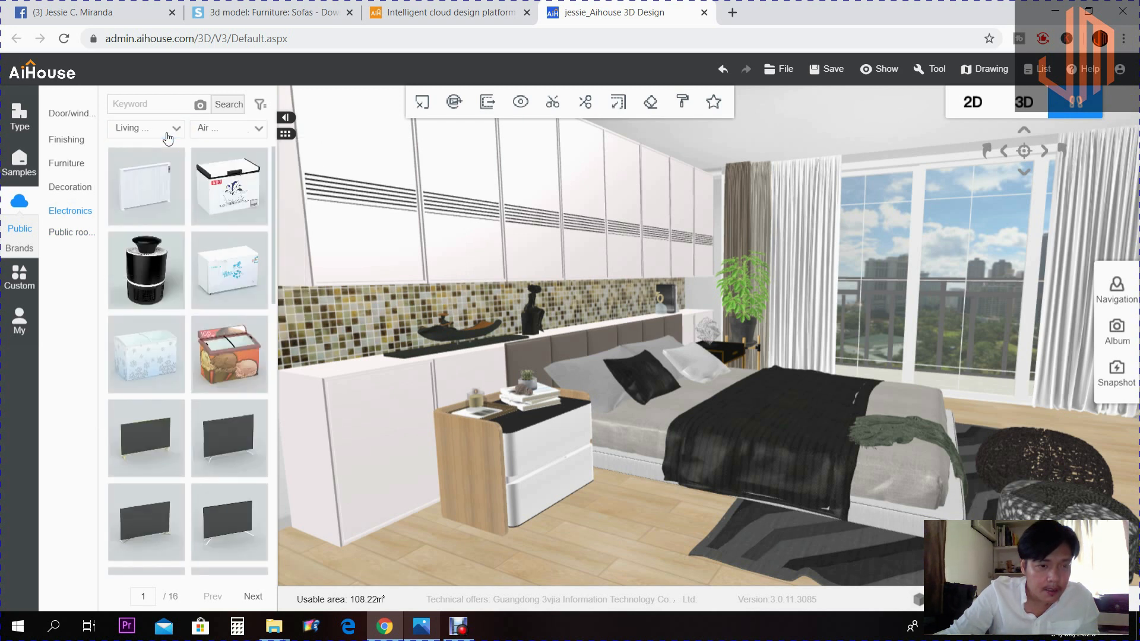
Browse the Decoration categories and decorative accents subcategories.
{"action": "left_click", "coordinate": [72, 188]}
{"action": "left_click", "coordinate": [178, 130]}
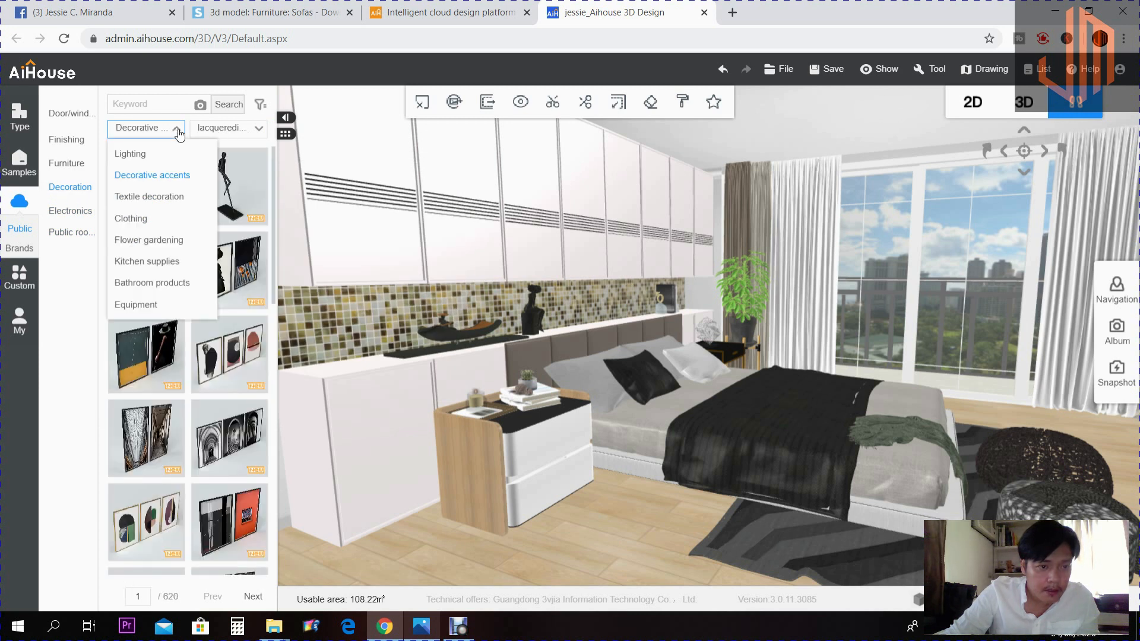
{"action": "left_click", "coordinate": [236, 131]}
{"action": "left_click", "coordinate": [236, 132]}
{"action": "left_click", "coordinate": [236, 132]}
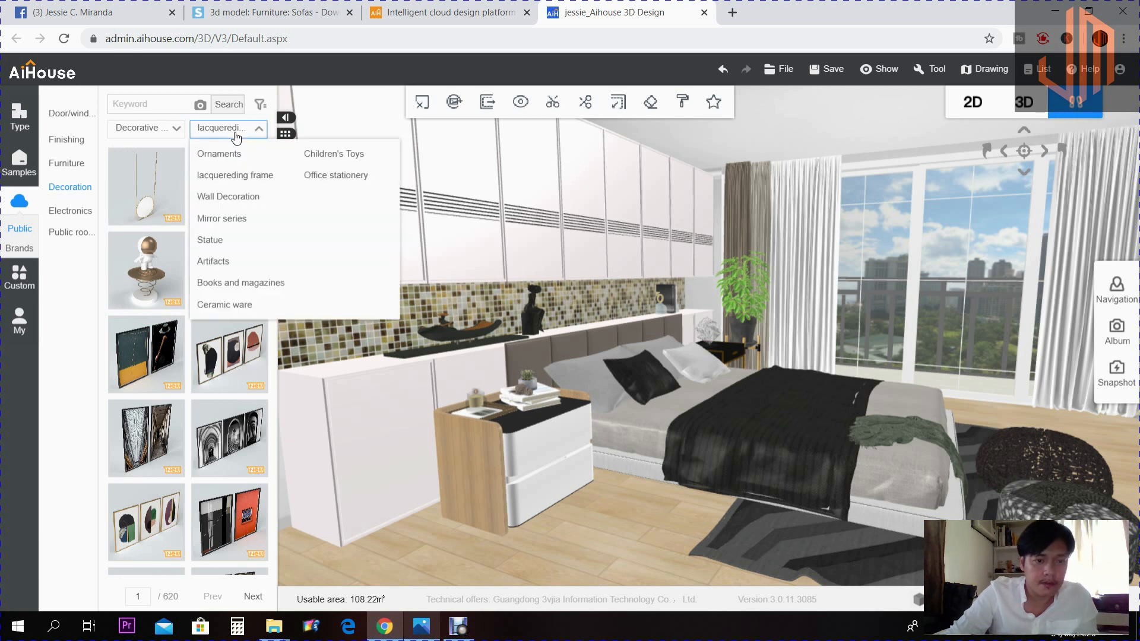
Return to Furniture's Others category and review its Bar parts subcategory.
{"action": "left_click", "coordinate": [67, 163]}
{"action": "left_click", "coordinate": [169, 139]}
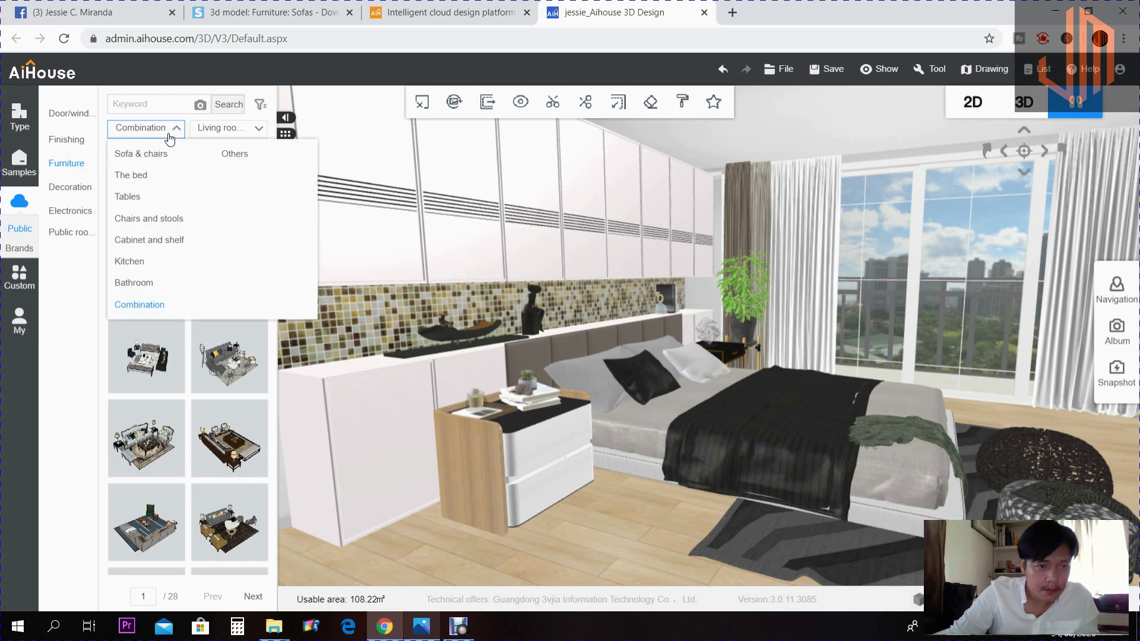
{"action": "left_click", "coordinate": [241, 156]}
{"action": "left_click", "coordinate": [257, 134]}
{"action": "left_click", "coordinate": [256, 137]}
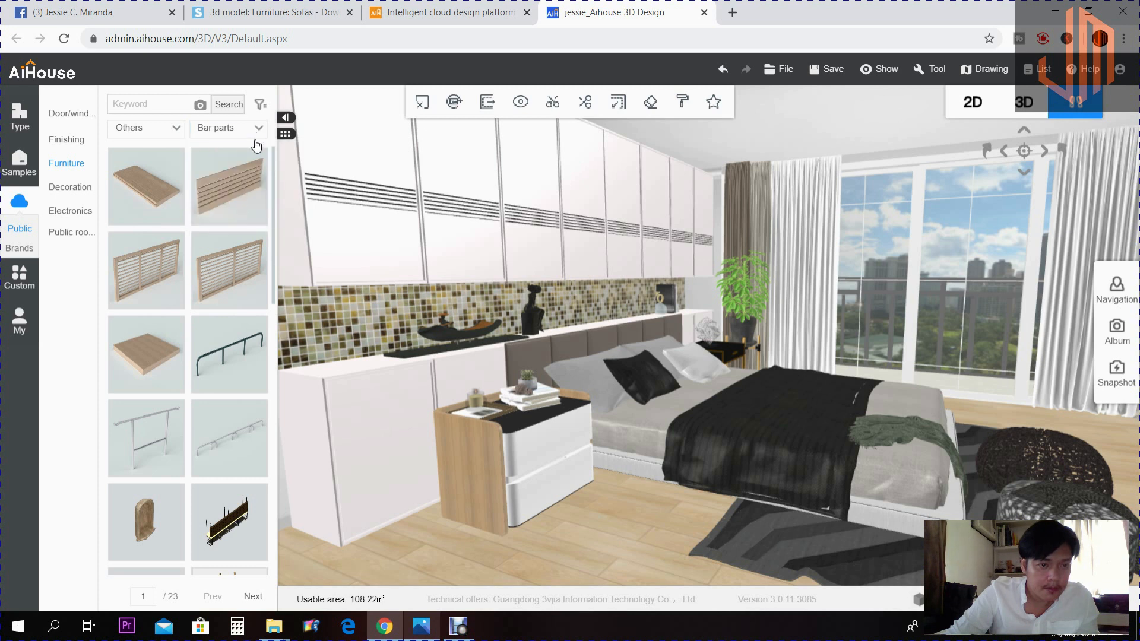
{"action": "scroll", "coordinate": [491, 418], "scroll_direction": "up", "scroll_amount": 5}
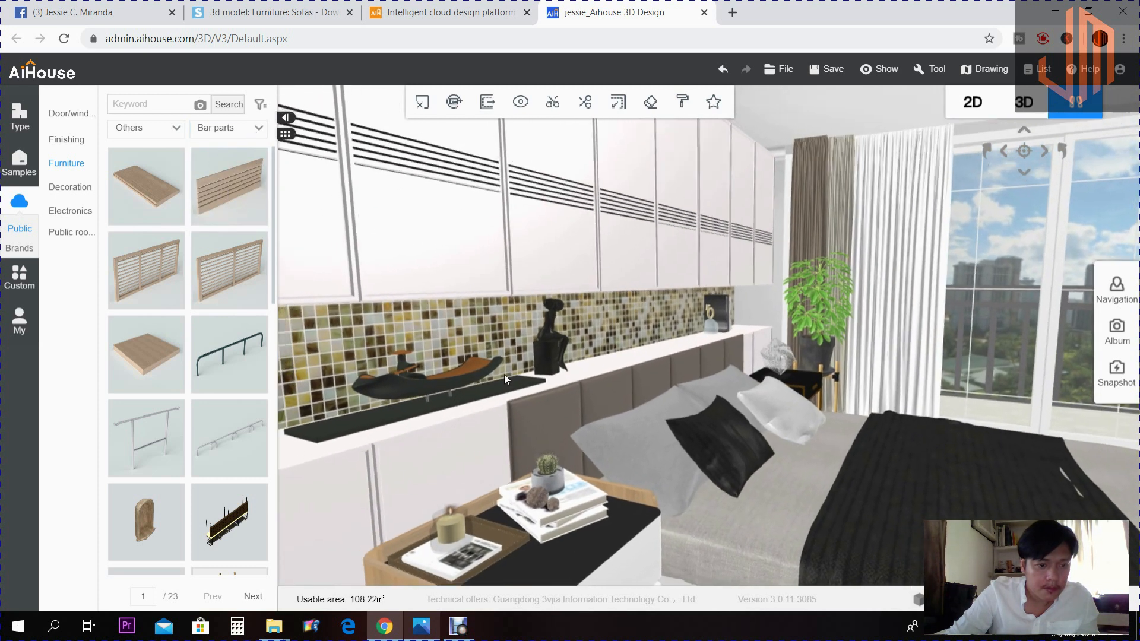
{"action": "left_click_drag", "start_coordinate": [504, 374], "coordinate": [526, 448]}
Filter Furniture to Cabinet and shelf, then list the Finishing material types.
{"action": "left_click", "coordinate": [164, 129]}
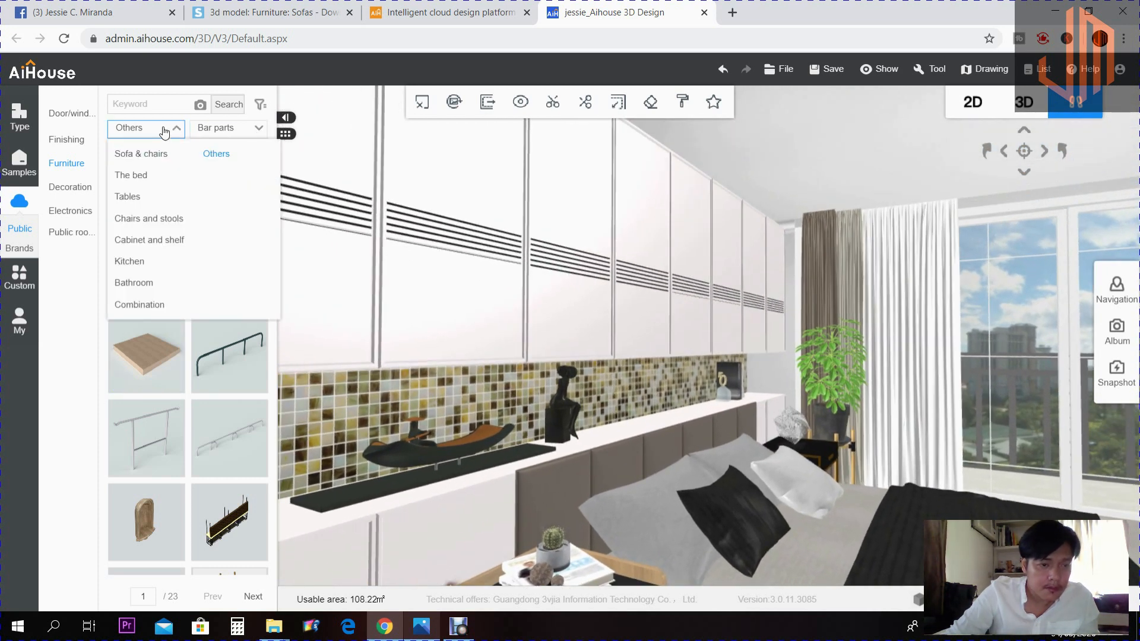
{"action": "left_click", "coordinate": [132, 239]}
{"action": "left_click", "coordinate": [257, 135]}
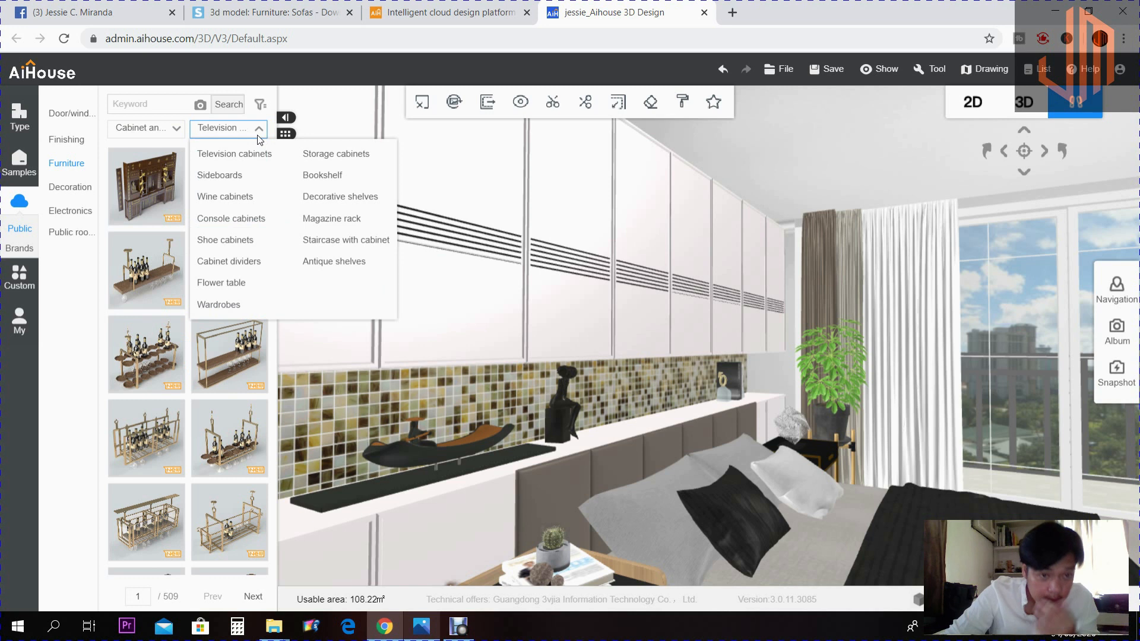
{"action": "left_click", "coordinate": [66, 139]}
{"action": "left_click", "coordinate": [159, 129]}
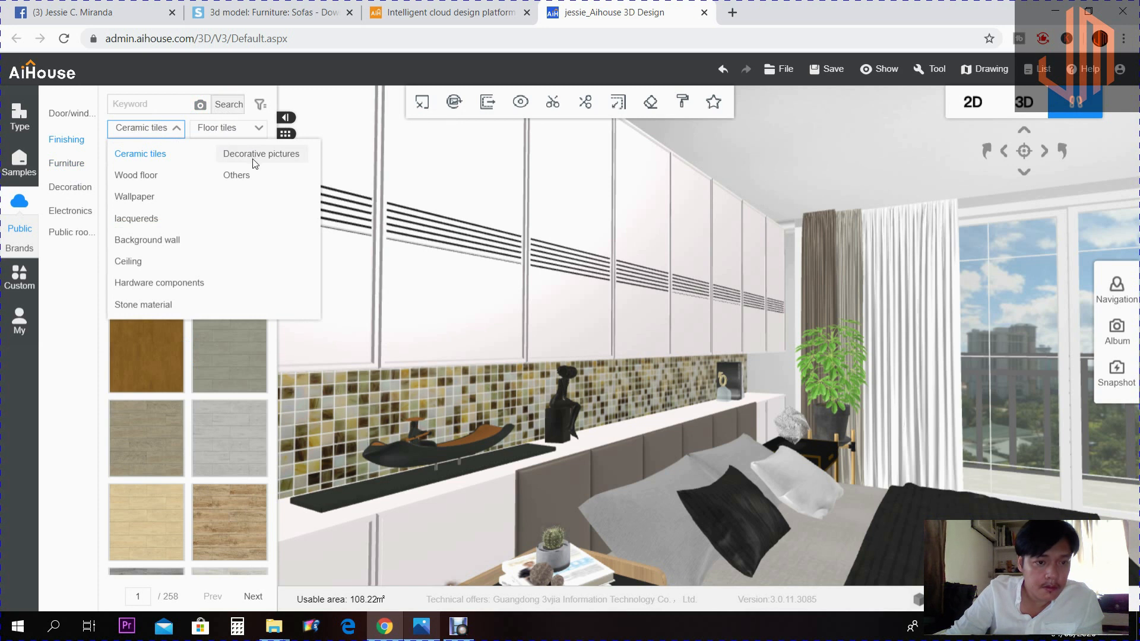
Filter Finishing to Background wall > Wooden and place the slatted panel on the bed wall.
{"action": "left_click", "coordinate": [151, 241]}
{"action": "left_click", "coordinate": [259, 129]}
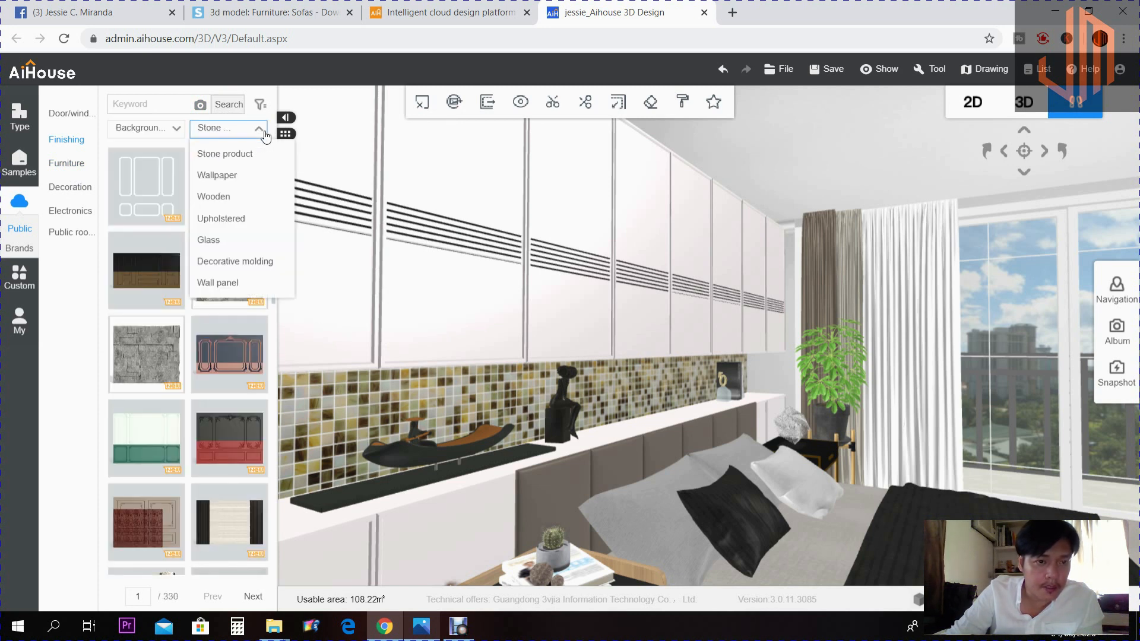
{"action": "left_click", "coordinate": [219, 197]}
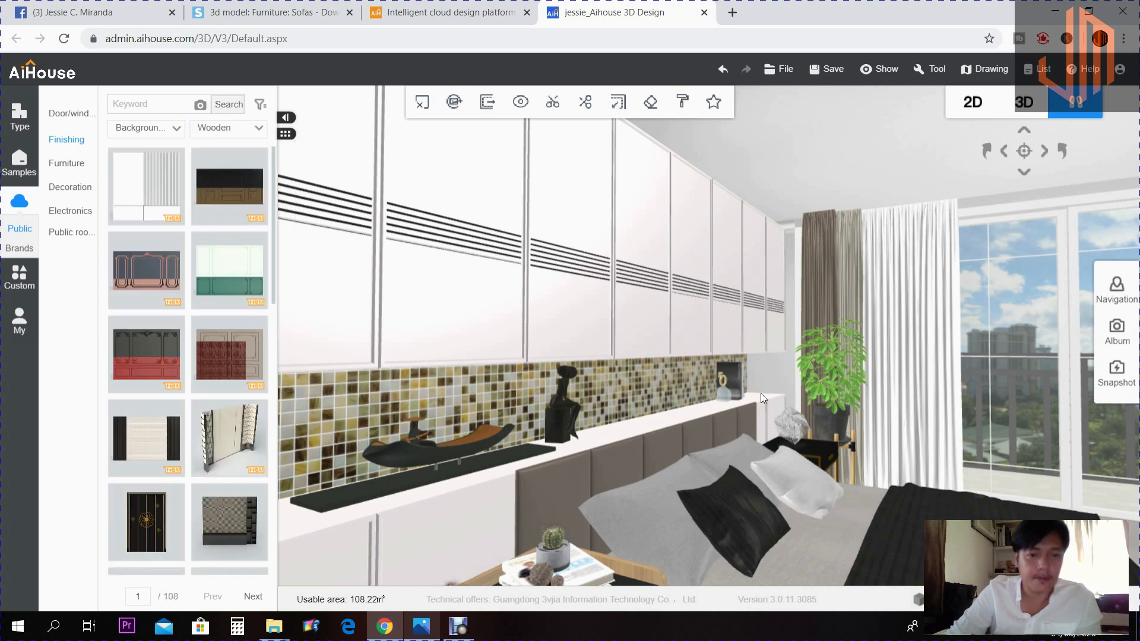
{"action": "scroll", "coordinate": [207, 327], "scroll_direction": "down", "scroll_amount": 8}
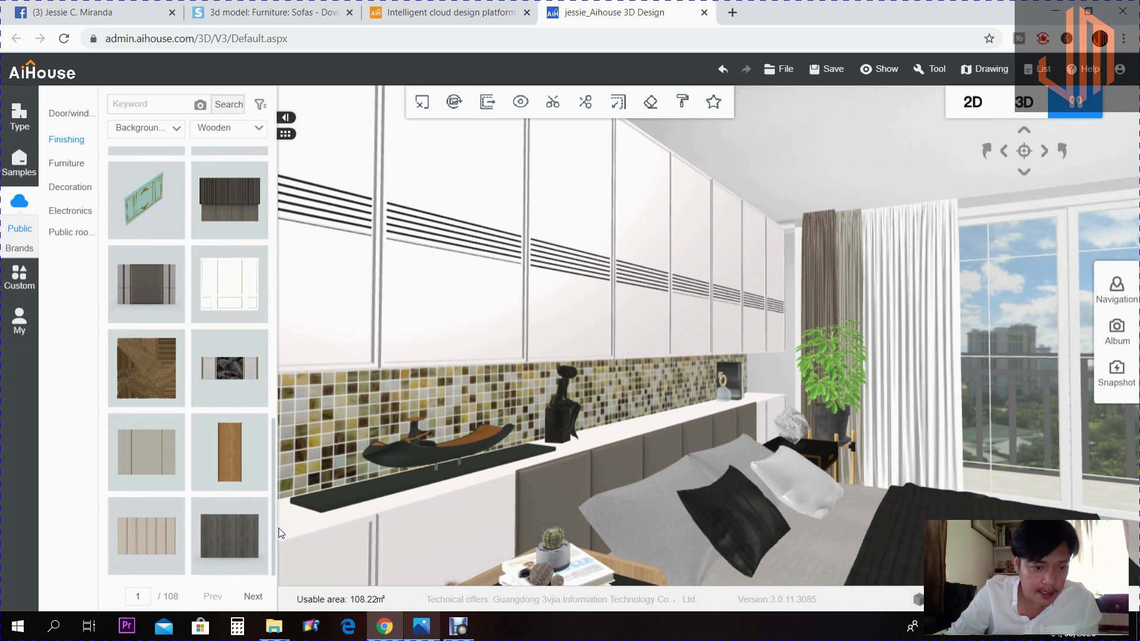
{"action": "mouse_move", "coordinate": [257, 511]}
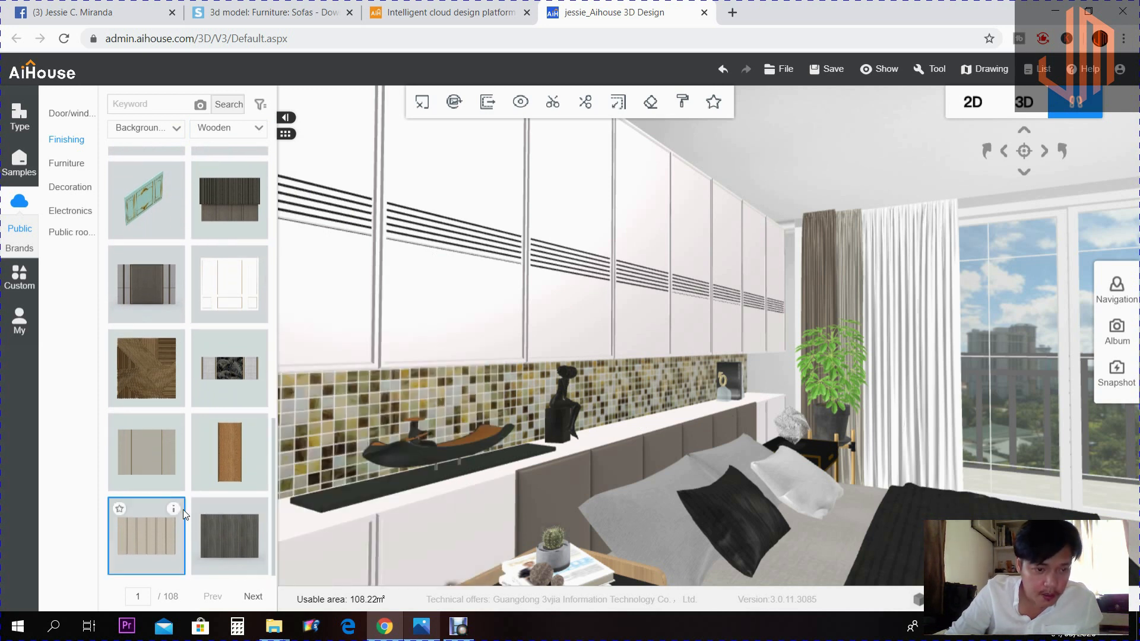
{"action": "mouse_move", "coordinate": [181, 511]}
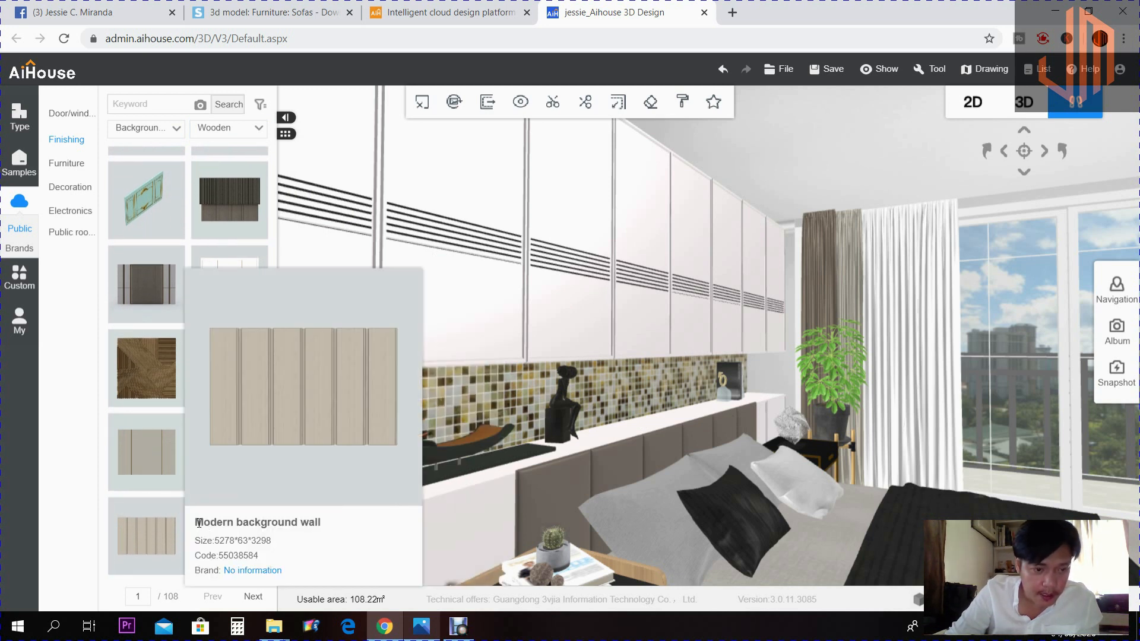
{"action": "left_click_drag", "start_coordinate": [237, 534], "coordinate": [639, 317]}
Lower the panel and bring it forward in front of the cabinets.
{"action": "left_click_drag", "start_coordinate": [720, 391], "coordinate": [610, 377]}
{"action": "left_click_drag", "start_coordinate": [566, 188], "coordinate": [571, 321]}
{"action": "left_click_drag", "start_coordinate": [574, 362], "coordinate": [575, 366]}
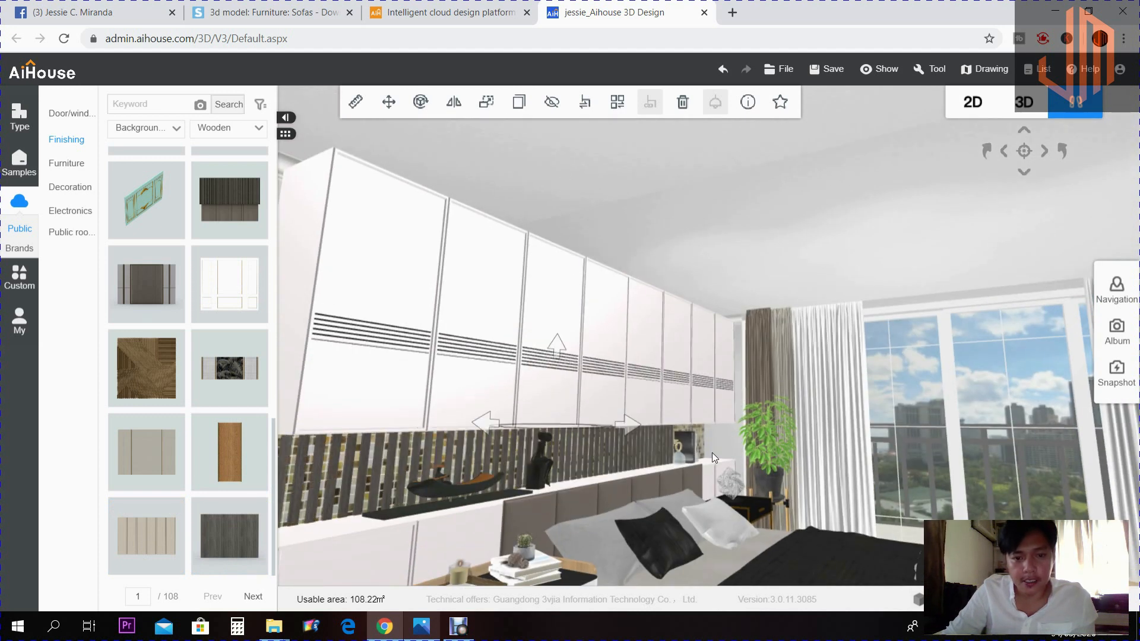
{"action": "left_click_drag", "start_coordinate": [862, 453], "coordinate": [759, 418]}
{"action": "scroll", "coordinate": [759, 418], "scroll_direction": "down", "scroll_amount": 3}
{"action": "left_click_drag", "start_coordinate": [569, 383], "coordinate": [636, 391]}
{"action": "left_click_drag", "start_coordinate": [585, 434], "coordinate": [644, 434]}
{"action": "right_click_drag", "start_coordinate": [643, 434], "coordinate": [572, 380]}
{"action": "scroll", "coordinate": [571, 380], "scroll_direction": "up", "scroll_amount": 1}
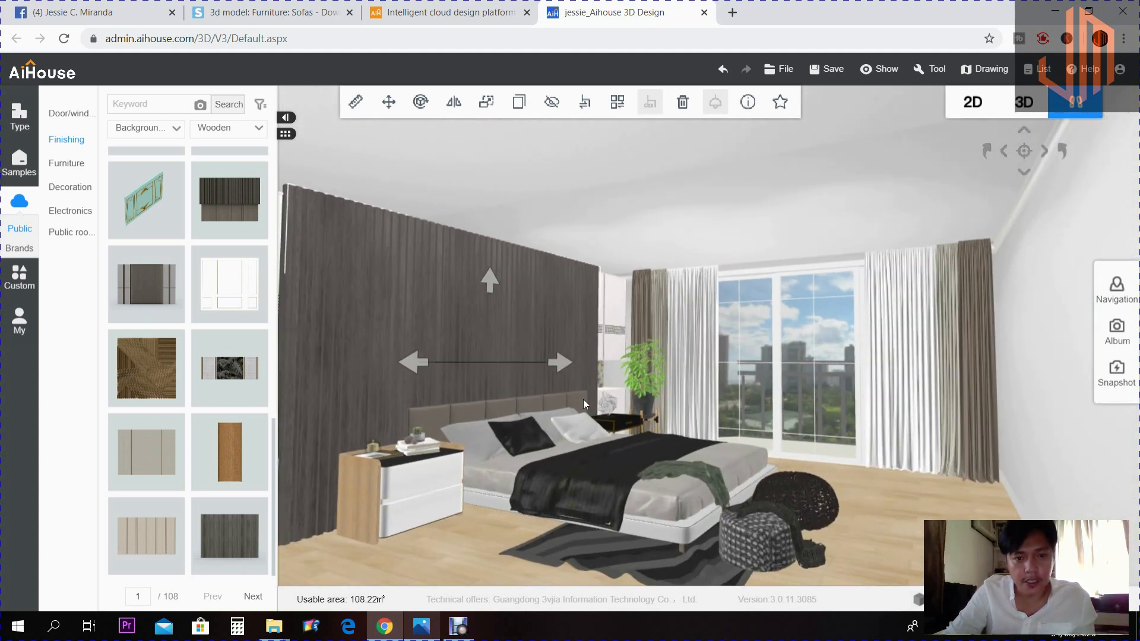
{"action": "left_click_drag", "start_coordinate": [585, 405], "coordinate": [603, 409]}
{"action": "scroll", "coordinate": [602, 409], "scroll_direction": "up", "scroll_amount": 2}
Resize the panel, bringing its top edge down from the ceiling toward the cabinets.
{"action": "left_click", "coordinate": [486, 105]}
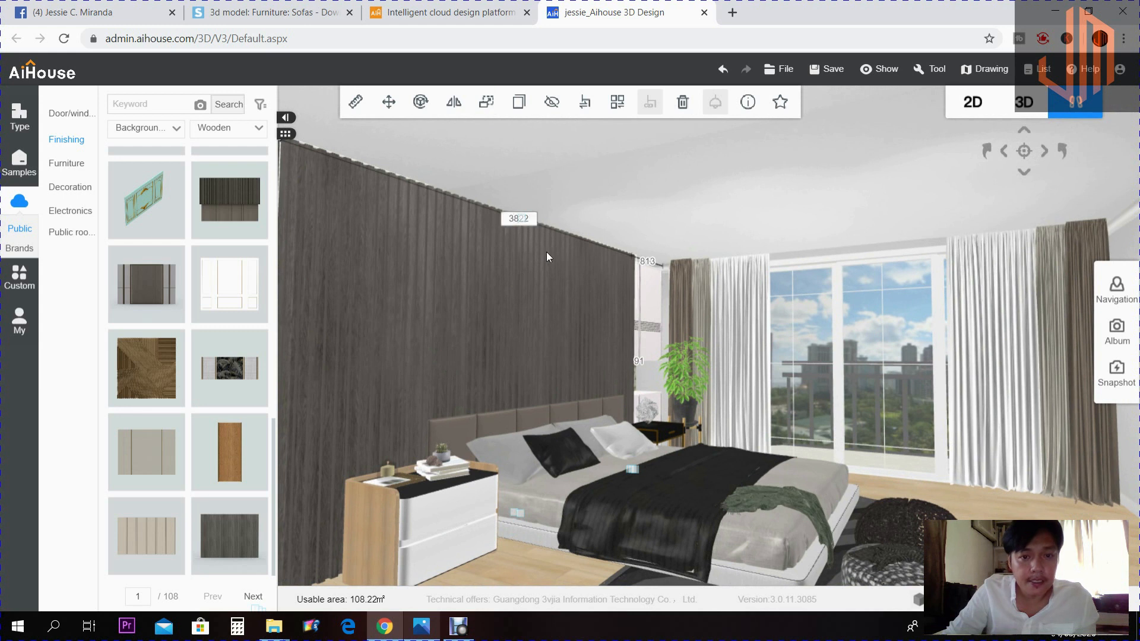
{"action": "mouse_move", "coordinate": [522, 224]}
{"action": "left_mouse_down"}
{"action": "mouse_move", "coordinate": [528, 368]}
{"action": "mouse_move", "coordinate": [540, 171]}
{"action": "mouse_move", "coordinate": [540, 226]}
{"action": "left_mouse_up"}
{"action": "left_click_drag", "start_coordinate": [557, 369], "coordinate": [545, 479]}
{"action": "scroll", "coordinate": [633, 458], "scroll_direction": "up", "scroll_amount": 3}
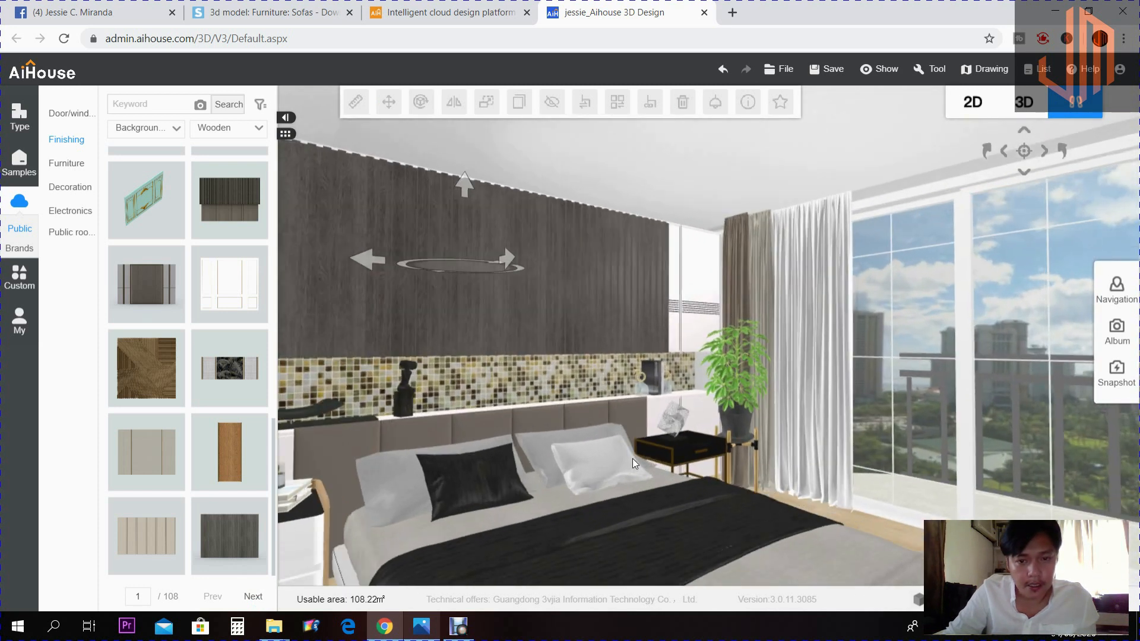
{"action": "left_click_drag", "start_coordinate": [715, 455], "coordinate": [674, 325]}
{"action": "left_click", "coordinate": [675, 327]}
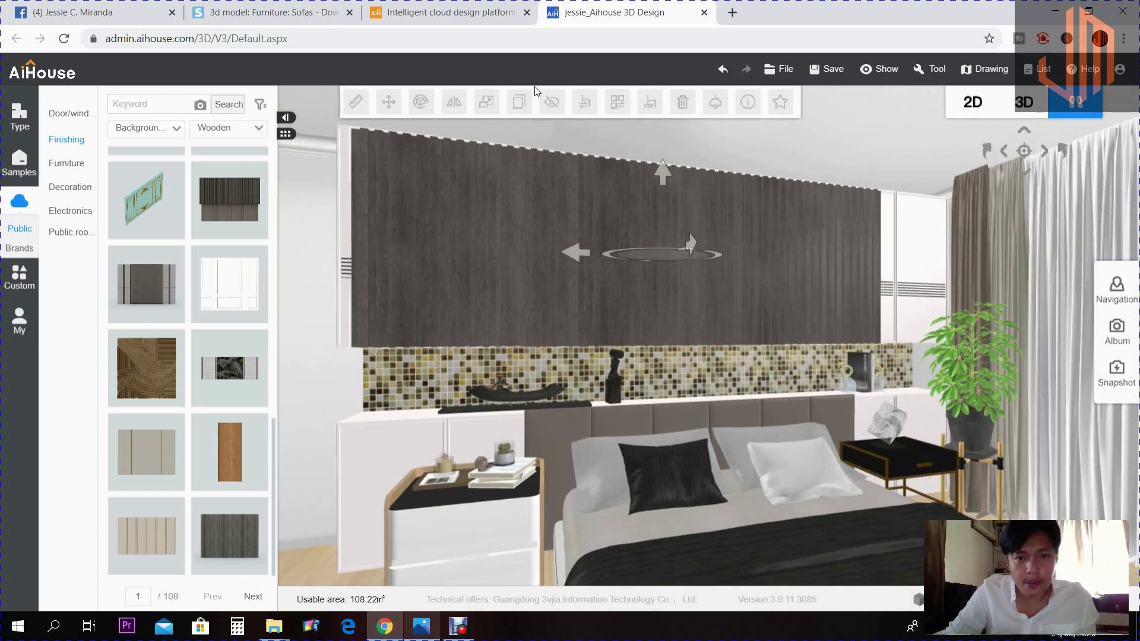
{"action": "left_click", "coordinate": [486, 102]}
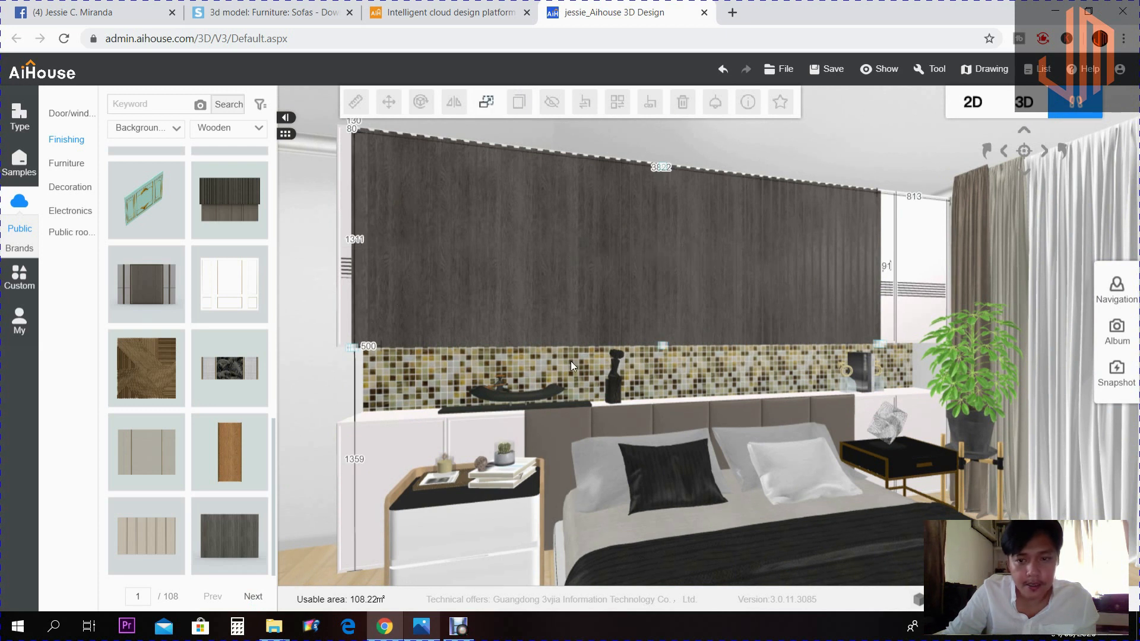
Slide the dark slatted panel right along the bed wall.
{"action": "left_click_drag", "start_coordinate": [646, 430], "coordinate": [884, 329]}
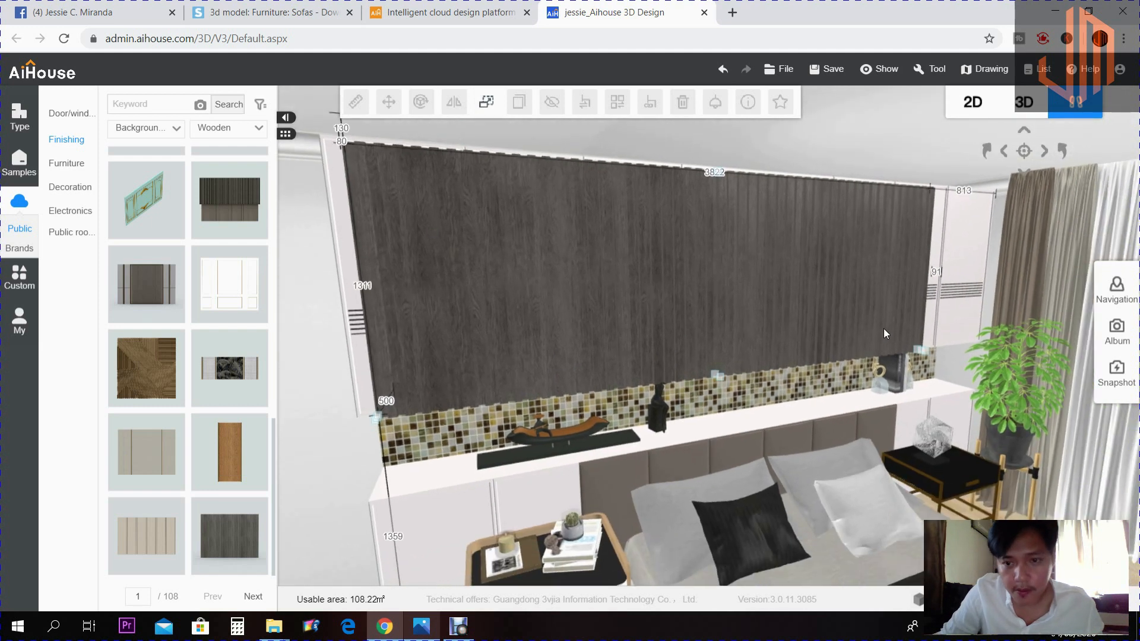
{"action": "left_click", "coordinate": [714, 300]}
{"action": "left_click_drag", "start_coordinate": [637, 286], "coordinate": [760, 315]}
{"action": "left_click", "coordinate": [729, 322]}
{"action": "scroll", "coordinate": [814, 432], "scroll_direction": "up", "scroll_amount": 4}
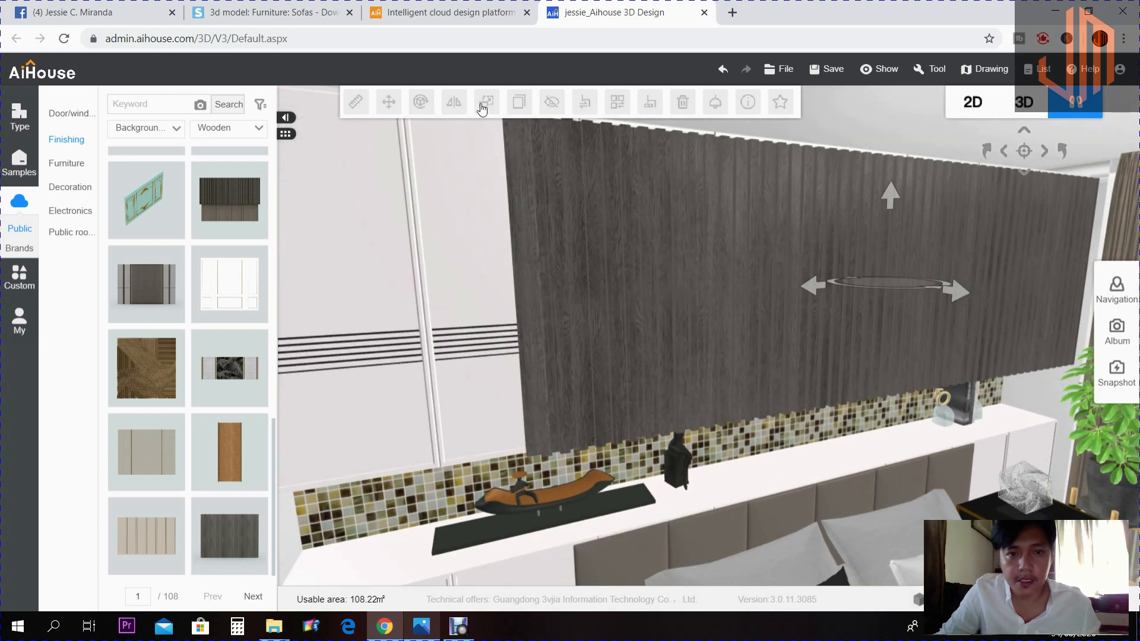
Narrow the panel from its left edge to 2384 wide, undoing a misplaced resize.
{"action": "left_click", "coordinate": [484, 106]}
{"action": "left_click_drag", "start_coordinate": [528, 458], "coordinate": [639, 439]}
{"action": "key", "text": "ctrl+z"}
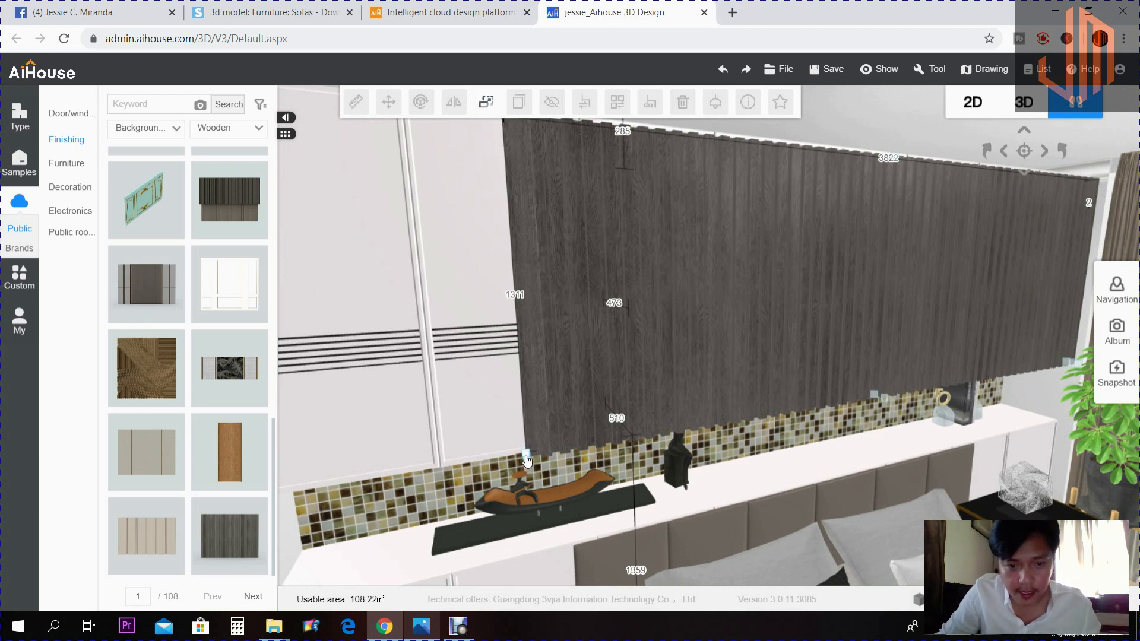
{"action": "left_click_drag", "start_coordinate": [531, 464], "coordinate": [673, 401]}
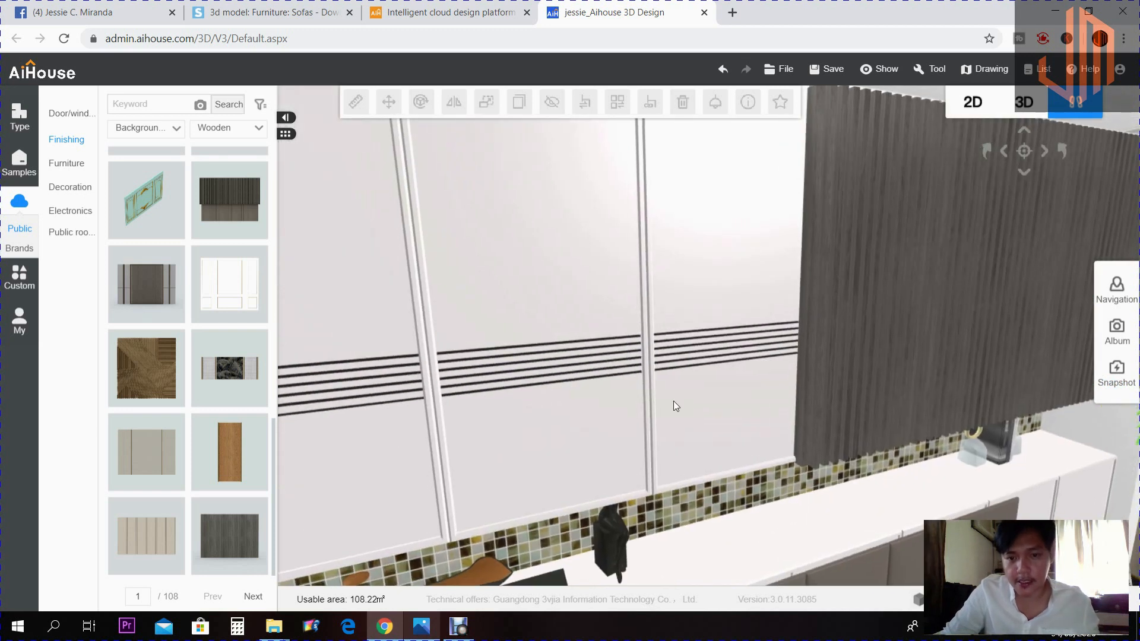
{"action": "scroll", "coordinate": [674, 401], "scroll_direction": "down", "scroll_amount": 5}
Raise the panel's top edge slightly.
{"action": "left_click", "coordinate": [640, 290]}
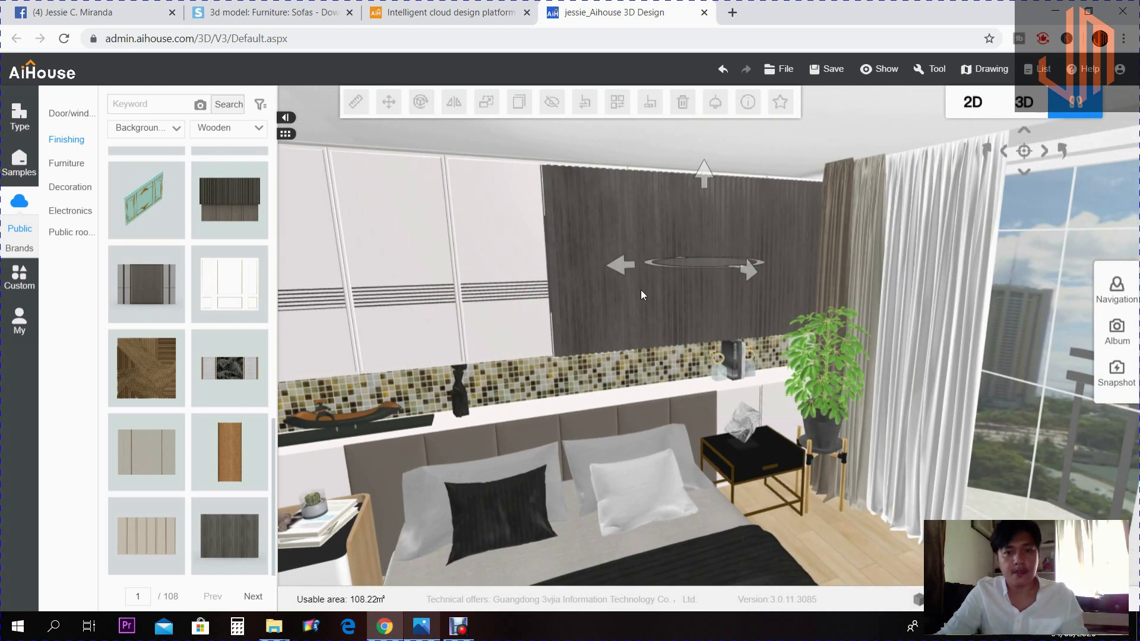
{"action": "left_click", "coordinate": [486, 103]}
{"action": "left_click_drag", "start_coordinate": [706, 175], "coordinate": [753, 380]}
{"action": "key", "text": "ctrl+z"}
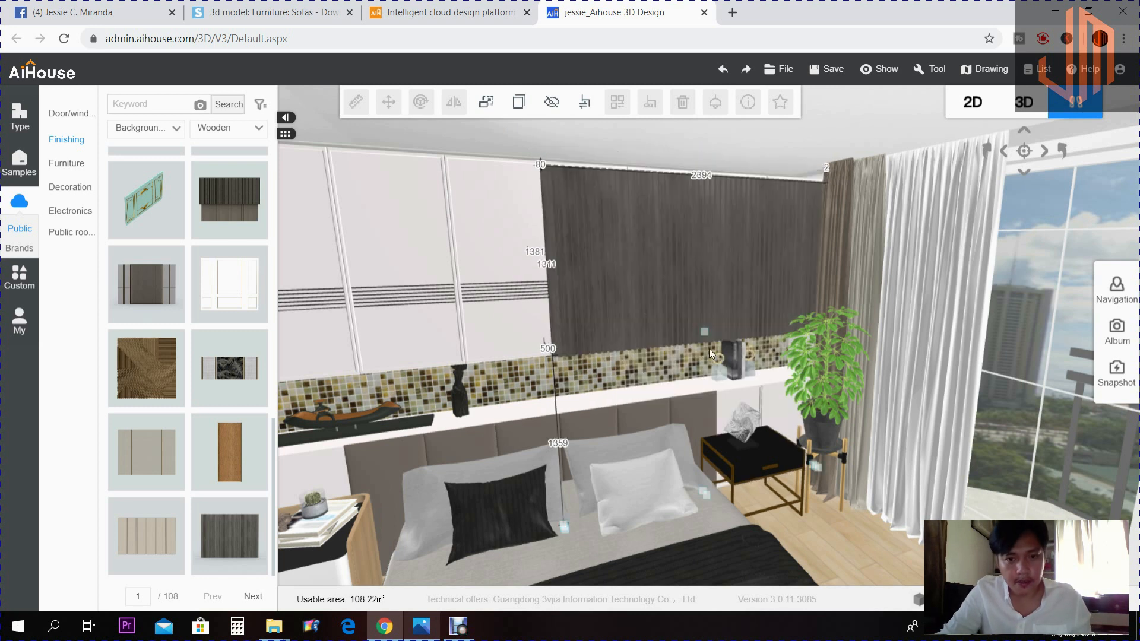
{"action": "left_click_drag", "start_coordinate": [703, 177], "coordinate": [703, 167]}
{"action": "left_click_drag", "start_coordinate": [809, 537], "coordinate": [745, 229]}
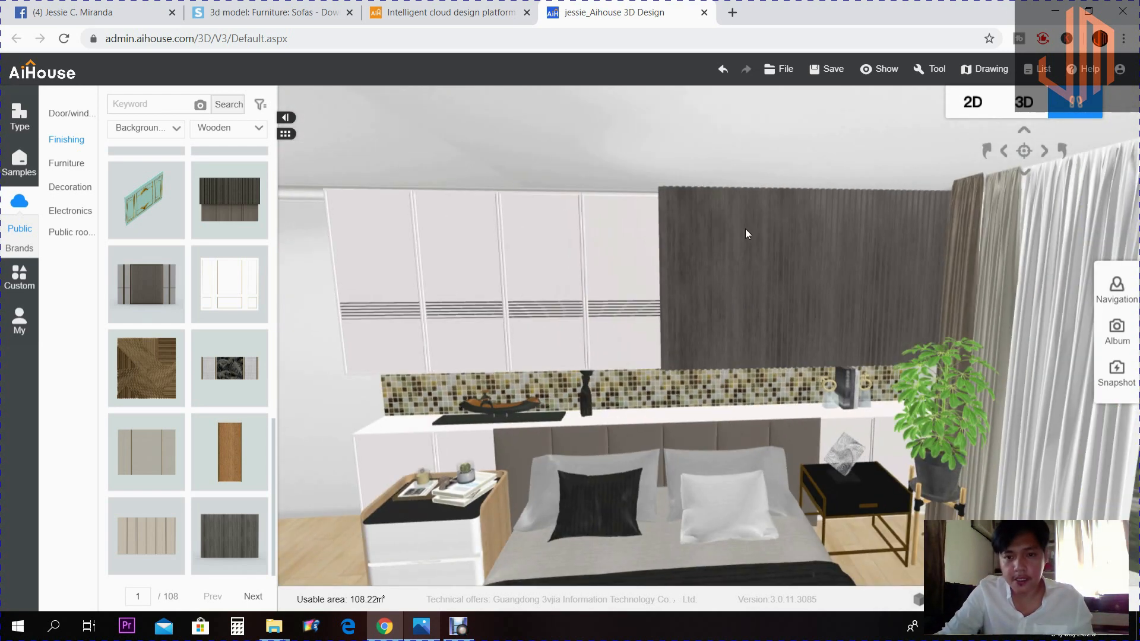
Duplicate the dark wall panel and slide the copy over the cabinets beside the original.
{"action": "left_click", "coordinate": [746, 230]}
{"action": "left_click", "coordinate": [518, 104]}
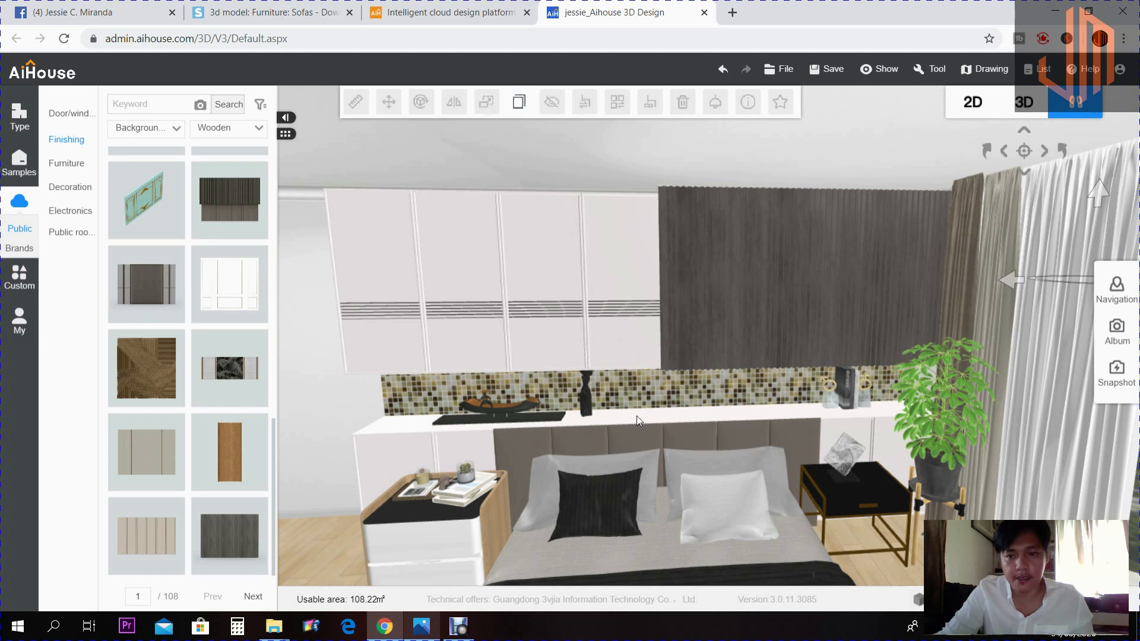
{"action": "left_click_drag", "start_coordinate": [1012, 290], "coordinate": [198, 300]}
{"action": "left_click_drag", "start_coordinate": [287, 303], "coordinate": [366, 306]}
Jump to the saved View14 camera and inspect the headboard wall and ledge.
{"action": "left_click_drag", "start_coordinate": [586, 451], "coordinate": [783, 468]}
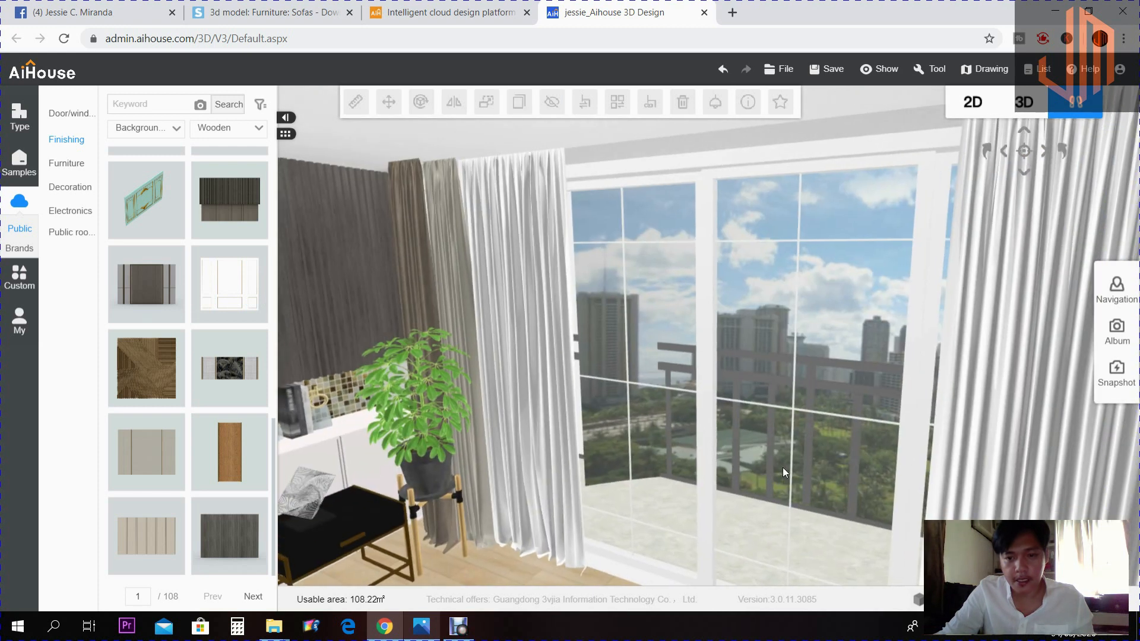
{"action": "scroll", "coordinate": [783, 468], "scroll_direction": "down", "scroll_amount": 5}
{"action": "left_click", "coordinate": [820, 461]}
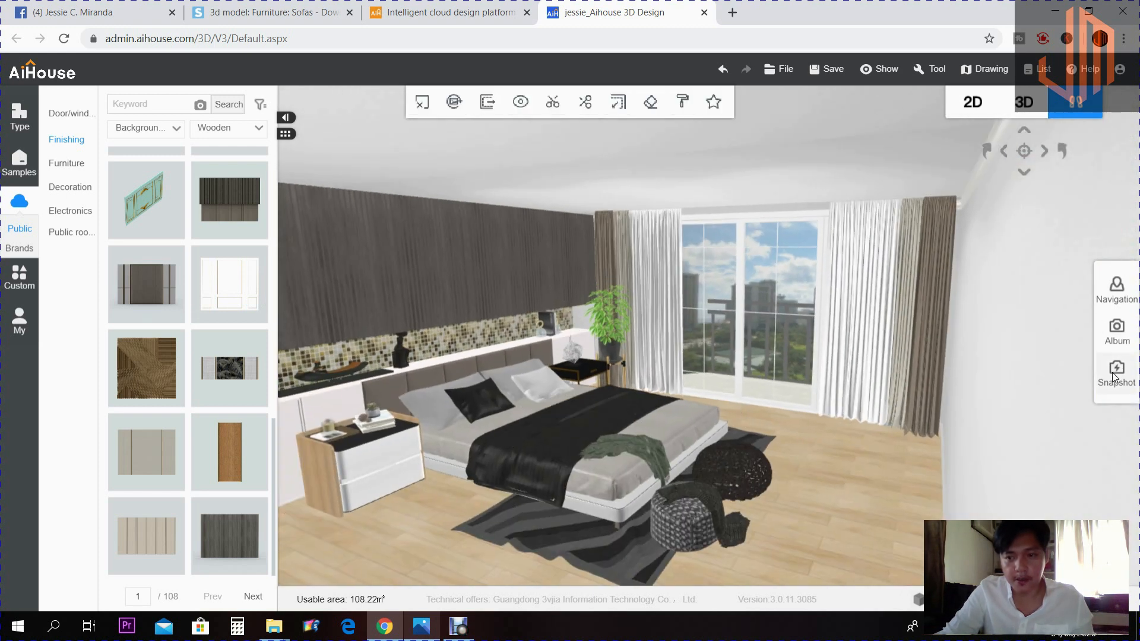
{"action": "left_click", "coordinate": [1115, 376]}
{"action": "left_click", "coordinate": [1049, 383]}
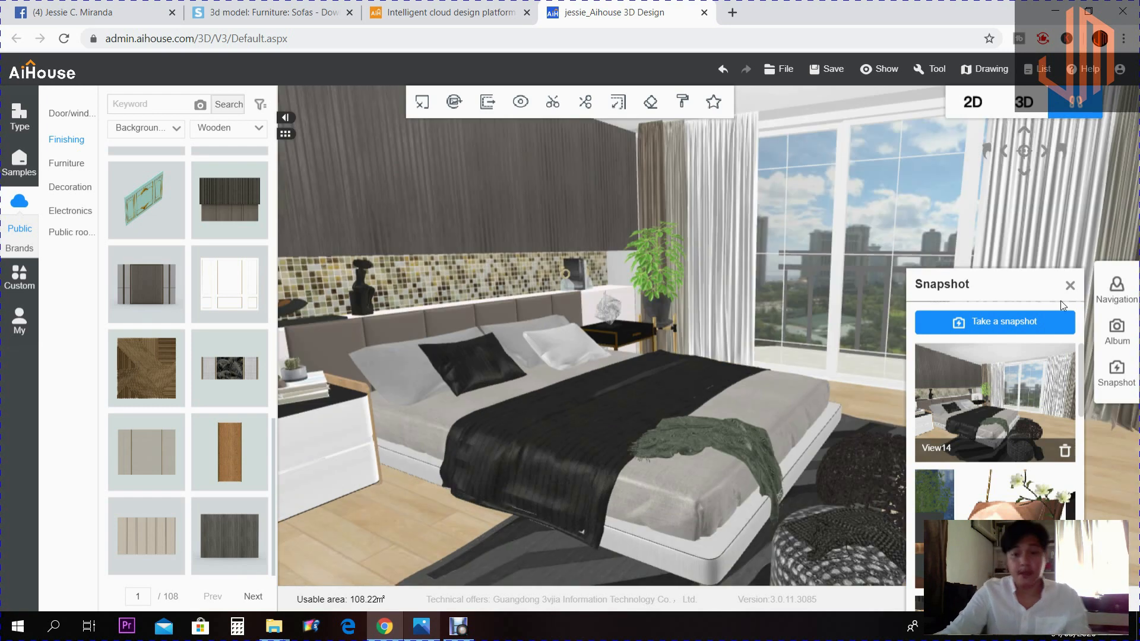
{"action": "left_click", "coordinate": [1072, 286]}
{"action": "left_click_drag", "start_coordinate": [775, 376], "coordinate": [835, 452]}
{"action": "scroll", "coordinate": [757, 504], "scroll_direction": "up", "scroll_amount": 4}
{"action": "scroll", "coordinate": [757, 504], "scroll_direction": "up", "scroll_amount": 3}
{"action": "scroll", "coordinate": [822, 496], "scroll_direction": "down", "scroll_amount": 10}
{"action": "scroll", "coordinate": [715, 372], "scroll_direction": "up", "scroll_amount": 7}
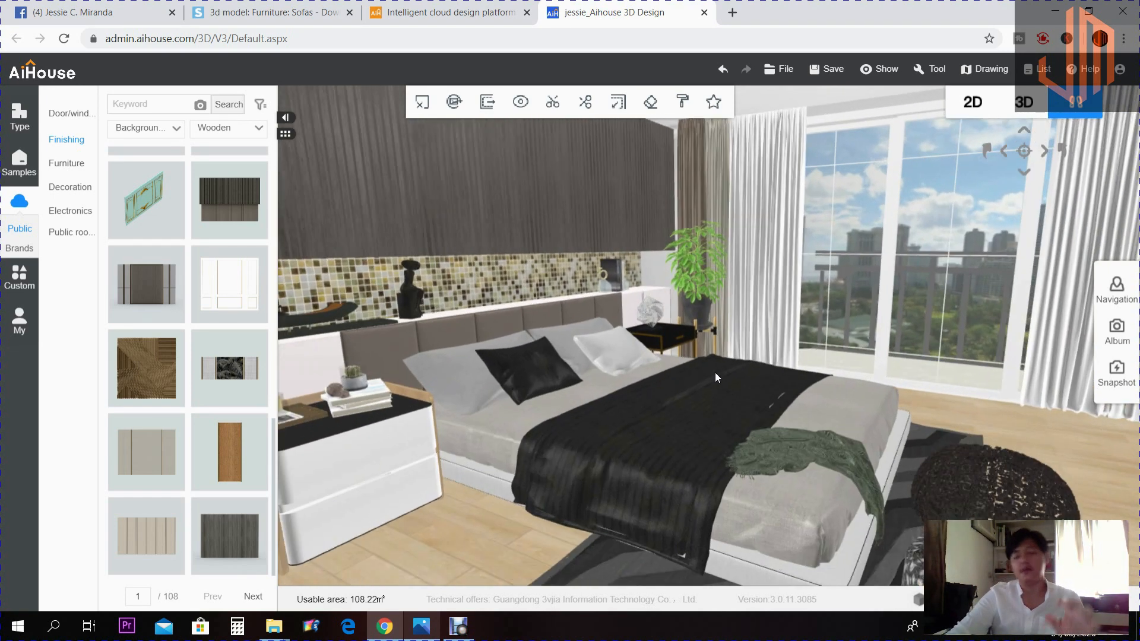
{"action": "left_click_drag", "start_coordinate": [715, 380], "coordinate": [837, 386]}
{"action": "scroll", "coordinate": [884, 459], "scroll_direction": "up", "scroll_amount": 5}
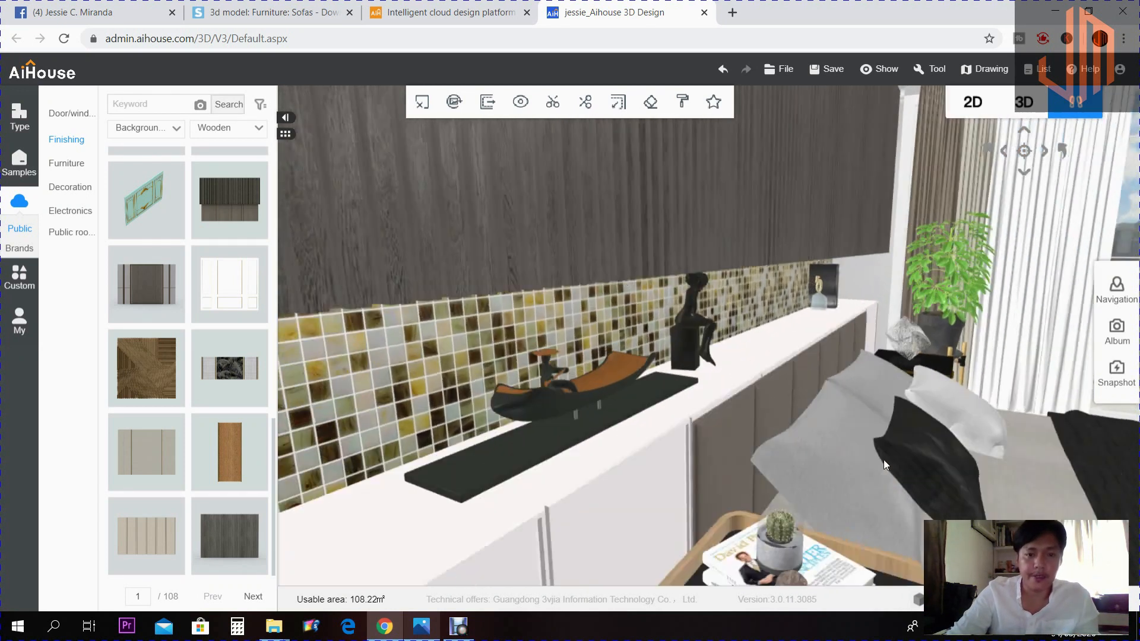
{"action": "scroll", "coordinate": [846, 426], "scroll_direction": "down", "scroll_amount": 3}
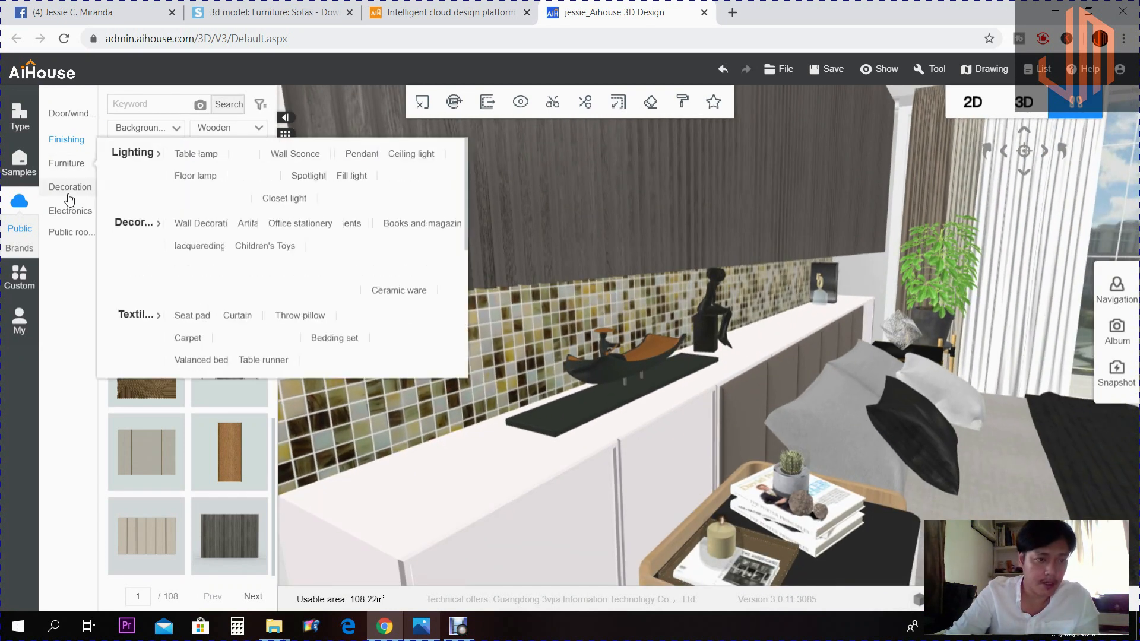
Show the Stone material category in the finishing library.
{"action": "left_click", "coordinate": [72, 141]}
{"action": "left_click", "coordinate": [178, 130]}
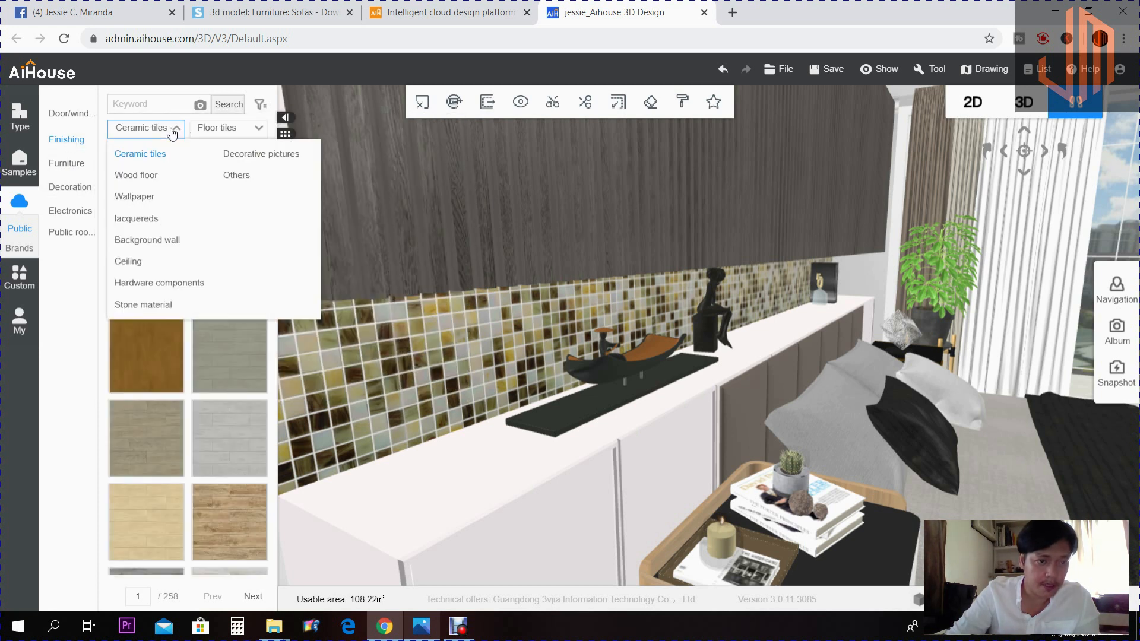
{"action": "left_click", "coordinate": [136, 219]}
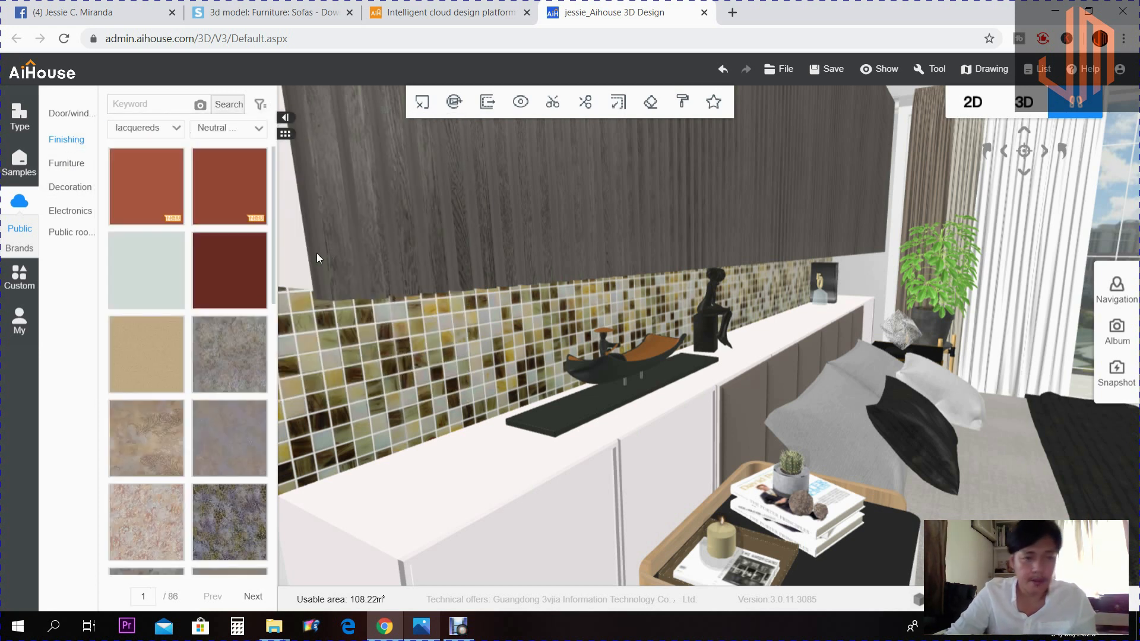
{"action": "left_click", "coordinate": [178, 129]}
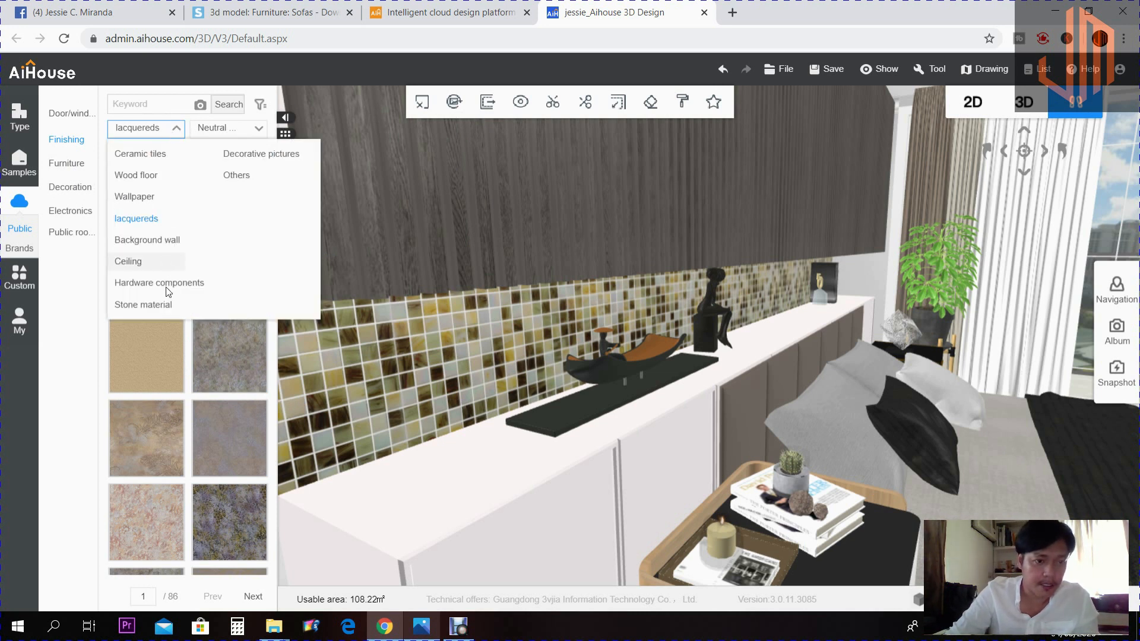
{"action": "left_click", "coordinate": [174, 302]}
Cover the whole backsplash above the headboard ledge with a dark rough stone.
{"action": "scroll", "coordinate": [229, 423], "scroll_direction": "down", "scroll_amount": 5}
{"action": "left_click", "coordinate": [229, 368]}
{"action": "left_click", "coordinate": [511, 365]}
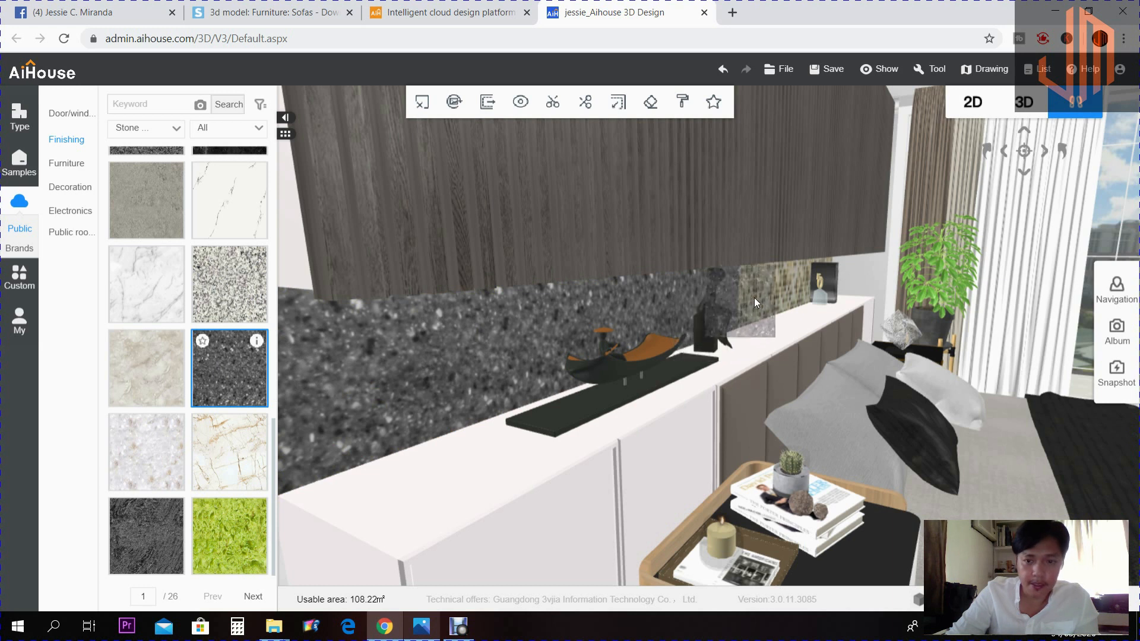
{"action": "left_click", "coordinate": [149, 539]}
{"action": "left_click", "coordinate": [438, 409]}
{"action": "left_click", "coordinate": [155, 533]}
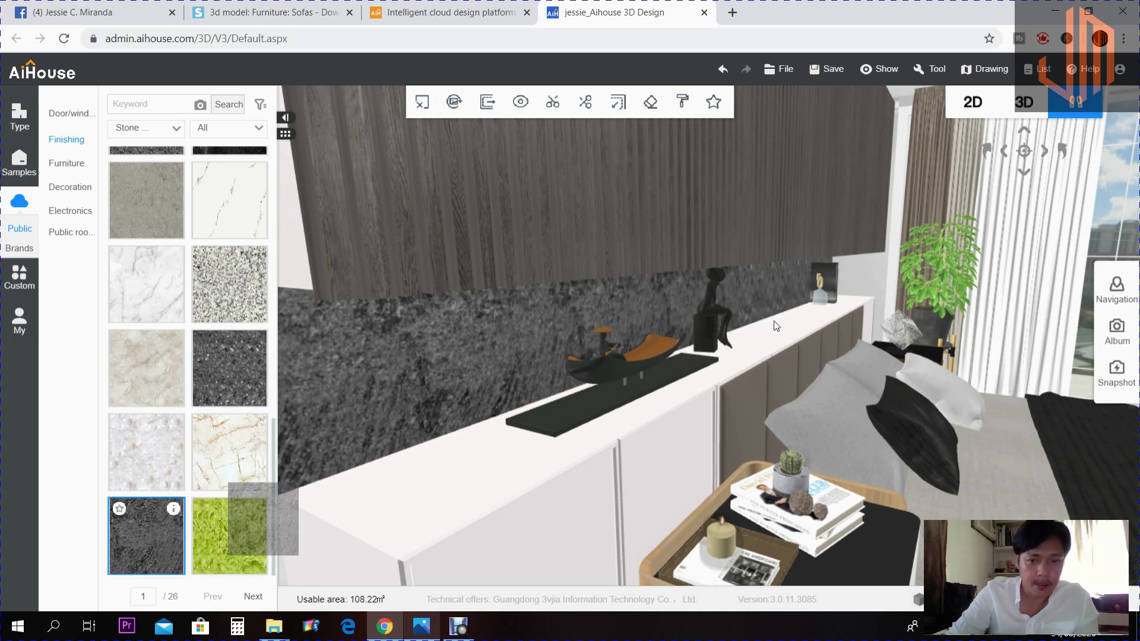
{"action": "left_click", "coordinate": [762, 304]}
{"action": "left_click_drag", "start_coordinate": [835, 378], "coordinate": [724, 426]}
{"action": "left_click", "coordinate": [155, 129]}
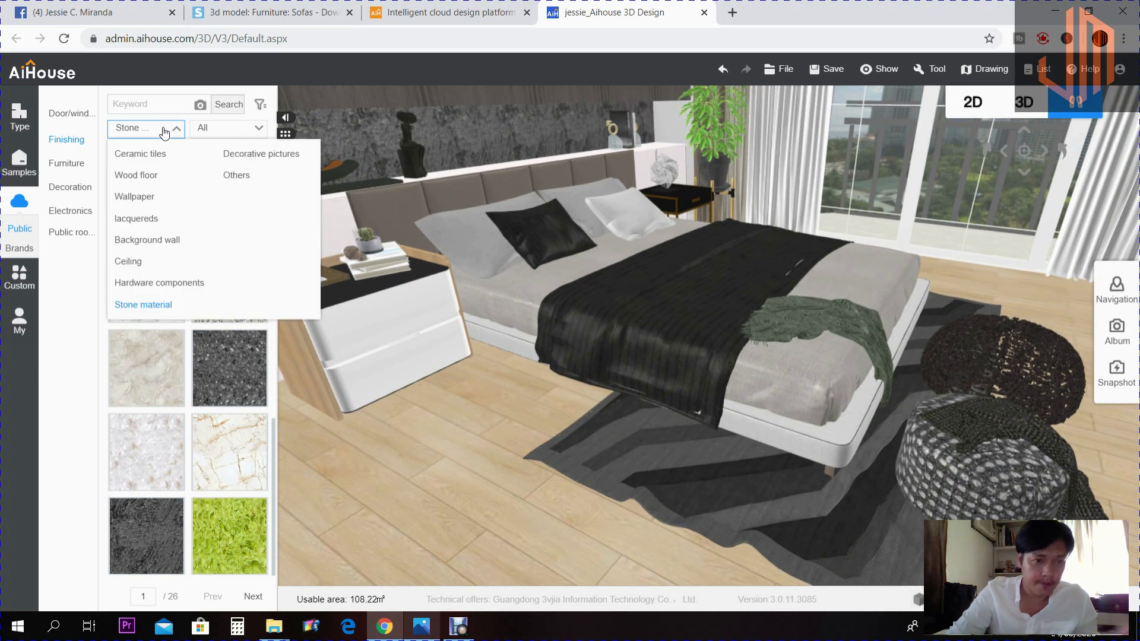
Apply a grey Wood floor finish to the floor and rotate the texture twice so the planks run toward the viewer.
{"action": "left_click", "coordinate": [148, 174]}
{"action": "left_click", "coordinate": [146, 270]}
{"action": "left_click", "coordinate": [493, 497]}
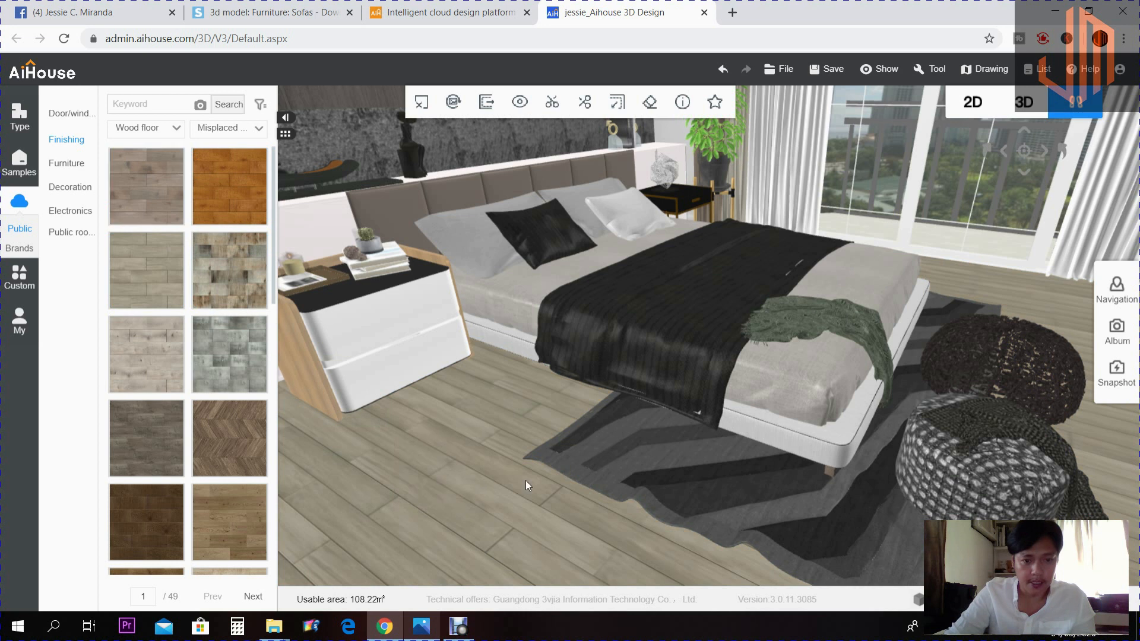
{"action": "left_click_drag", "start_coordinate": [690, 463], "coordinate": [604, 490]}
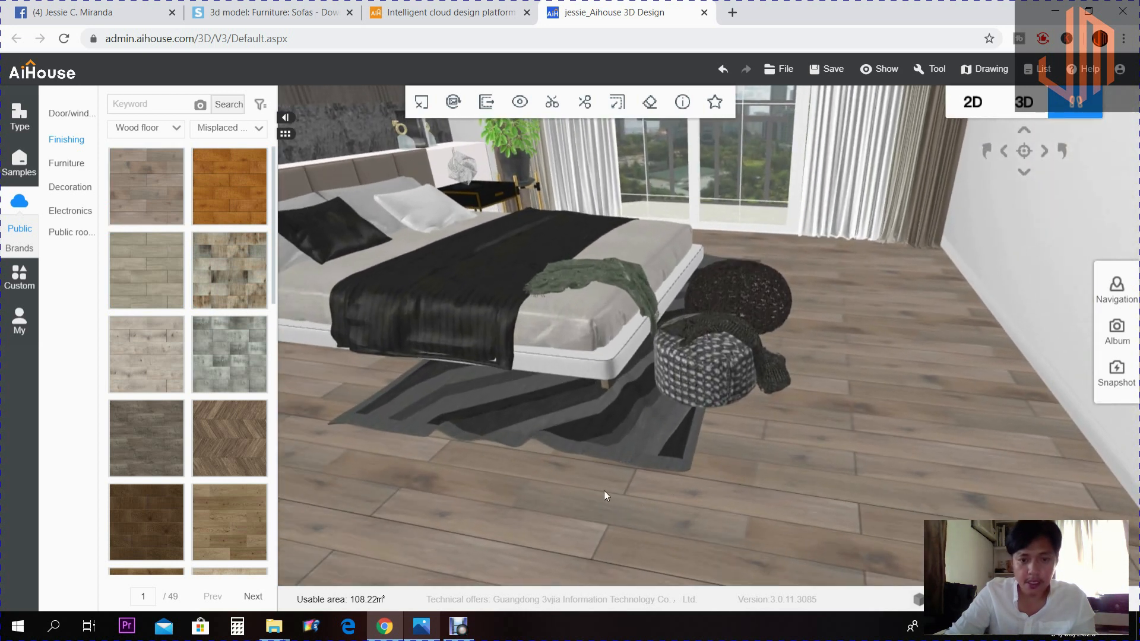
{"action": "left_click", "coordinate": [455, 106]}
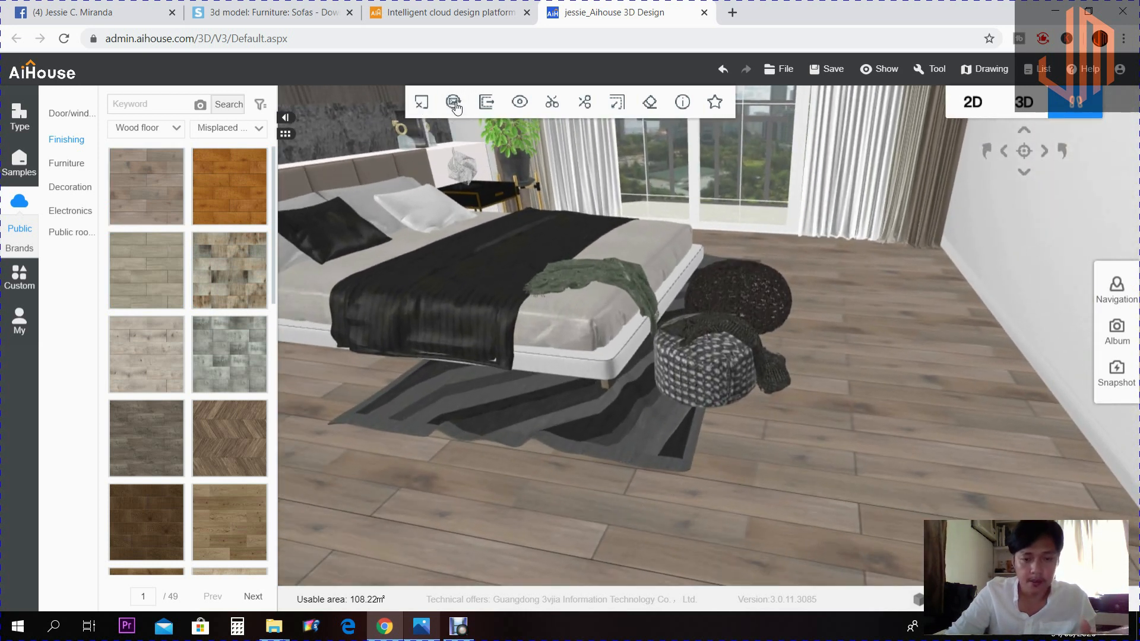
{"action": "left_click", "coordinate": [455, 105]}
Orbit around the bed, nightstand and headboard to review the new floor.
{"action": "left_click_drag", "start_coordinate": [855, 473], "coordinate": [754, 361]}
{"action": "left_click_drag", "start_coordinate": [803, 425], "coordinate": [907, 440]}
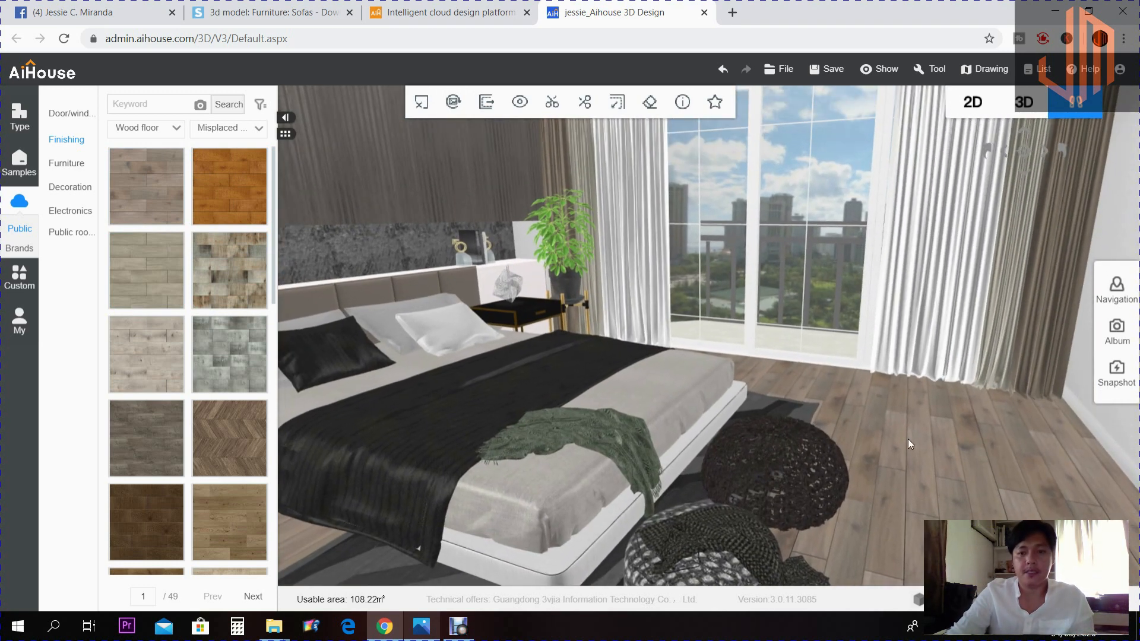
{"action": "scroll", "coordinate": [922, 343], "scroll_direction": "down", "scroll_amount": 5}
{"action": "scroll", "coordinate": [658, 368], "scroll_direction": "up", "scroll_amount": 5}
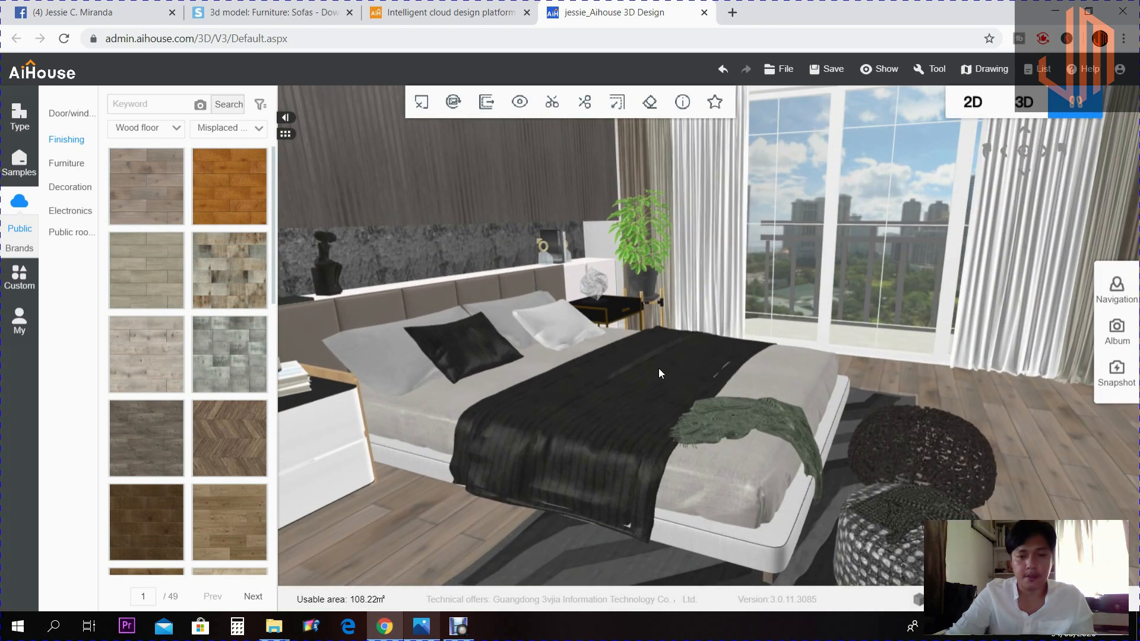
{"action": "left_click_drag", "start_coordinate": [658, 368], "coordinate": [790, 394]}
{"action": "scroll", "coordinate": [772, 449], "scroll_direction": "up", "scroll_amount": 2}
{"action": "scroll", "coordinate": [772, 449], "scroll_direction": "down", "scroll_amount": 5}
{"action": "left_click_drag", "start_coordinate": [772, 449], "coordinate": [696, 390]}
{"action": "scroll", "coordinate": [767, 451], "scroll_direction": "up", "scroll_amount": 2}
{"action": "left_click_drag", "start_coordinate": [767, 450], "coordinate": [555, 379]}
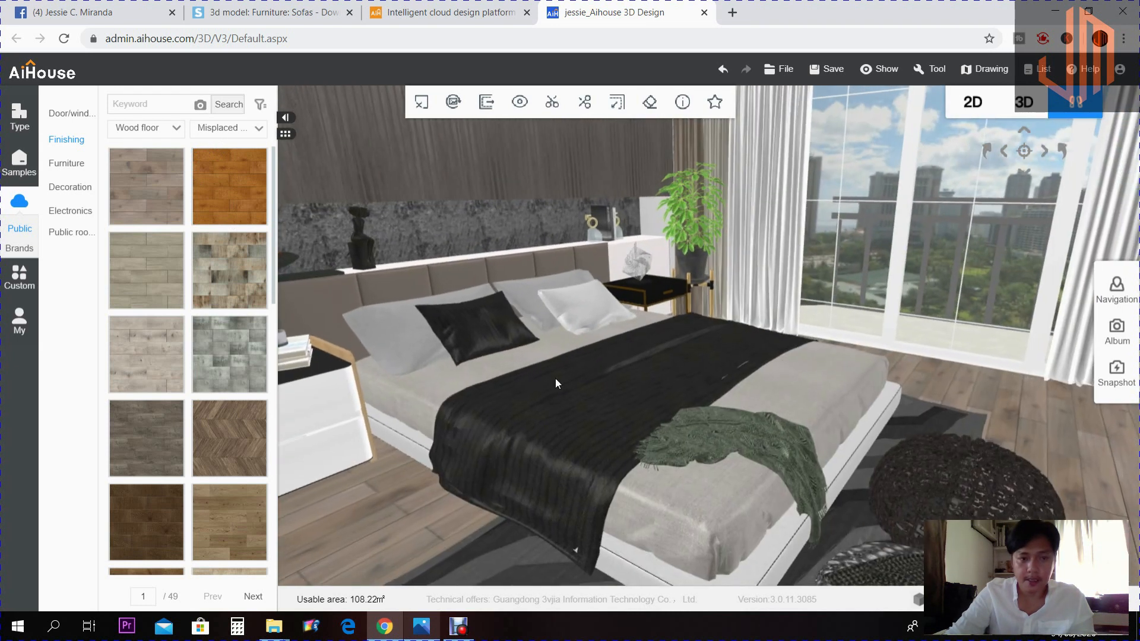
List the decorative Fabric finishes filtered to the Grain style.
{"action": "left_click", "coordinate": [176, 133]}
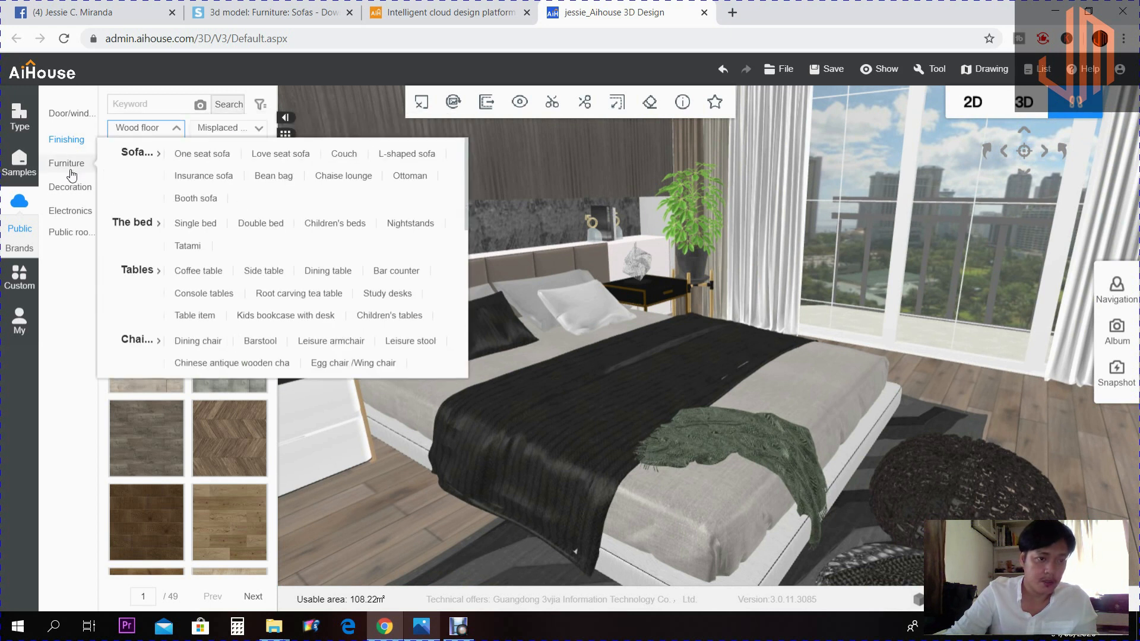
{"action": "mouse_move", "coordinate": [71, 187]}
{"action": "scroll", "coordinate": [248, 306], "scroll_direction": "down", "scroll_amount": 3}
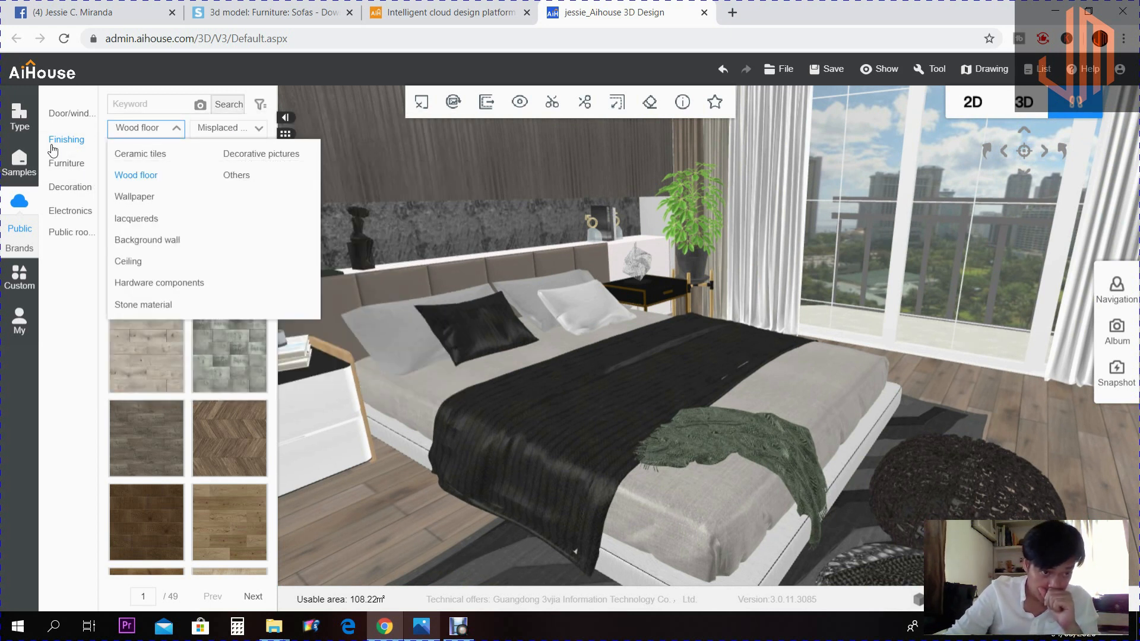
{"action": "mouse_move", "coordinate": [67, 149]}
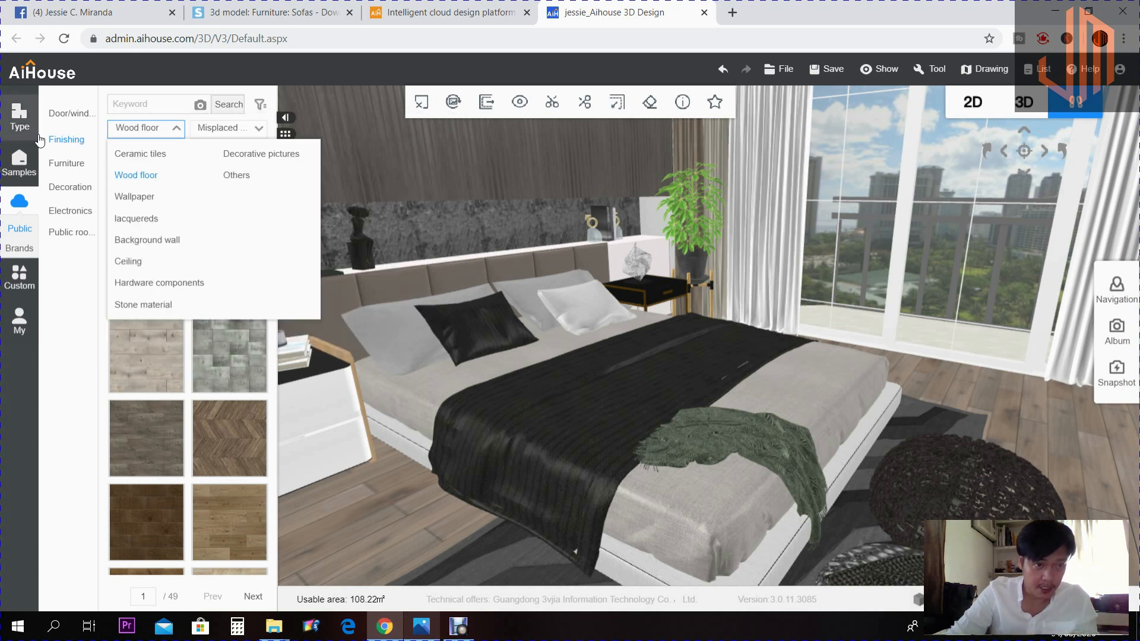
{"action": "scroll", "coordinate": [256, 240], "scroll_direction": "down", "scroll_amount": 3}
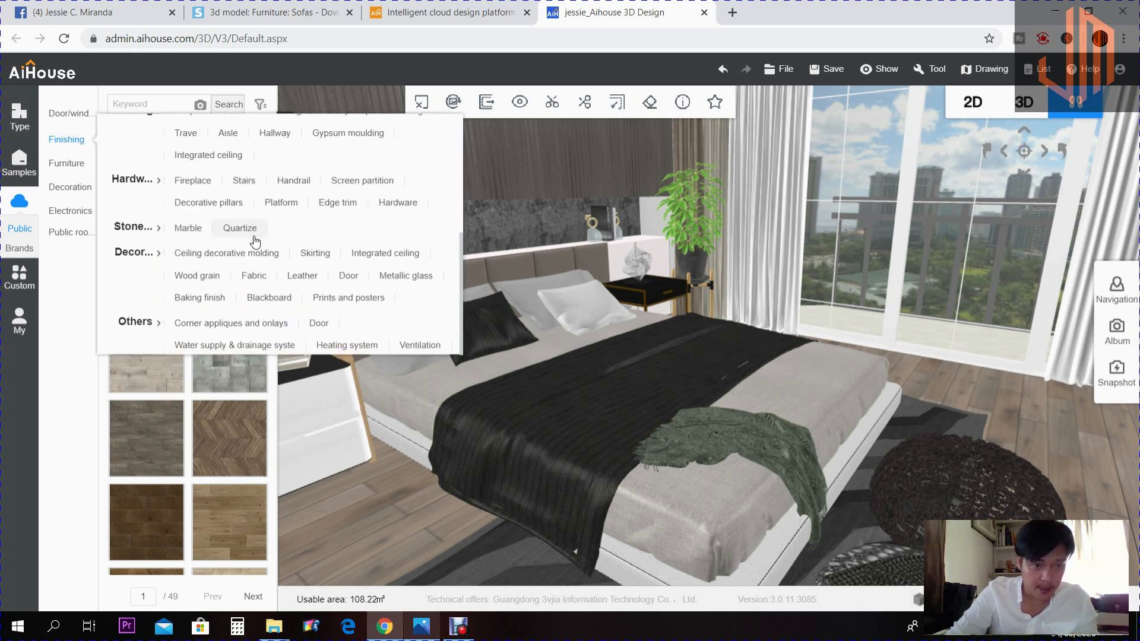
{"action": "left_click", "coordinate": [254, 275]}
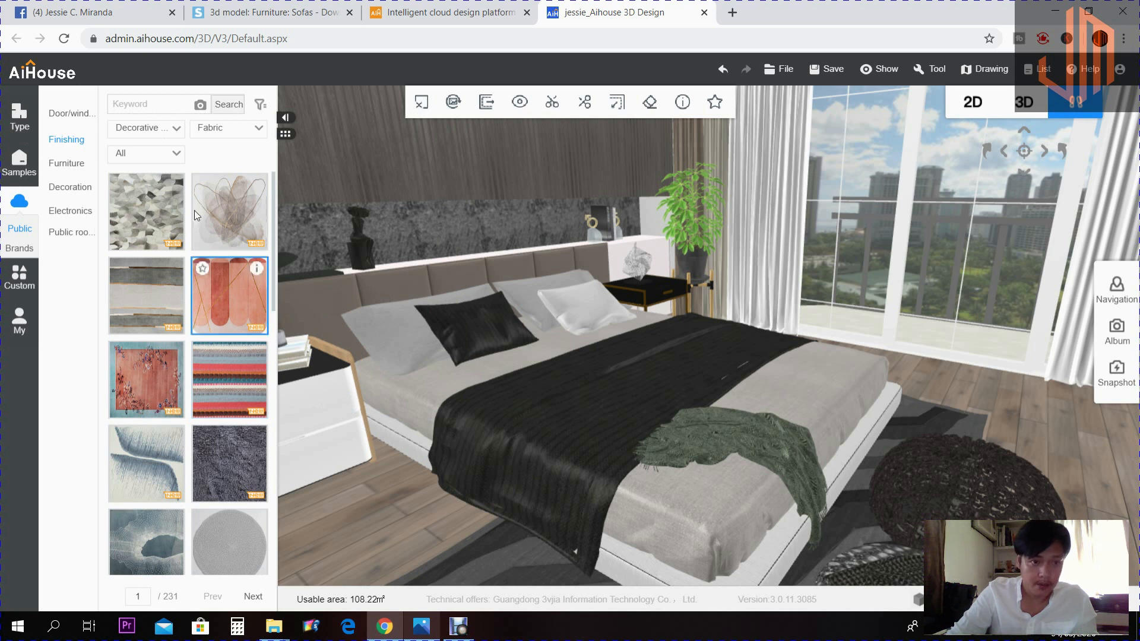
{"action": "left_click", "coordinate": [173, 156]}
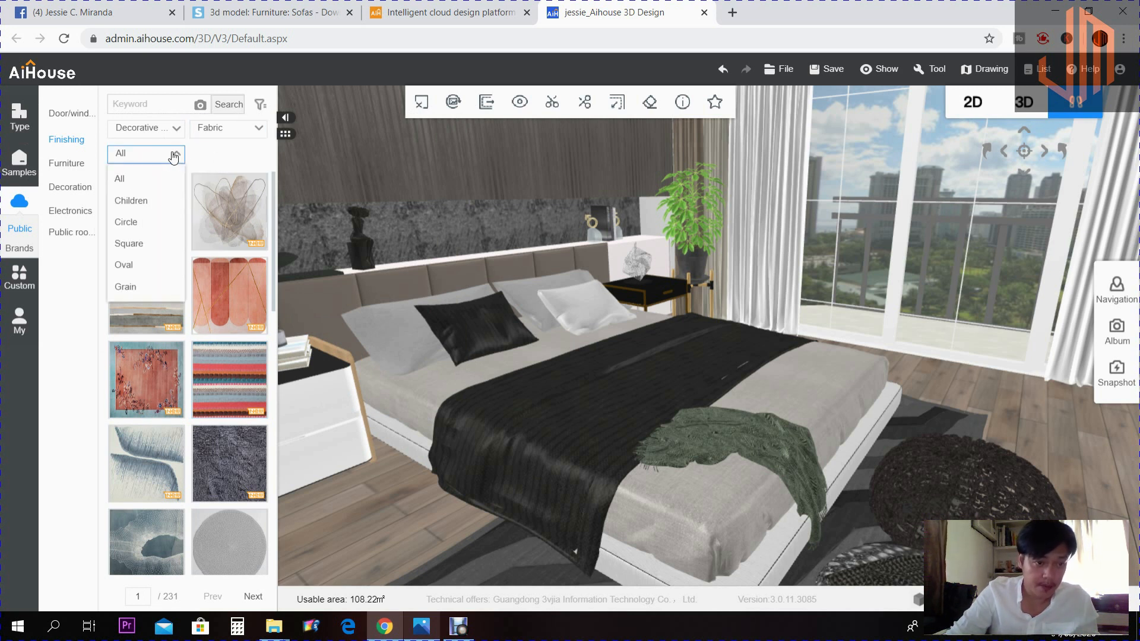
{"action": "left_click", "coordinate": [126, 287]}
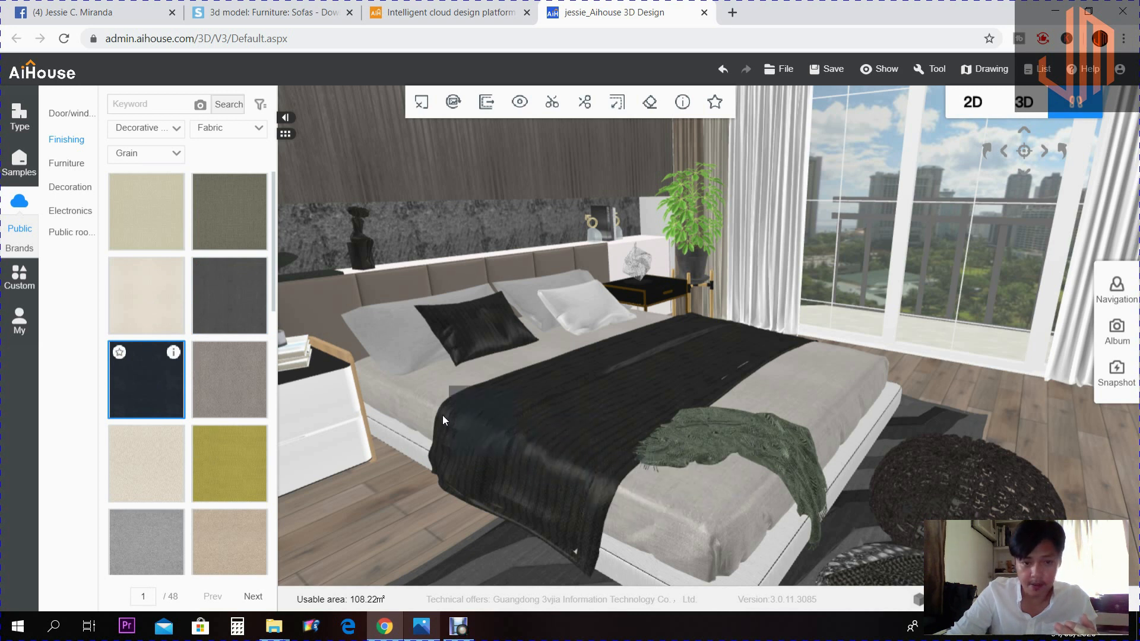
Cover both grey pillows with the navy fabric.
{"action": "left_click_drag", "start_coordinate": [478, 337], "coordinate": [409, 351]}
{"action": "right_click_drag", "start_coordinate": [612, 353], "coordinate": [731, 456]}
{"action": "left_click_drag", "start_coordinate": [152, 381], "coordinate": [540, 370]}
{"action": "right_click_drag", "start_coordinate": [611, 465], "coordinate": [671, 457]}
Make the front patterned pouf cream, then turn toward the window and curtains.
{"action": "left_click_drag", "start_coordinate": [482, 442], "coordinate": [618, 512]}
{"action": "right_click_drag", "start_coordinate": [780, 470], "coordinate": [814, 461]}
{"action": "right_click_drag", "start_coordinate": [683, 429], "coordinate": [623, 428]}
{"action": "right_click_drag", "start_coordinate": [754, 398], "coordinate": [715, 392]}
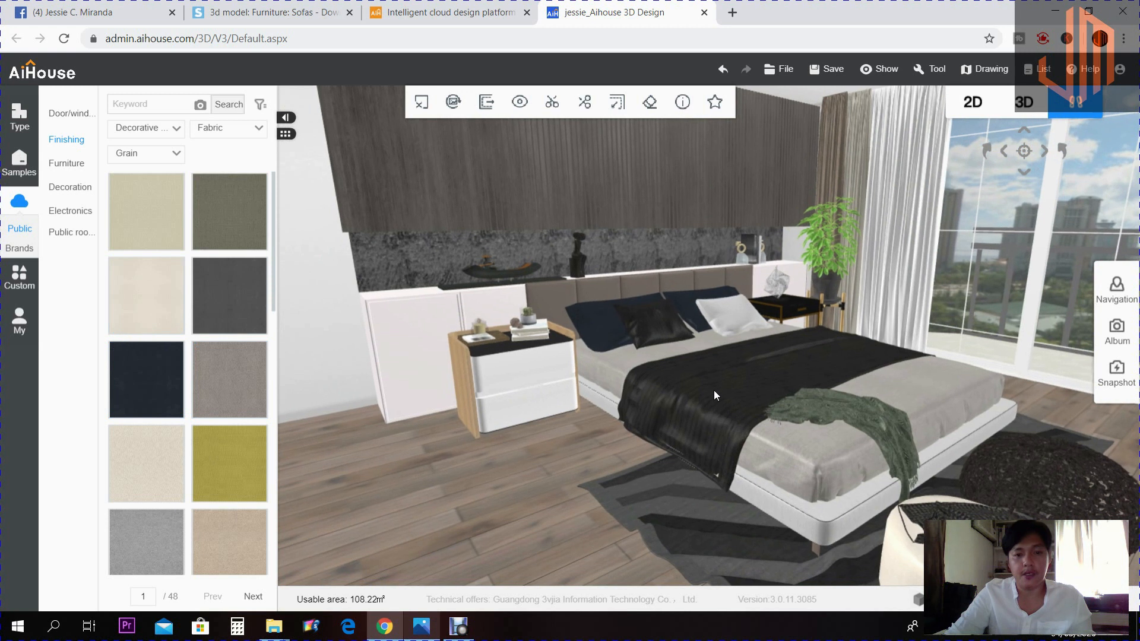
{"action": "right_click_drag", "start_coordinate": [585, 443], "coordinate": [533, 280]}
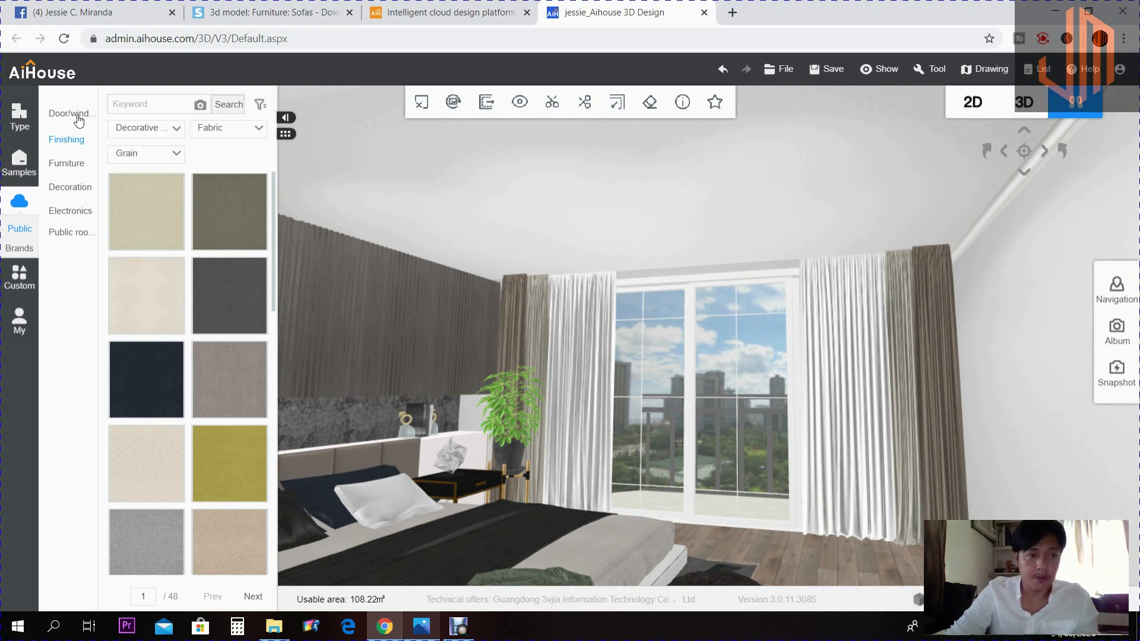
In the 2D plan, place a structure Girder on the right bedroom's balcony wall.
{"action": "left_click", "coordinate": [968, 108]}
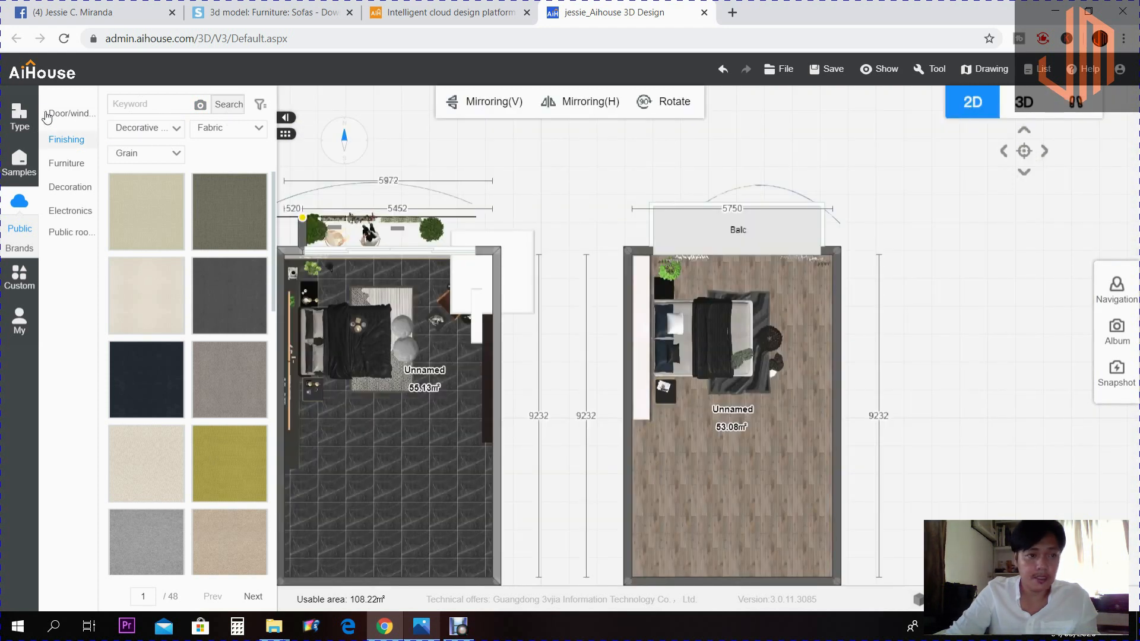
{"action": "left_click", "coordinate": [22, 121]}
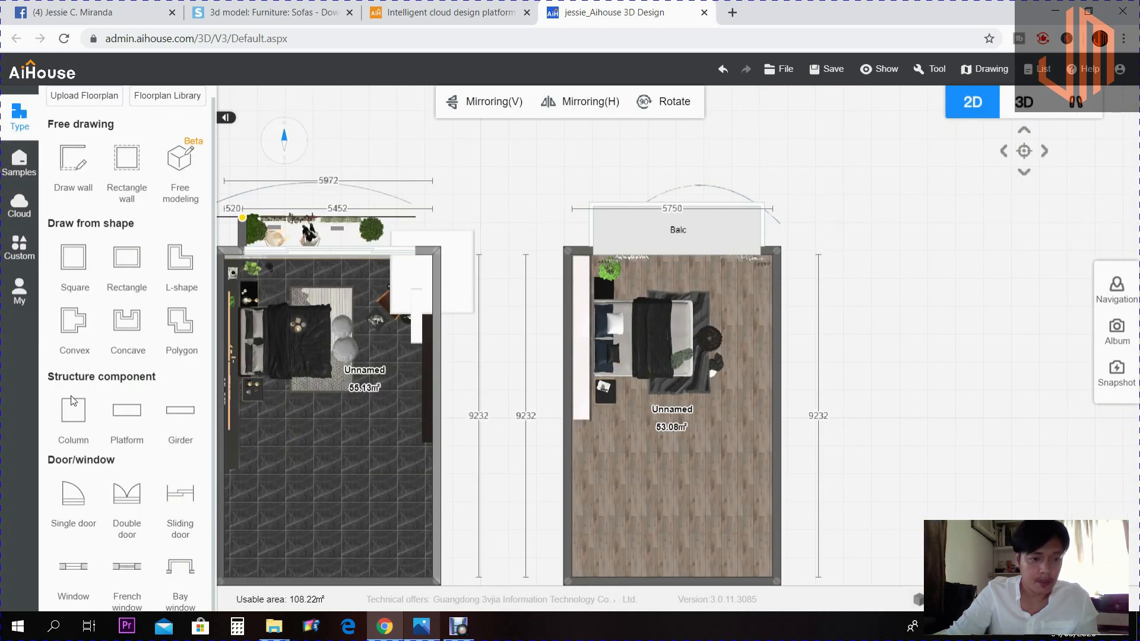
{"action": "left_click", "coordinate": [180, 410]}
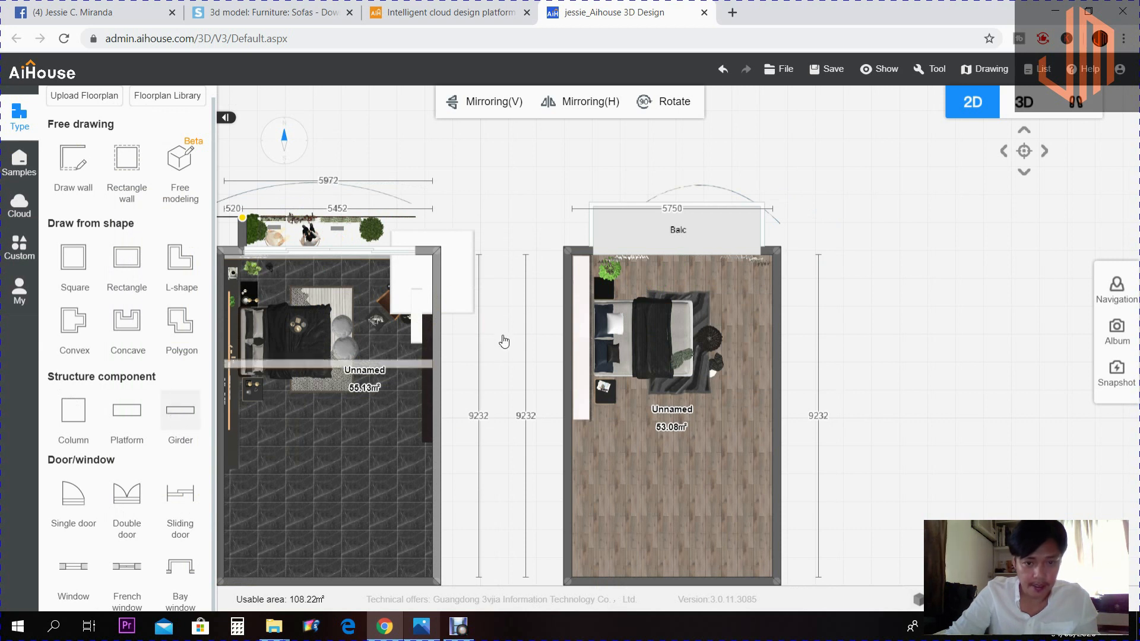
{"action": "left_click", "coordinate": [703, 264]}
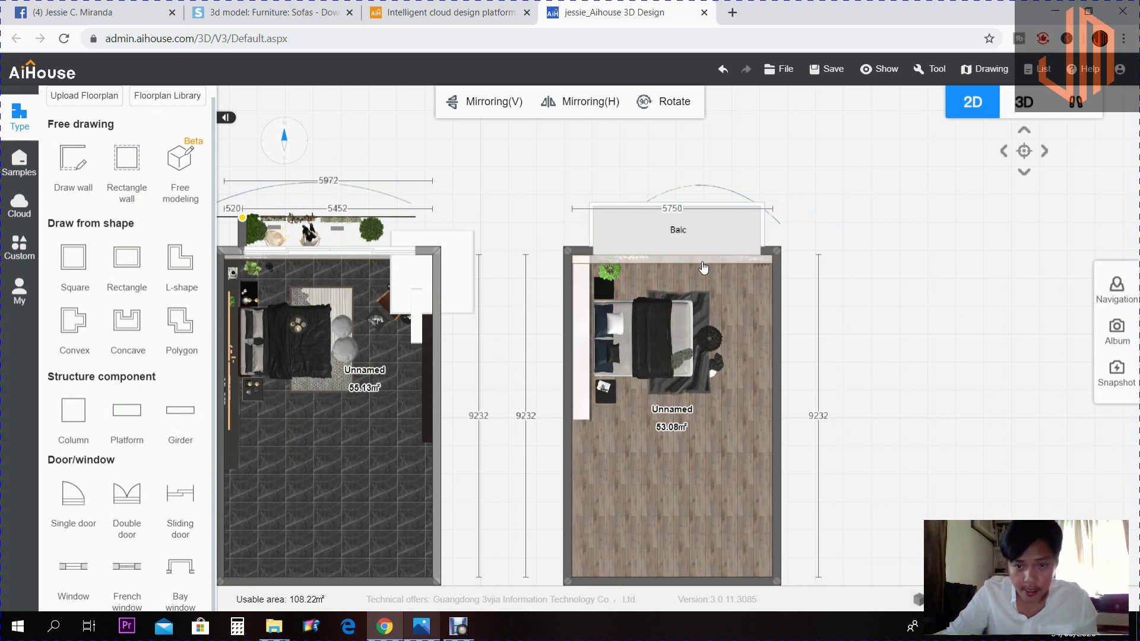
Inspect the girder and balcony wall in the 3D walkthrough view.
{"action": "left_click", "coordinate": [1081, 108]}
{"action": "scroll", "coordinate": [626, 436], "scroll_direction": "up", "scroll_amount": 5}
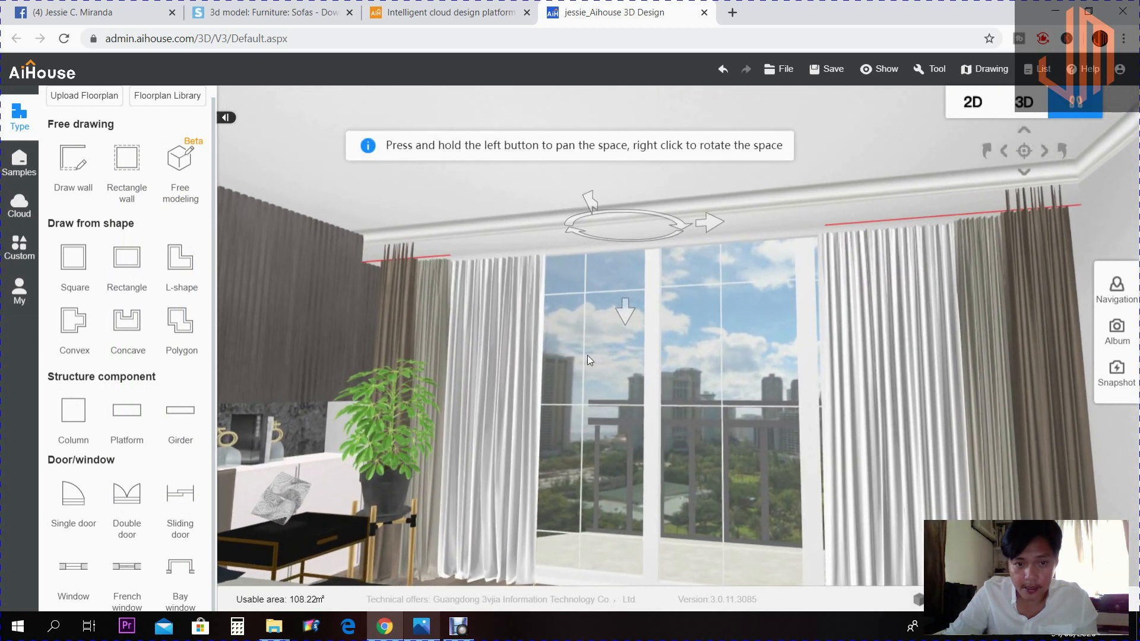
{"action": "right_click_drag", "start_coordinate": [682, 348], "coordinate": [476, 400]}
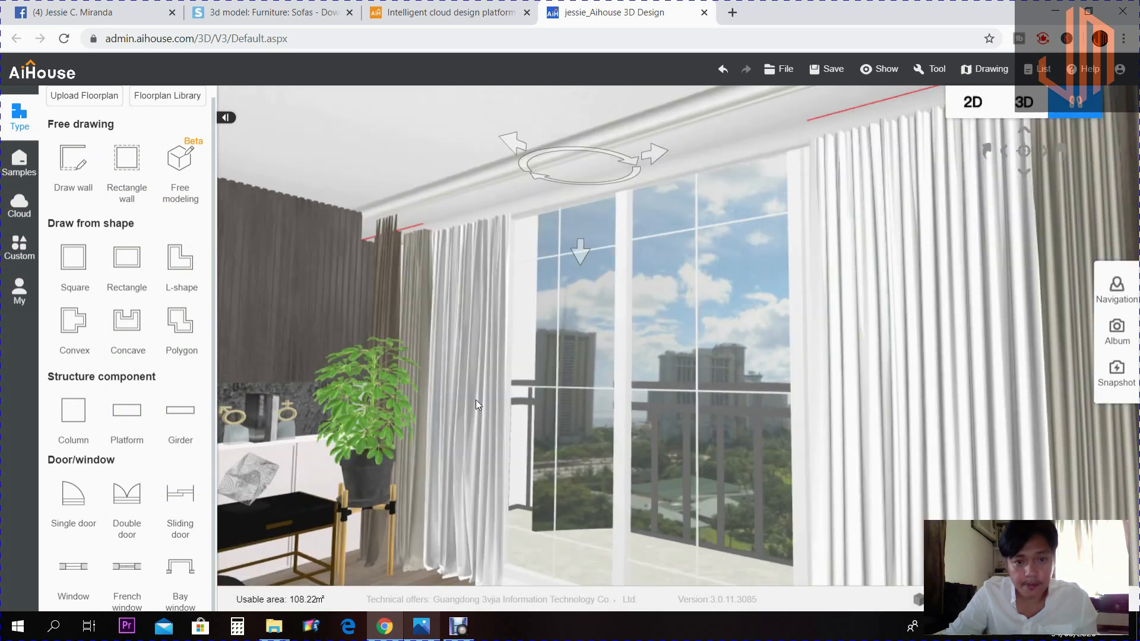
{"action": "scroll", "coordinate": [477, 410], "scroll_direction": "up", "scroll_amount": 4}
{"action": "scroll", "coordinate": [483, 480], "scroll_direction": "down", "scroll_amount": 5}
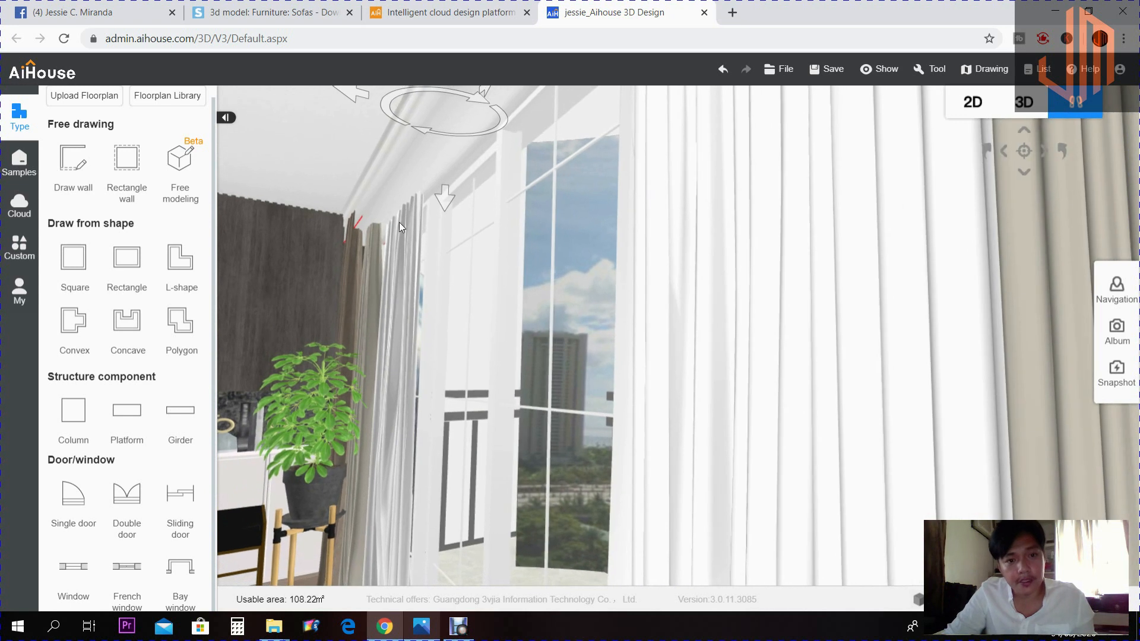
{"action": "right_click_drag", "start_coordinate": [426, 434], "coordinate": [560, 435]}
{"action": "scroll", "coordinate": [560, 436], "scroll_direction": "down", "scroll_amount": 5}
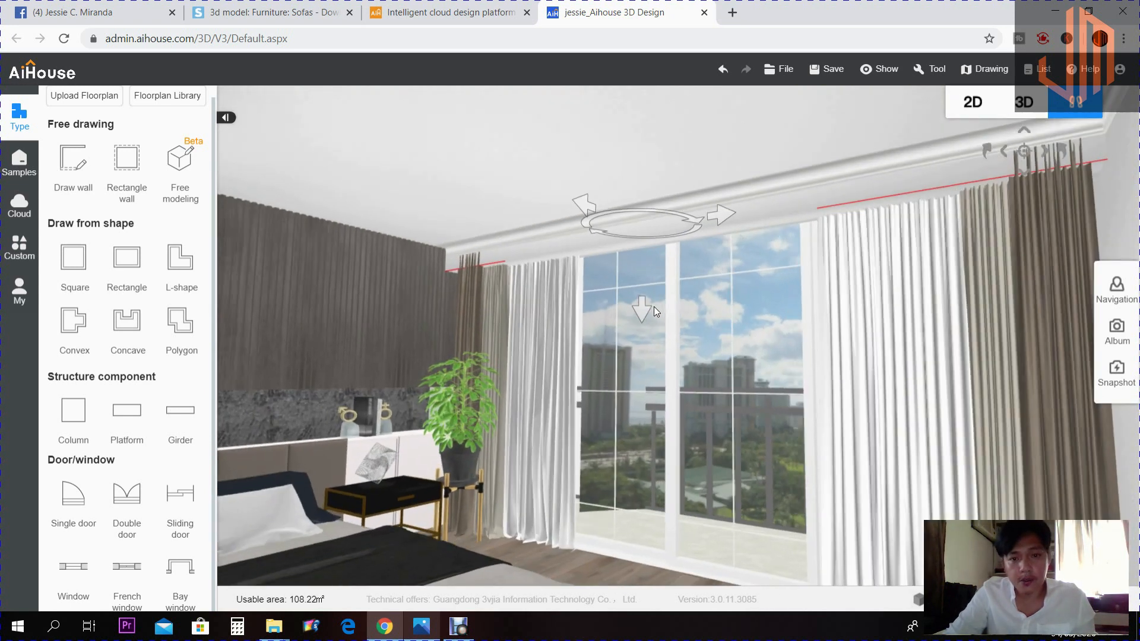
Back in the 2D plan, move the balcony girder slightly down from the wall.
{"action": "left_click", "coordinate": [973, 104]}
{"action": "left_click", "coordinate": [682, 259]}
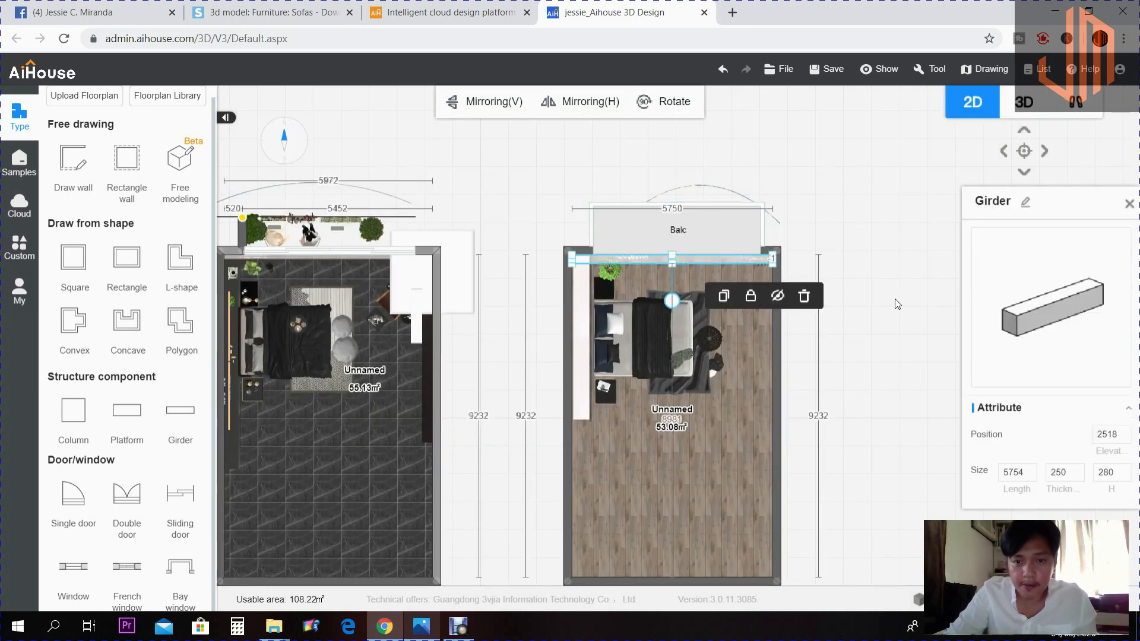
{"action": "scroll", "coordinate": [671, 236], "scroll_direction": "up", "scroll_amount": 5}
{"action": "left_click", "coordinate": [486, 328]}
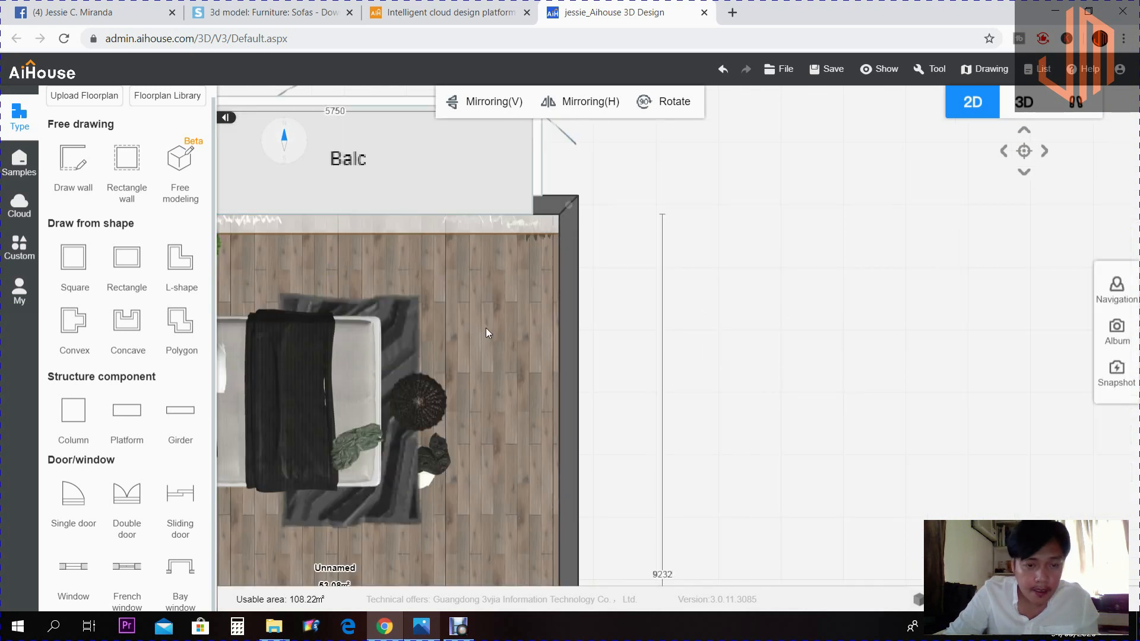
{"action": "left_click_drag", "start_coordinate": [486, 328], "coordinate": [621, 367]}
{"action": "left_click", "coordinate": [502, 262]}
{"action": "left_click_drag", "start_coordinate": [495, 259], "coordinate": [522, 277]}
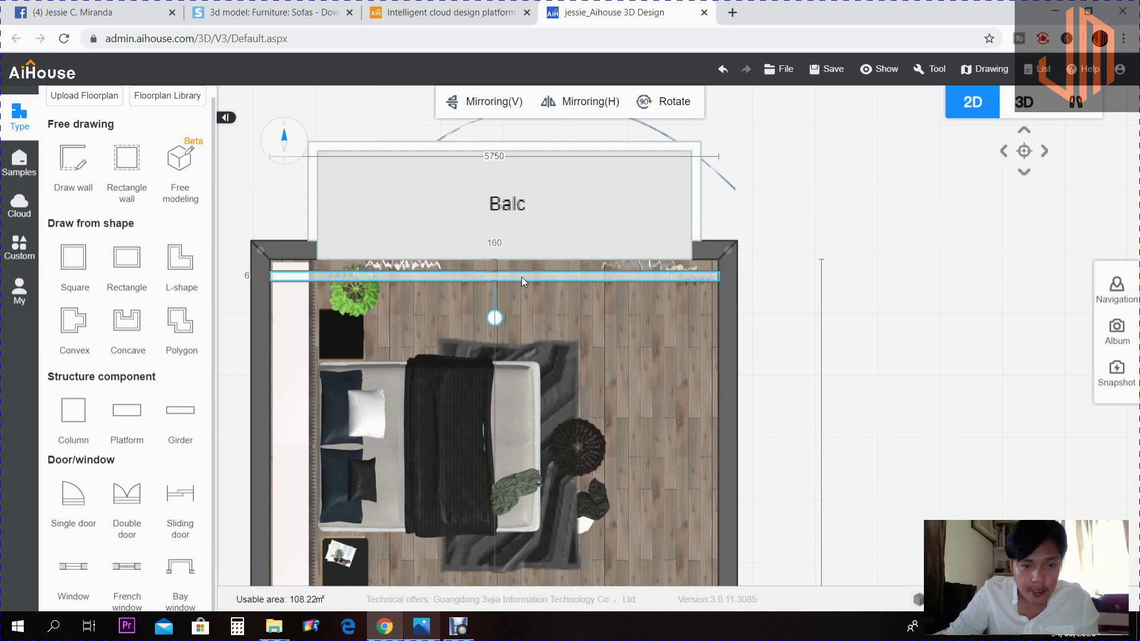
{"action": "left_click", "coordinate": [884, 320]}
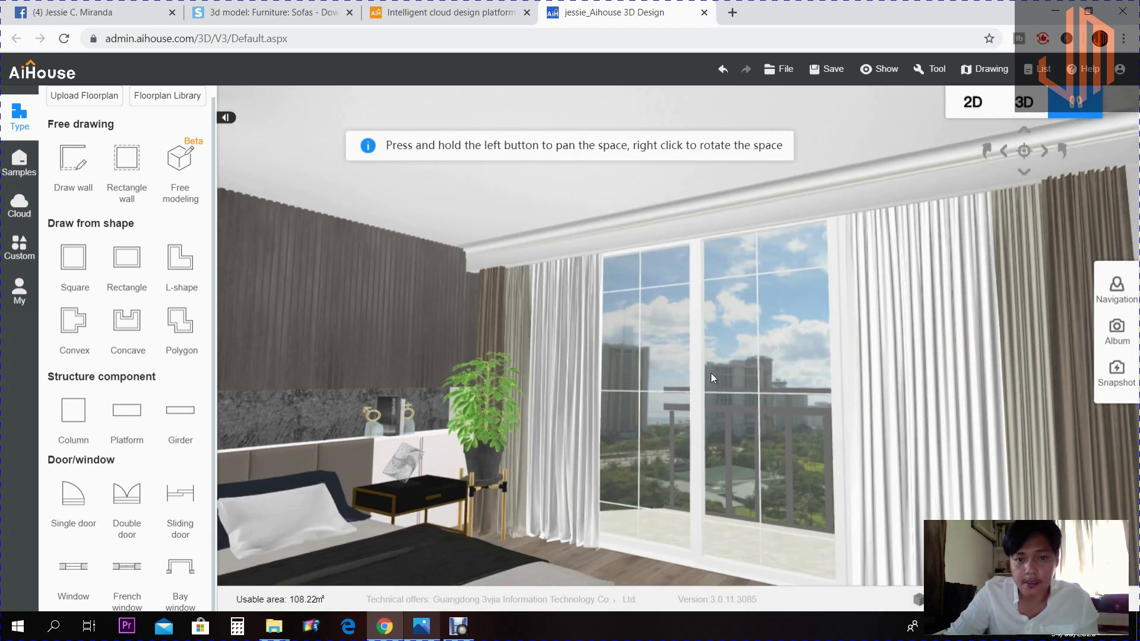
Orbit the camera around the bedroom toward the headboard wall, windows and bed.
{"action": "left_click_drag", "start_coordinate": [710, 373], "coordinate": [556, 289]}
{"action": "left_click_drag", "start_coordinate": [636, 356], "coordinate": [706, 330]}
{"action": "right_click_drag", "start_coordinate": [612, 385], "coordinate": [672, 403]}
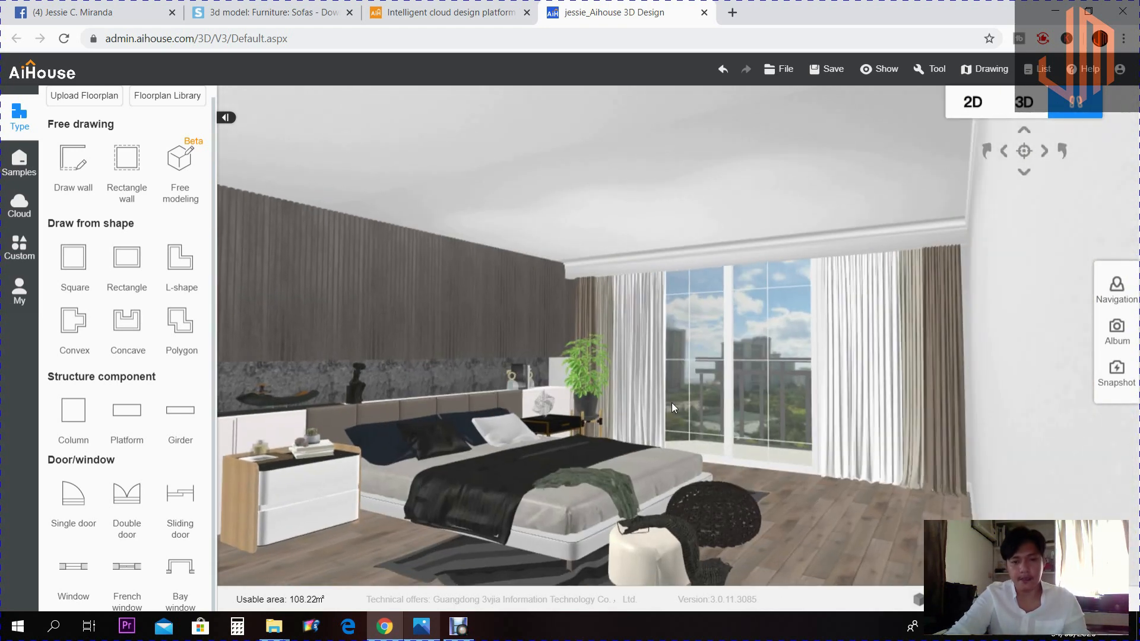
{"action": "right_click_drag", "start_coordinate": [771, 424], "coordinate": [1133, 399]}
{"action": "scroll", "coordinate": [790, 451], "scroll_direction": "up", "scroll_amount": 3}
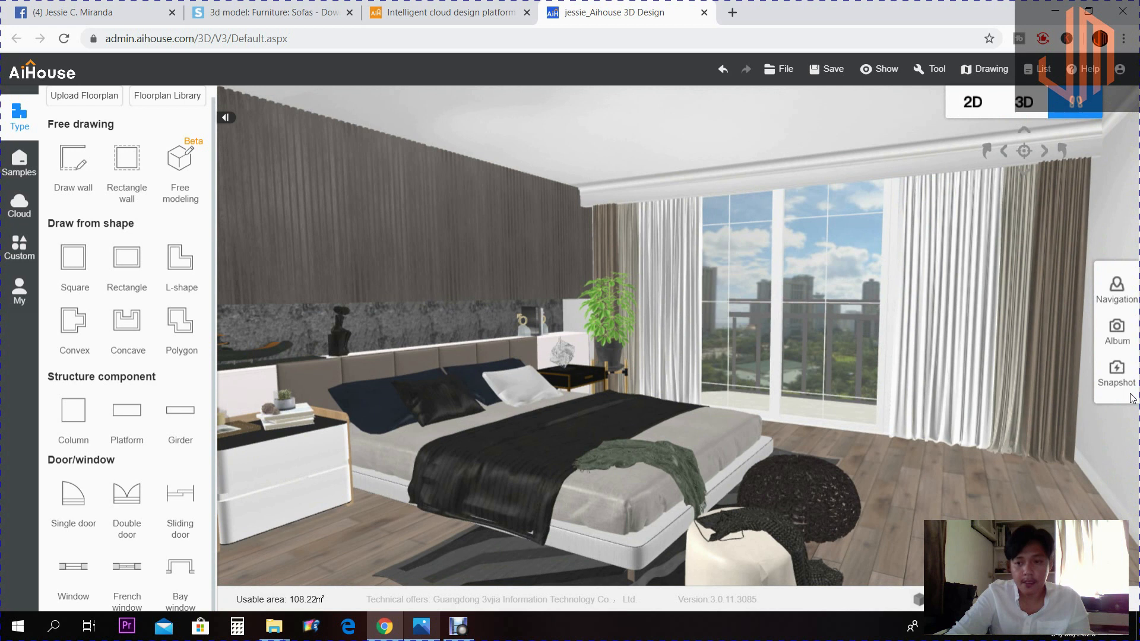
Restore the saved View14 camera, briefly check the reference render, and look toward the city.
{"action": "left_click", "coordinate": [1102, 380]}
{"action": "left_click", "coordinate": [989, 386]}
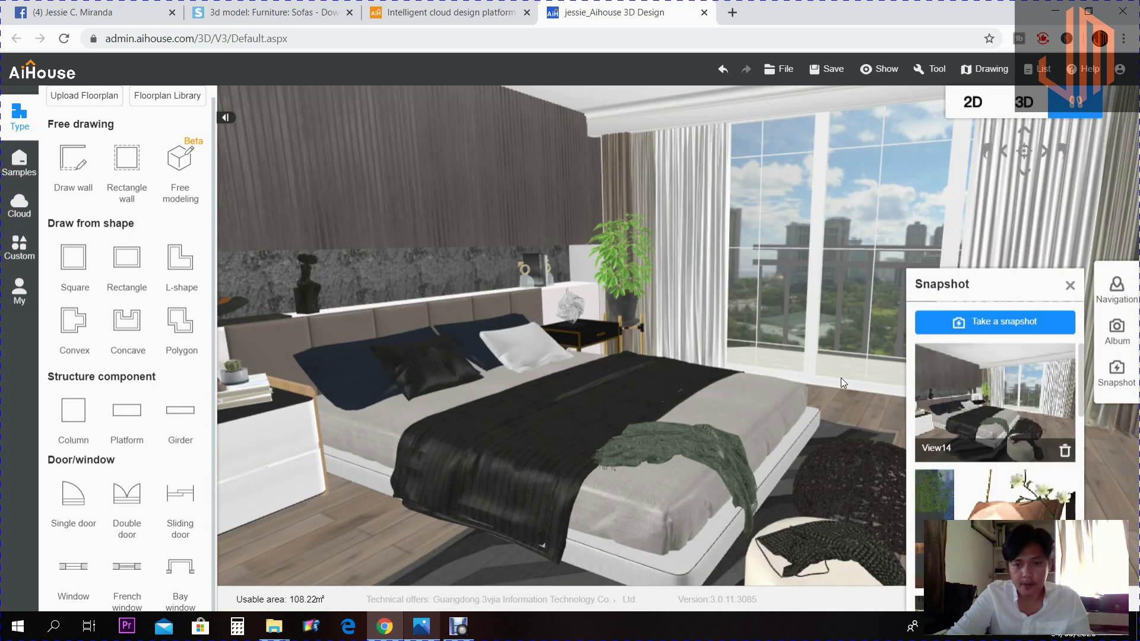
{"action": "left_click", "coordinate": [1070, 286]}
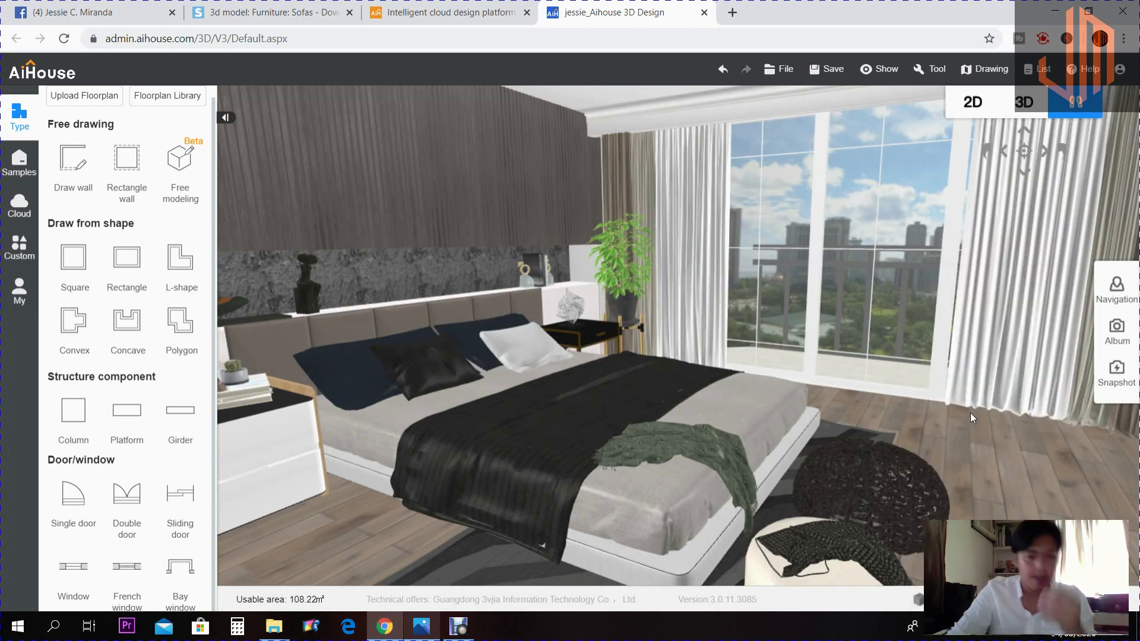
{"action": "left_click", "coordinate": [429, 631]}
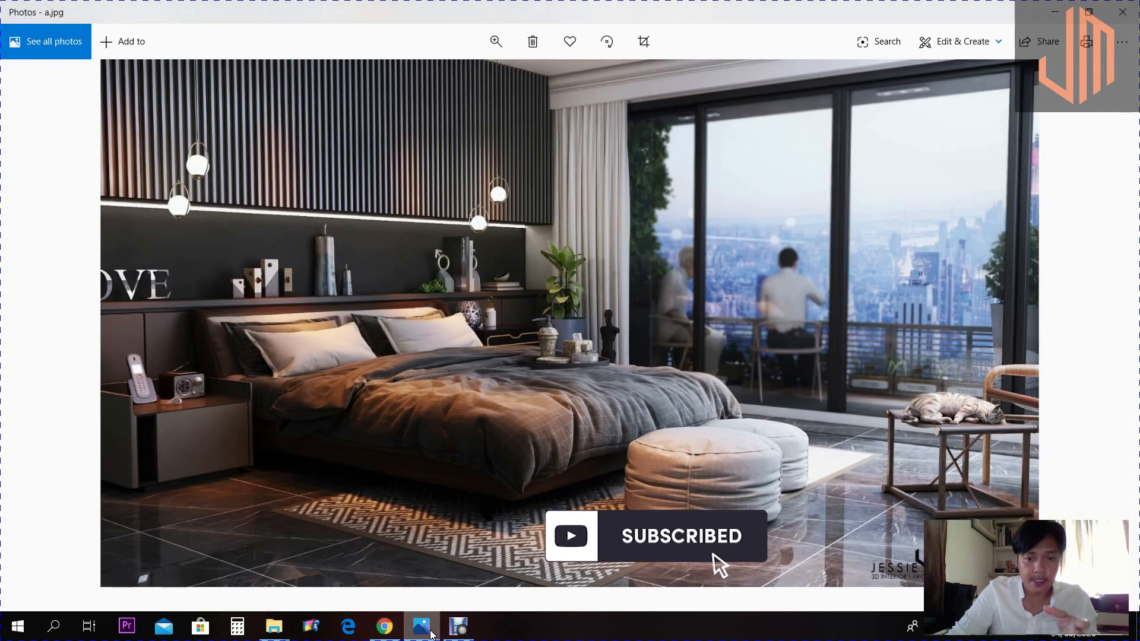
{"action": "left_click", "coordinate": [431, 634]}
{"action": "left_click_drag", "start_coordinate": [680, 401], "coordinate": [682, 425]}
Shift the skyline backdrop behind the balcony railing left and up.
{"action": "left_click_drag", "start_coordinate": [746, 386], "coordinate": [787, 295]}
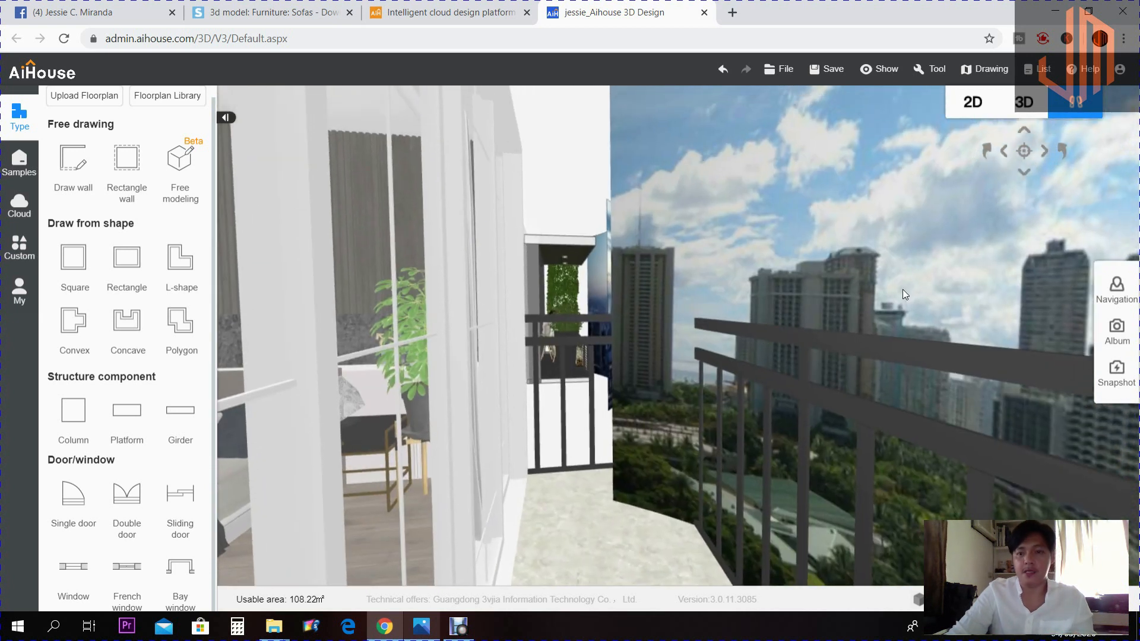
{"action": "left_click", "coordinate": [903, 289]}
{"action": "left_click_drag", "start_coordinate": [910, 326], "coordinate": [807, 494]}
{"action": "left_click_drag", "start_coordinate": [779, 453], "coordinate": [869, 435]}
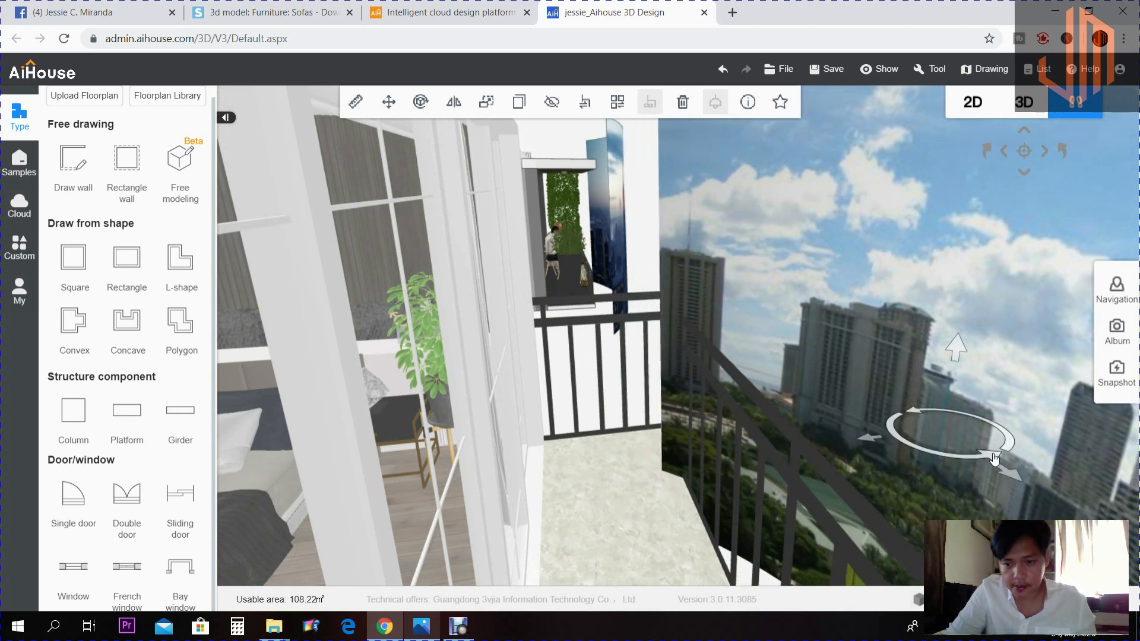
{"action": "left_click_drag", "start_coordinate": [973, 462], "coordinate": [853, 370]}
Restore View14, move the camera onto the balcony, and open the public library.
{"action": "left_click", "coordinate": [1116, 372]}
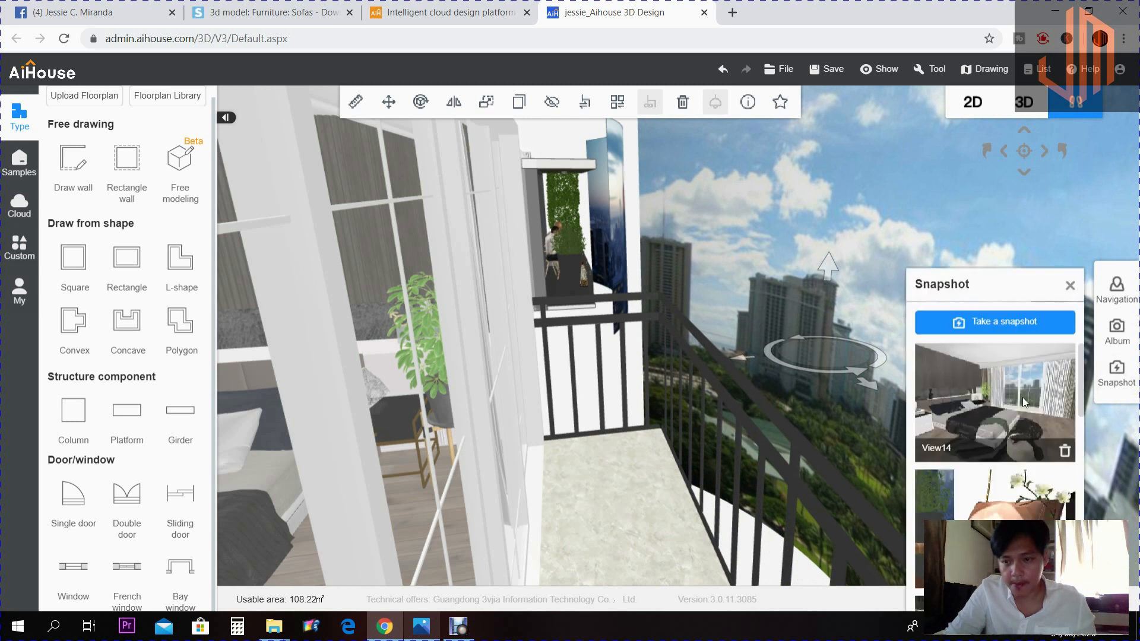
{"action": "left_click", "coordinate": [964, 400]}
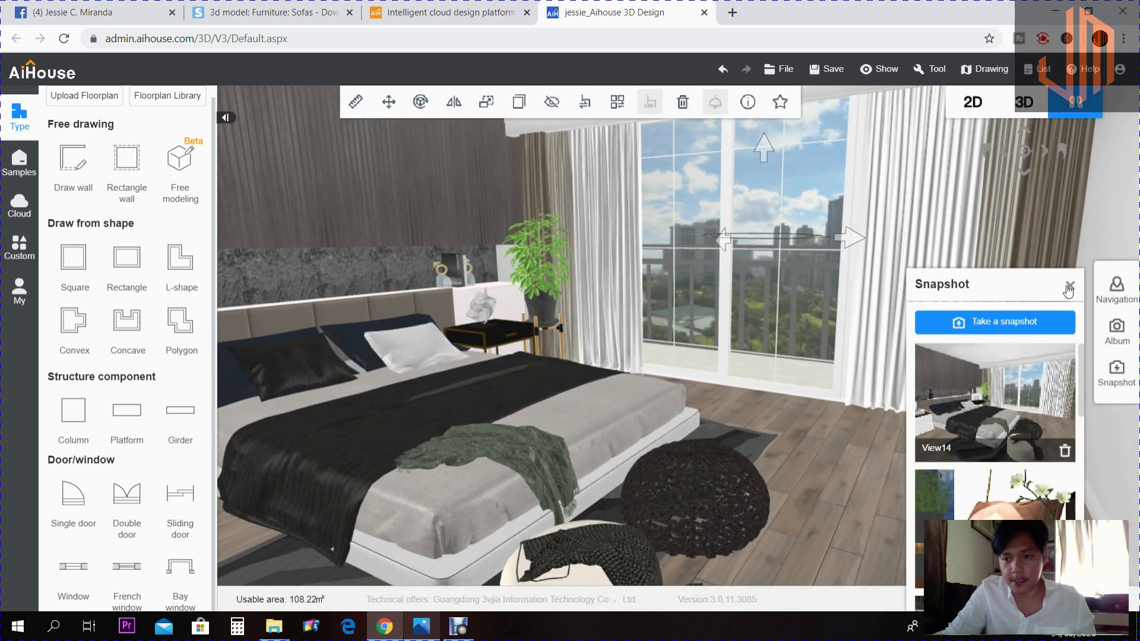
{"action": "left_click", "coordinate": [1070, 285]}
{"action": "left_click_drag", "start_coordinate": [835, 387], "coordinate": [769, 563]}
{"action": "scroll", "coordinate": [768, 563], "scroll_direction": "up", "scroll_amount": 5}
{"action": "left_click_drag", "start_coordinate": [451, 470], "coordinate": [639, 423]}
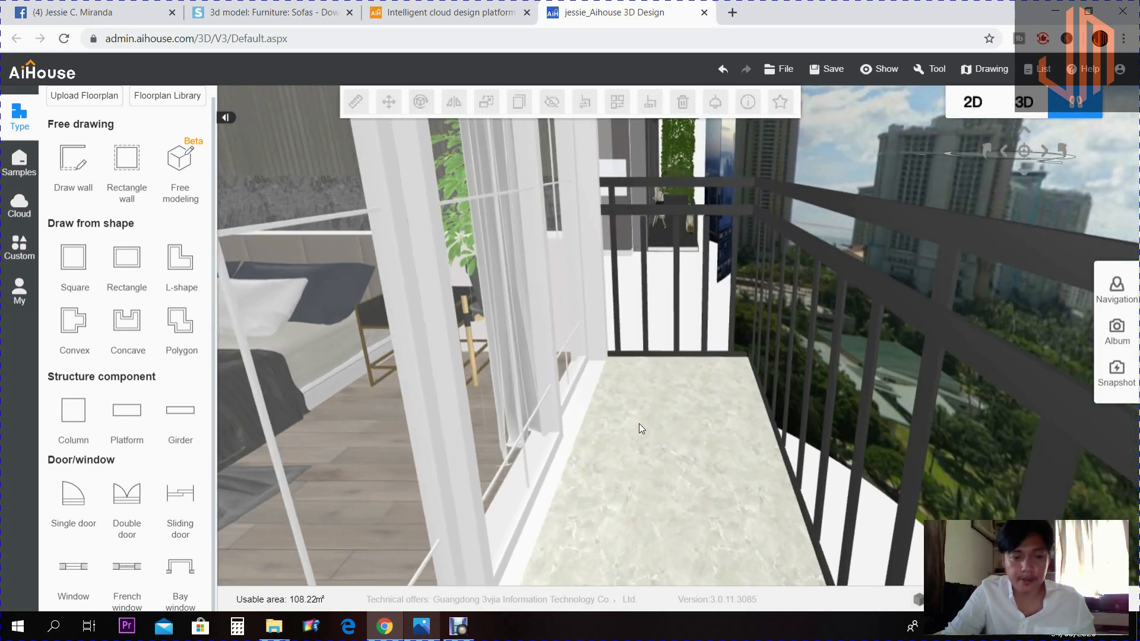
{"action": "left_click", "coordinate": [19, 205]}
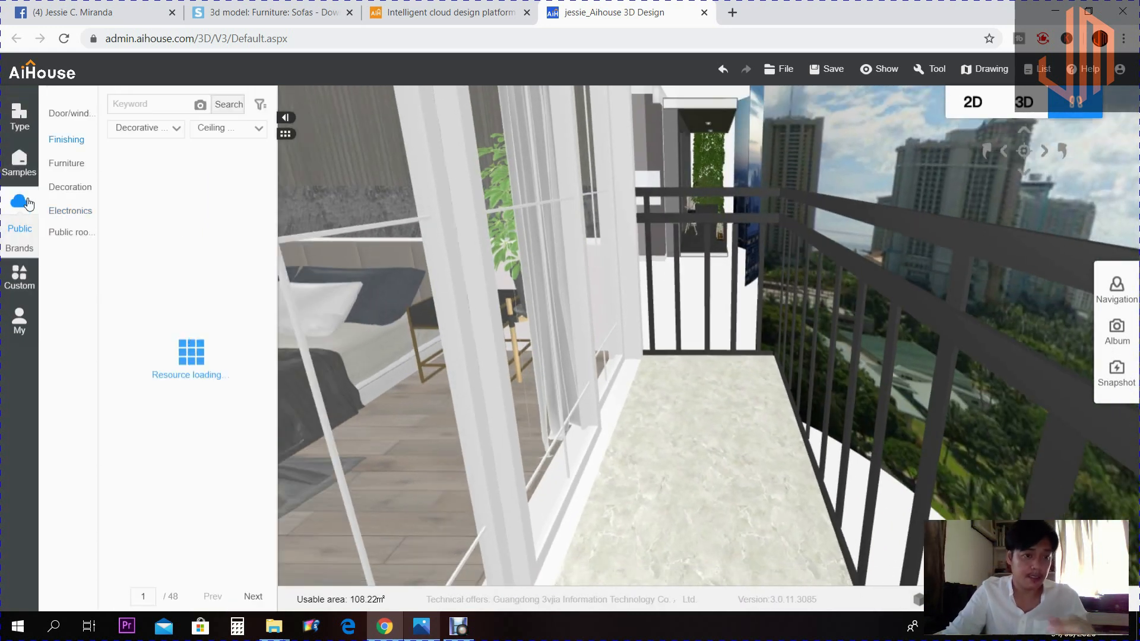
Filter furniture models to chairs and stools and page to the third page.
{"action": "left_click", "coordinate": [66, 163]}
{"action": "left_click", "coordinate": [164, 132]}
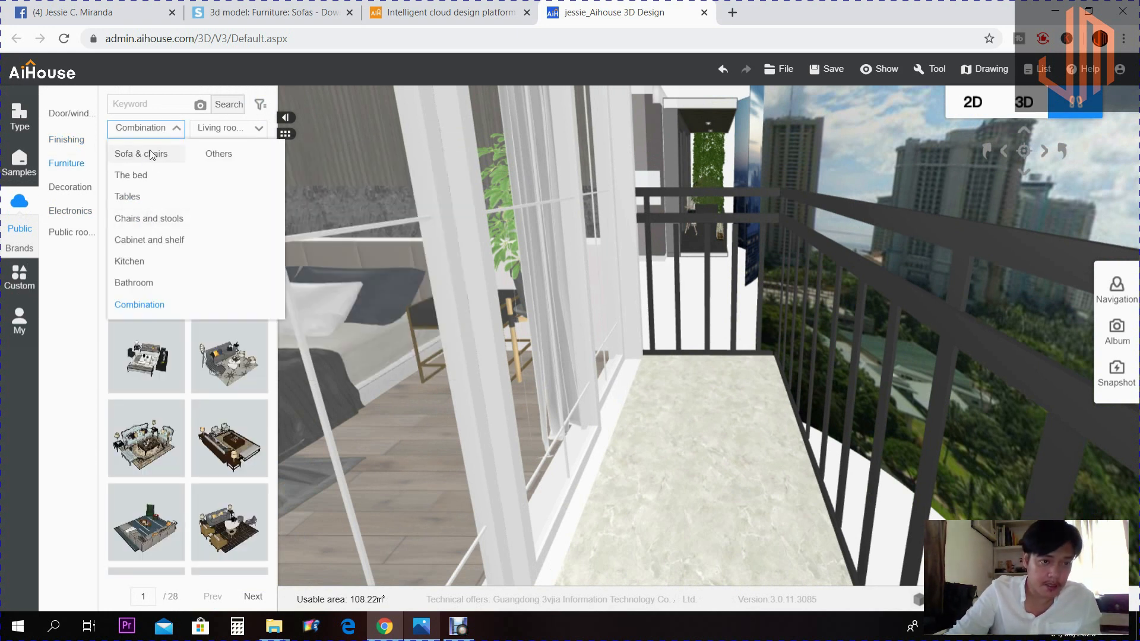
{"action": "left_click", "coordinate": [165, 220]}
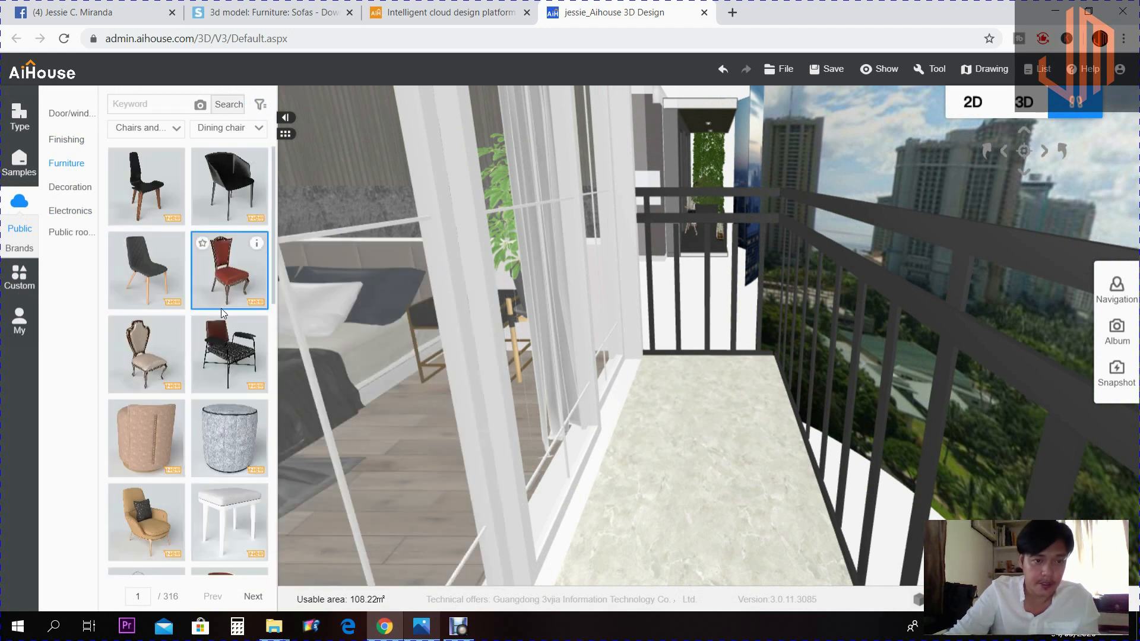
{"action": "scroll", "coordinate": [223, 313], "scroll_direction": "down", "scroll_amount": 8}
{"action": "left_click", "coordinate": [252, 596]}
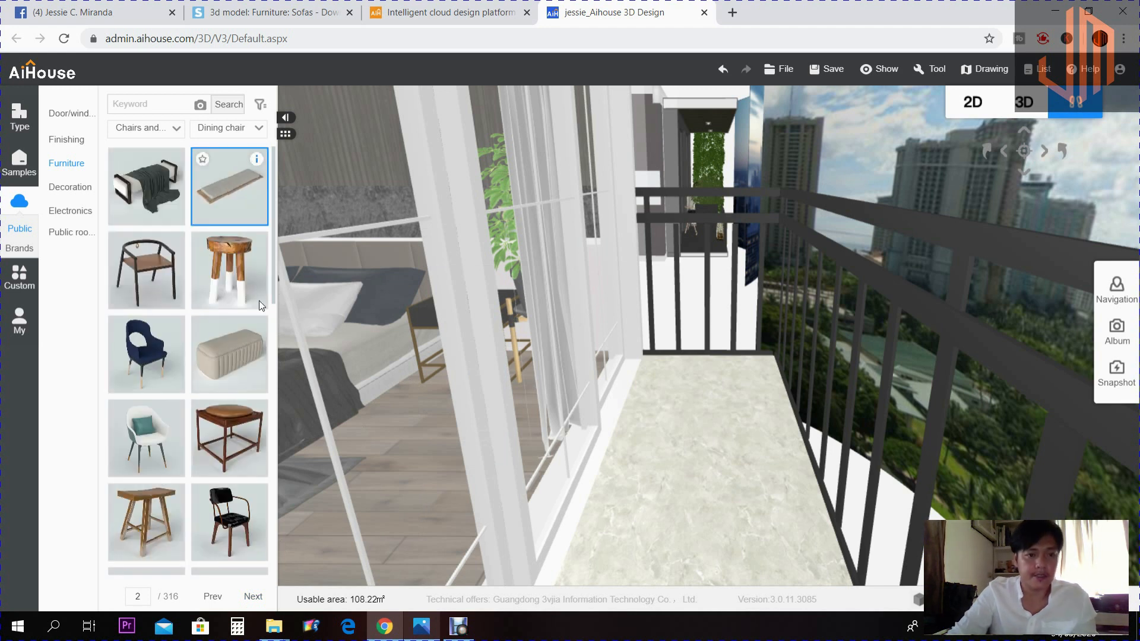
{"action": "scroll", "coordinate": [230, 516], "scroll_direction": "down", "scroll_amount": 5}
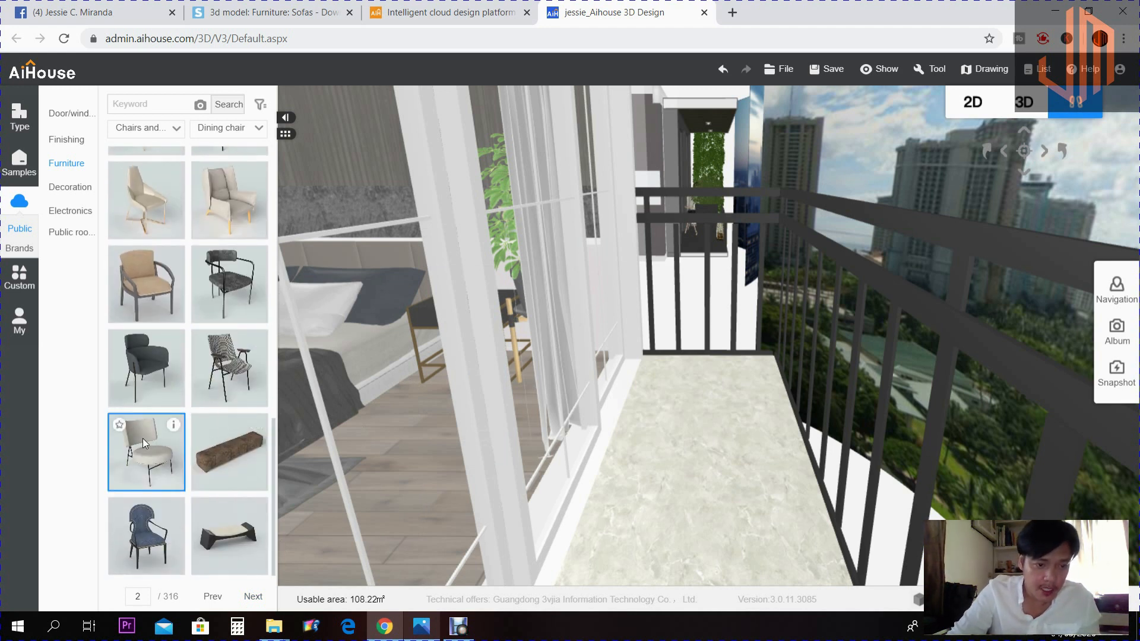
{"action": "left_click", "coordinate": [264, 598]}
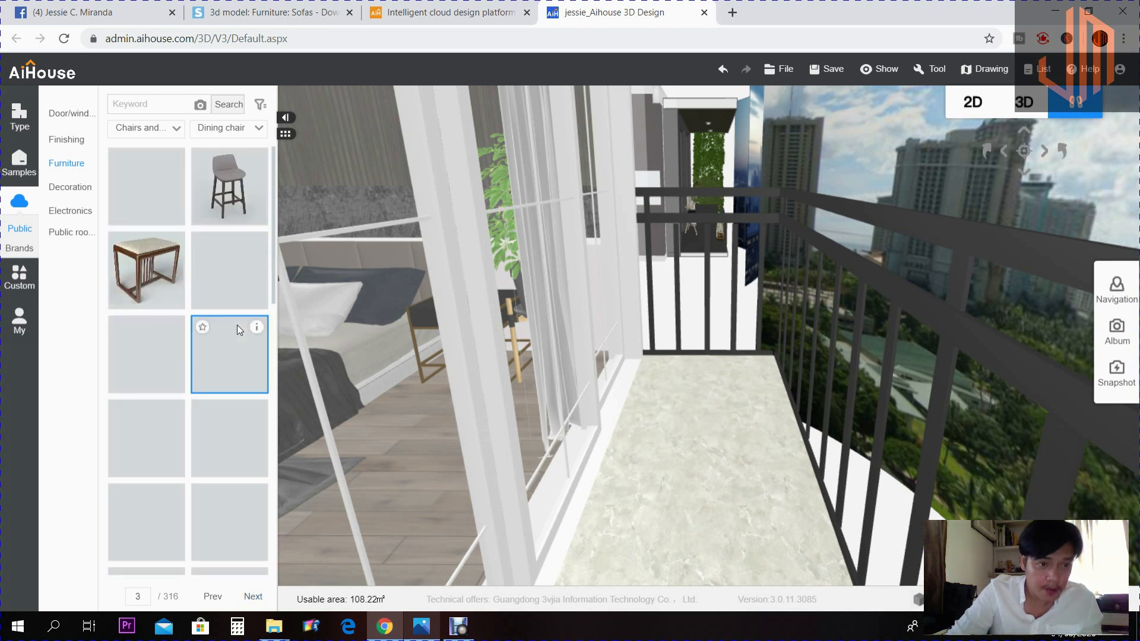
{"action": "scroll", "coordinate": [236, 372], "scroll_direction": "down", "scroll_amount": 5}
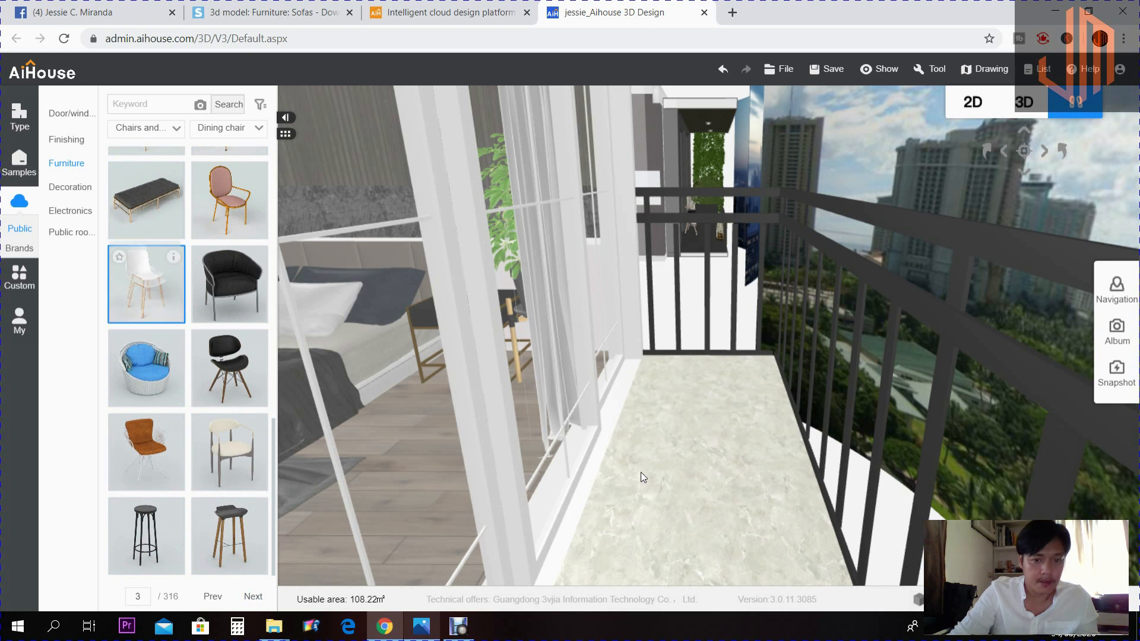
Place the white dining chair by the balcony railing, then show door and window models.
{"action": "left_click", "coordinate": [661, 429]}
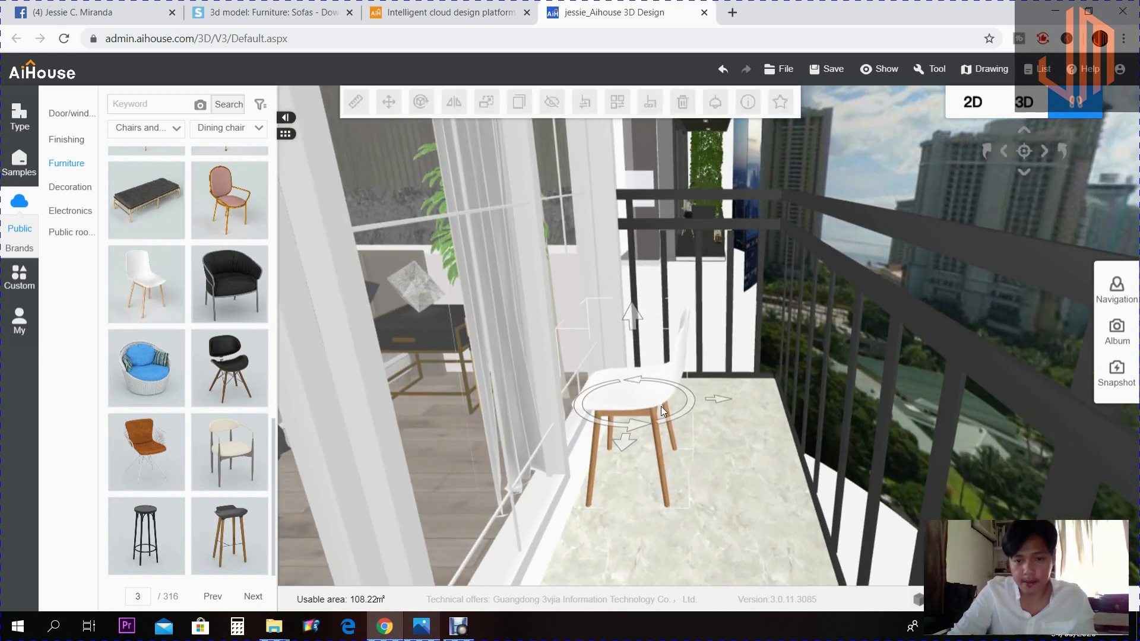
{"action": "left_click_drag", "start_coordinate": [653, 402], "coordinate": [638, 353]}
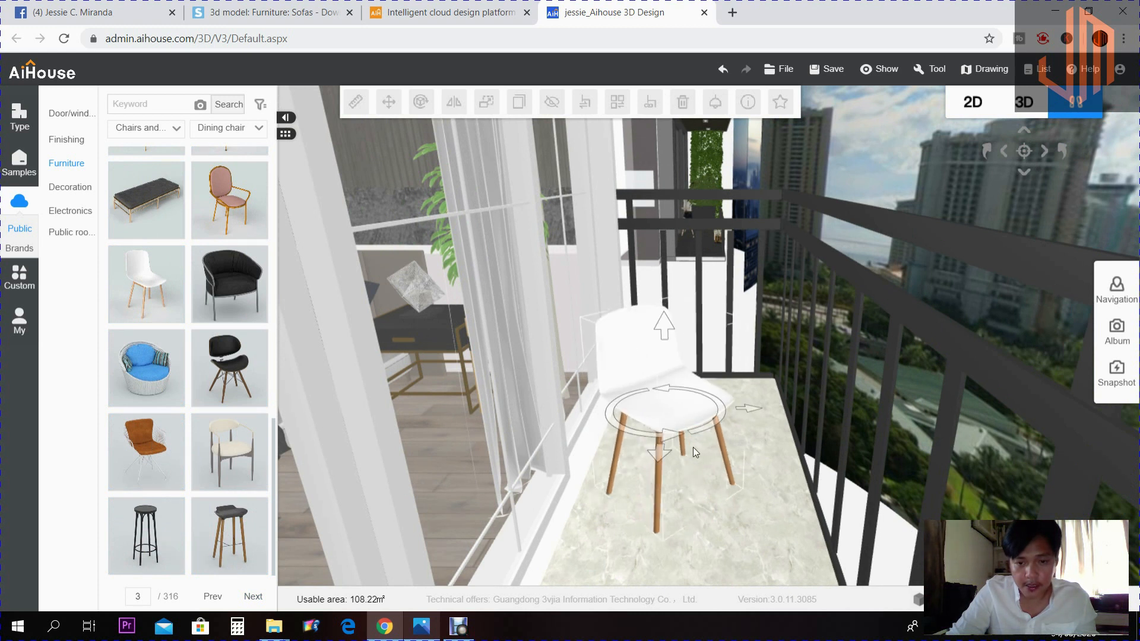
{"action": "left_click", "coordinate": [742, 504]}
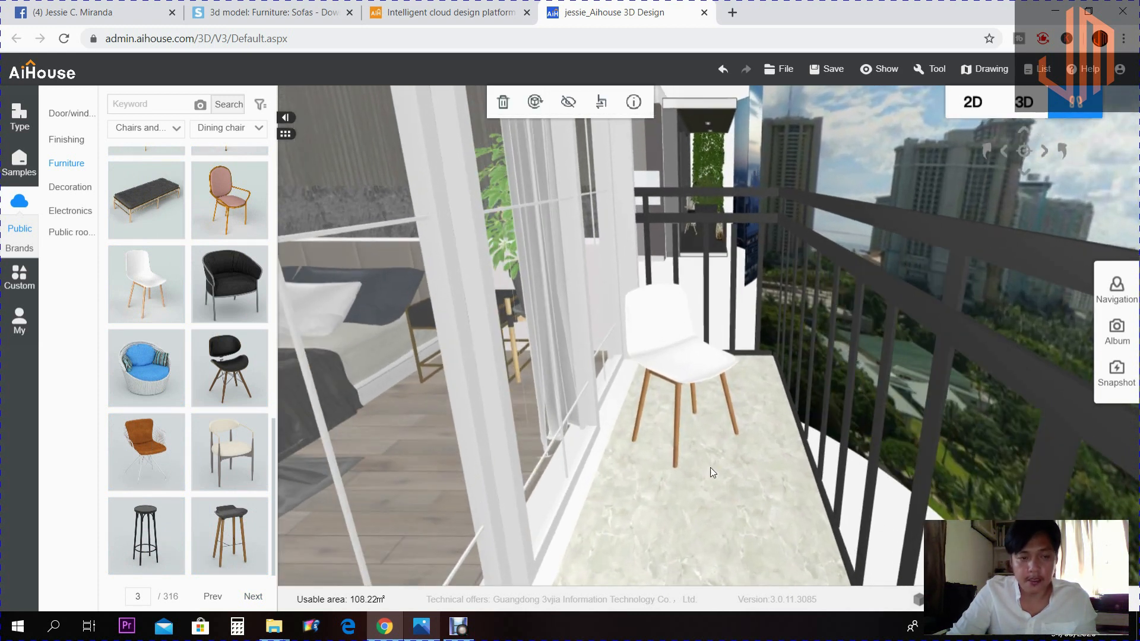
{"action": "left_click", "coordinate": [61, 118]}
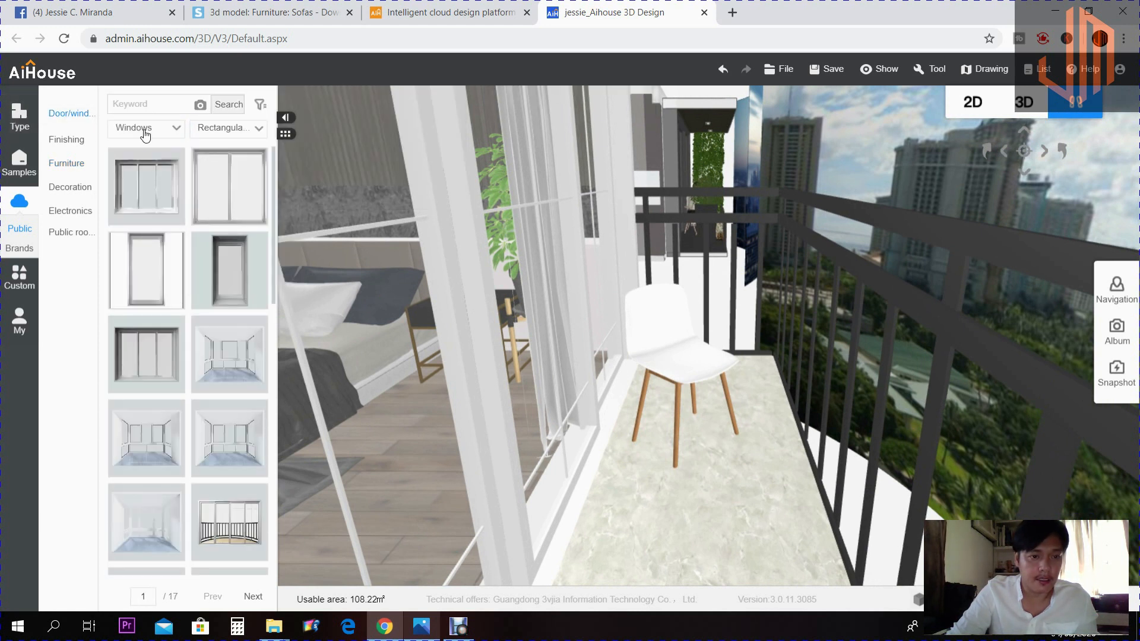
Show the Character models under the public rooms library.
{"action": "mouse_move", "coordinate": [66, 143]}
{"action": "mouse_move", "coordinate": [68, 166]}
{"action": "left_click", "coordinate": [68, 186]}
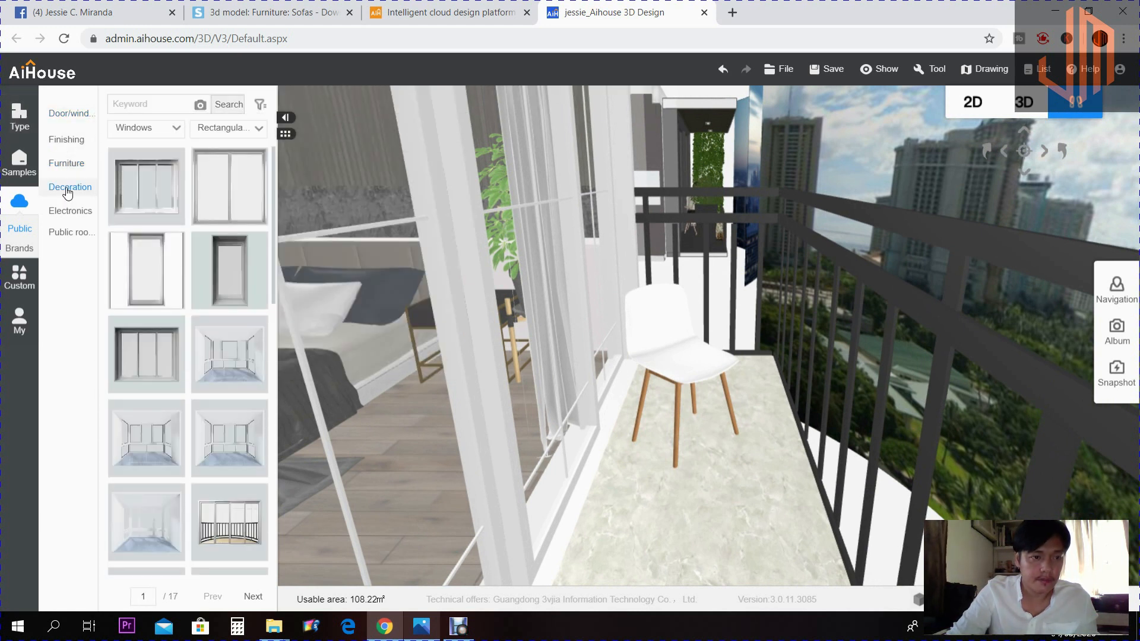
{"action": "left_click", "coordinate": [257, 129]}
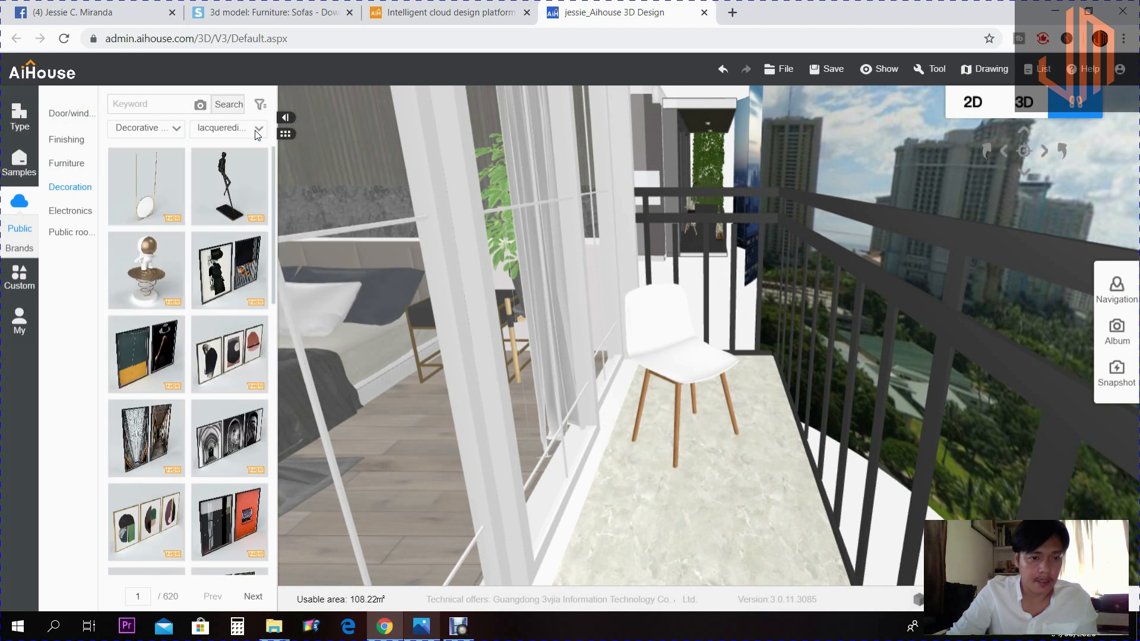
{"action": "left_click", "coordinate": [79, 234]}
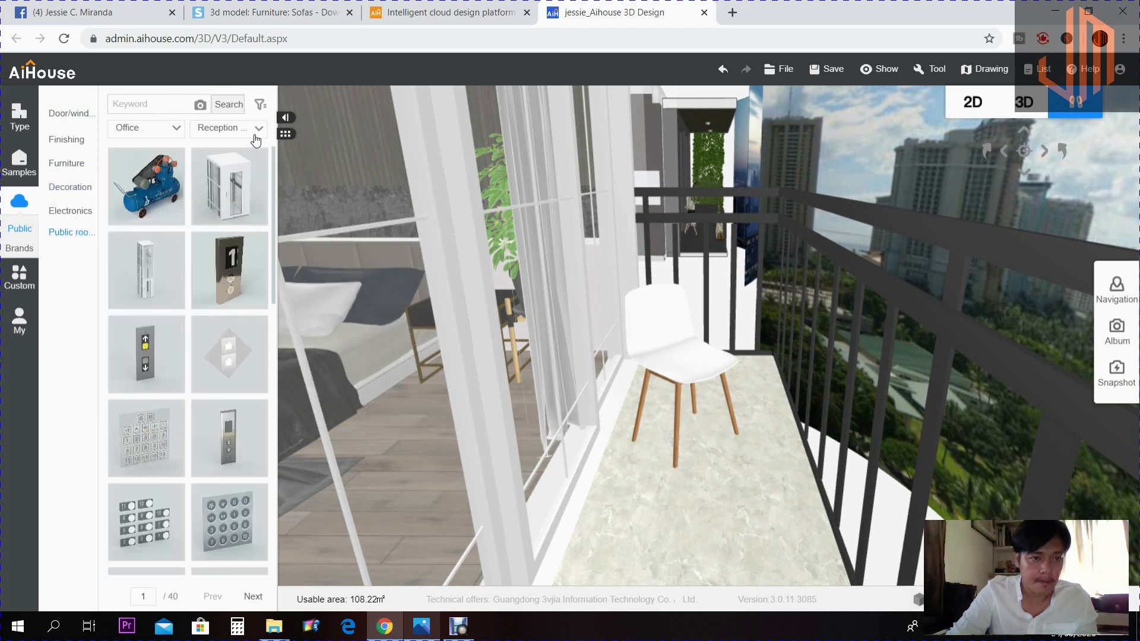
{"action": "left_click", "coordinate": [255, 135]}
{"action": "left_click", "coordinate": [165, 132]}
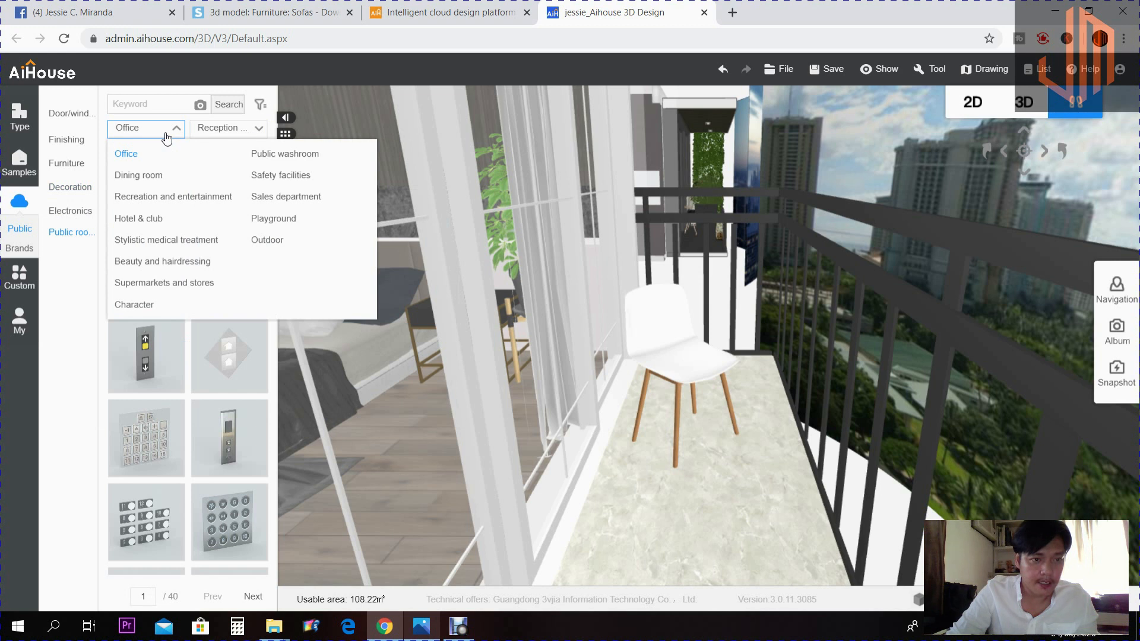
{"action": "left_click", "coordinate": [135, 304]}
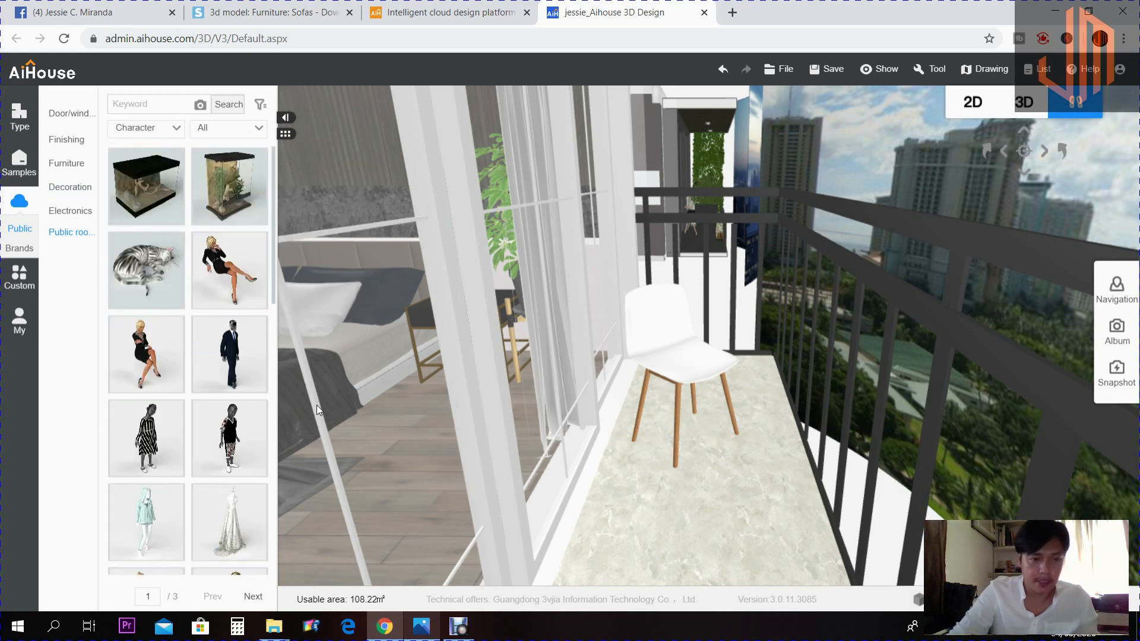
{"action": "scroll", "coordinate": [209, 411], "scroll_direction": "down", "scroll_amount": 2}
{"action": "scroll", "coordinate": [208, 407], "scroll_direction": "down", "scroll_amount": 5}
Seat the elderly man figure on the balcony chair, turning and positioning him.
{"action": "left_click_drag", "start_coordinate": [237, 208], "coordinate": [707, 410]}
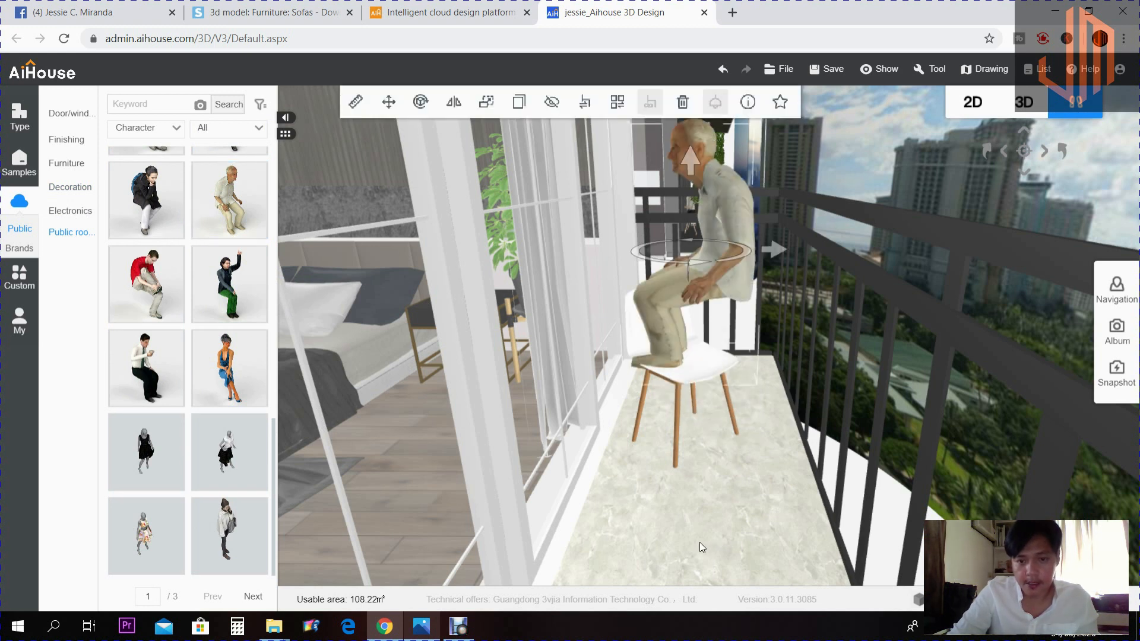
{"action": "left_click_drag", "start_coordinate": [686, 165], "coordinate": [687, 274]}
{"action": "left_click_drag", "start_coordinate": [752, 333], "coordinate": [619, 308]}
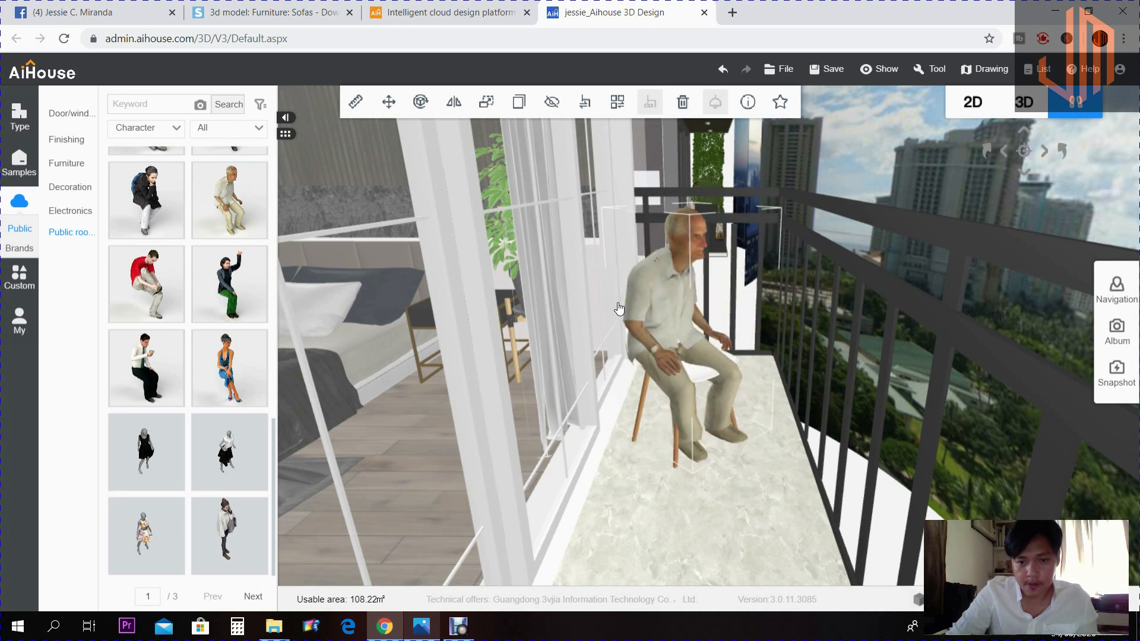
{"action": "mouse_move", "coordinate": [691, 326]}
{"action": "left_mouse_down"}
{"action": "mouse_move", "coordinate": [714, 323]}
{"action": "mouse_move", "coordinate": [699, 325]}
{"action": "left_mouse_up"}
{"action": "left_click_drag", "start_coordinate": [699, 244], "coordinate": [715, 243]}
{"action": "left_click_drag", "start_coordinate": [588, 507], "coordinate": [690, 528]}
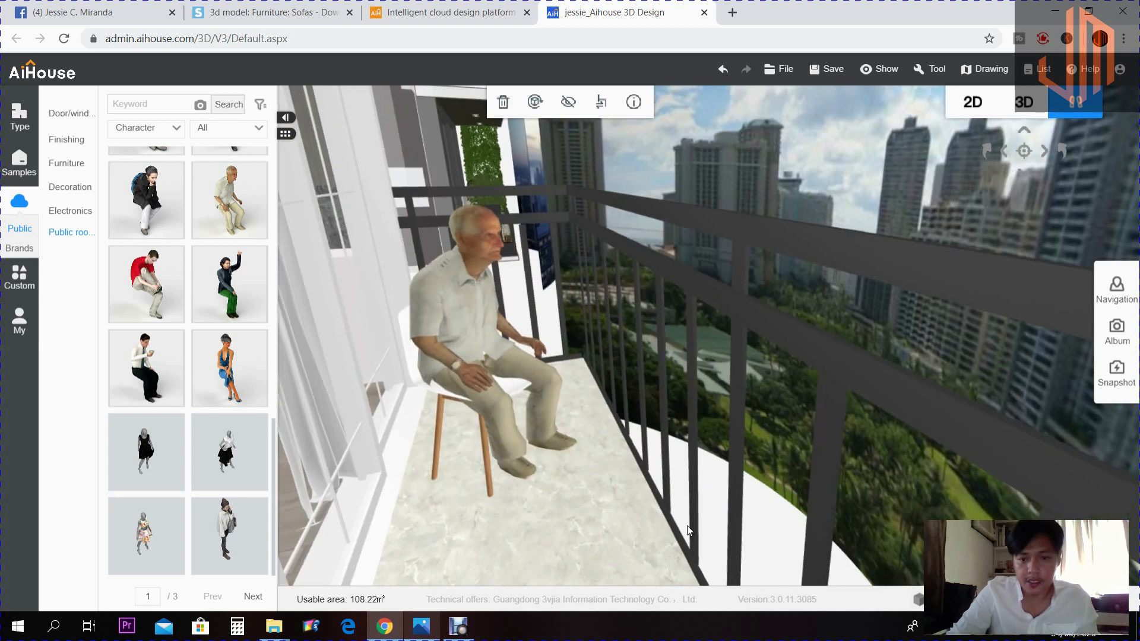
{"action": "left_click_drag", "start_coordinate": [491, 529], "coordinate": [574, 511]}
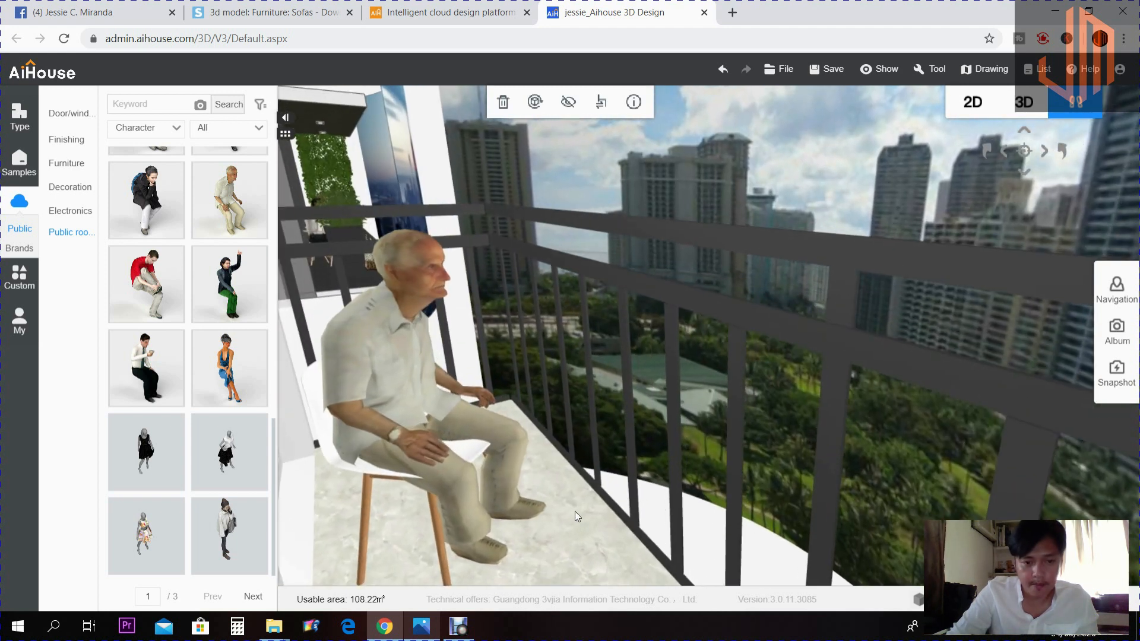
Enlarge the seated man slightly, raise him on the seat, and return to View14.
{"action": "left_click", "coordinate": [419, 404]}
{"action": "left_click", "coordinate": [487, 103]}
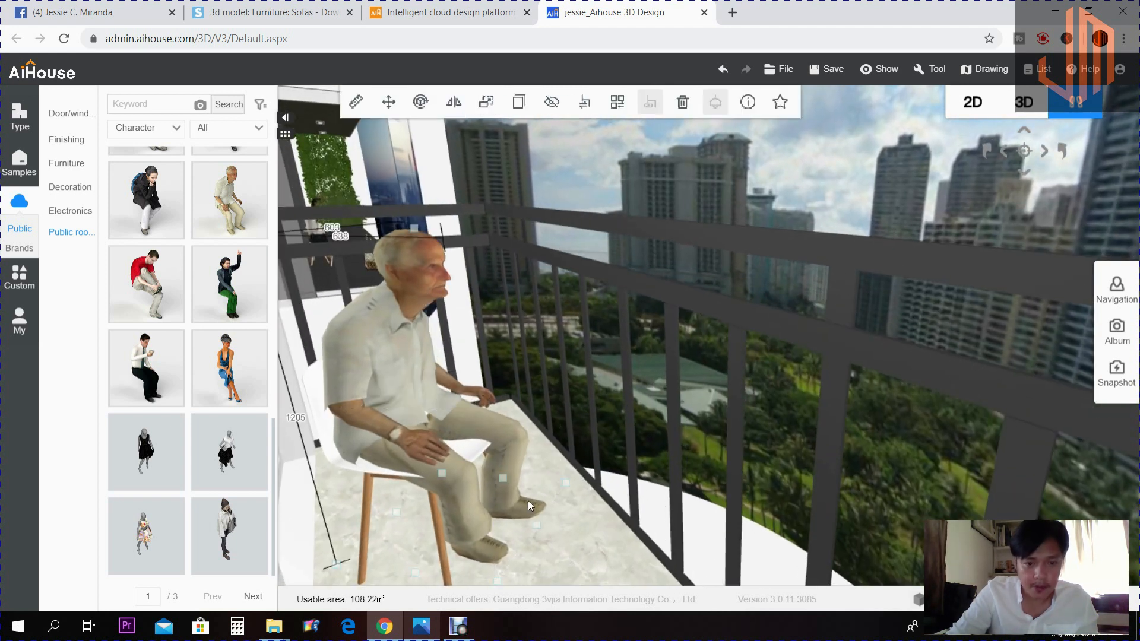
{"action": "mouse_move", "coordinate": [566, 492]}
{"action": "left_mouse_down"}
{"action": "mouse_move", "coordinate": [548, 488]}
{"action": "mouse_move", "coordinate": [570, 487]}
{"action": "left_mouse_up"}
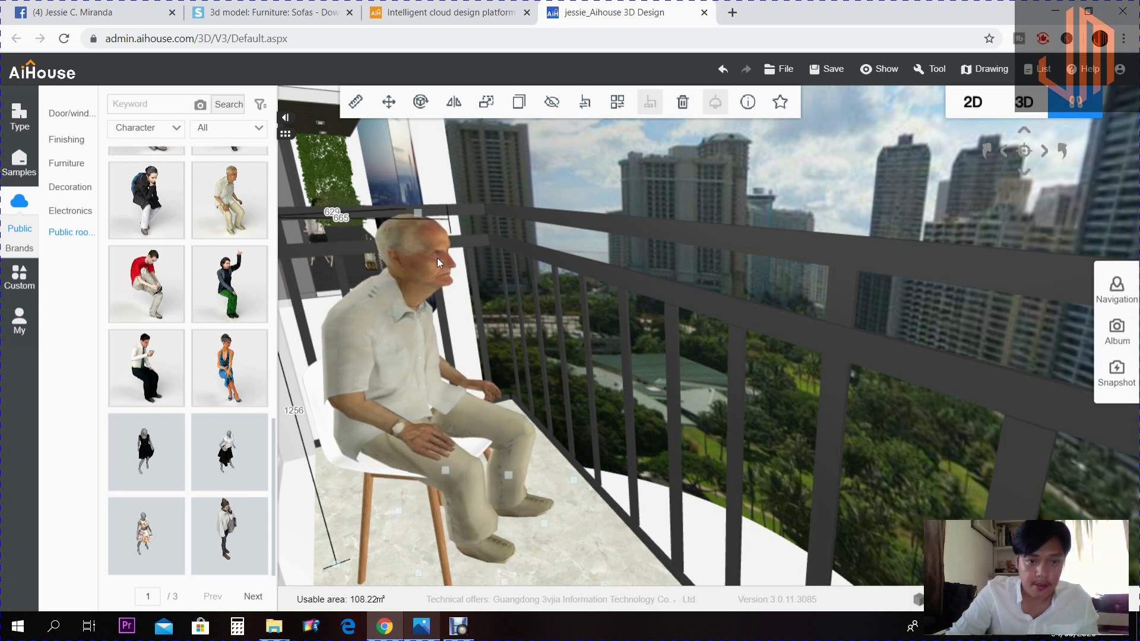
{"action": "left_click", "coordinate": [678, 382]}
{"action": "left_click", "coordinate": [386, 343]}
{"action": "left_click_drag", "start_coordinate": [438, 296], "coordinate": [437, 293]}
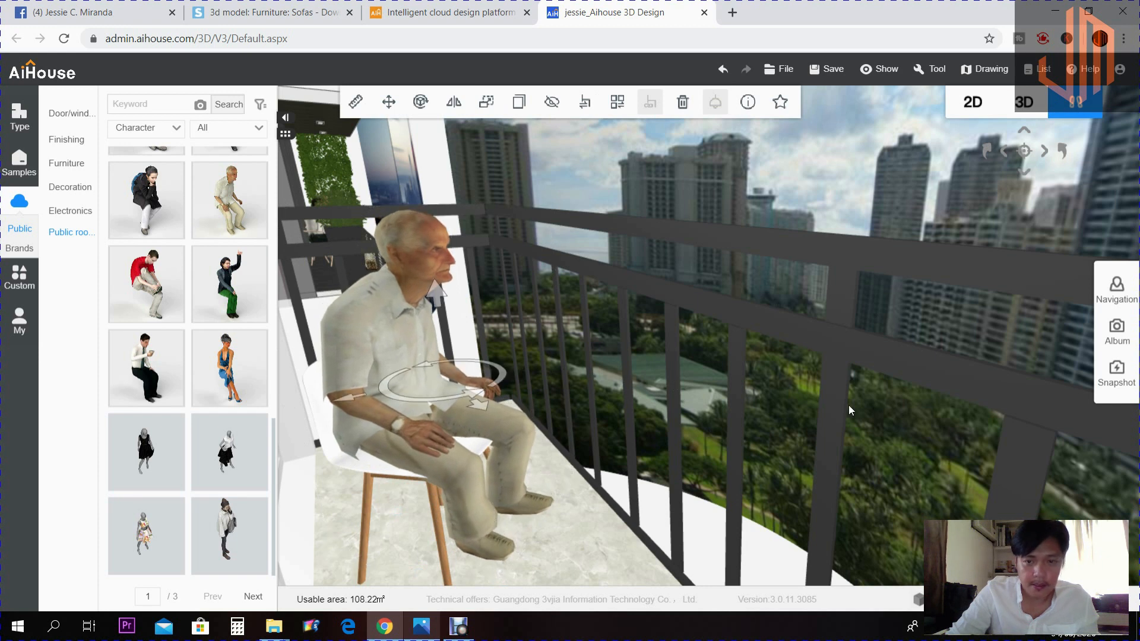
{"action": "left_click", "coordinate": [1117, 380]}
{"action": "left_click", "coordinate": [1024, 387]}
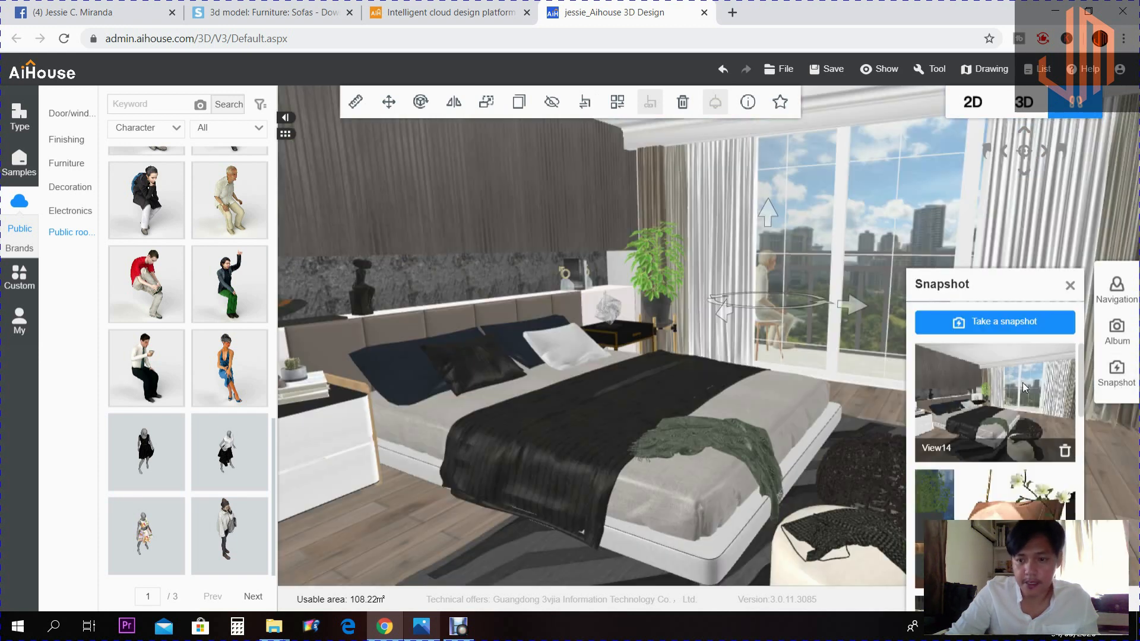
Duplicate the white balcony chair and set the copy sideways beside the seated elderly man.
{"action": "left_click", "coordinate": [1071, 286]}
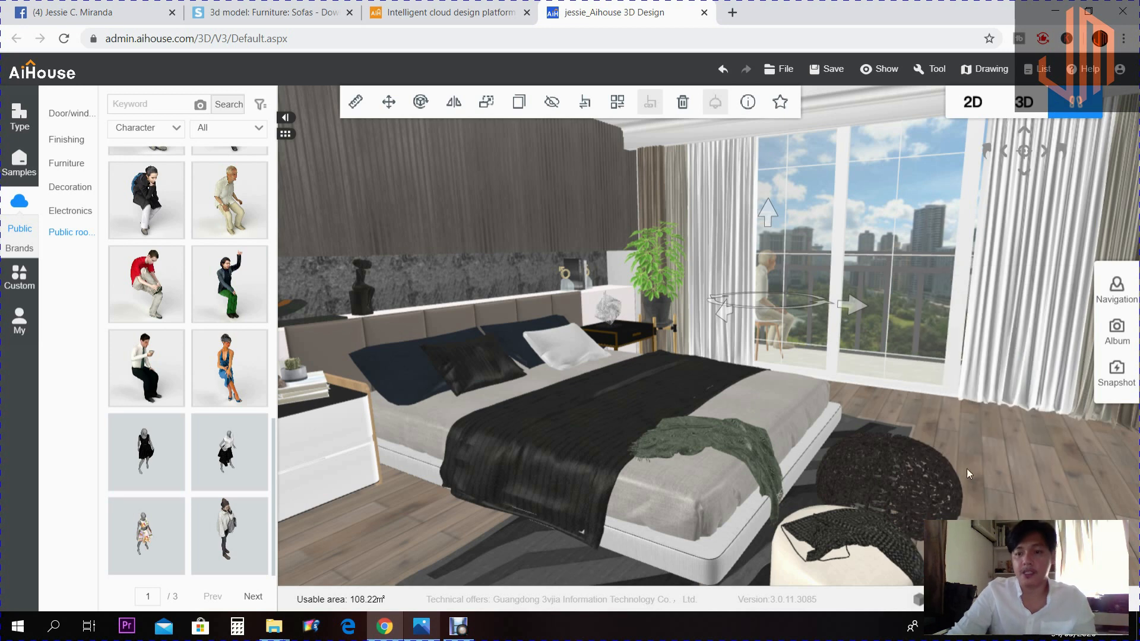
{"action": "left_click", "coordinate": [703, 288]}
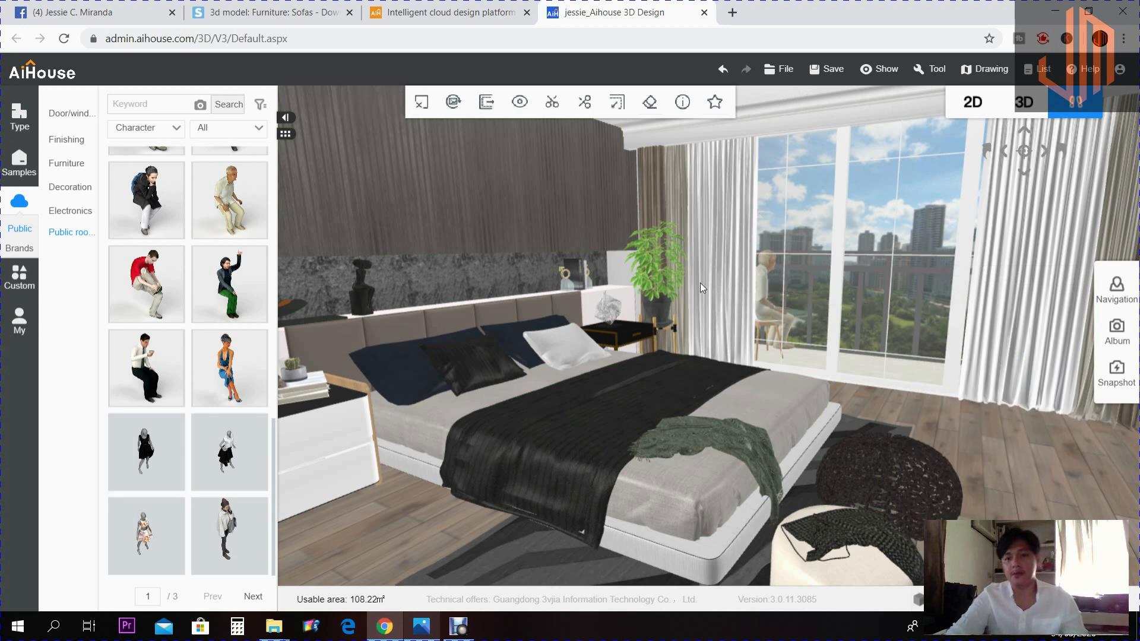
{"action": "left_click", "coordinate": [416, 636]}
{"action": "left_click", "coordinate": [416, 637]}
{"action": "left_click_drag", "start_coordinate": [1047, 382], "coordinate": [684, 448]}
{"action": "scroll", "coordinate": [685, 448], "scroll_direction": "up", "scroll_amount": 6}
{"action": "mouse_move", "coordinate": [664, 494]}
{"action": "left_mouse_down"}
{"action": "mouse_move", "coordinate": [707, 423]}
{"action": "mouse_move", "coordinate": [683, 430]}
{"action": "mouse_move", "coordinate": [675, 485]}
{"action": "left_mouse_up"}
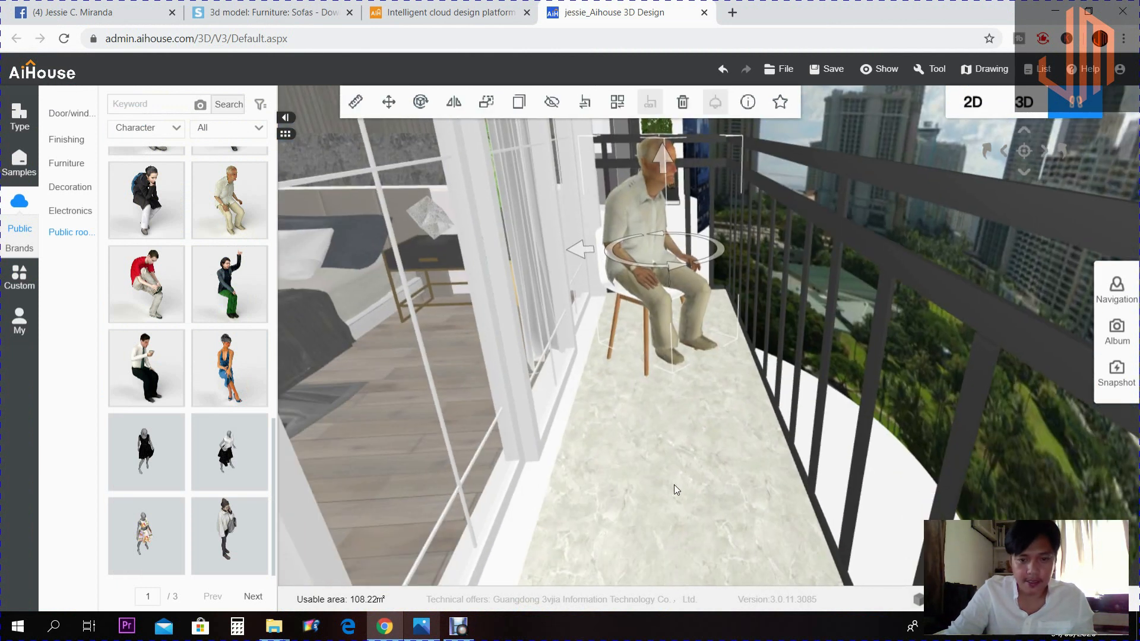
{"action": "left_click", "coordinate": [519, 101]}
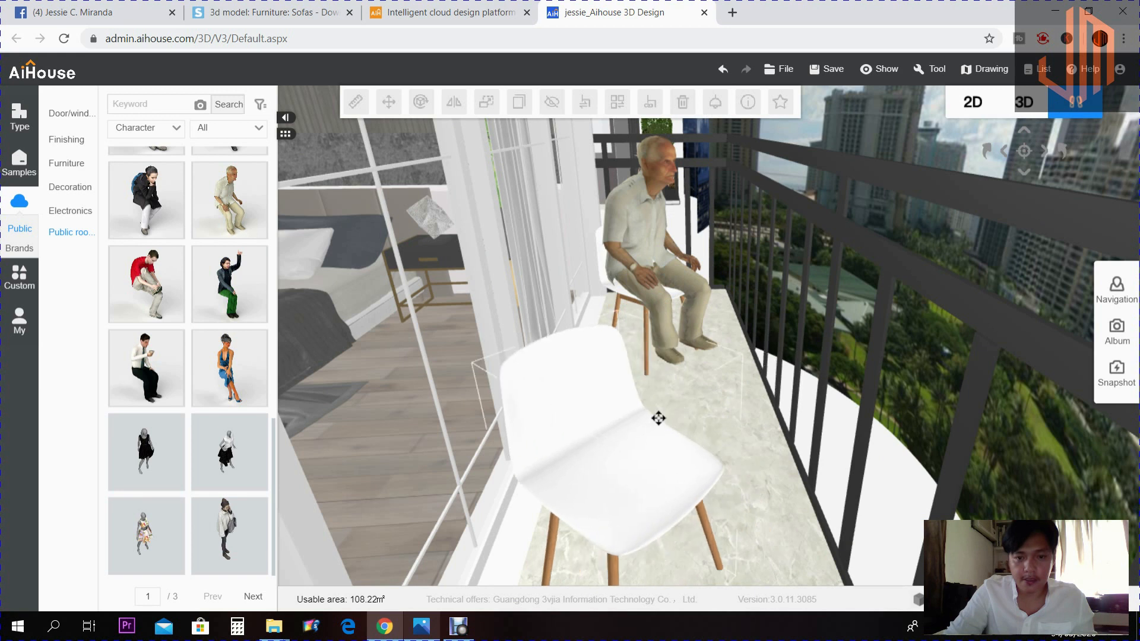
{"action": "left_click", "coordinate": [713, 422]}
{"action": "left_click", "coordinate": [714, 422]}
{"action": "left_click", "coordinate": [665, 396]}
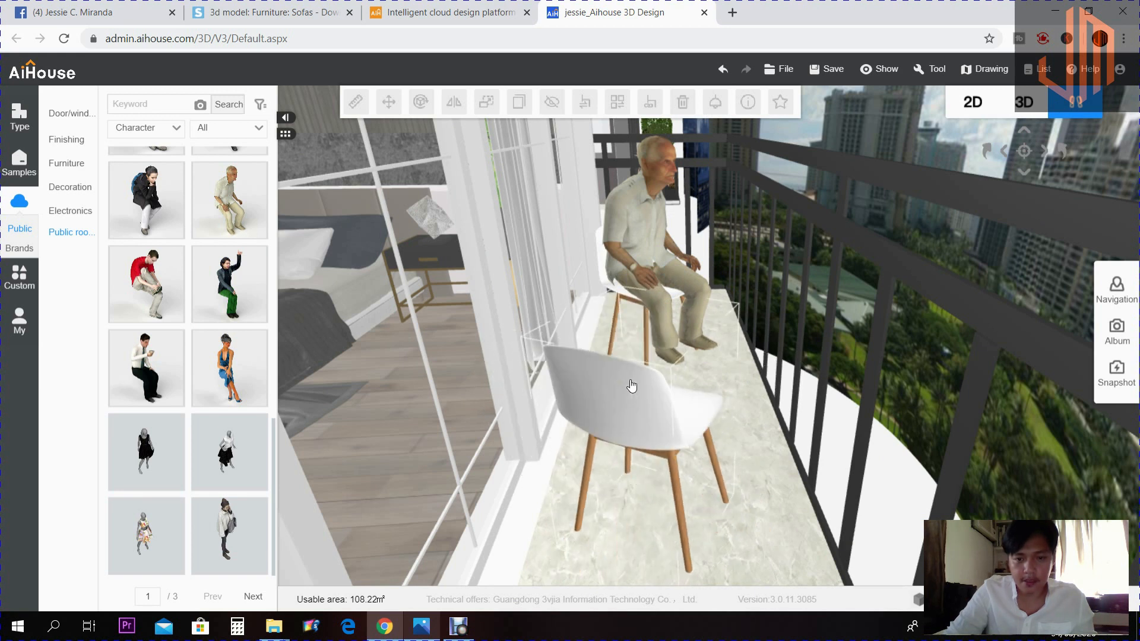
{"action": "left_click", "coordinate": [665, 433]}
{"action": "left_click_drag", "start_coordinate": [665, 432], "coordinate": [646, 394]}
{"action": "left_click", "coordinate": [656, 483]}
Seat a man in a white shirt on the new chair, then return to View14.
{"action": "left_click", "coordinate": [146, 368]}
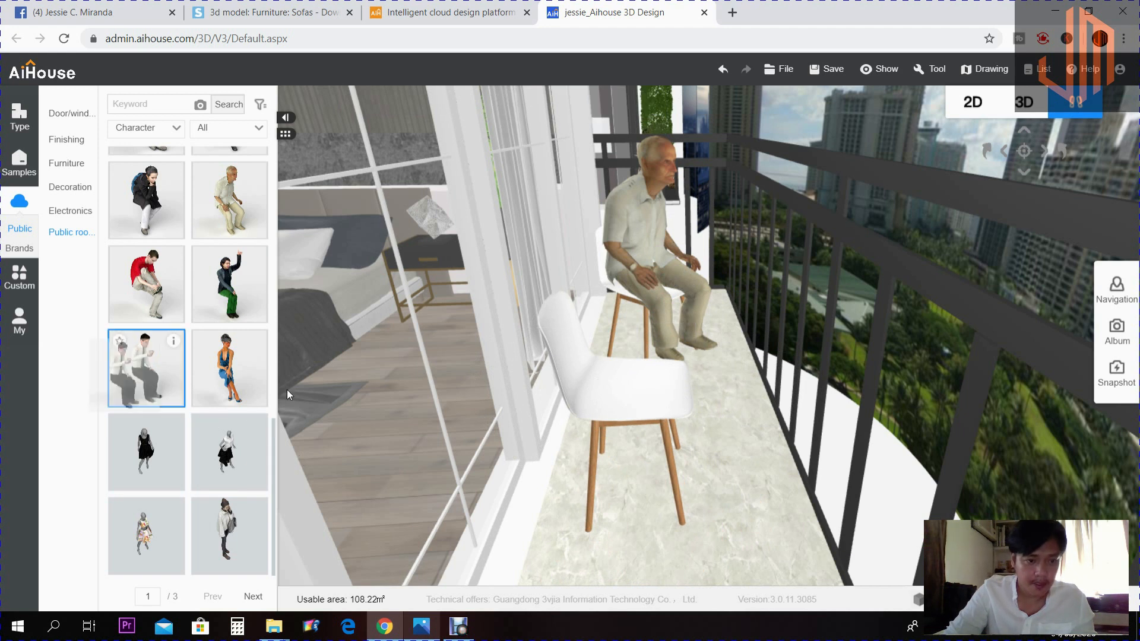
{"action": "left_click", "coordinate": [620, 288]}
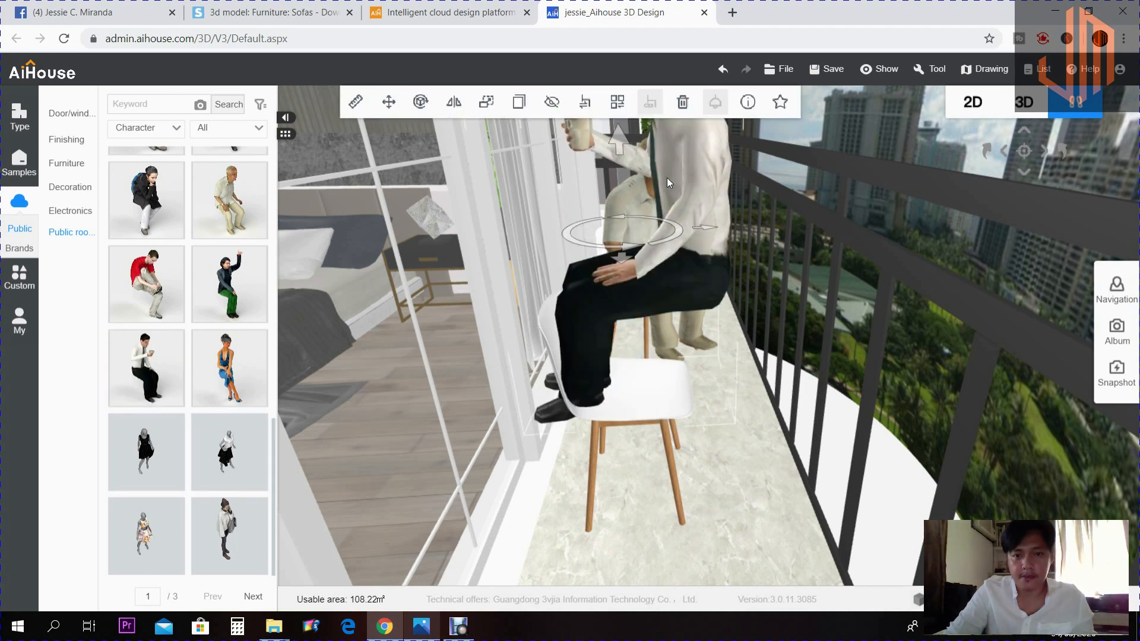
{"action": "left_click_drag", "start_coordinate": [620, 141], "coordinate": [700, 508]}
{"action": "left_click", "coordinate": [643, 530]}
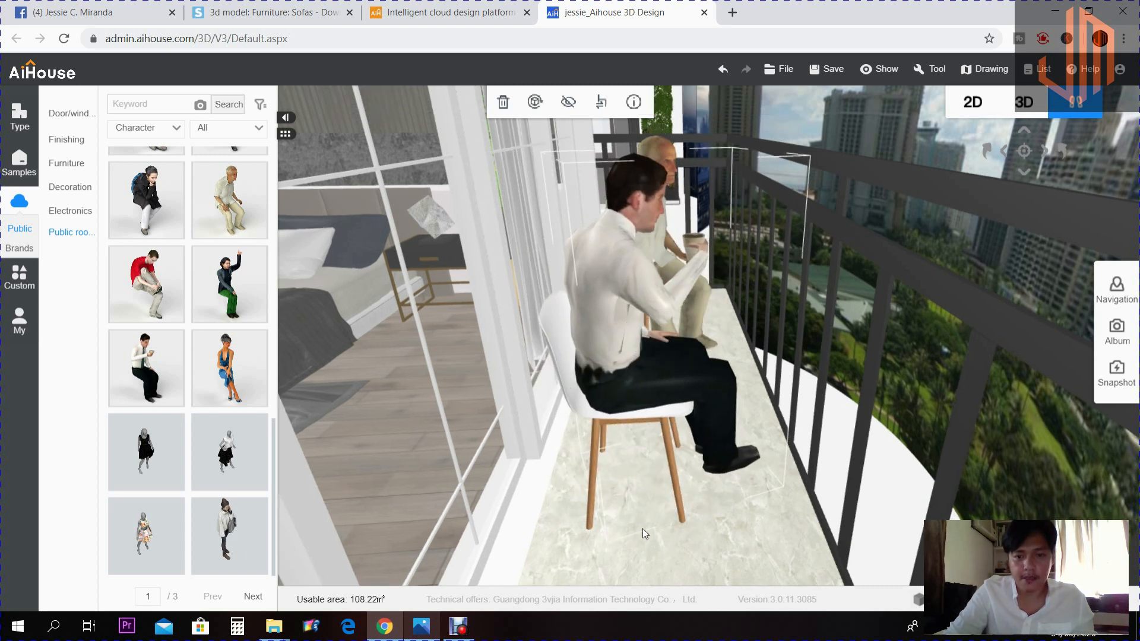
{"action": "left_click", "coordinate": [1115, 374]}
{"action": "left_click", "coordinate": [992, 391]}
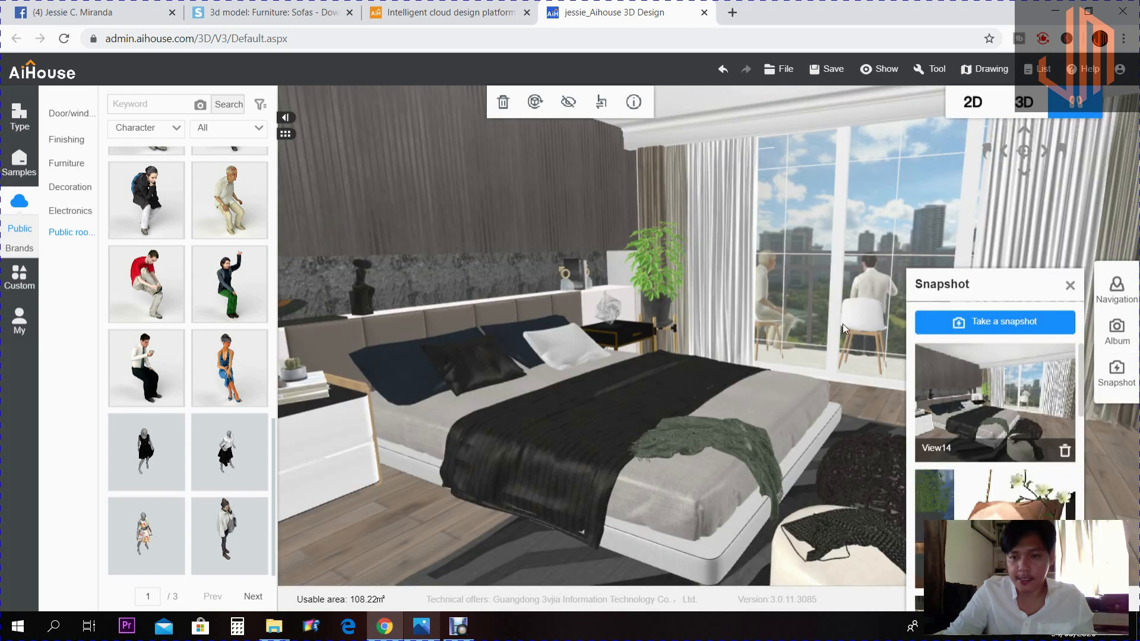
Rotate the second chair under the white-shirted man and shift him back toward the railing.
{"action": "scroll", "coordinate": [686, 336], "scroll_direction": "up", "scroll_amount": 5}
{"action": "left_click_drag", "start_coordinate": [740, 381], "coordinate": [640, 494]}
{"action": "scroll", "coordinate": [690, 361], "scroll_direction": "up", "scroll_amount": 4}
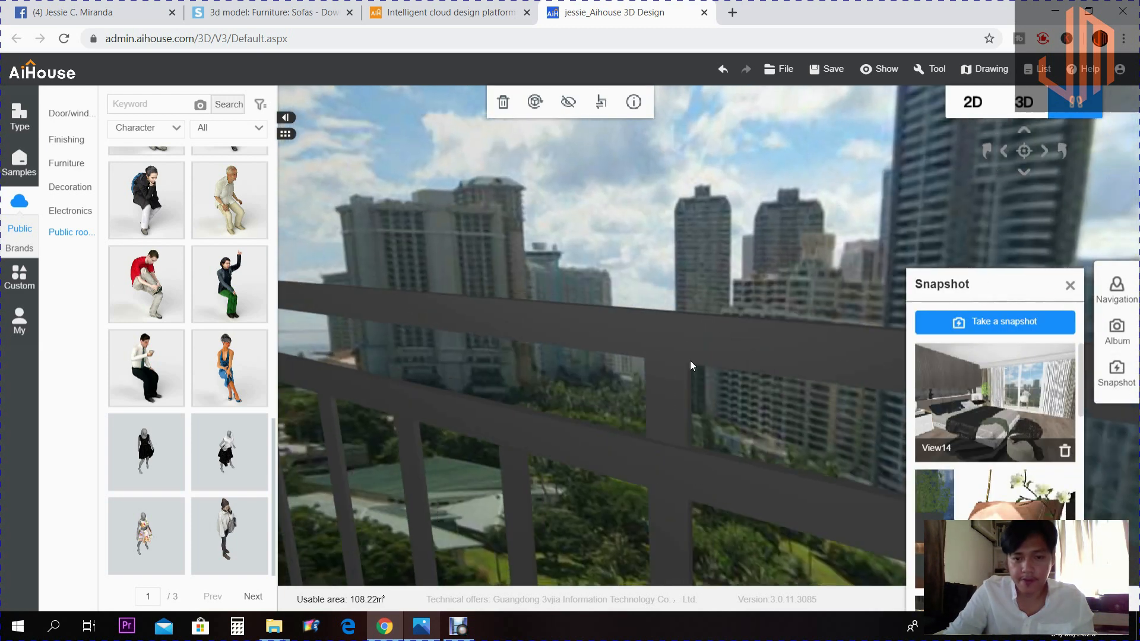
{"action": "scroll", "coordinate": [690, 361], "scroll_direction": "down", "scroll_amount": 3}
{"action": "left_click_drag", "start_coordinate": [418, 387], "coordinate": [597, 388]}
{"action": "scroll", "coordinate": [565, 288], "scroll_direction": "down", "scroll_amount": 5}
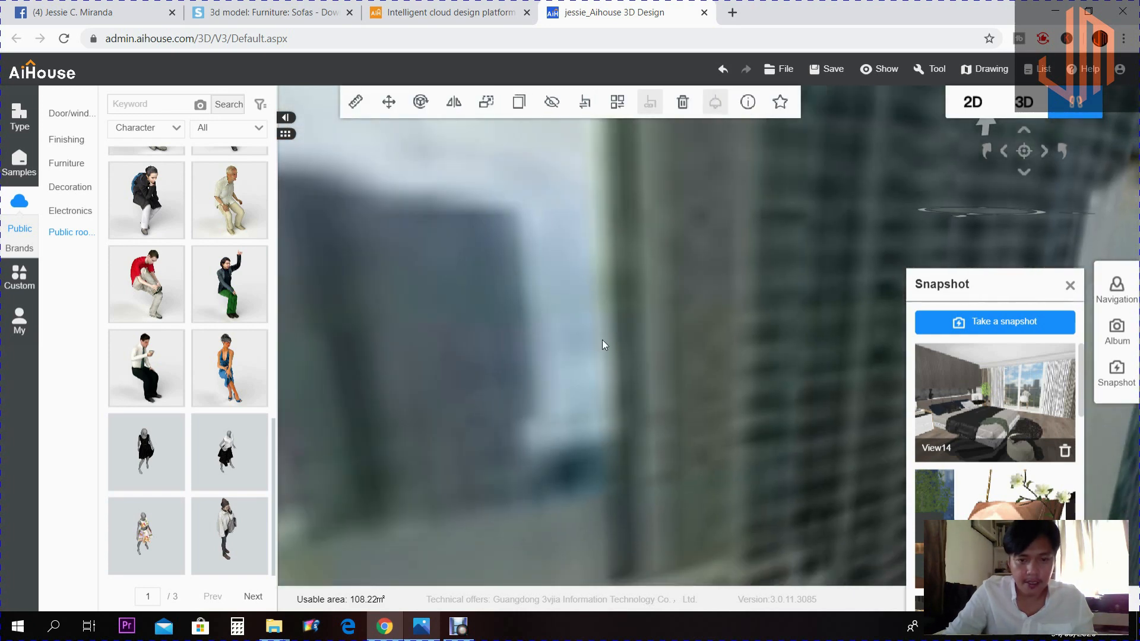
{"action": "scroll", "coordinate": [605, 354], "scroll_direction": "down", "scroll_amount": 2}
{"action": "scroll", "coordinate": [761, 426], "scroll_direction": "up", "scroll_amount": 5}
{"action": "scroll", "coordinate": [617, 390], "scroll_direction": "down", "scroll_amount": 4}
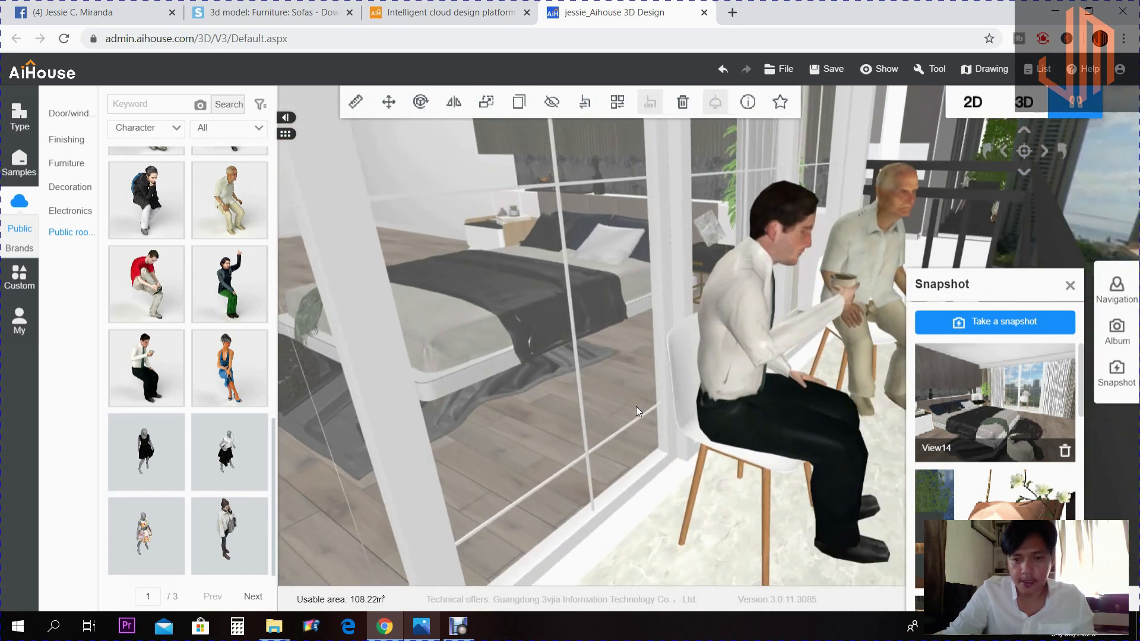
{"action": "scroll", "coordinate": [638, 412], "scroll_direction": "down", "scroll_amount": 2}
{"action": "left_click_drag", "start_coordinate": [613, 439], "coordinate": [736, 432]}
{"action": "left_click", "coordinate": [711, 455]}
{"action": "left_click", "coordinate": [716, 408]}
{"action": "left_click_drag", "start_coordinate": [717, 372], "coordinate": [674, 351]}
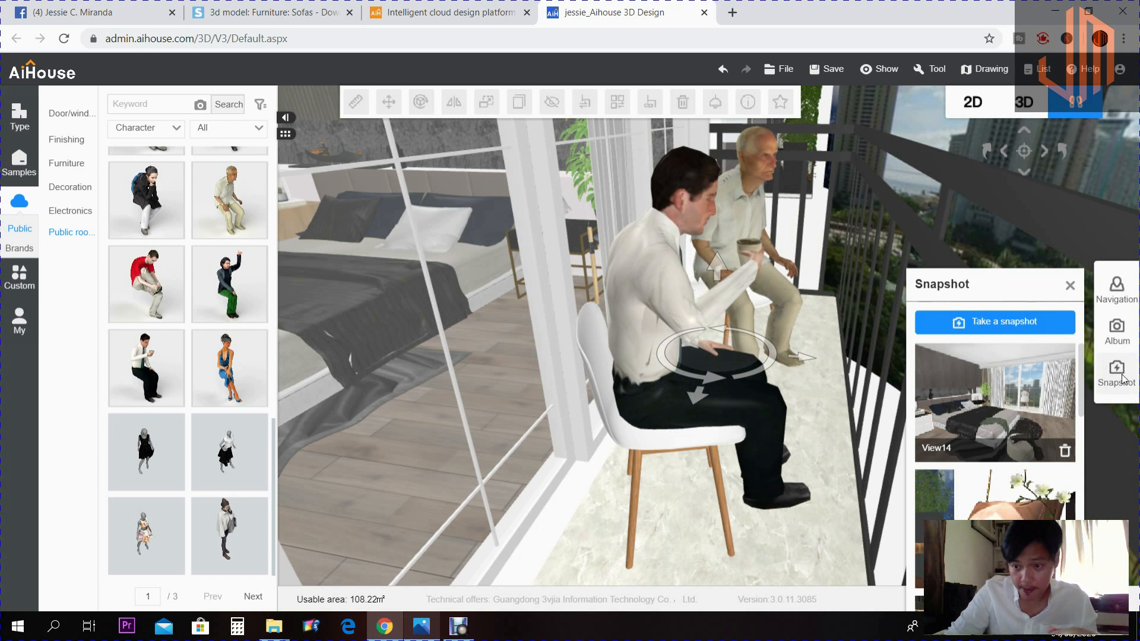
Return to the View14 bedroom view with the saved-views list closed and the angle adjusted.
{"action": "left_click", "coordinate": [1019, 389]}
{"action": "left_click", "coordinate": [1070, 286]}
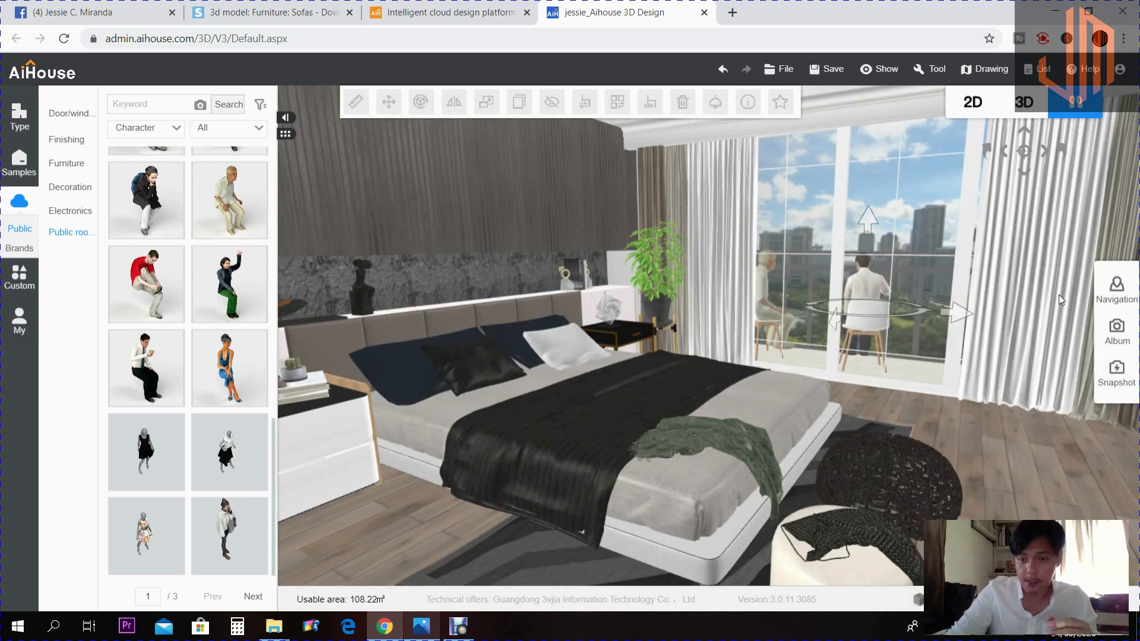
{"action": "left_click", "coordinate": [1013, 482]}
{"action": "left_click_drag", "start_coordinate": [1013, 482], "coordinate": [766, 433]}
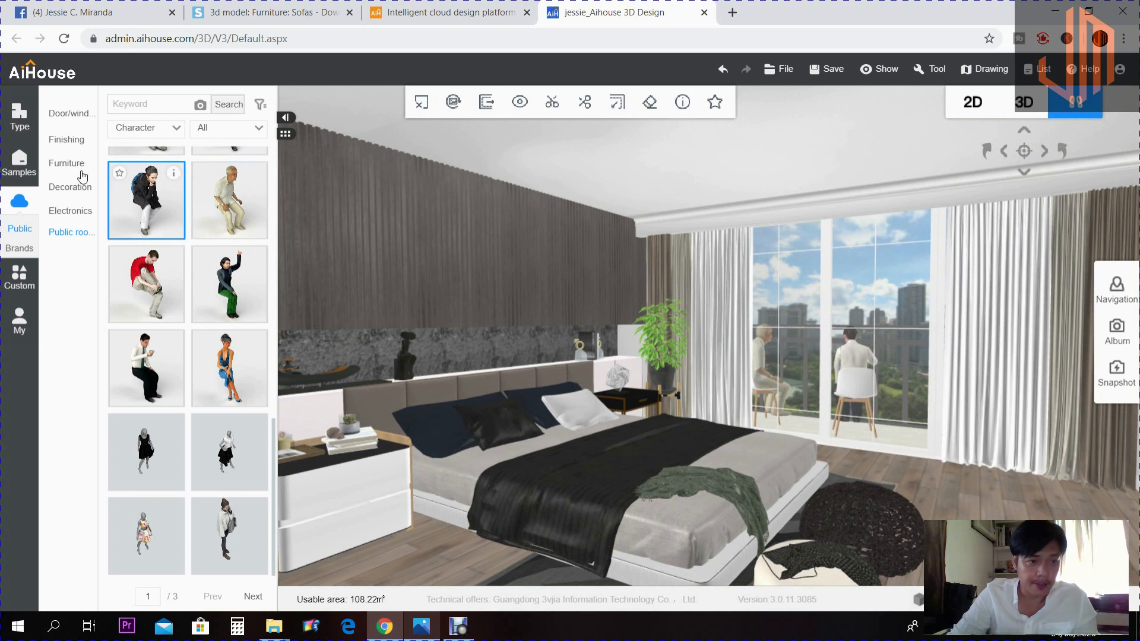
Show the Lighting section of the Decoration catalogue in a wider grid.
{"action": "left_click", "coordinate": [73, 188]}
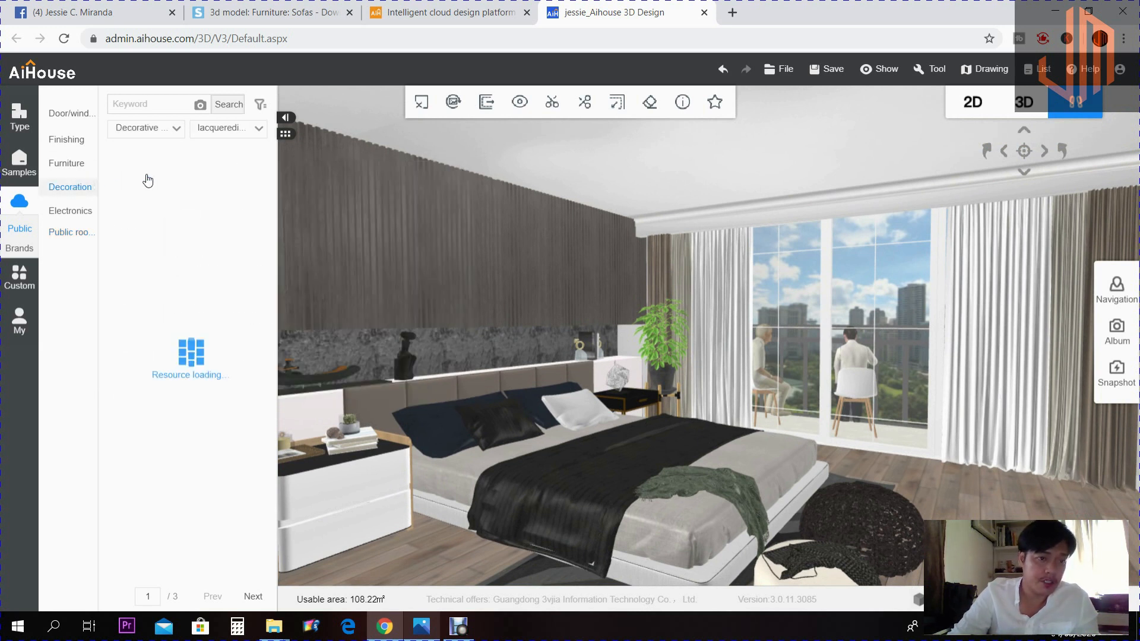
{"action": "mouse_move", "coordinate": [79, 196]}
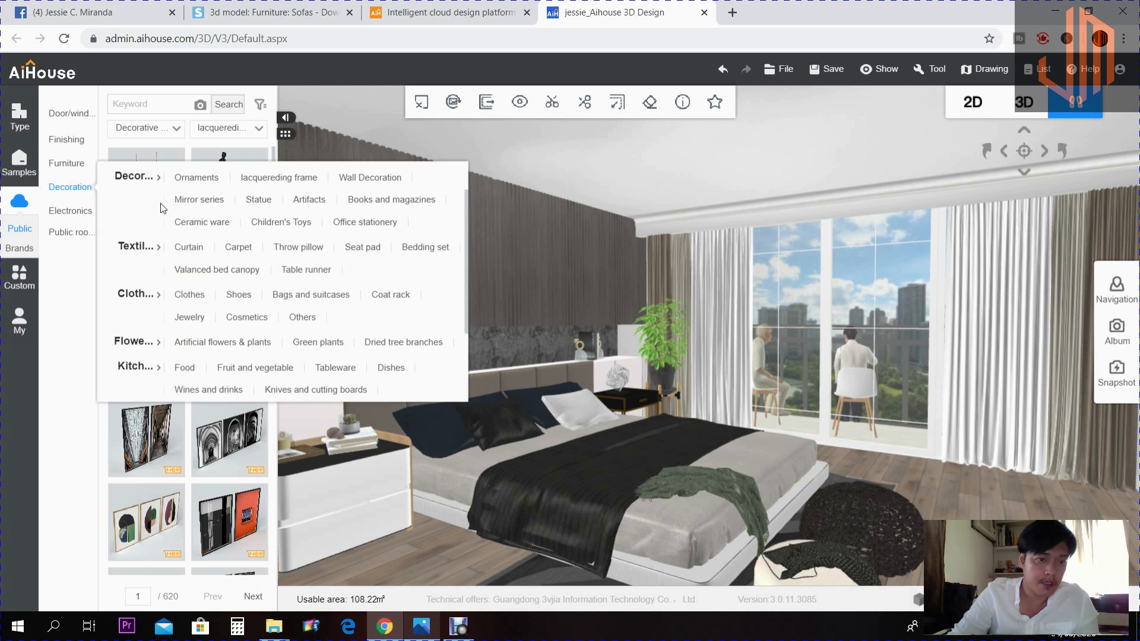
{"action": "scroll", "coordinate": [161, 208], "scroll_direction": "down", "scroll_amount": 3}
{"action": "scroll", "coordinate": [154, 202], "scroll_direction": "up", "scroll_amount": 4}
{"action": "left_click", "coordinate": [141, 181]}
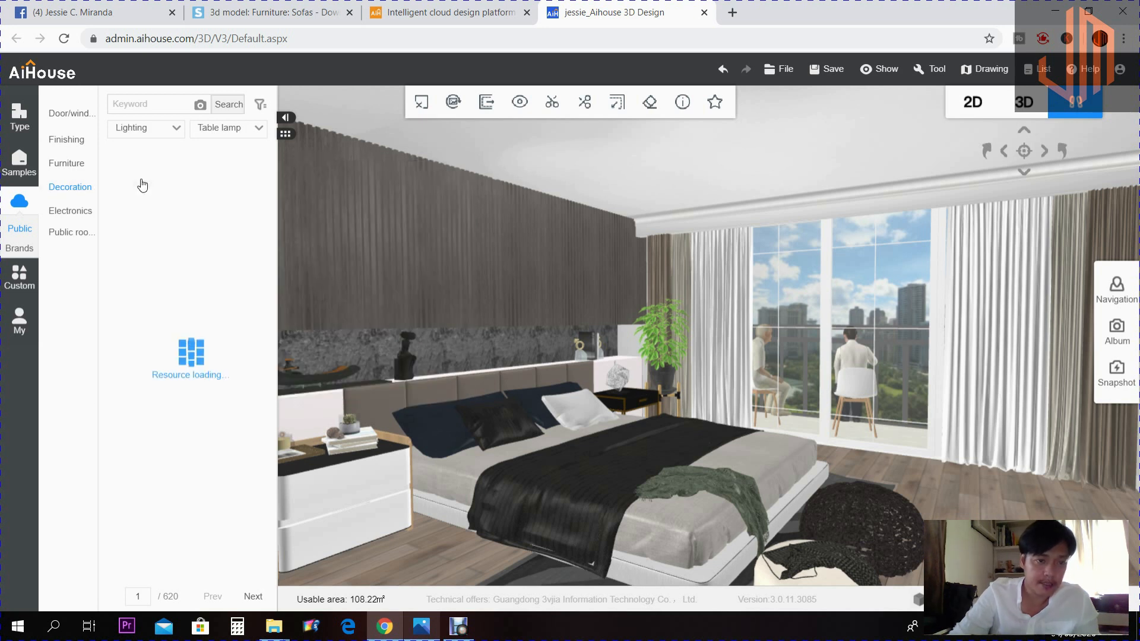
{"action": "left_click", "coordinate": [286, 134]}
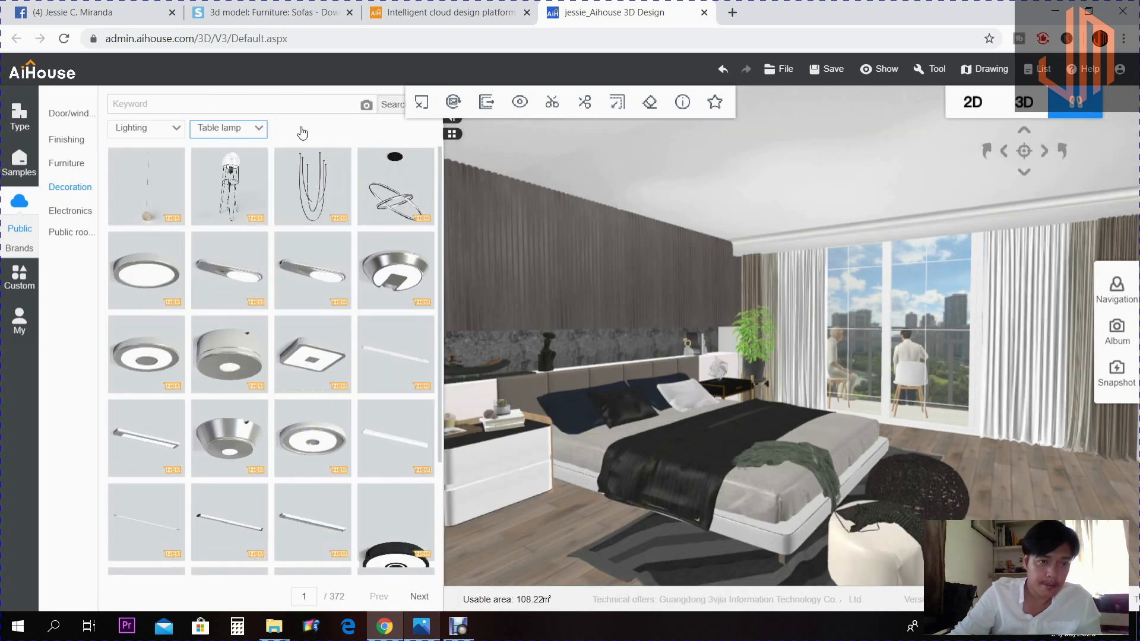
Filter the lamp type to Ceiling light and check the reference photo a.jpg.
{"action": "left_click", "coordinate": [259, 132]}
{"action": "left_click", "coordinate": [242, 160]}
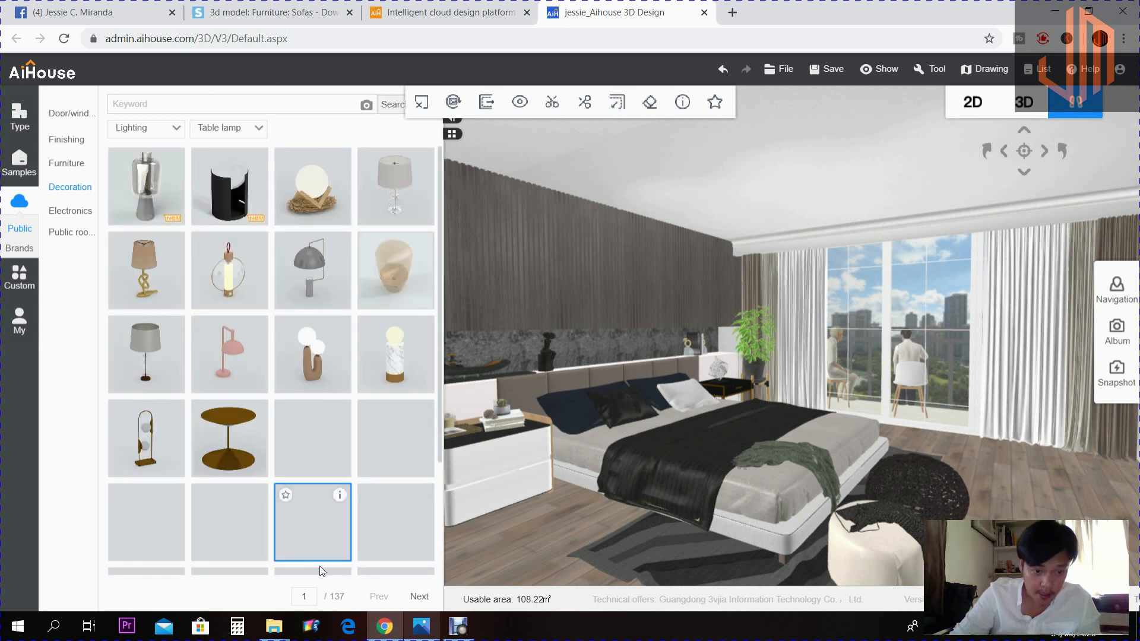
{"action": "left_click", "coordinate": [260, 132]}
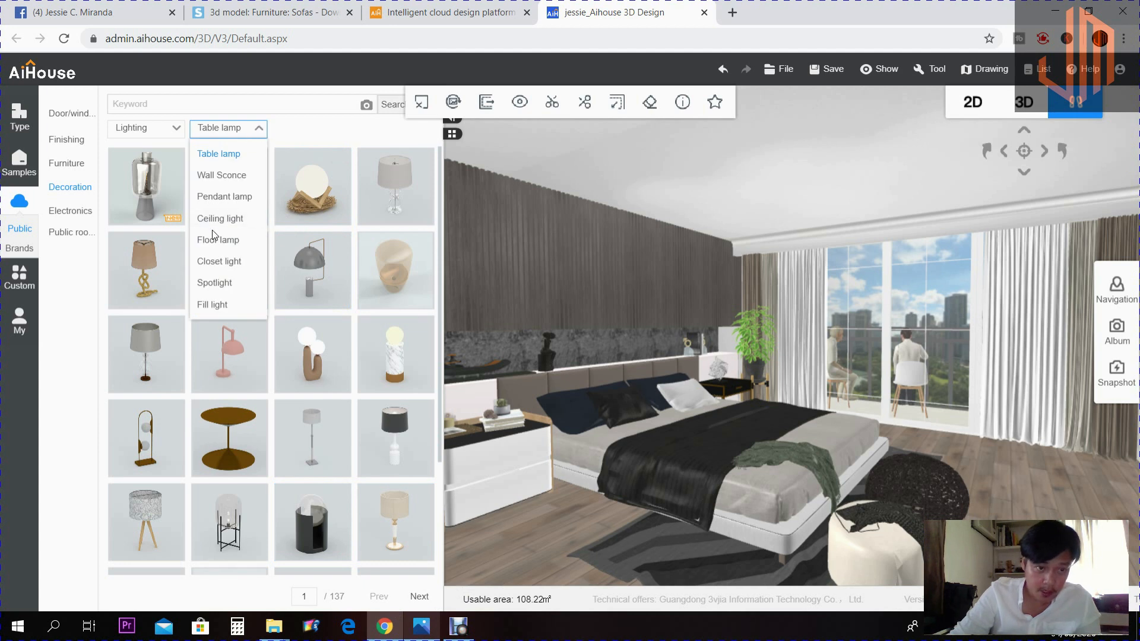
{"action": "left_click", "coordinate": [228, 218]}
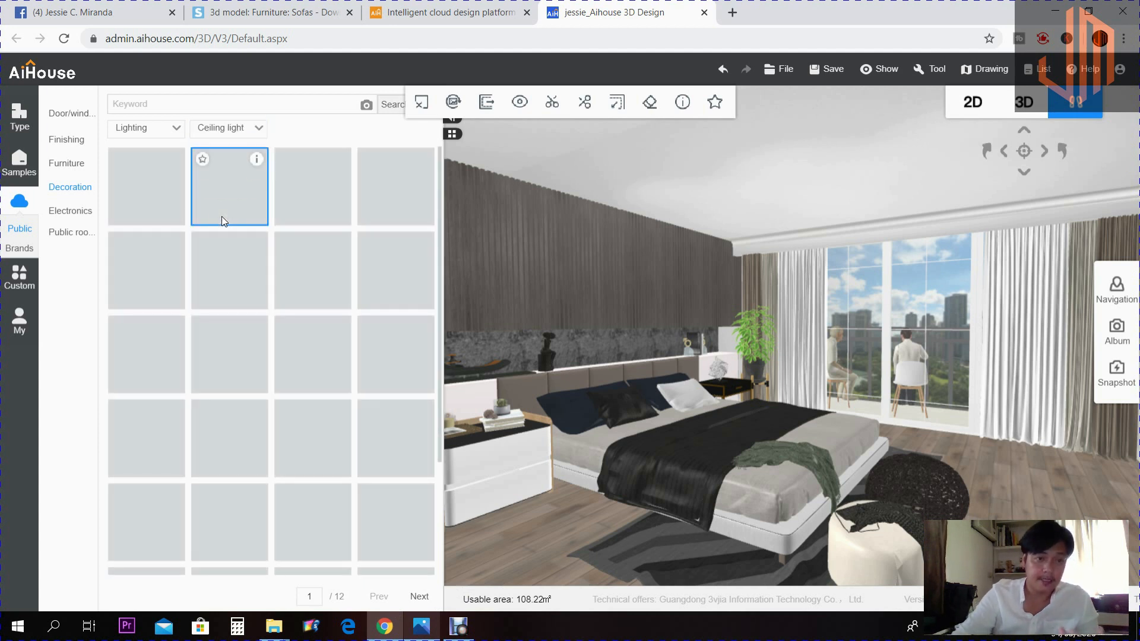
{"action": "left_click", "coordinate": [259, 131]}
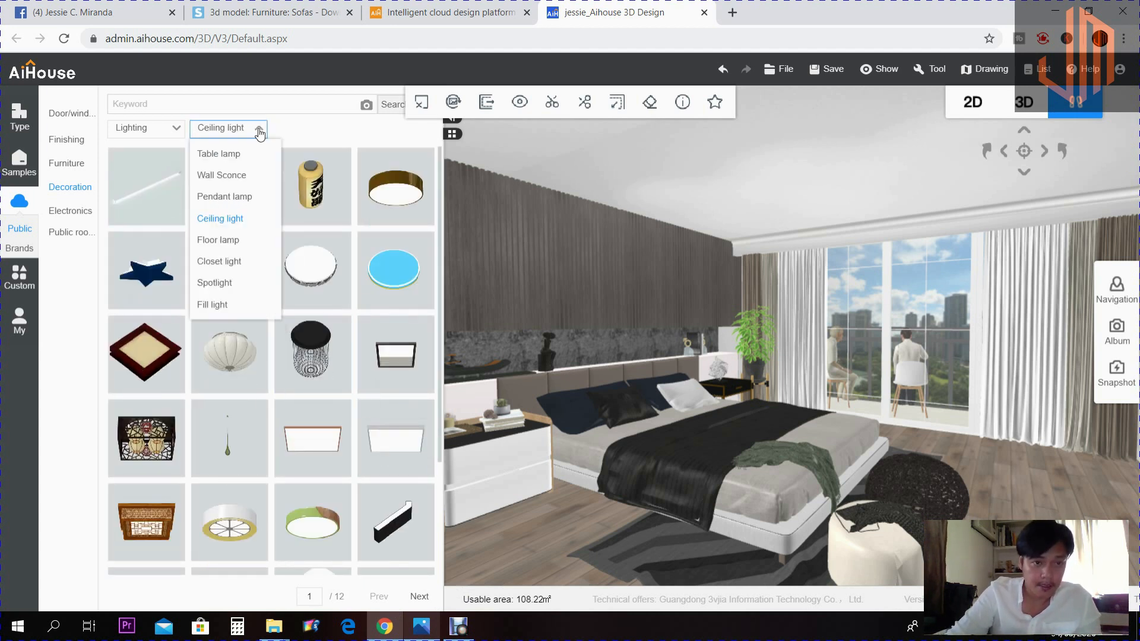
{"action": "left_click", "coordinate": [421, 627]}
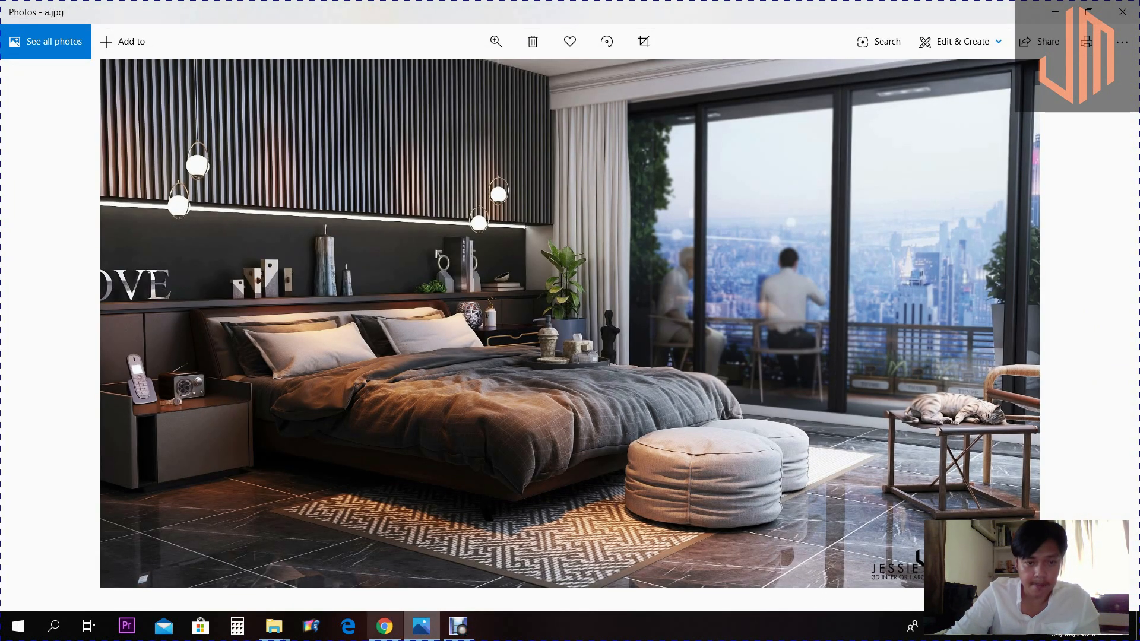
{"action": "left_click", "coordinate": [432, 635]}
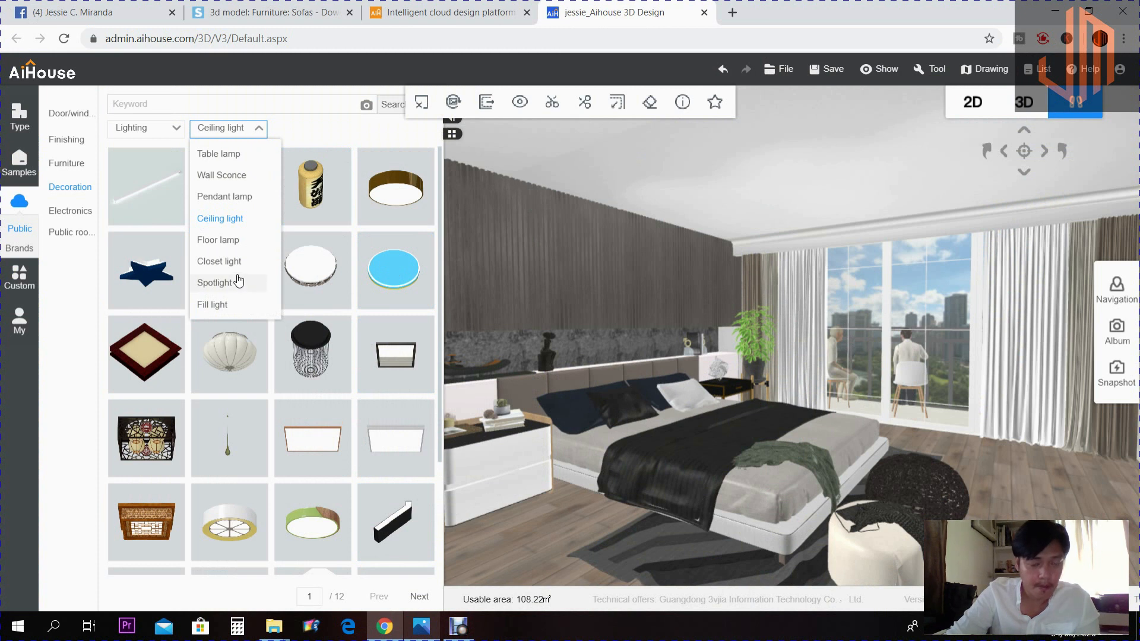
Place a gold metal chandelier pendant and move it over the upper bedside table on the 2D plan.
{"action": "left_click", "coordinate": [228, 204]}
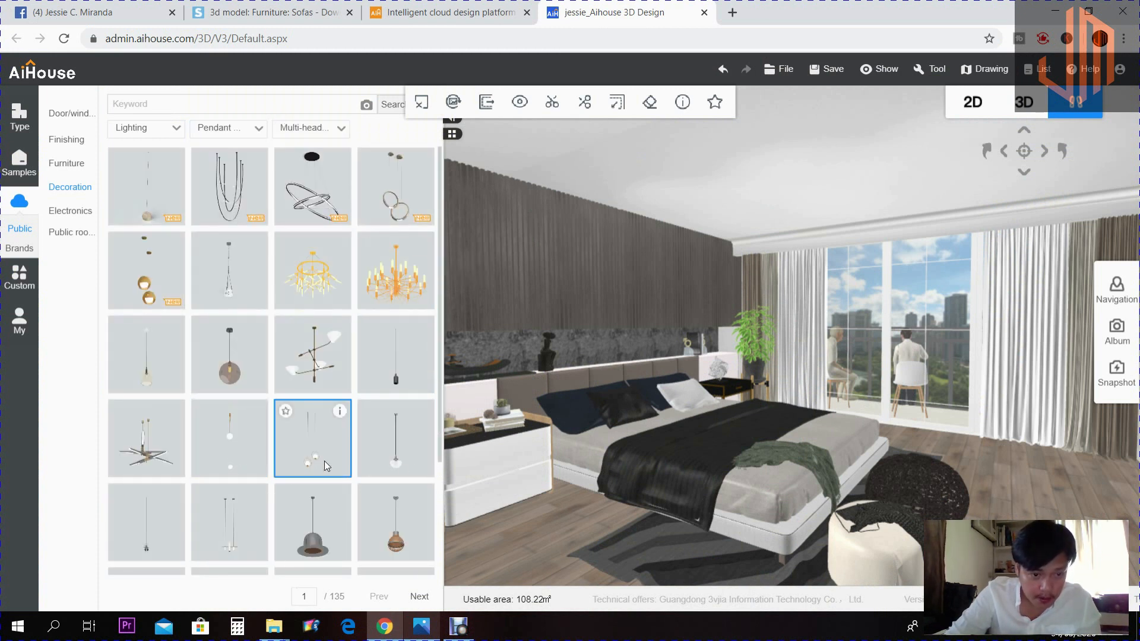
{"action": "left_click_drag", "start_coordinate": [716, 210], "coordinate": [718, 213]}
{"action": "scroll", "coordinate": [793, 399], "scroll_direction": "up", "scroll_amount": 5}
{"action": "left_click_drag", "start_coordinate": [749, 525], "coordinate": [840, 499]}
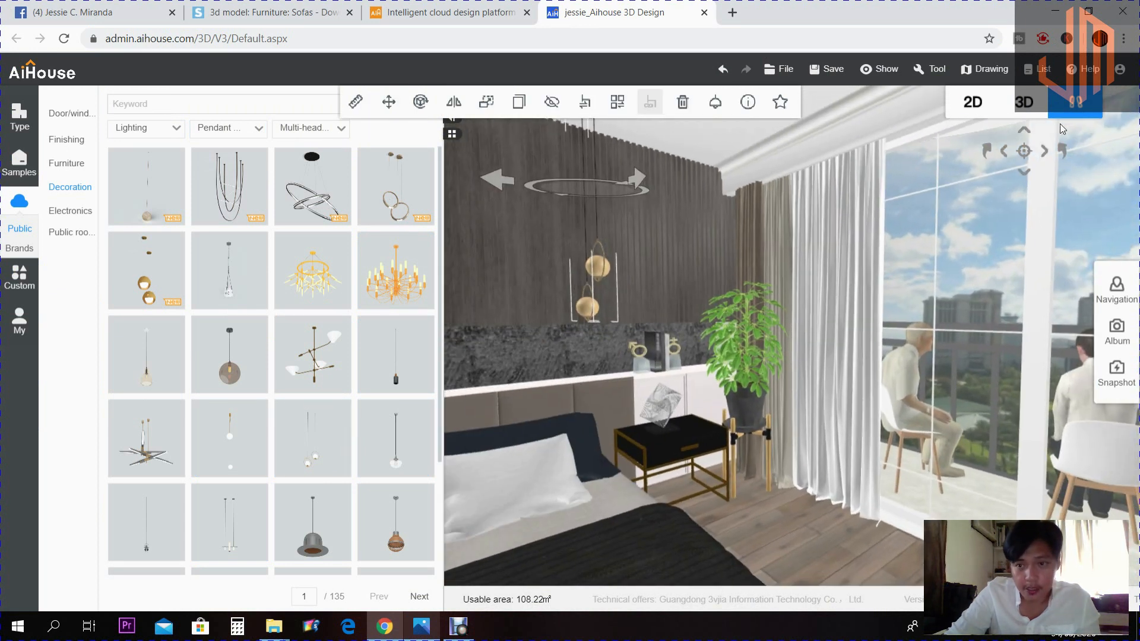
{"action": "left_click", "coordinate": [974, 102]}
{"action": "left_click", "coordinate": [601, 433]}
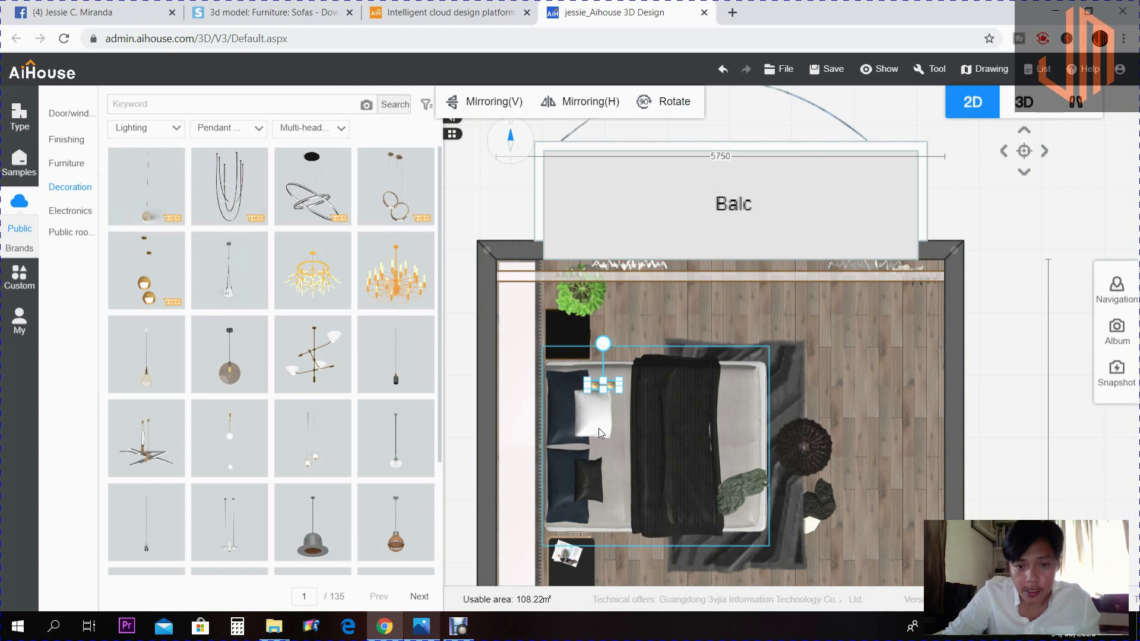
{"action": "left_click_drag", "start_coordinate": [605, 380], "coordinate": [575, 341]}
{"action": "scroll", "coordinate": [654, 316], "scroll_direction": "down", "scroll_amount": 1}
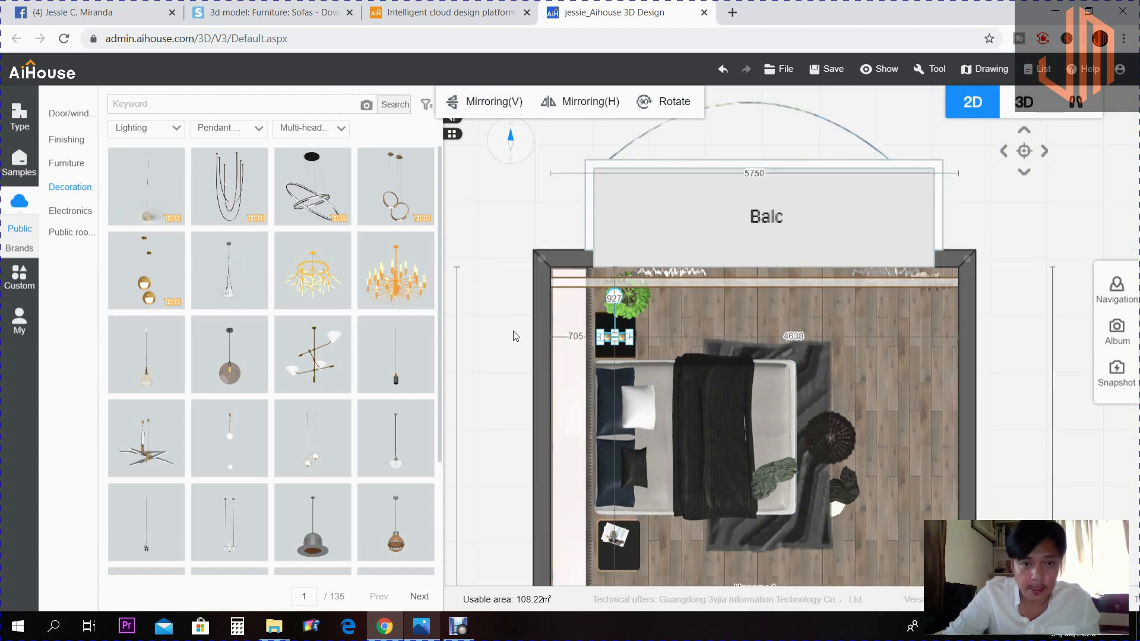
Copy the pendant lamp over the lower bedside table.
{"action": "left_click", "coordinate": [523, 376]}
{"action": "left_click", "coordinate": [612, 342]}
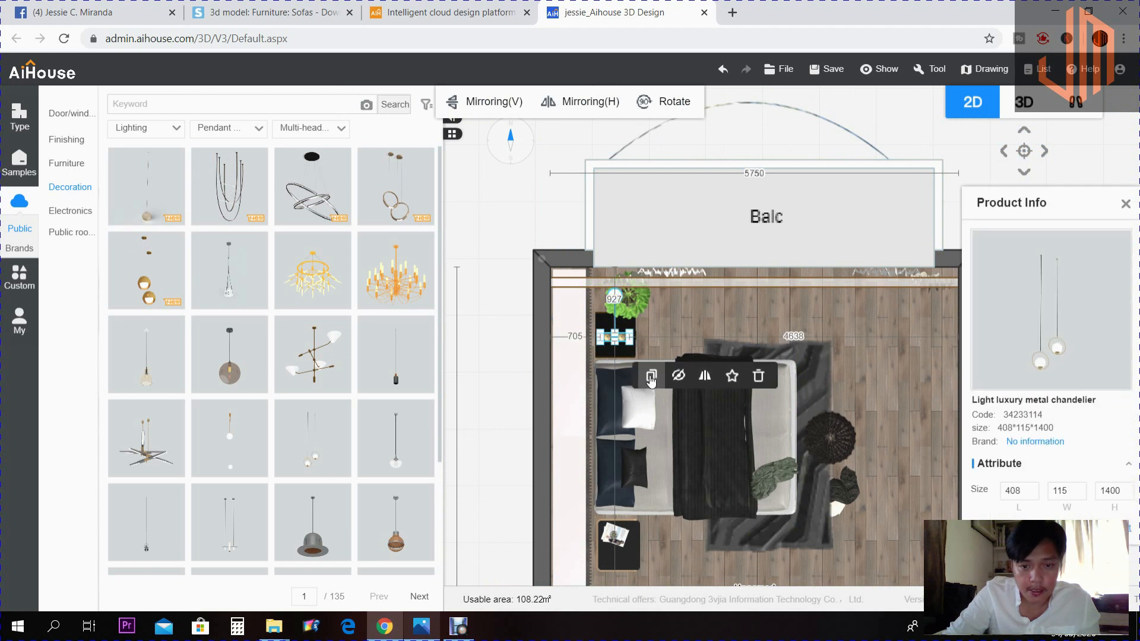
{"action": "left_click", "coordinate": [651, 378]}
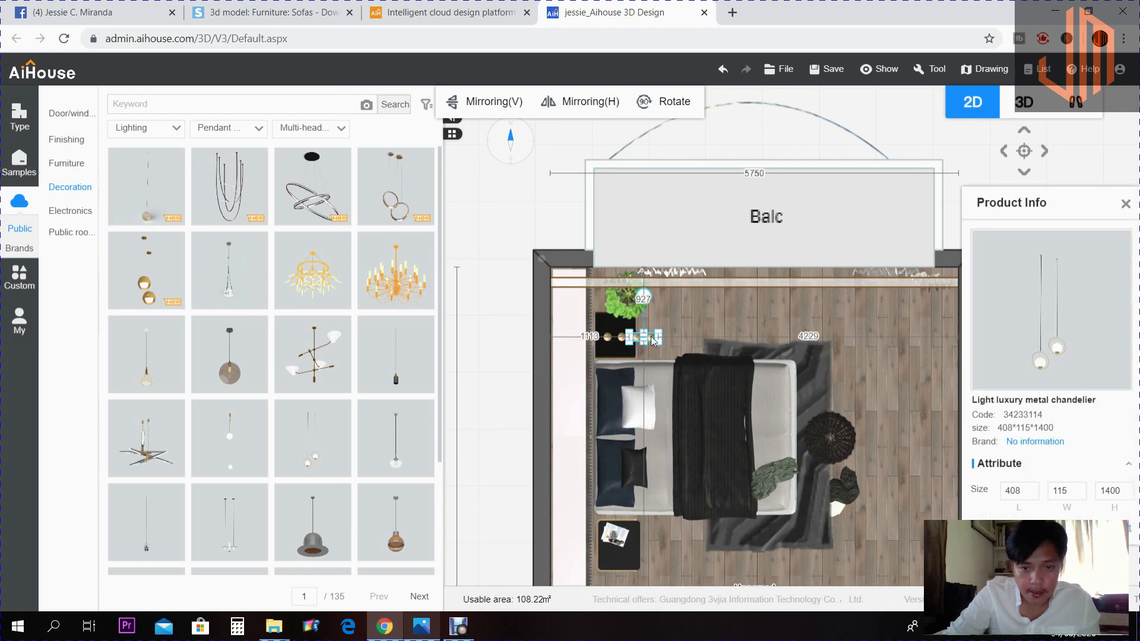
{"action": "left_click", "coordinate": [620, 541]}
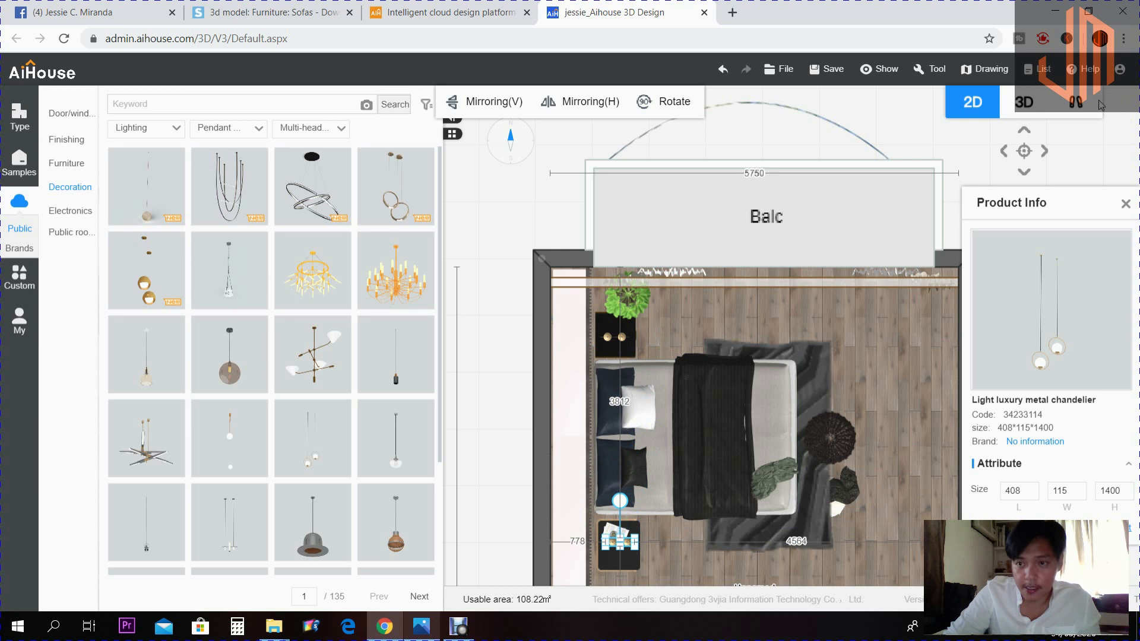
{"action": "left_click", "coordinate": [1078, 105]}
Walk around the bedroom to view the gold globe pendants above the bedside tables.
{"action": "scroll", "coordinate": [816, 457], "scroll_direction": "down", "scroll_amount": 3}
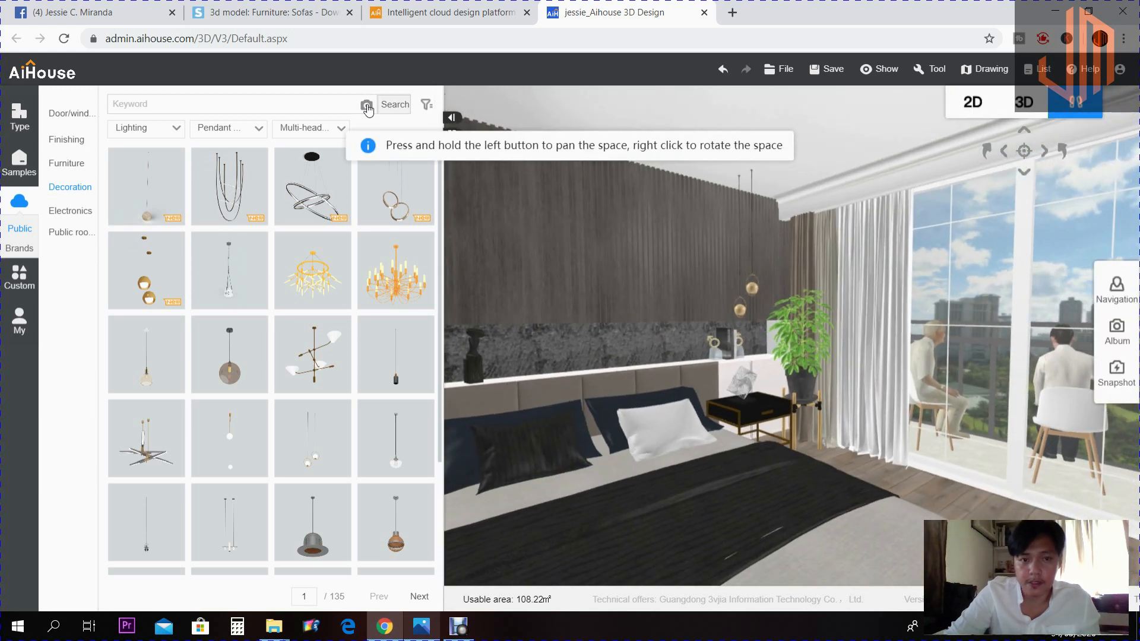
{"action": "left_click_drag", "start_coordinate": [746, 455], "coordinate": [833, 444]}
{"action": "right_click_drag", "start_coordinate": [833, 445], "coordinate": [839, 410]}
{"action": "scroll", "coordinate": [855, 428], "scroll_direction": "up", "scroll_amount": 3}
{"action": "right_click_drag", "start_coordinate": [885, 475], "coordinate": [884, 517]}
{"action": "scroll", "coordinate": [882, 517], "scroll_direction": "down", "scroll_amount": 5}
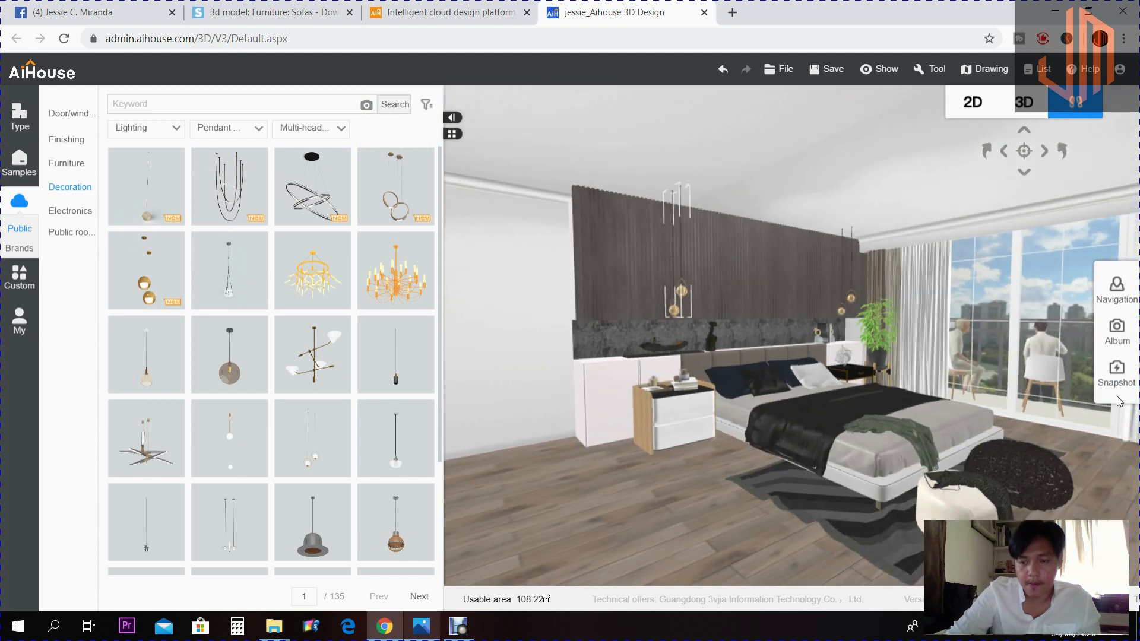
{"action": "left_click", "coordinate": [453, 134]}
{"action": "right_click_drag", "start_coordinate": [695, 505], "coordinate": [819, 479]}
{"action": "middle_click_drag", "start_coordinate": [820, 479], "coordinate": [782, 534]}
{"action": "right_click_drag", "start_coordinate": [781, 533], "coordinate": [711, 494]}
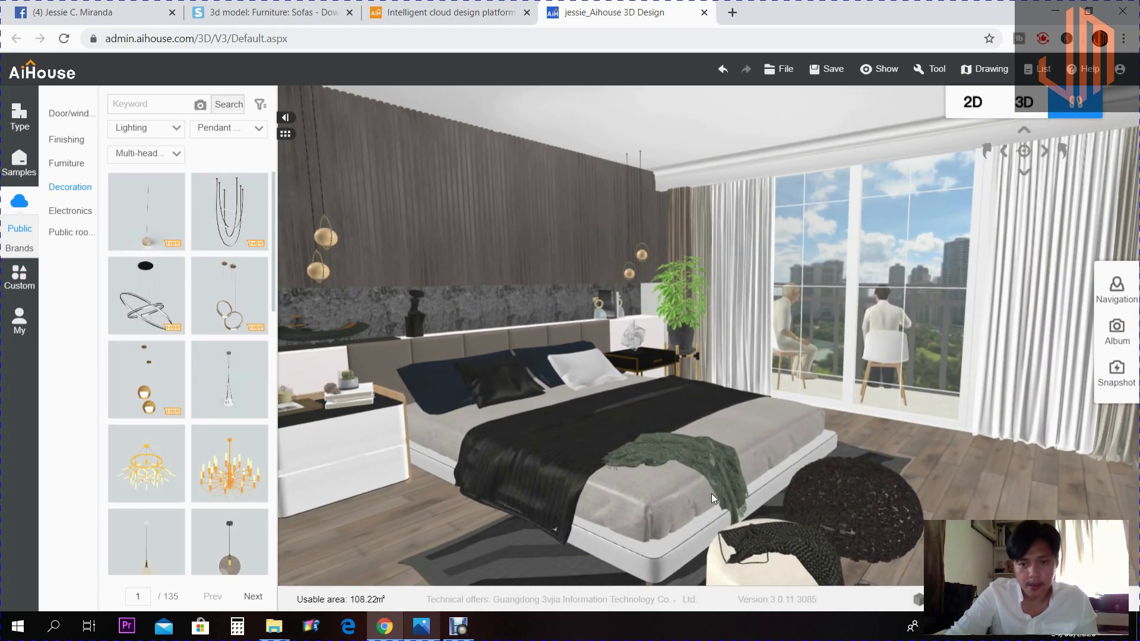
{"action": "middle_click_drag", "start_coordinate": [711, 493], "coordinate": [746, 468]}
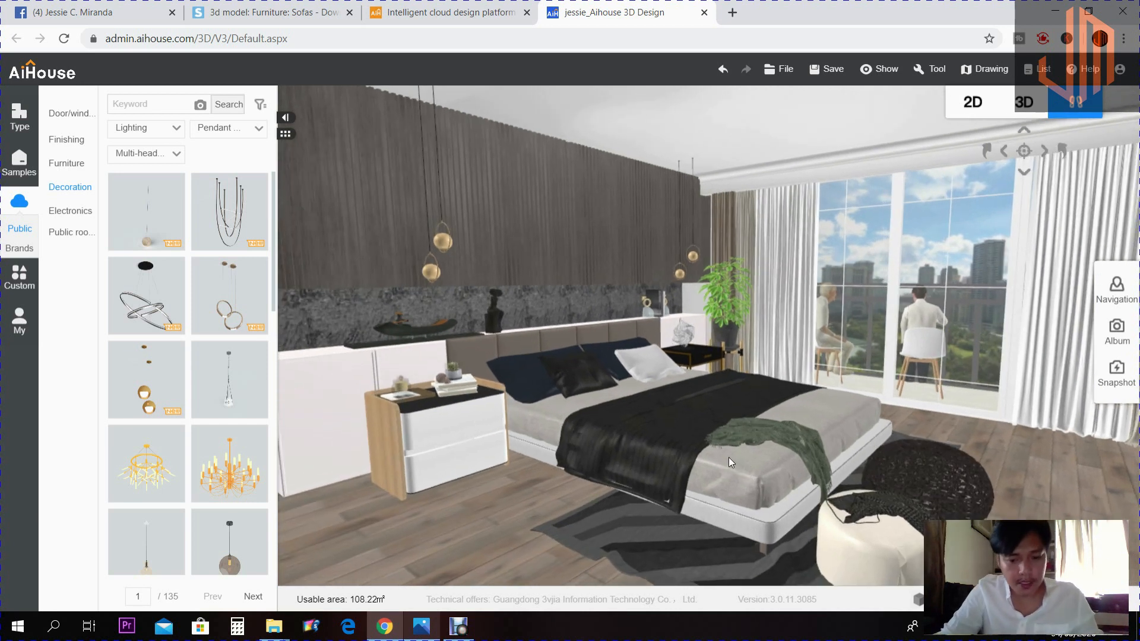
{"action": "middle_click_drag", "start_coordinate": [742, 496], "coordinate": [748, 448]}
{"action": "middle_click_drag", "start_coordinate": [517, 493], "coordinate": [645, 512]}
{"action": "scroll", "coordinate": [645, 512], "scroll_direction": "up", "scroll_amount": 3}
{"action": "middle_click_drag", "start_coordinate": [700, 466], "coordinate": [705, 486]}
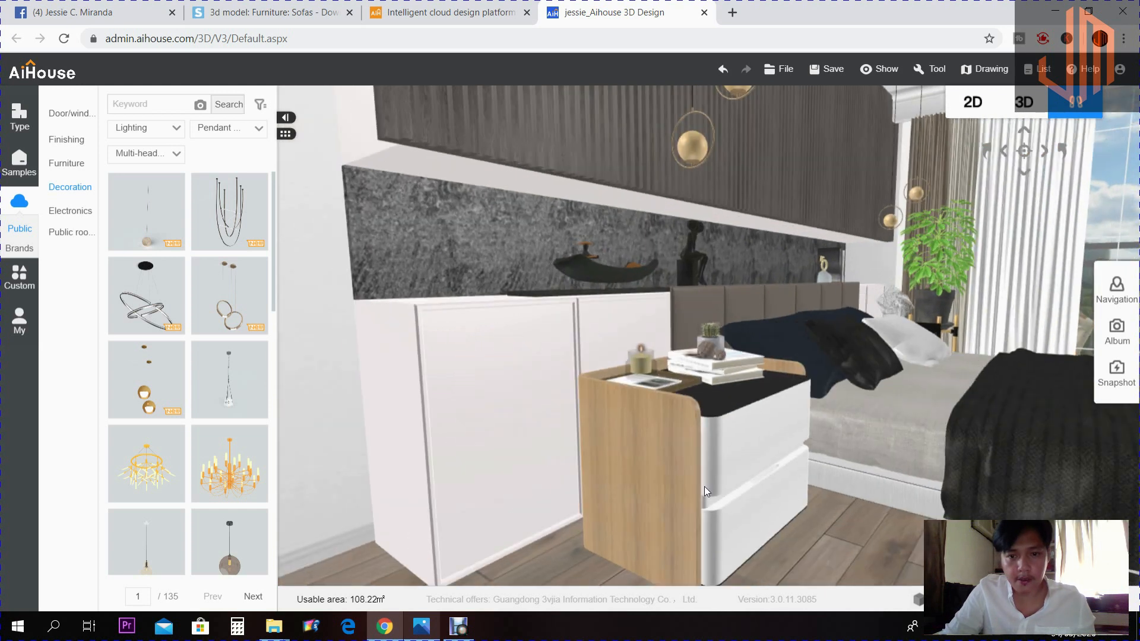
{"action": "scroll", "coordinate": [704, 487], "scroll_direction": "up", "scroll_amount": 2}
Compare the room with the reference bedroom photo a.jpg.
{"action": "left_click", "coordinate": [421, 627]}
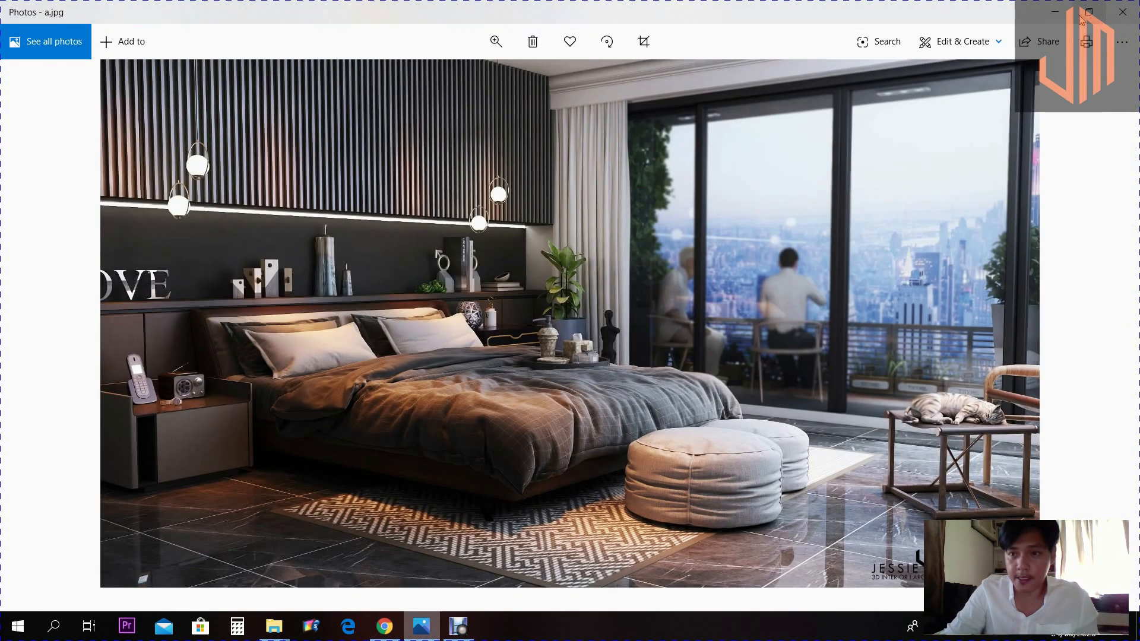
{"action": "key", "text": "alt+Tab"}
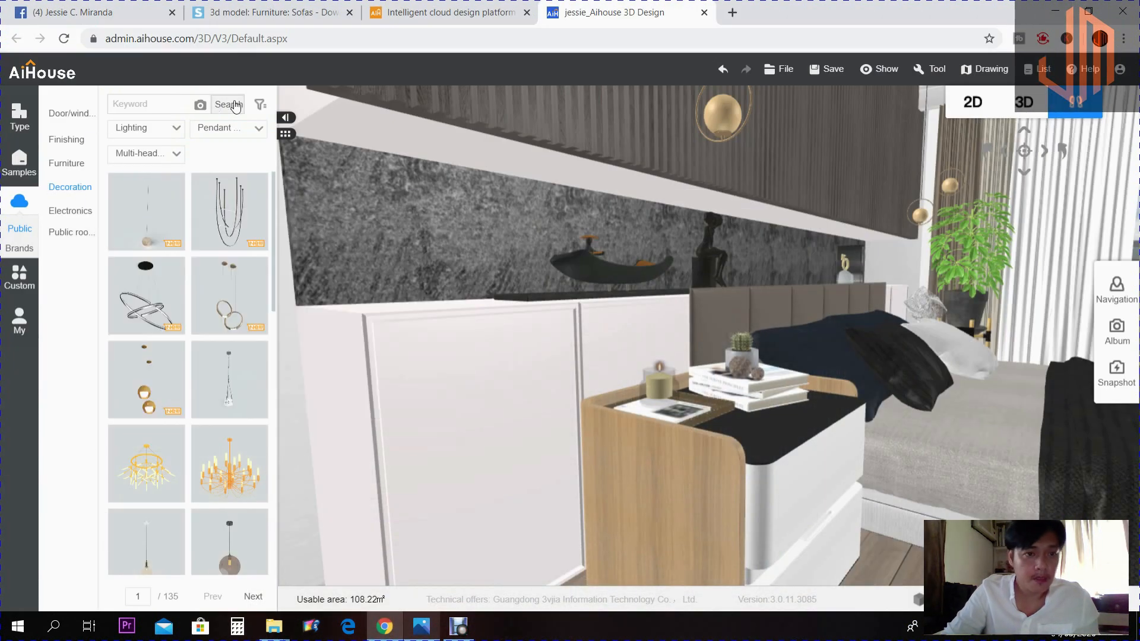
{"action": "left_click", "coordinate": [229, 134]}
Add a fill light strip and raise it against the ceiling edge above the shelf.
{"action": "left_click", "coordinate": [213, 305]}
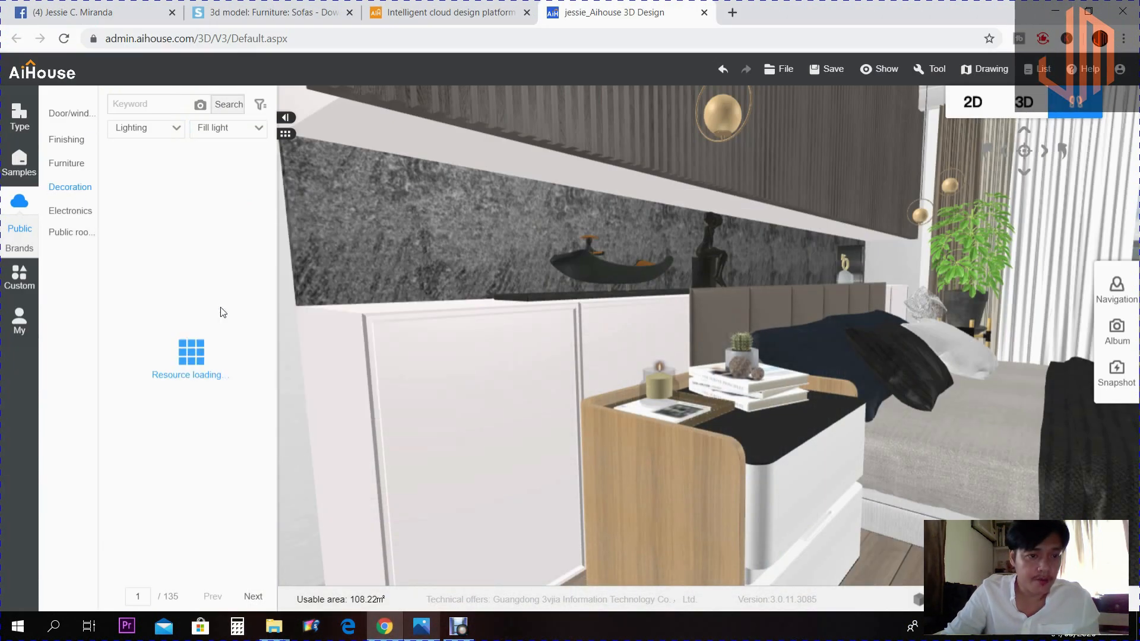
{"action": "left_click_drag", "start_coordinate": [230, 201], "coordinate": [618, 181]}
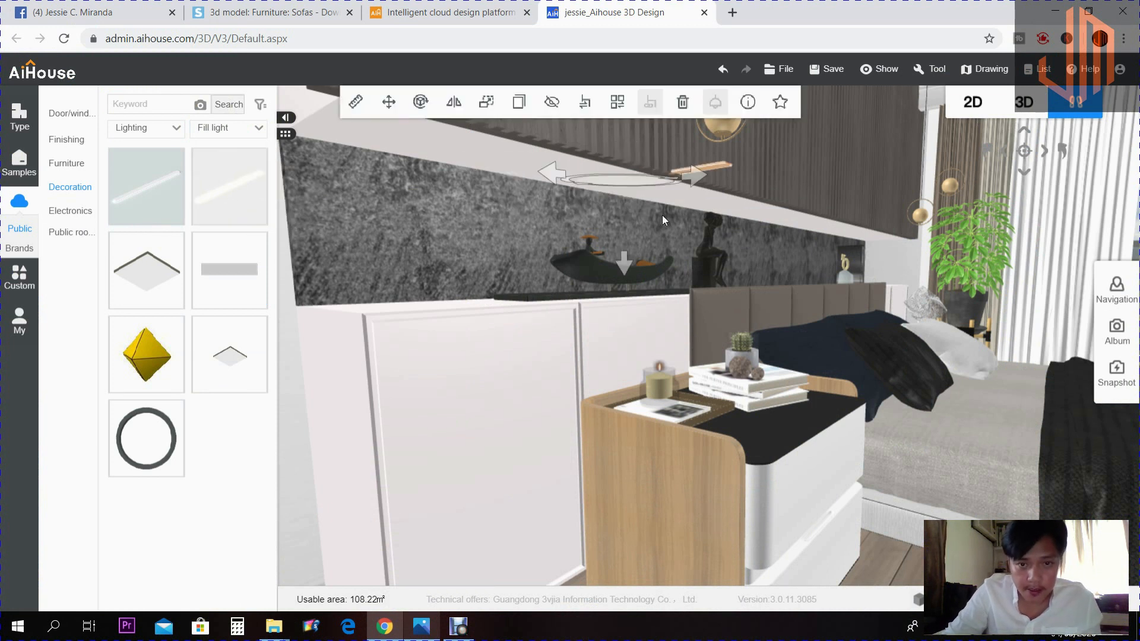
{"action": "left_click", "coordinate": [627, 267]}
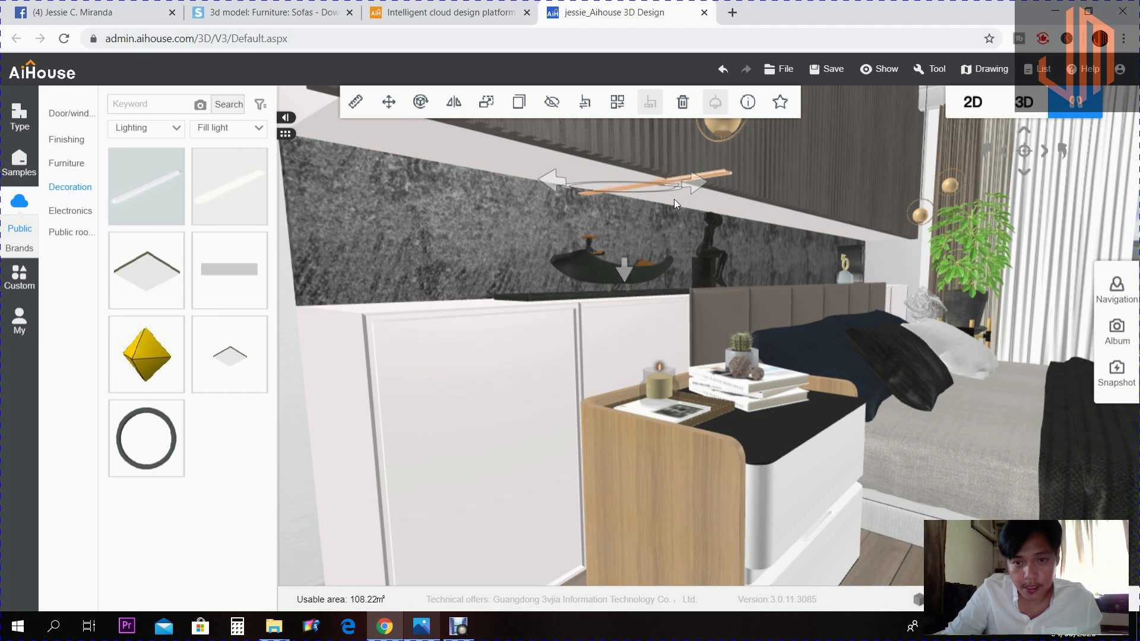
{"action": "left_click_drag", "start_coordinate": [677, 192], "coordinate": [659, 266]}
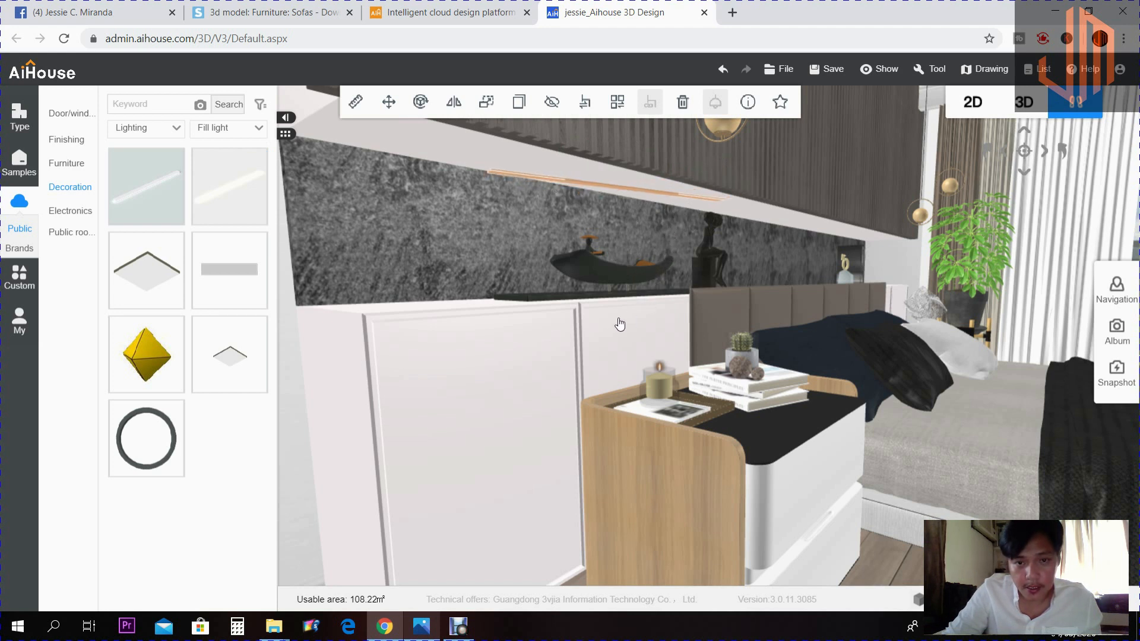
{"action": "left_click_drag", "start_coordinate": [578, 317], "coordinate": [696, 279]}
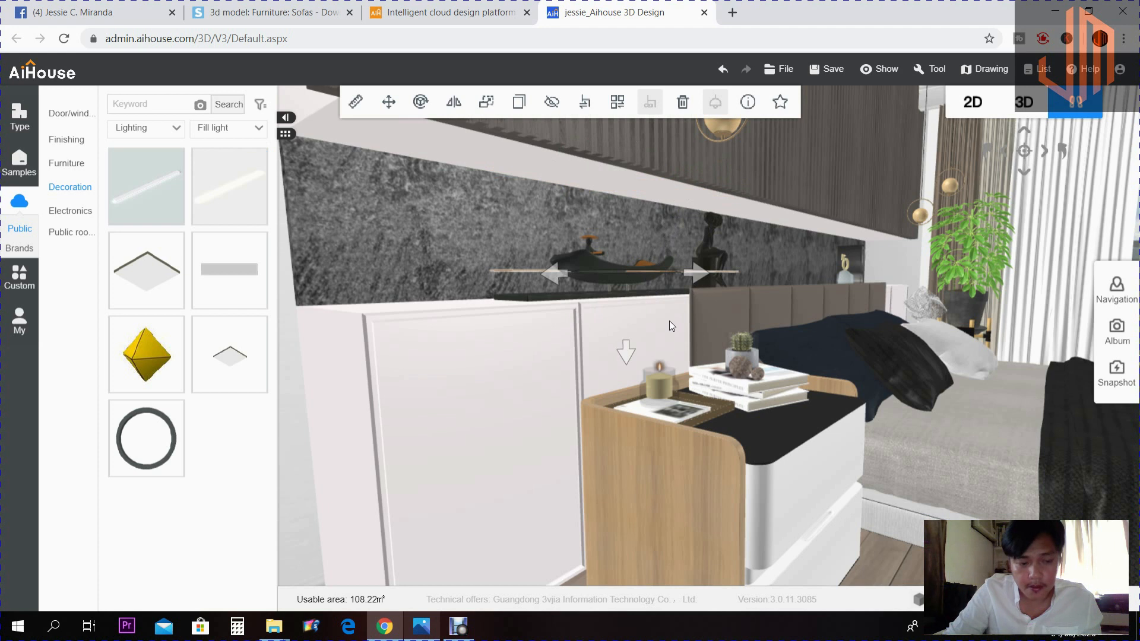
{"action": "key", "text": "ctrl+z"}
{"action": "scroll", "coordinate": [650, 251], "scroll_direction": "up", "scroll_amount": 4}
{"action": "left_click_drag", "start_coordinate": [661, 226], "coordinate": [644, 269]}
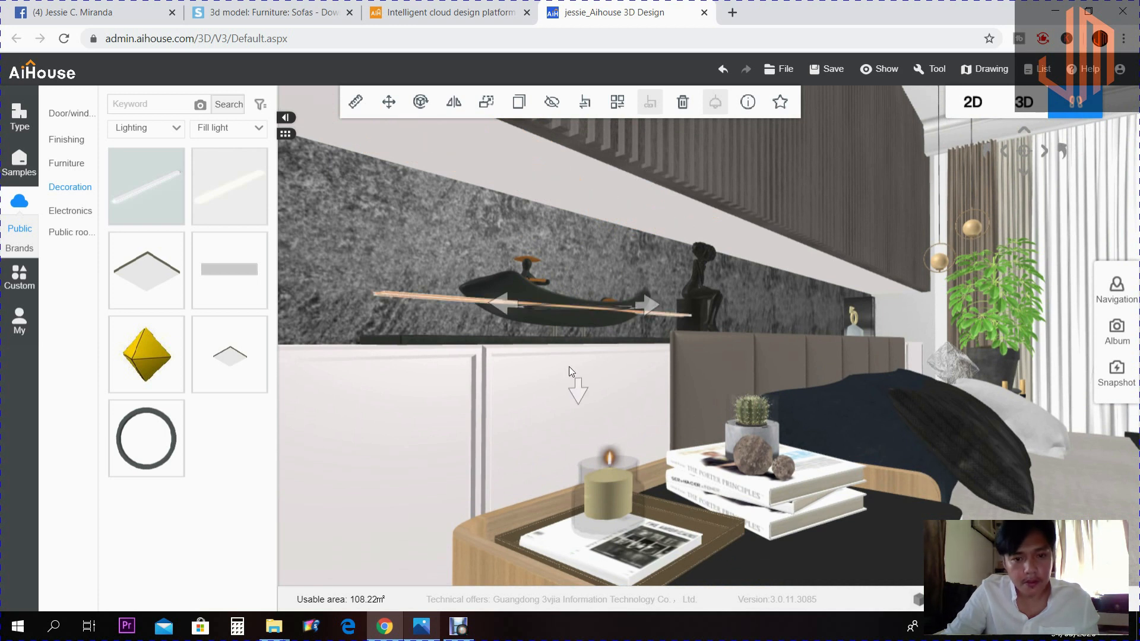
{"action": "left_click_drag", "start_coordinate": [581, 334], "coordinate": [593, 286]}
{"action": "left_click_drag", "start_coordinate": [694, 328], "coordinate": [563, 142]}
Stretch the light strip longer along the wall and adjust its left end.
{"action": "left_click", "coordinate": [487, 102]}
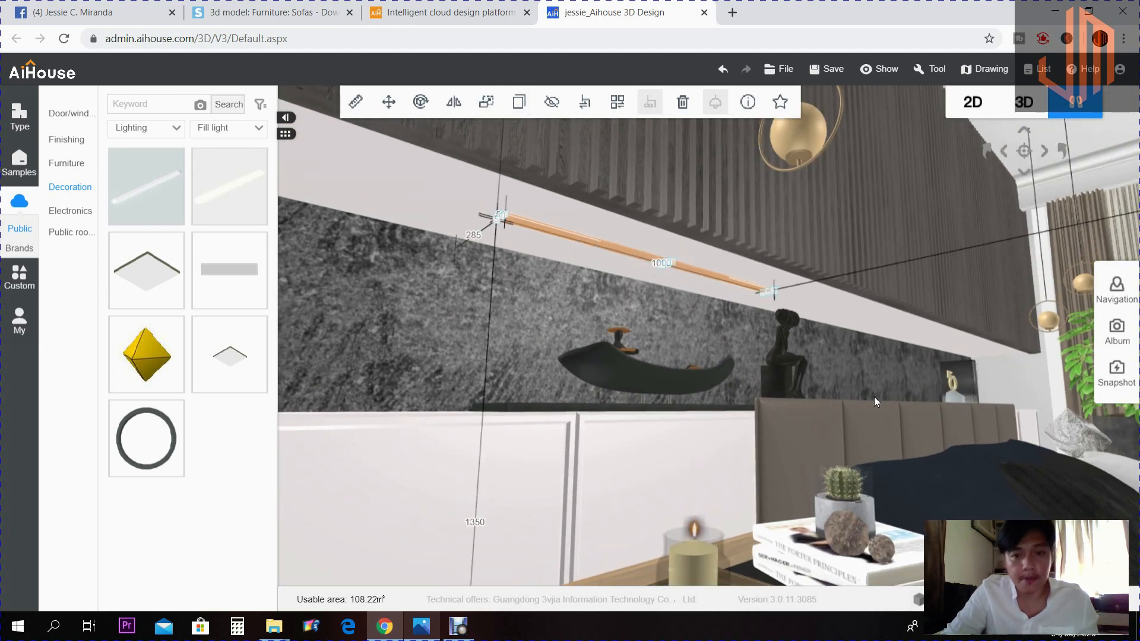
{"action": "scroll", "coordinate": [875, 365], "scroll_direction": "up", "scroll_amount": 3}
{"action": "left_click_drag", "start_coordinate": [793, 281], "coordinate": [987, 359]}
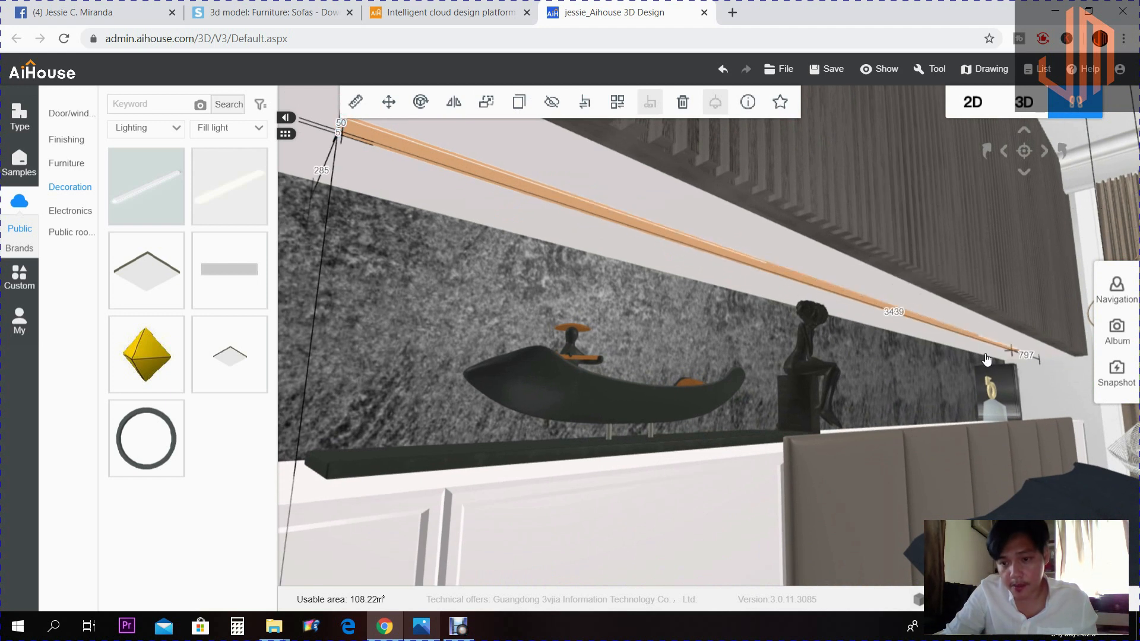
{"action": "left_click_drag", "start_coordinate": [736, 423], "coordinate": [617, 330]}
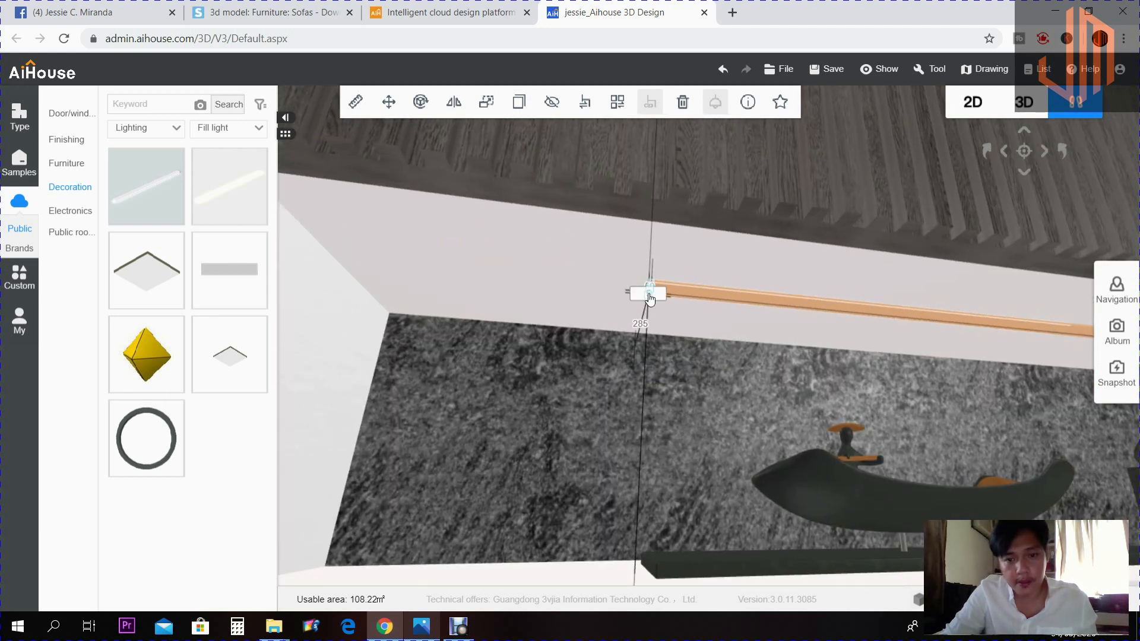
{"action": "left_click_drag", "start_coordinate": [640, 380], "coordinate": [782, 407]}
{"action": "left_click", "coordinate": [781, 408]}
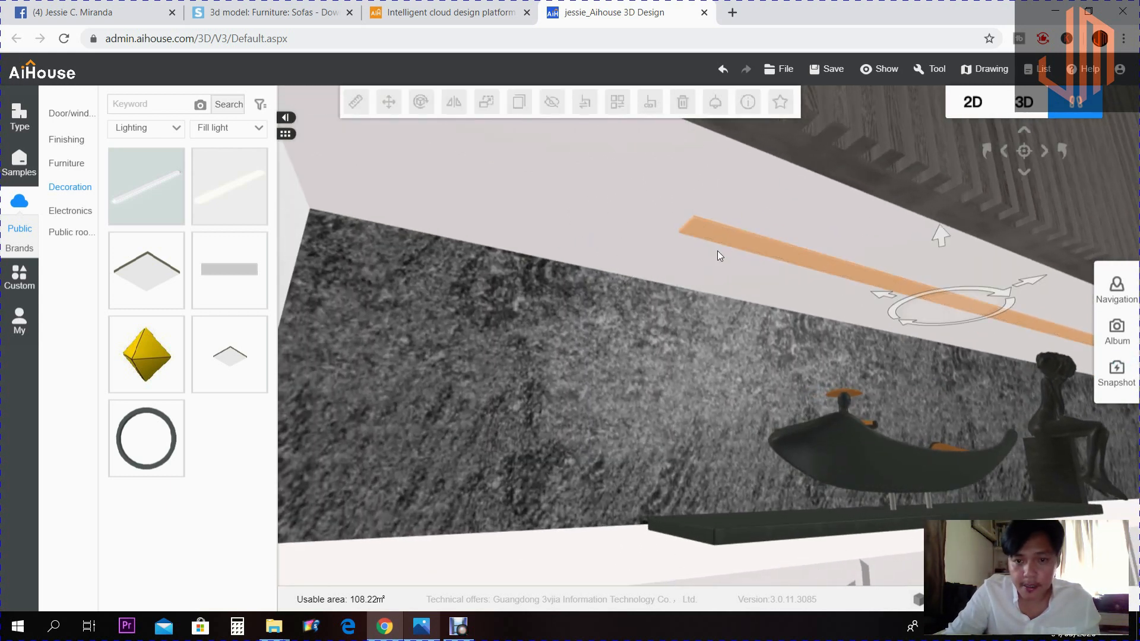
{"action": "left_click", "coordinate": [694, 232]}
{"action": "left_click_drag", "start_coordinate": [687, 233], "coordinate": [322, 150]}
{"action": "left_click_drag", "start_coordinate": [846, 450], "coordinate": [813, 348]}
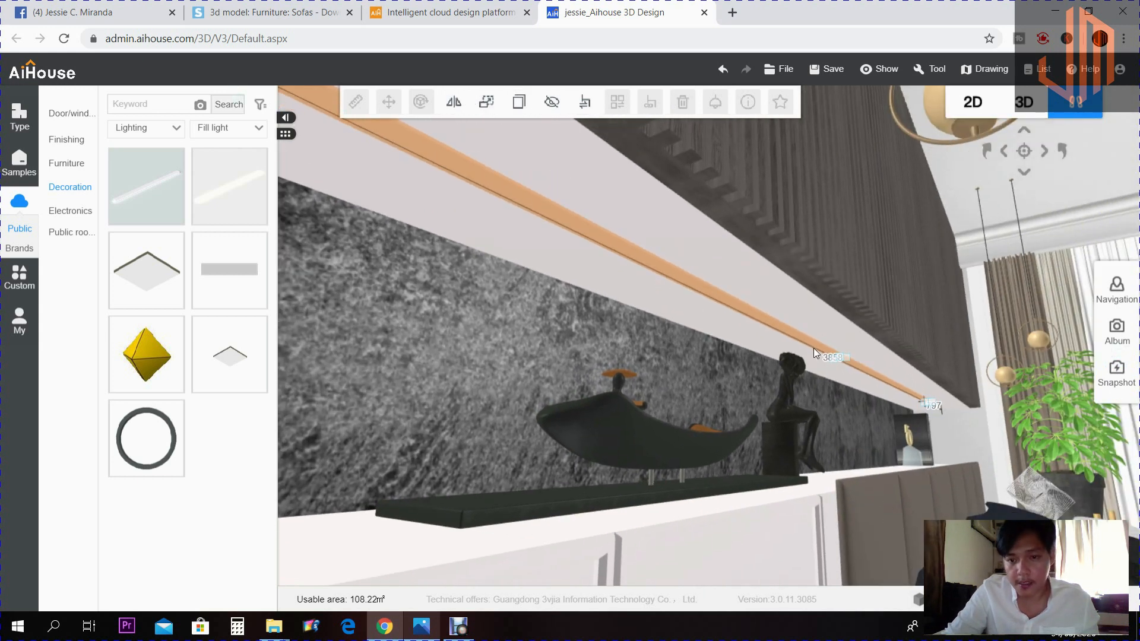
Undo a stray ceiling-piece move, slide the orange strip into its final spot, and save.
{"action": "left_click", "coordinate": [707, 345]}
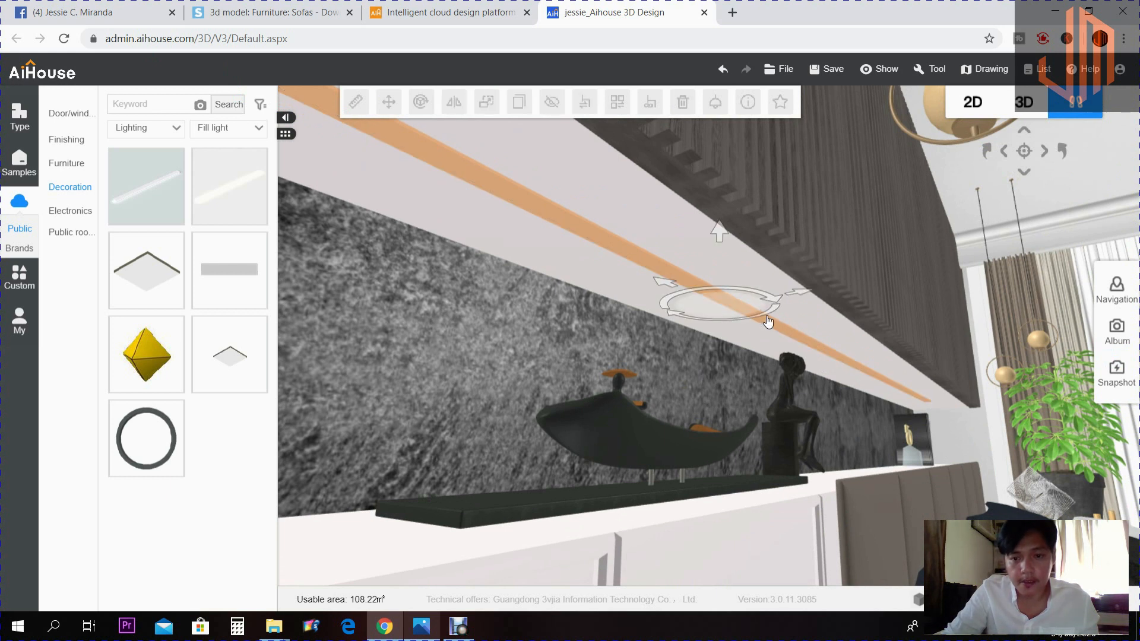
{"action": "left_click_drag", "start_coordinate": [803, 292], "coordinate": [784, 298]}
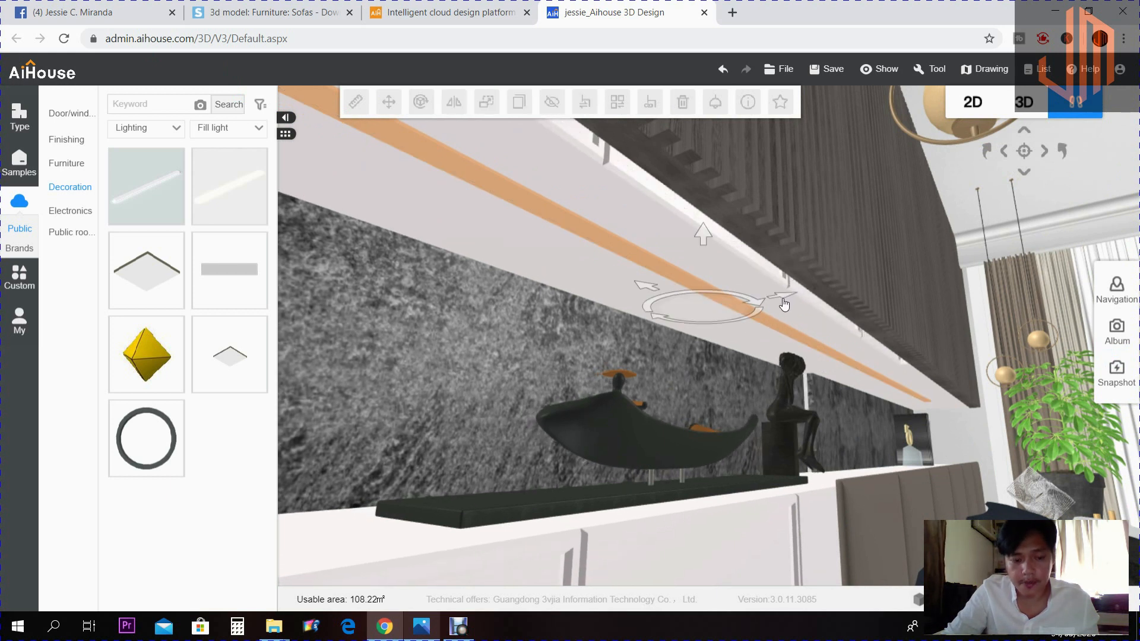
{"action": "key", "text": "ctrl+z"}
{"action": "left_click", "coordinate": [817, 346]}
{"action": "left_click_drag", "start_coordinate": [928, 345], "coordinate": [880, 350]}
{"action": "left_click_drag", "start_coordinate": [747, 373], "coordinate": [773, 484]}
{"action": "key", "text": "ctrl+s"}
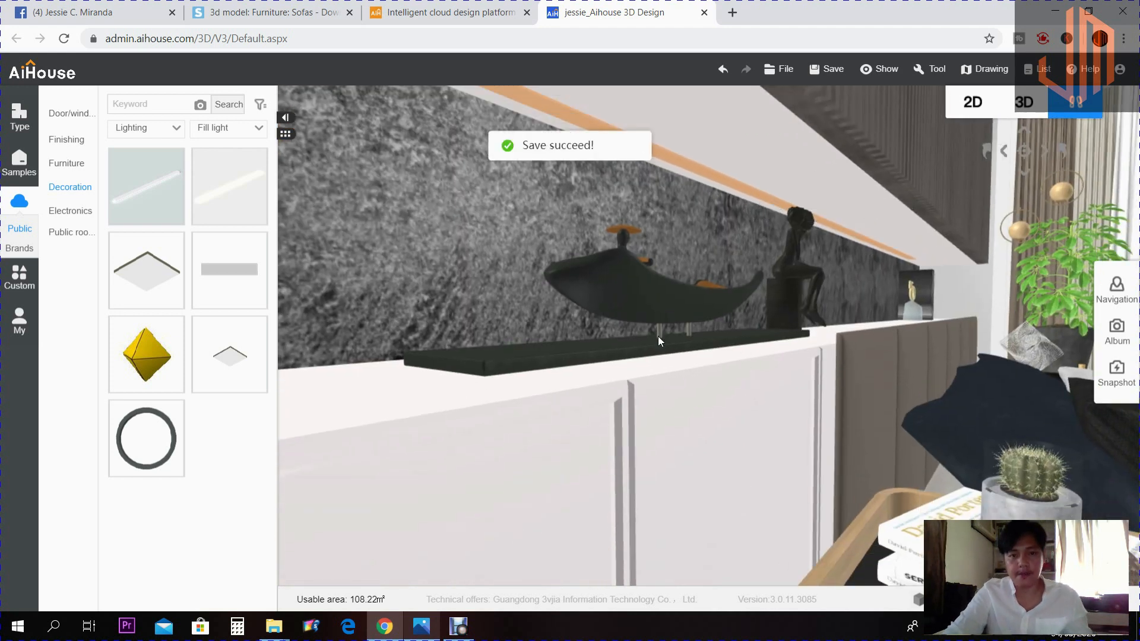
From View14, orbit lower around the bed and save the view as snapshot View15.
{"action": "scroll", "coordinate": [935, 435], "scroll_direction": "down", "scroll_amount": 5}
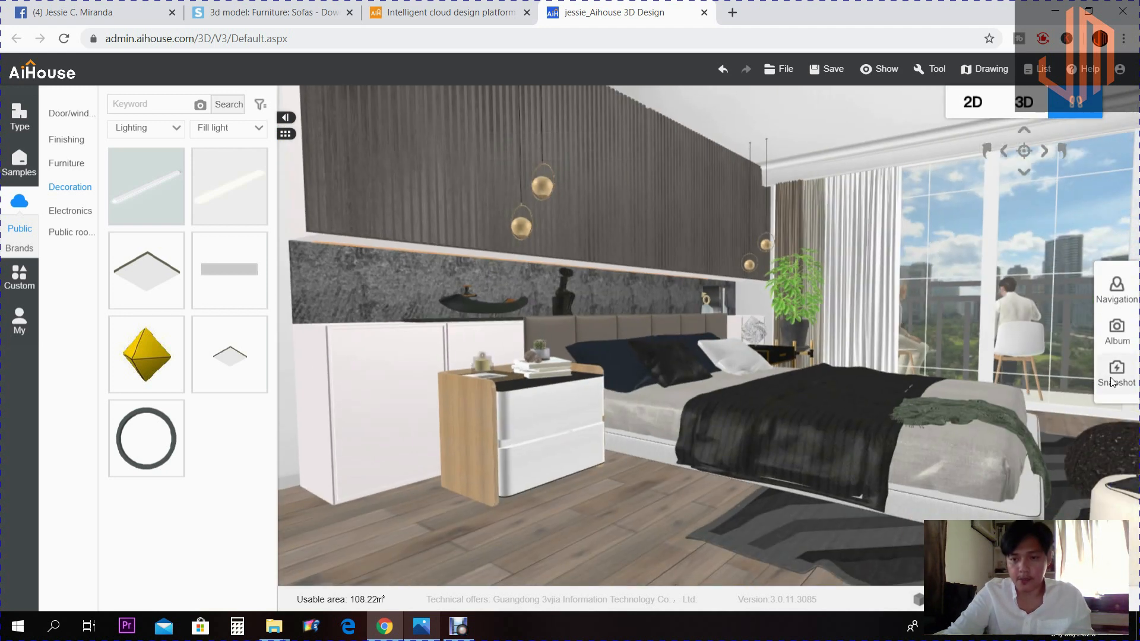
{"action": "left_click", "coordinate": [1112, 382]}
{"action": "left_click", "coordinate": [993, 411]}
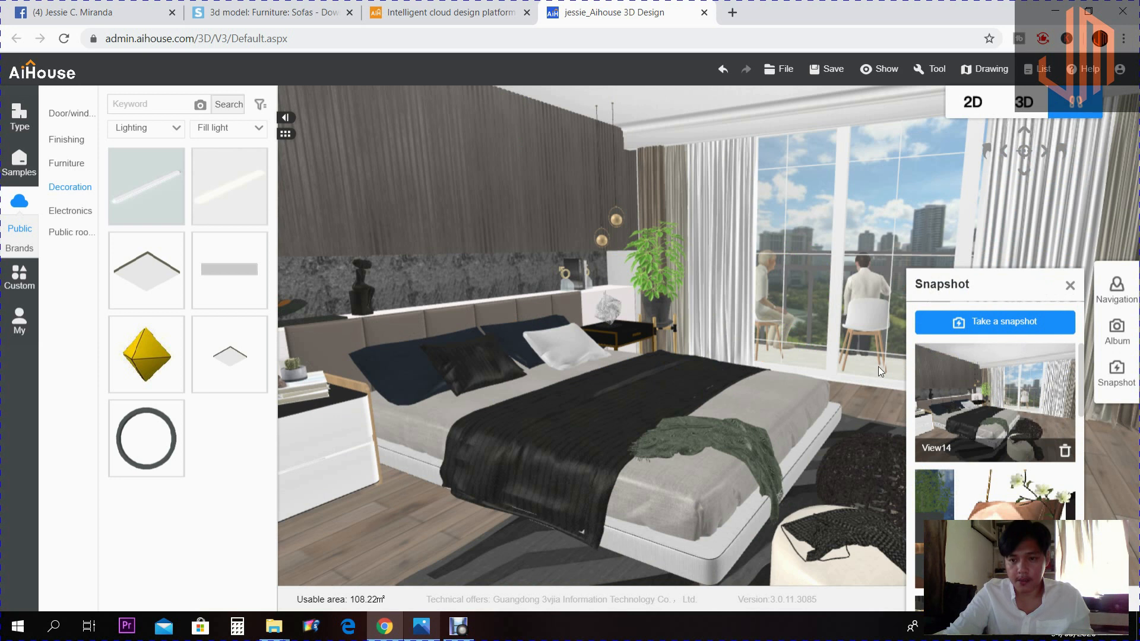
{"action": "scroll", "coordinate": [660, 365], "scroll_direction": "up", "scroll_amount": 1}
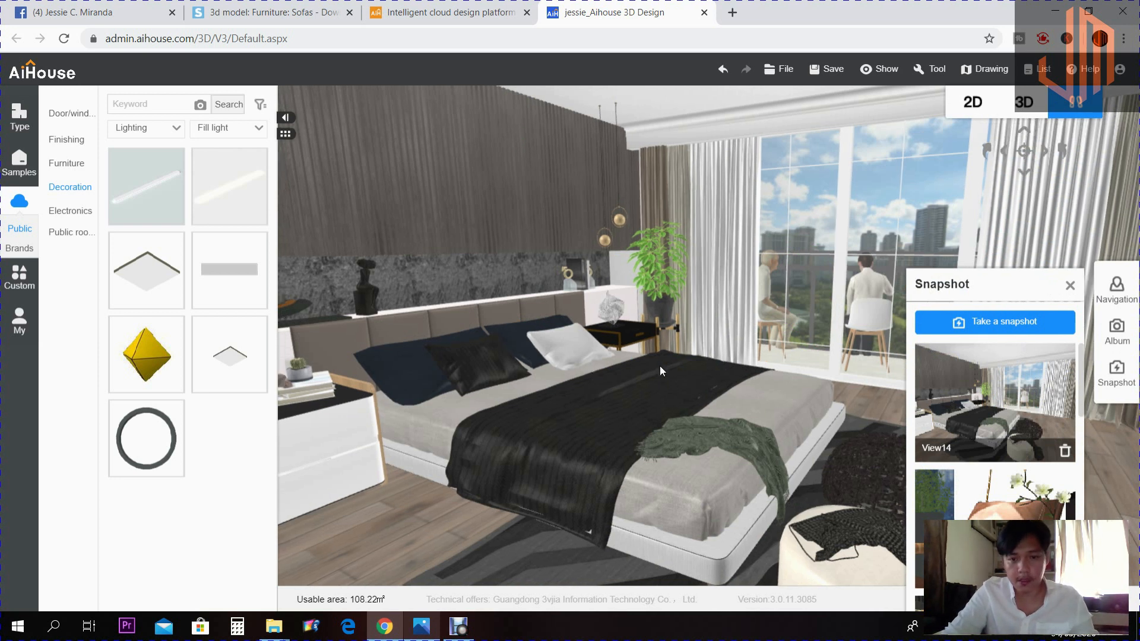
{"action": "left_click", "coordinate": [657, 379]}
{"action": "right_click_drag", "start_coordinate": [658, 384], "coordinate": [707, 356]}
{"action": "left_click", "coordinate": [364, 499]}
{"action": "left_click", "coordinate": [1046, 329]}
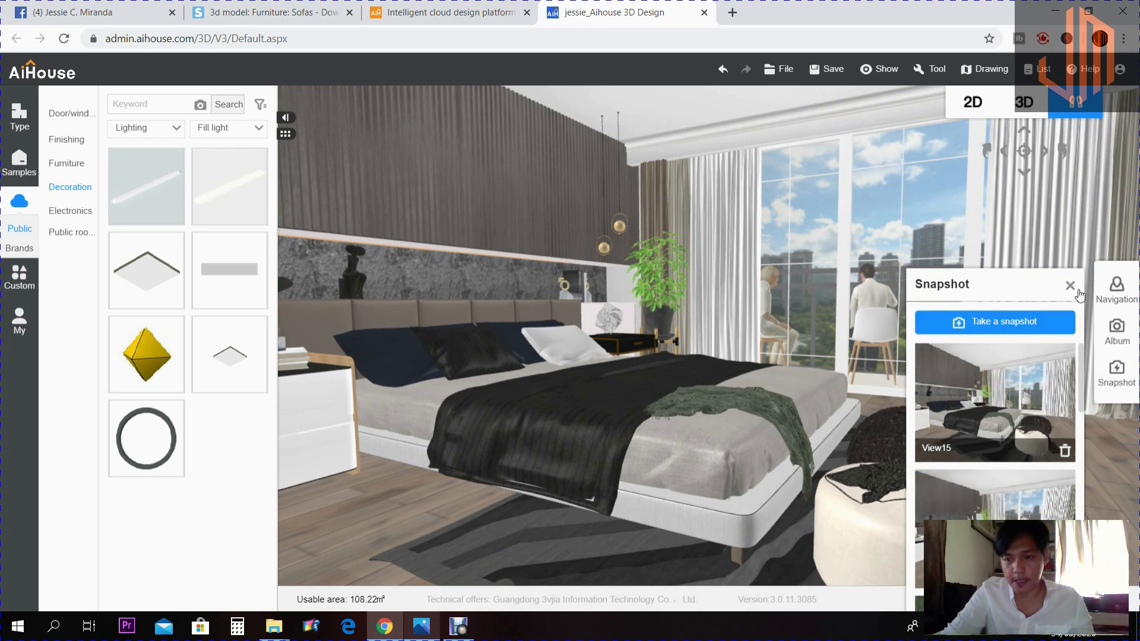
{"action": "left_click", "coordinate": [1071, 285]}
Widen the camera around the bedroom and bring up the rendering album.
{"action": "right_click_drag", "start_coordinate": [918, 371], "coordinate": [879, 358]}
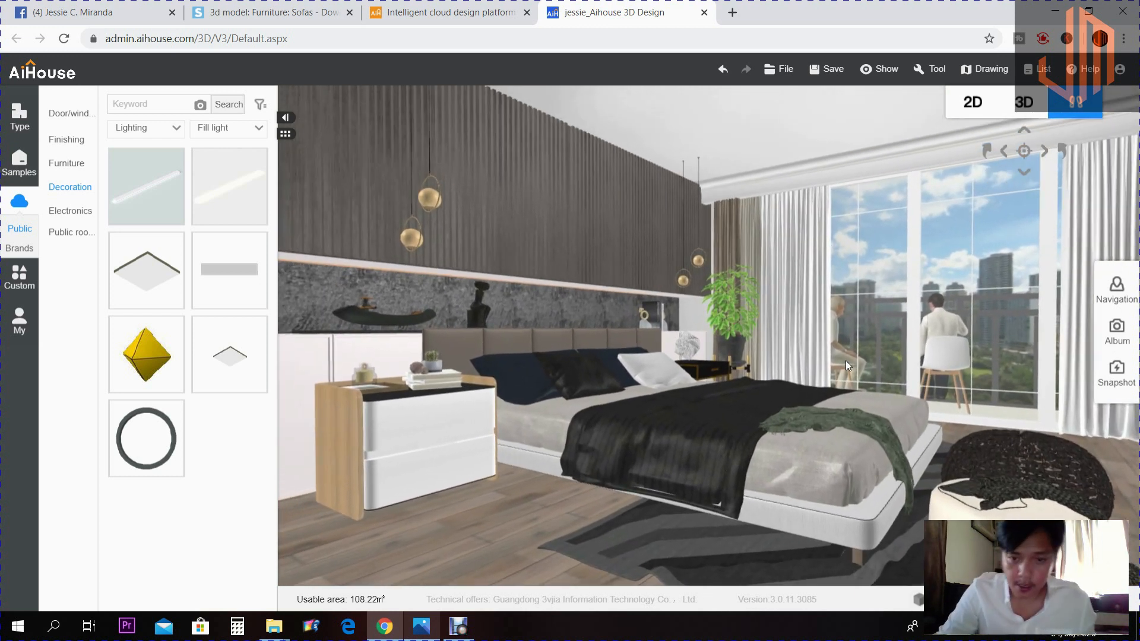
{"action": "right_click_drag", "start_coordinate": [772, 380], "coordinate": [840, 400]}
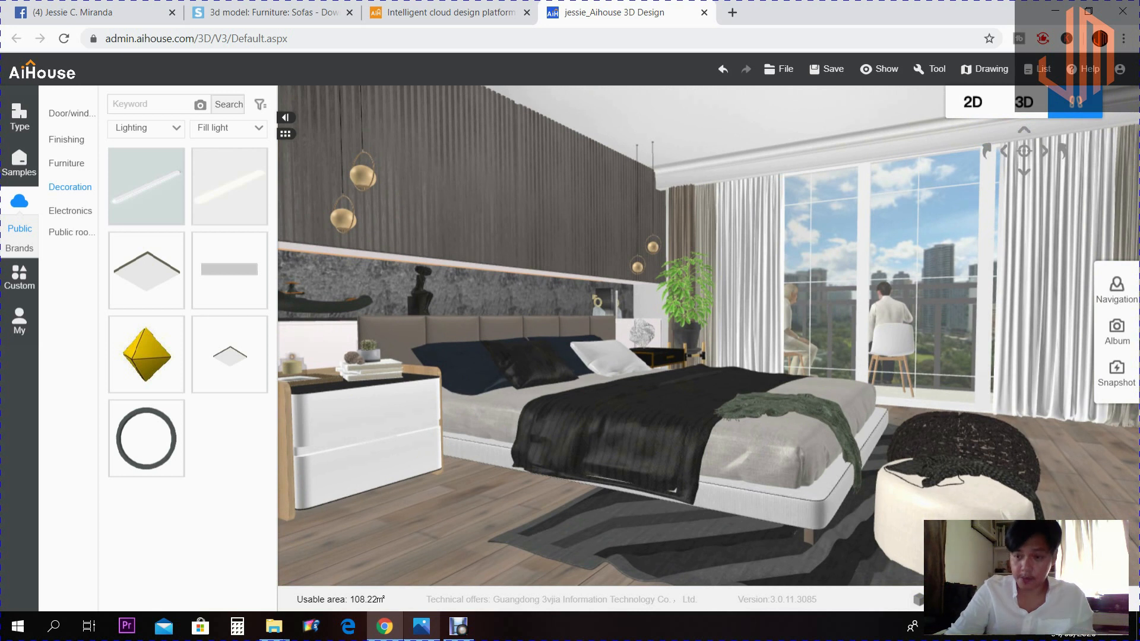
{"action": "left_click", "coordinate": [1116, 333]}
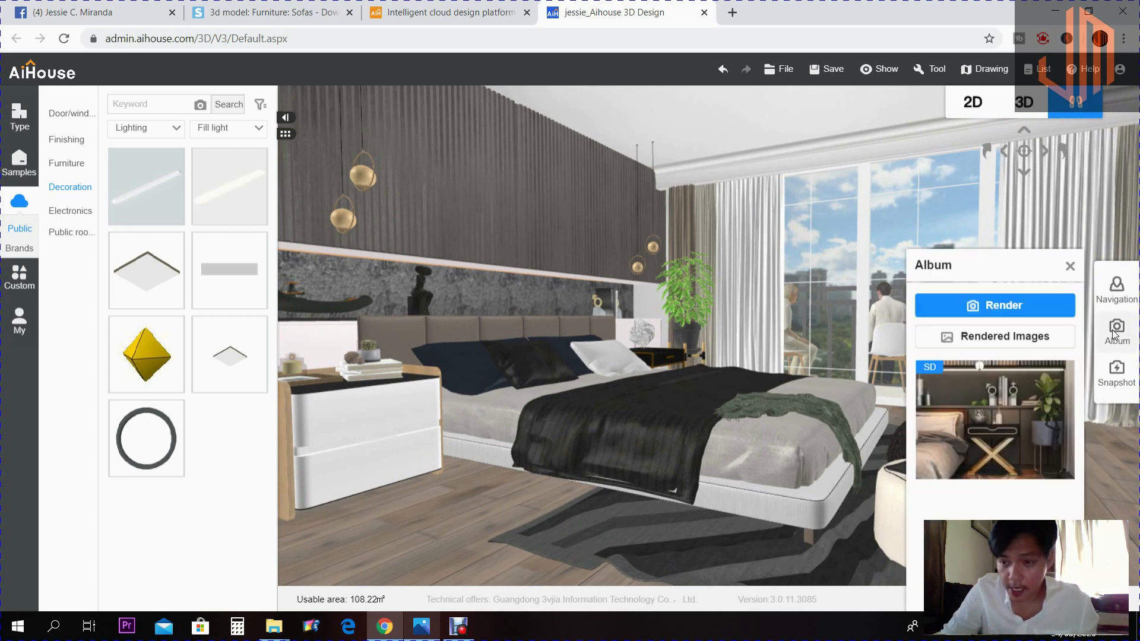
Set the render composition to portrait 3:4, framing the ottoman, and snapshot that view.
{"action": "left_click", "coordinate": [1011, 304]}
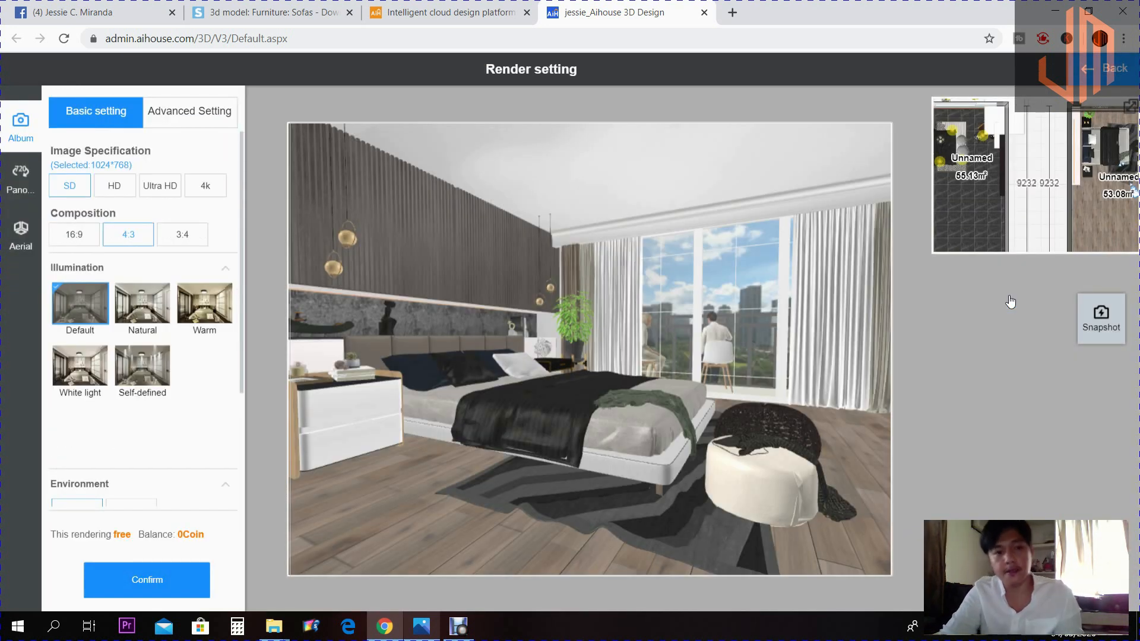
{"action": "left_click_drag", "start_coordinate": [650, 418], "coordinate": [802, 148]}
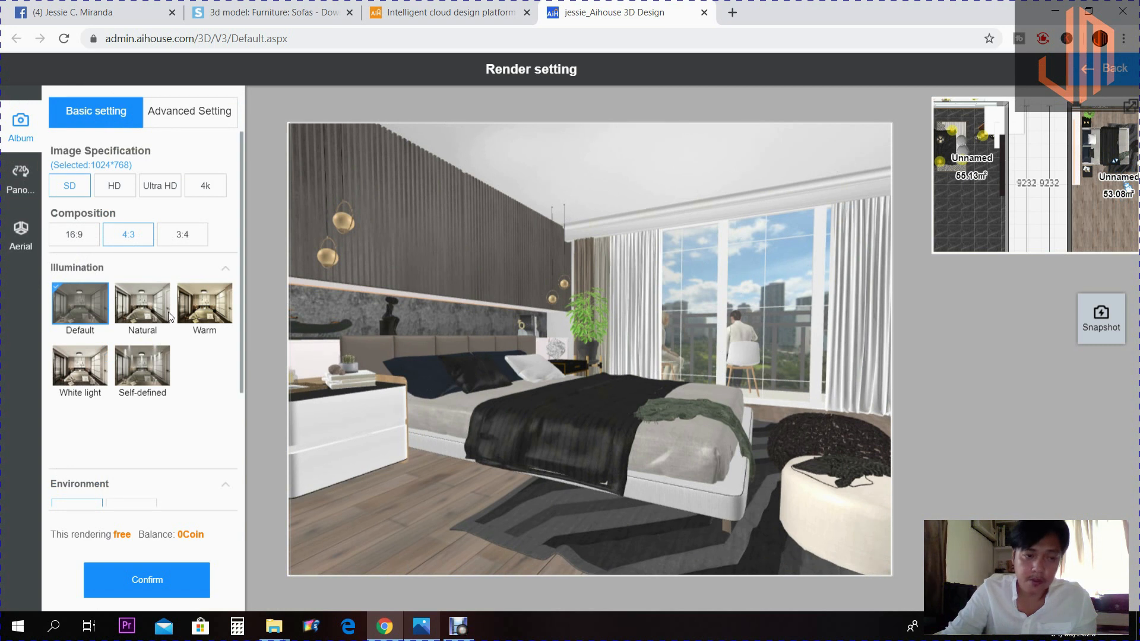
{"action": "left_click", "coordinate": [77, 236]}
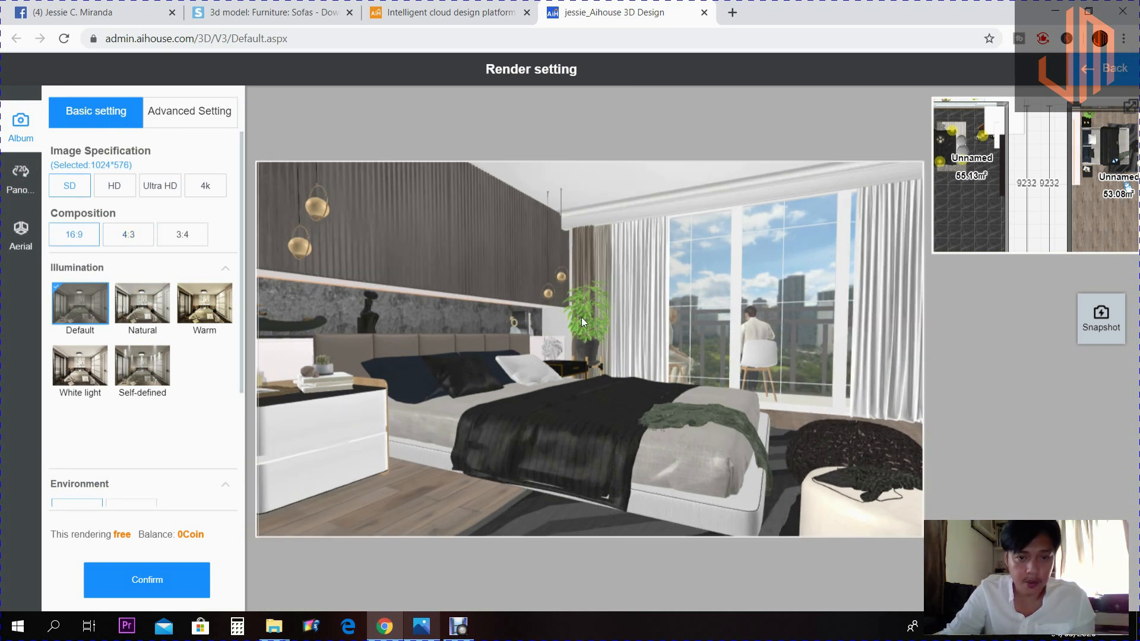
{"action": "left_click", "coordinate": [144, 241]}
{"action": "left_click", "coordinate": [184, 236]}
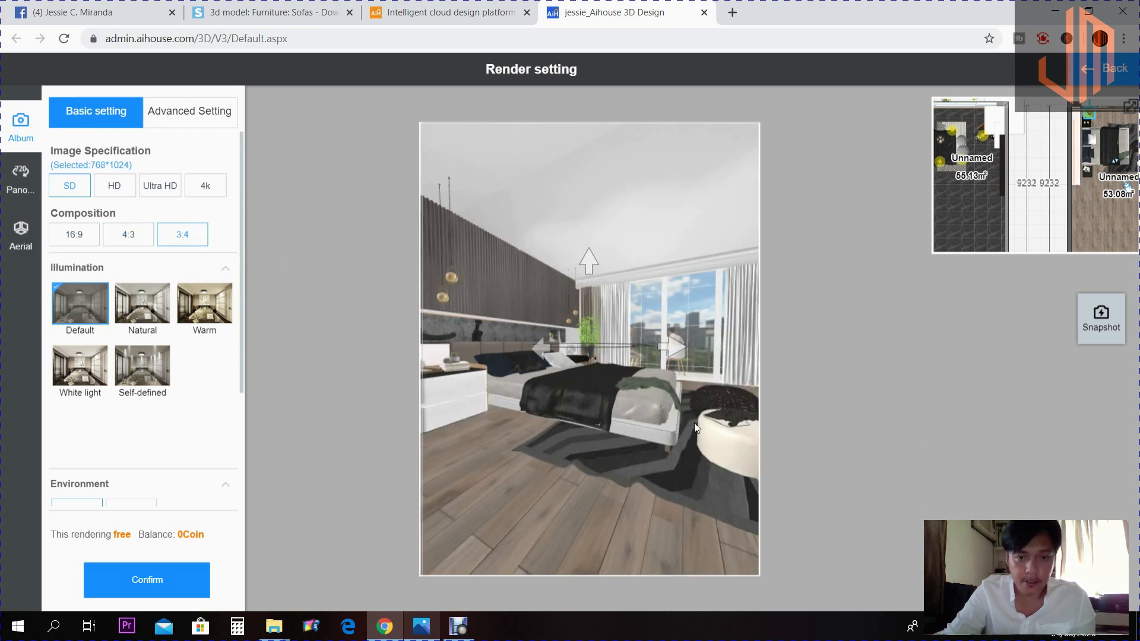
{"action": "mouse_move", "coordinate": [659, 465]}
{"action": "left_mouse_down"}
{"action": "mouse_move", "coordinate": [576, 437]}
{"action": "mouse_move", "coordinate": [586, 426]}
{"action": "left_mouse_up"}
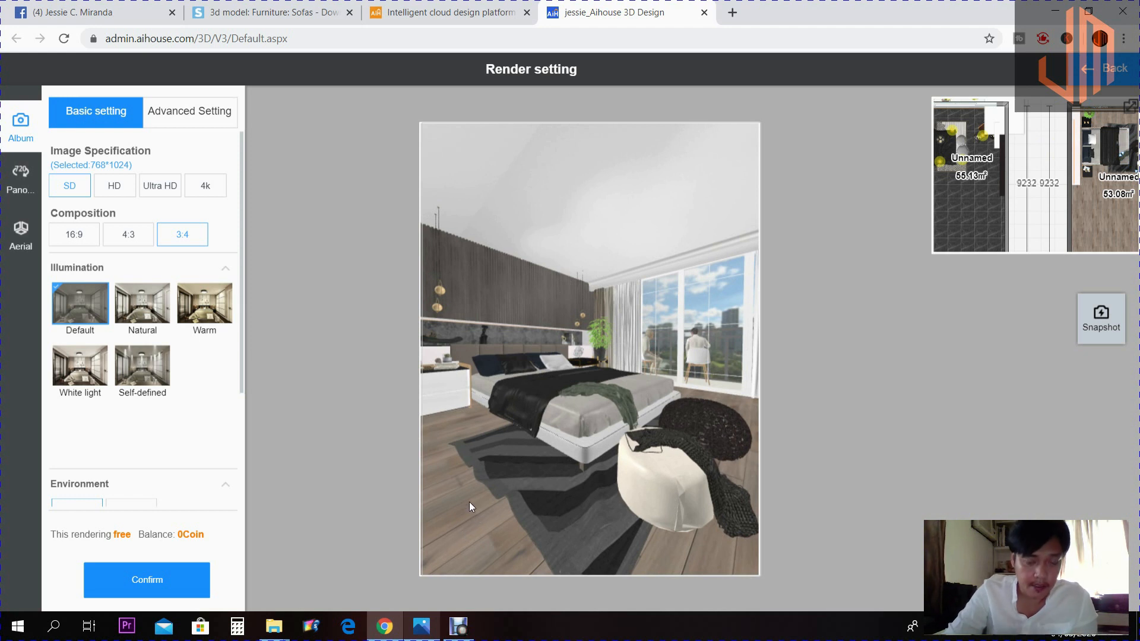
{"action": "left_click", "coordinate": [1101, 324]}
{"action": "left_click", "coordinate": [1007, 321]}
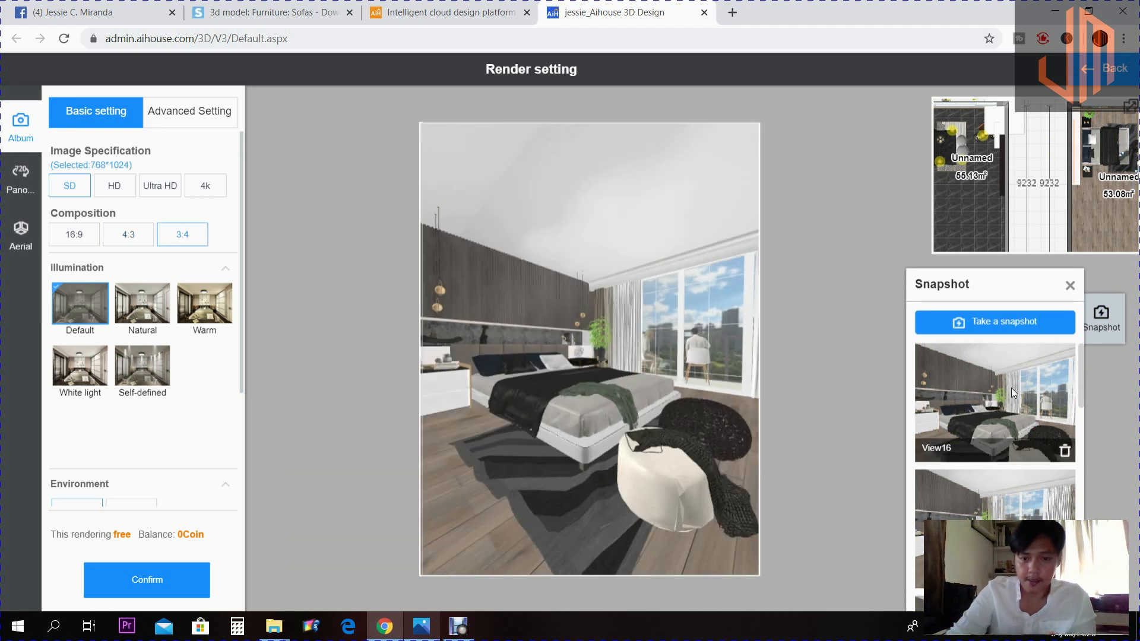
{"action": "left_click", "coordinate": [1070, 286]}
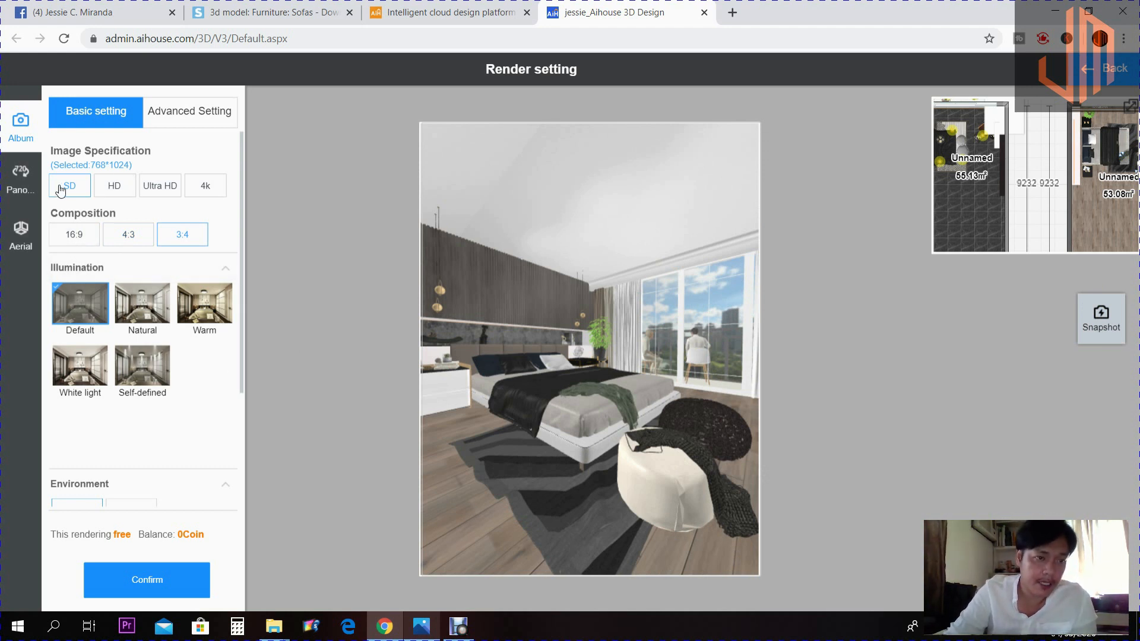
Choose HD (1600*900) image specification and confirm the render.
{"action": "left_click", "coordinate": [105, 189]}
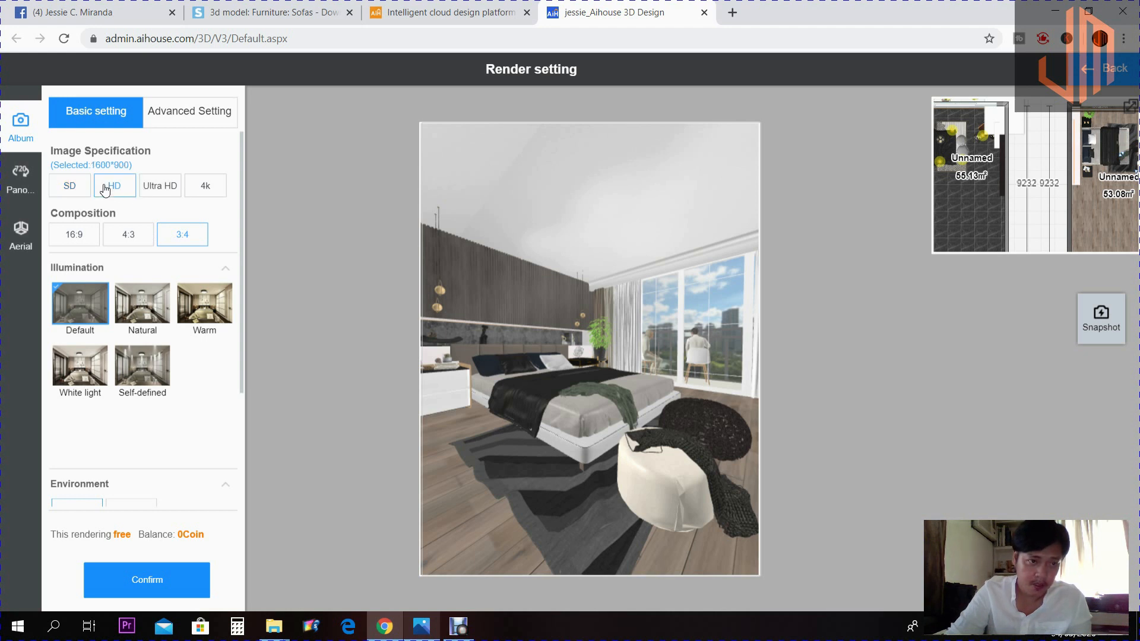
{"action": "left_click", "coordinate": [169, 189]}
{"action": "left_click", "coordinate": [216, 196]}
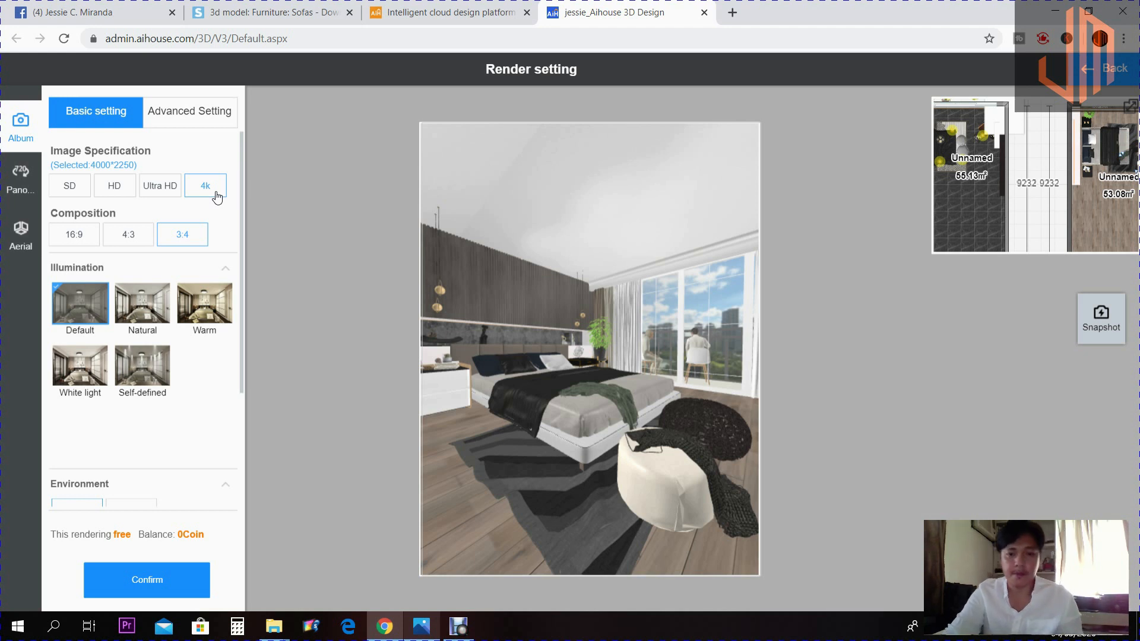
{"action": "left_click", "coordinate": [116, 187]}
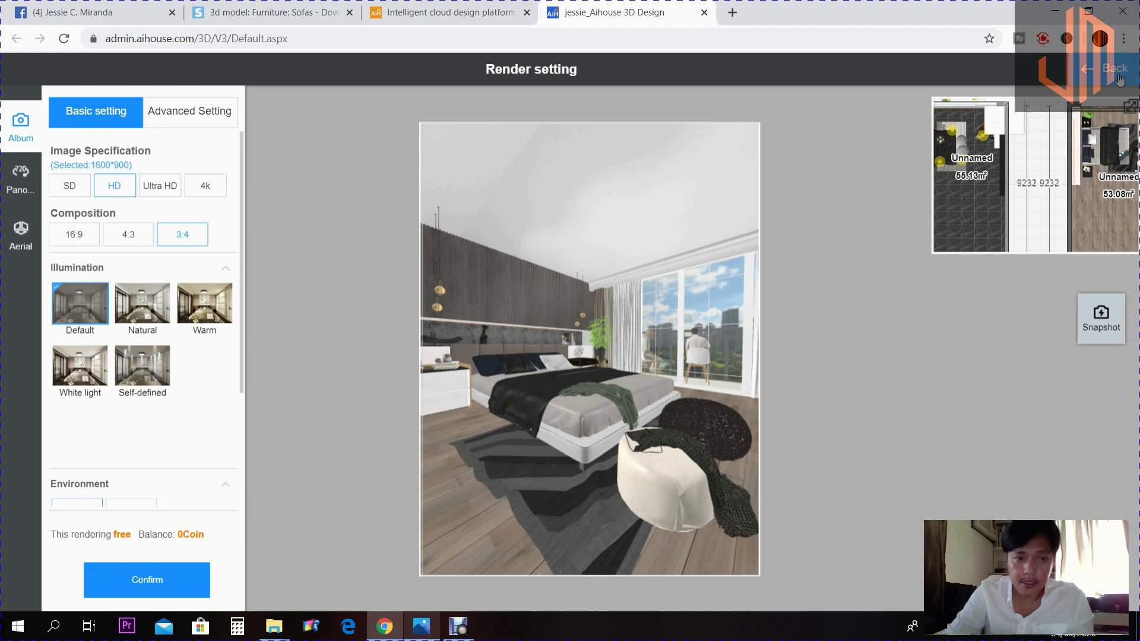
{"action": "left_click", "coordinate": [156, 584]}
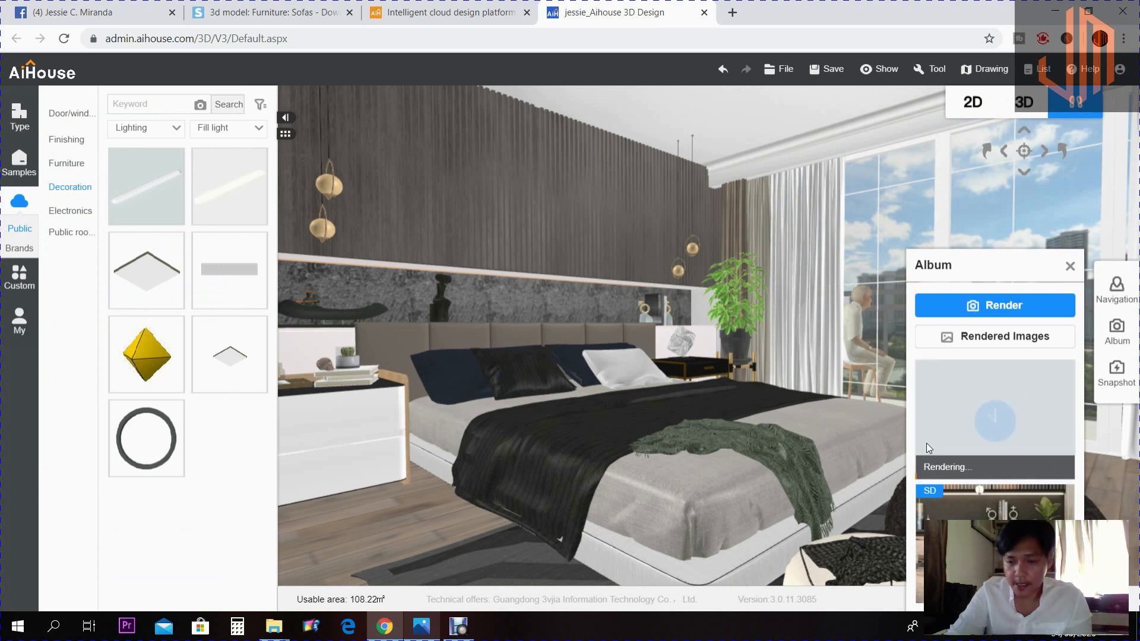
{"action": "mouse_move", "coordinate": [1011, 428]}
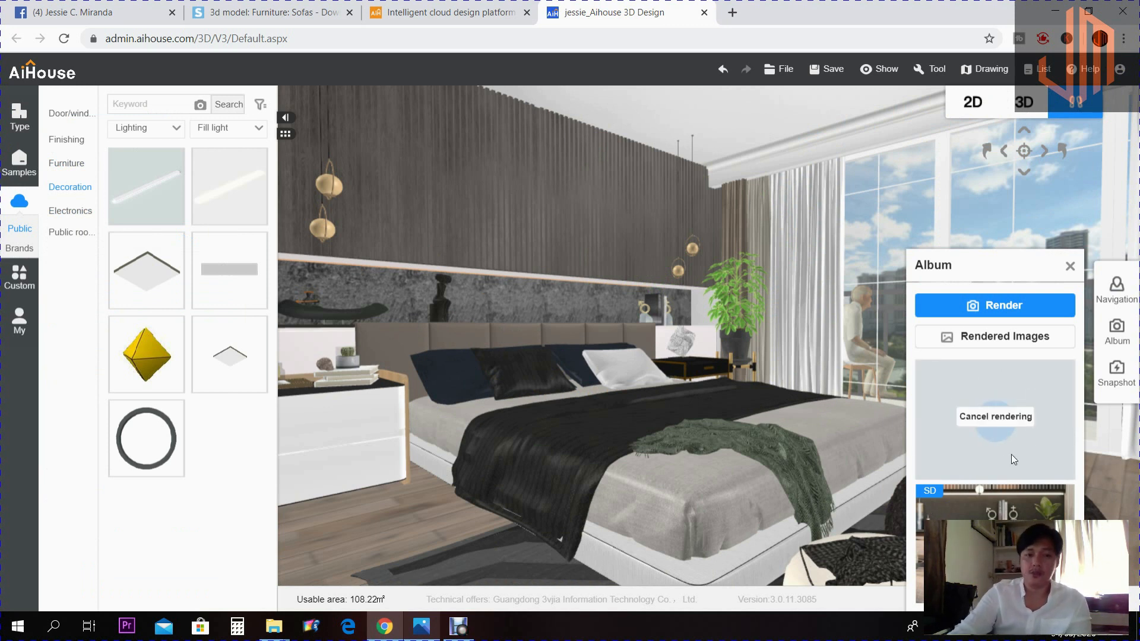
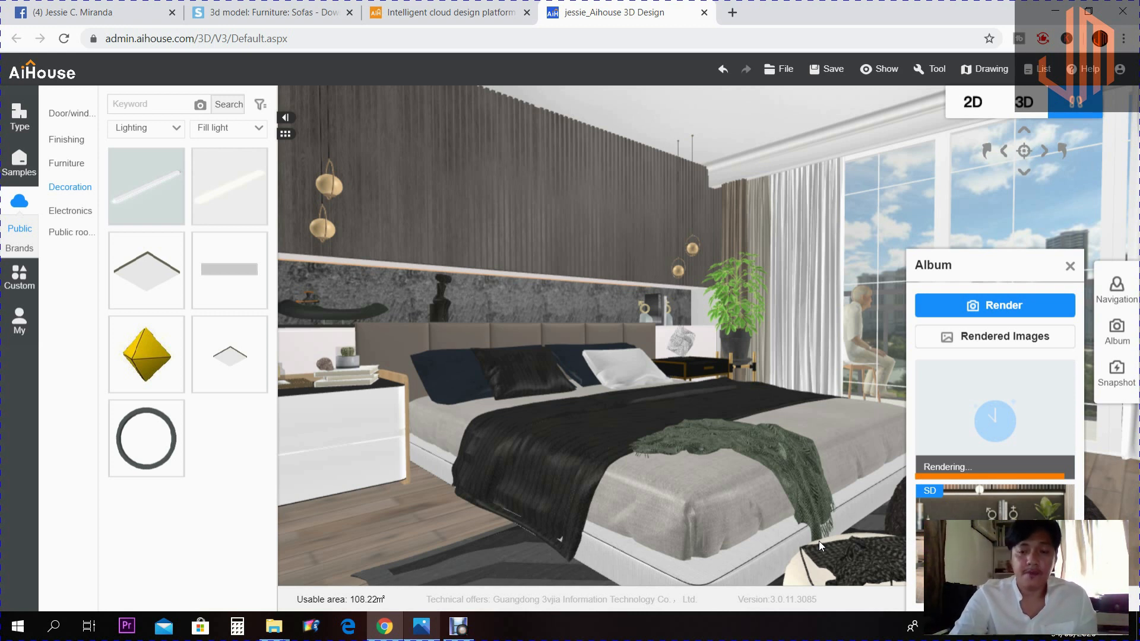
Orbit the bedroom view so the bed shifts right, then select the bed.
{"action": "mouse_move", "coordinate": [540, 372]}
{"action": "left_mouse_down"}
{"action": "mouse_move", "coordinate": [518, 362]}
{"action": "mouse_move", "coordinate": [561, 370]}
{"action": "left_mouse_up"}
{"action": "scroll", "coordinate": [562, 370], "scroll_direction": "down", "scroll_amount": 3}
{"action": "scroll", "coordinate": [650, 372], "scroll_direction": "up", "scroll_amount": 3}
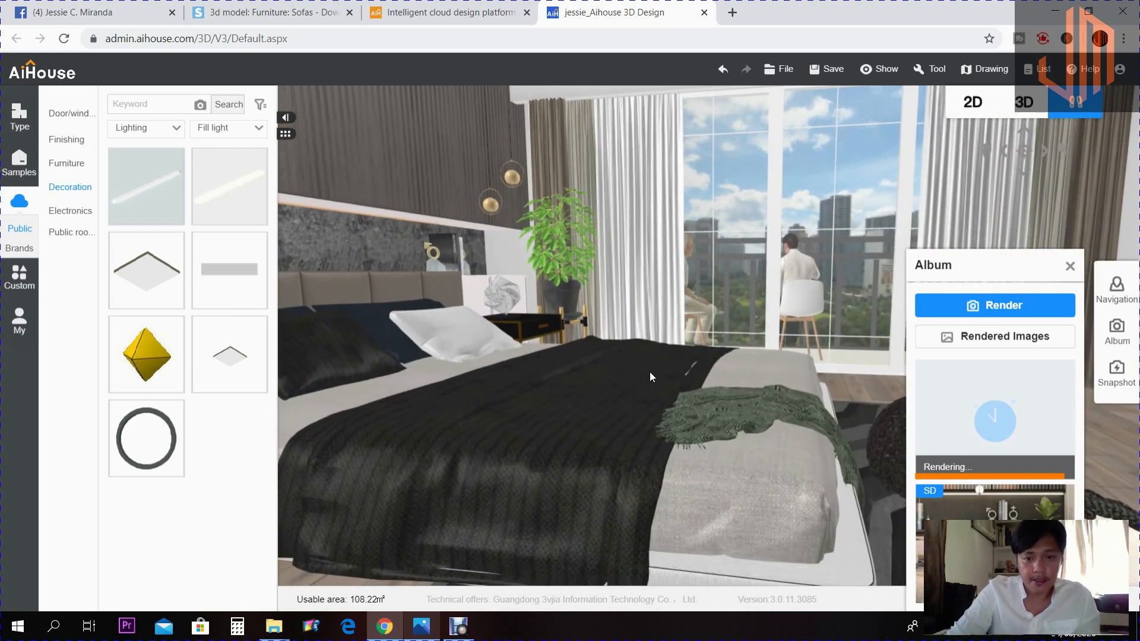
{"action": "scroll", "coordinate": [707, 461], "scroll_direction": "down", "scroll_amount": 3}
{"action": "left_click_drag", "start_coordinate": [707, 461], "coordinate": [737, 401]}
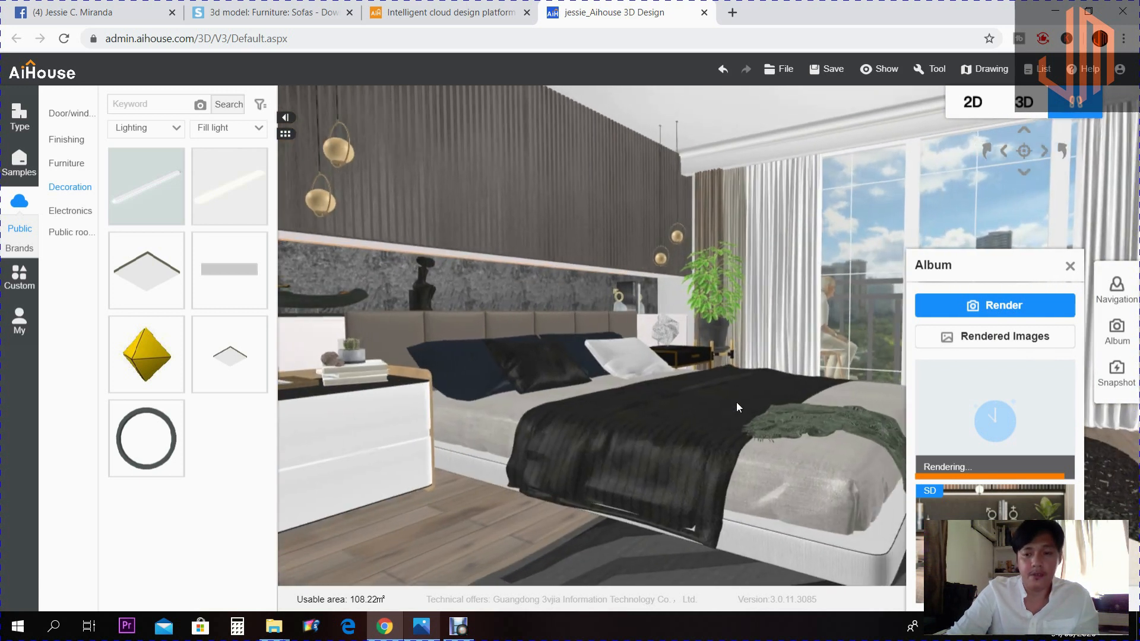
{"action": "left_click", "coordinate": [737, 401]}
Switch the render composition to 4:3 landscape, reframe the camera and save a snapshot.
{"action": "left_click", "coordinate": [1029, 309]}
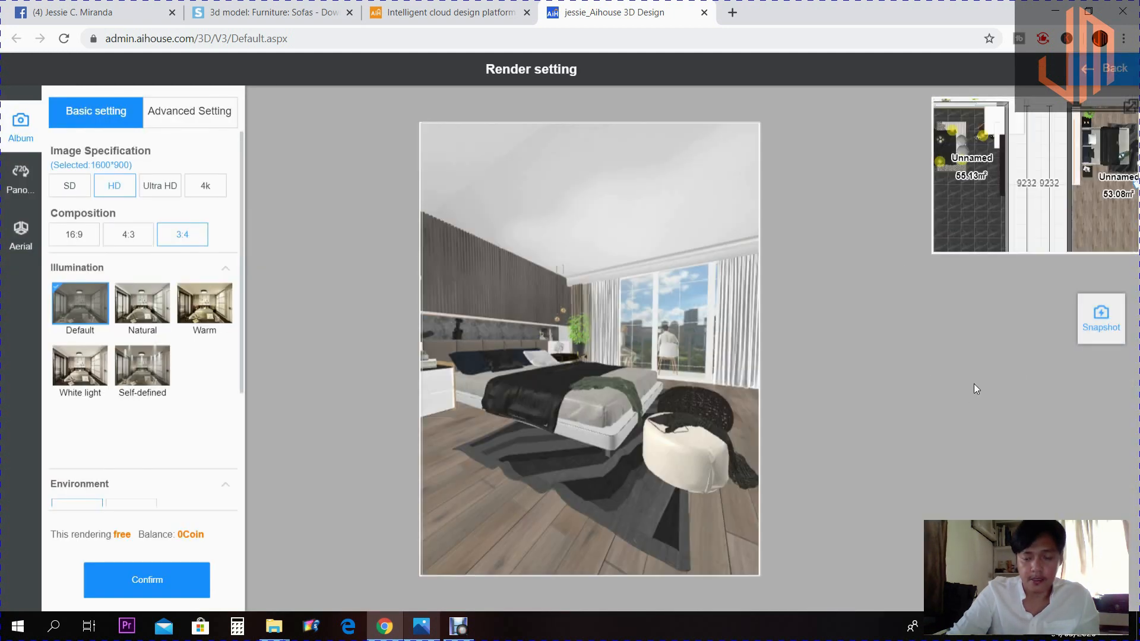
{"action": "left_click", "coordinate": [1028, 523]}
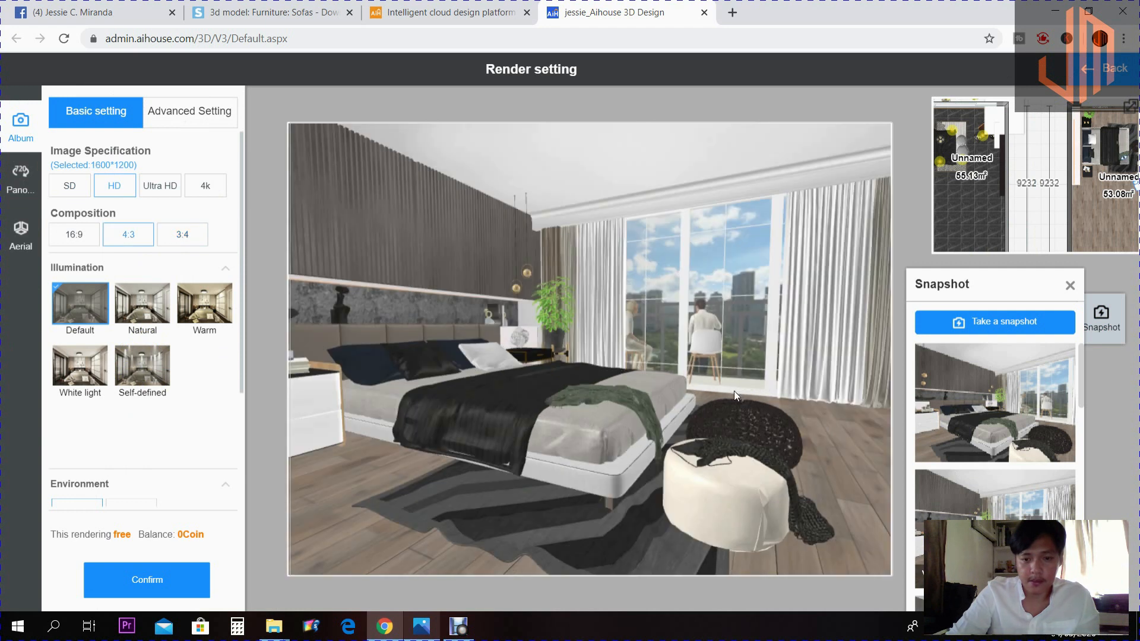
{"action": "left_click_drag", "start_coordinate": [770, 371], "coordinate": [736, 344]}
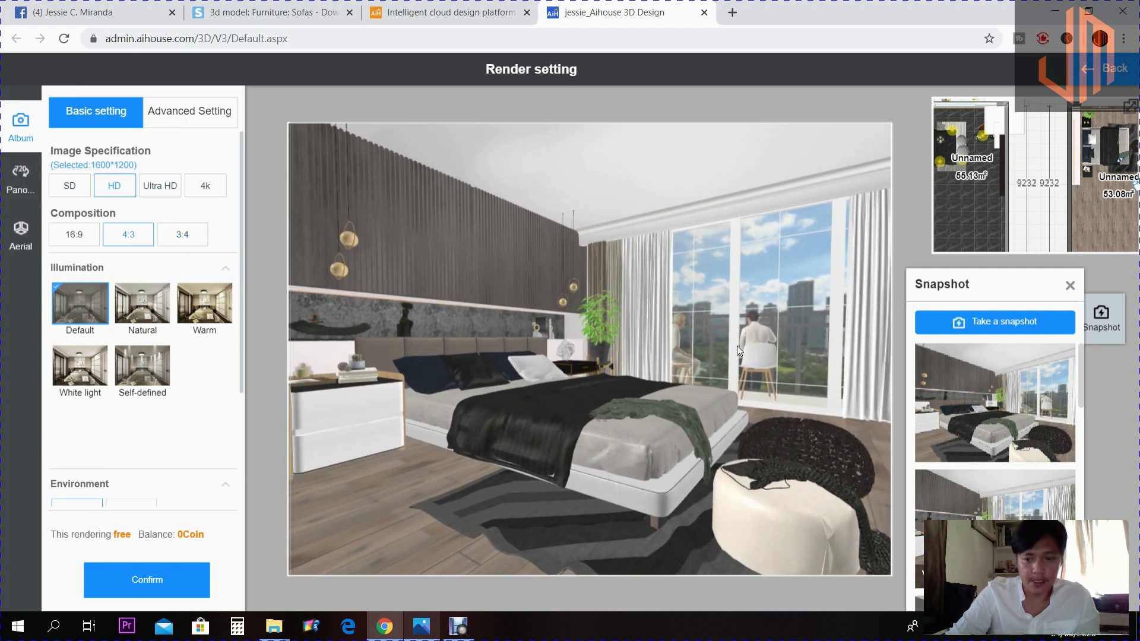
{"action": "left_click", "coordinate": [1004, 321]}
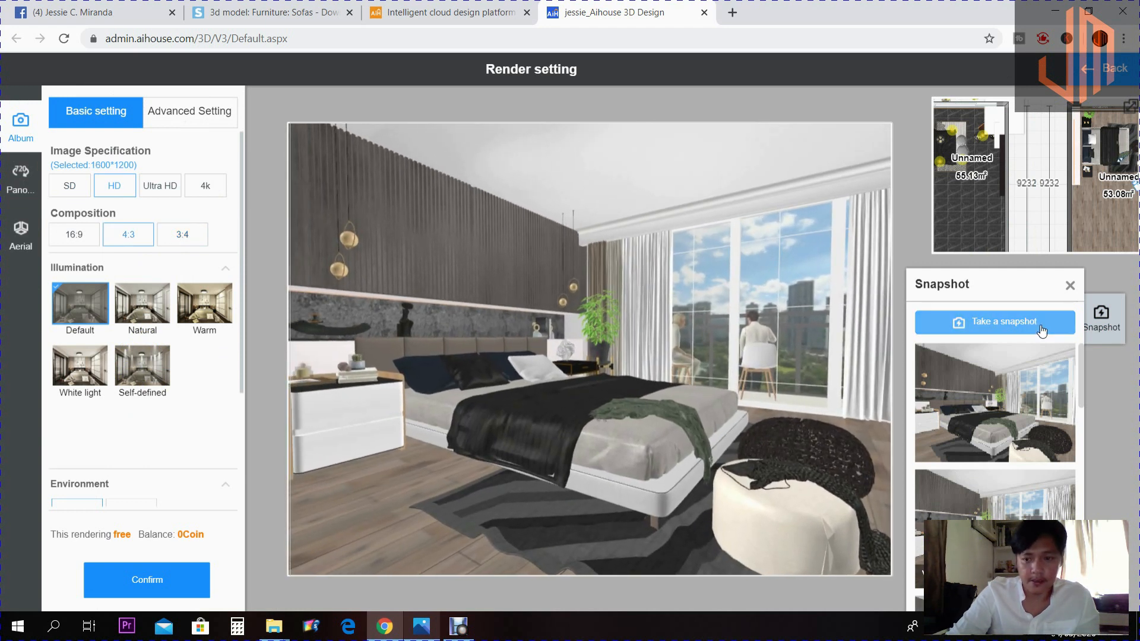
Return to the 3D editor and check the HD render in the album.
{"action": "left_click", "coordinate": [1073, 284]}
{"action": "left_click", "coordinate": [1108, 68]}
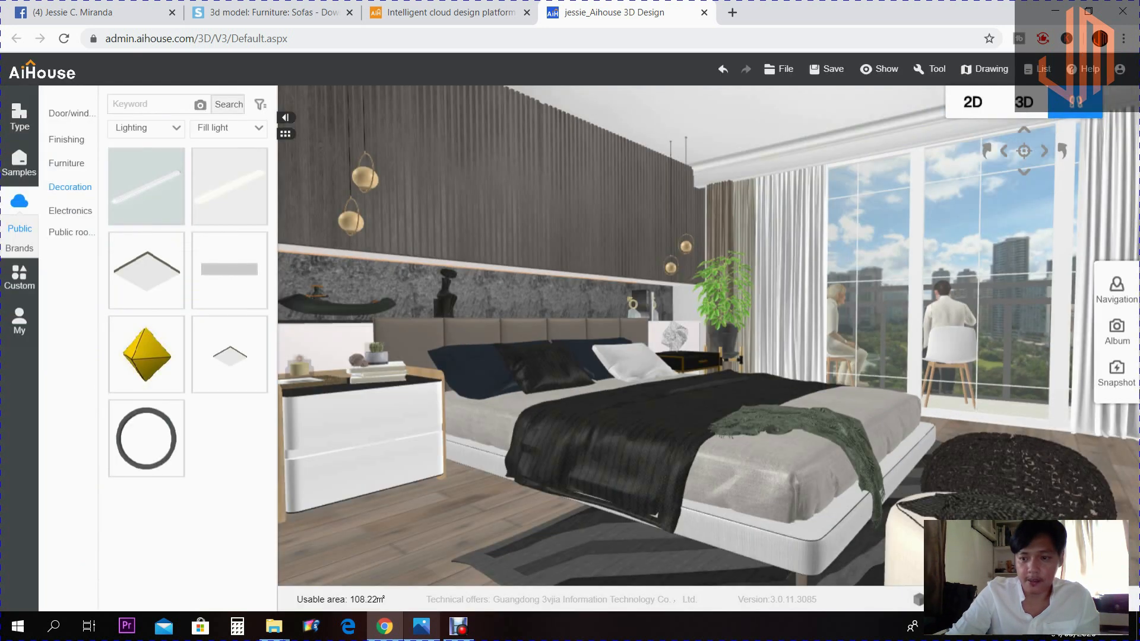
{"action": "left_click", "coordinate": [1118, 333]}
{"action": "mouse_move", "coordinate": [1021, 416]}
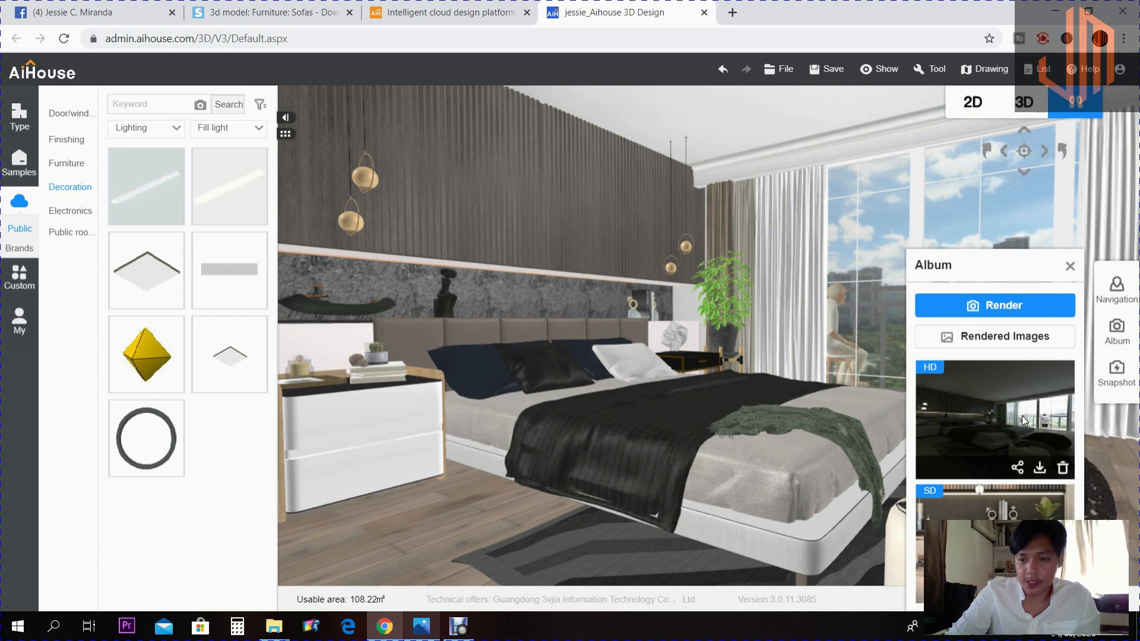
{"action": "left_click", "coordinate": [991, 420]}
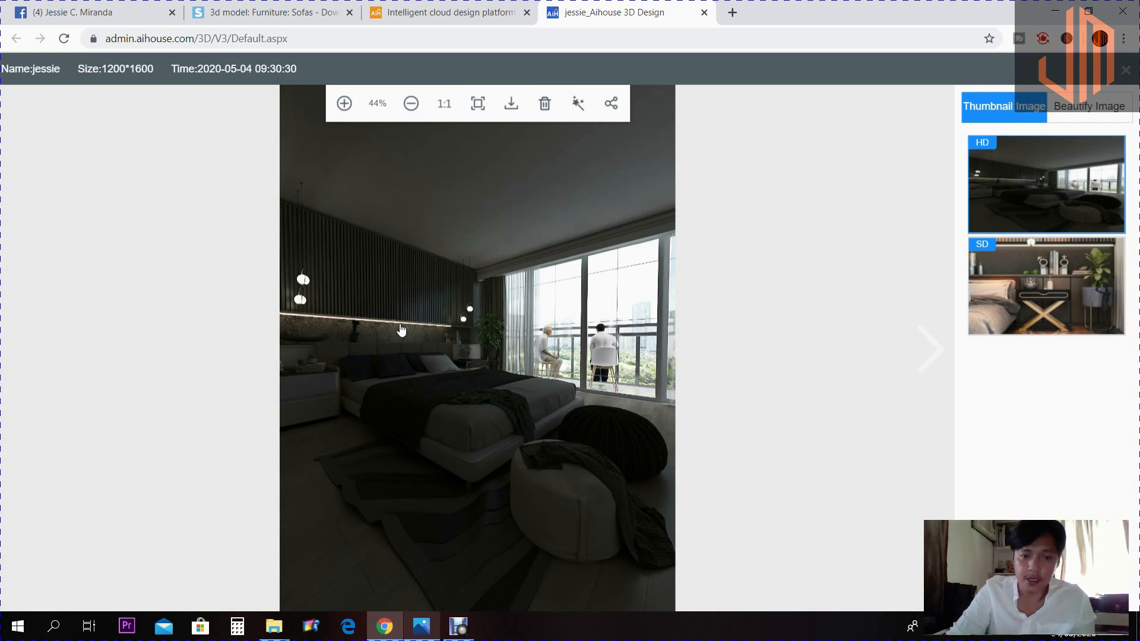
{"action": "left_click", "coordinate": [1127, 72]}
{"action": "mouse_move", "coordinate": [1018, 409]}
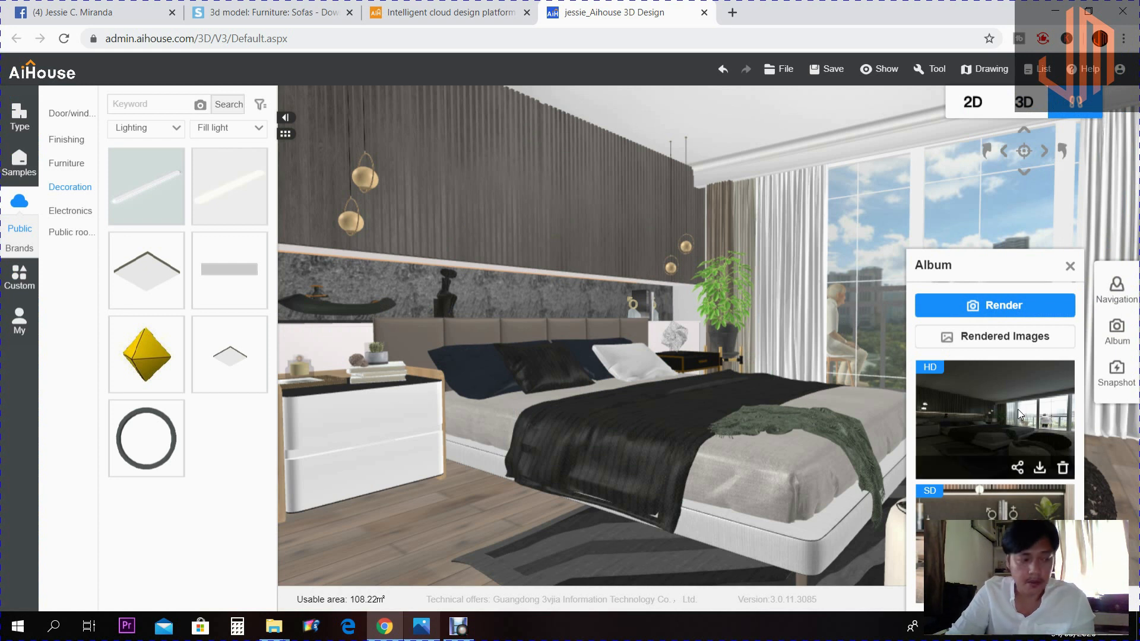
{"action": "left_click", "coordinate": [1018, 409]}
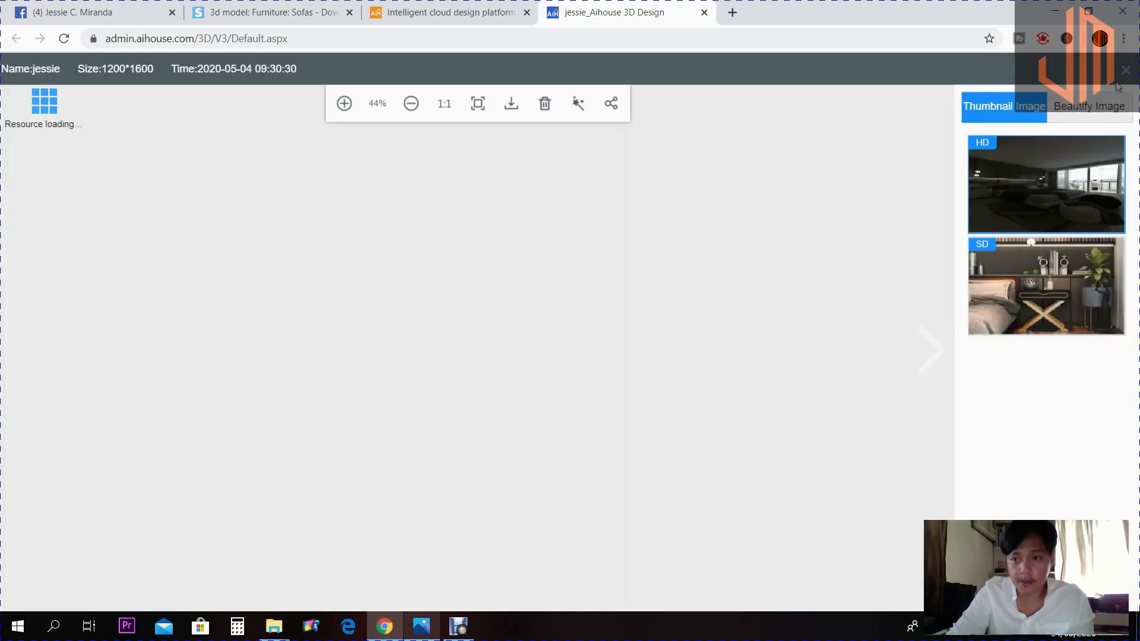
{"action": "left_click", "coordinate": [1126, 125]}
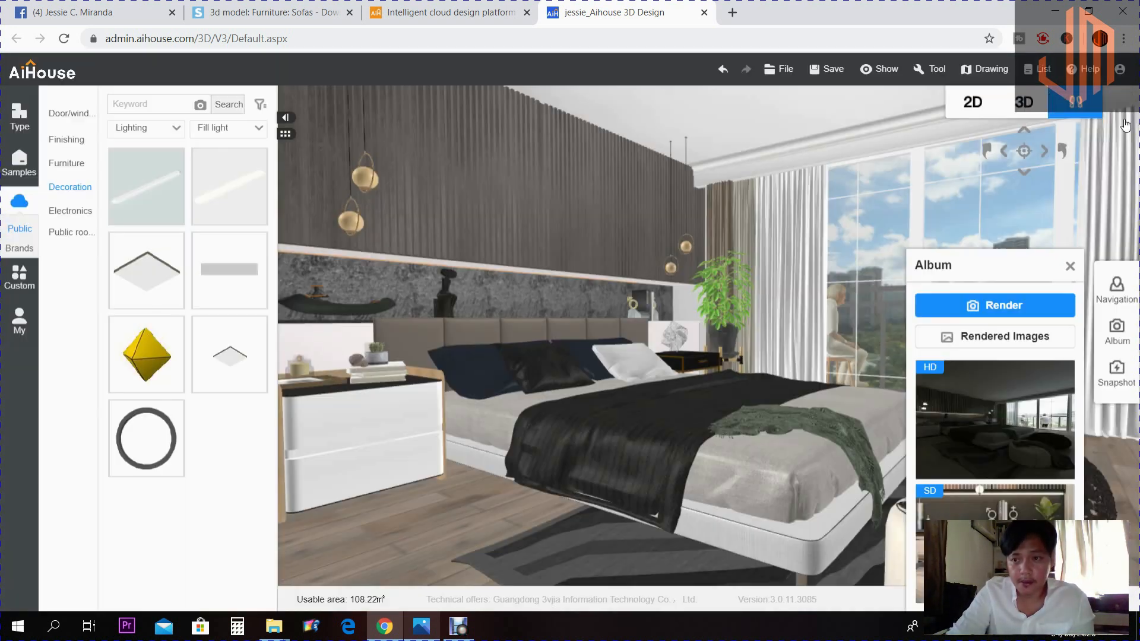
Render the bedroom at portrait 3:4 composition, warm illumination and SD size.
{"action": "left_click", "coordinate": [1003, 305]}
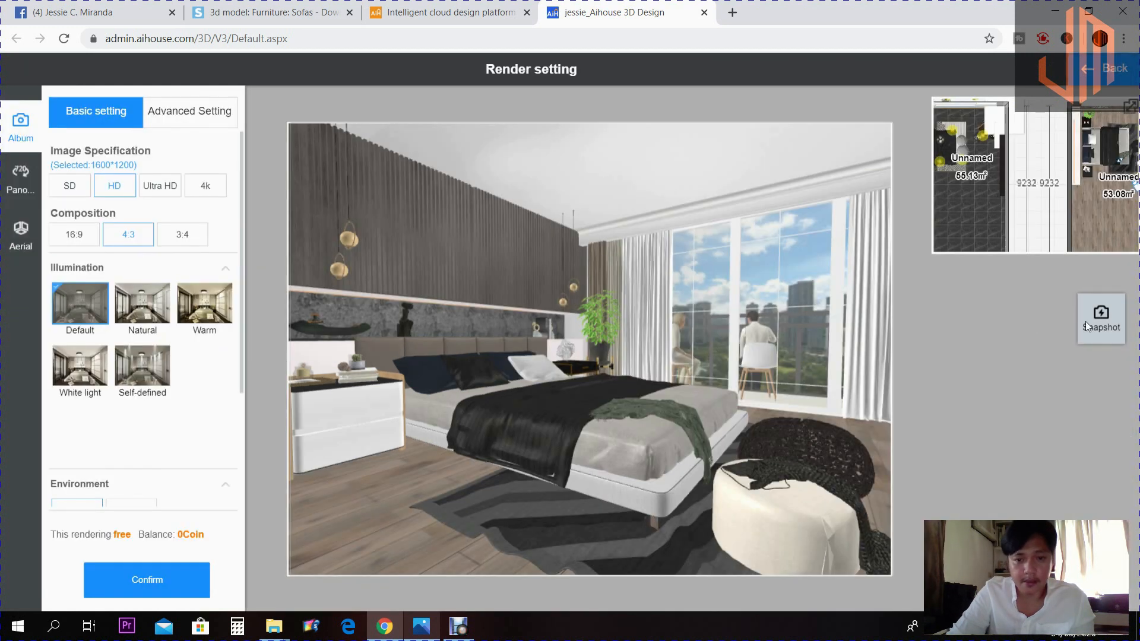
{"action": "left_click", "coordinate": [1101, 318]}
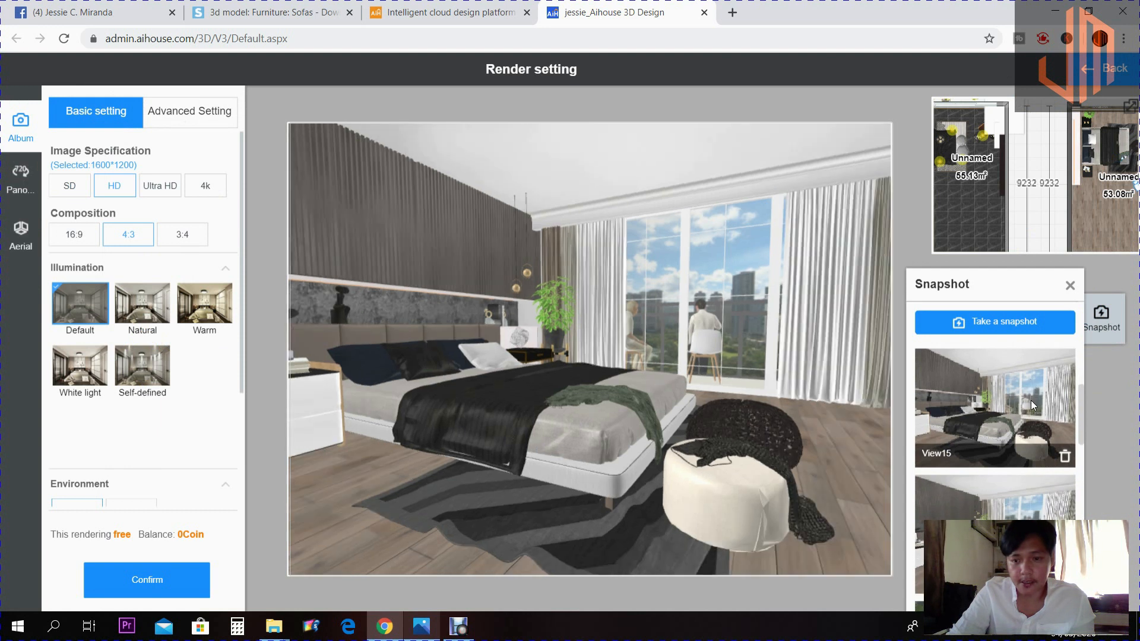
{"action": "scroll", "coordinate": [1033, 401], "scroll_direction": "up", "scroll_amount": 3}
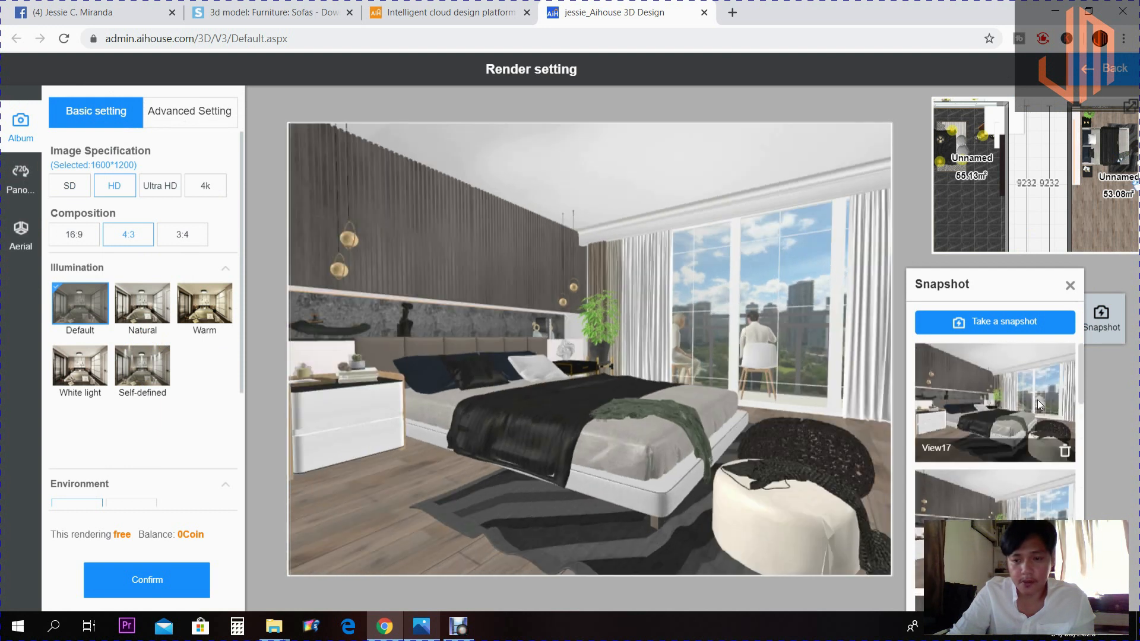
{"action": "left_click", "coordinate": [193, 236]}
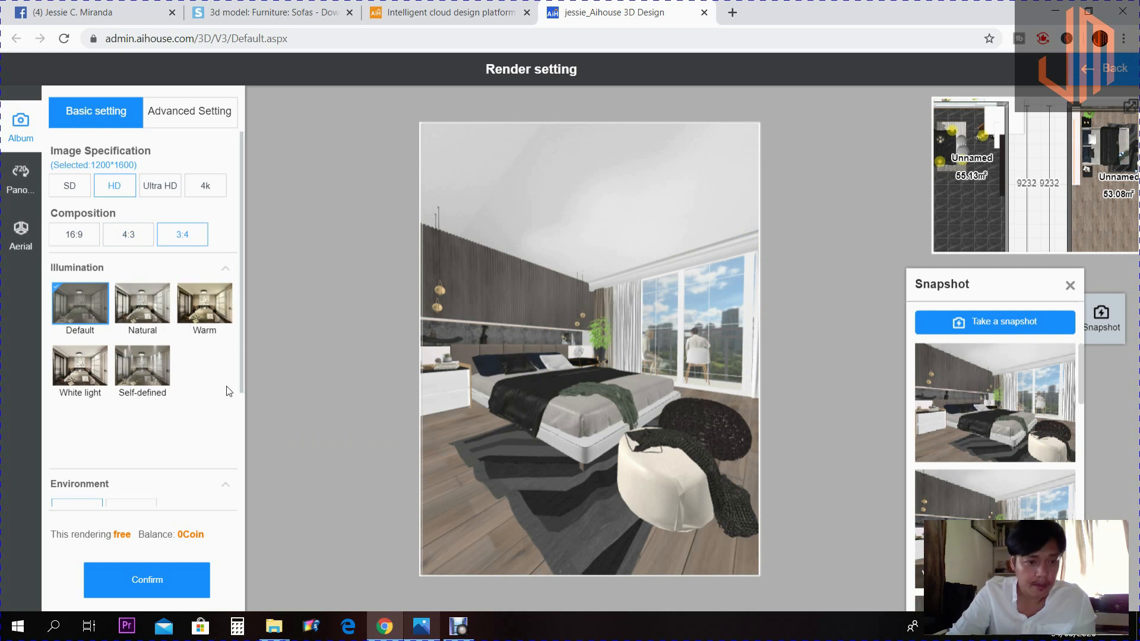
{"action": "left_click", "coordinate": [193, 308]}
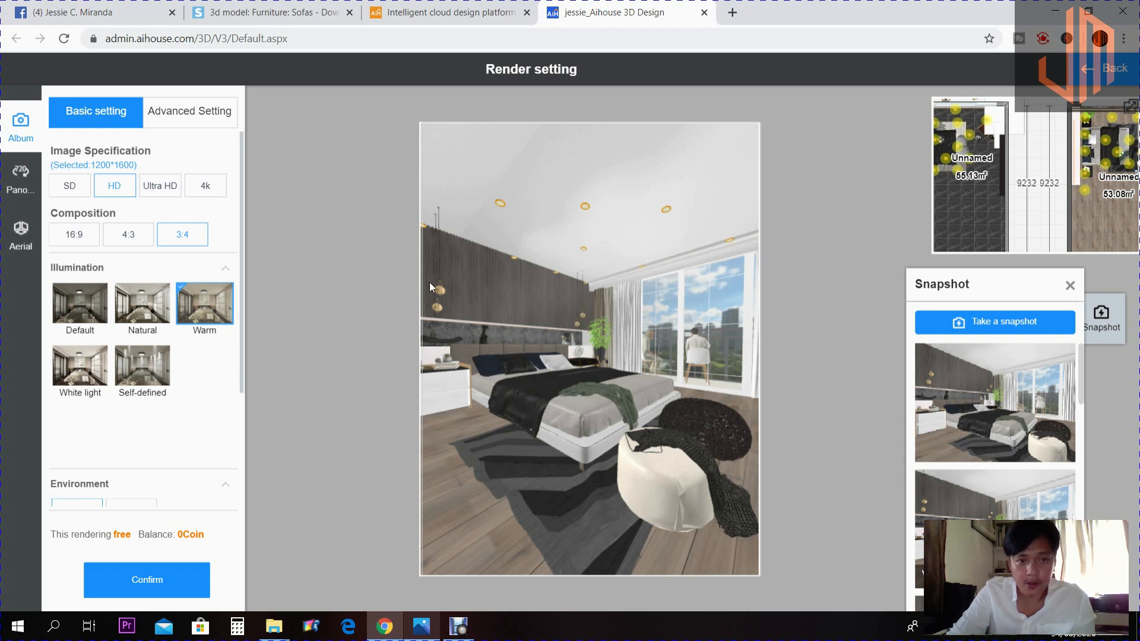
{"action": "left_click", "coordinate": [59, 187]}
{"action": "left_click", "coordinate": [153, 585]}
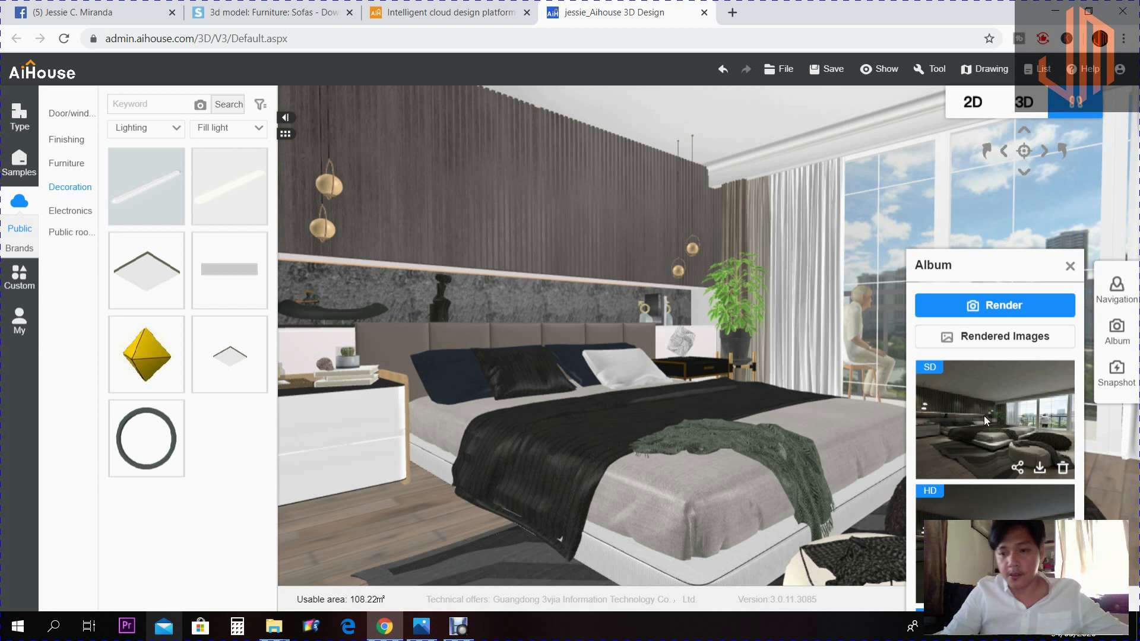
Compare the new SD render against the HD render at full size.
{"action": "left_click", "coordinate": [984, 416]}
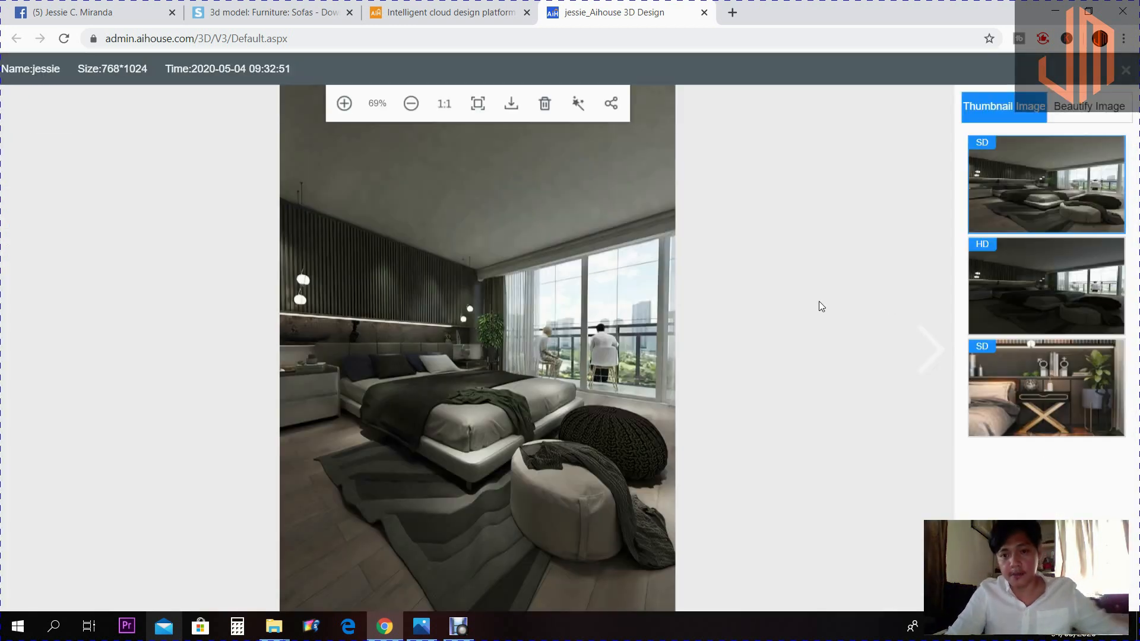
{"action": "left_click", "coordinate": [1093, 281]}
{"action": "left_click", "coordinate": [1080, 204]}
{"action": "left_click", "coordinate": [1089, 318]}
{"action": "left_click", "coordinate": [1082, 184]}
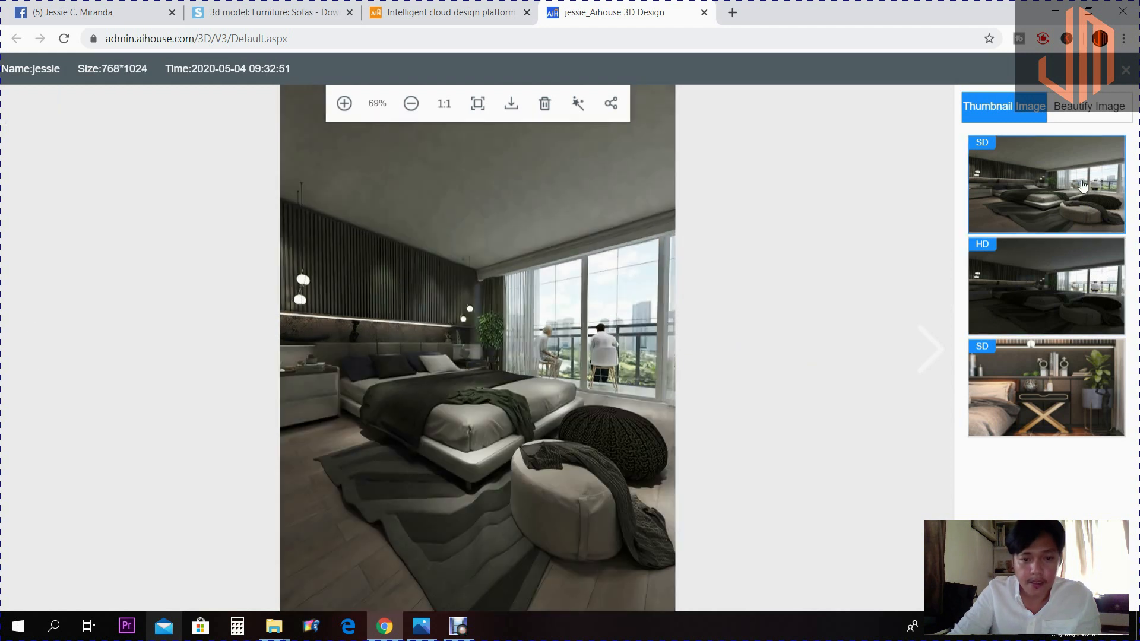
{"action": "left_click", "coordinate": [1028, 302]}
{"action": "left_click", "coordinate": [1059, 197]}
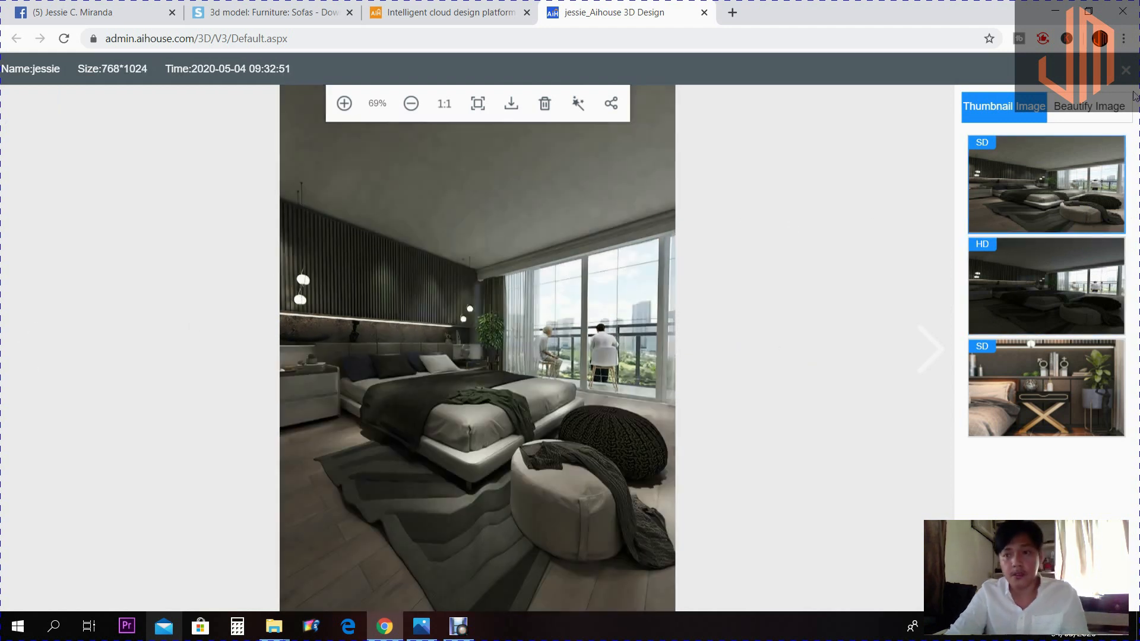
Close the image viewer and turn the camera toward the window.
{"action": "left_click", "coordinate": [1126, 70]}
{"action": "left_click_drag", "start_coordinate": [531, 490], "coordinate": [637, 494]}
{"action": "mouse_move", "coordinate": [1025, 422]}
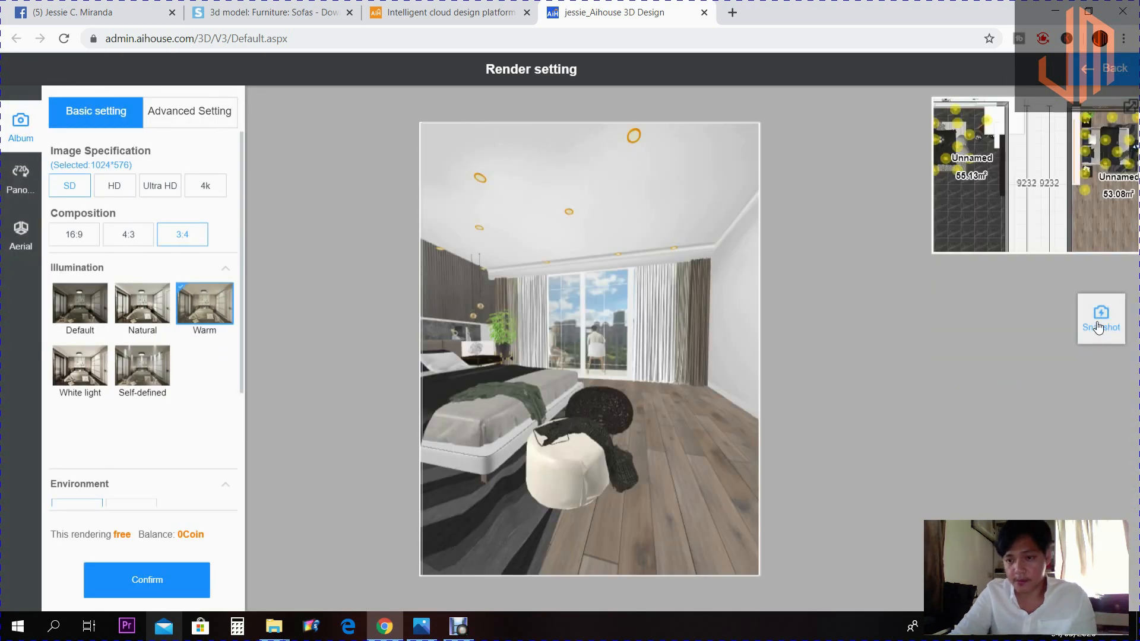
Render the View17 camera with white light illumination, then move the album panel higher.
{"action": "left_click", "coordinate": [1101, 319]}
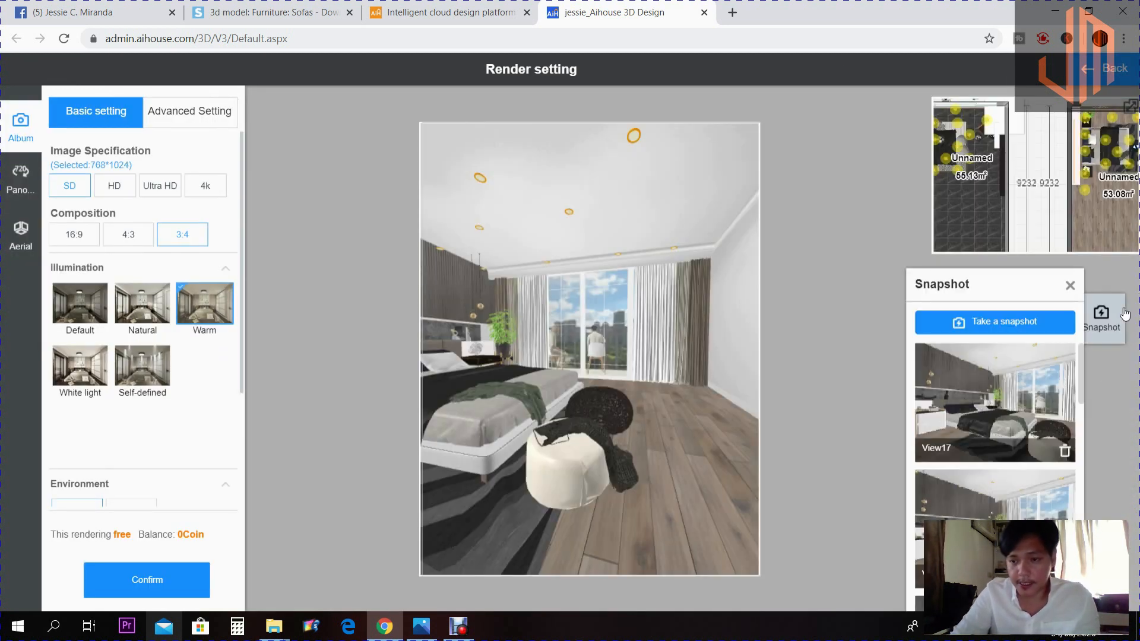
{"action": "left_click", "coordinate": [1042, 393]}
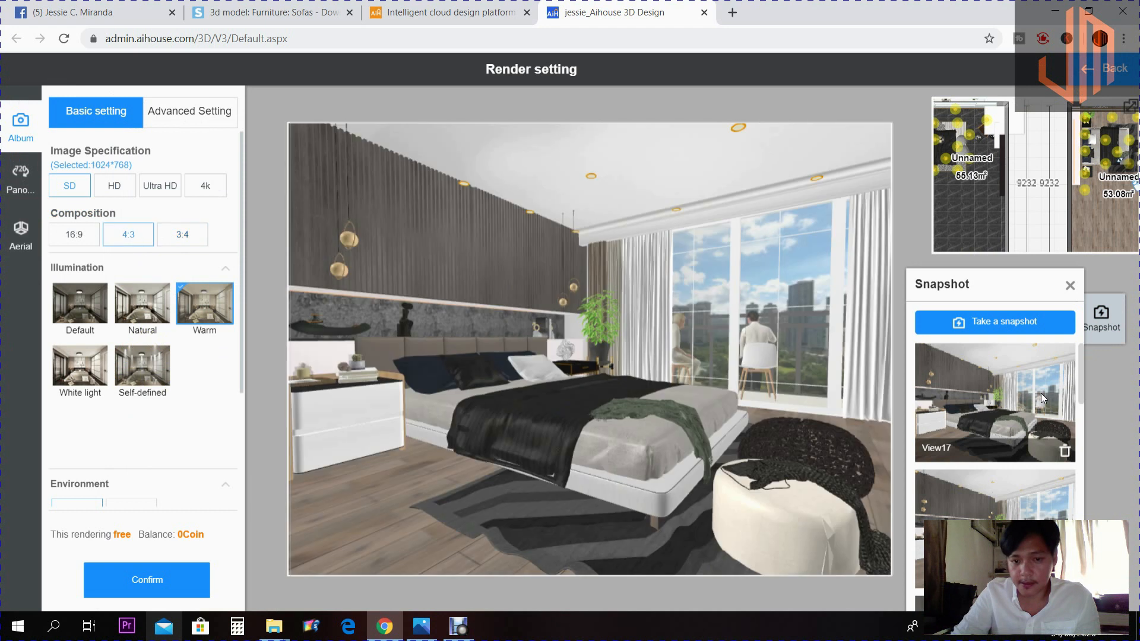
{"action": "left_click", "coordinate": [84, 371]}
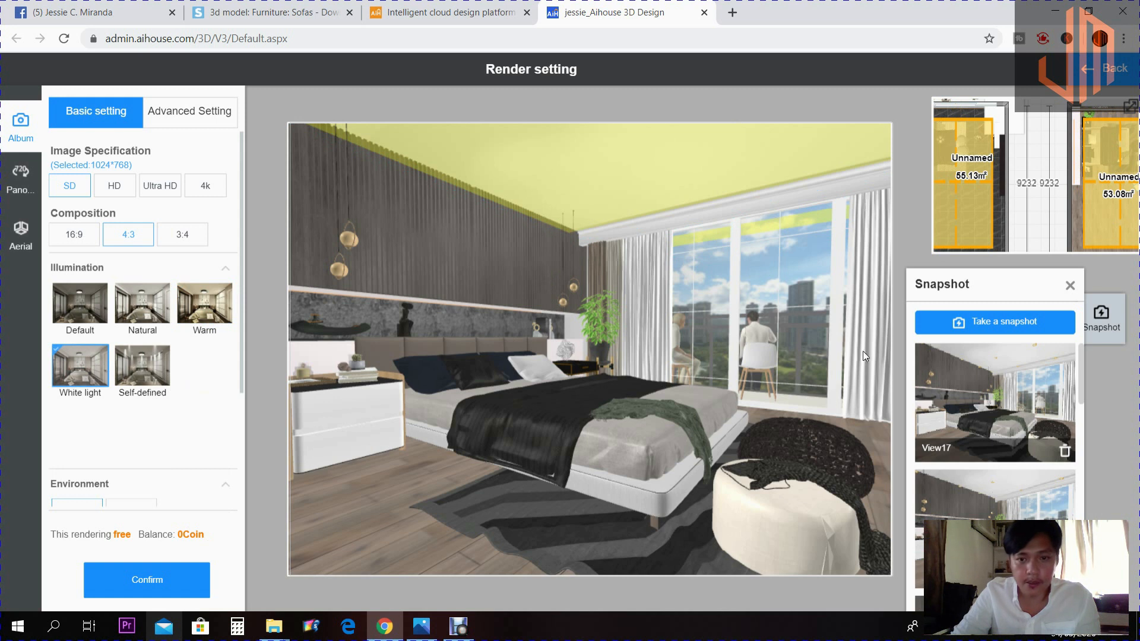
{"action": "left_click", "coordinate": [147, 580]}
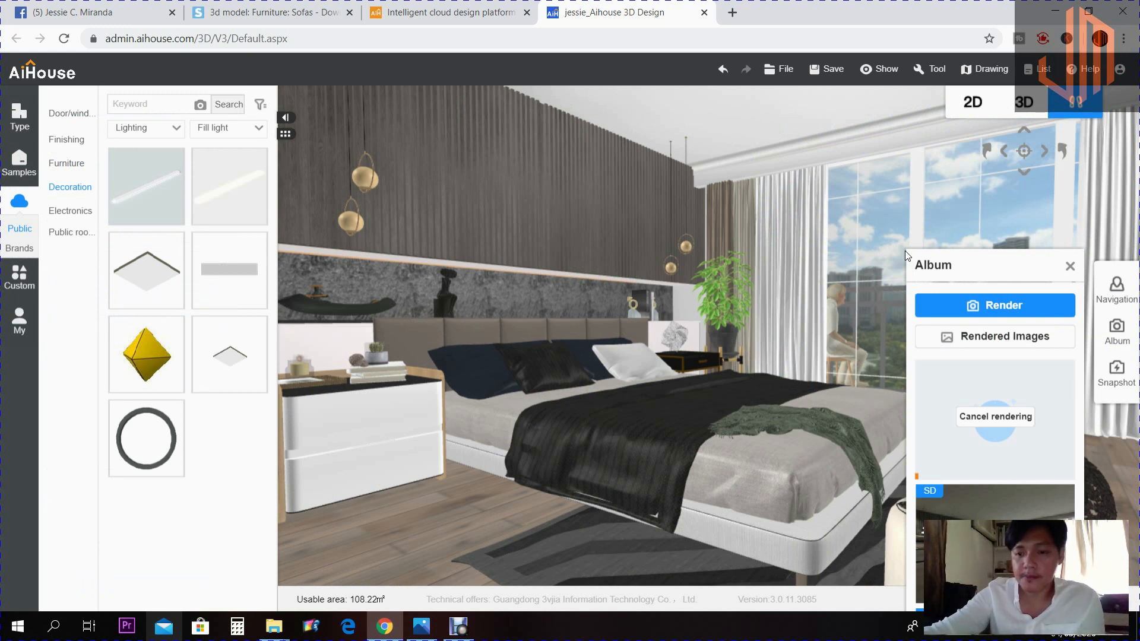
{"action": "left_click_drag", "start_coordinate": [1014, 285], "coordinate": [1019, 89]}
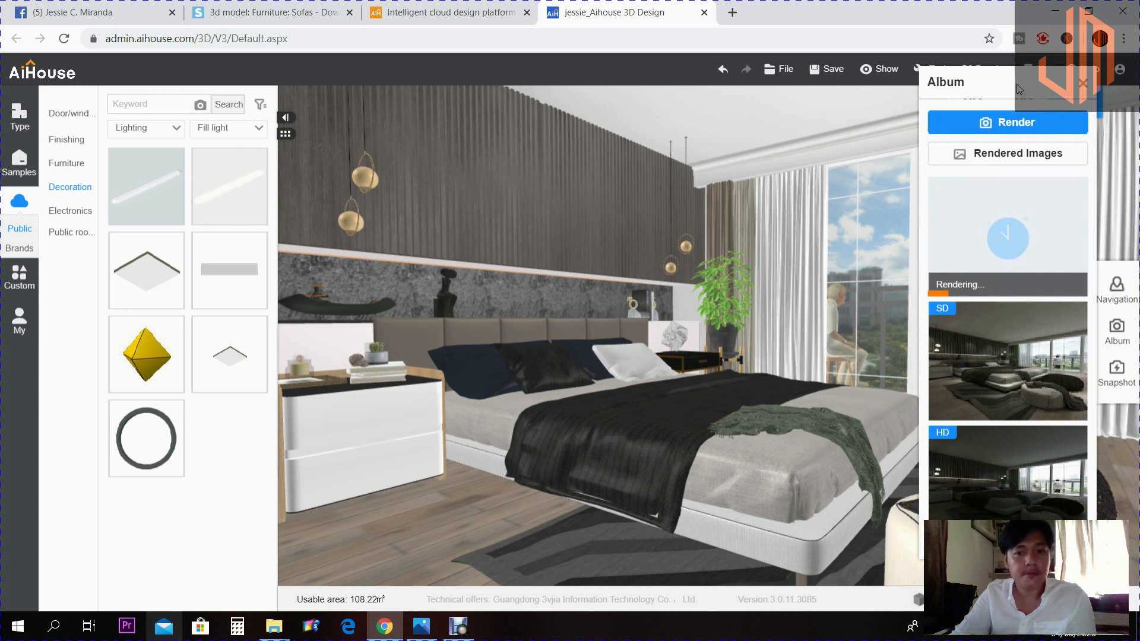
Toggle between the portrait SD and HD renders full size, then close the viewer.
{"action": "left_click", "coordinate": [979, 380]}
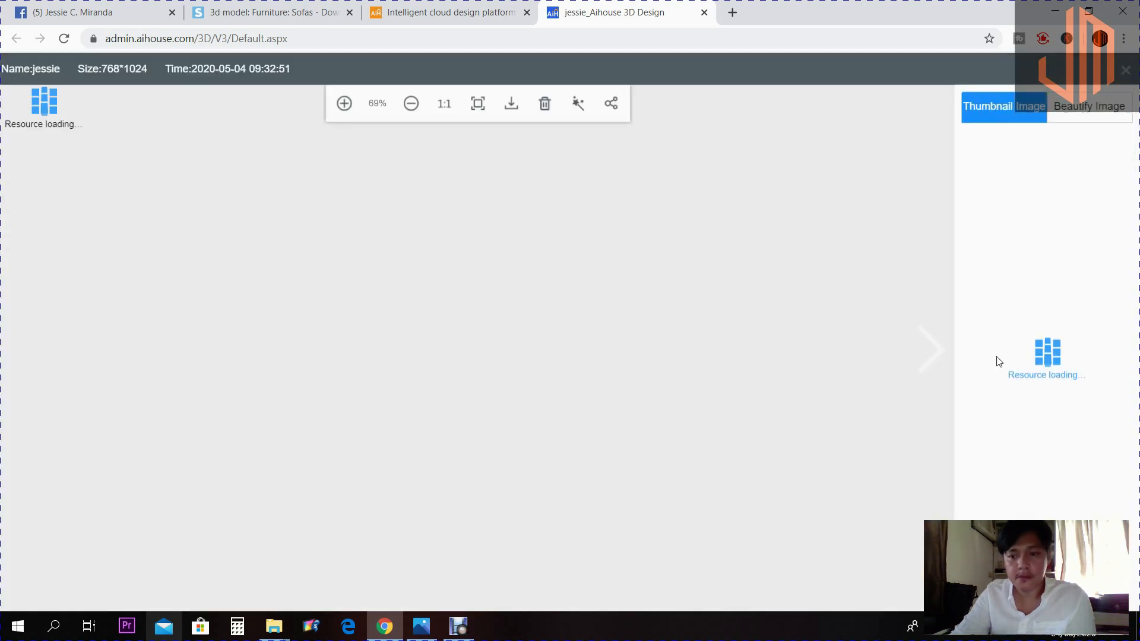
{"action": "left_click", "coordinate": [1046, 390]}
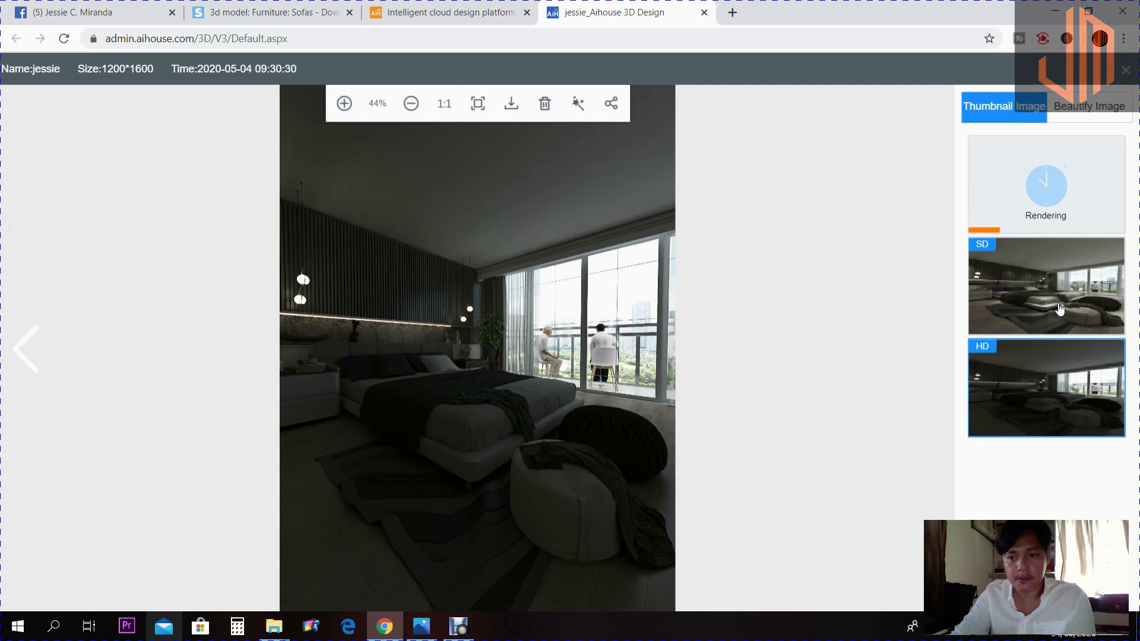
{"action": "left_click", "coordinate": [1063, 303]}
{"action": "left_click", "coordinate": [1054, 374]}
{"action": "left_click", "coordinate": [1065, 320]}
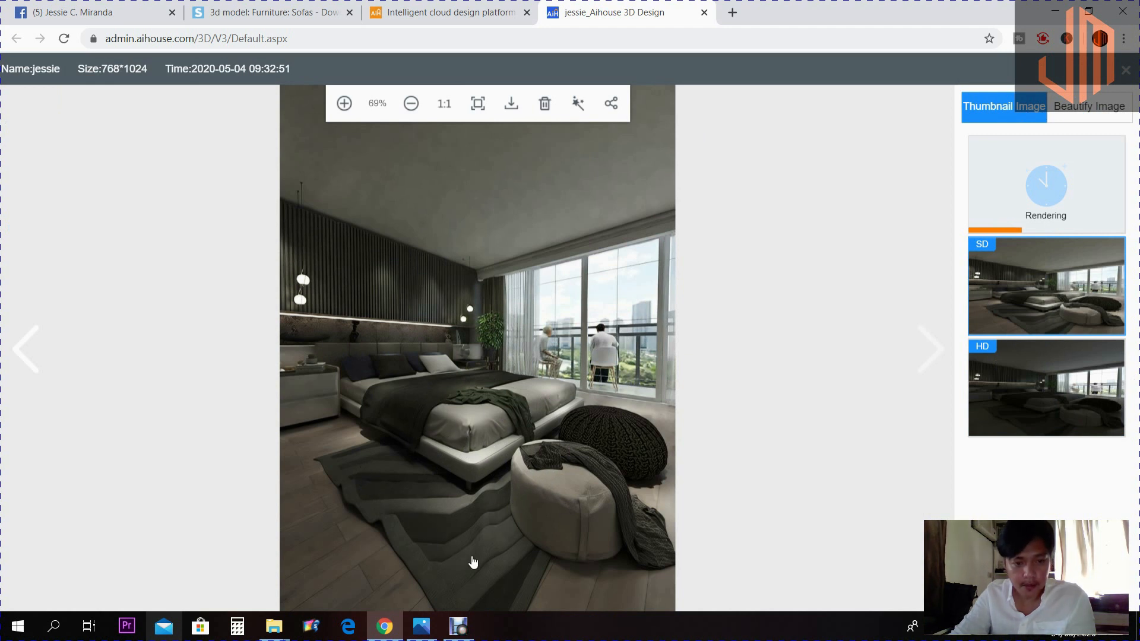
{"action": "left_click", "coordinate": [1050, 383]}
{"action": "left_click", "coordinate": [1060, 294]}
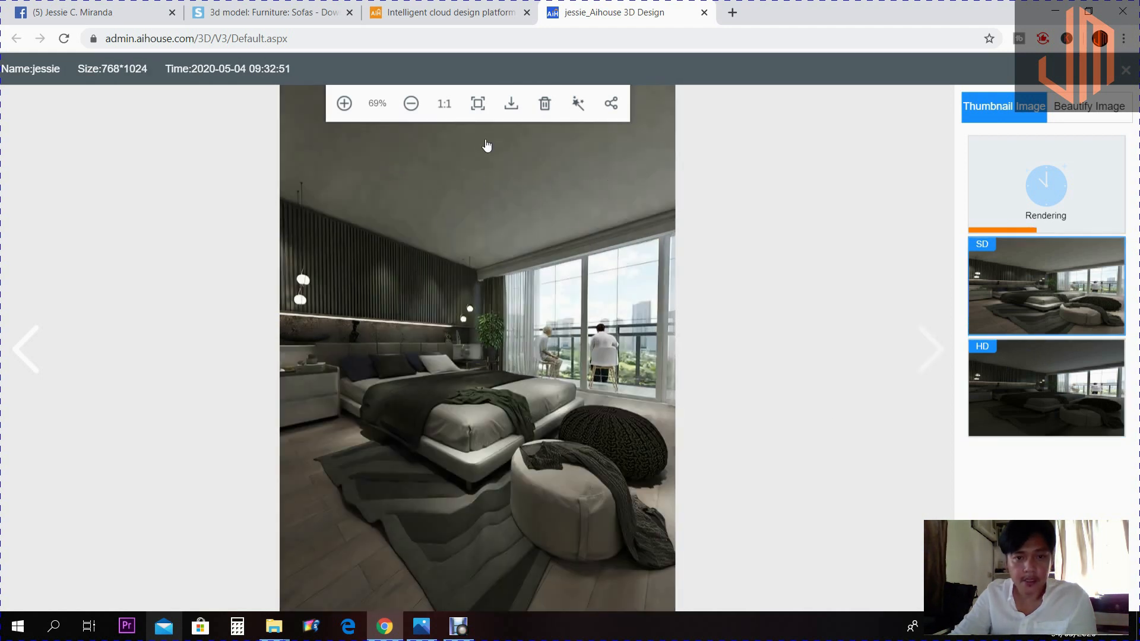
{"action": "left_click", "coordinate": [1128, 70]}
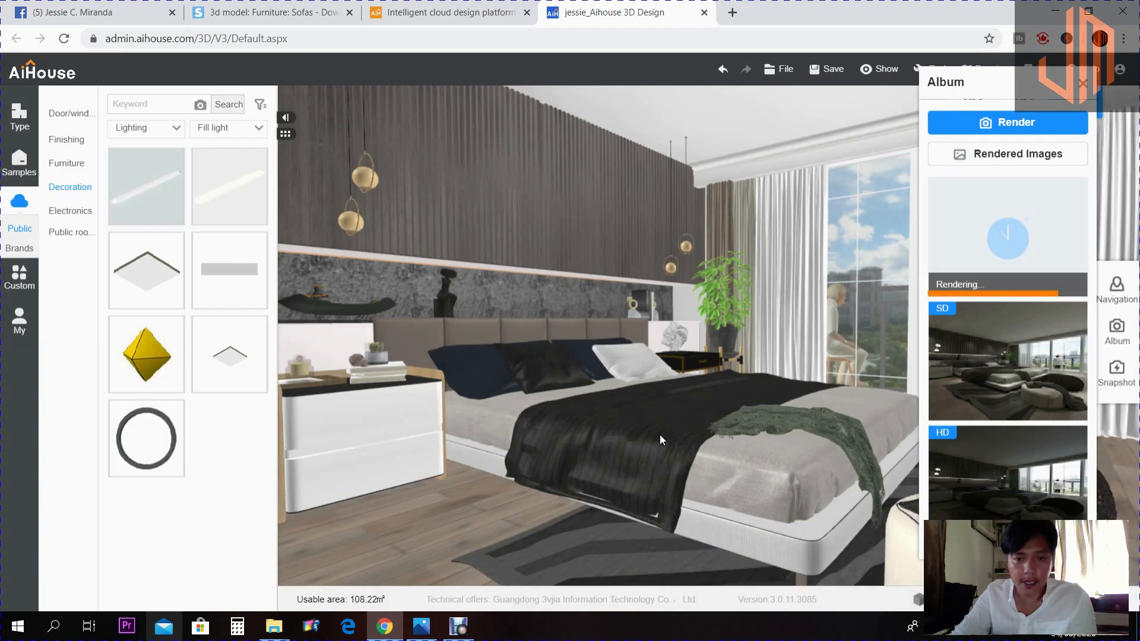
Find the spotlight models and place a double spotlight on the ceiling.
{"action": "mouse_move", "coordinate": [71, 144]}
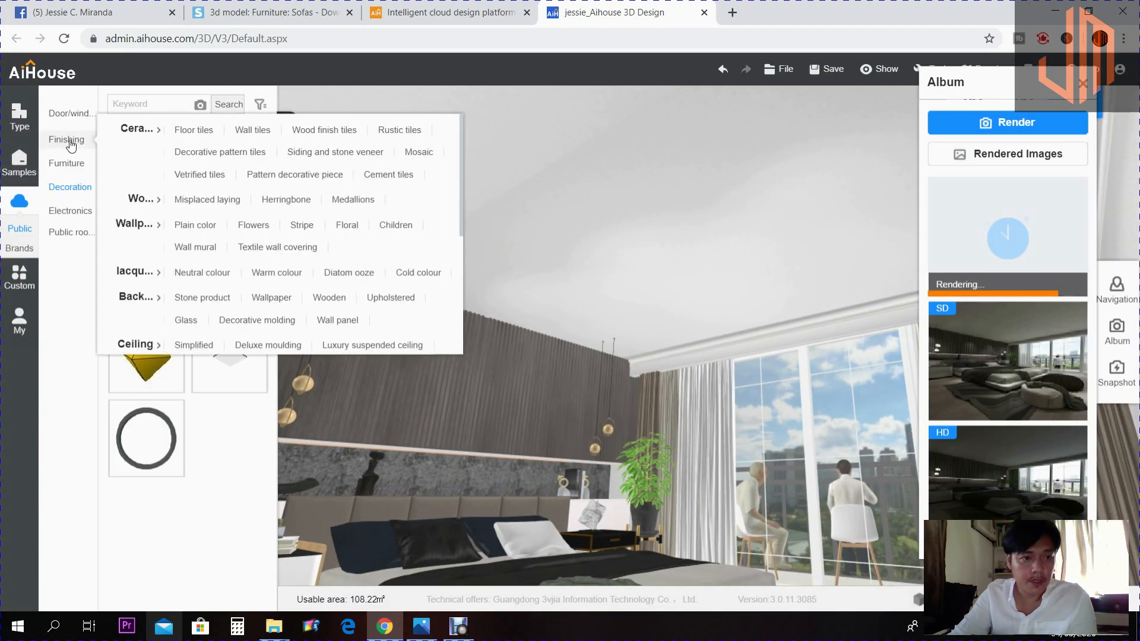
{"action": "mouse_move", "coordinate": [68, 189]}
{"action": "left_click", "coordinate": [132, 178]}
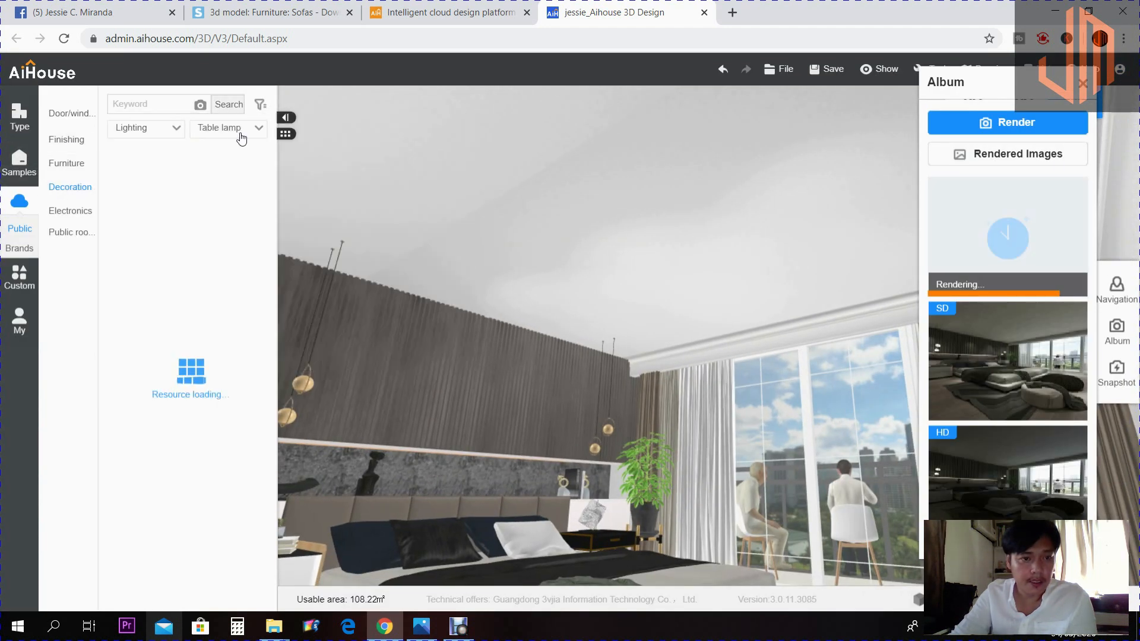
{"action": "left_click", "coordinate": [241, 133]}
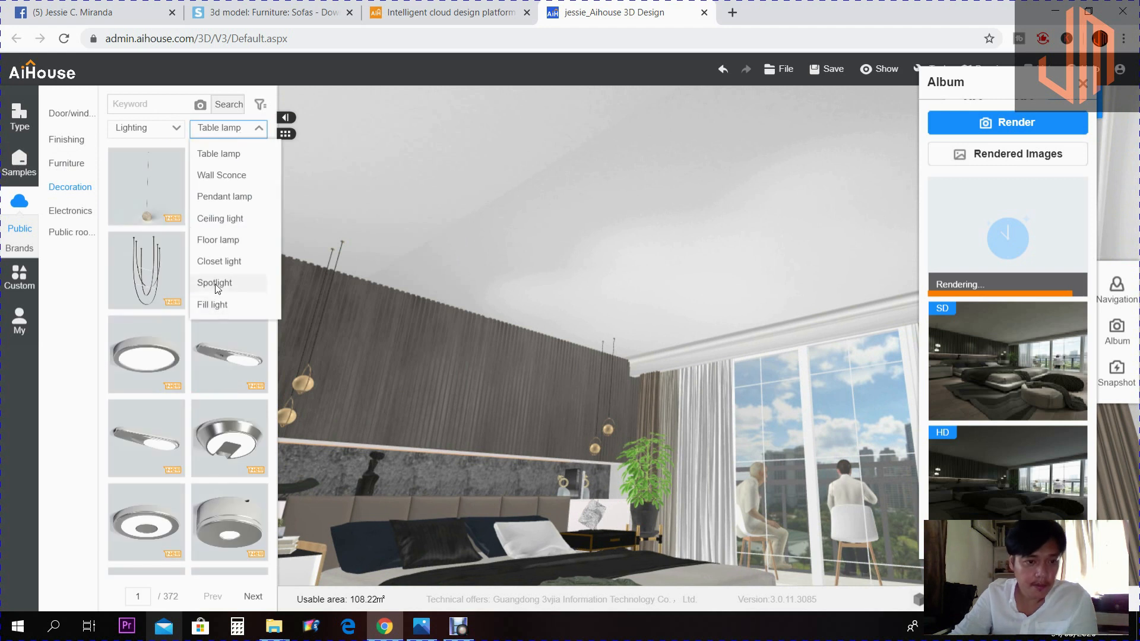
{"action": "left_click", "coordinate": [220, 219]}
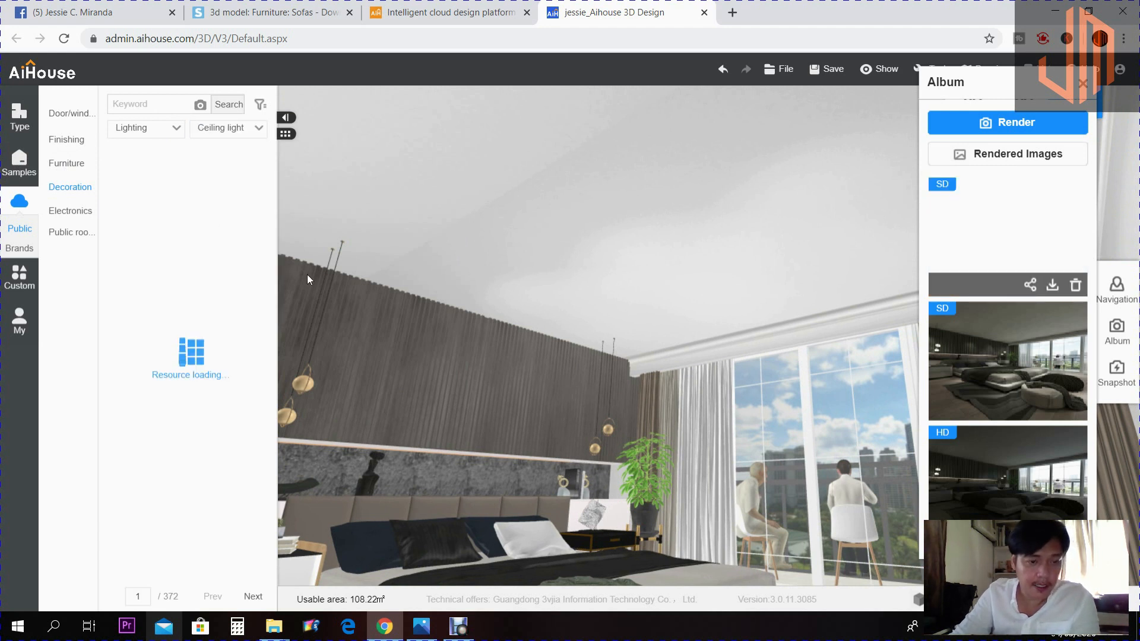
{"action": "scroll", "coordinate": [193, 343], "scroll_direction": "down", "scroll_amount": 5}
{"action": "left_click", "coordinate": [251, 129]}
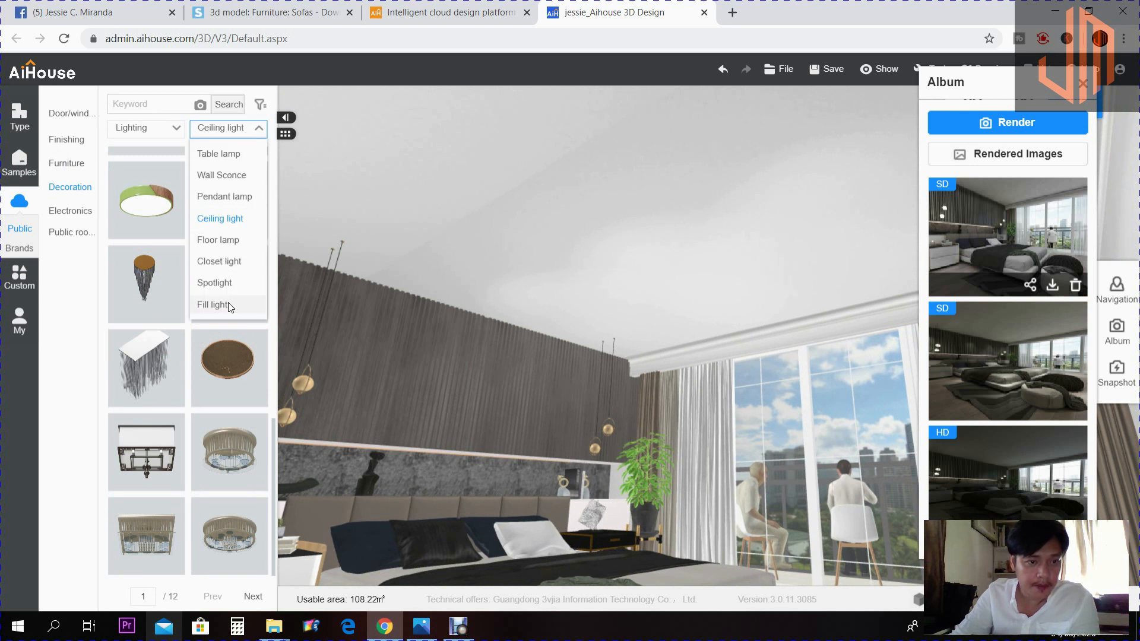
{"action": "left_click", "coordinate": [215, 284]}
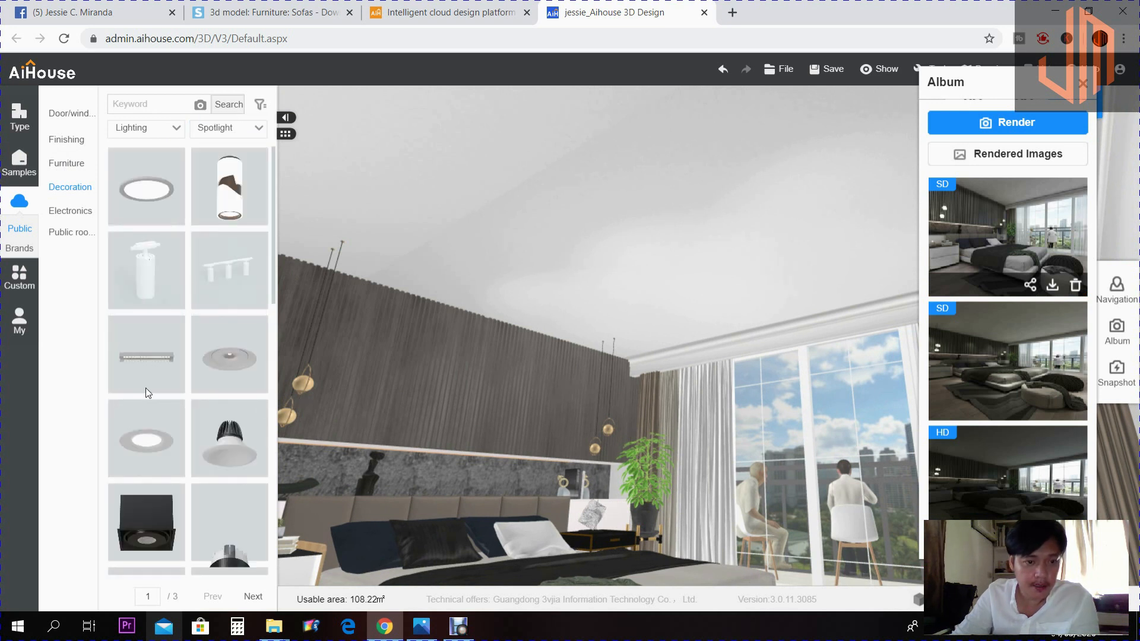
{"action": "scroll", "coordinate": [196, 392], "scroll_direction": "down", "scroll_amount": 8}
{"action": "left_click", "coordinate": [230, 230]}
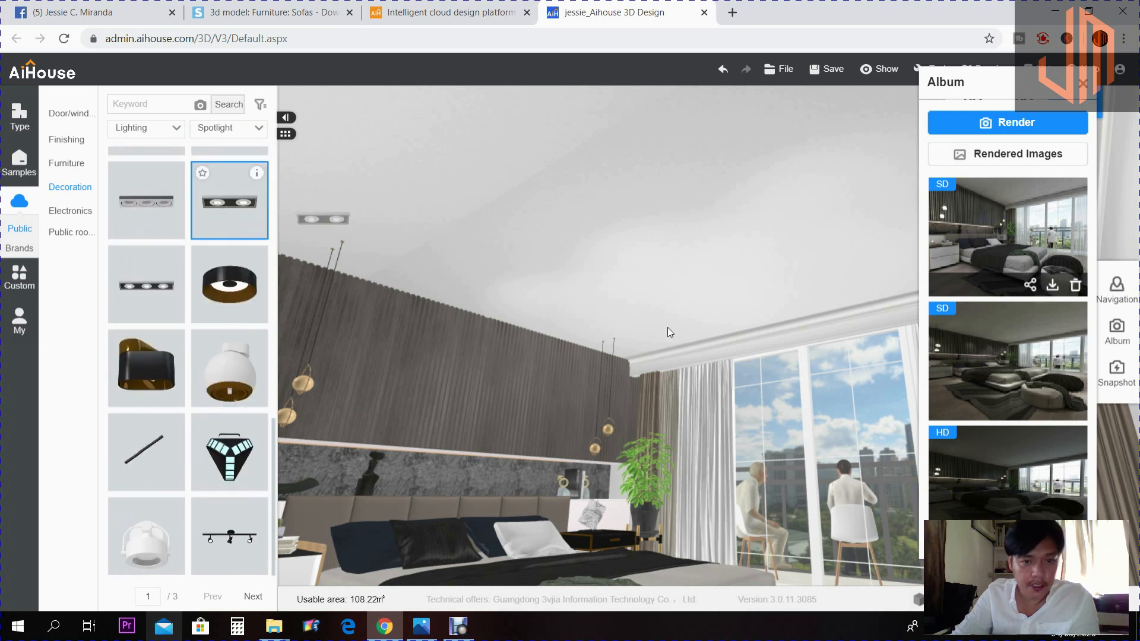
{"action": "left_click", "coordinate": [619, 303]}
Duplicate the double spotlight twice and spread the copies along the ceiling.
{"action": "right_click_drag", "start_coordinate": [669, 500], "coordinate": [738, 499]}
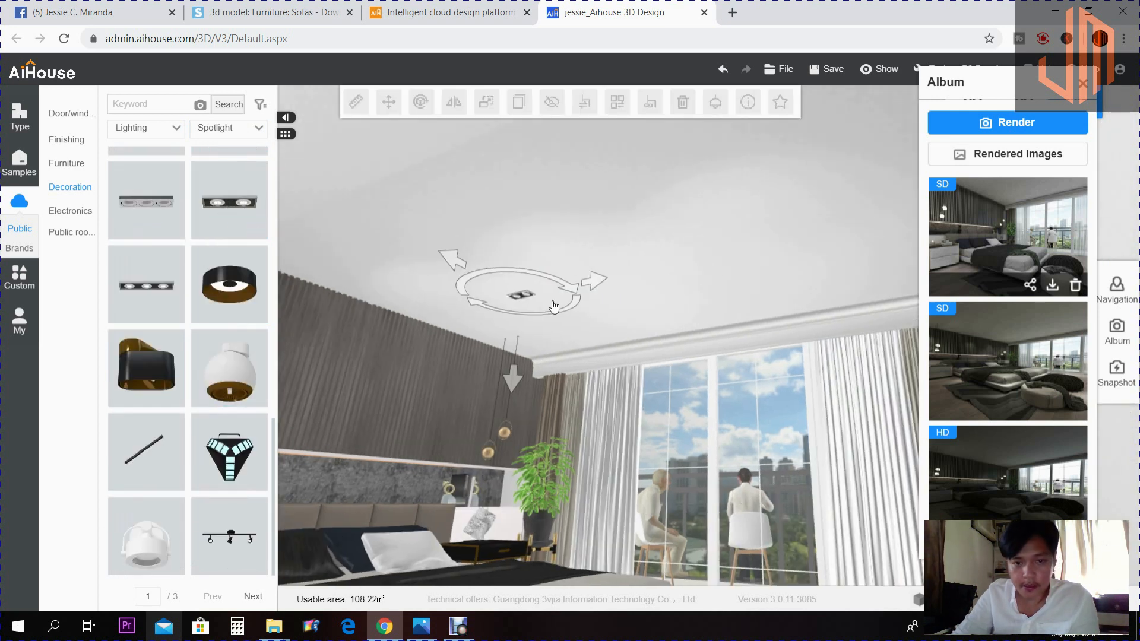
{"action": "left_click", "coordinate": [519, 102]}
{"action": "left_click_drag", "start_coordinate": [617, 279], "coordinate": [876, 227]}
{"action": "right_click_drag", "start_coordinate": [700, 507], "coordinate": [689, 466]}
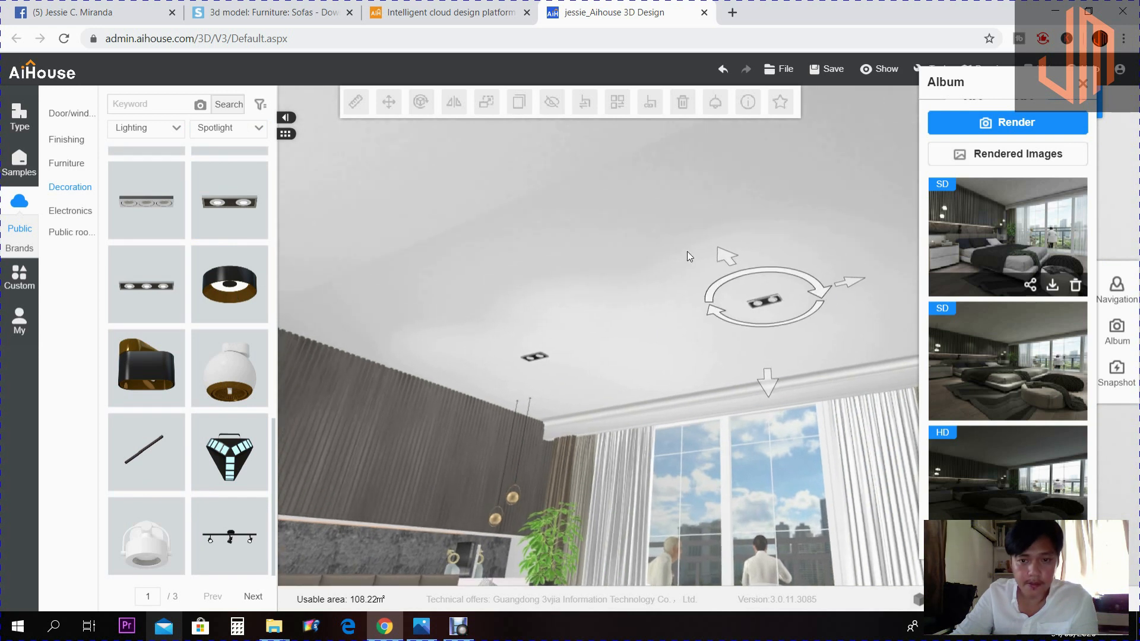
{"action": "left_click", "coordinate": [520, 106]}
{"action": "left_click_drag", "start_coordinate": [763, 254], "coordinate": [465, 181]}
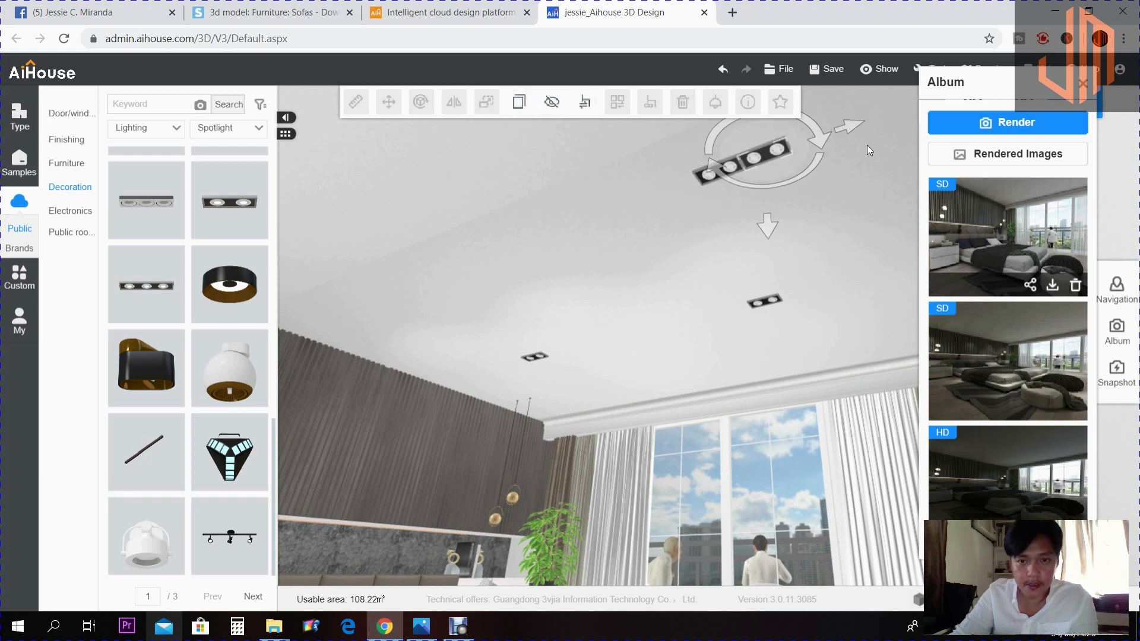
{"action": "left_click_drag", "start_coordinate": [837, 137], "coordinate": [491, 305]}
{"action": "right_click_drag", "start_coordinate": [492, 309], "coordinate": [446, 359]}
Drop a round black lamp on the ceiling, shift it left, then view the SD renders full size.
{"action": "left_click_drag", "start_coordinate": [259, 299], "coordinate": [609, 211]}
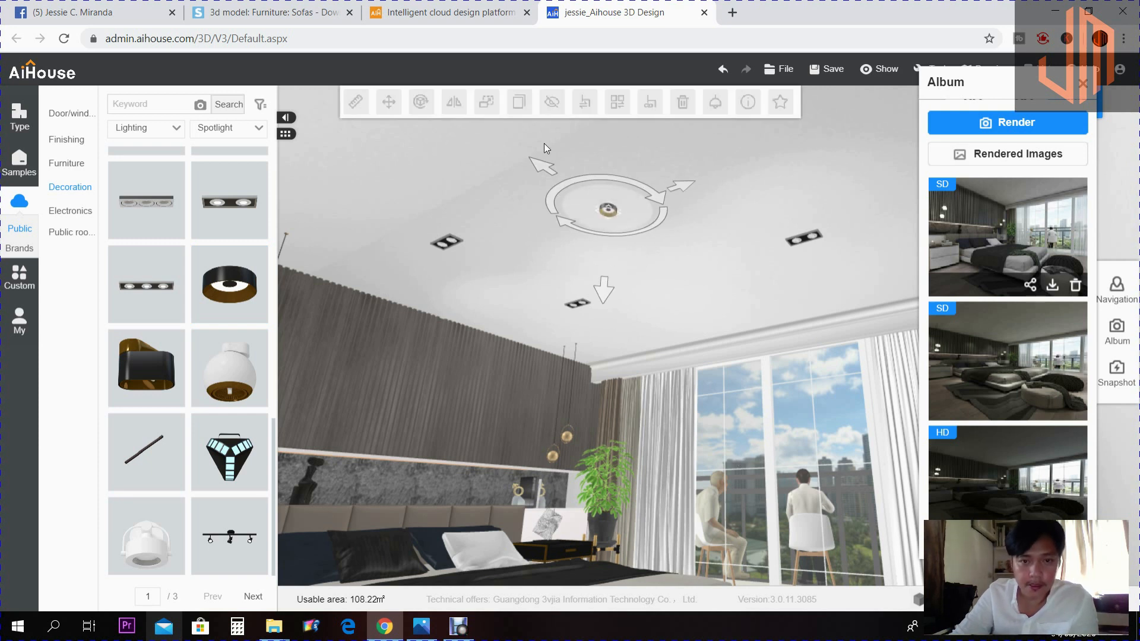
{"action": "left_click", "coordinate": [487, 105]}
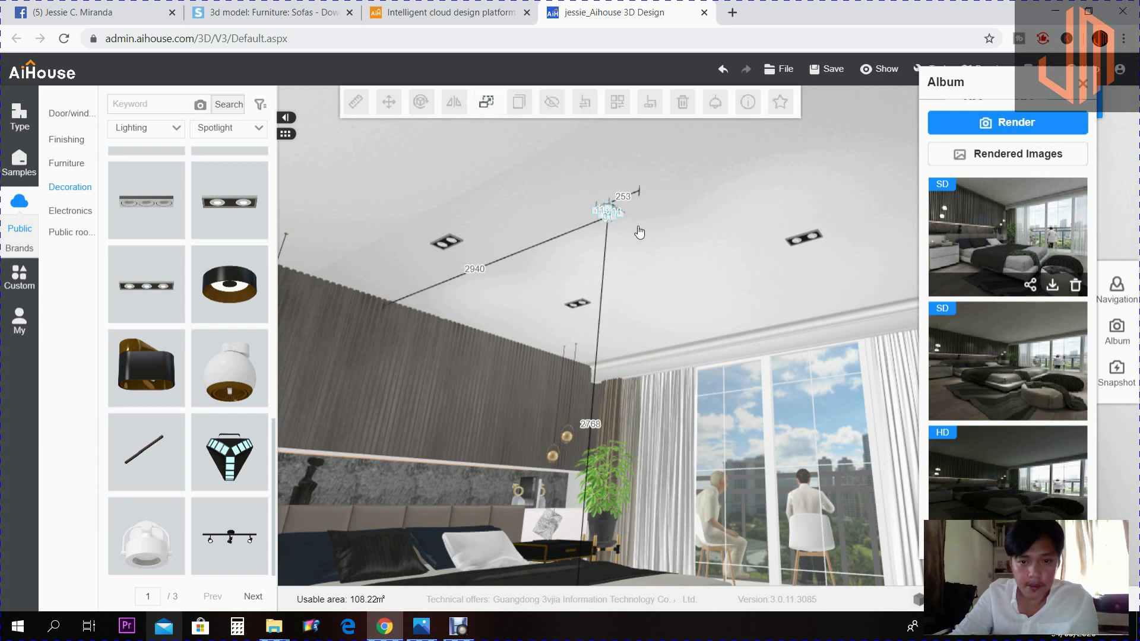
{"action": "right_click_drag", "start_coordinate": [681, 230], "coordinate": [647, 226]}
{"action": "left_click", "coordinate": [646, 230]}
{"action": "left_click", "coordinate": [646, 230]}
{"action": "left_click_drag", "start_coordinate": [646, 230], "coordinate": [564, 243]}
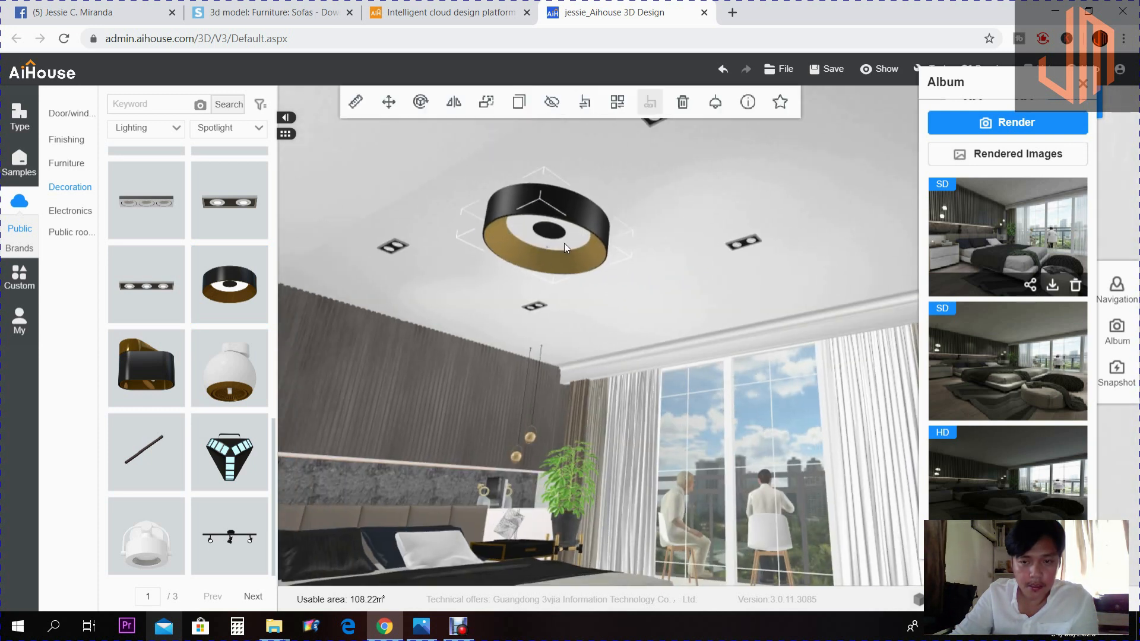
{"action": "left_click", "coordinate": [881, 273]}
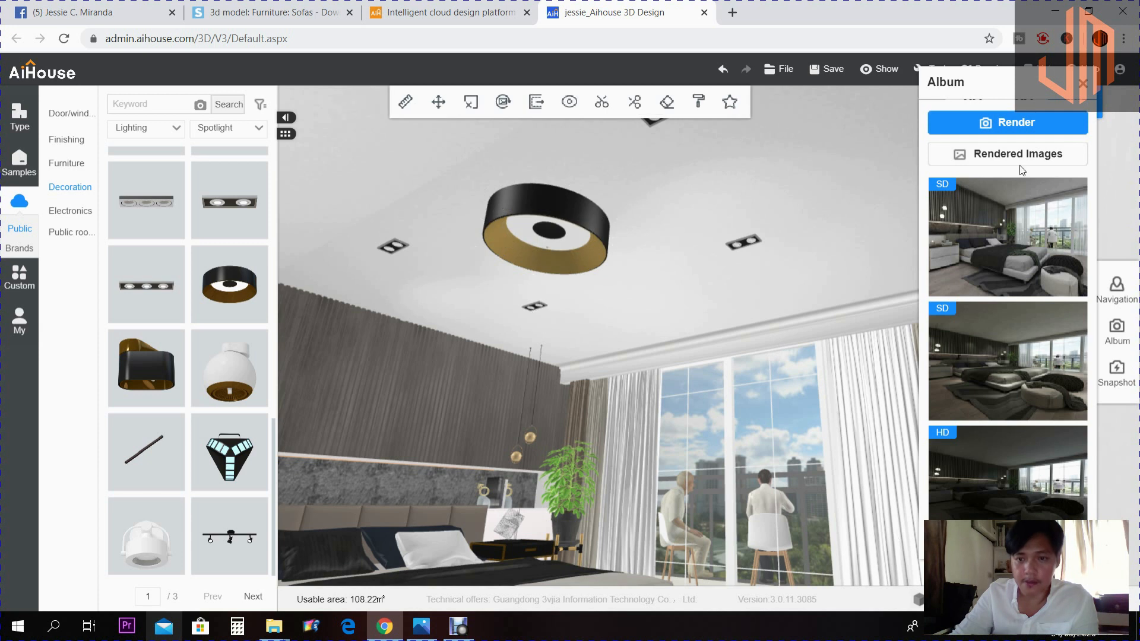
{"action": "left_click", "coordinate": [1011, 263]}
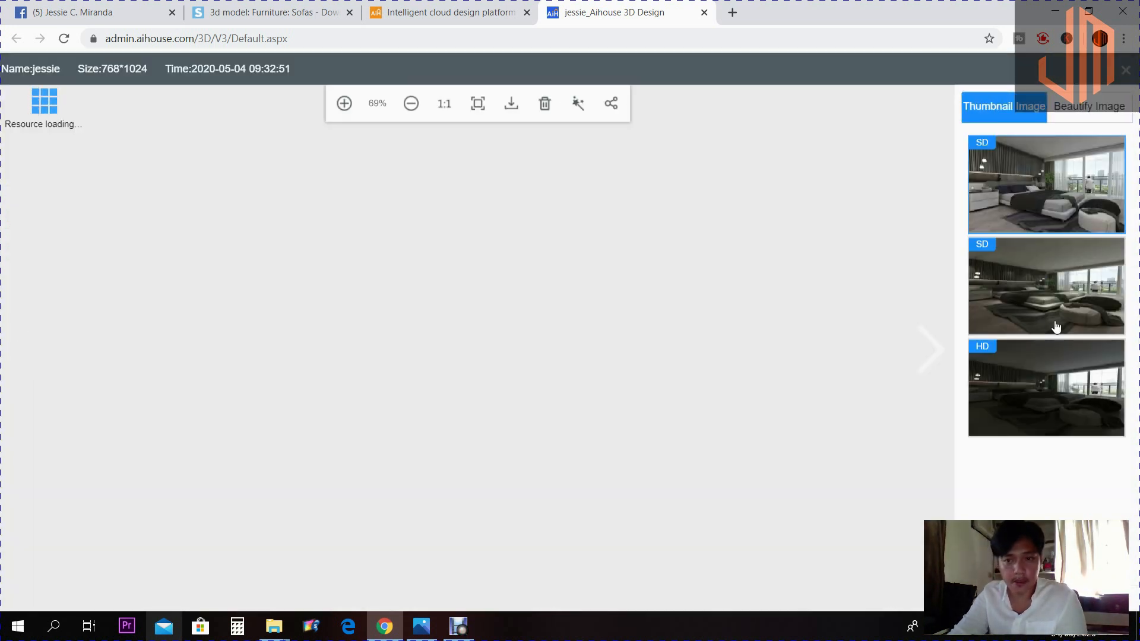
{"action": "left_click", "coordinate": [1049, 287]}
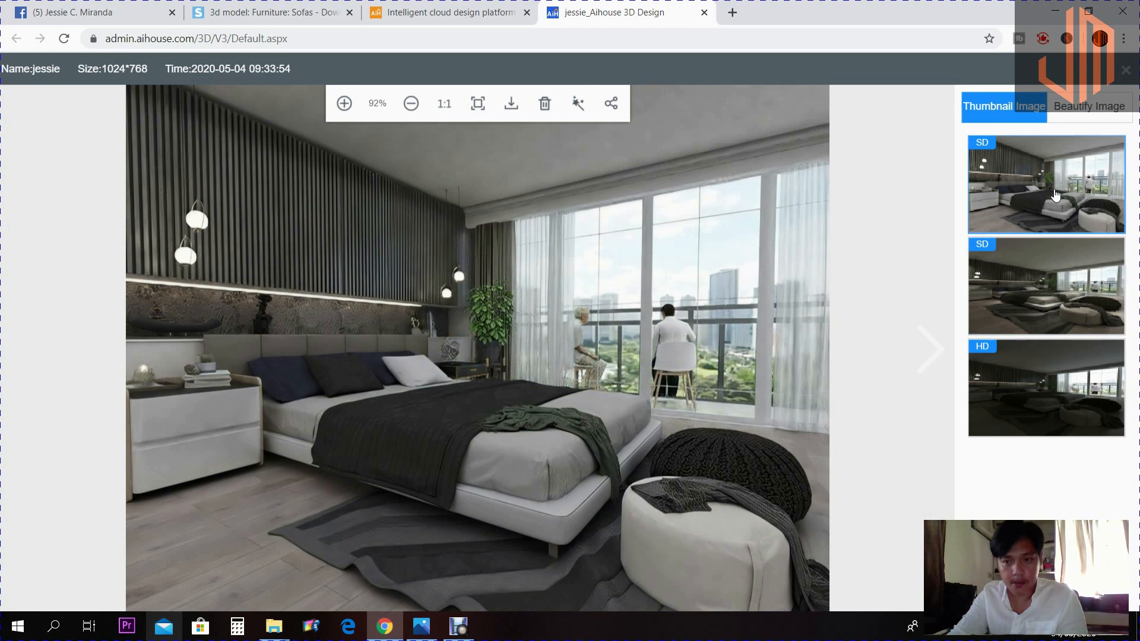
Flip through the portrait SD, HD and landscape SD renders, then close the viewer.
{"action": "left_click", "coordinate": [1057, 306]}
{"action": "left_click", "coordinate": [1066, 402]}
{"action": "left_click", "coordinate": [1065, 281]}
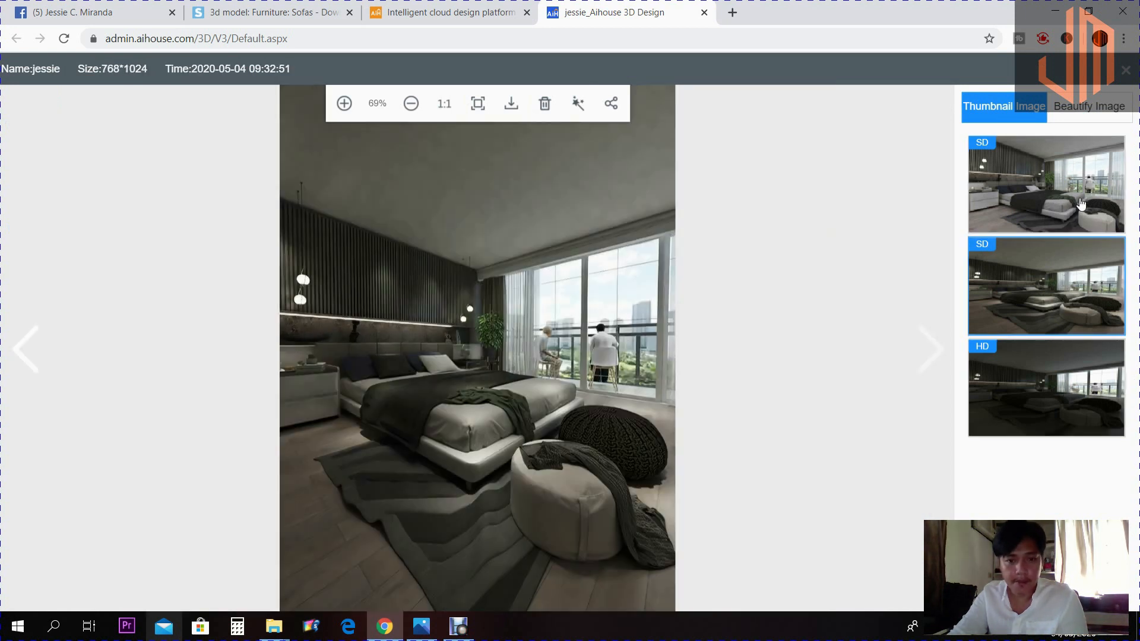
{"action": "left_click", "coordinate": [1081, 205]}
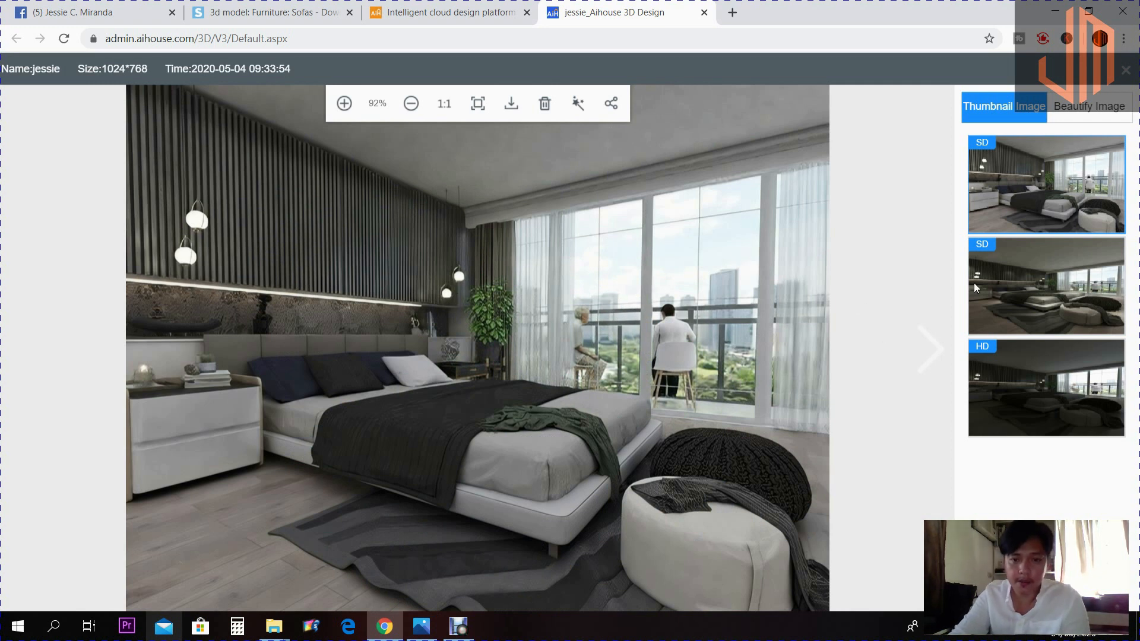
{"action": "left_click", "coordinate": [1129, 76]}
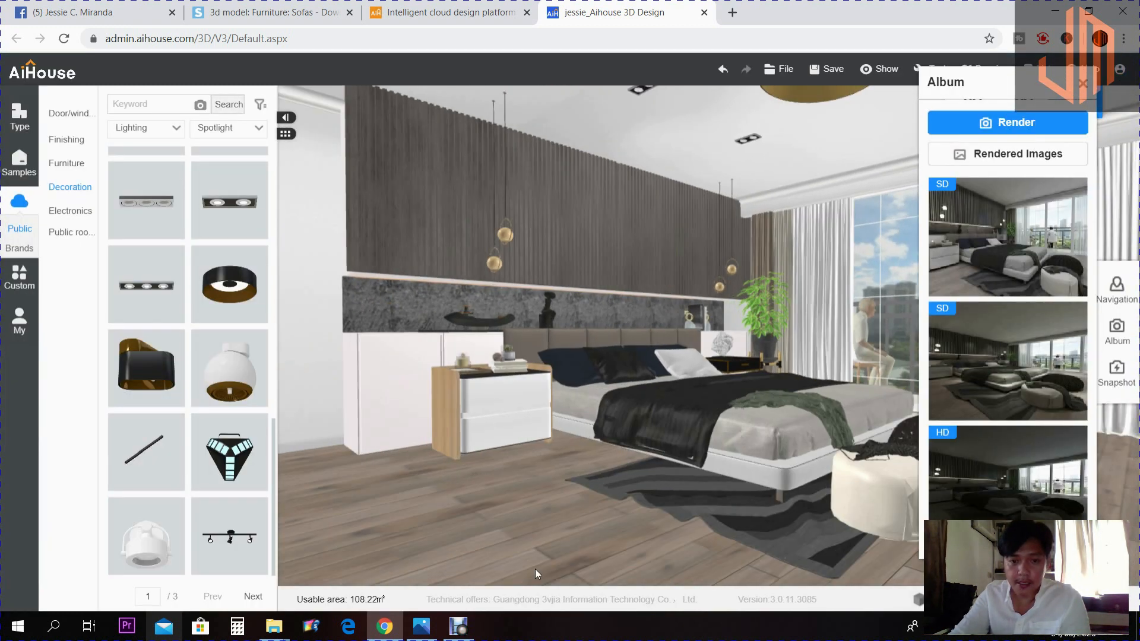
Close the album and bring up fill light models while turning the view toward the window.
{"action": "scroll", "coordinate": [576, 519], "scroll_direction": "up", "scroll_amount": 5}
{"action": "left_click_drag", "start_coordinate": [547, 484], "coordinate": [618, 505]}
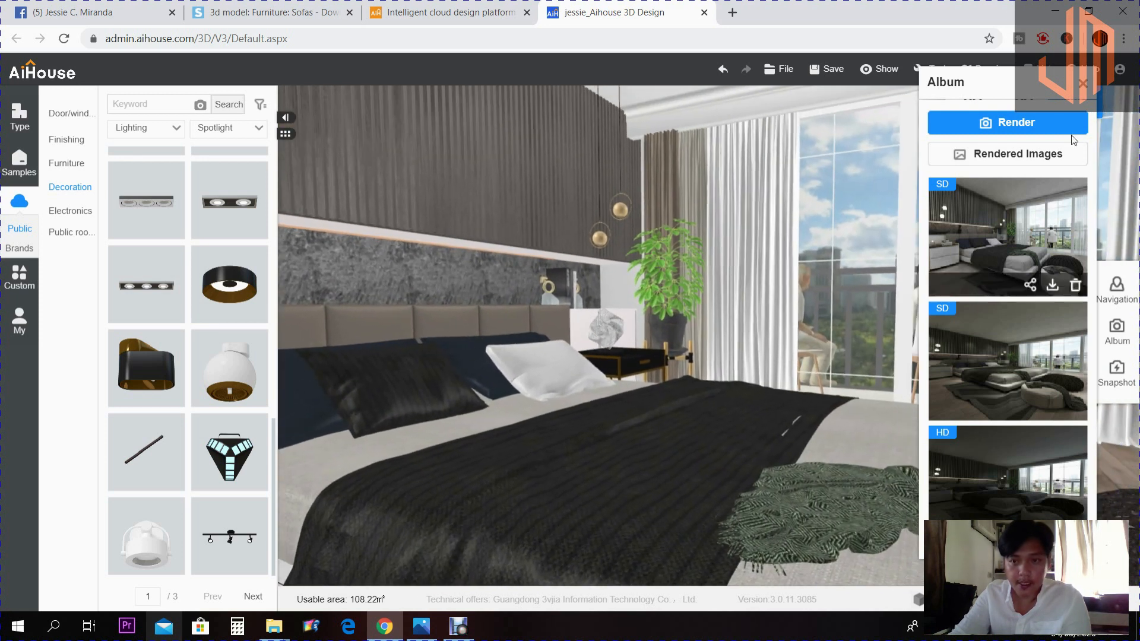
{"action": "left_click", "coordinate": [1084, 88]}
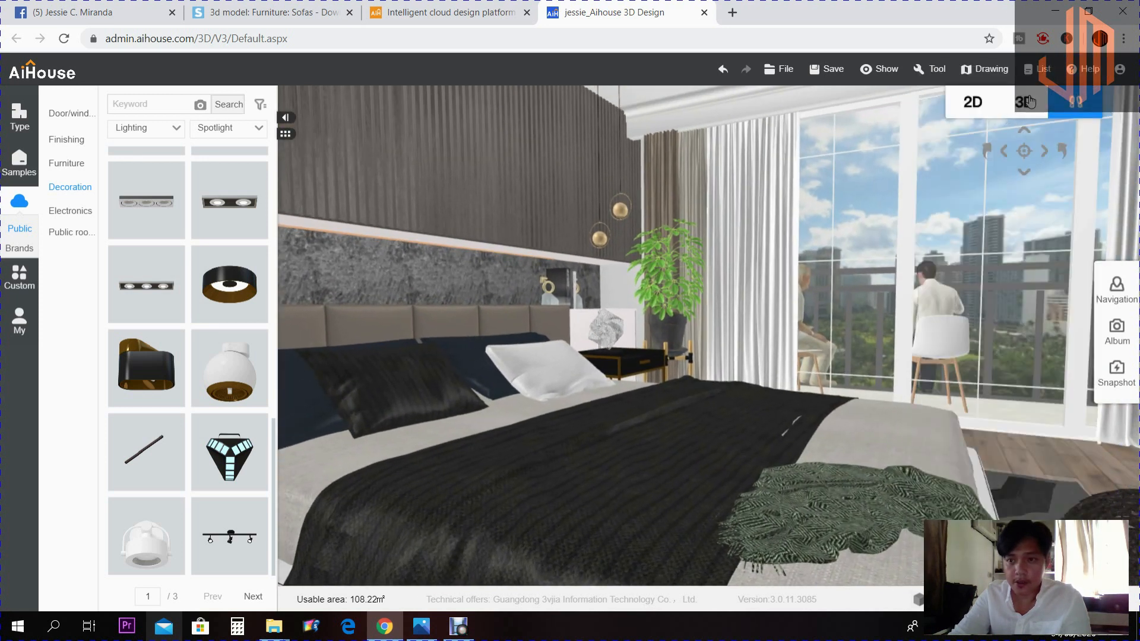
{"action": "left_click_drag", "start_coordinate": [492, 351], "coordinate": [423, 345]}
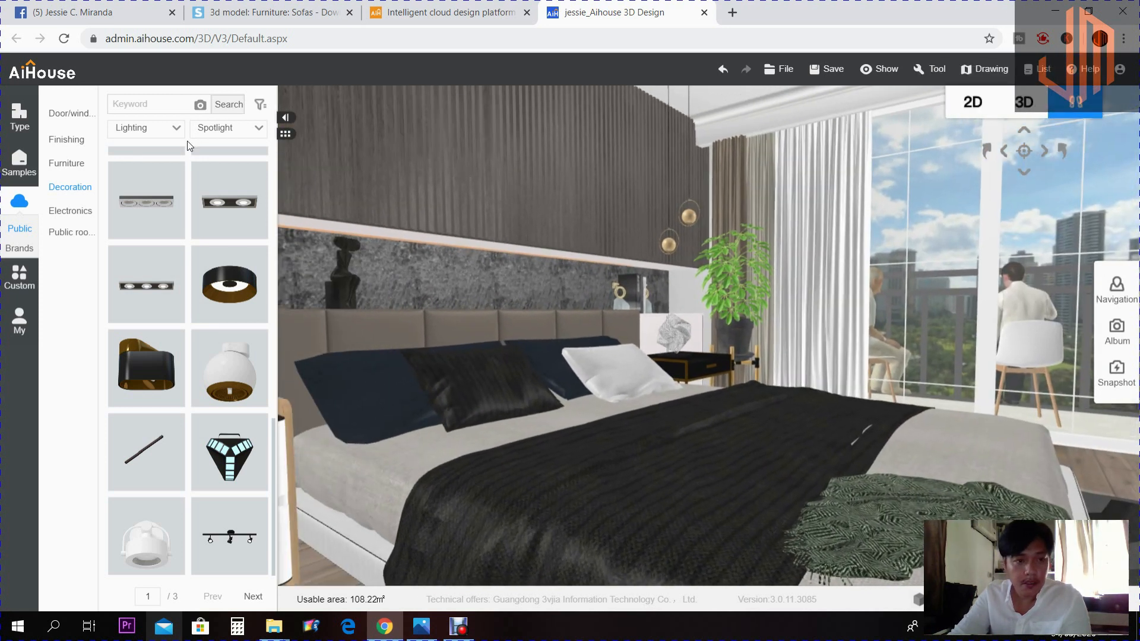
{"action": "left_click", "coordinate": [222, 131]}
{"action": "left_click", "coordinate": [215, 305]}
{"action": "left_click_drag", "start_coordinate": [542, 349], "coordinate": [621, 294]}
{"action": "scroll", "coordinate": [526, 308], "scroll_direction": "down", "scroll_amount": 3}
{"action": "left_click_drag", "start_coordinate": [526, 308], "coordinate": [491, 355]}
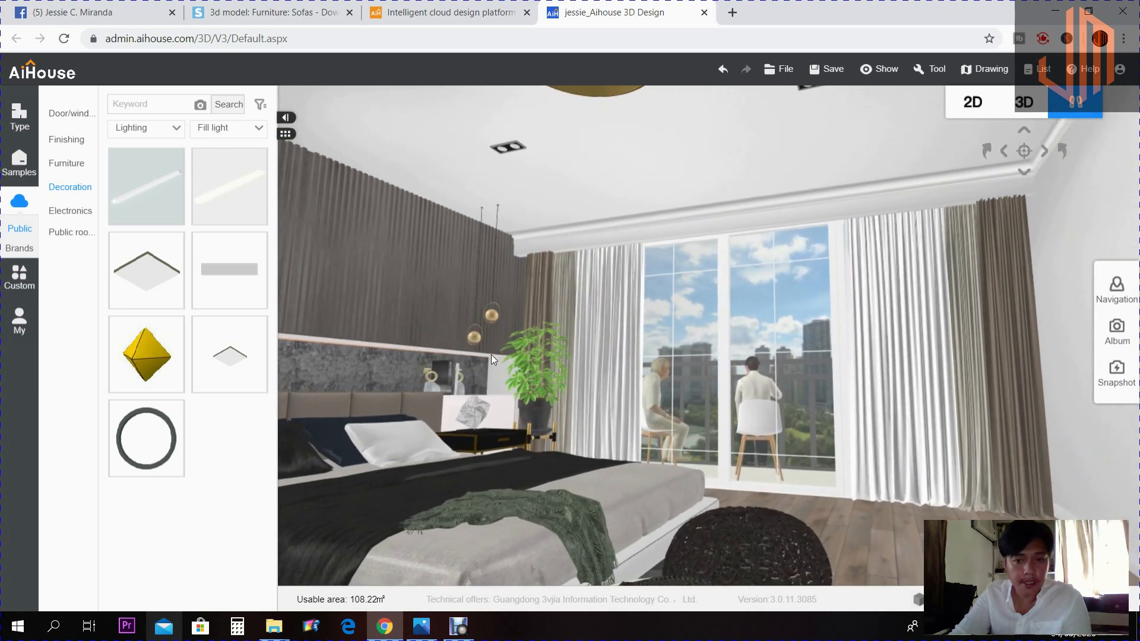
Place the yellow octahedron fill light before the window and shrink it from 1000 to 693.
{"action": "left_click", "coordinate": [150, 366]}
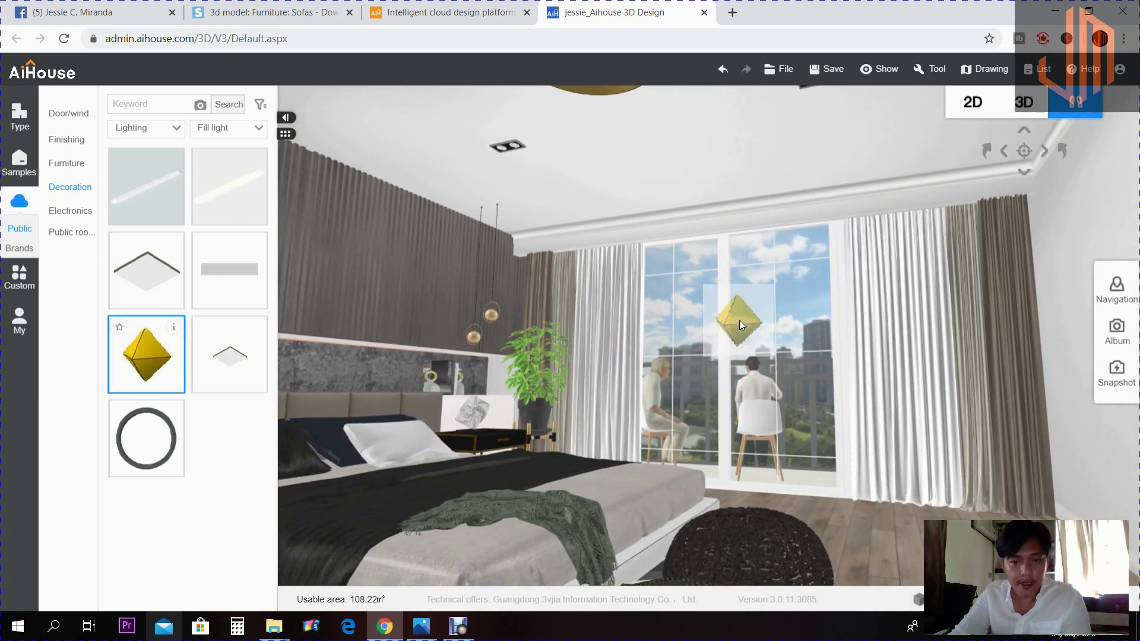
{"action": "left_click", "coordinate": [800, 329]}
{"action": "scroll", "coordinate": [813, 223], "scroll_direction": "up", "scroll_amount": 5}
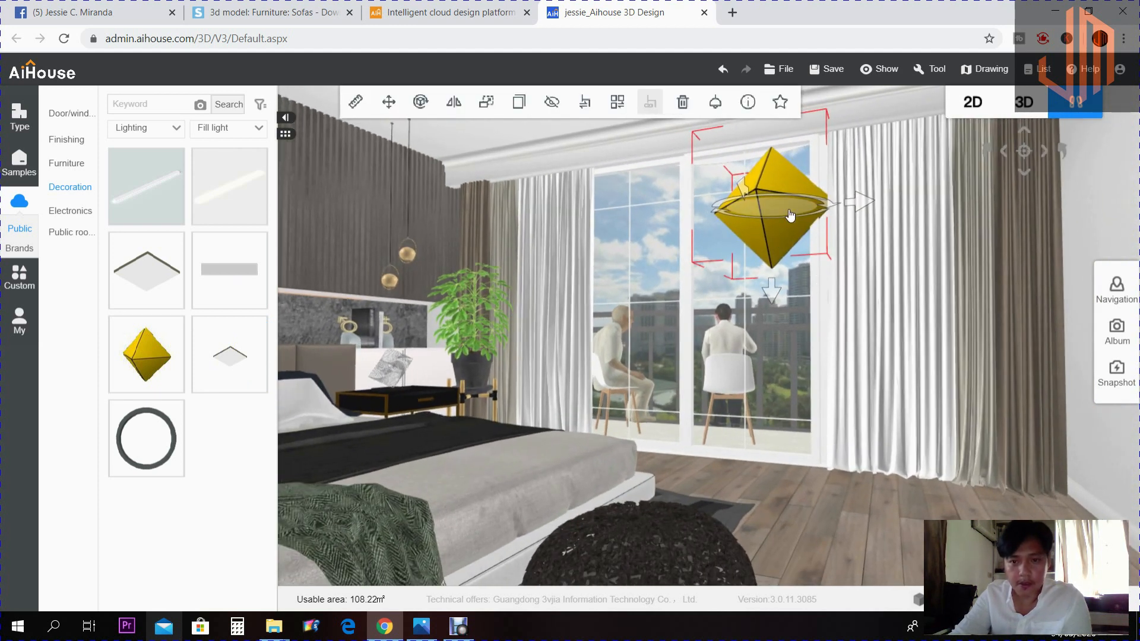
{"action": "left_click", "coordinate": [486, 101]}
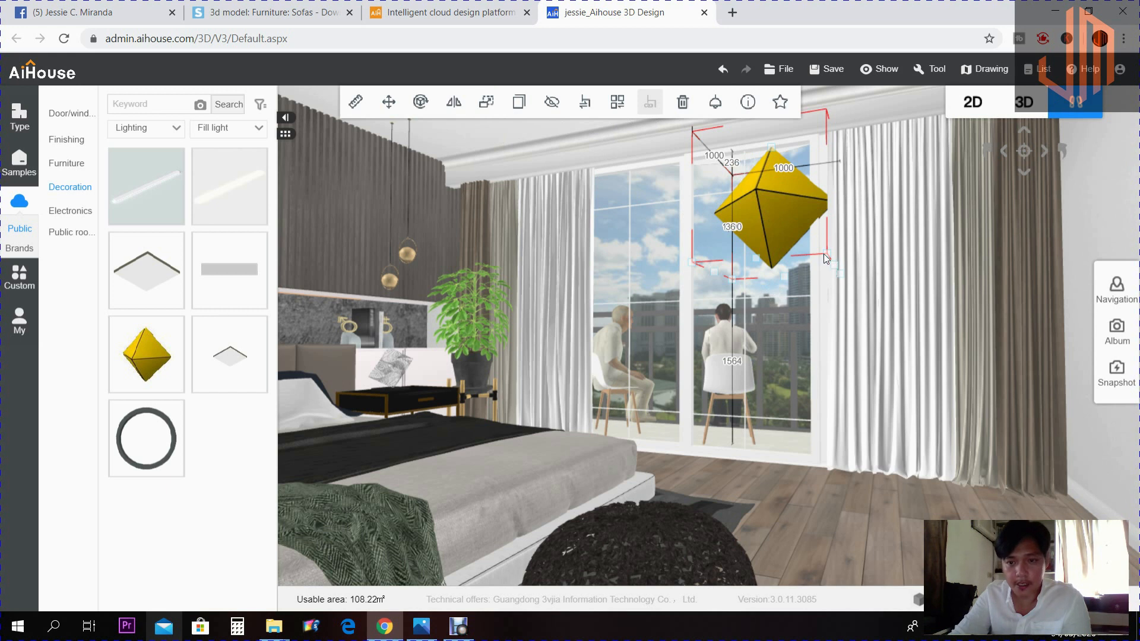
{"action": "left_click_drag", "start_coordinate": [827, 255], "coordinate": [836, 284]}
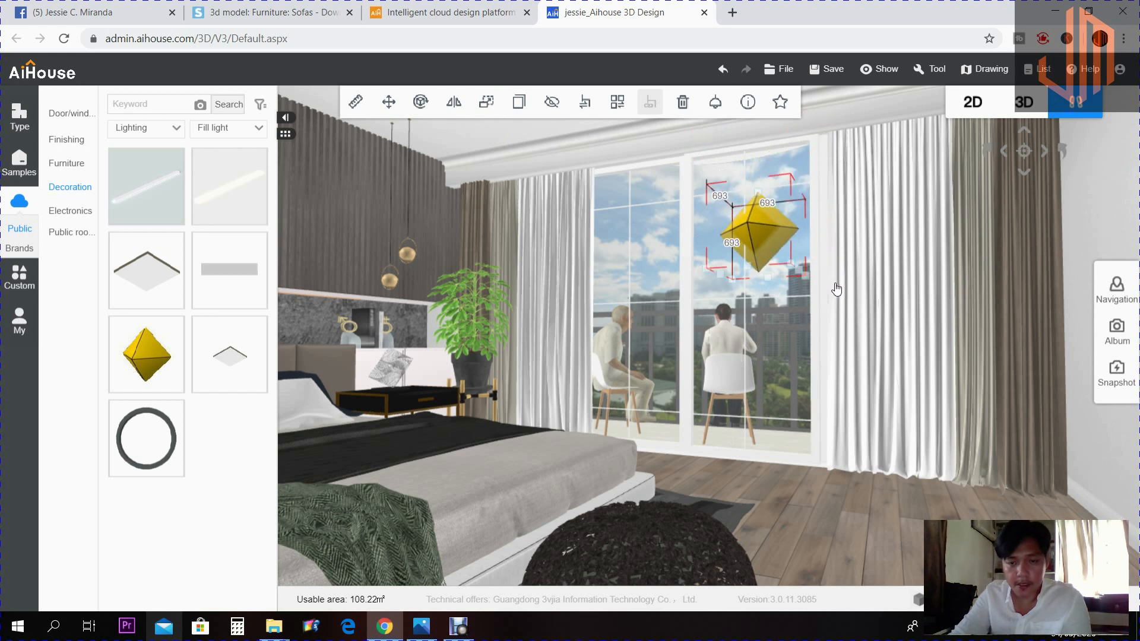
{"action": "left_click", "coordinate": [847, 457]}
Move the octahedron lamp slightly right, then reopen the album of renders.
{"action": "left_click", "coordinate": [760, 243]}
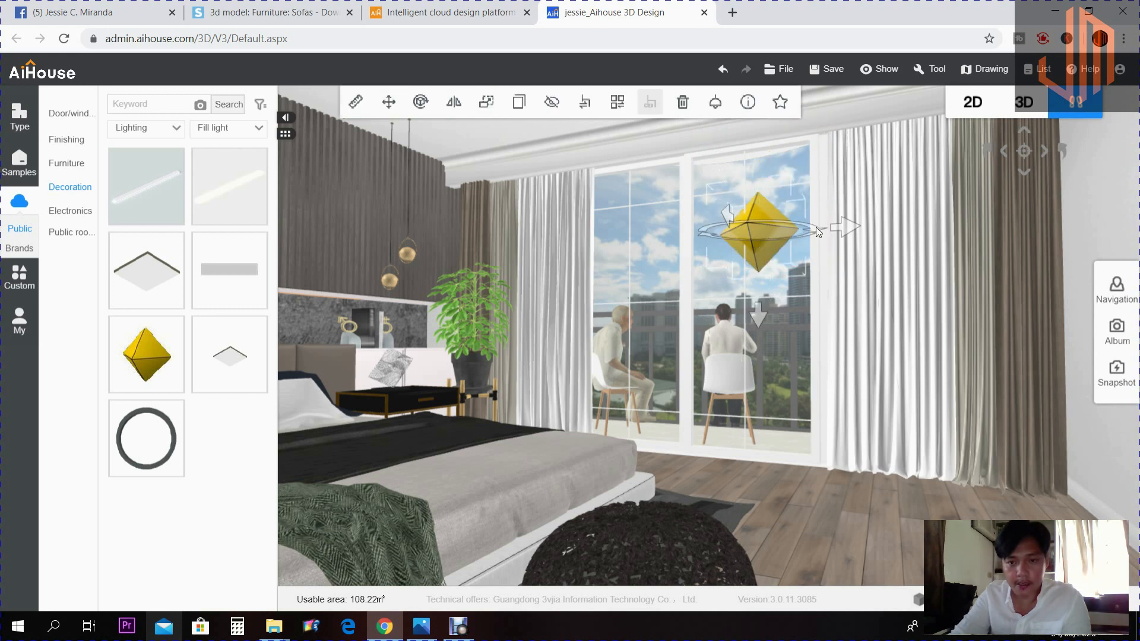
{"action": "left_click_drag", "start_coordinate": [854, 228], "coordinate": [885, 231]}
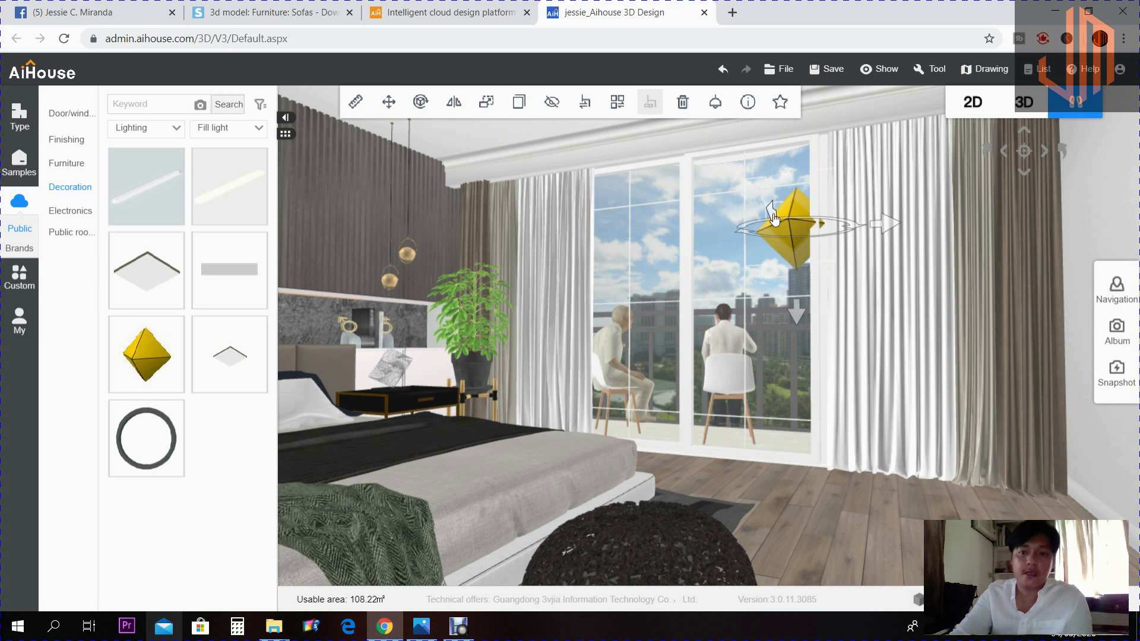
{"action": "left_click_drag", "start_coordinate": [767, 211], "coordinate": [765, 212]}
{"action": "left_click_drag", "start_coordinate": [792, 435], "coordinate": [736, 459]}
{"action": "left_click", "coordinate": [982, 474]}
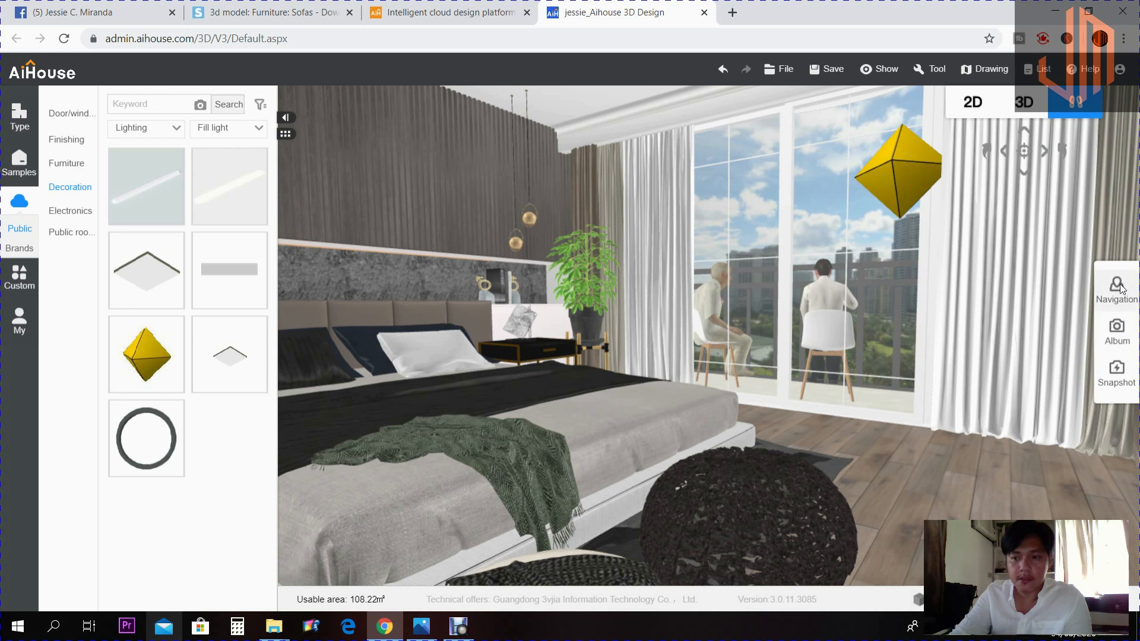
{"action": "left_click", "coordinate": [1118, 331]}
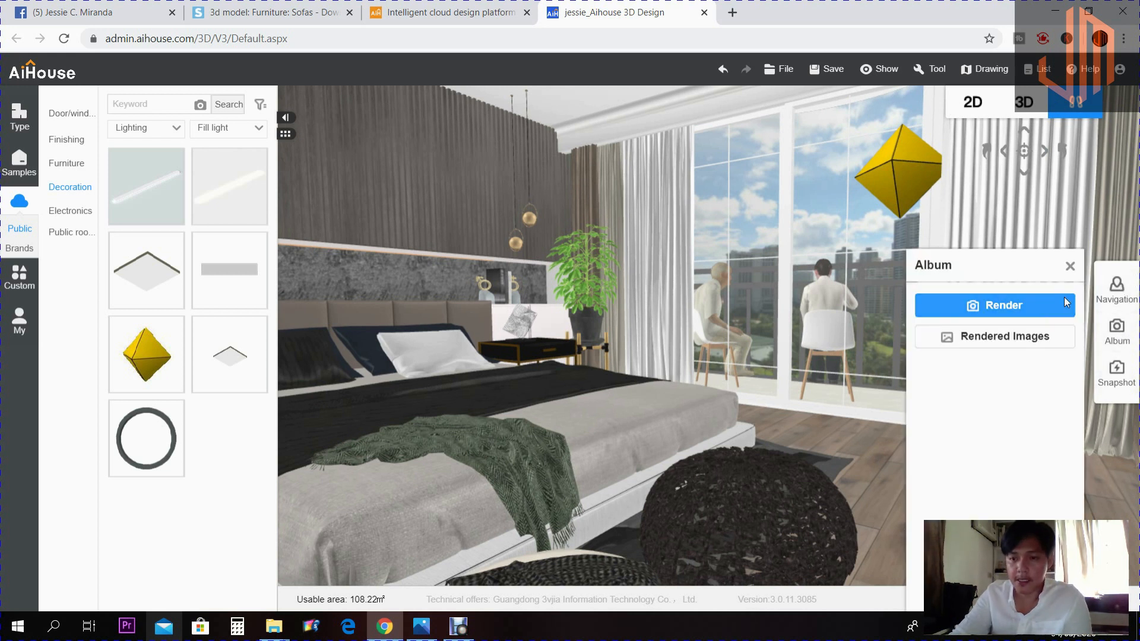
Render the bedroom from the saved portrait camera view using Advanced Setting.
{"action": "left_click", "coordinate": [1063, 302]}
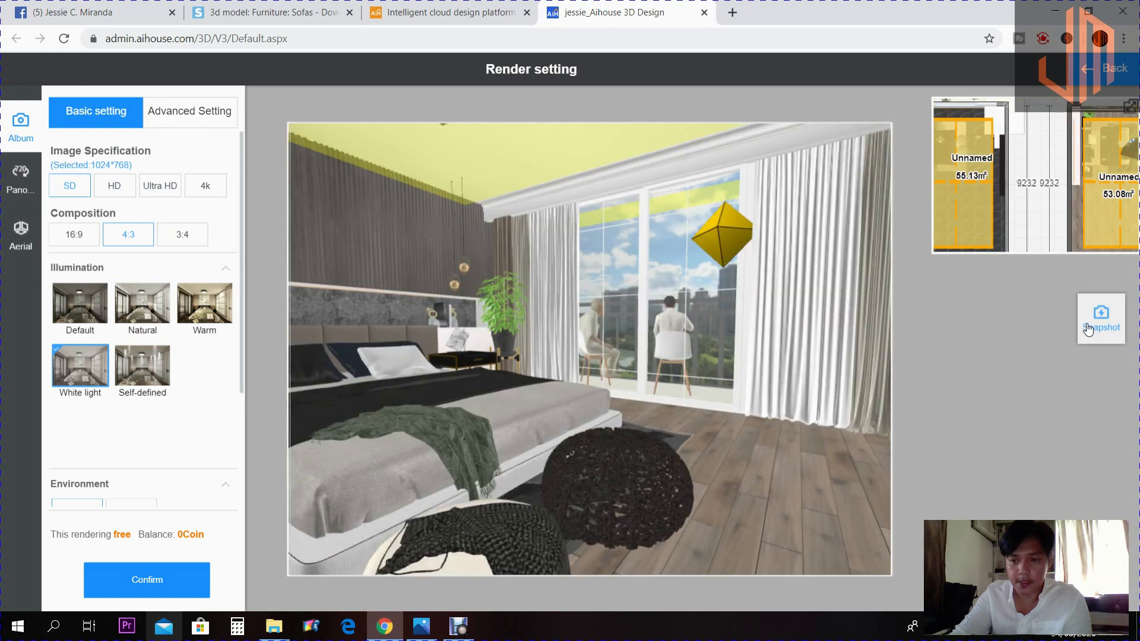
{"action": "left_click", "coordinate": [1101, 319]}
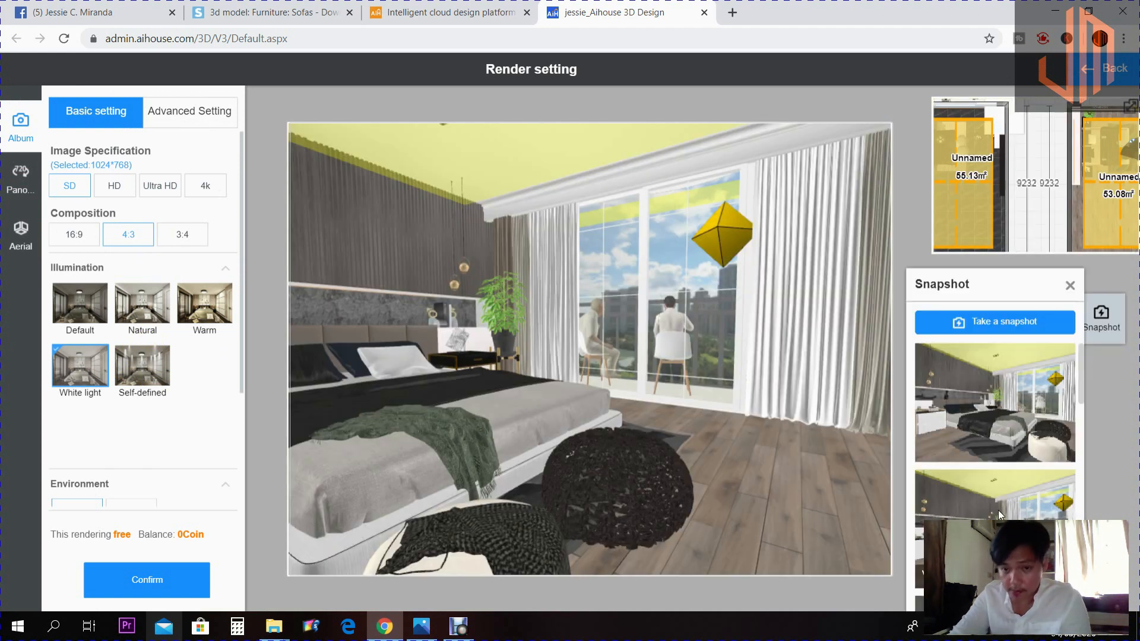
{"action": "left_click", "coordinate": [995, 410]}
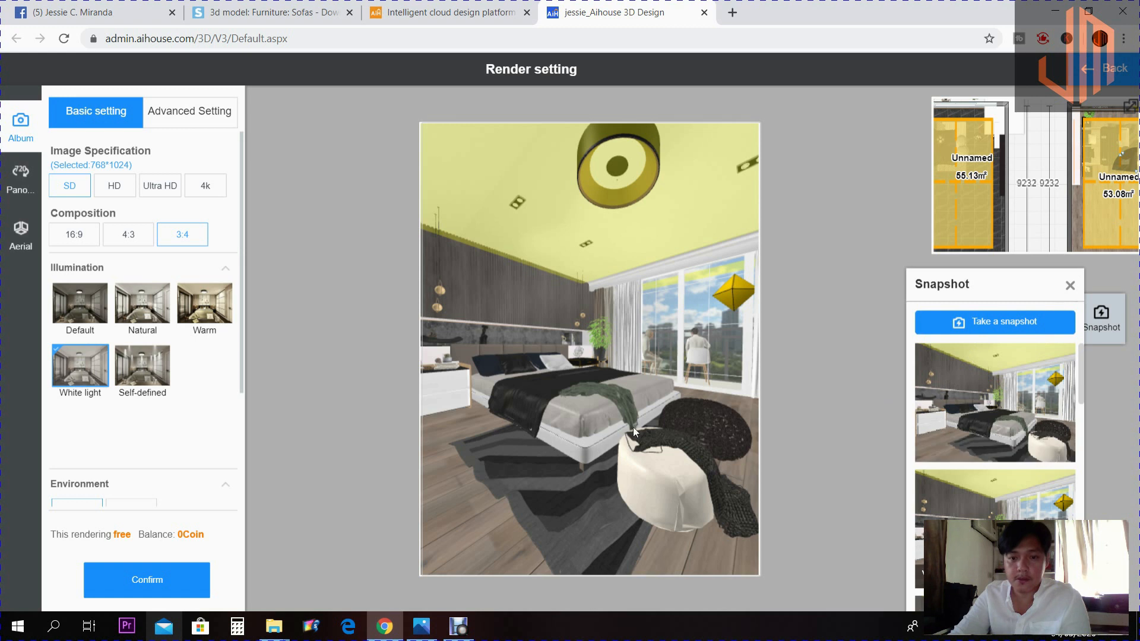
{"action": "left_click", "coordinate": [145, 370]}
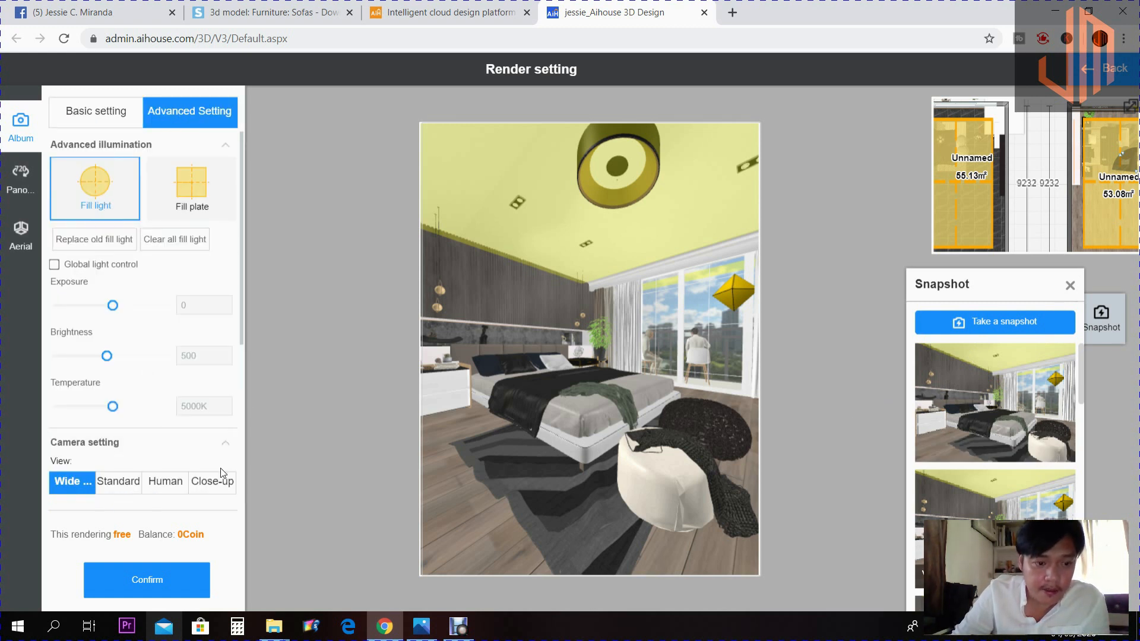
{"action": "left_click_drag", "start_coordinate": [243, 336], "coordinate": [235, 446]}
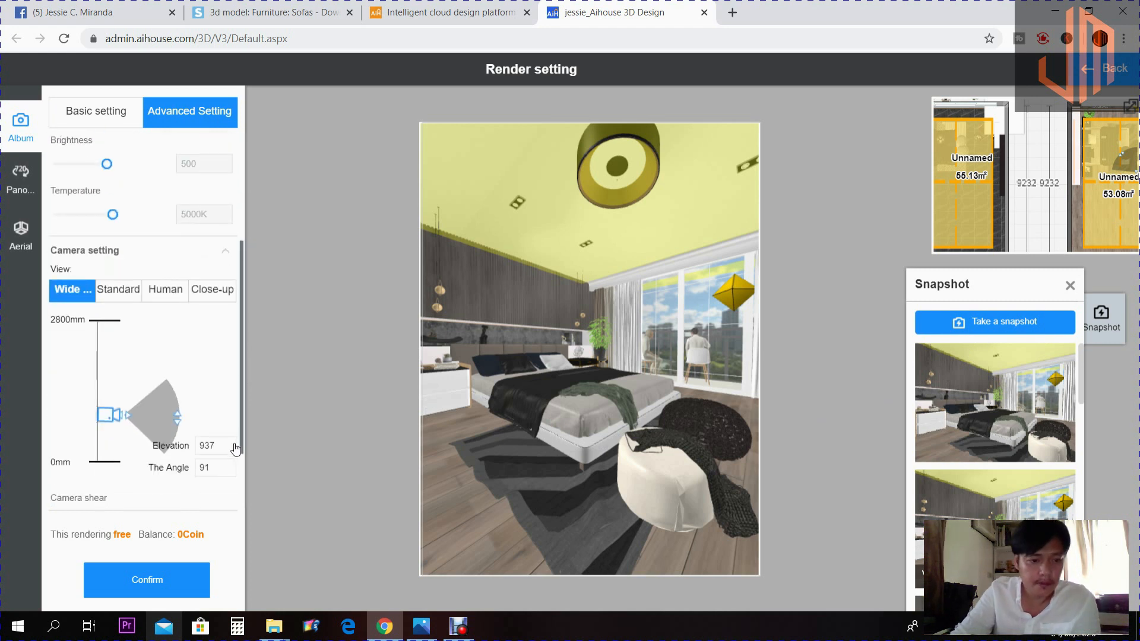
{"action": "left_click", "coordinate": [176, 577]}
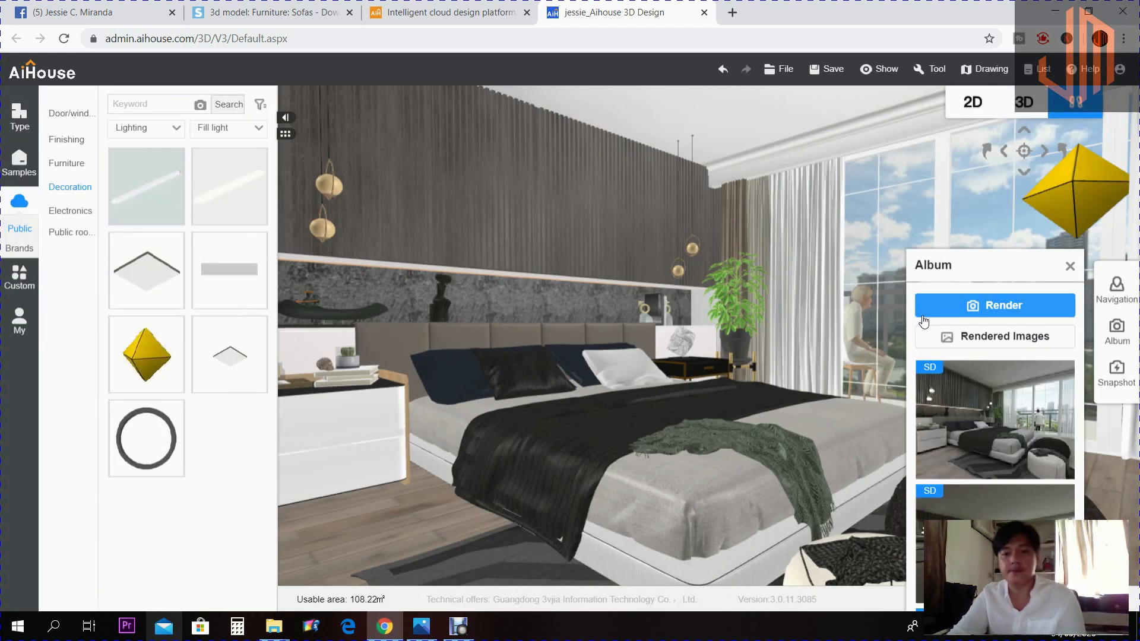
Turn the view toward the window and bring up the reference bedroom photo a.jpg.
{"action": "left_click_drag", "start_coordinate": [484, 334], "coordinate": [564, 355]}
{"action": "scroll", "coordinate": [635, 297], "scroll_direction": "down", "scroll_amount": 5}
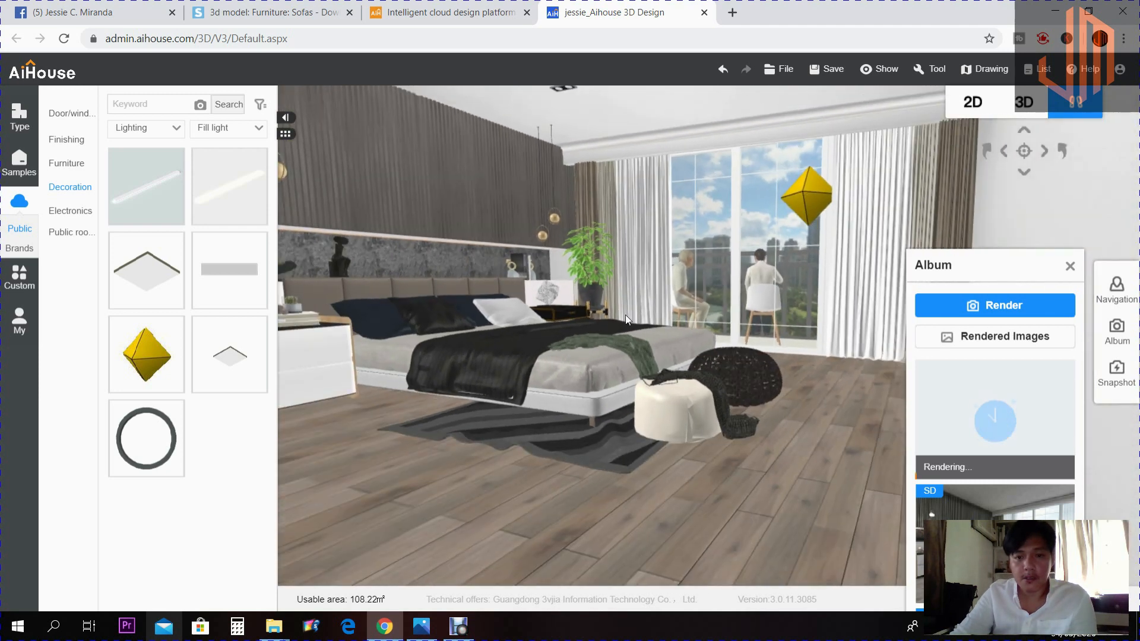
{"action": "scroll", "coordinate": [626, 315], "scroll_direction": "up", "scroll_amount": 3}
{"action": "left_click", "coordinate": [420, 627]}
{"action": "left_click", "coordinate": [419, 626]}
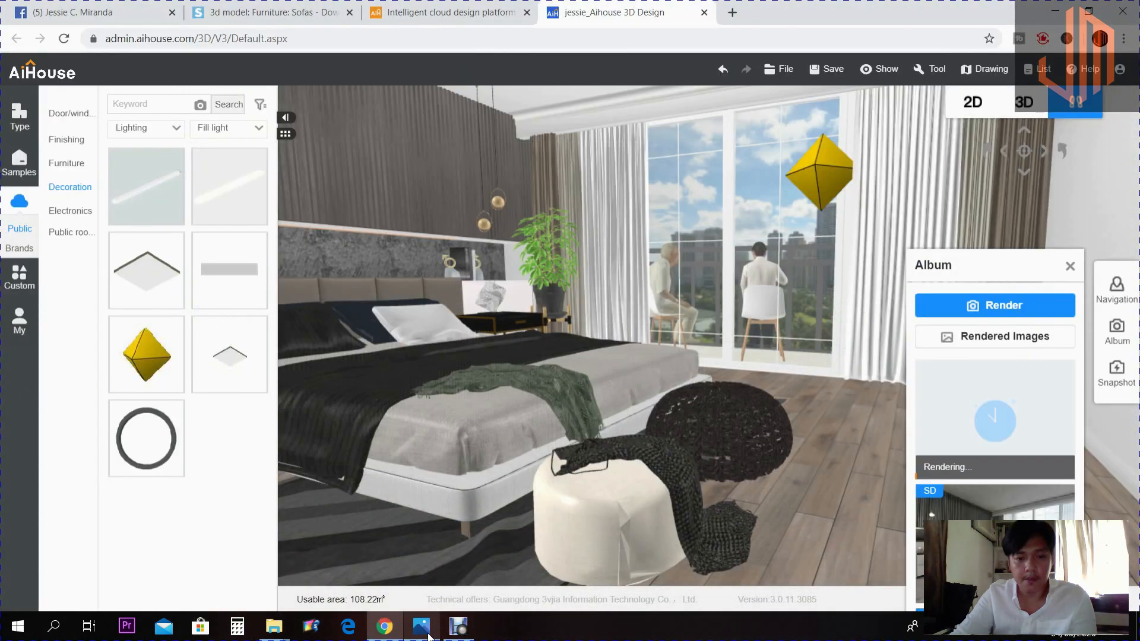
{"action": "left_click", "coordinate": [419, 627]}
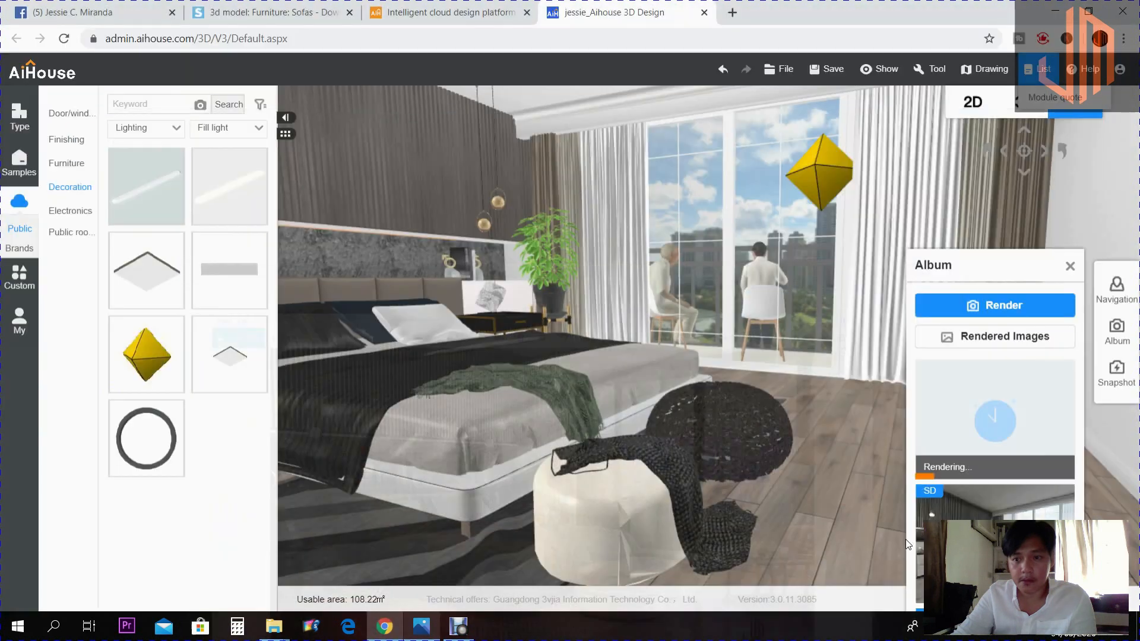
Minimize the reference photo, move the album panel to the top-right, and orbit the bedroom.
{"action": "left_click", "coordinate": [1055, 12]}
{"action": "left_click_drag", "start_coordinate": [1024, 269], "coordinate": [1025, 115]}
{"action": "left_click_drag", "start_coordinate": [776, 440], "coordinate": [908, 415]}
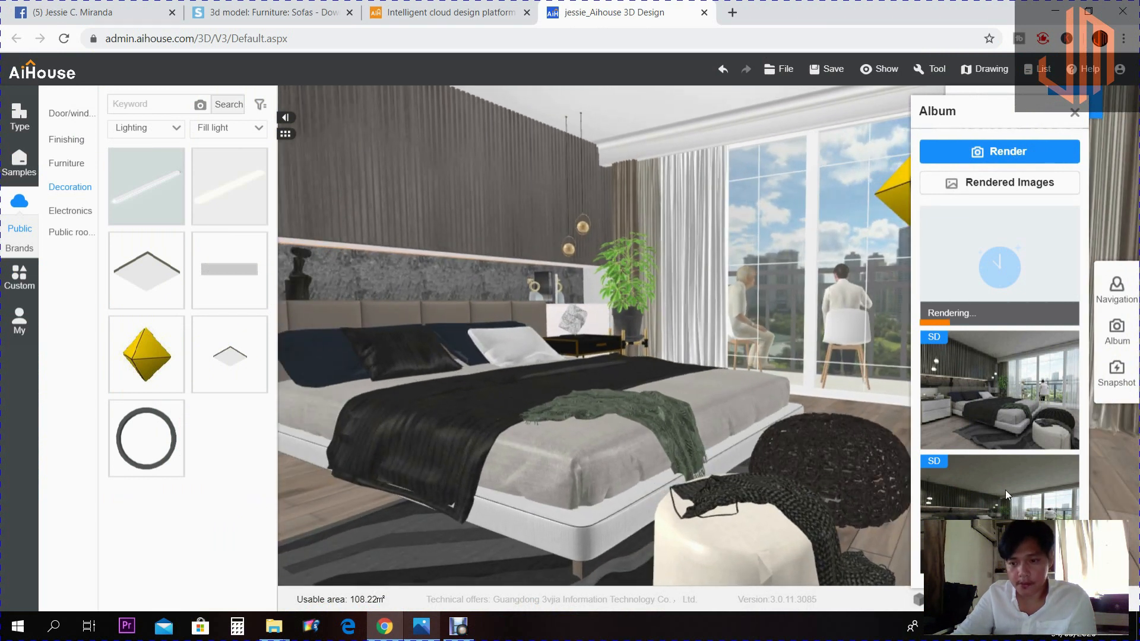
Flip between the earlier finished renders full size, then close the image viewer.
{"action": "left_click", "coordinate": [1006, 490]}
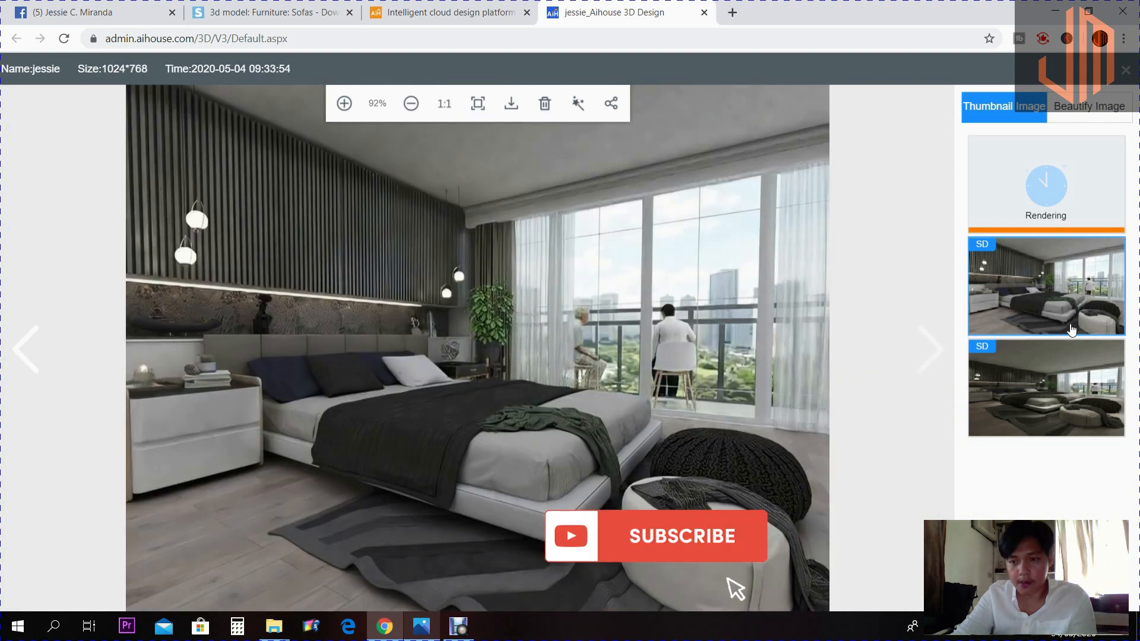
{"action": "left_click", "coordinate": [1073, 369]}
{"action": "left_click", "coordinate": [1102, 296]}
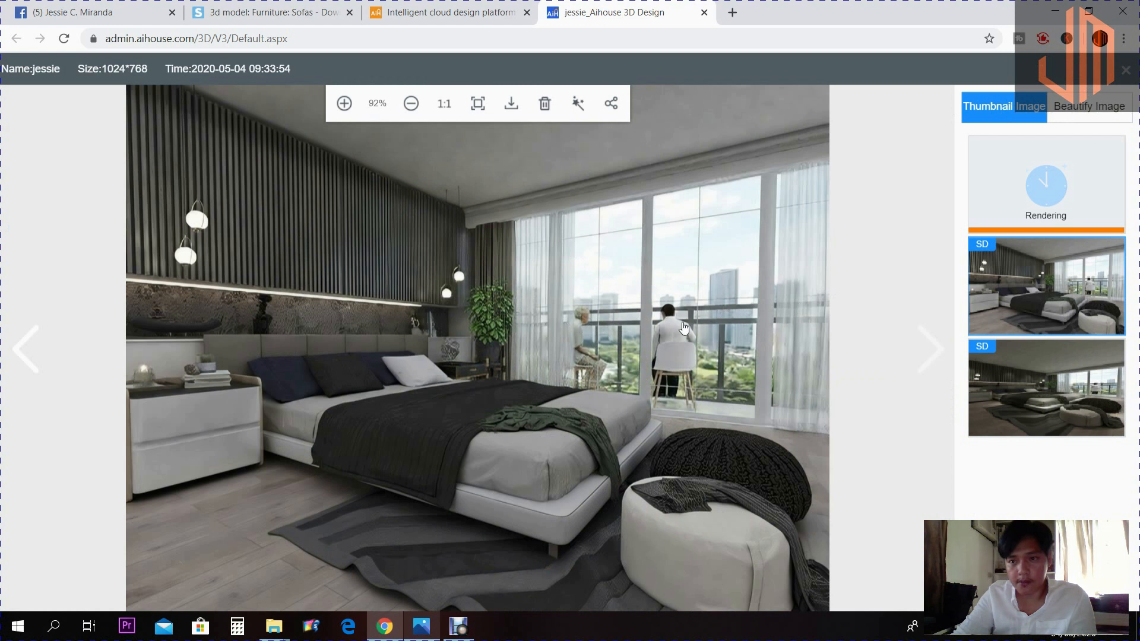
{"action": "left_click", "coordinate": [1128, 72]}
View the new white portrait bedroom render full size and compare it with the darker earlier render.
{"action": "left_click_drag", "start_coordinate": [644, 404], "coordinate": [690, 448]}
{"action": "scroll", "coordinate": [690, 447], "scroll_direction": "up", "scroll_amount": 3}
{"action": "left_click_drag", "start_coordinate": [748, 497], "coordinate": [683, 397]}
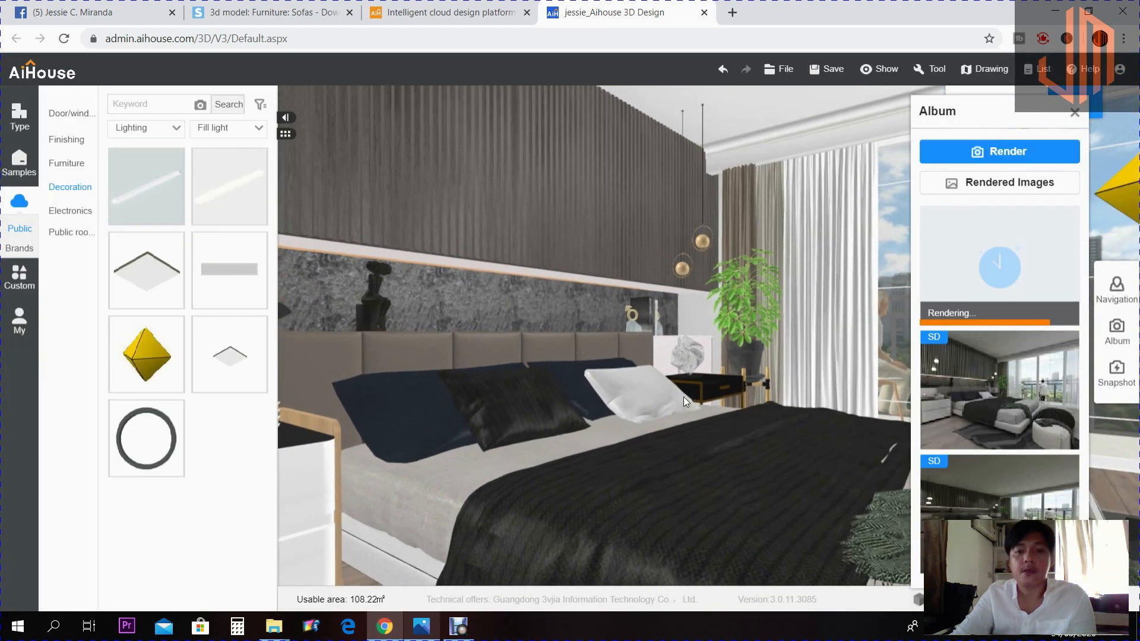
{"action": "scroll", "coordinate": [658, 332], "scroll_direction": "down", "scroll_amount": 5}
{"action": "left_click_drag", "start_coordinate": [698, 439], "coordinate": [761, 478]}
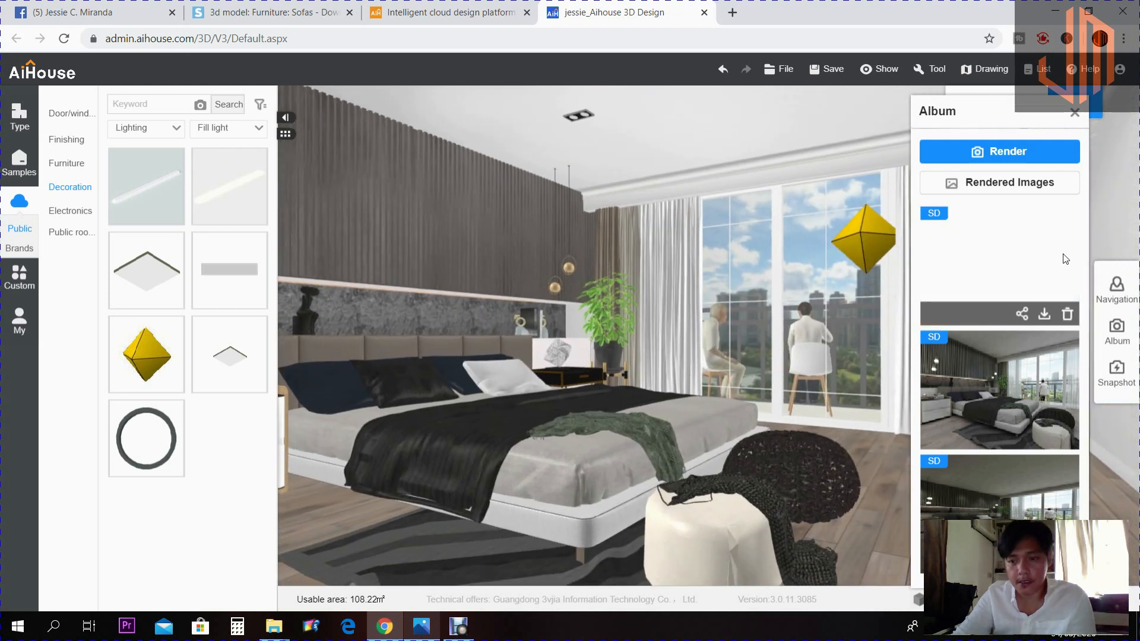
{"action": "left_click", "coordinate": [1018, 286]}
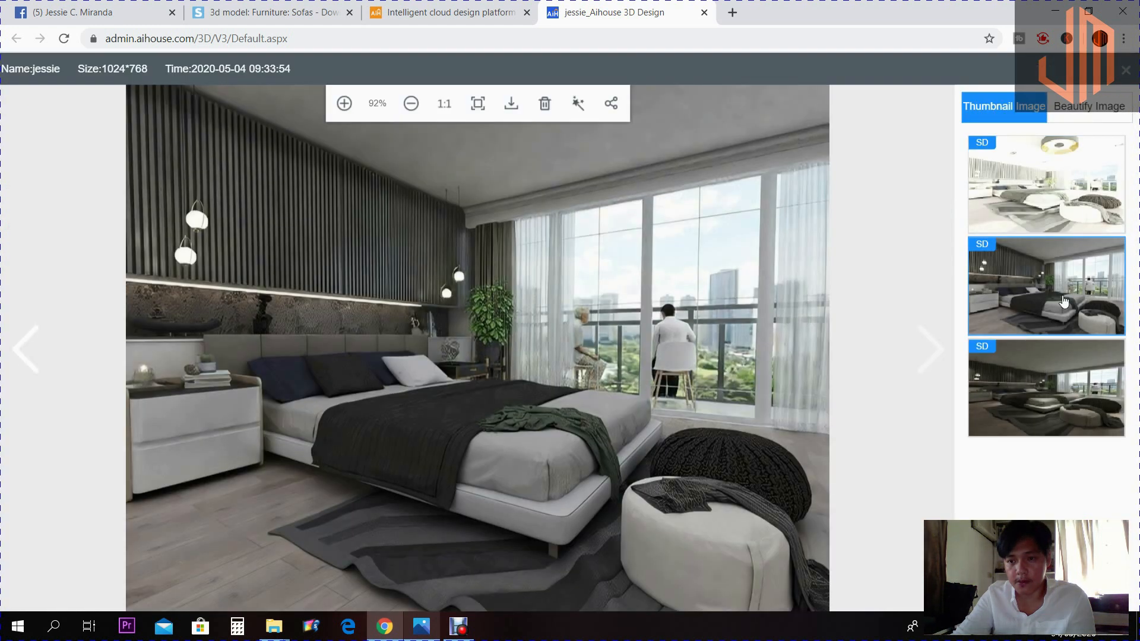
{"action": "left_click", "coordinate": [1075, 201]}
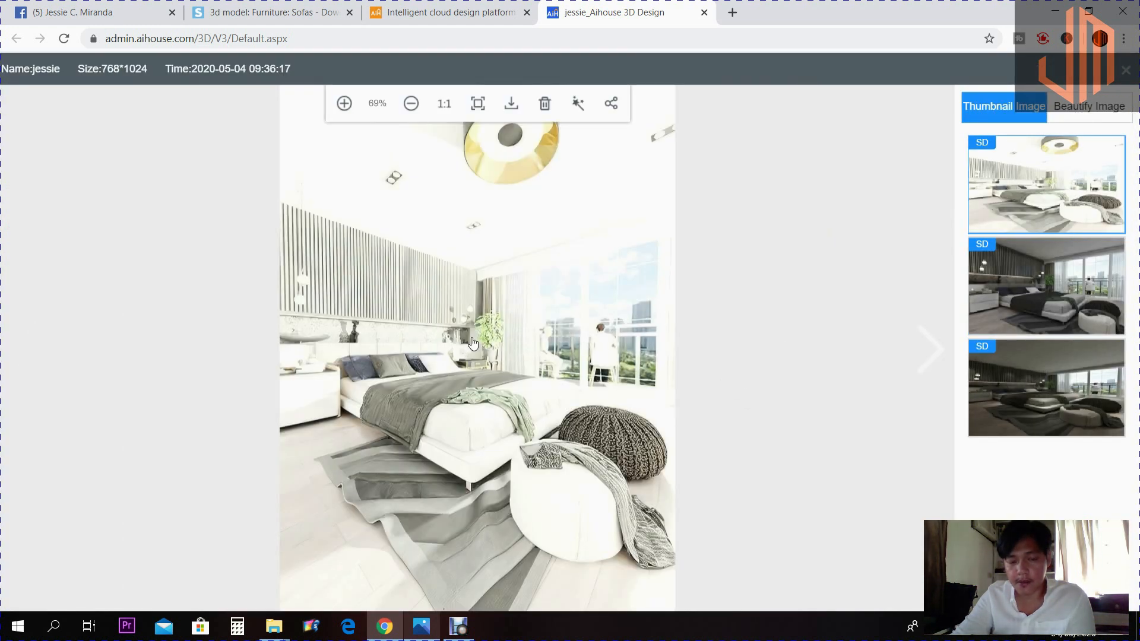
{"action": "left_click", "coordinate": [1032, 328]}
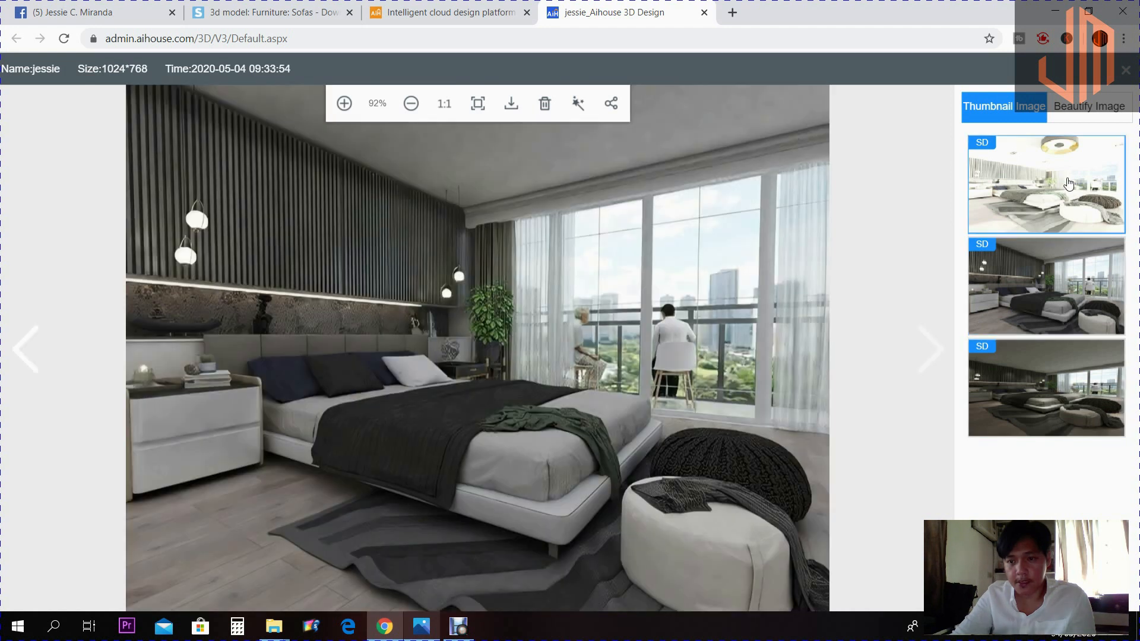
{"action": "left_click", "coordinate": [1068, 185]}
{"action": "left_click", "coordinate": [1126, 70]}
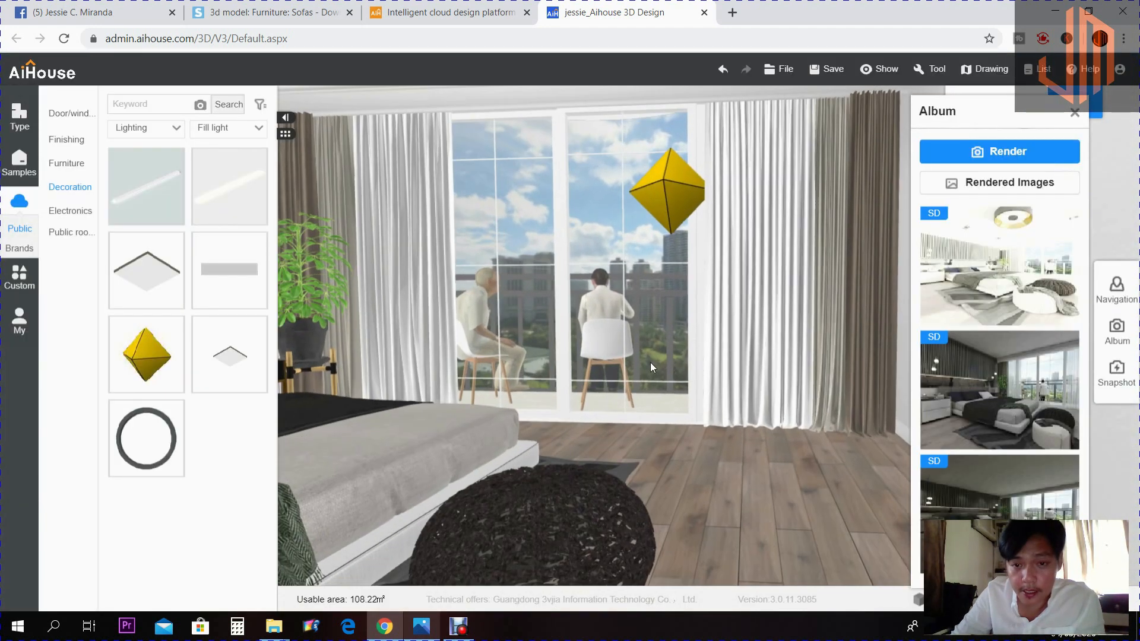
Scale the yellow octahedron pendant lamp by the window down from 693 to about 408 mm.
{"action": "left_click_drag", "start_coordinate": [651, 362], "coordinate": [636, 272]}
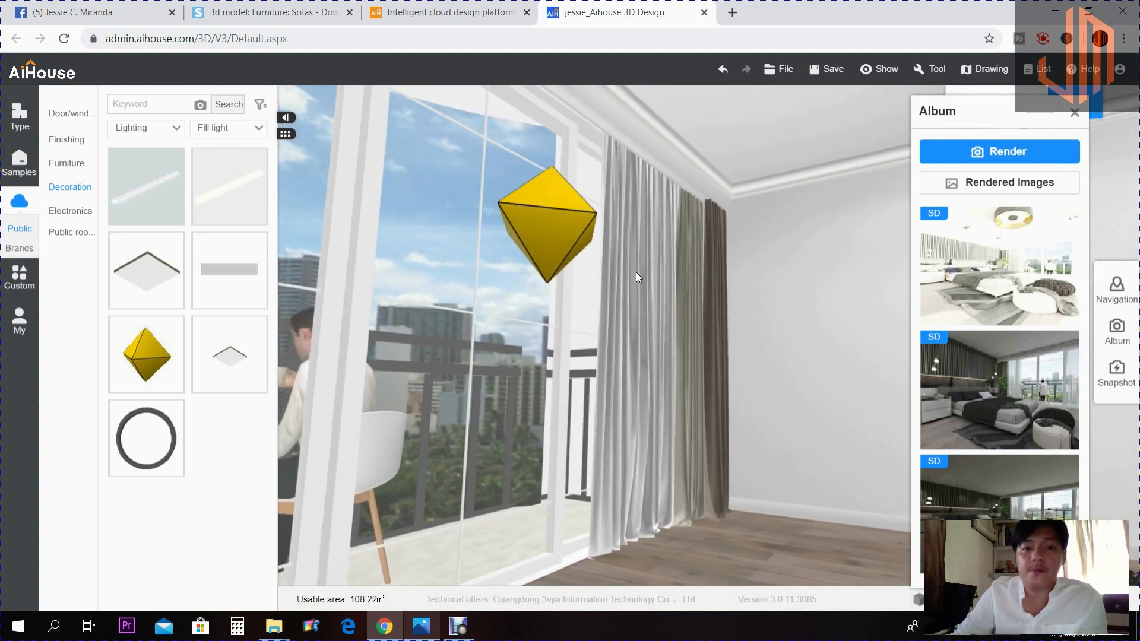
{"action": "left_click", "coordinate": [575, 240]}
{"action": "left_click", "coordinate": [486, 102]}
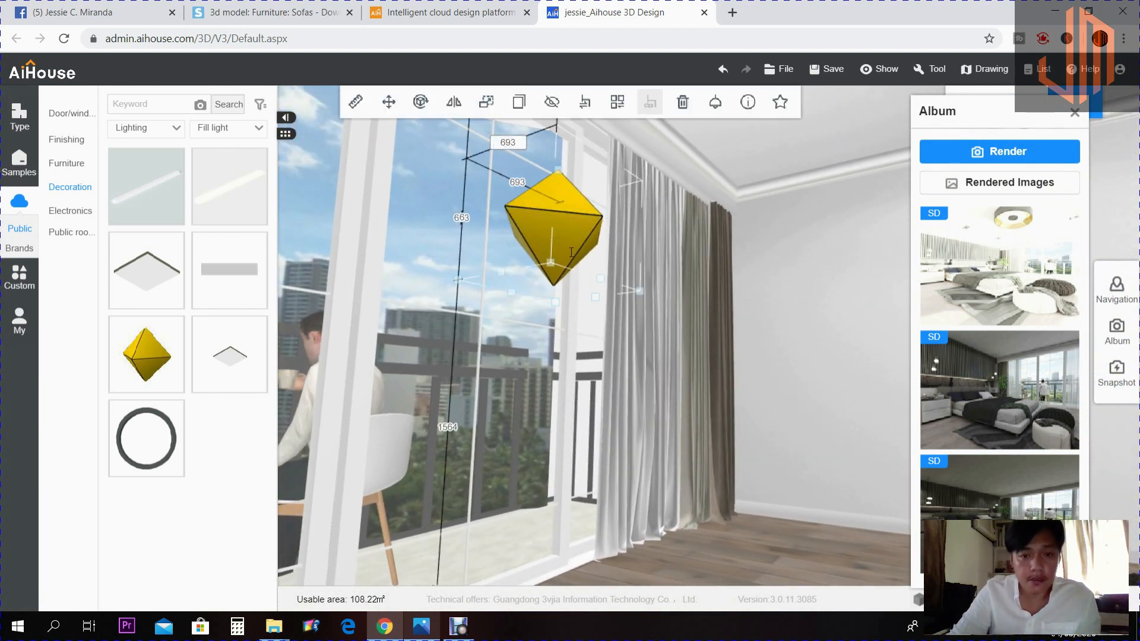
{"action": "left_click_drag", "start_coordinate": [641, 299], "coordinate": [559, 290]}
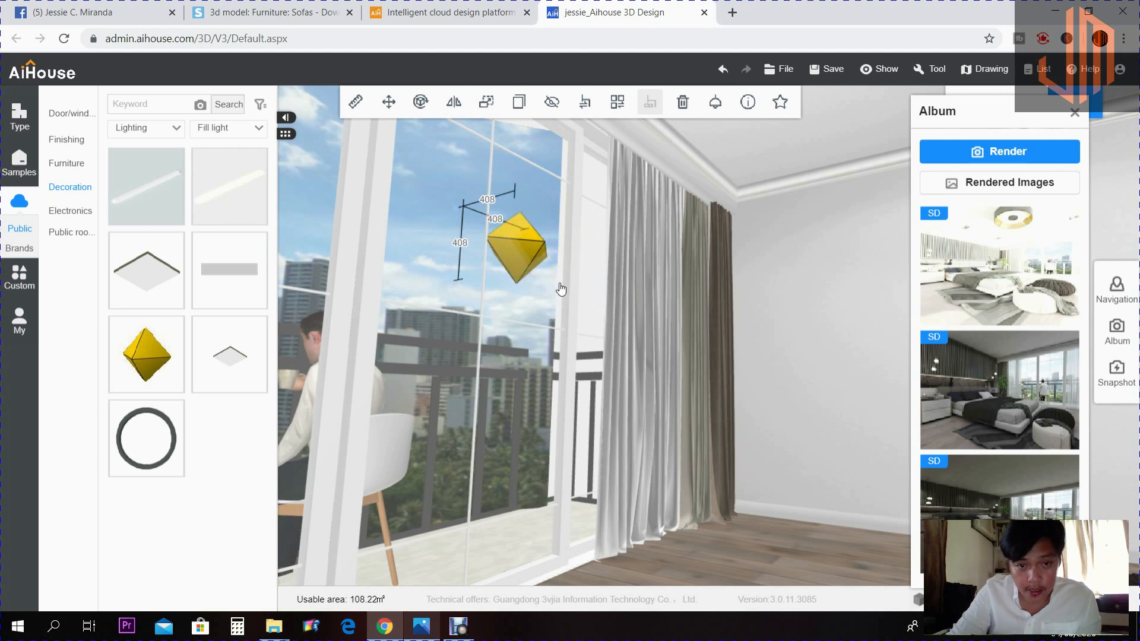
{"action": "left_click", "coordinate": [775, 526]}
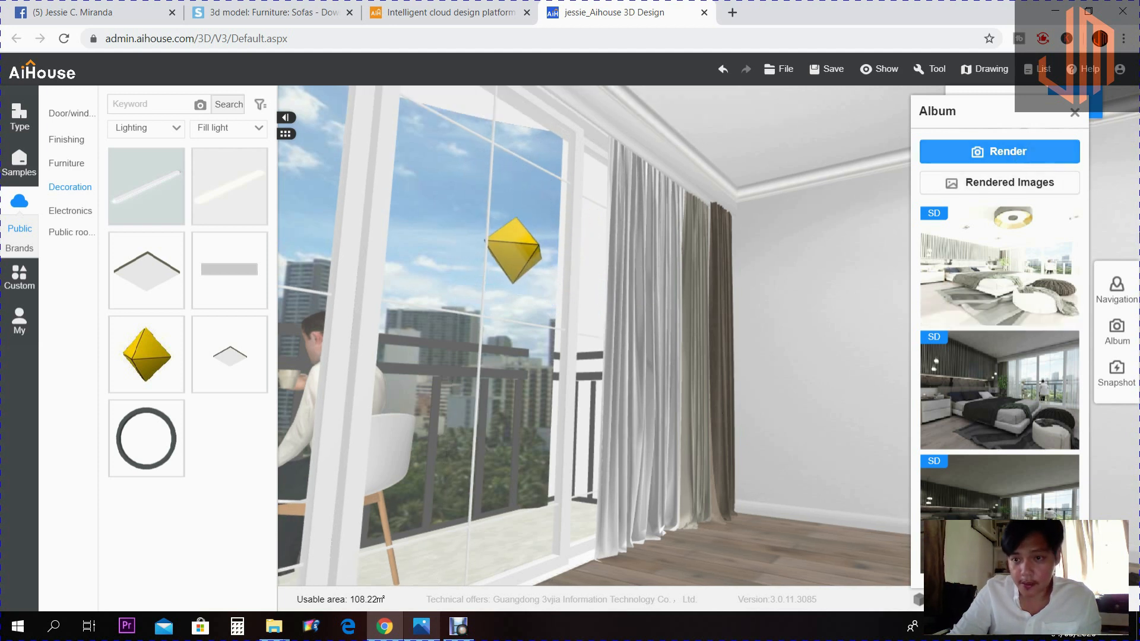
{"action": "left_click", "coordinate": [1004, 152]}
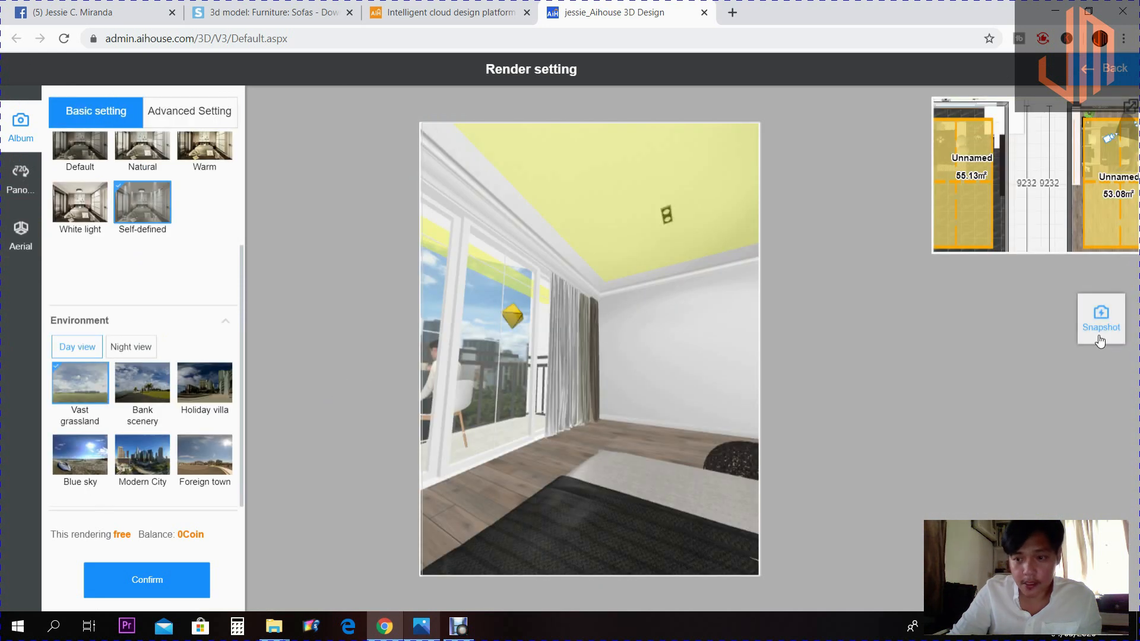
Render the saved bedroom camera view in SD, 3:4 portrait, with Natural daytime lighting.
{"action": "left_click", "coordinate": [1118, 323]}
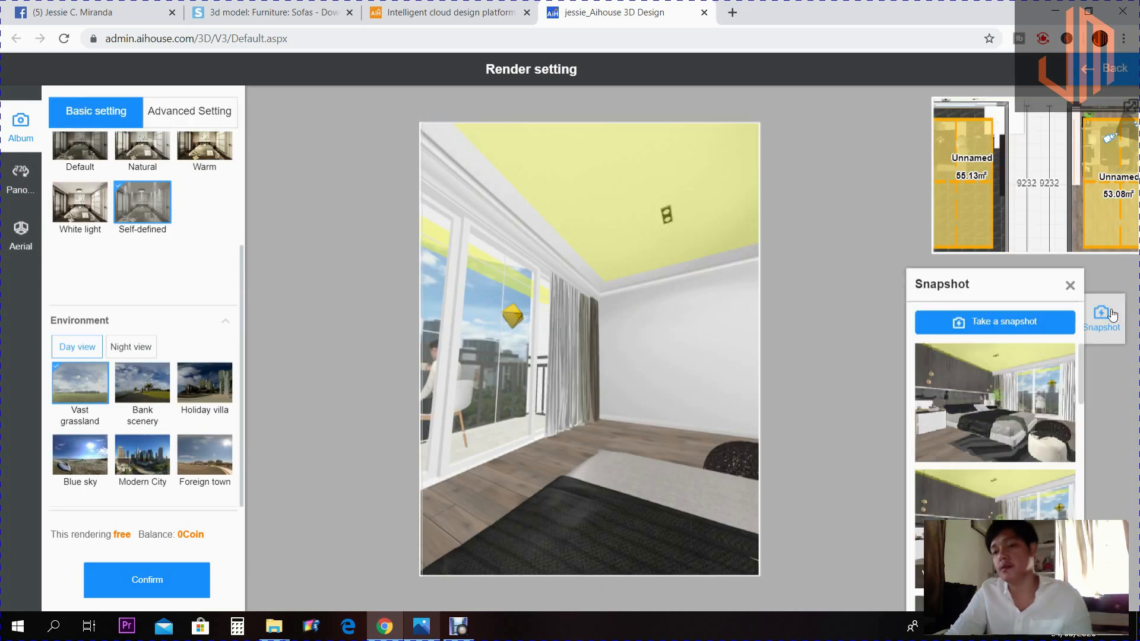
{"action": "left_click", "coordinate": [1026, 367]}
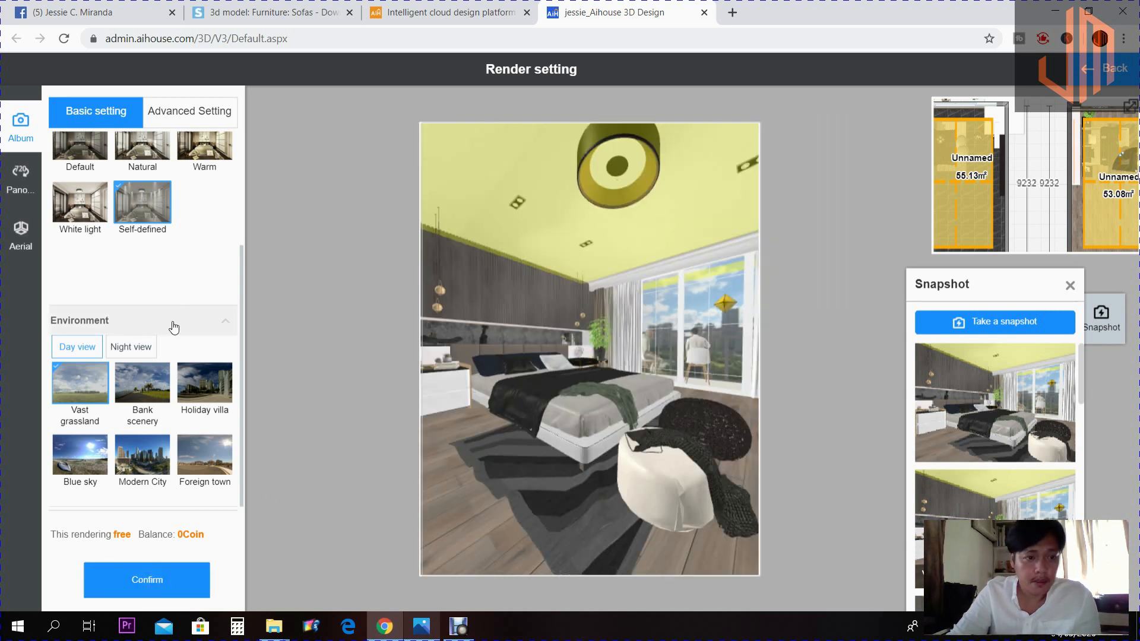
{"action": "scroll", "coordinate": [173, 326], "scroll_direction": "up", "scroll_amount": 2}
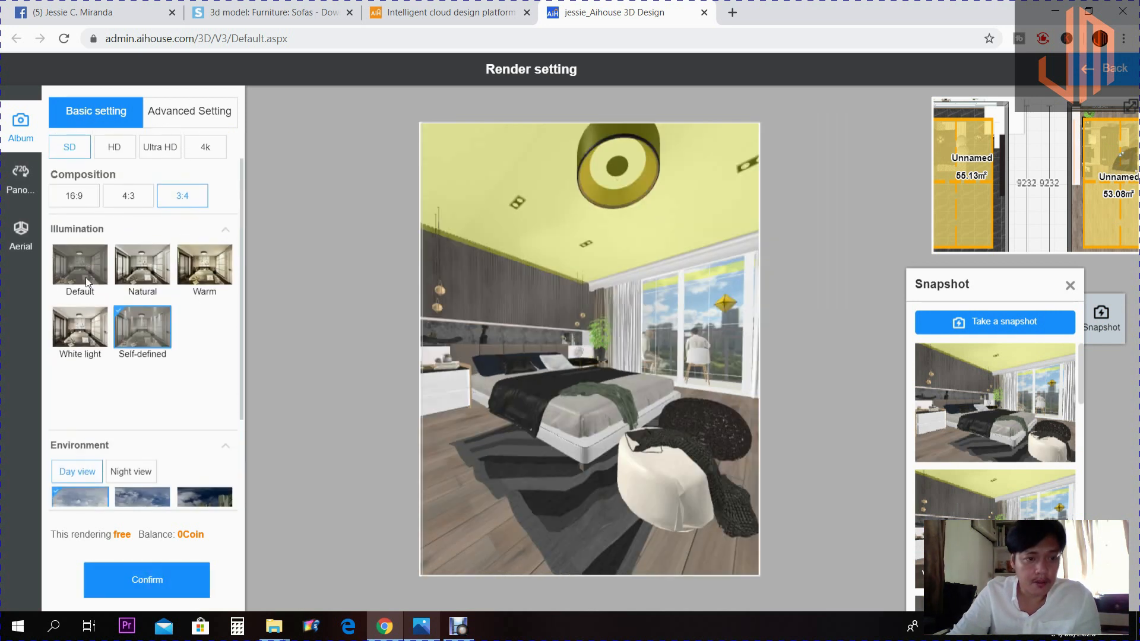
{"action": "left_click", "coordinate": [142, 265]}
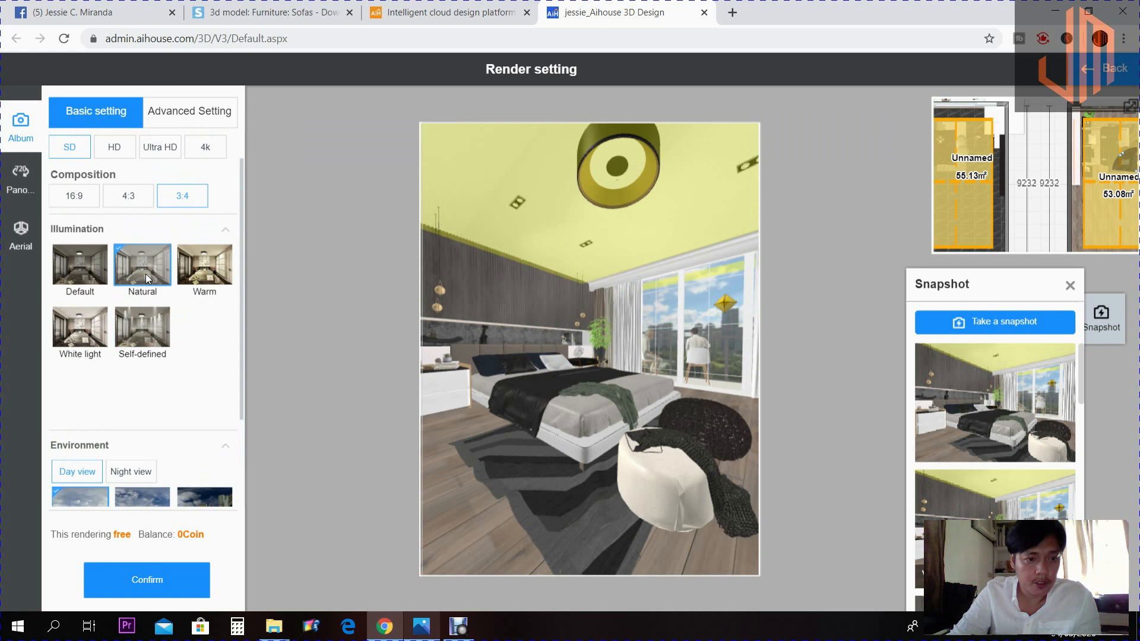
{"action": "left_click", "coordinate": [156, 573]}
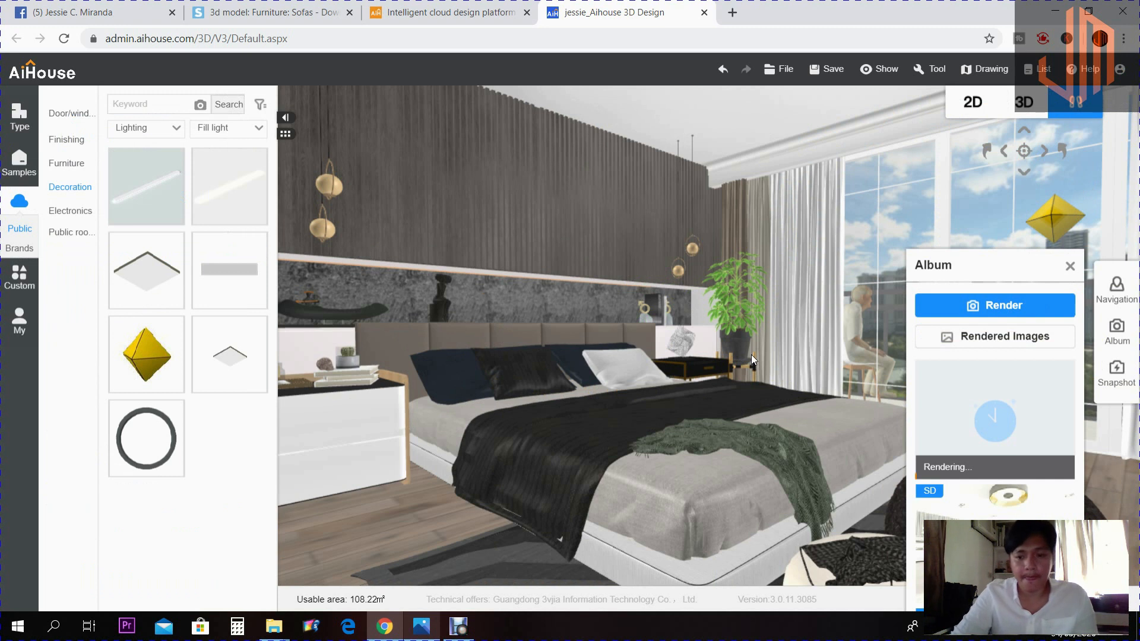
Compare the white and dark bedroom renders full size in the image viewer.
{"action": "left_click_drag", "start_coordinate": [1027, 268], "coordinate": [1072, 97]}
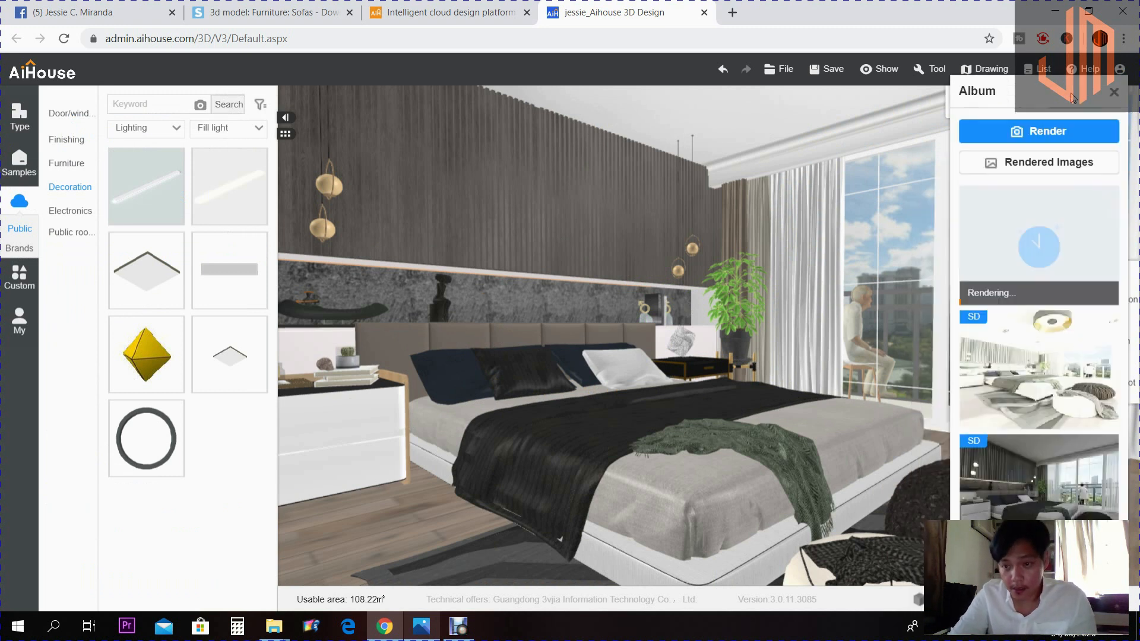
{"action": "left_click", "coordinate": [1024, 507]}
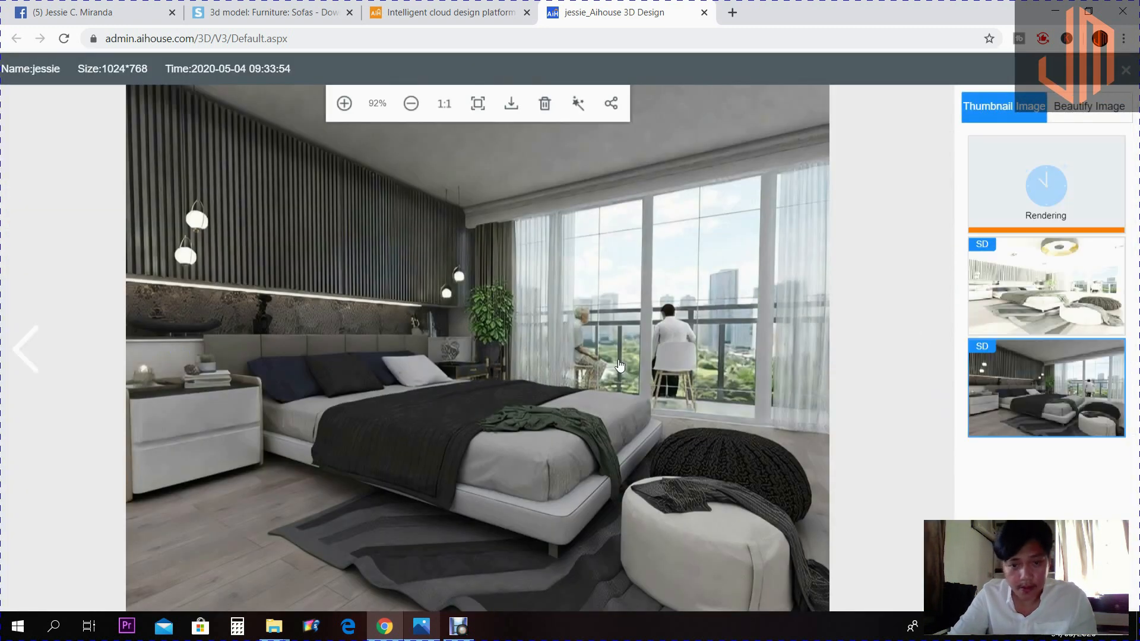
{"action": "left_click", "coordinate": [1046, 287]}
{"action": "left_click", "coordinate": [1054, 377]}
{"action": "left_click", "coordinate": [1128, 70]}
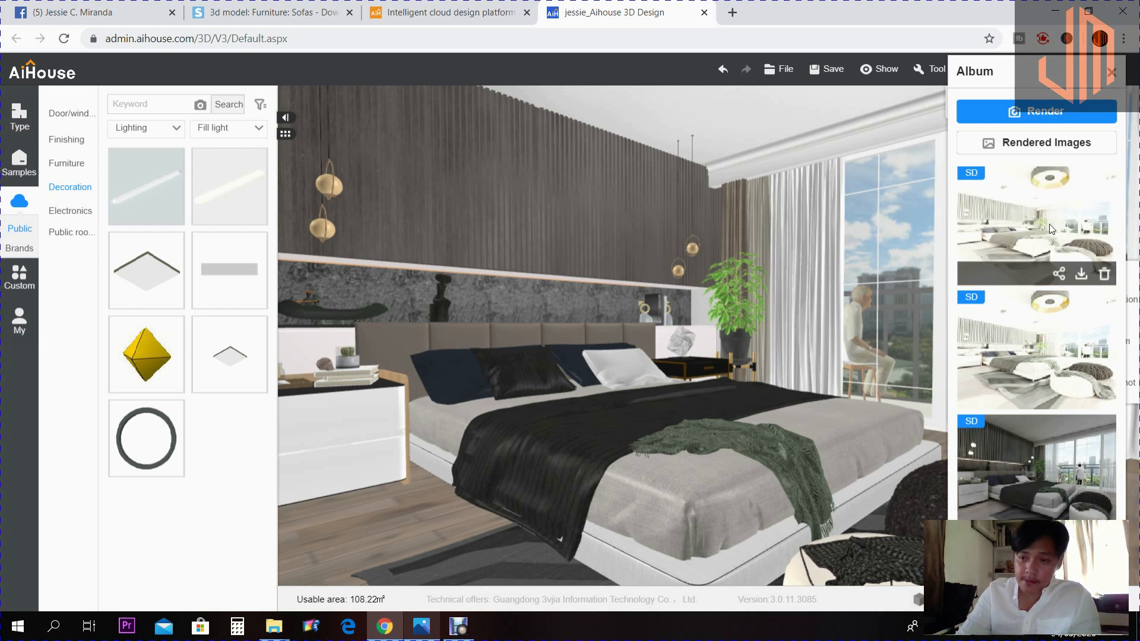
Compare the newest render with the 09:36 render, then face the balcony window.
{"action": "left_click", "coordinate": [1052, 229]}
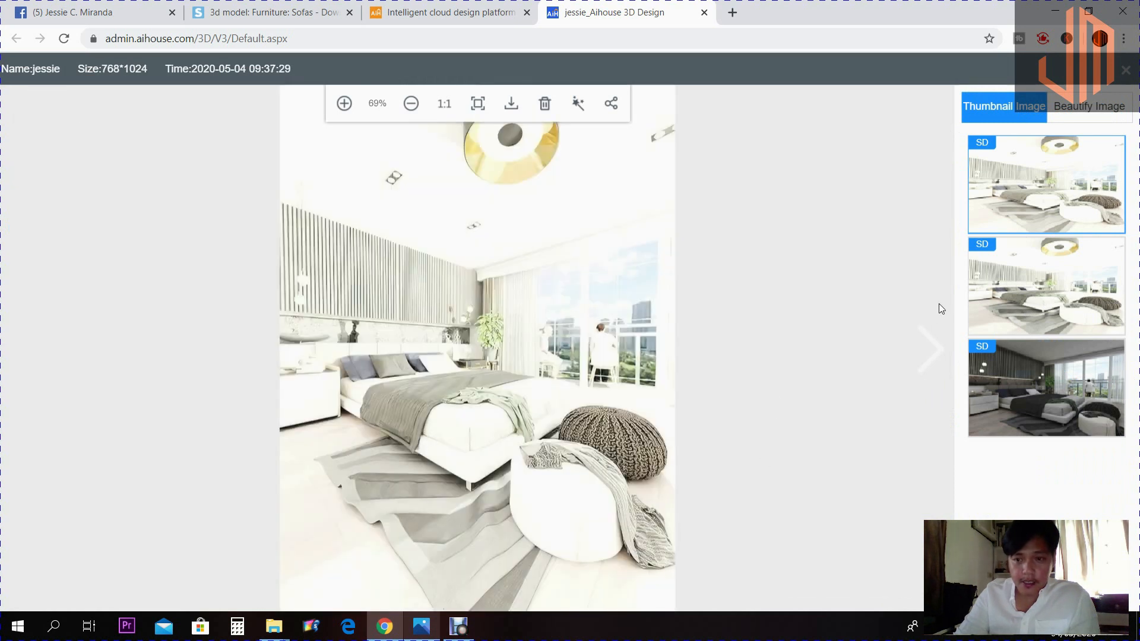
{"action": "left_click", "coordinate": [1084, 285]}
{"action": "left_click", "coordinate": [1083, 205]}
{"action": "left_click", "coordinate": [1082, 298]}
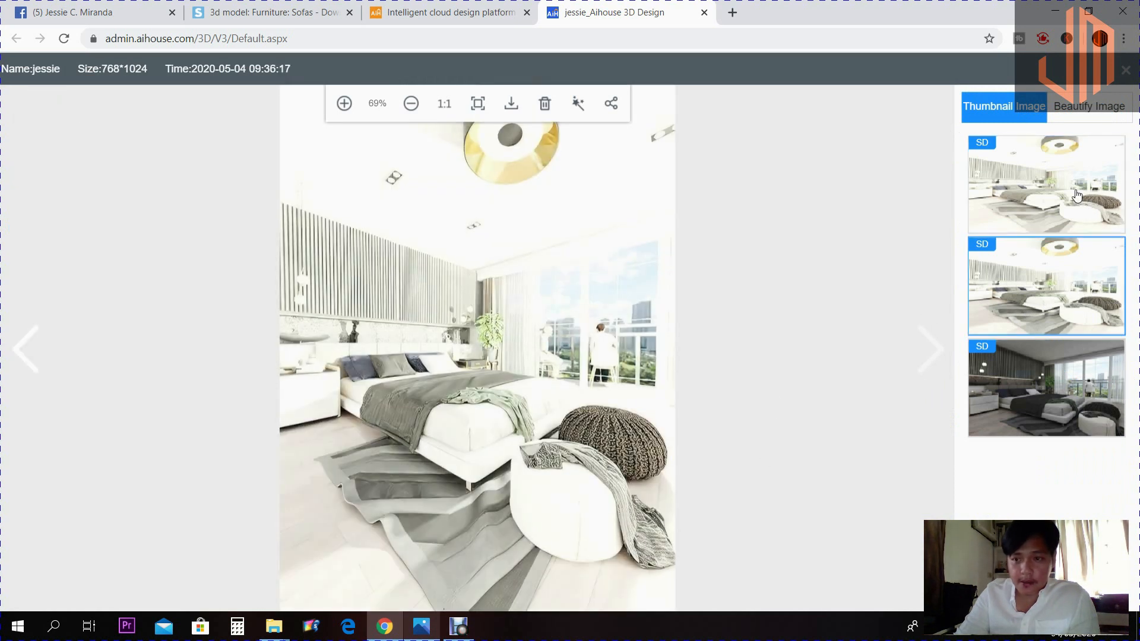
{"action": "left_click", "coordinate": [1126, 70]}
{"action": "left_click_drag", "start_coordinate": [635, 400], "coordinate": [640, 355]}
{"action": "scroll", "coordinate": [584, 373], "scroll_direction": "up", "scroll_amount": 3}
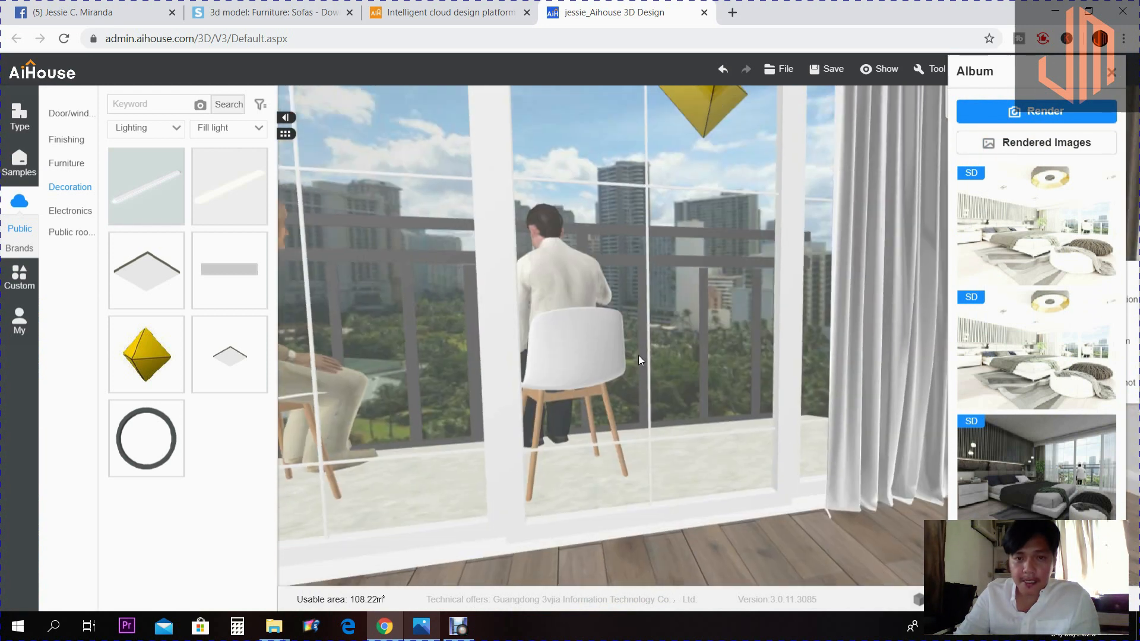
Delete the yellow diamond light and drop a Hidden light board into the room.
{"action": "scroll", "coordinate": [714, 458], "scroll_direction": "down", "scroll_amount": 5}
{"action": "left_click", "coordinate": [635, 256]}
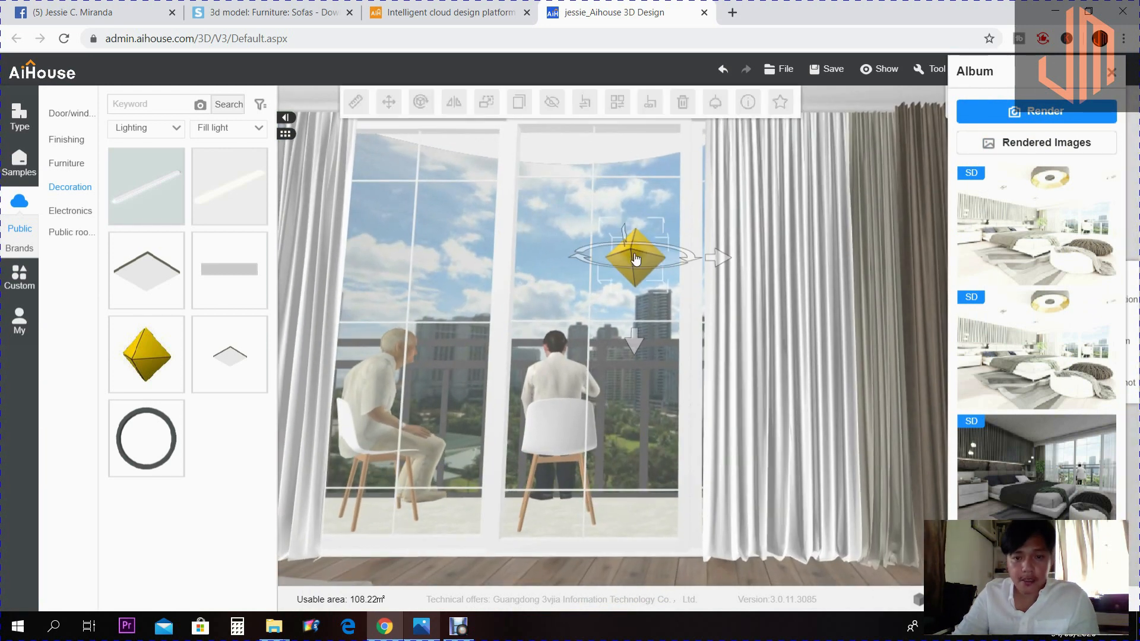
{"action": "key", "text": "Delete"}
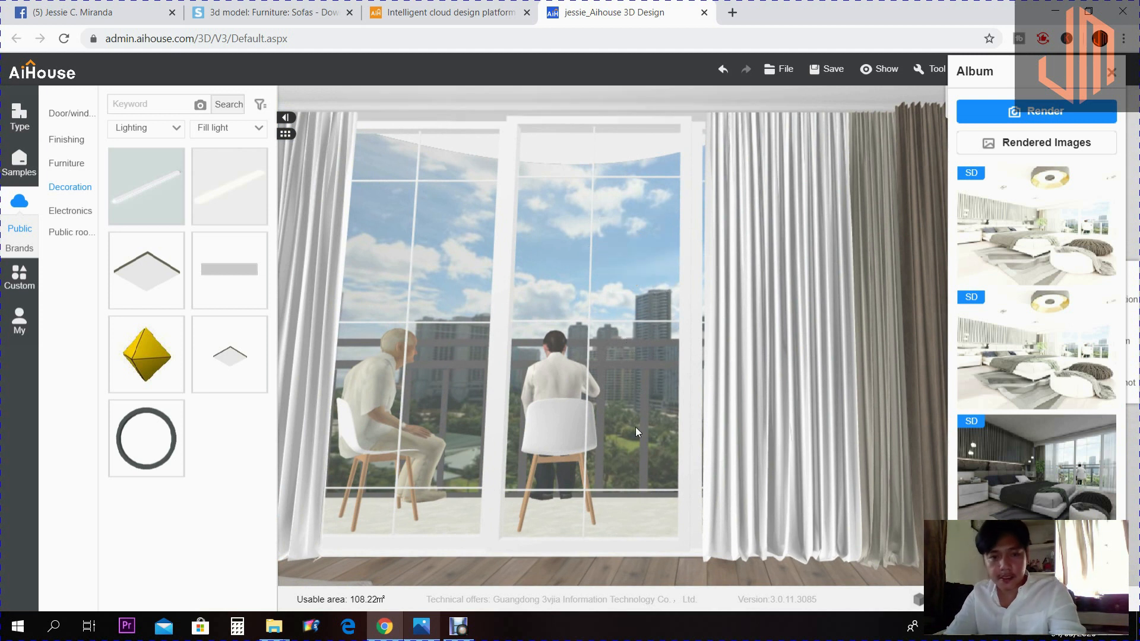
{"action": "left_click_drag", "start_coordinate": [635, 426], "coordinate": [435, 458]}
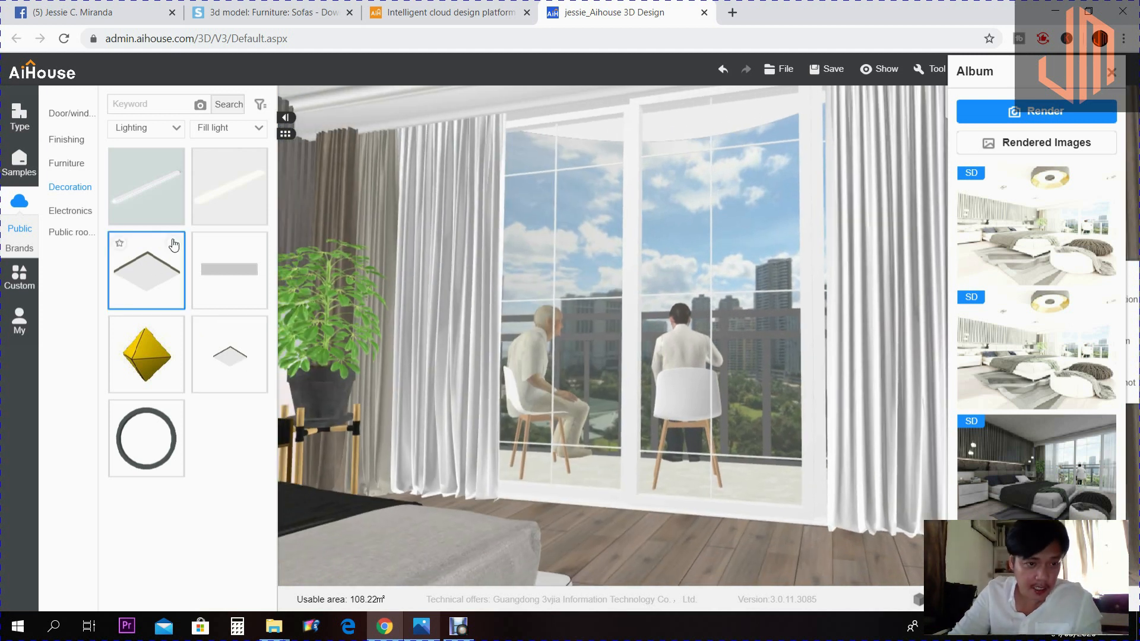
{"action": "mouse_move", "coordinate": [174, 245]}
{"action": "left_click_drag", "start_coordinate": [144, 277], "coordinate": [737, 266]}
{"action": "left_click_drag", "start_coordinate": [675, 418], "coordinate": [699, 313]}
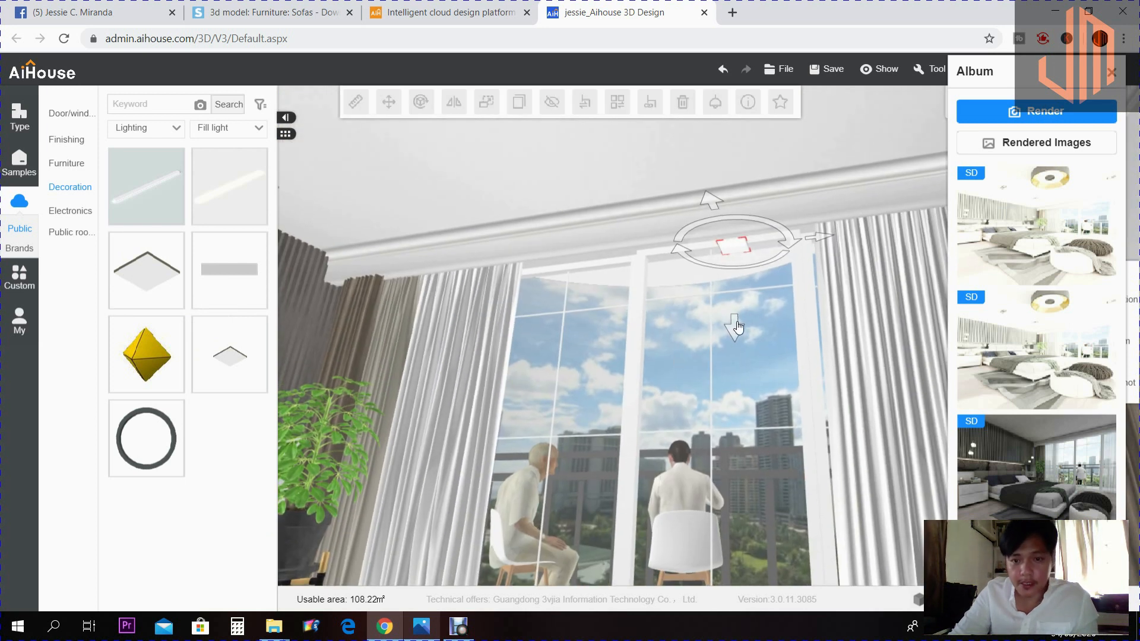
{"action": "left_click_drag", "start_coordinate": [736, 396], "coordinate": [717, 508]}
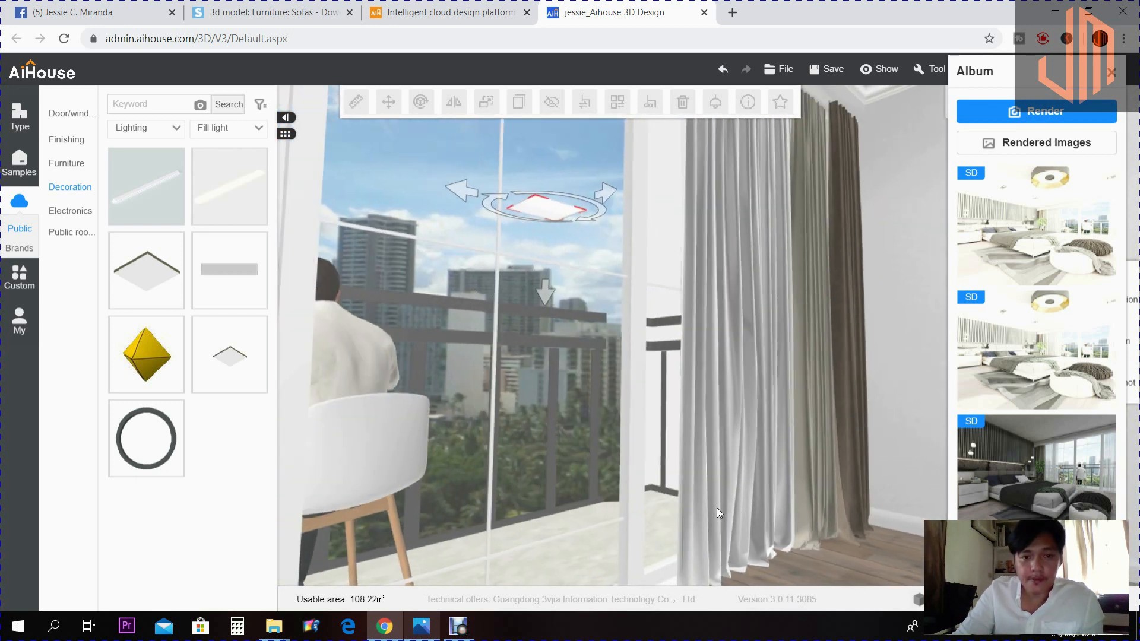
Rotate the light board upright and lower it down in front of the window.
{"action": "left_click", "coordinate": [421, 102]}
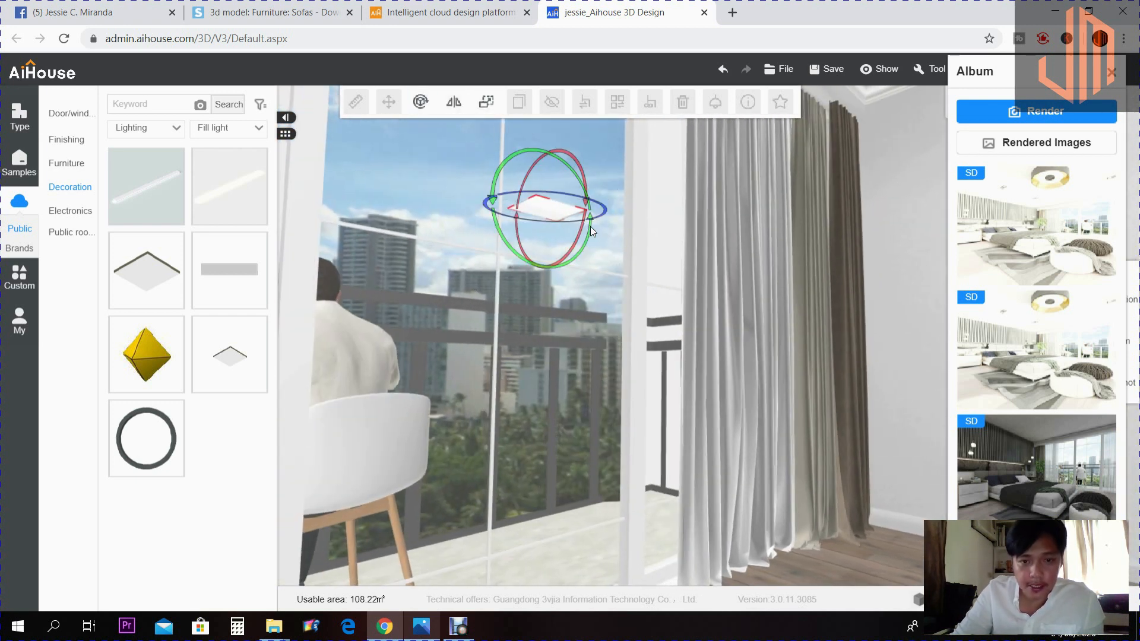
{"action": "left_click_drag", "start_coordinate": [615, 352], "coordinate": [617, 410]}
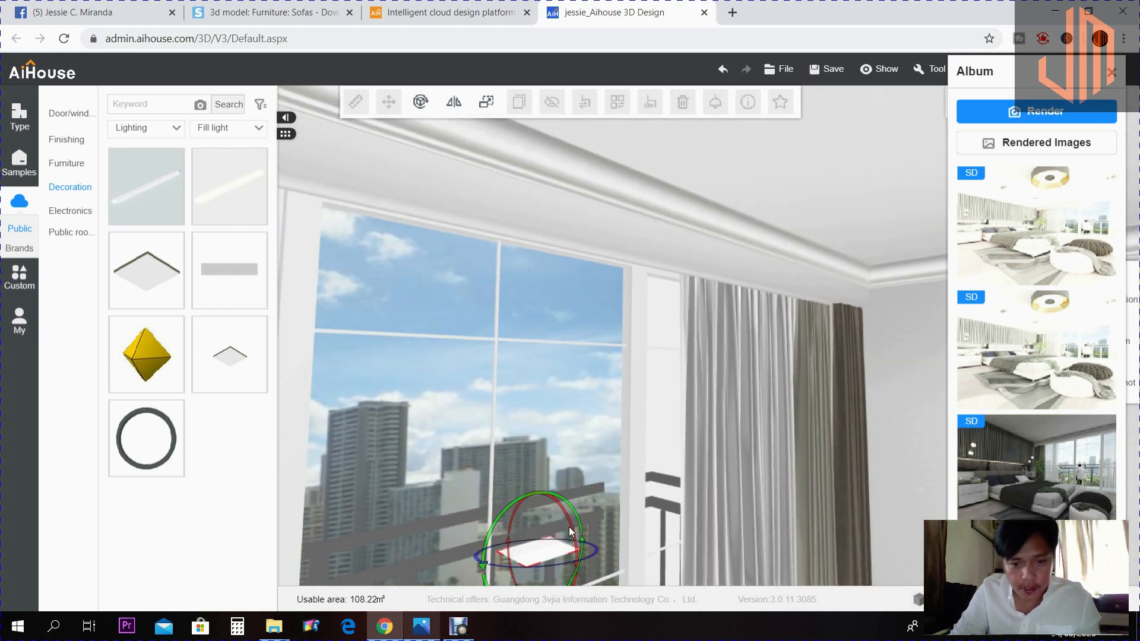
{"action": "left_click_drag", "start_coordinate": [570, 530], "coordinate": [515, 468]}
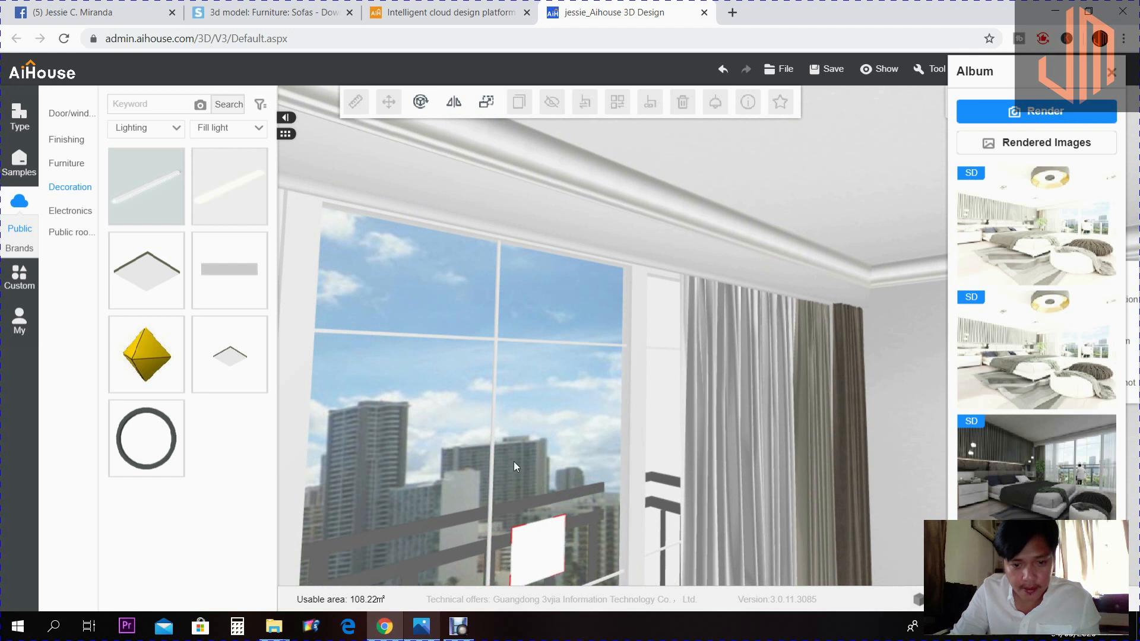
{"action": "left_click", "coordinate": [498, 277]}
{"action": "left_click", "coordinate": [542, 285]}
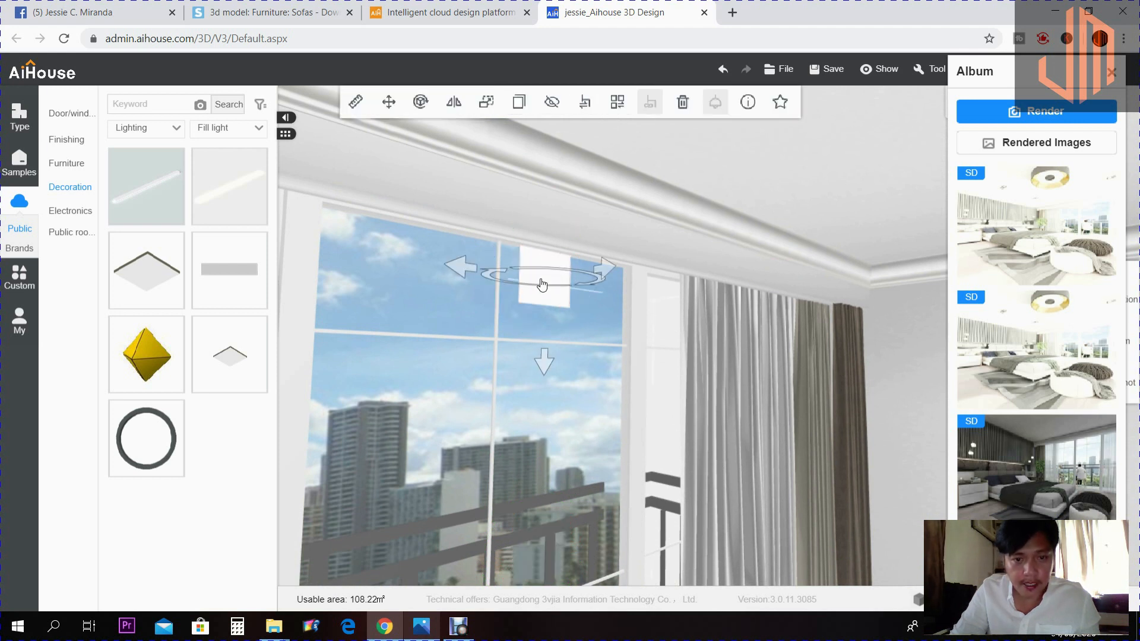
{"action": "left_click_drag", "start_coordinate": [545, 362], "coordinate": [561, 522]}
From the saved bedroom view, enlarge the light panel to about 1575×1060.
{"action": "left_click_drag", "start_coordinate": [729, 503], "coordinate": [997, 309]}
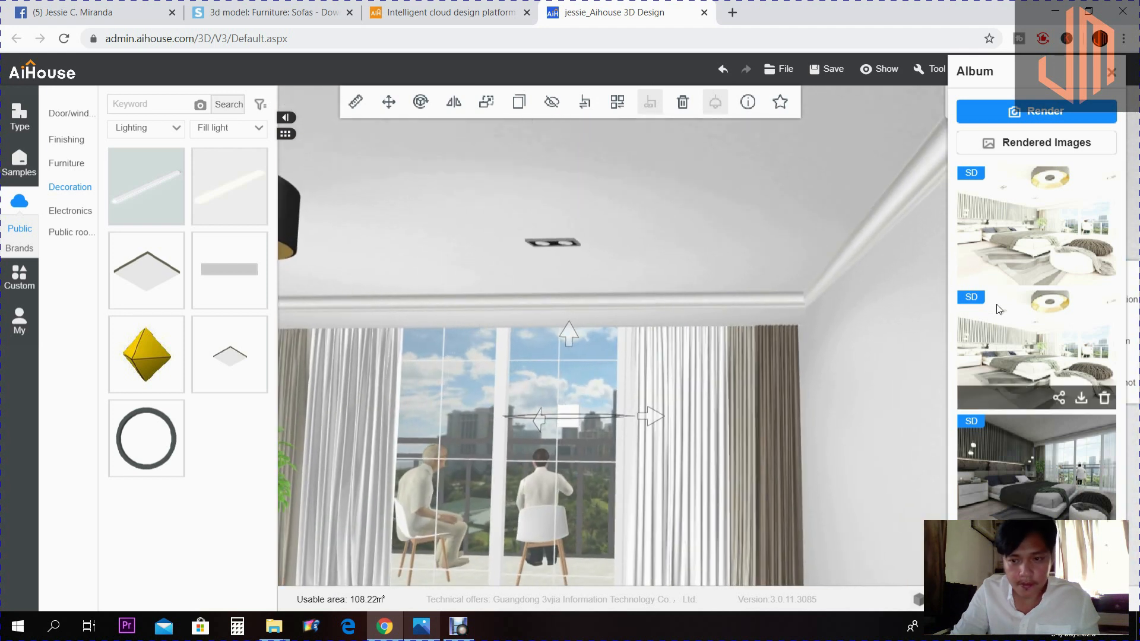
{"action": "left_click", "coordinate": [1112, 73]}
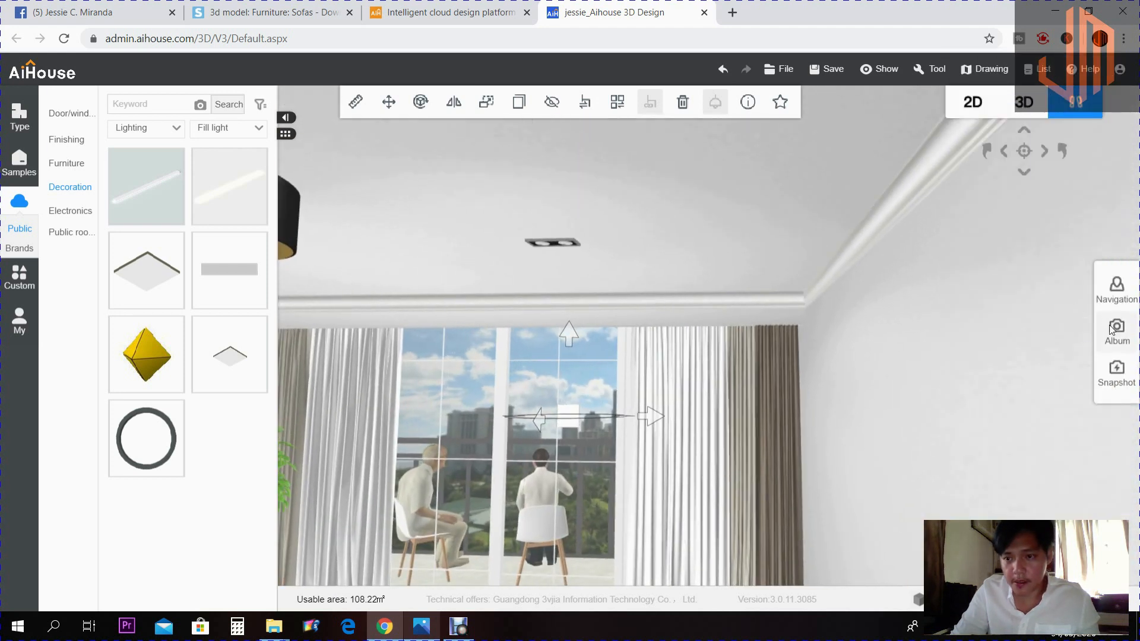
{"action": "left_click", "coordinate": [1117, 373]}
{"action": "left_click", "coordinate": [995, 403]}
{"action": "left_click_drag", "start_coordinate": [760, 423], "coordinate": [543, 490]}
{"action": "mouse_move", "coordinate": [654, 416]}
{"action": "left_mouse_down"}
{"action": "mouse_move", "coordinate": [743, 440]}
{"action": "mouse_move", "coordinate": [659, 434]}
{"action": "left_mouse_up"}
{"action": "left_click", "coordinate": [648, 251]}
{"action": "left_click", "coordinate": [648, 198]}
{"action": "left_click", "coordinate": [486, 102]}
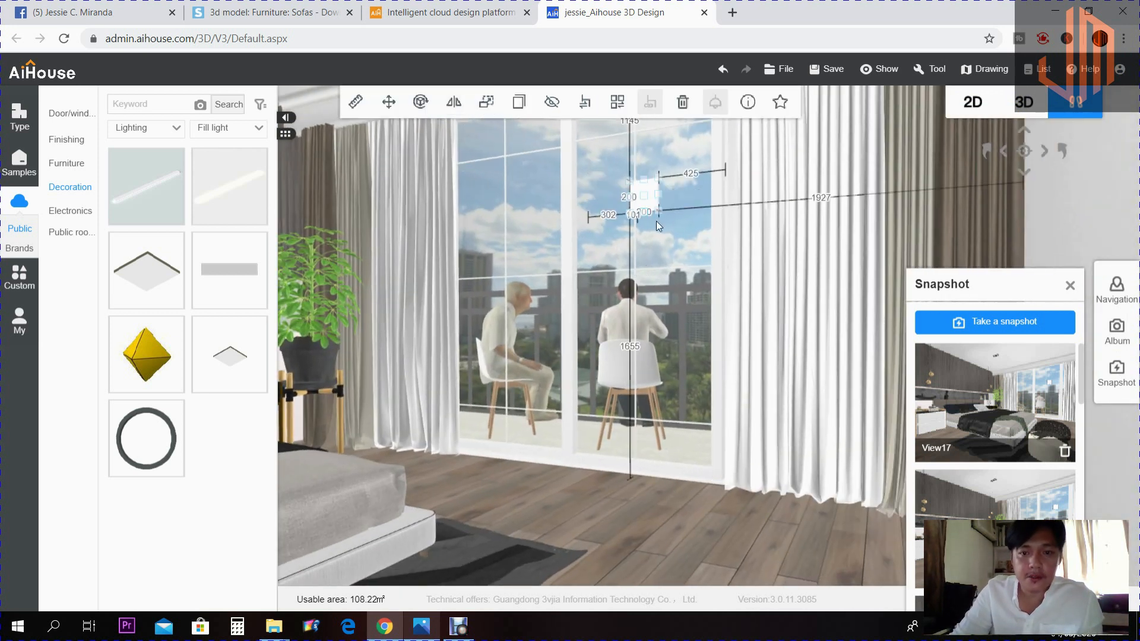
{"action": "left_click_drag", "start_coordinate": [659, 219], "coordinate": [692, 263]}
{"action": "left_click", "coordinate": [673, 502]}
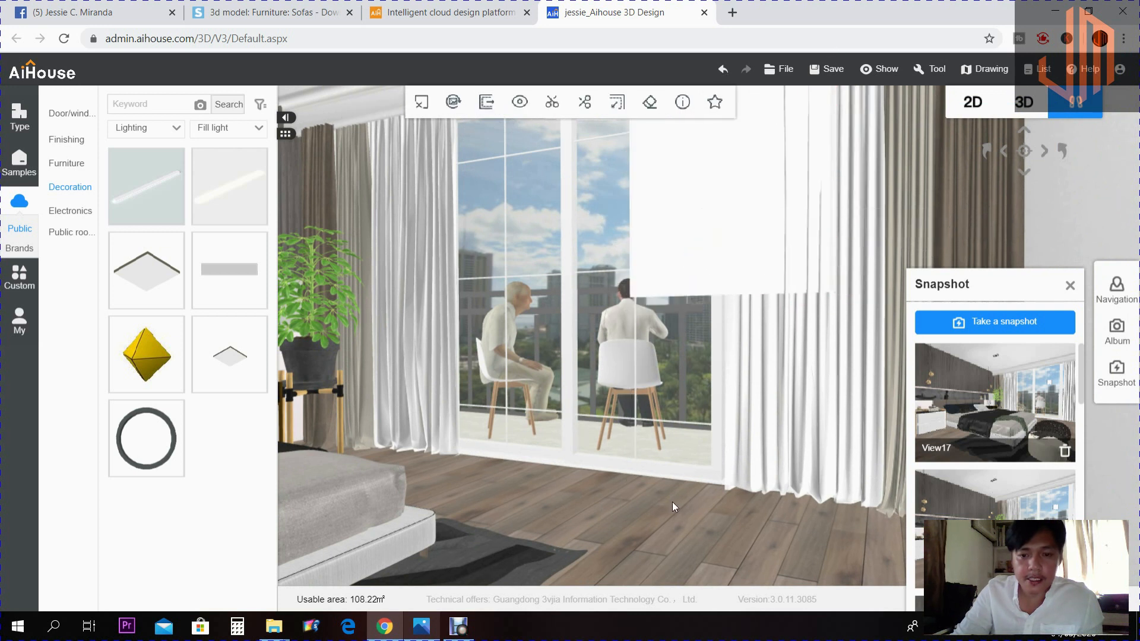
{"action": "left_click", "coordinate": [1117, 330]}
Render the View17 bedroom snapshot in SD, 3:4 portrait.
{"action": "left_click", "coordinate": [1048, 307]}
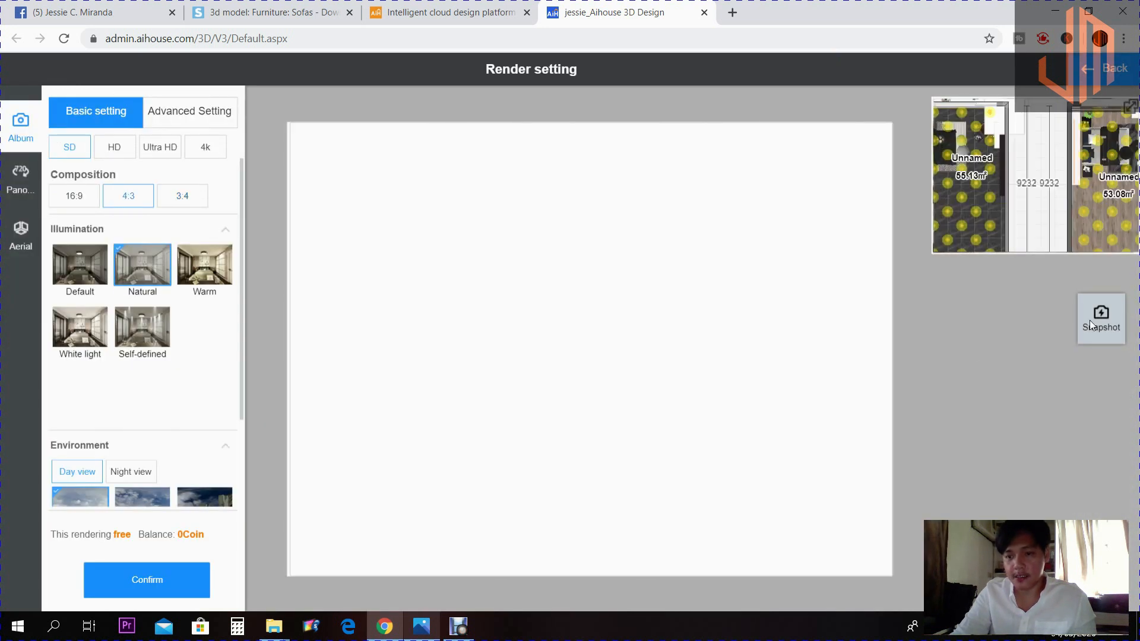
{"action": "left_click", "coordinate": [1104, 320]}
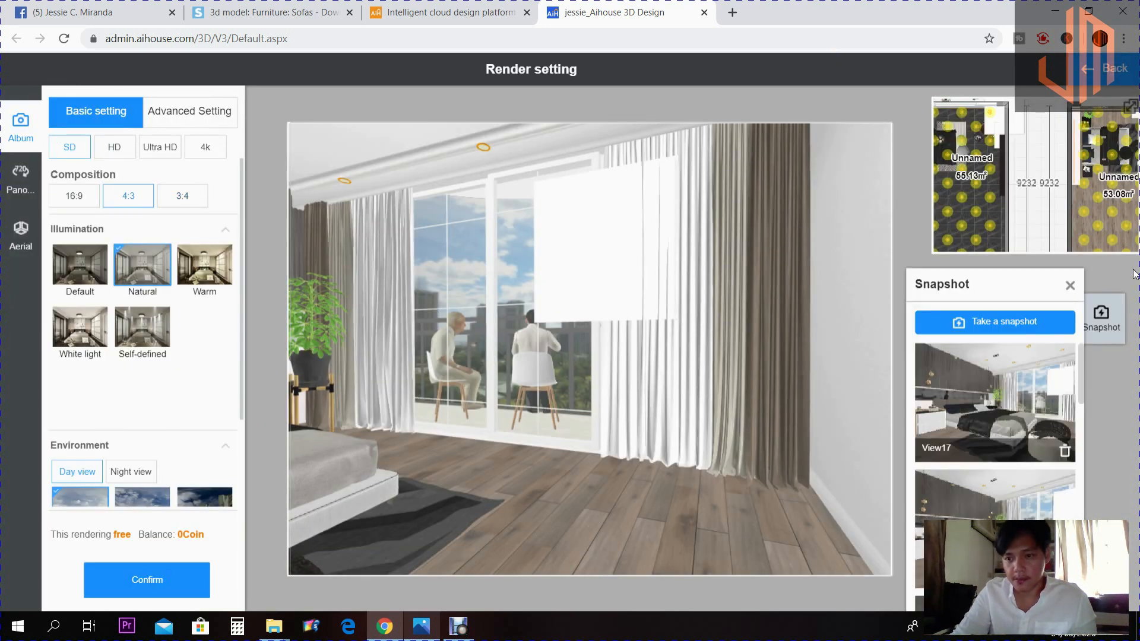
{"action": "left_click", "coordinate": [995, 404]}
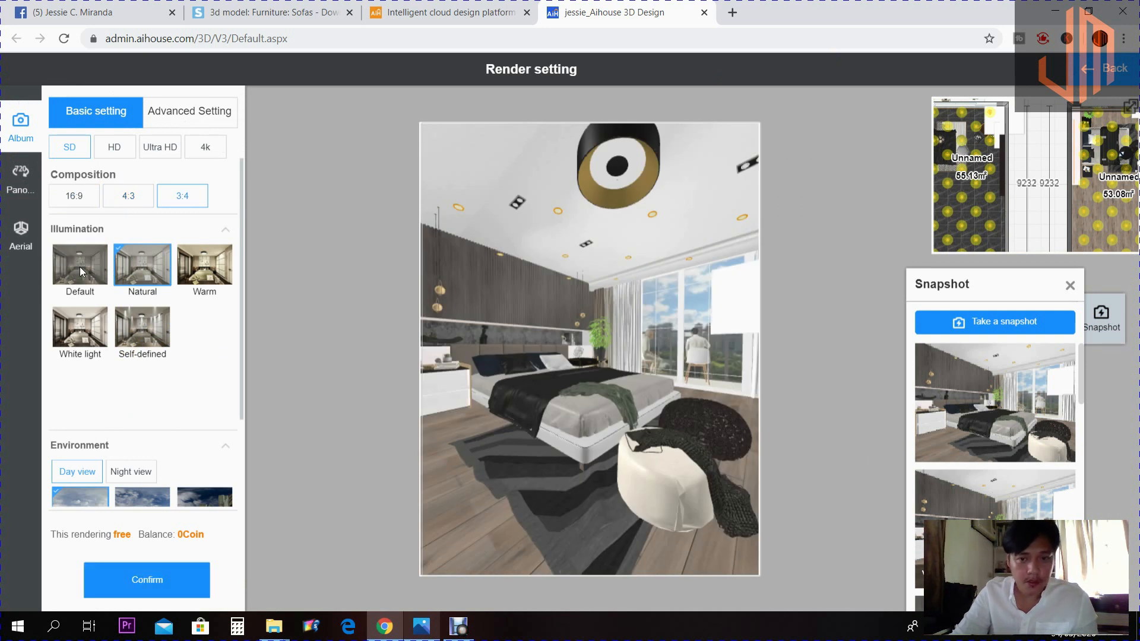
{"action": "left_click", "coordinate": [156, 585]}
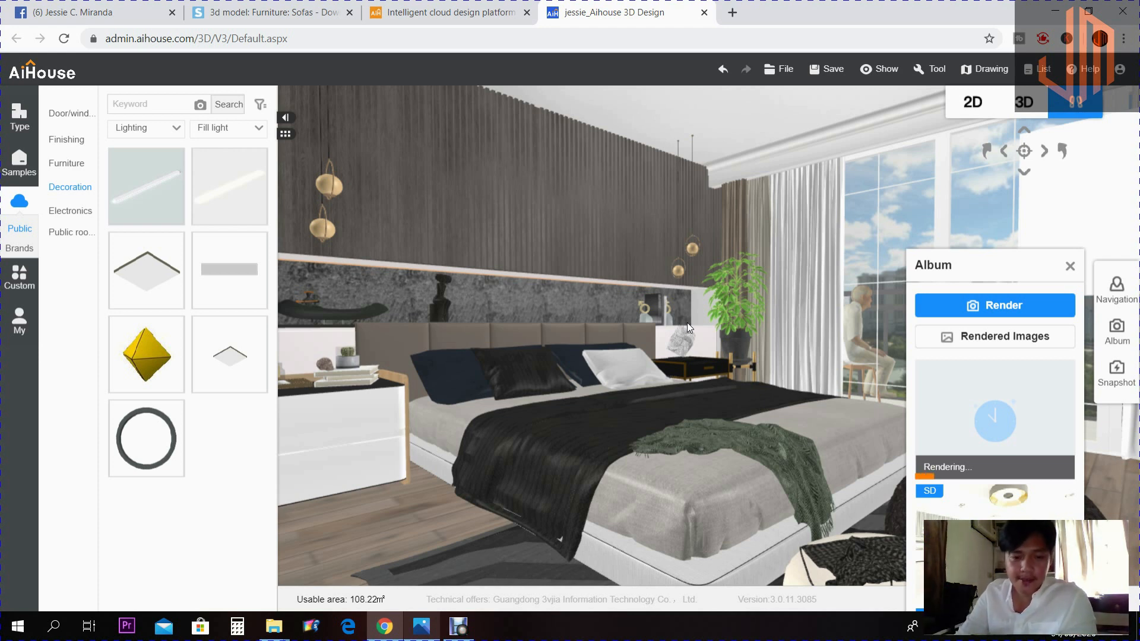
Browse Rendered Images by SD, HD and 720°Panorama, then view the newest bedroom render full size.
{"action": "left_click_drag", "start_coordinate": [1001, 268], "coordinate": [1031, 129]}
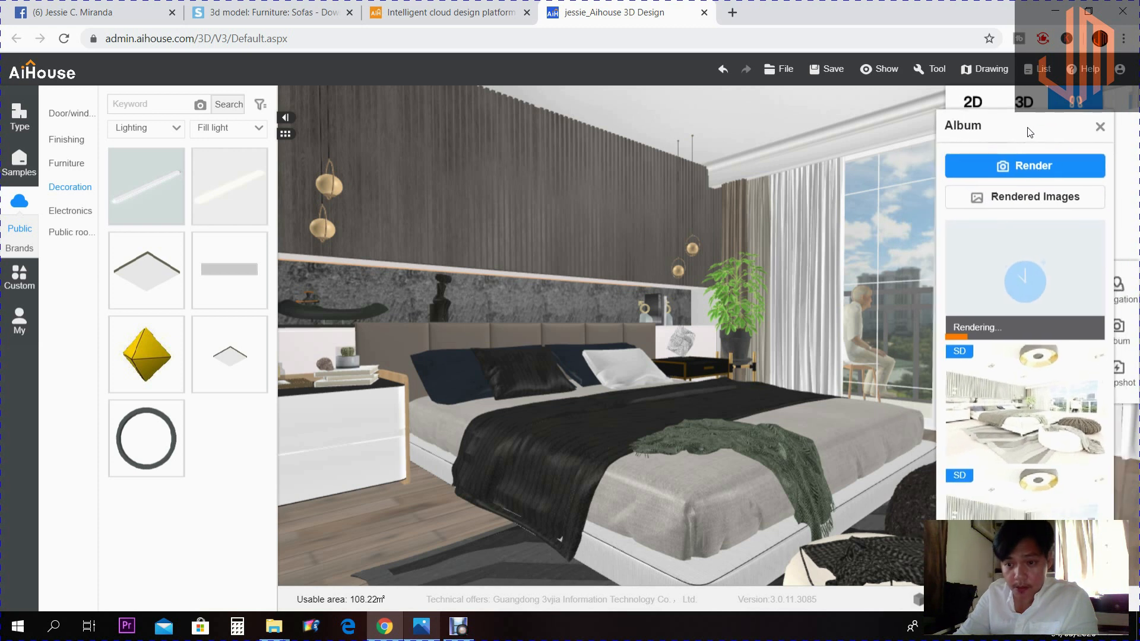
{"action": "left_click", "coordinate": [1022, 202]}
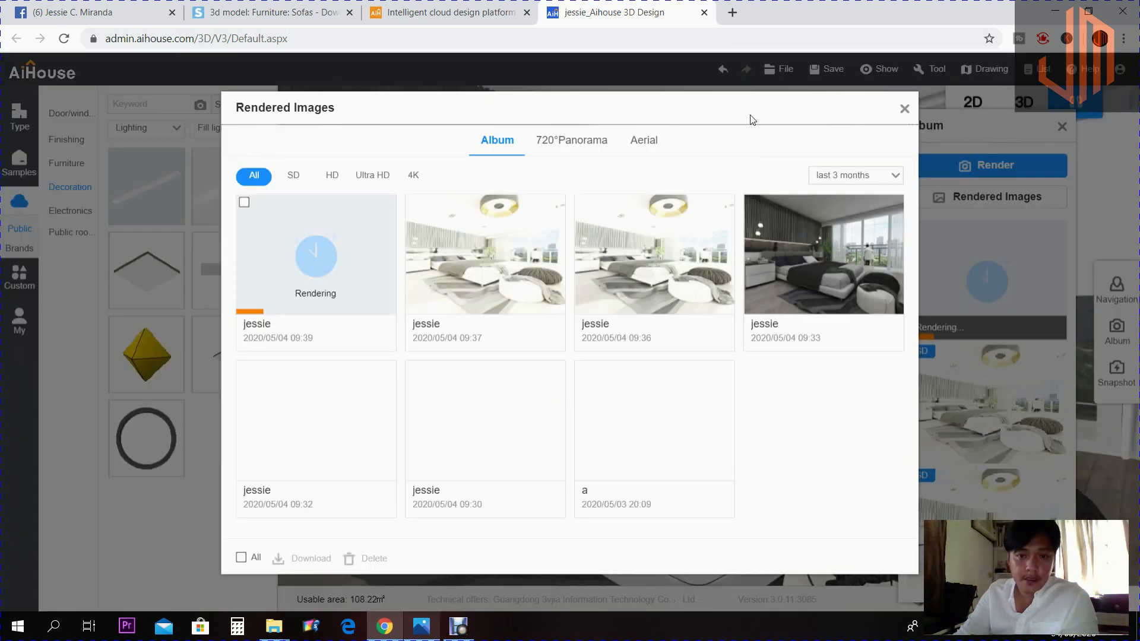
{"action": "left_click_drag", "start_coordinate": [754, 119], "coordinate": [717, 103]}
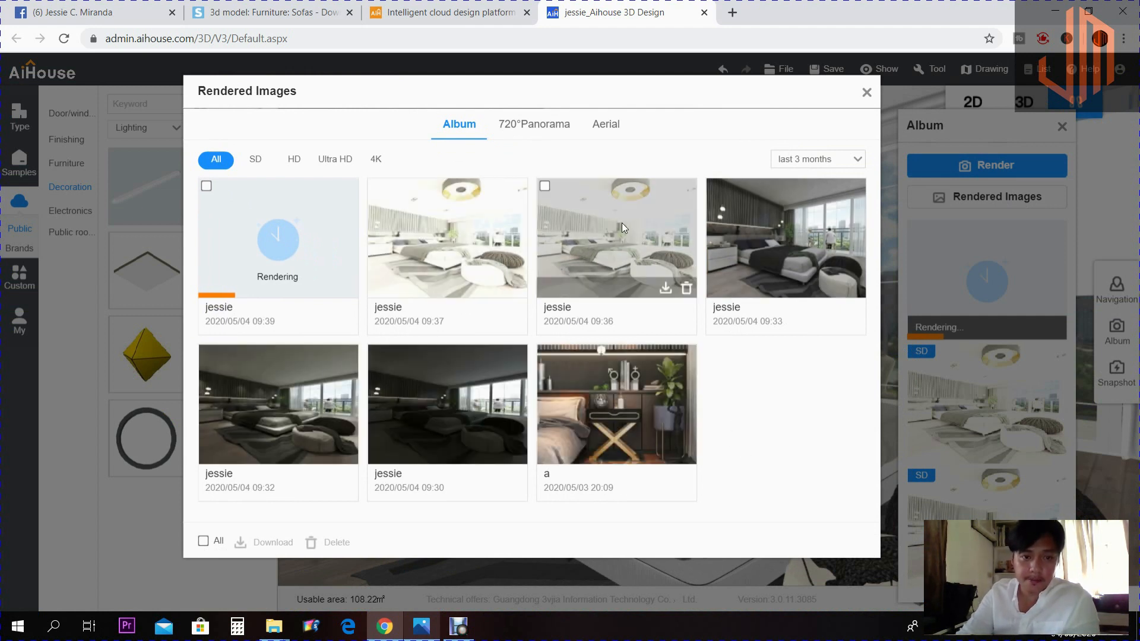
{"action": "left_click", "coordinate": [255, 159]}
{"action": "left_click", "coordinate": [215, 159]}
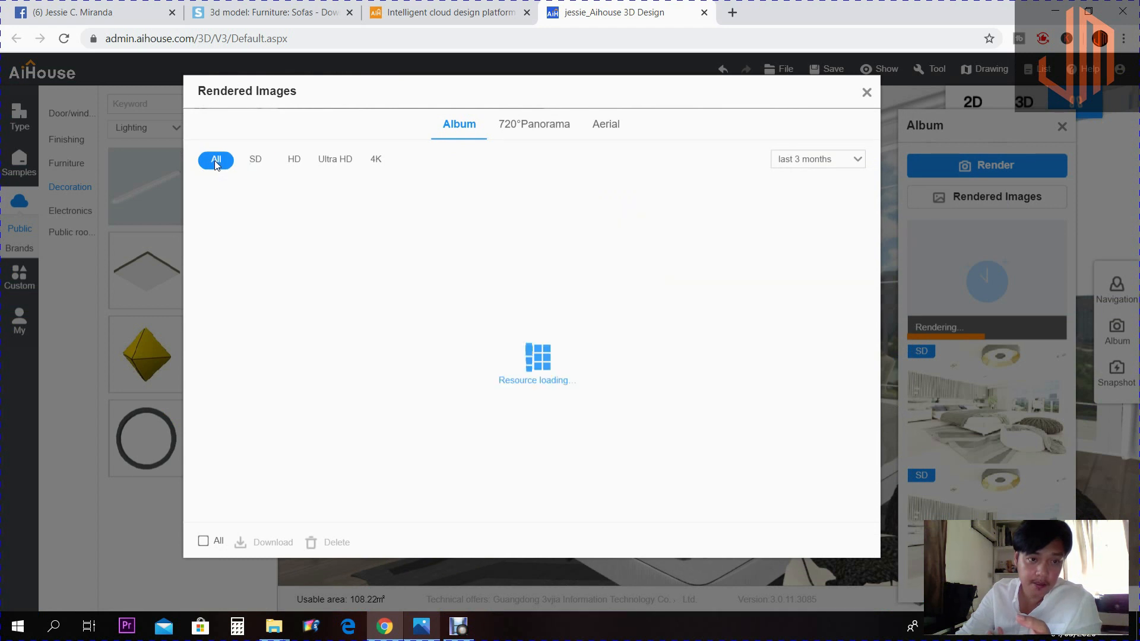
{"action": "left_click", "coordinate": [294, 160]}
{"action": "left_click", "coordinate": [255, 159]}
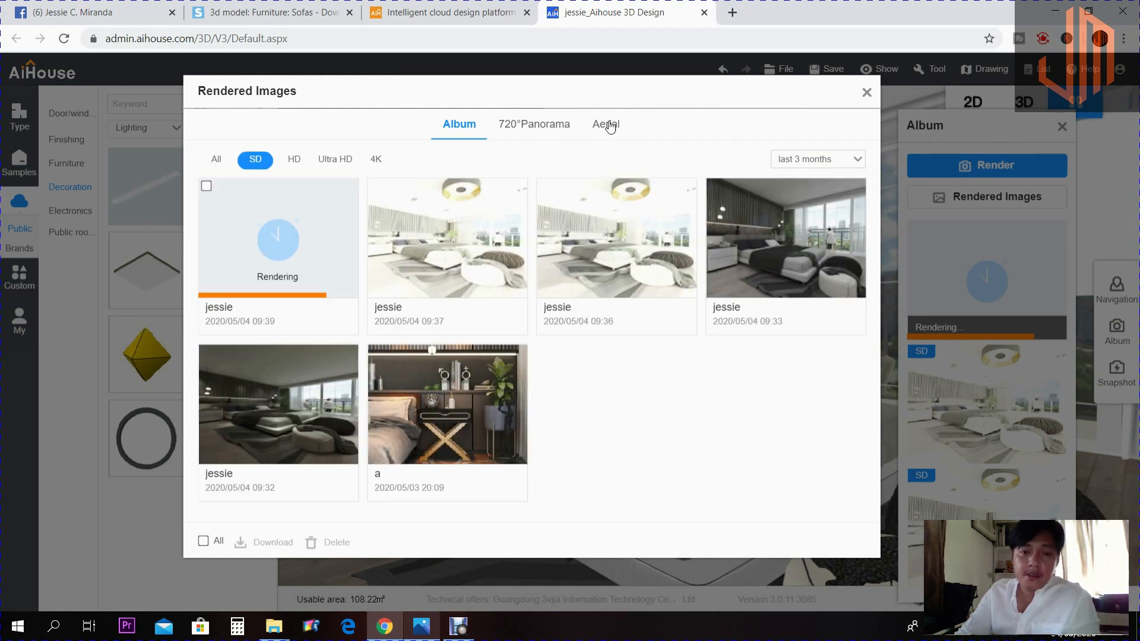
{"action": "left_click", "coordinate": [536, 128]}
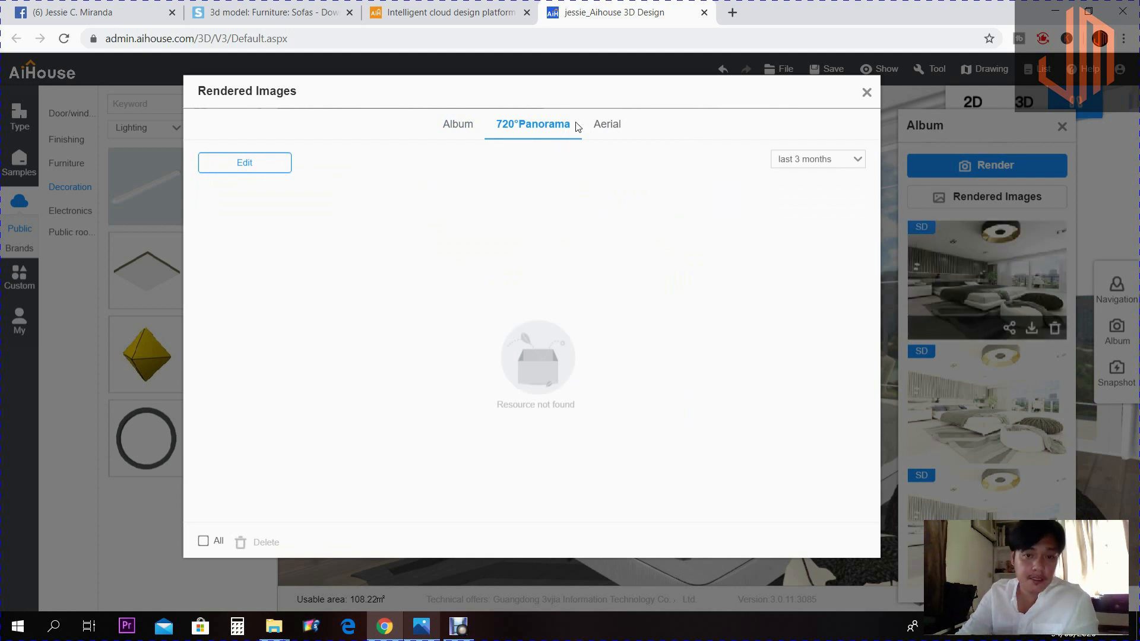
{"action": "left_click", "coordinate": [464, 126]}
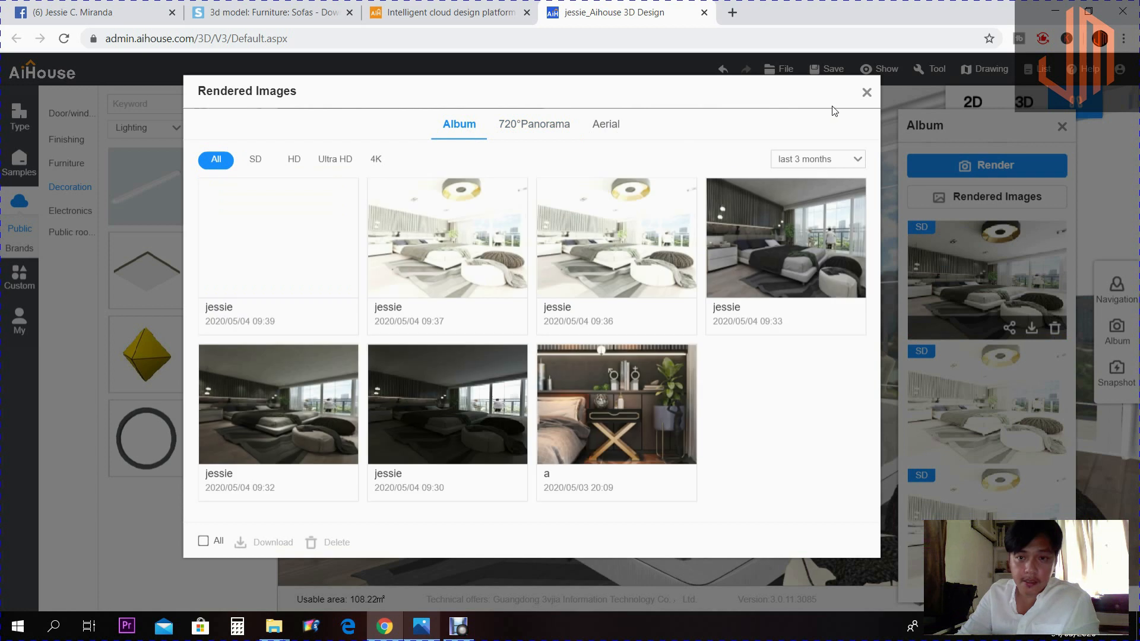
{"action": "left_click", "coordinate": [866, 93]}
{"action": "left_click", "coordinate": [989, 280]}
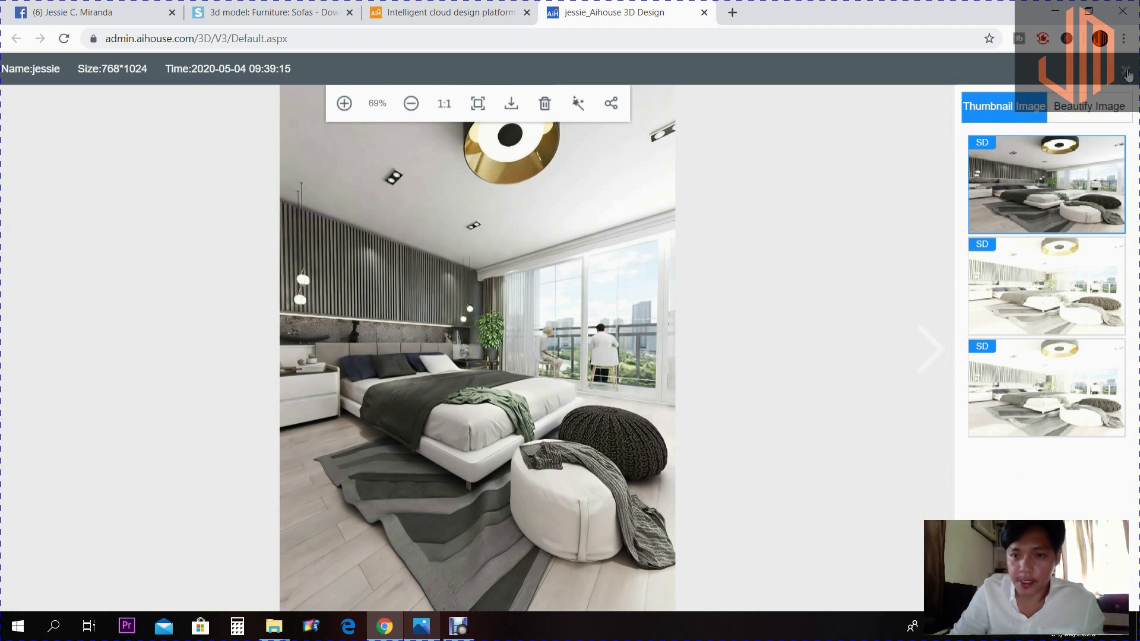
Reopen the render settings and select the ceiling light showing Fill light 01, elevation 2600.
{"action": "left_click", "coordinate": [1126, 70]}
{"action": "left_click_drag", "start_coordinate": [767, 438], "coordinate": [689, 409]}
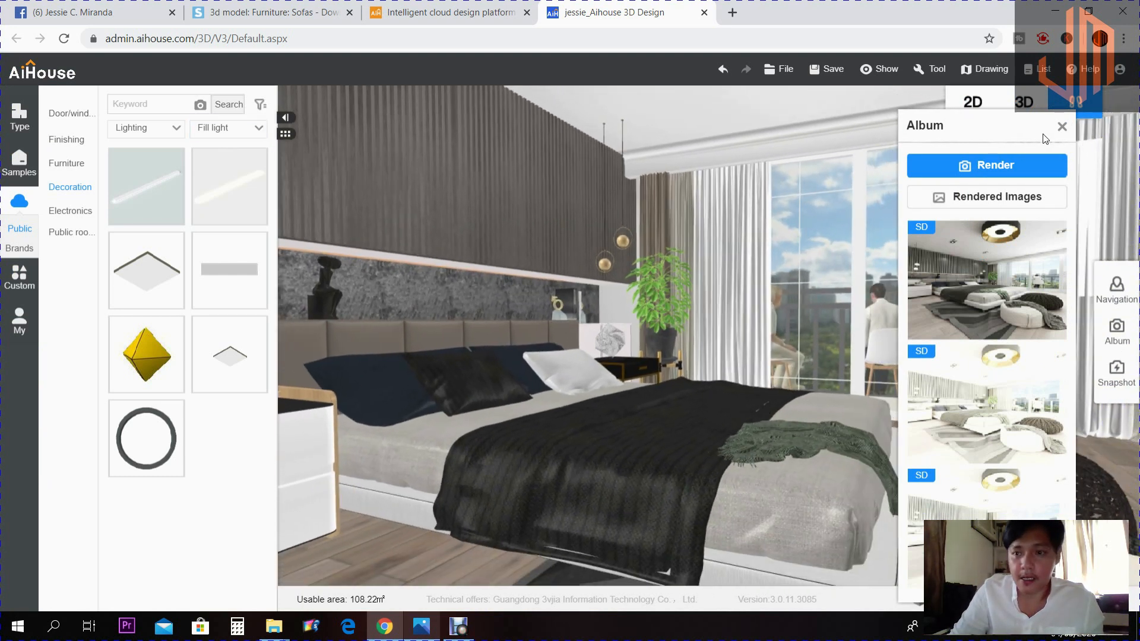
{"action": "left_click", "coordinate": [1062, 126]}
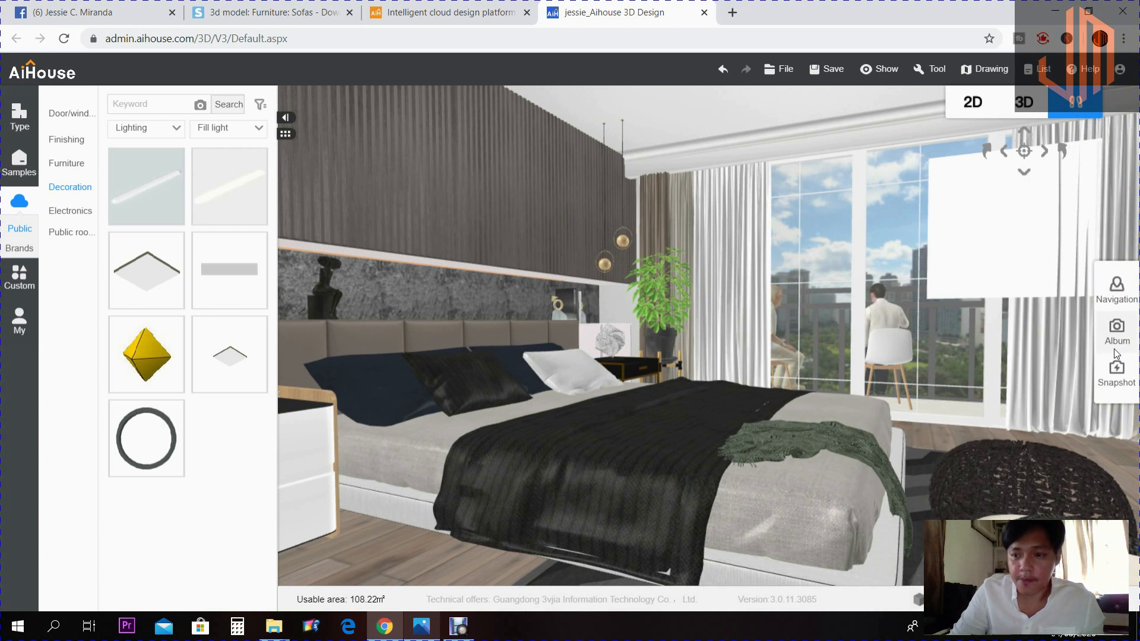
{"action": "left_click", "coordinate": [1116, 328]}
{"action": "left_click", "coordinate": [1032, 310]}
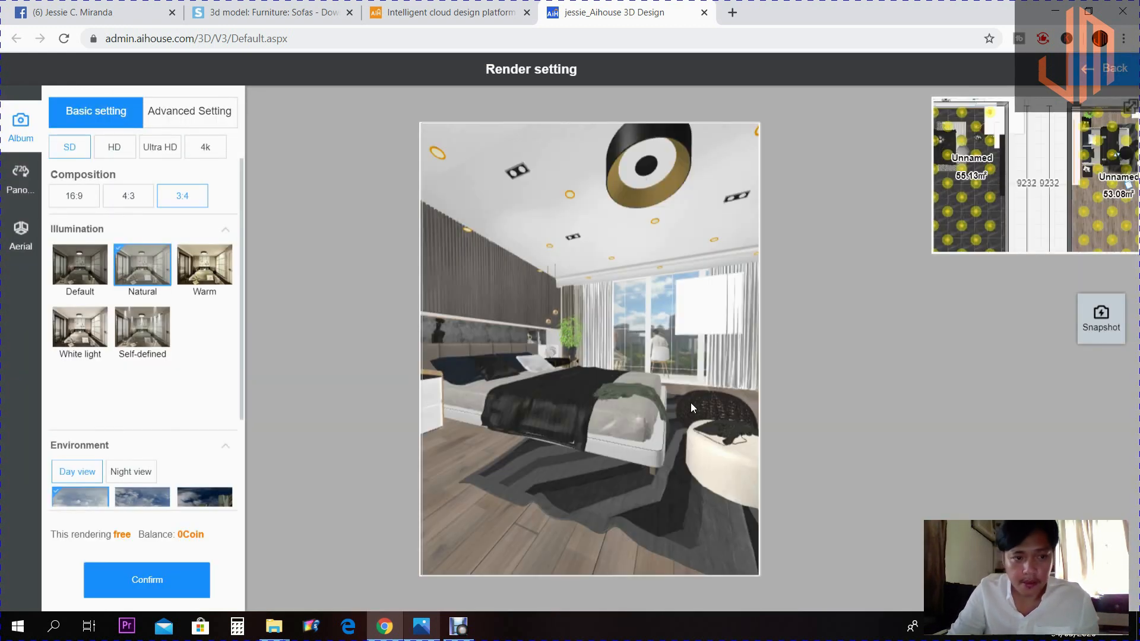
{"action": "left_click", "coordinate": [582, 194]}
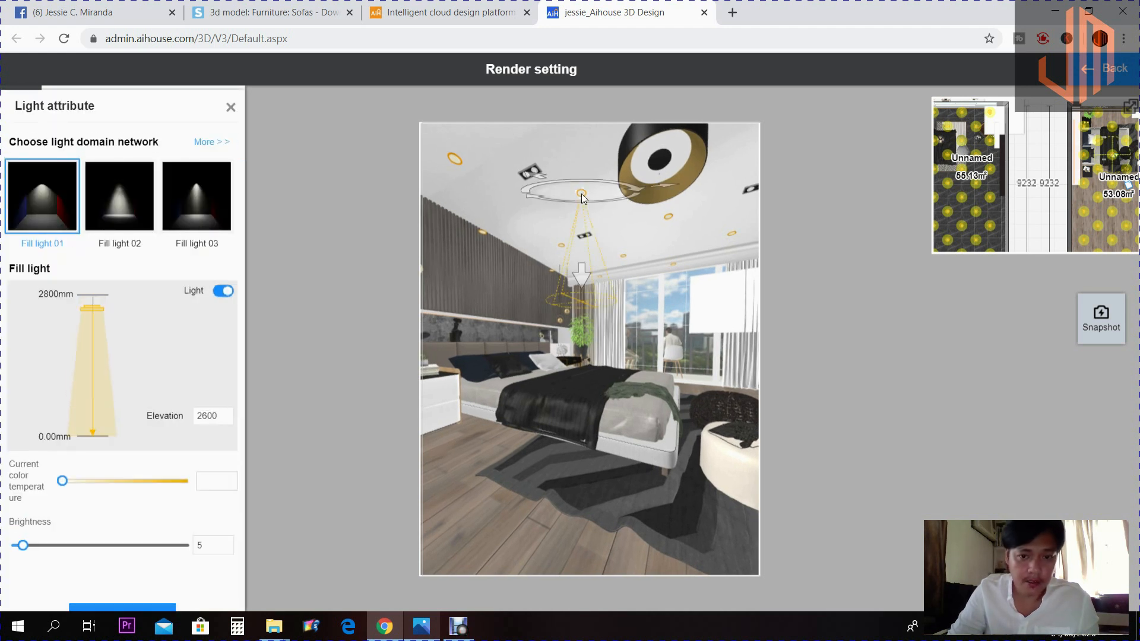
Switch to the floor plan and reposition the fill light above the bed.
{"action": "left_click", "coordinate": [1056, 153]}
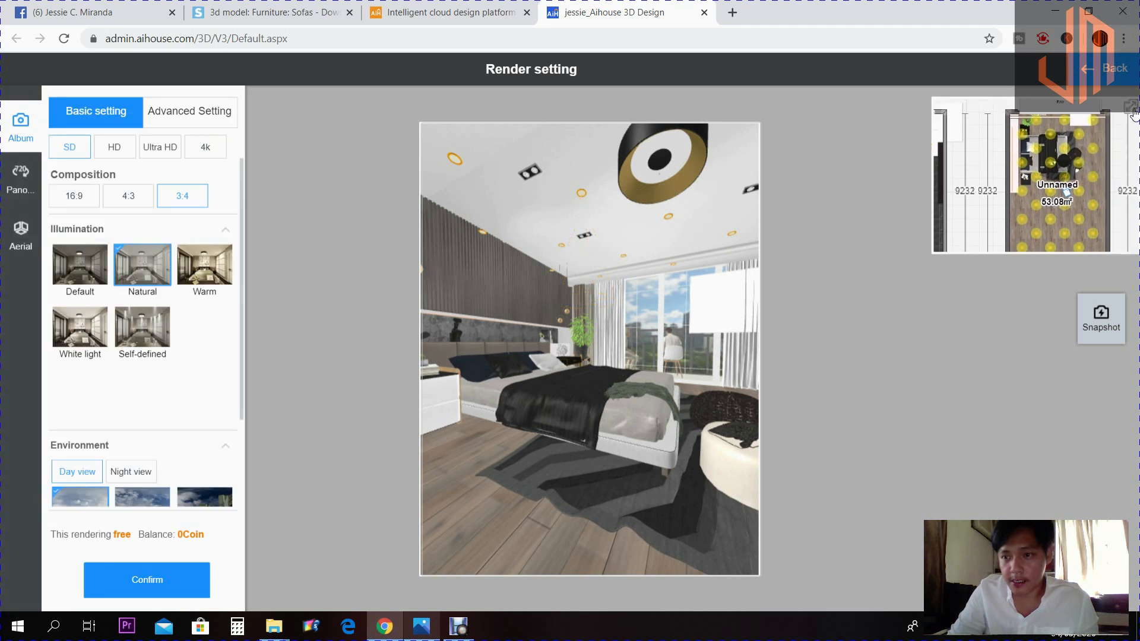
{"action": "left_click", "coordinate": [1130, 108]}
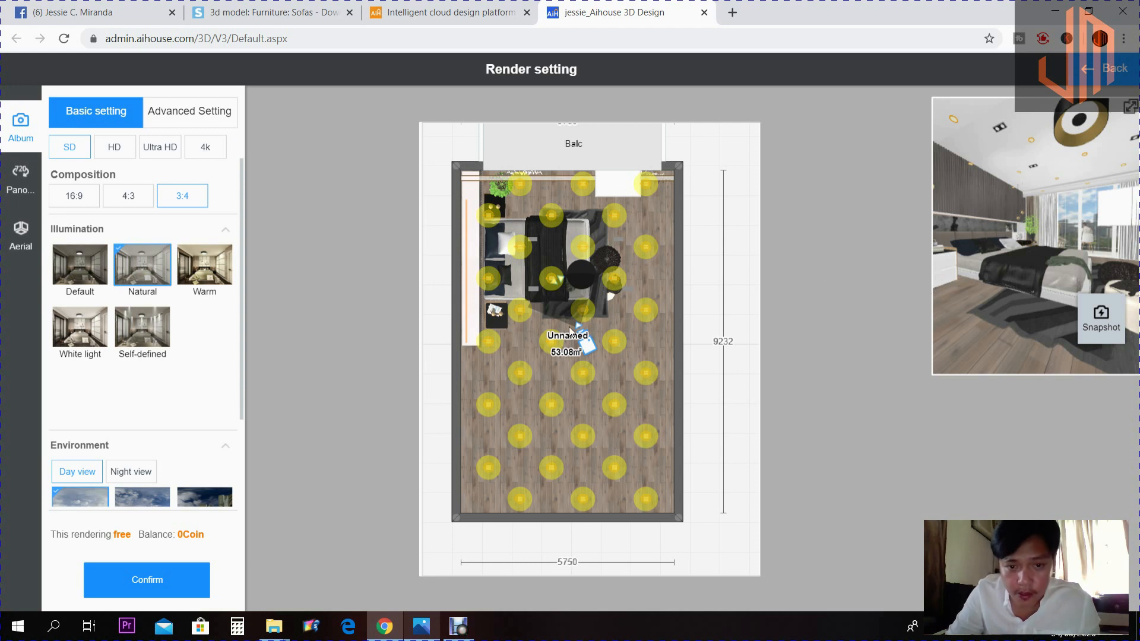
{"action": "left_click", "coordinate": [592, 315]}
{"action": "left_click_drag", "start_coordinate": [592, 314], "coordinate": [564, 296]}
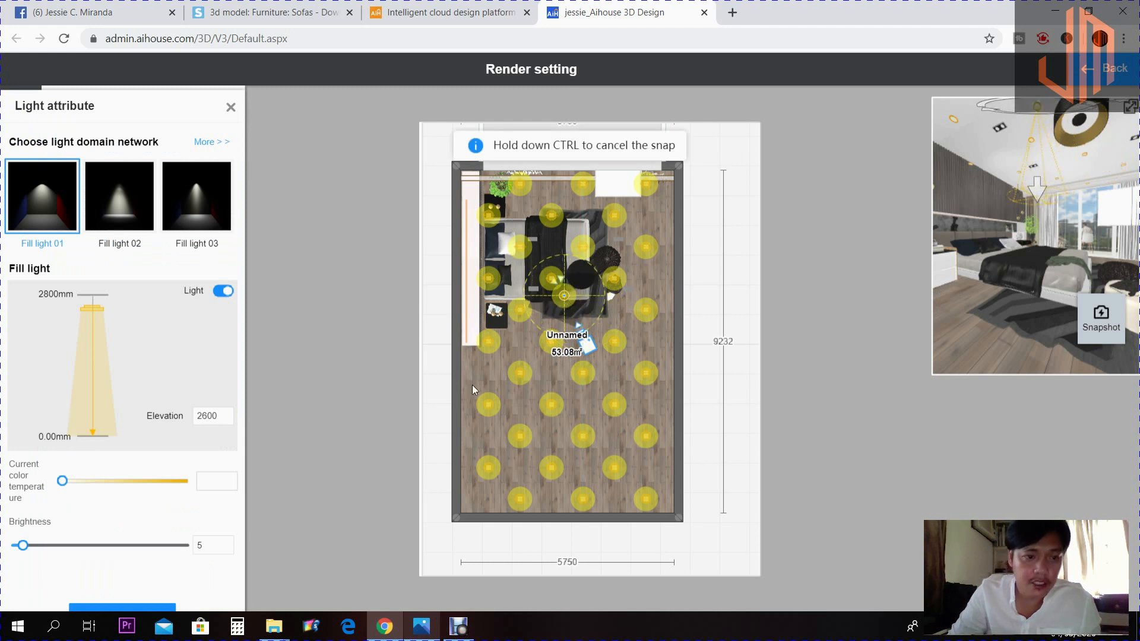
Set the fill light's colour to dark orange 873c07 and brightness to 20.
{"action": "left_click_drag", "start_coordinate": [62, 480], "coordinate": [154, 480]}
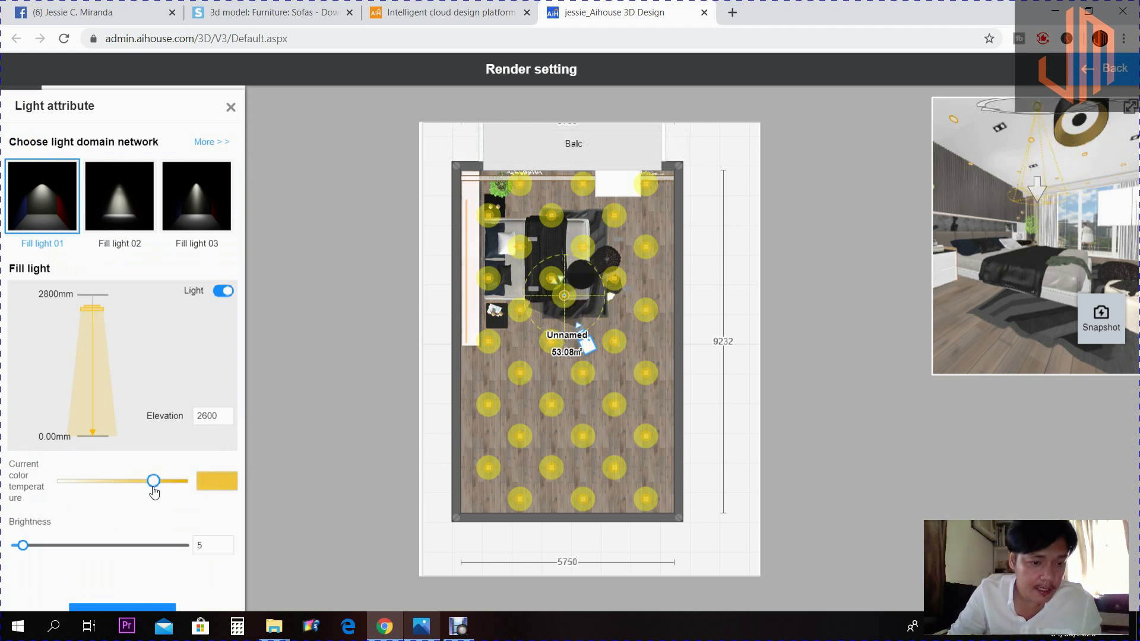
{"action": "left_click", "coordinate": [231, 480]}
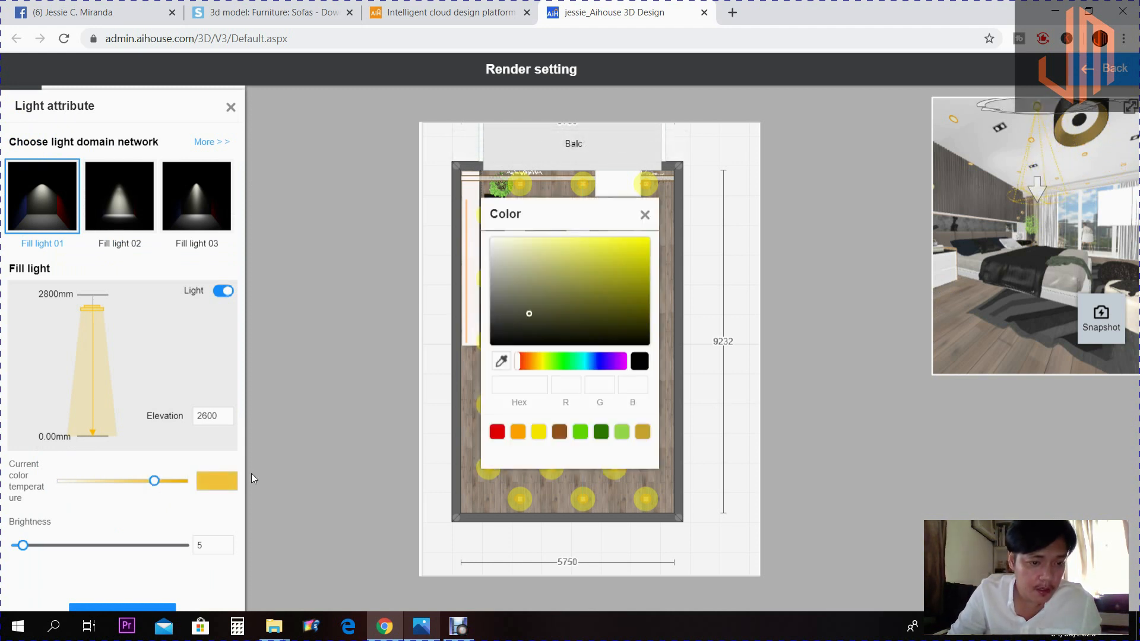
{"action": "left_click", "coordinate": [527, 362]}
{"action": "mouse_move", "coordinate": [527, 361]}
{"action": "left_mouse_down"}
{"action": "mouse_move", "coordinate": [517, 361]}
{"action": "mouse_move", "coordinate": [526, 362]}
{"action": "left_mouse_up"}
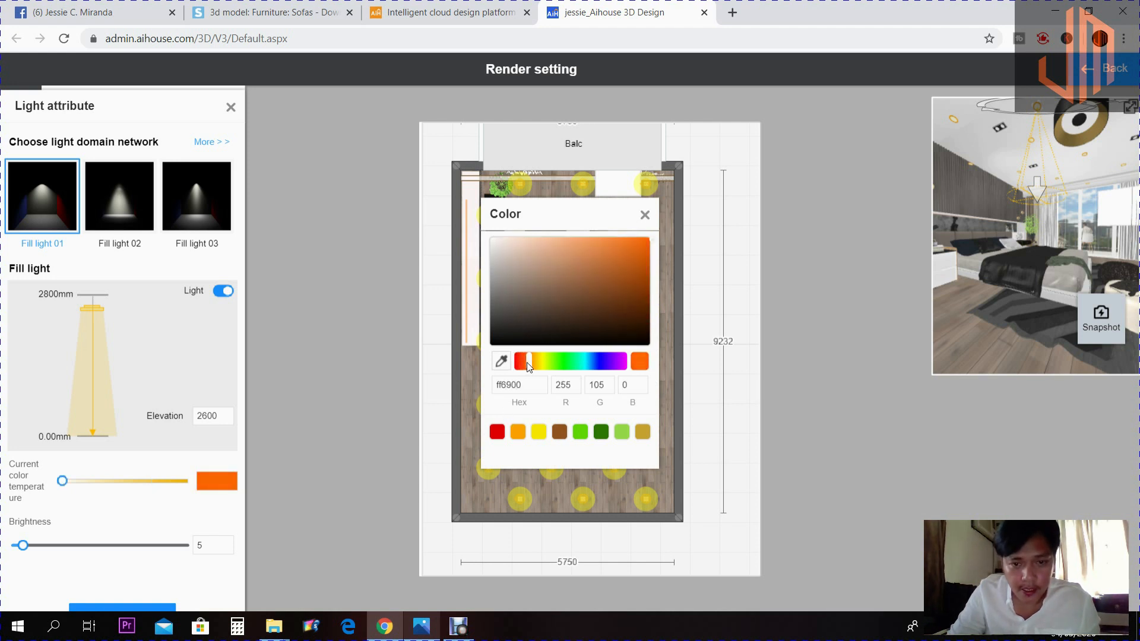
{"action": "mouse_move", "coordinate": [622, 283]}
{"action": "left_mouse_down"}
{"action": "mouse_move", "coordinate": [639, 261]}
{"action": "mouse_move", "coordinate": [644, 286]}
{"action": "left_mouse_up"}
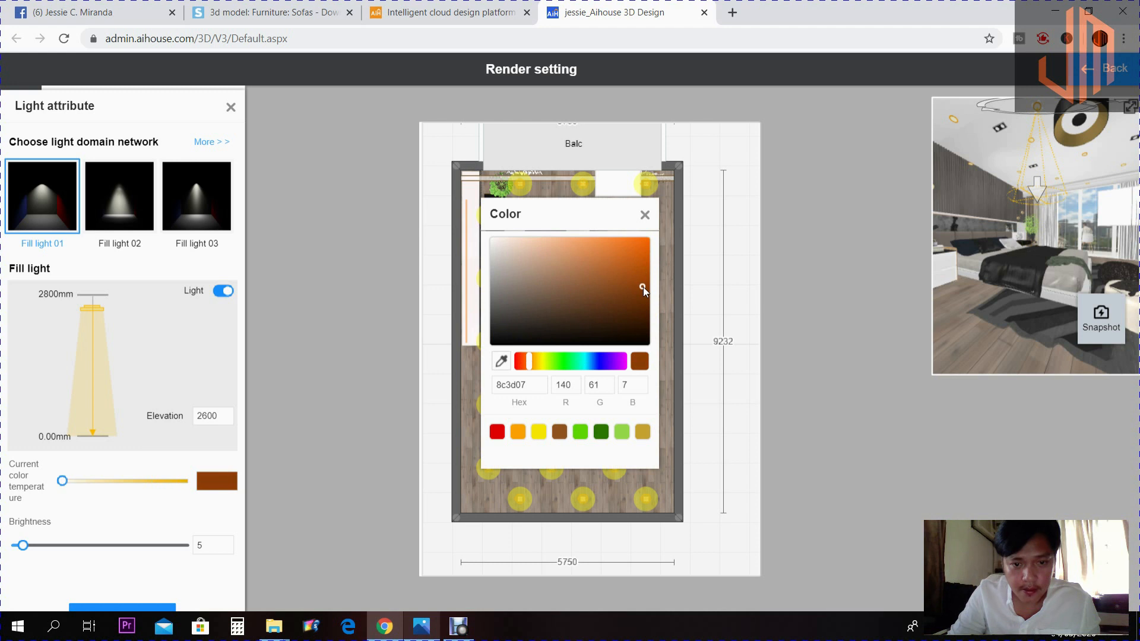
{"action": "left_click", "coordinate": [642, 288]}
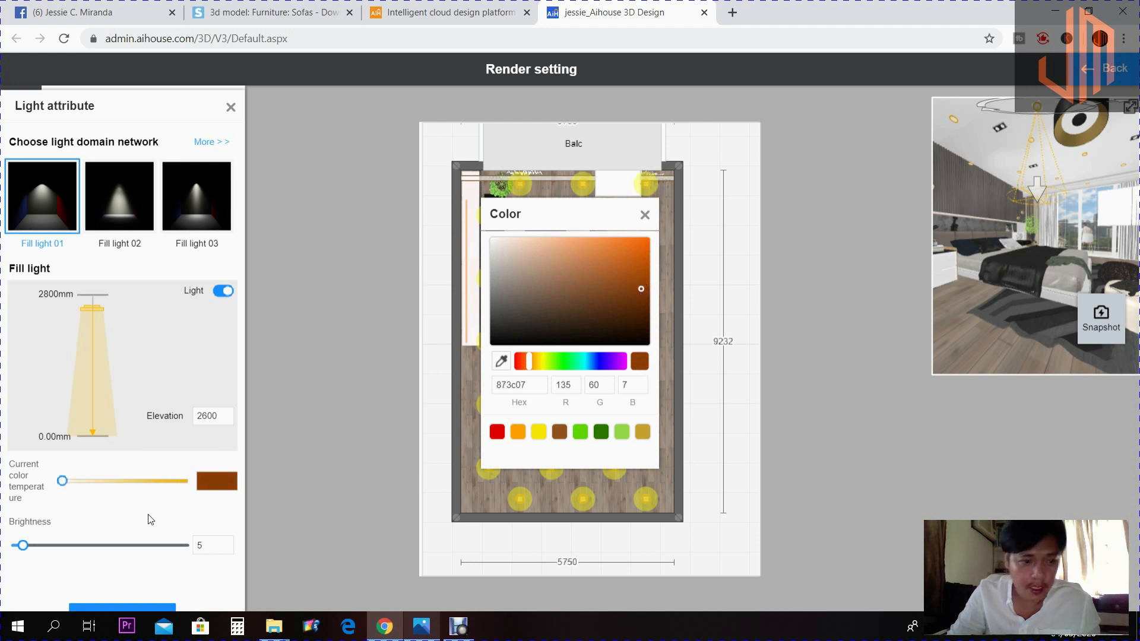
{"action": "left_click_drag", "start_coordinate": [25, 545], "coordinate": [49, 545]}
Apply and save the Fill light 04 distribution for the fill light.
{"action": "left_click", "coordinate": [215, 193]}
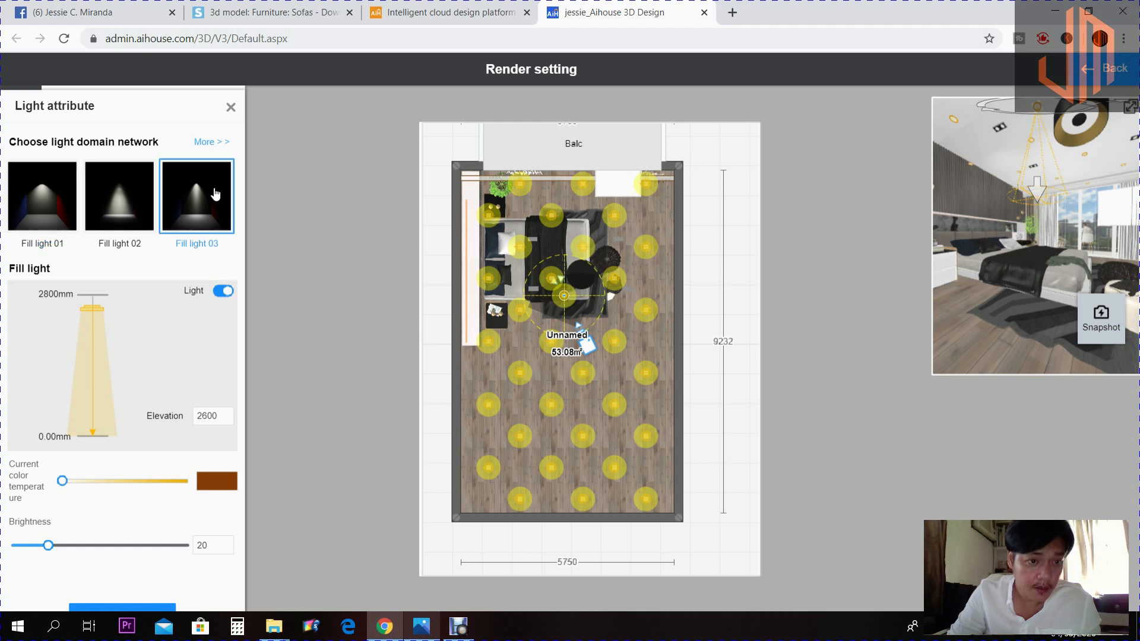
{"action": "left_click", "coordinate": [132, 209]}
{"action": "left_click", "coordinate": [219, 144]}
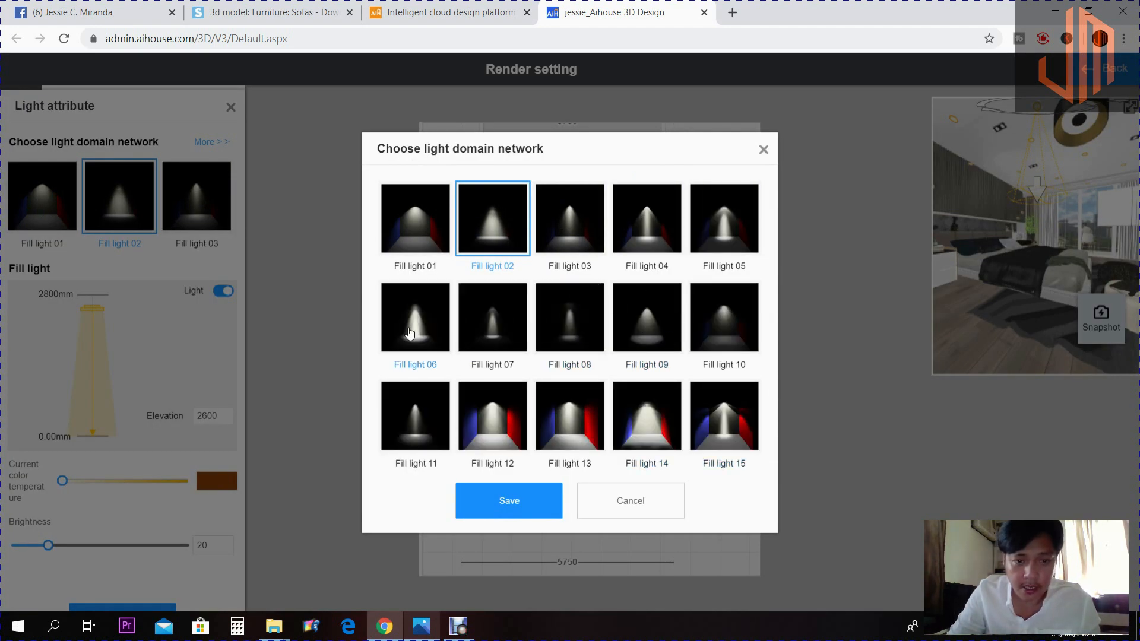
{"action": "left_click", "coordinate": [654, 235]}
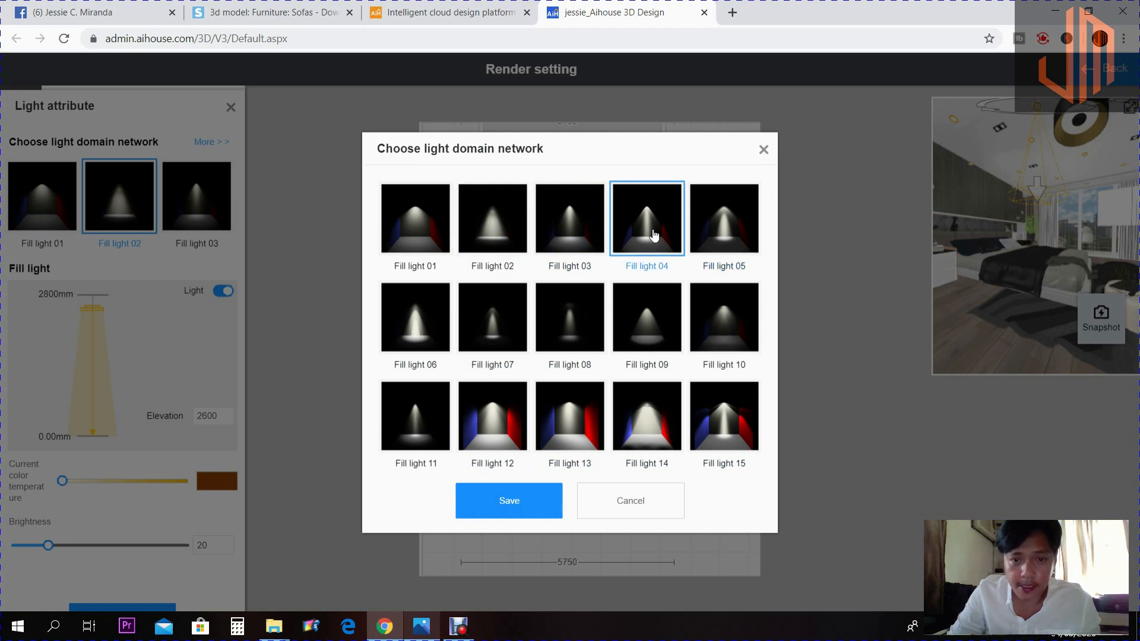
{"action": "left_click", "coordinate": [514, 512]}
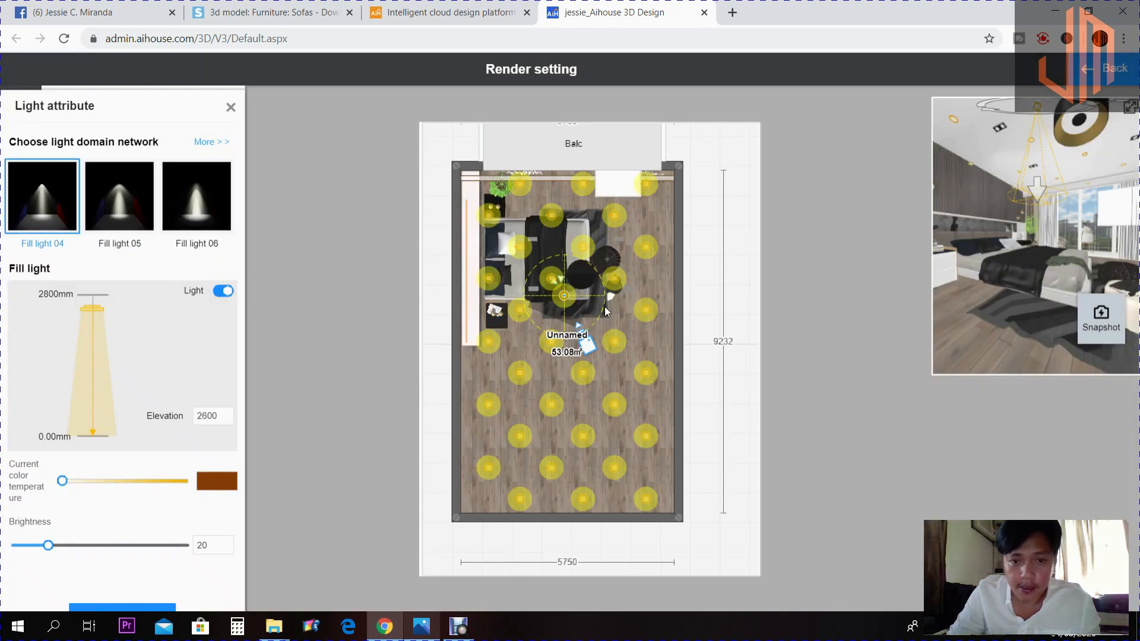
{"action": "left_click", "coordinate": [564, 302]}
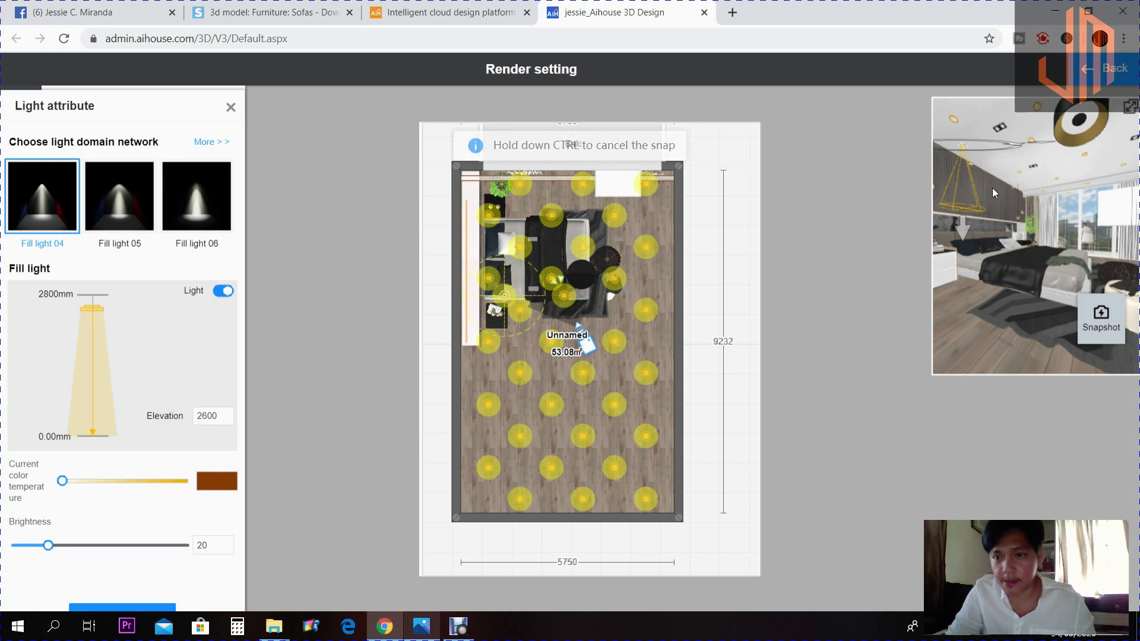
{"action": "left_click", "coordinate": [1102, 70]}
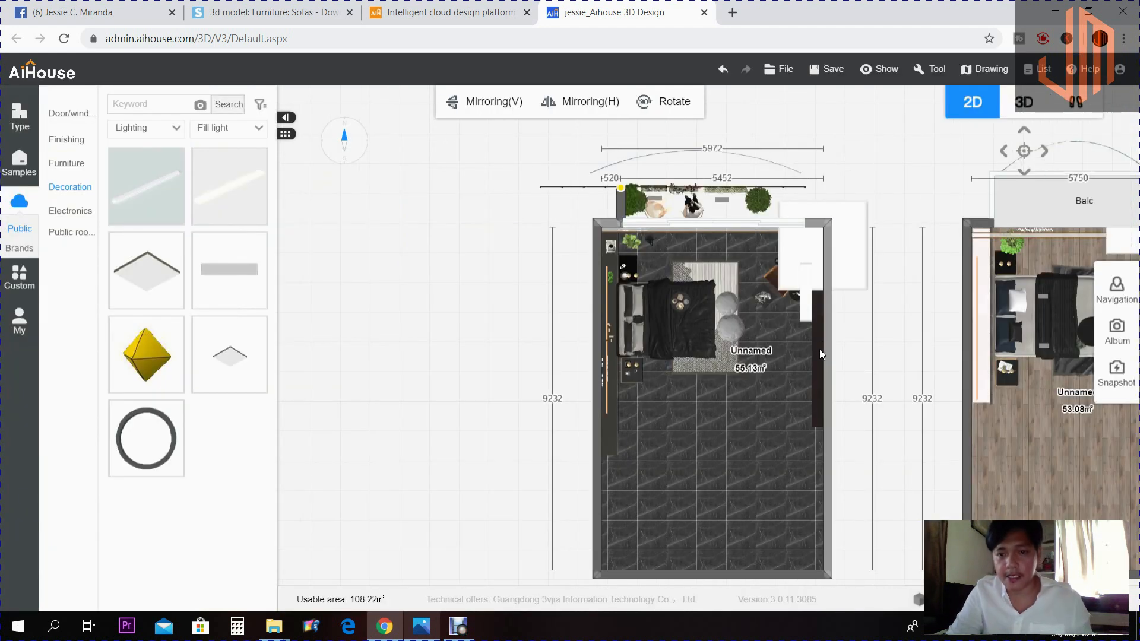
Frame the bedroom snapshot with WASD so the bed, stool and ceiling lamp show.
{"action": "left_click", "coordinate": [1119, 339]}
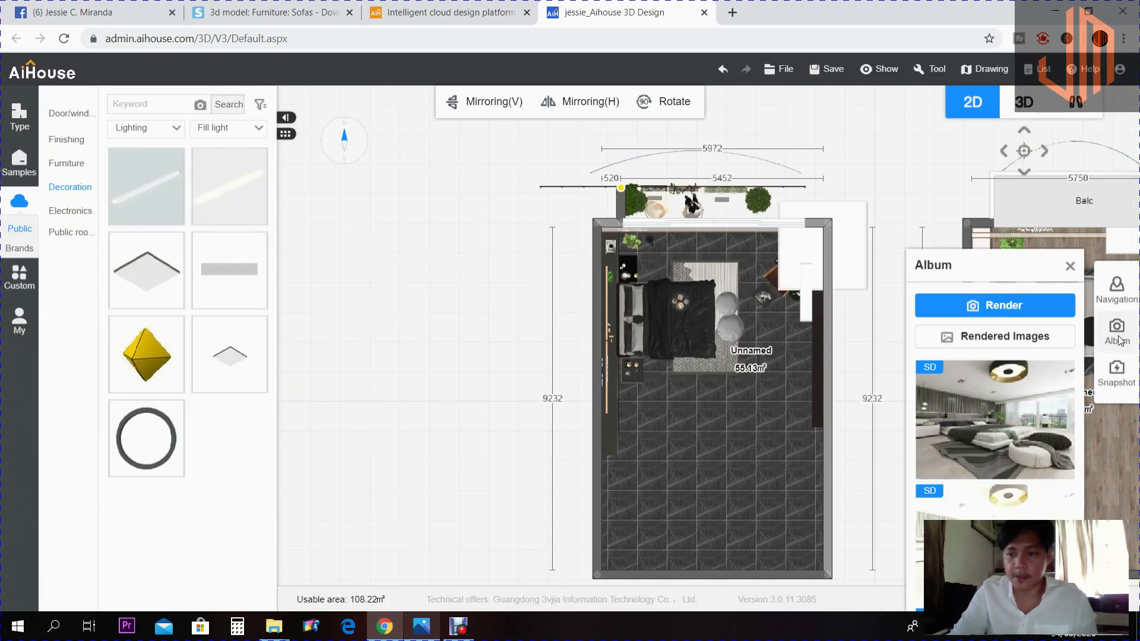
{"action": "left_click", "coordinate": [1017, 308]}
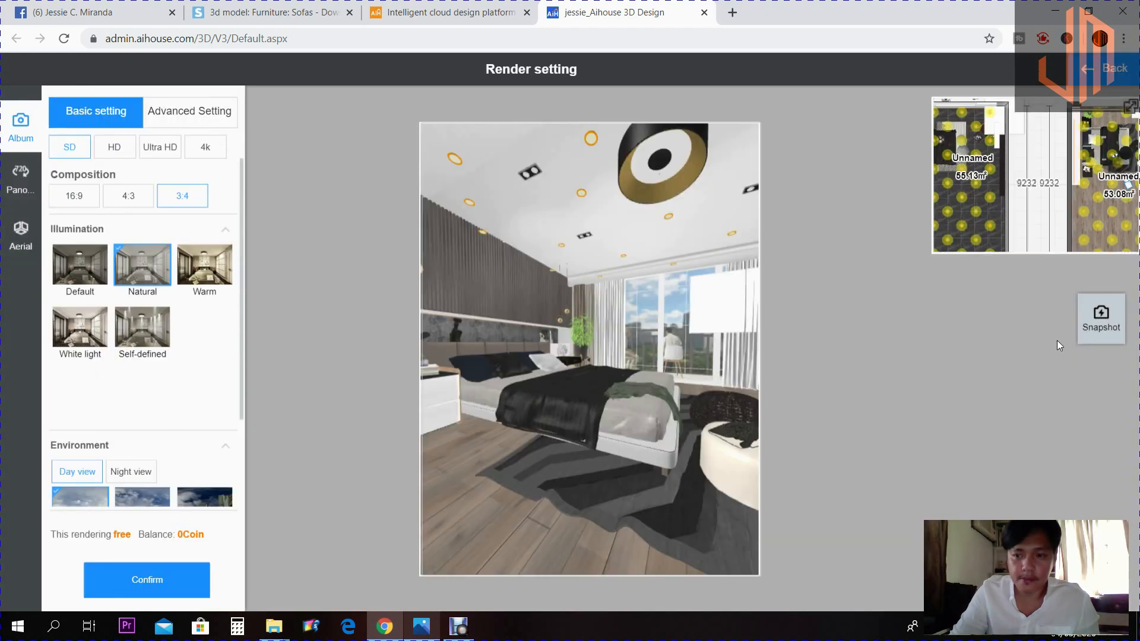
{"action": "left_click", "coordinate": [1092, 331]}
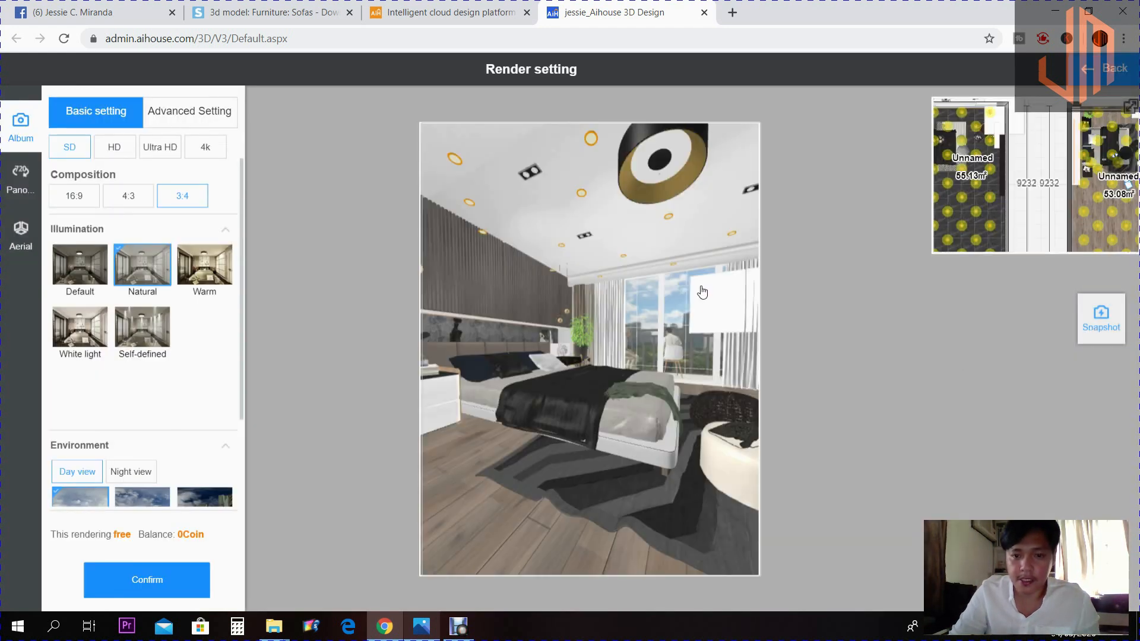
{"action": "key", "text": "w"}
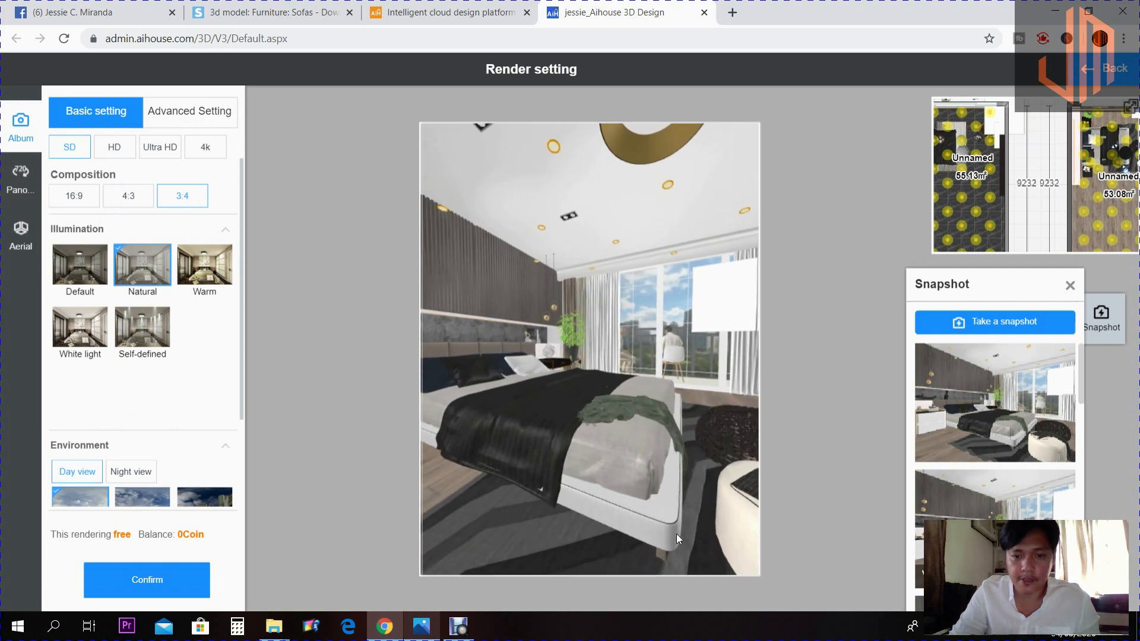
{"action": "key", "text": "d"}
{"action": "key", "text": "a"}
{"action": "key", "text": "s"}
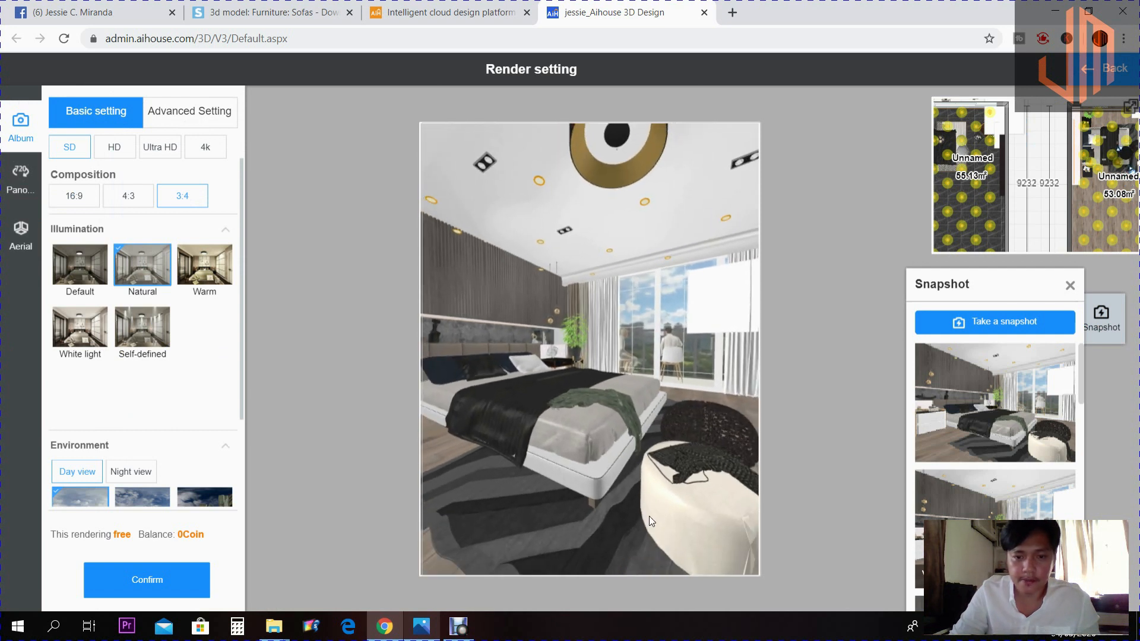
{"action": "left_click_drag", "start_coordinate": [650, 515], "coordinate": [634, 516]}
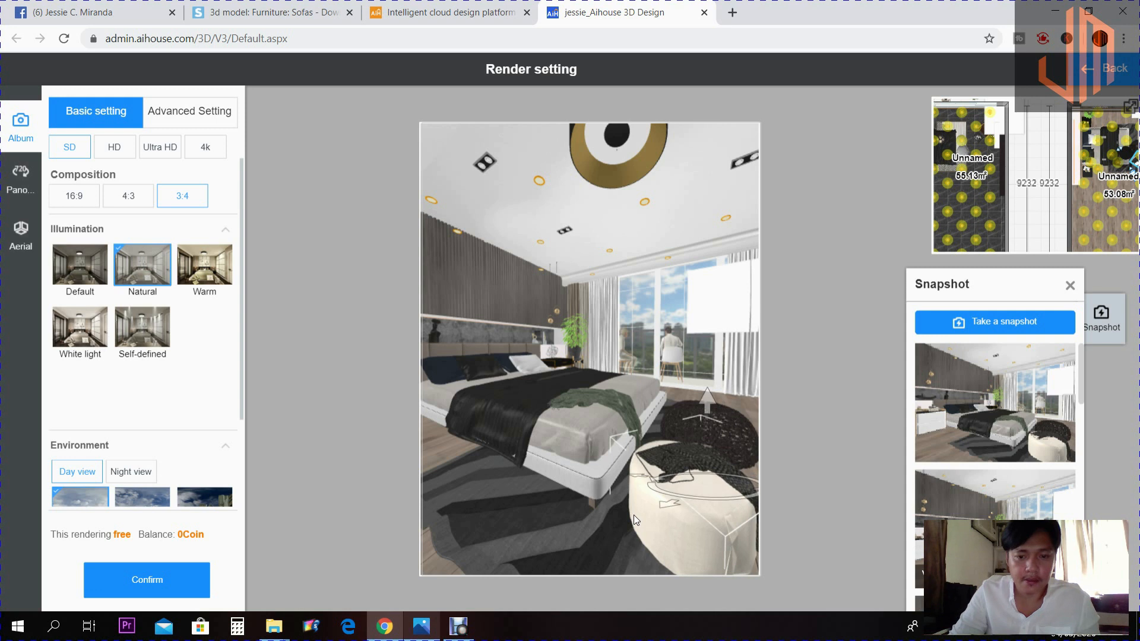
{"action": "key", "text": "ctrl+z"}
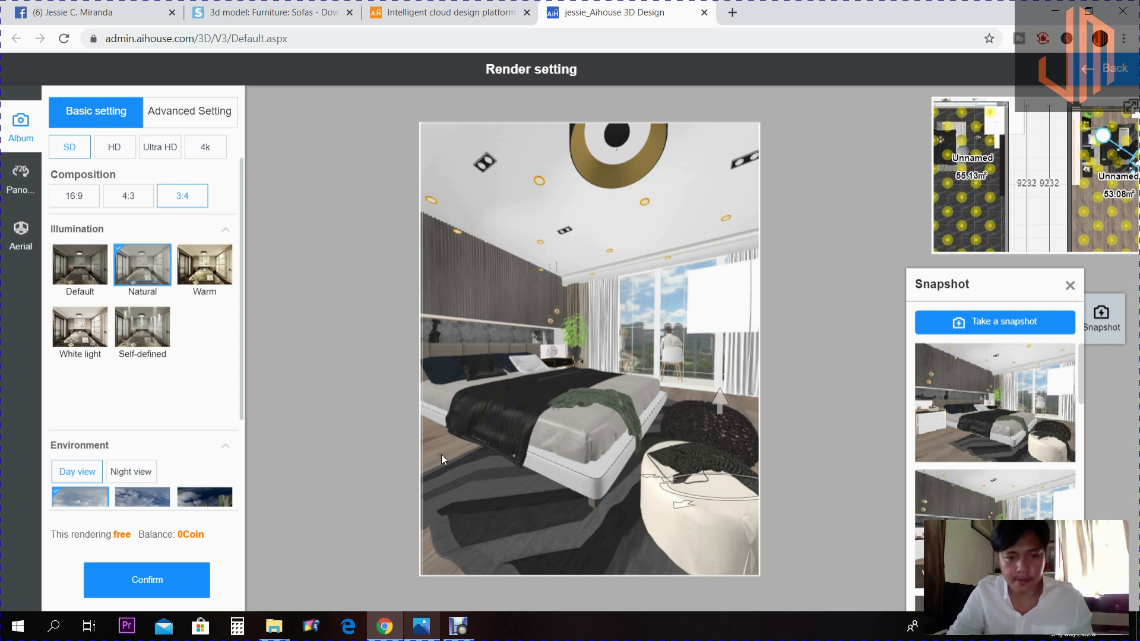
{"action": "left_click", "coordinate": [441, 455]}
{"action": "key", "text": "s"}
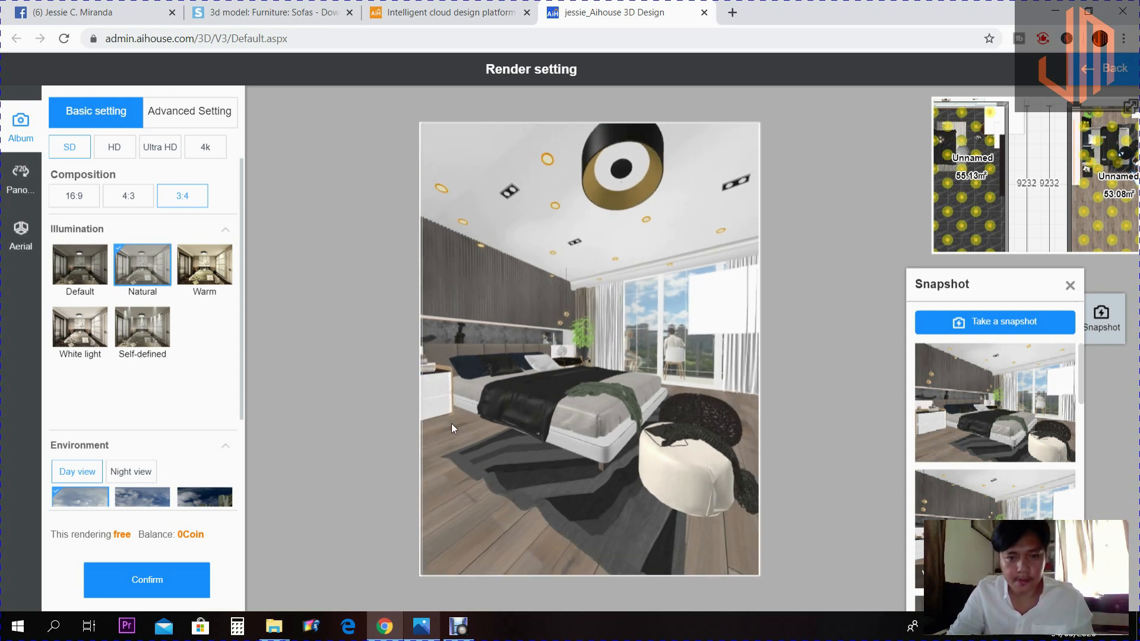
Render the framed bedroom view in SD and open the newest render full-size in the album.
{"action": "left_click", "coordinate": [152, 575]}
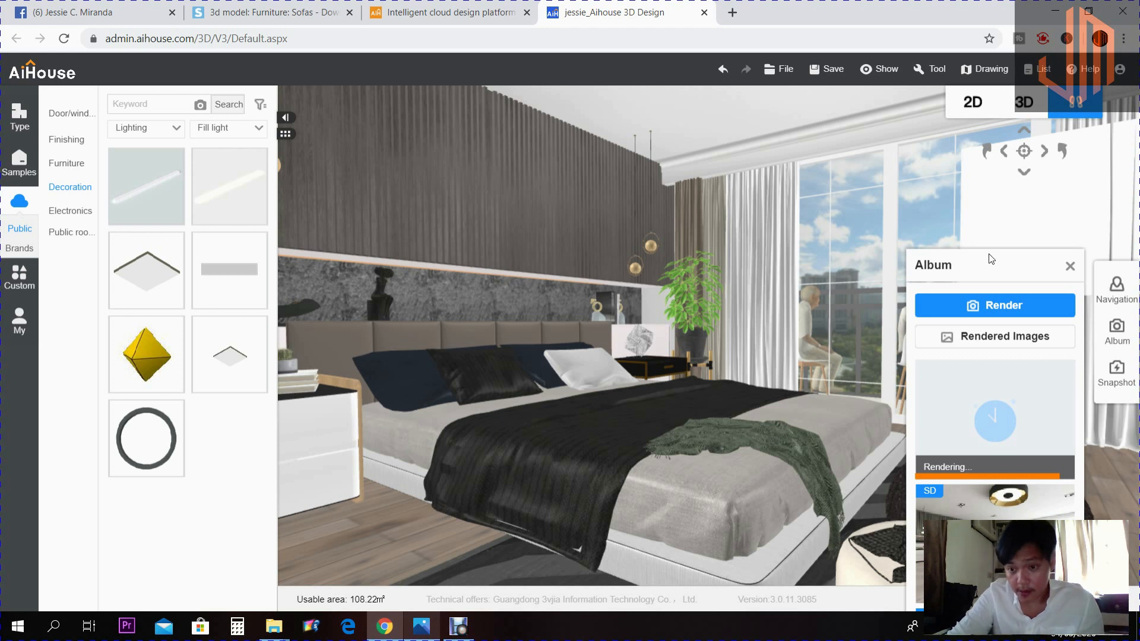
{"action": "left_click_drag", "start_coordinate": [992, 265], "coordinate": [1000, 146]}
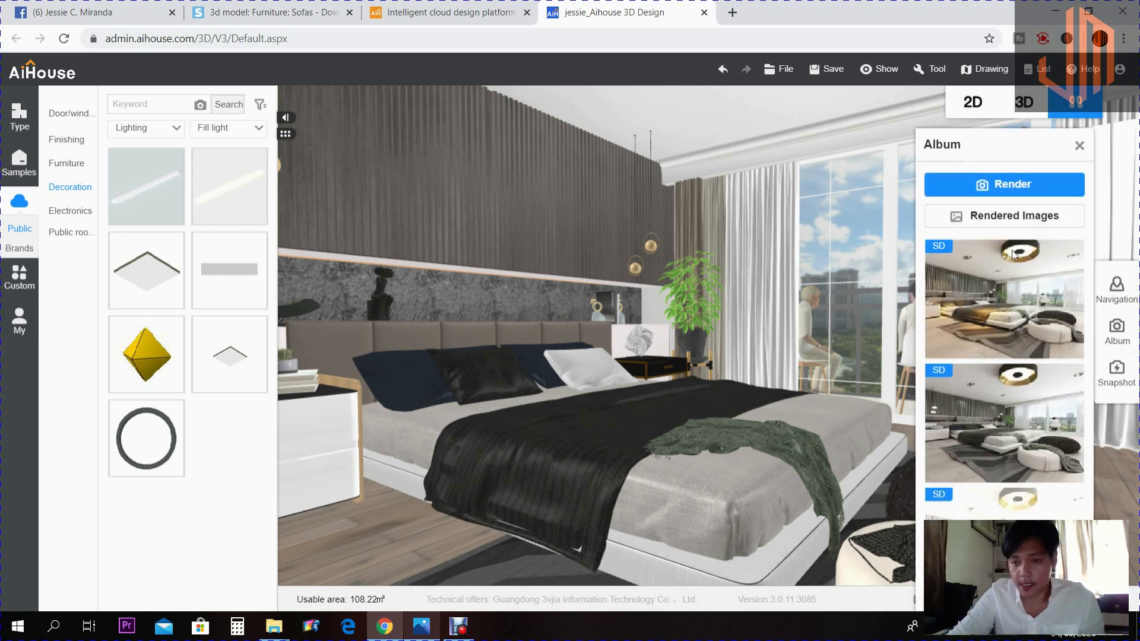
{"action": "left_click", "coordinate": [1003, 304]}
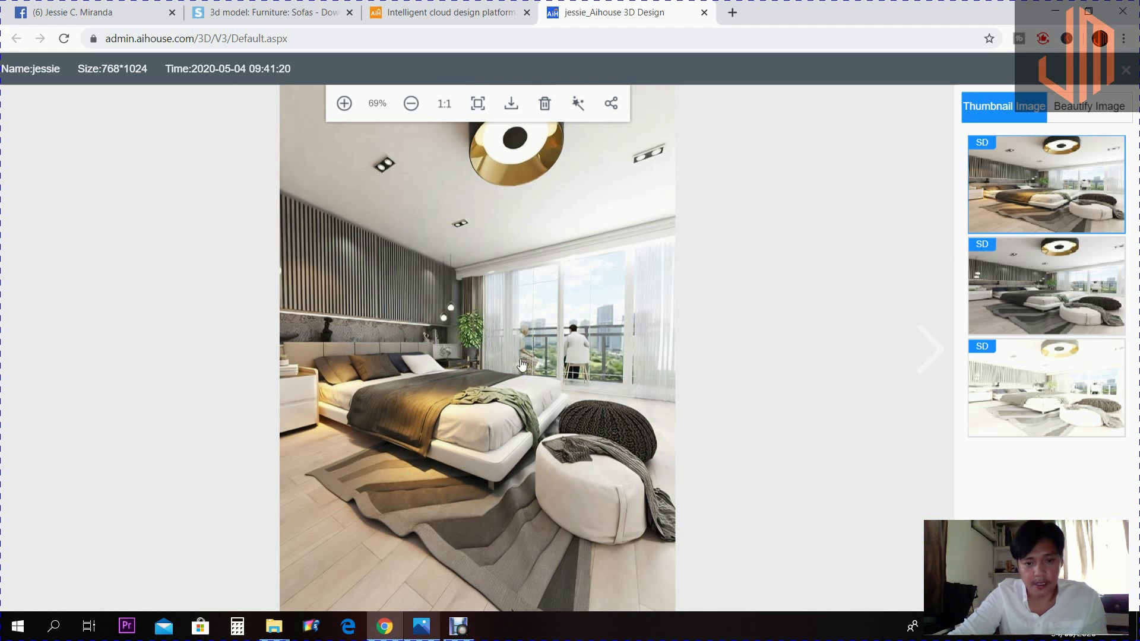
Download the render as 'sample' into D: > LUMION 2020 > LUMION 10 SAMPLES > S4 AIHOUSE.
{"action": "left_click_drag", "start_coordinate": [542, 439], "coordinate": [563, 408]}
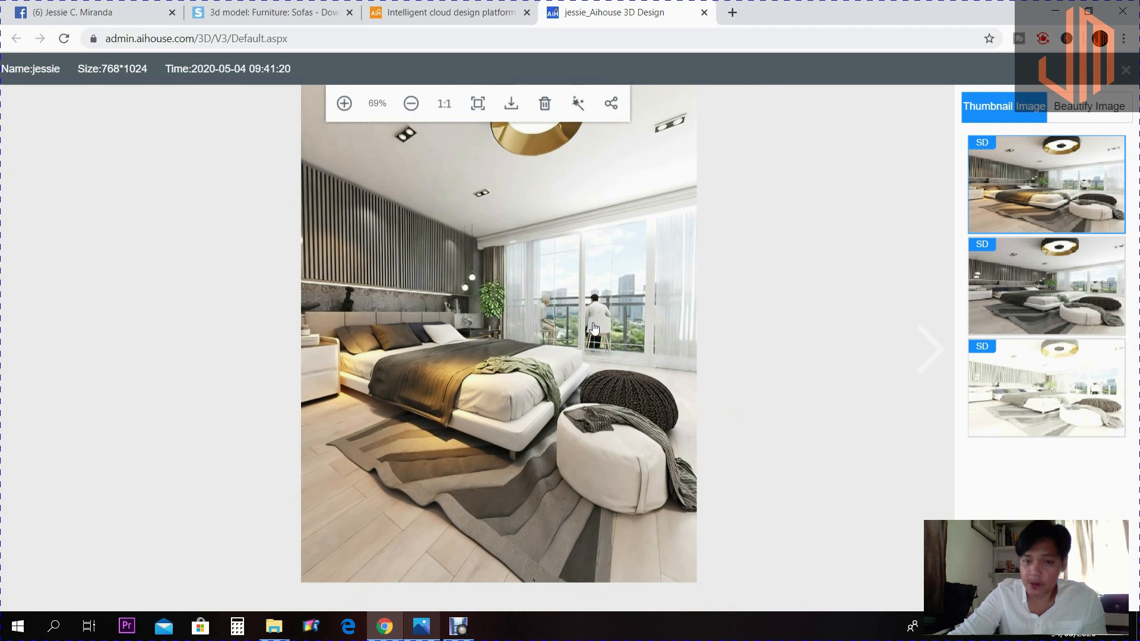
{"action": "left_click_drag", "start_coordinate": [594, 329], "coordinate": [610, 355]}
{"action": "left_click", "coordinate": [517, 118]}
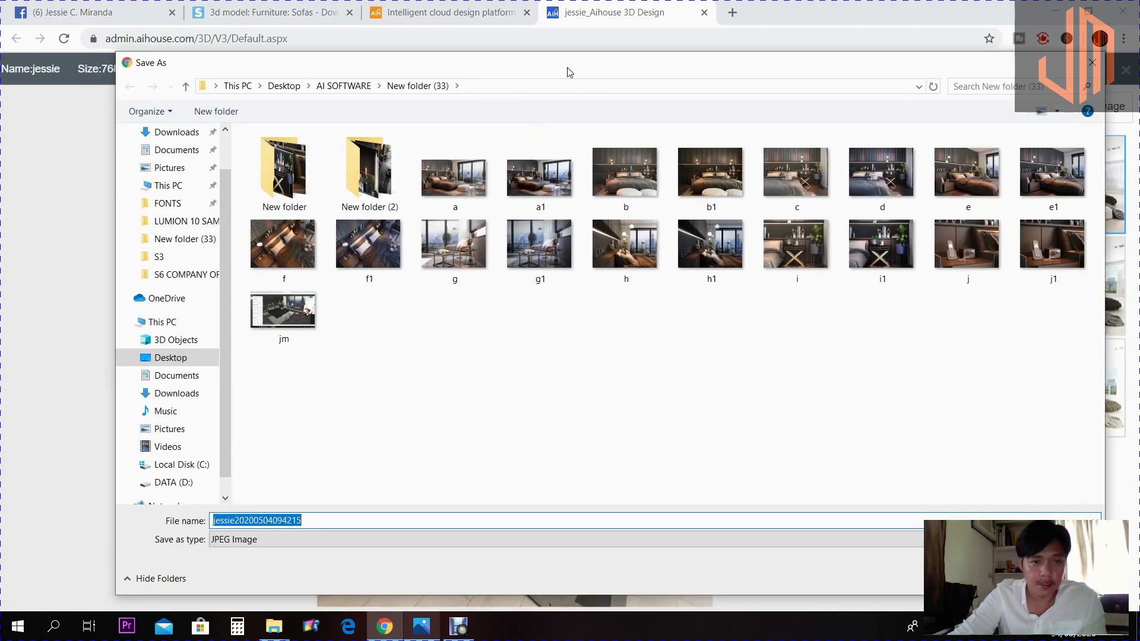
{"action": "left_click", "coordinate": [173, 483]}
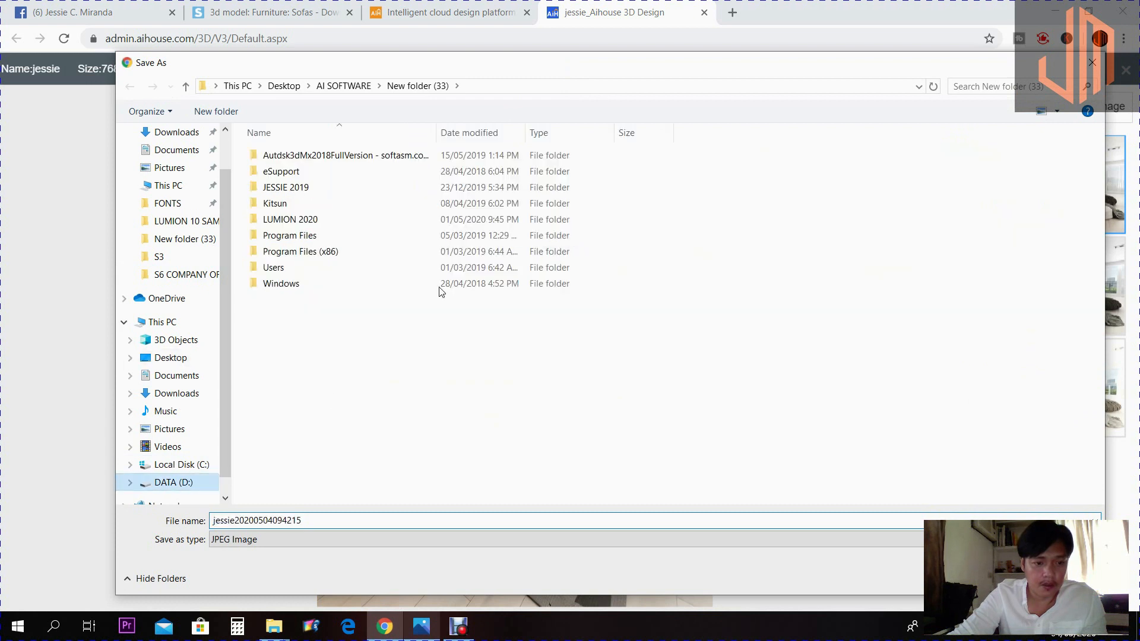
{"action": "double_click", "coordinate": [297, 219]}
{"action": "double_click", "coordinate": [306, 157]}
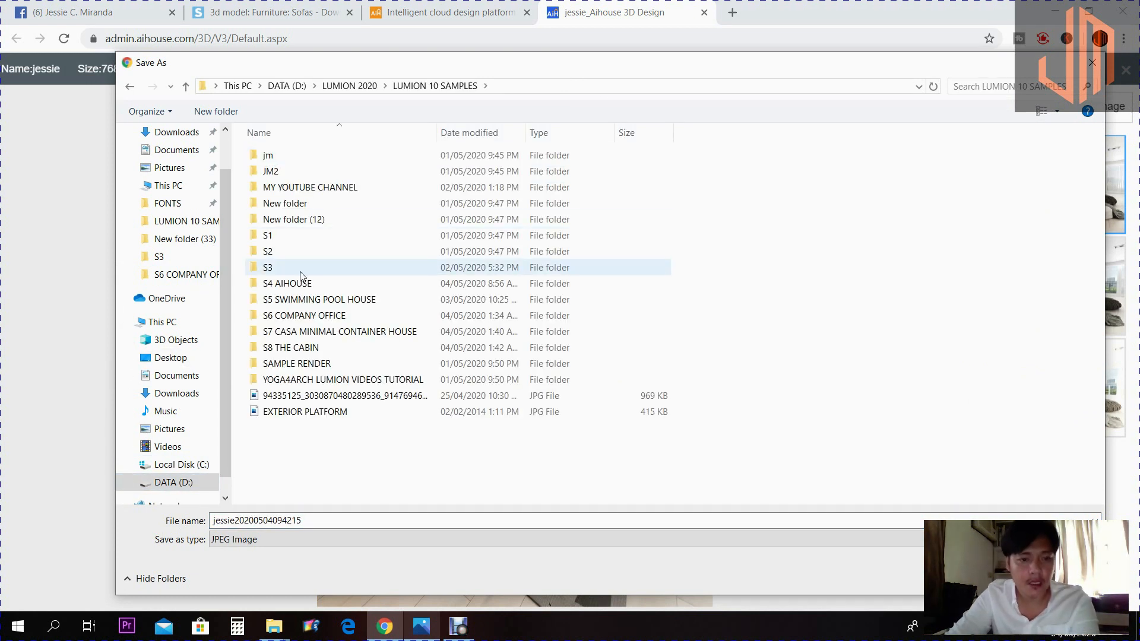
{"action": "left_click", "coordinate": [288, 284]}
{"action": "double_click", "coordinate": [290, 285]}
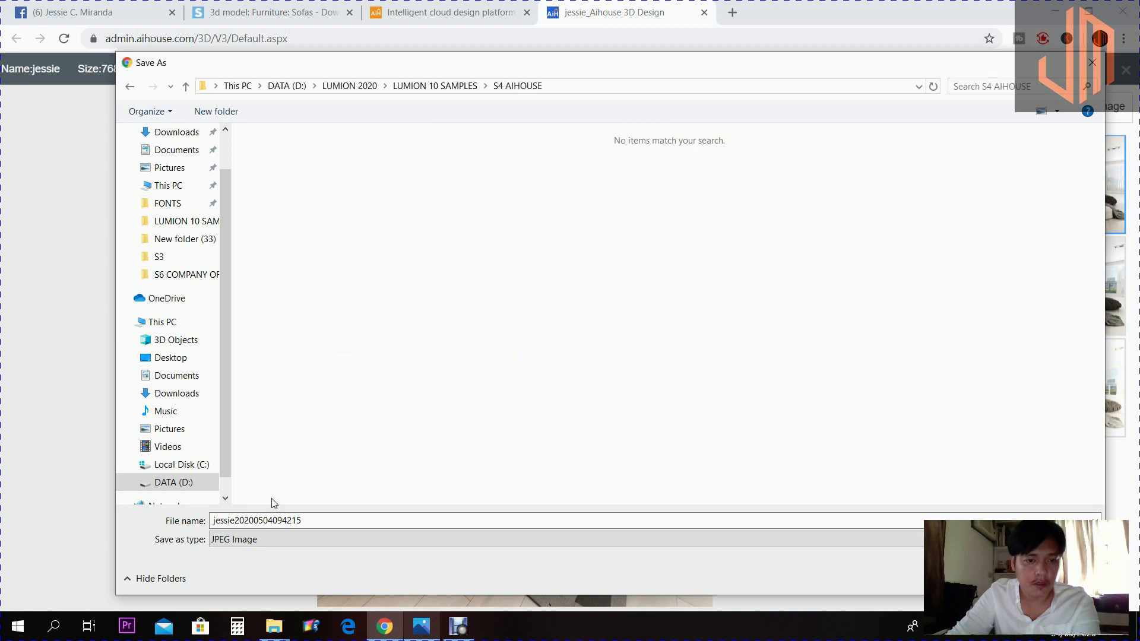
{"action": "double_click", "coordinate": [267, 520]}
{"action": "type", "text": "sample"}
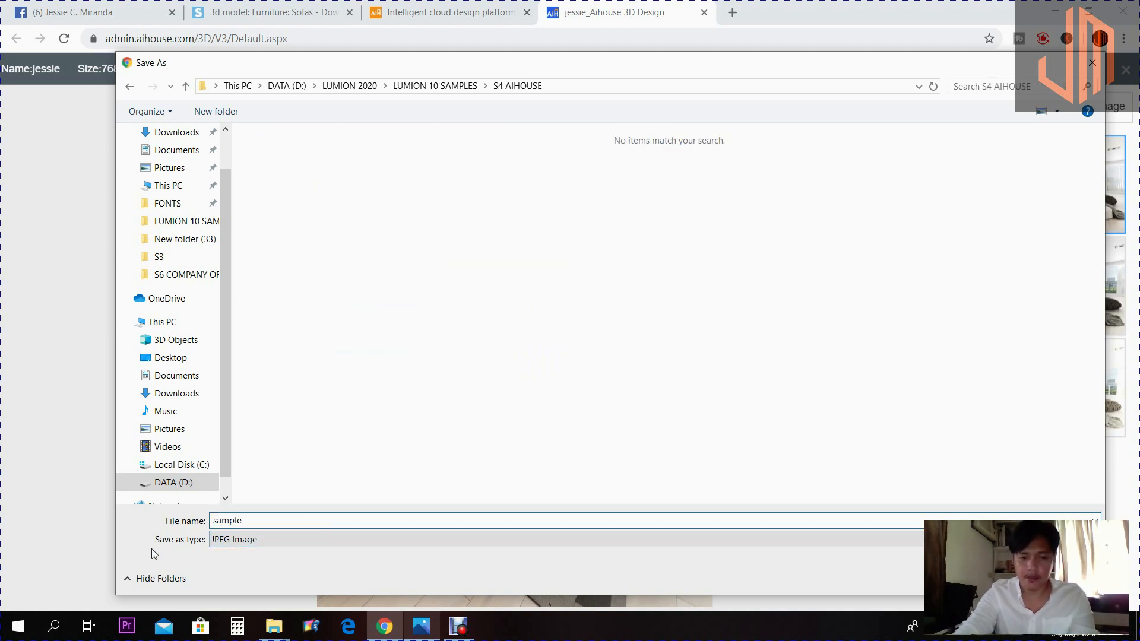
{"action": "key", "text": "Return"}
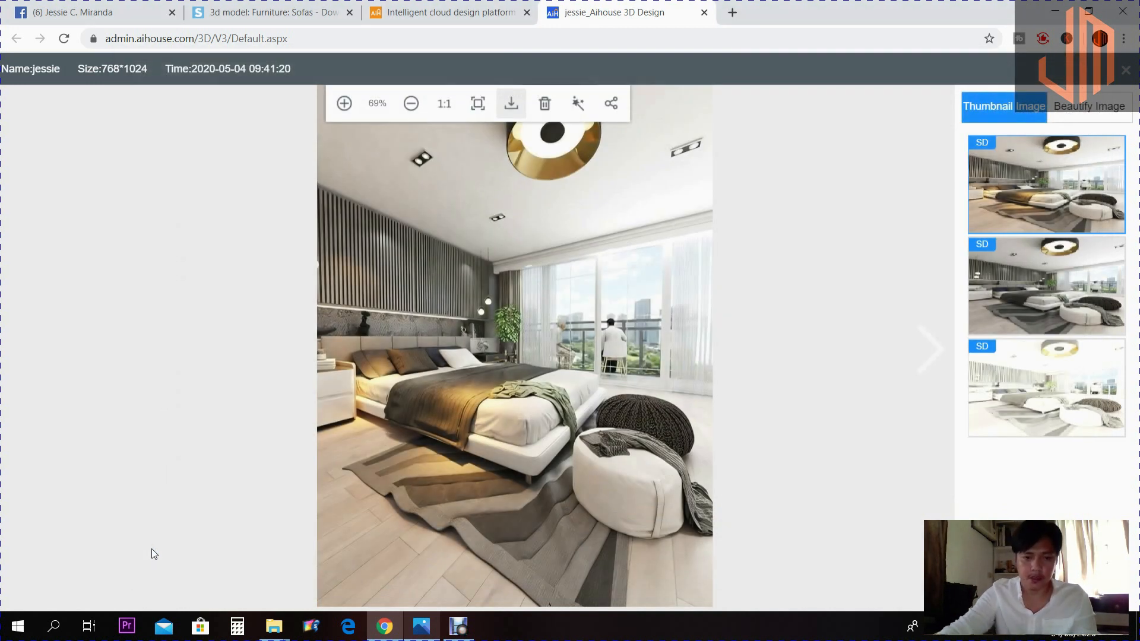
Open sample.jpg from the S4 AIHOUSE folder in Photos to check it, then close Photos.
{"action": "mouse_move", "coordinate": [271, 635]}
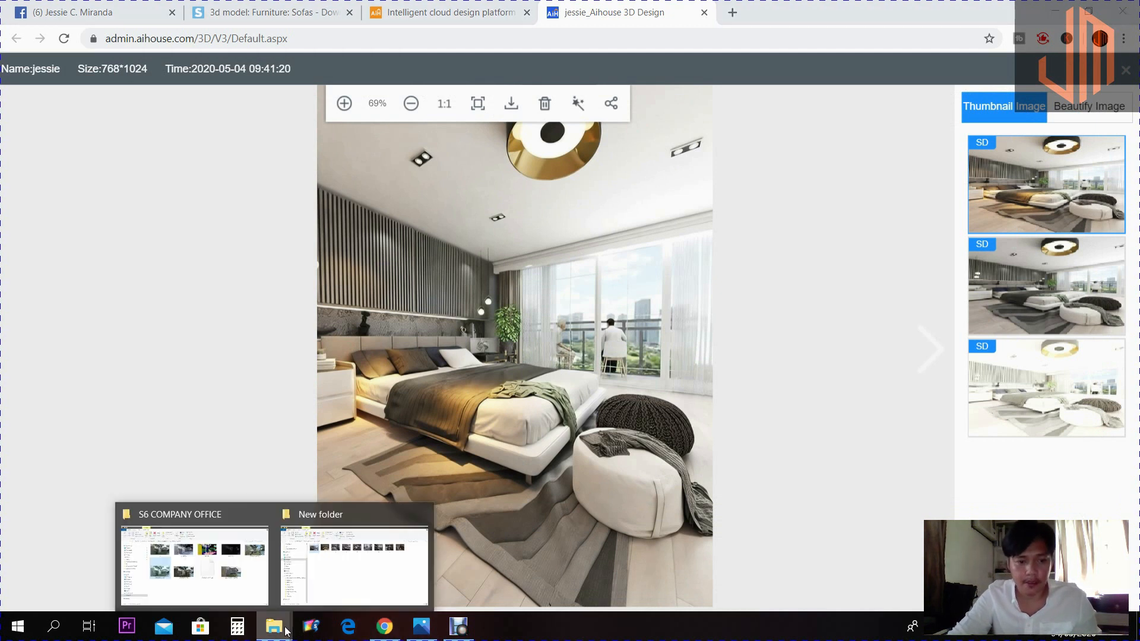
{"action": "left_click", "coordinate": [190, 555]}
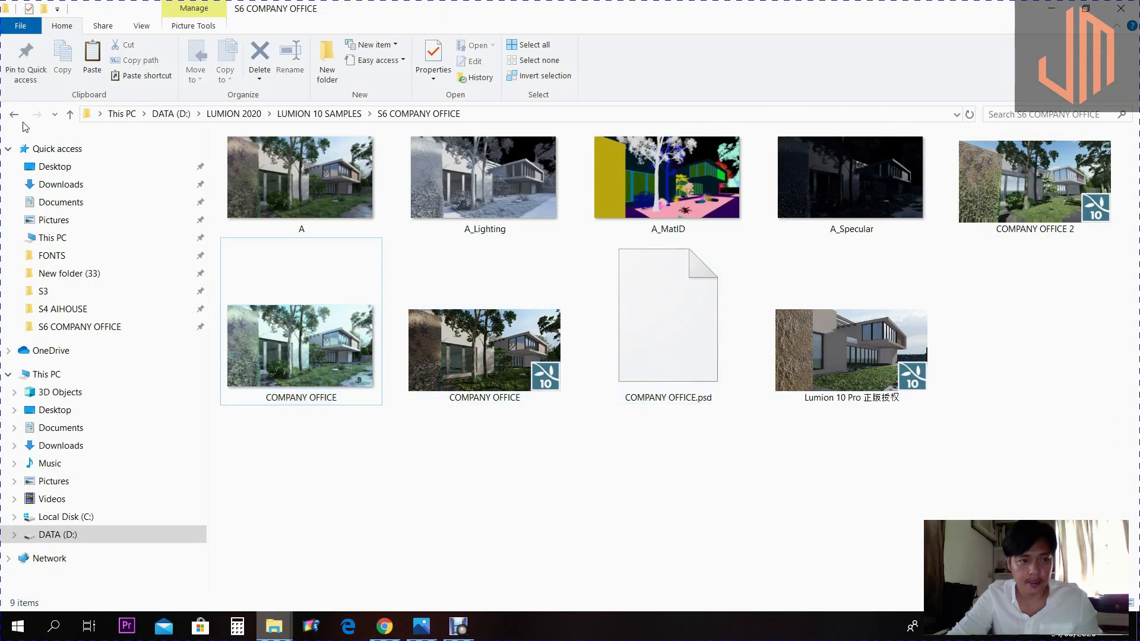
{"action": "left_click", "coordinate": [14, 114]}
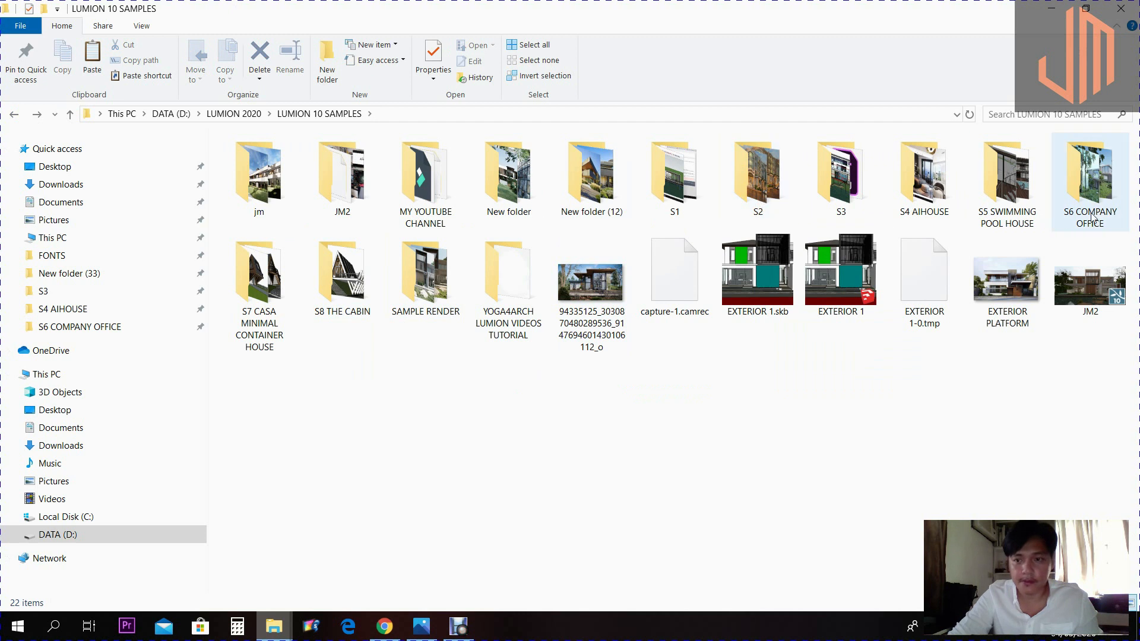
{"action": "left_click", "coordinate": [918, 184]}
{"action": "double_click", "coordinate": [917, 185]}
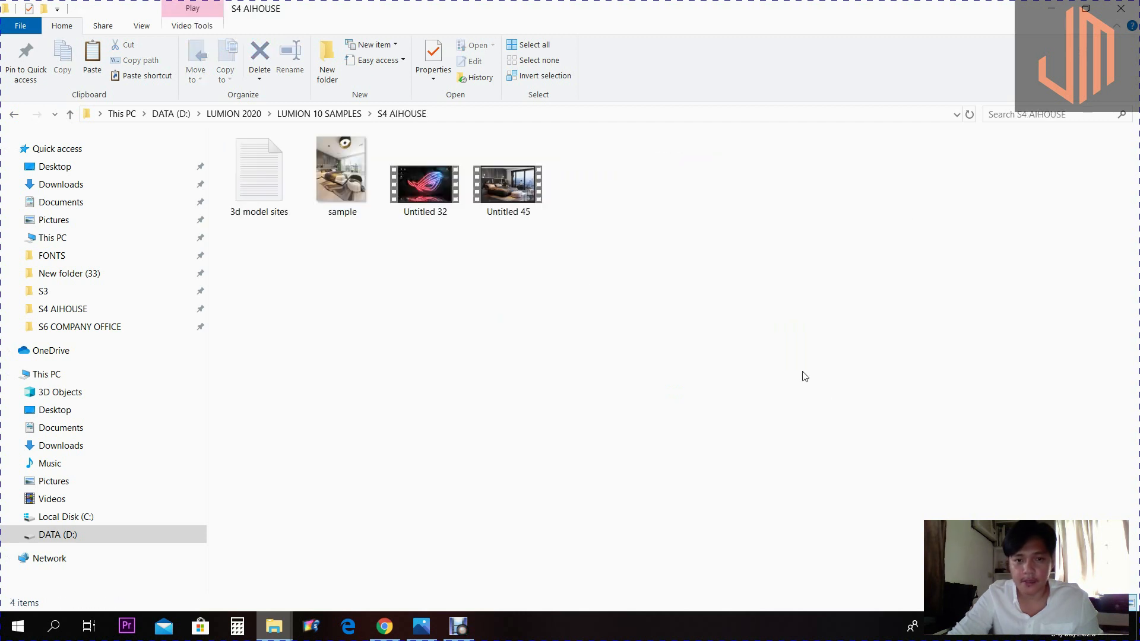
{"action": "double_click", "coordinate": [329, 190]}
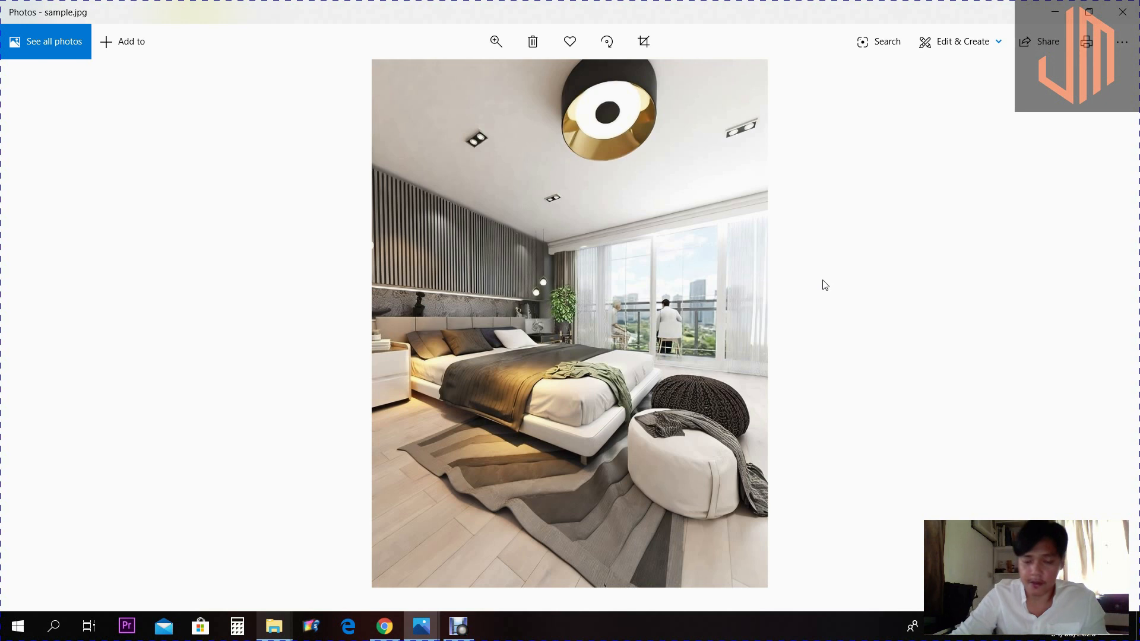
{"action": "left_click_drag", "start_coordinate": [960, 22], "coordinate": [656, 123]}
{"action": "left_click", "coordinate": [655, 123]}
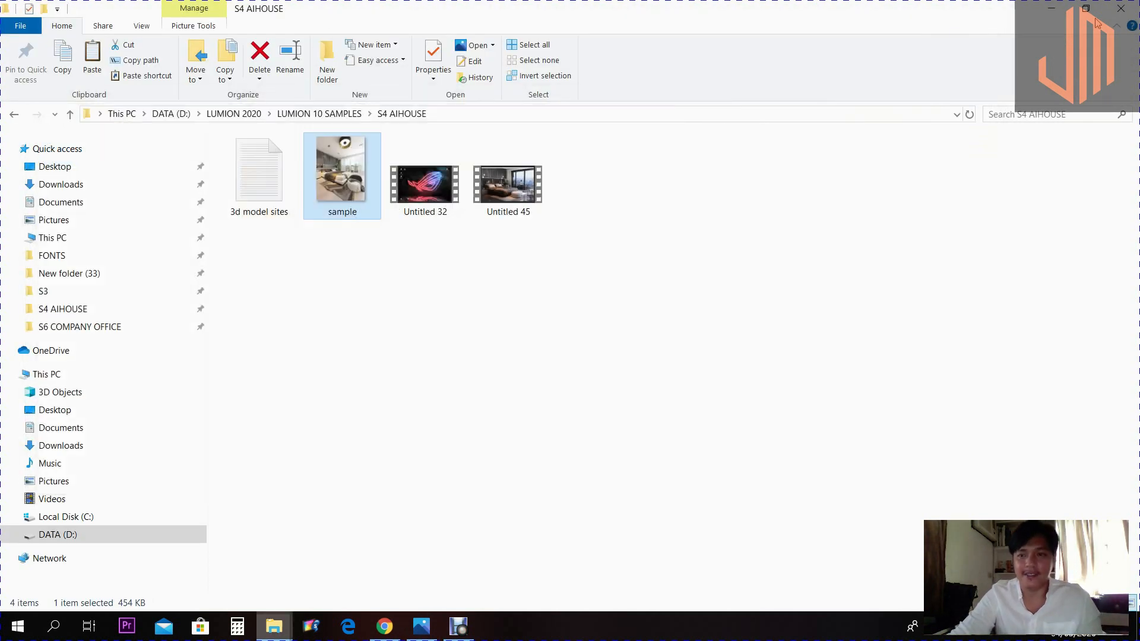
Return to the AiHouse bedroom design and tilt the view down toward the rug and floor.
{"action": "mouse_move", "coordinate": [385, 626]}
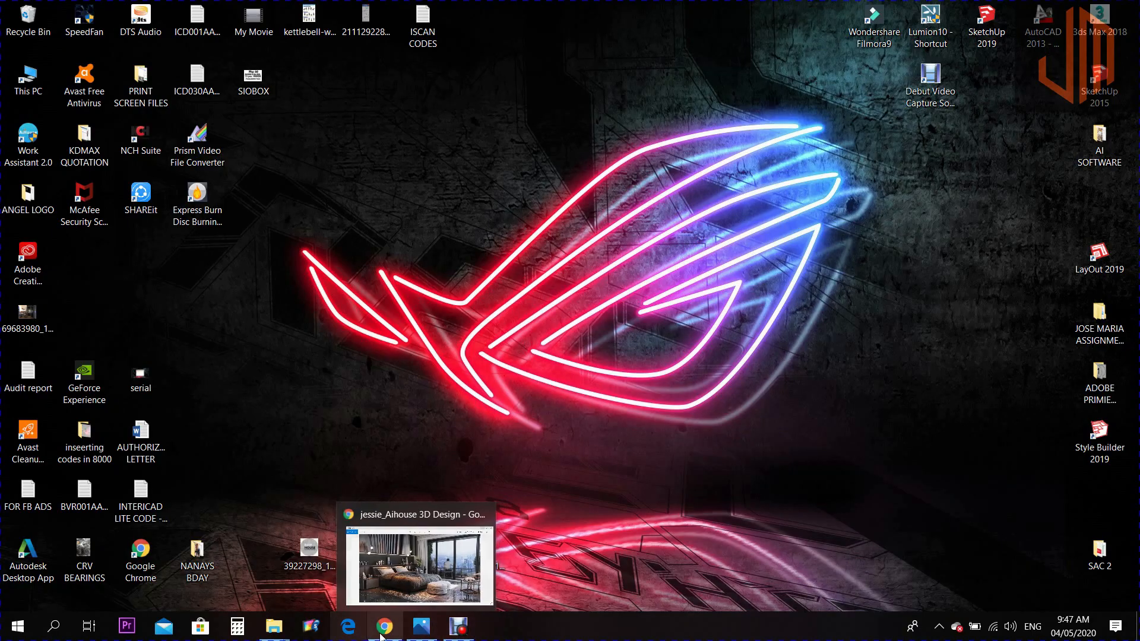
{"action": "left_click", "coordinate": [385, 626]}
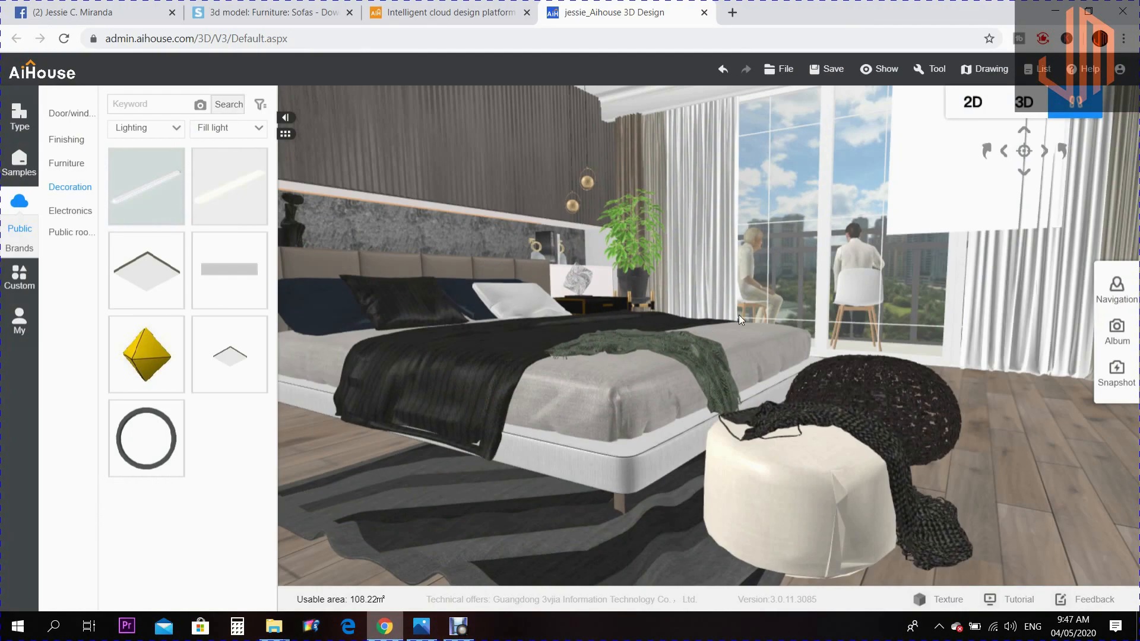
{"action": "left_click_drag", "start_coordinate": [739, 315], "coordinate": [759, 350]}
{"action": "scroll", "coordinate": [759, 350], "scroll_direction": "up", "scroll_amount": 3}
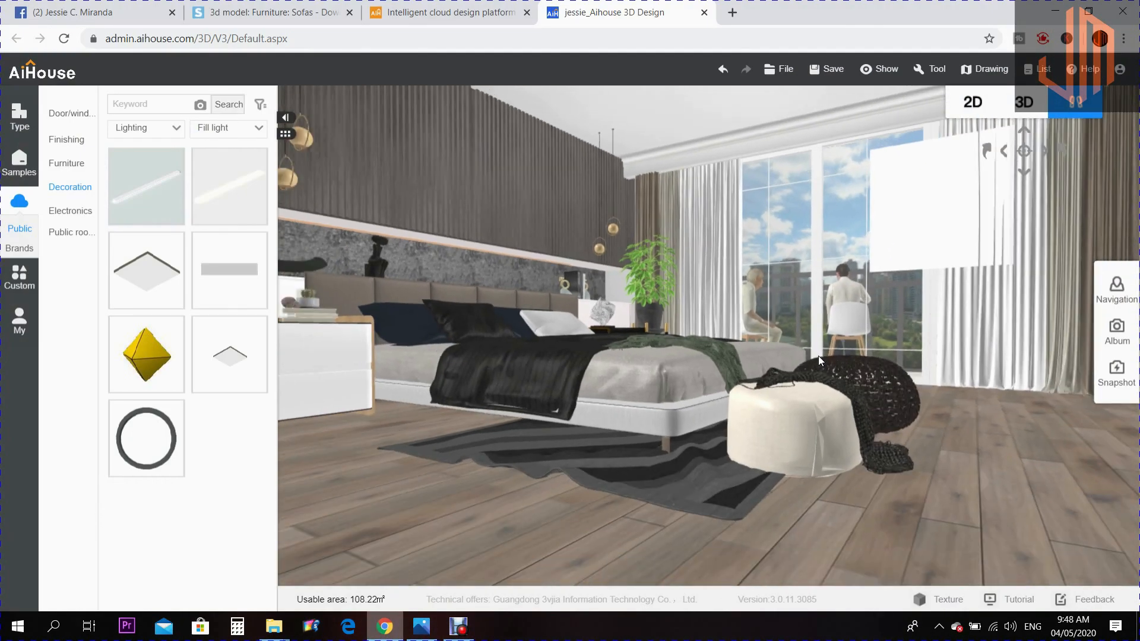
{"action": "left_click_drag", "start_coordinate": [819, 355], "coordinate": [927, 440]}
Filter the furniture library to Chairs and stools > Leisure armchair.
{"action": "left_click", "coordinate": [57, 167]}
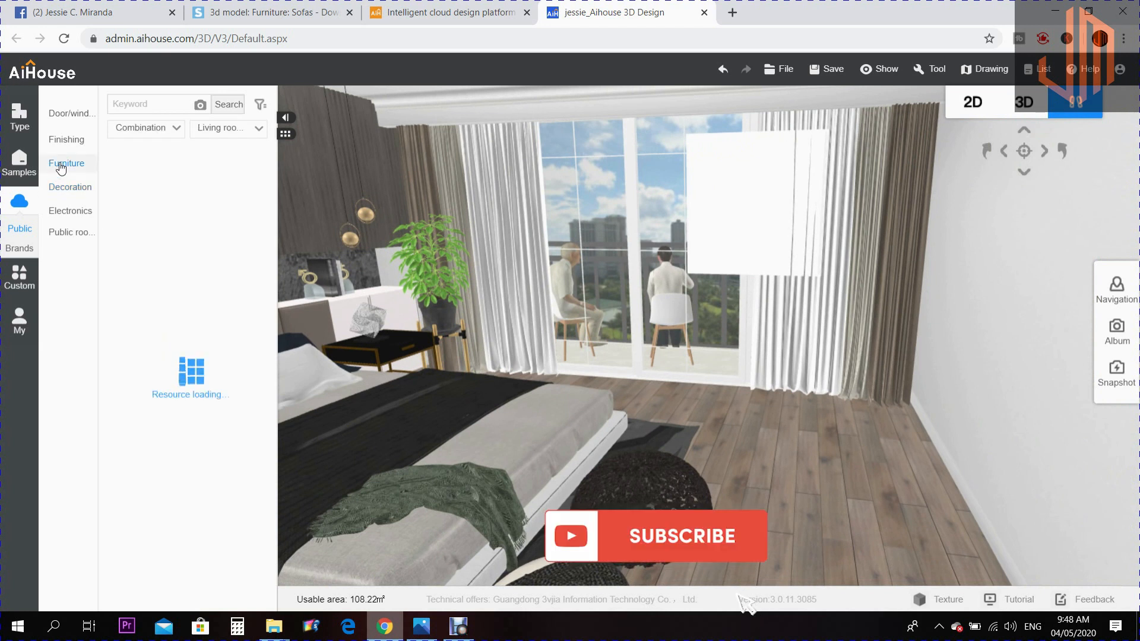
{"action": "left_click", "coordinate": [175, 127]}
{"action": "left_click", "coordinate": [143, 220]}
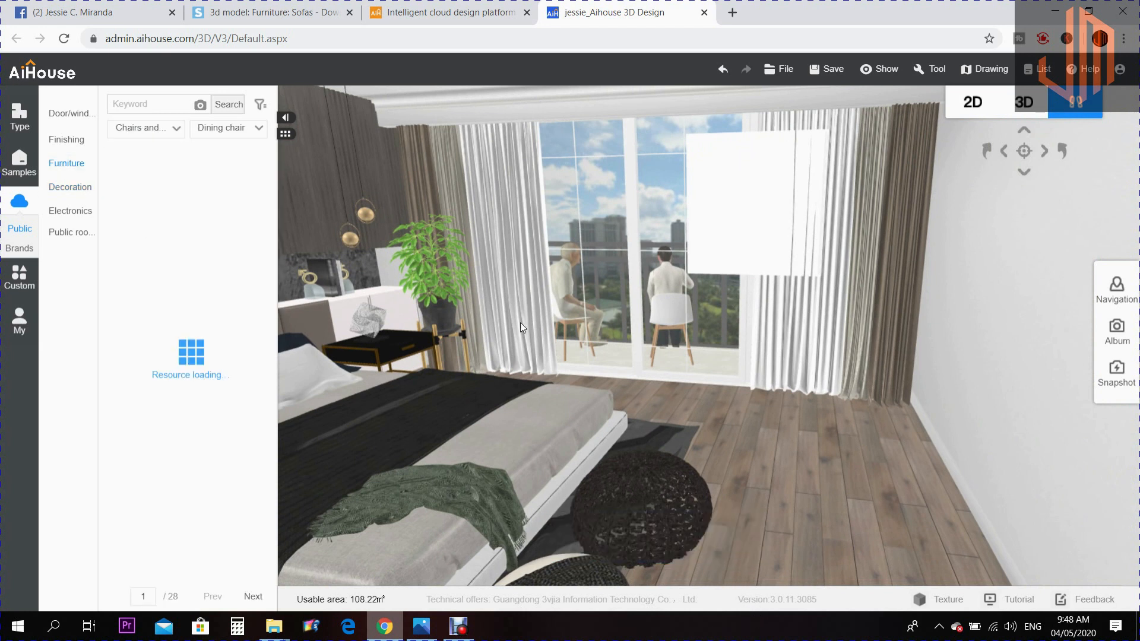
{"action": "left_click_drag", "start_coordinate": [594, 492], "coordinate": [502, 398]}
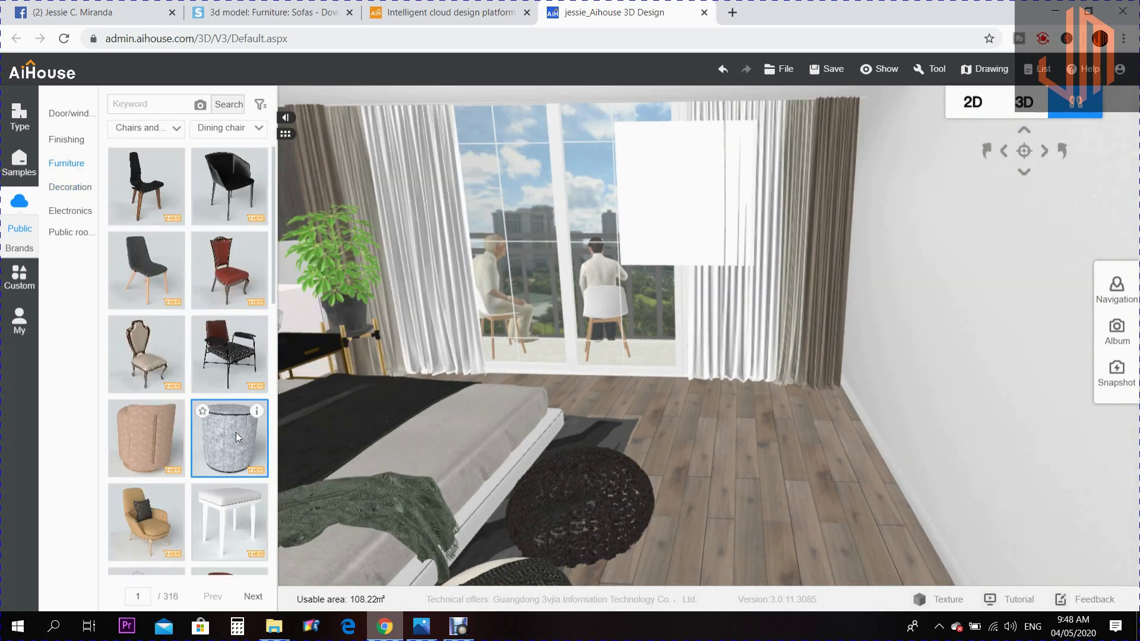
{"action": "scroll", "coordinate": [235, 435], "scroll_direction": "down", "scroll_amount": 10}
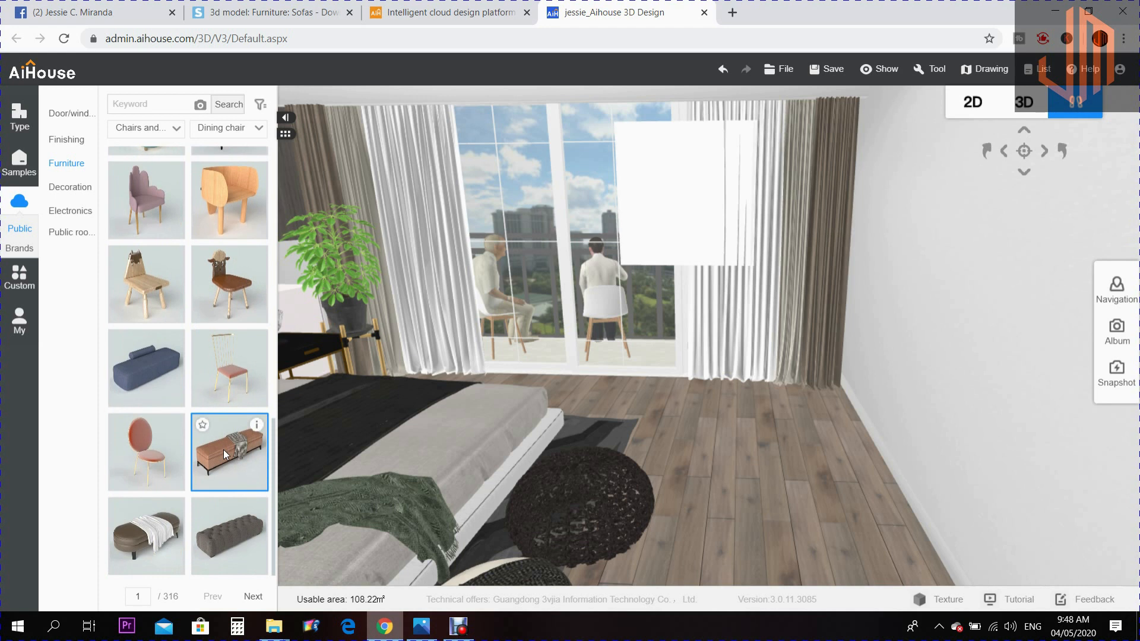
{"action": "left_click", "coordinate": [253, 596]}
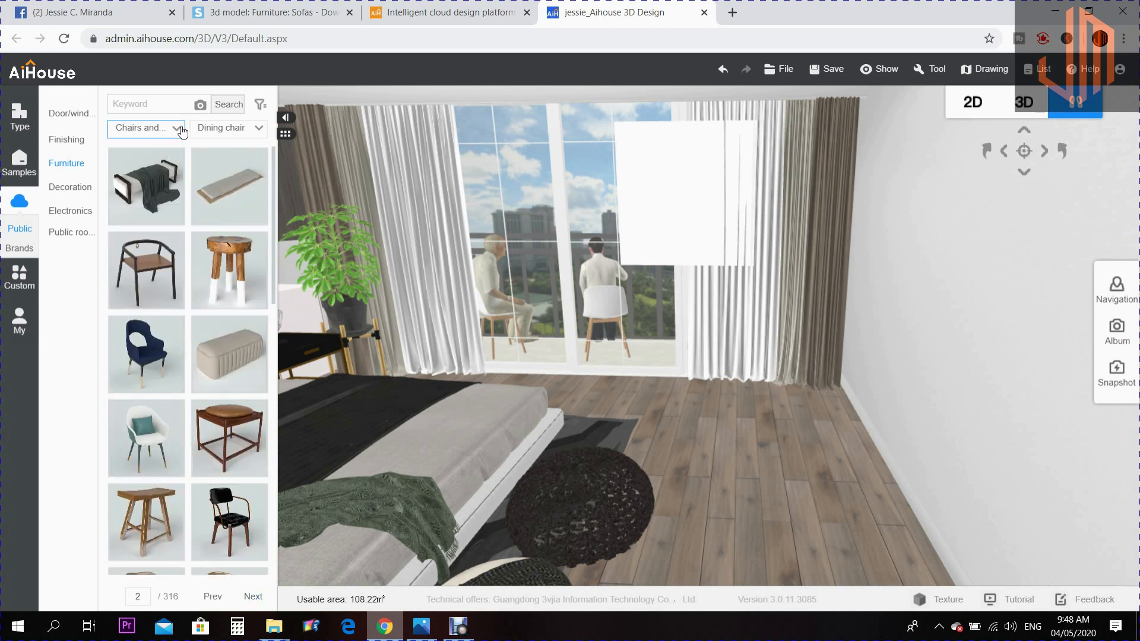
{"action": "left_click", "coordinate": [146, 129]}
{"action": "left_click", "coordinate": [227, 128]}
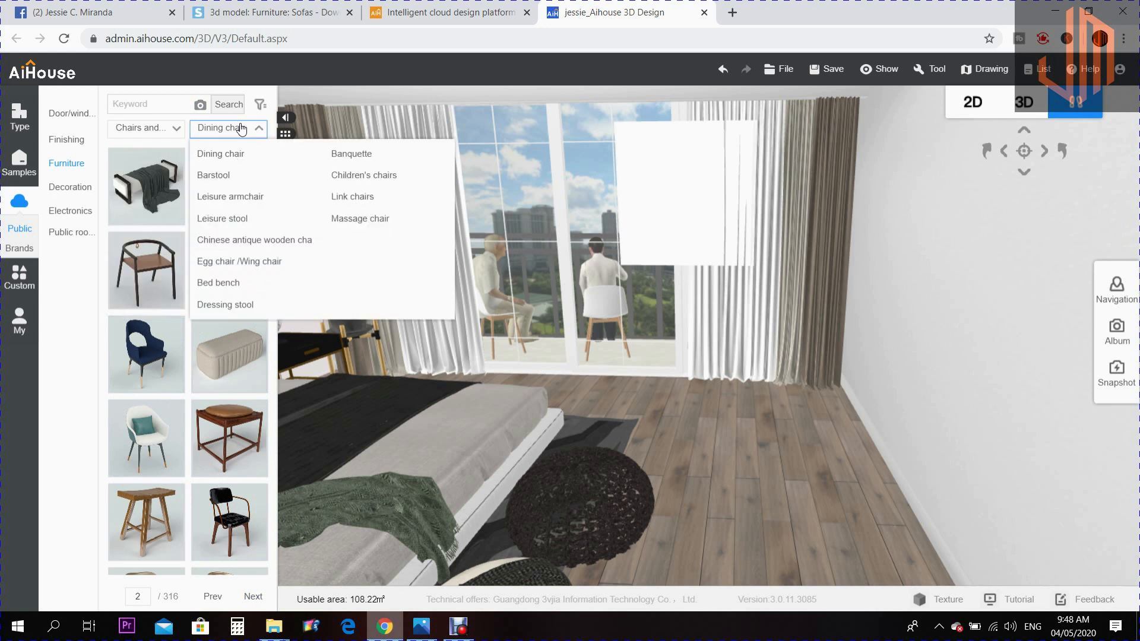
{"action": "left_click", "coordinate": [235, 197]}
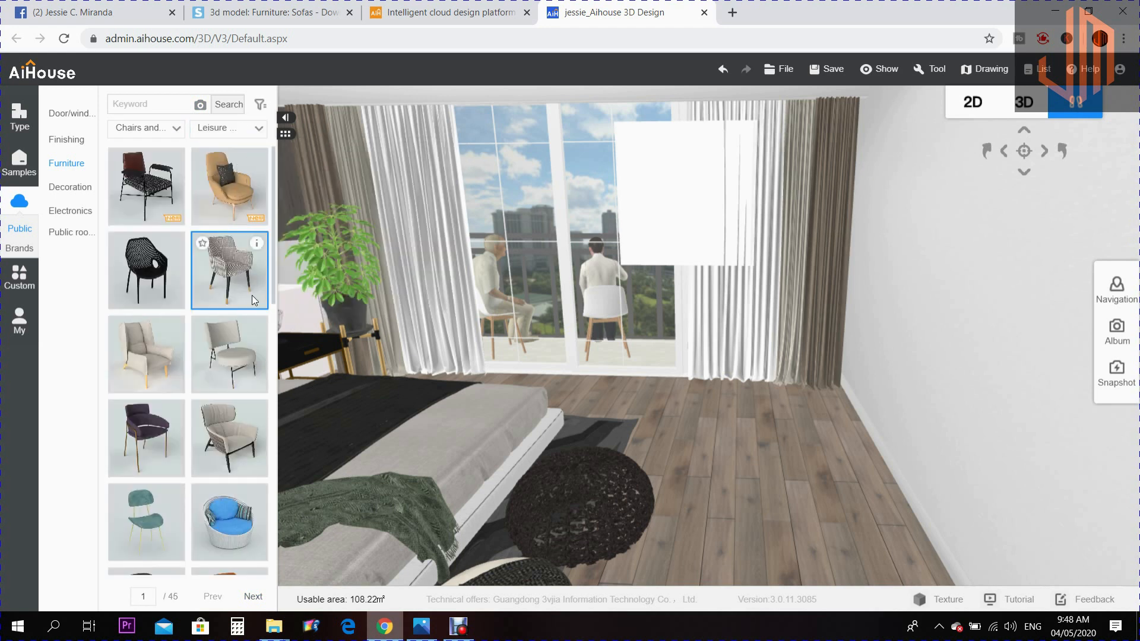
{"action": "scroll", "coordinate": [238, 285], "scroll_direction": "down", "scroll_amount": 8}
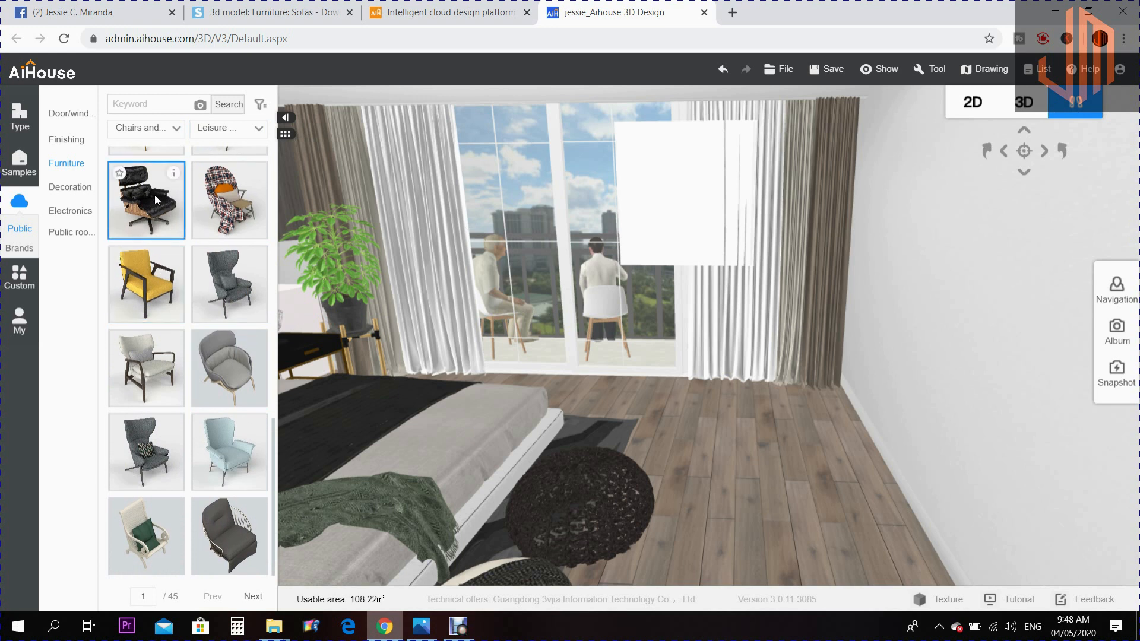
Place the black lounge chair by the window, enlarged to about 1059 × 1007 × 1076.
{"action": "left_click_drag", "start_coordinate": [172, 220], "coordinate": [714, 437]}
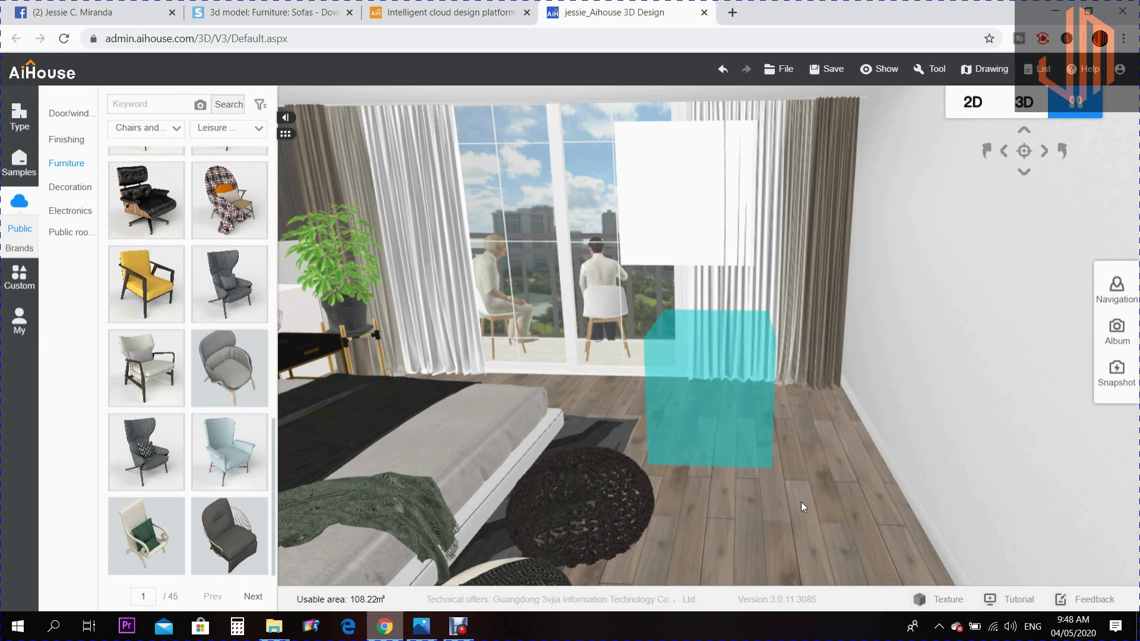
{"action": "left_click", "coordinate": [487, 107]}
{"action": "left_click_drag", "start_coordinate": [794, 447], "coordinate": [834, 449]}
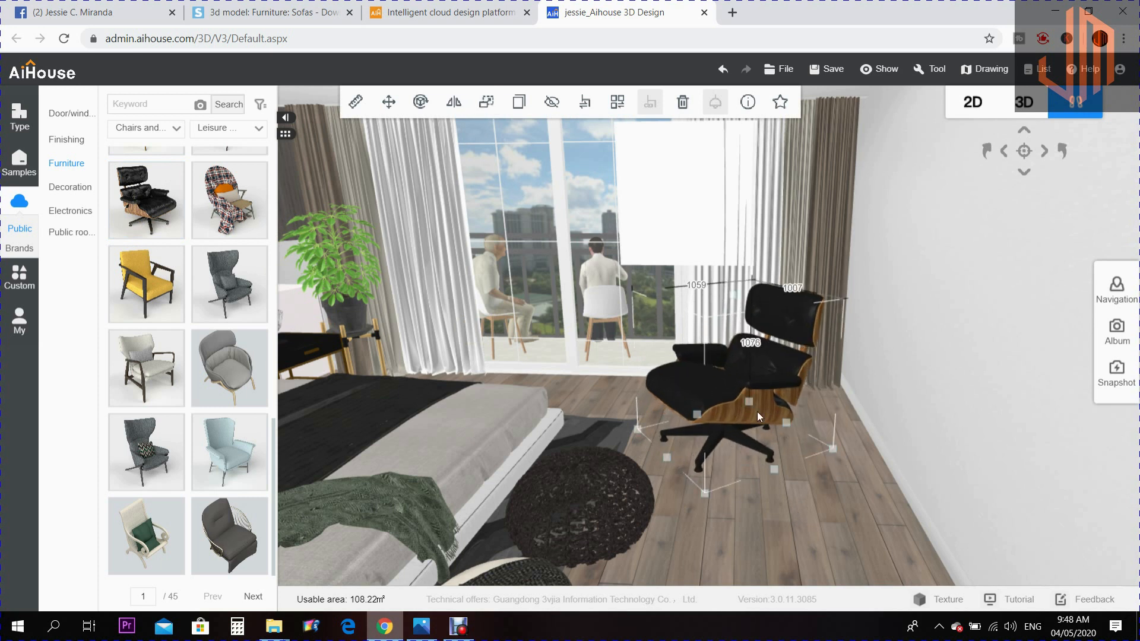
{"action": "scroll", "coordinate": [737, 559], "scroll_direction": "down", "scroll_amount": 2}
{"action": "left_click", "coordinate": [746, 383]}
{"action": "left_click_drag", "start_coordinate": [746, 383], "coordinate": [710, 374]}
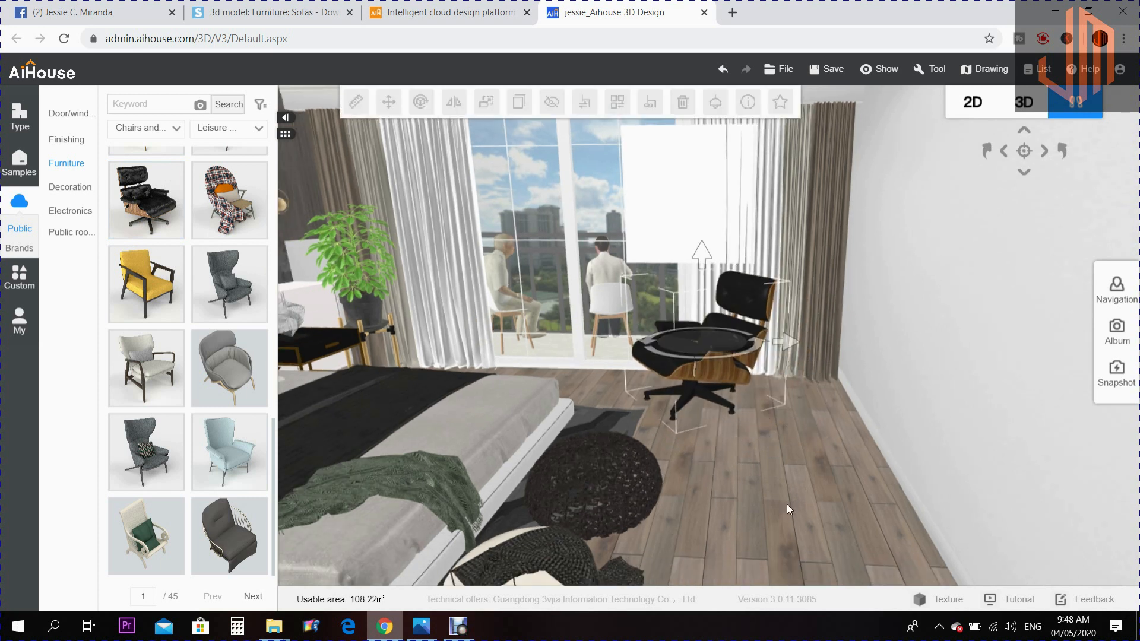
{"action": "left_click", "coordinate": [786, 504]}
{"action": "scroll", "coordinate": [725, 508], "scroll_direction": "up", "scroll_amount": 3}
Switch the furniture catalogue to Tables > Coffee table, page 2.
{"action": "left_click", "coordinate": [146, 127]}
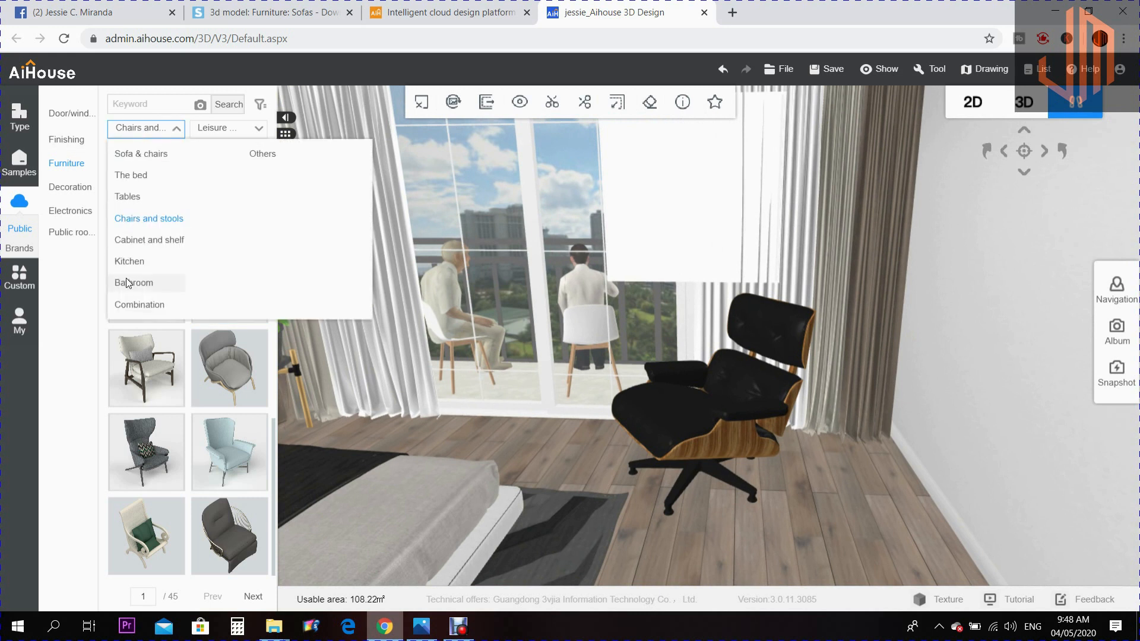
{"action": "left_click", "coordinate": [127, 196]}
{"action": "left_click", "coordinate": [220, 132]}
{"action": "left_click", "coordinate": [221, 134]}
{"action": "left_click", "coordinate": [253, 596]}
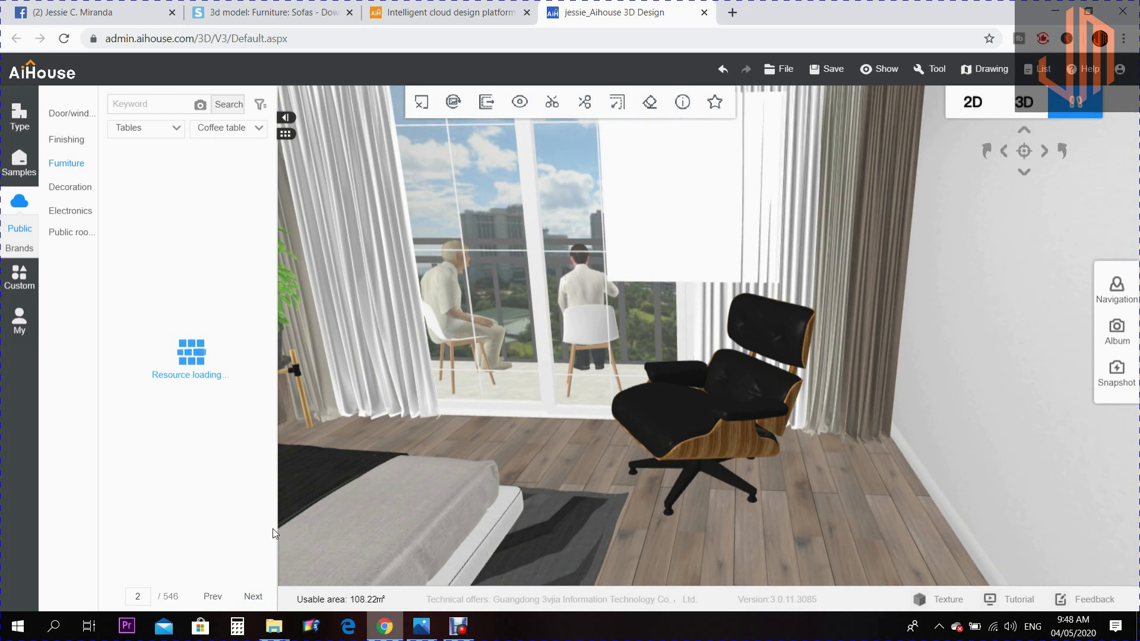
{"action": "left_click", "coordinate": [285, 135]}
{"action": "left_click_drag", "start_coordinate": [683, 373], "coordinate": [684, 409]}
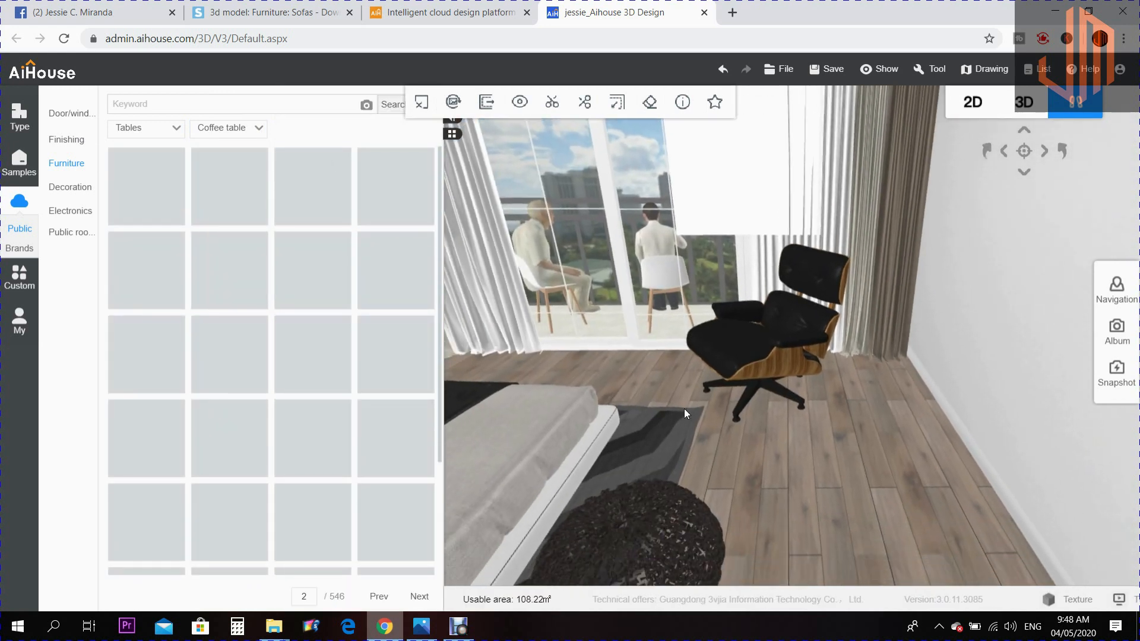
{"action": "scroll", "coordinate": [709, 475], "scroll_direction": "up", "scroll_amount": 3}
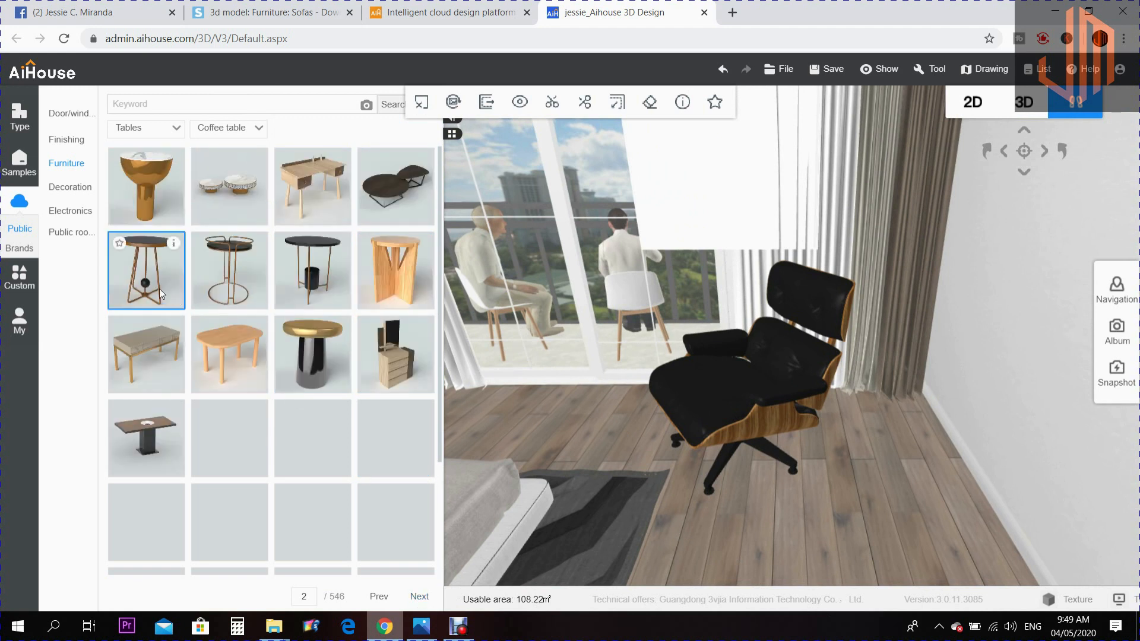
Place the round gold-legged side table beside the lounge chair and stretch it taller.
{"action": "left_click_drag", "start_coordinate": [313, 438], "coordinate": [812, 494]}
{"action": "scroll", "coordinate": [904, 512], "scroll_direction": "up", "scroll_amount": 1}
{"action": "right_click_drag", "start_coordinate": [699, 534], "coordinate": [771, 460]}
{"action": "left_click_drag", "start_coordinate": [771, 461], "coordinate": [796, 357]}
{"action": "scroll", "coordinate": [800, 321], "scroll_direction": "up", "scroll_amount": 1}
{"action": "left_click", "coordinate": [800, 320]}
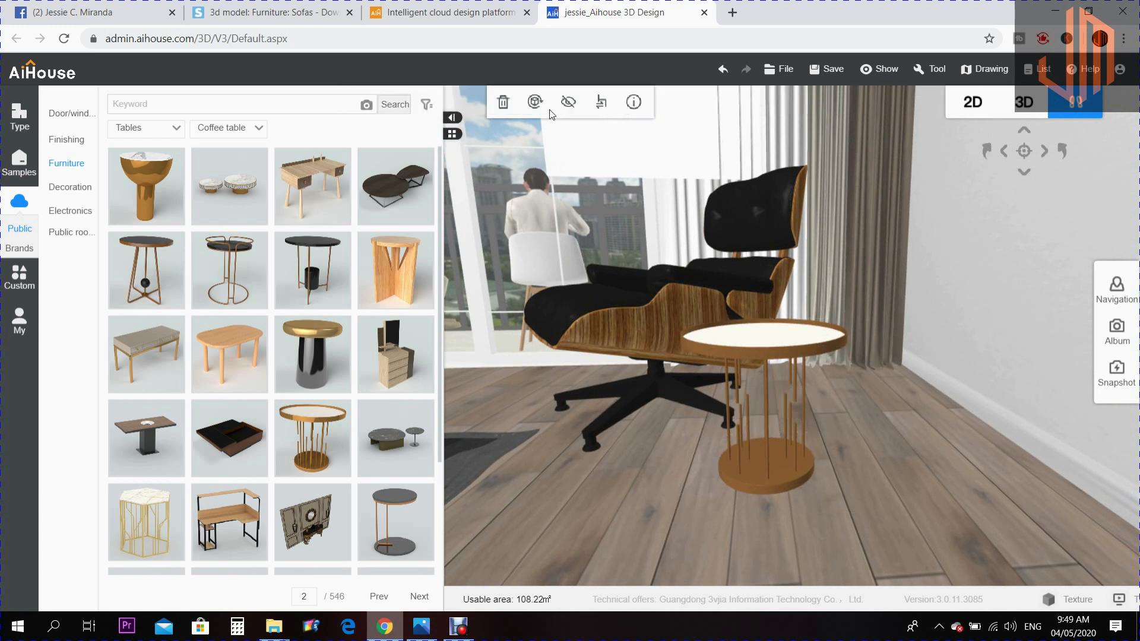
{"action": "left_click", "coordinate": [781, 343]}
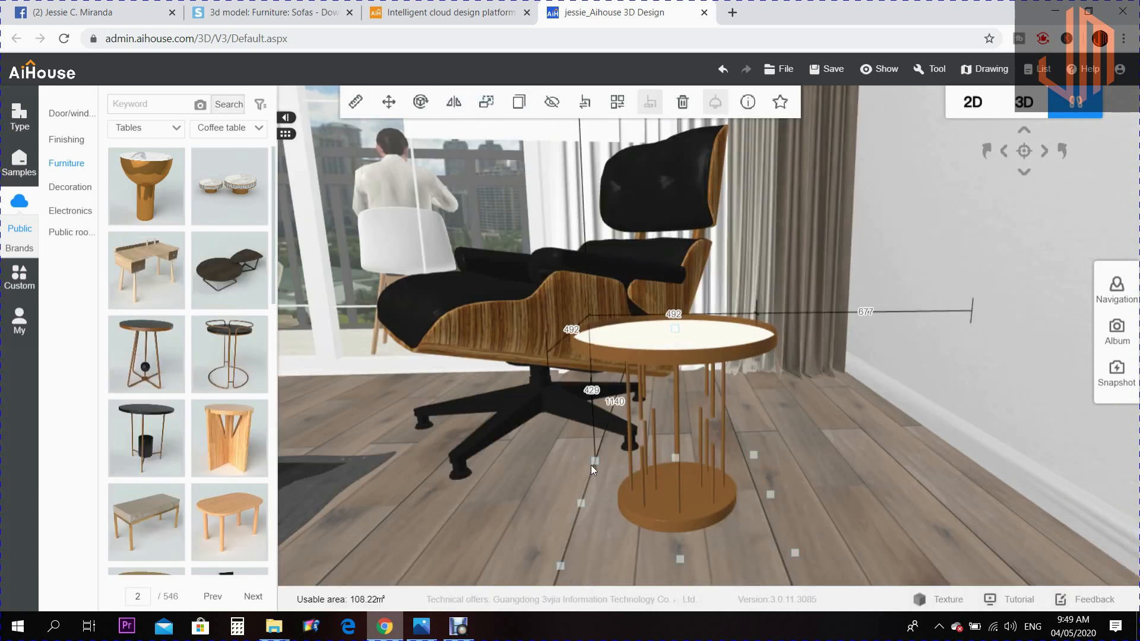
{"action": "left_click_drag", "start_coordinate": [676, 331], "coordinate": [676, 283]}
{"action": "left_click_drag", "start_coordinate": [859, 420], "coordinate": [877, 481]}
{"action": "right_click_drag", "start_coordinate": [847, 426], "coordinate": [860, 510]}
{"action": "scroll", "coordinate": [860, 510], "scroll_direction": "down", "scroll_amount": 3}
{"action": "left_click_drag", "start_coordinate": [861, 511], "coordinate": [865, 444]}
Set a coffee cup from Kitchen > Wines and drinks on the side table.
{"action": "mouse_move", "coordinate": [70, 187]}
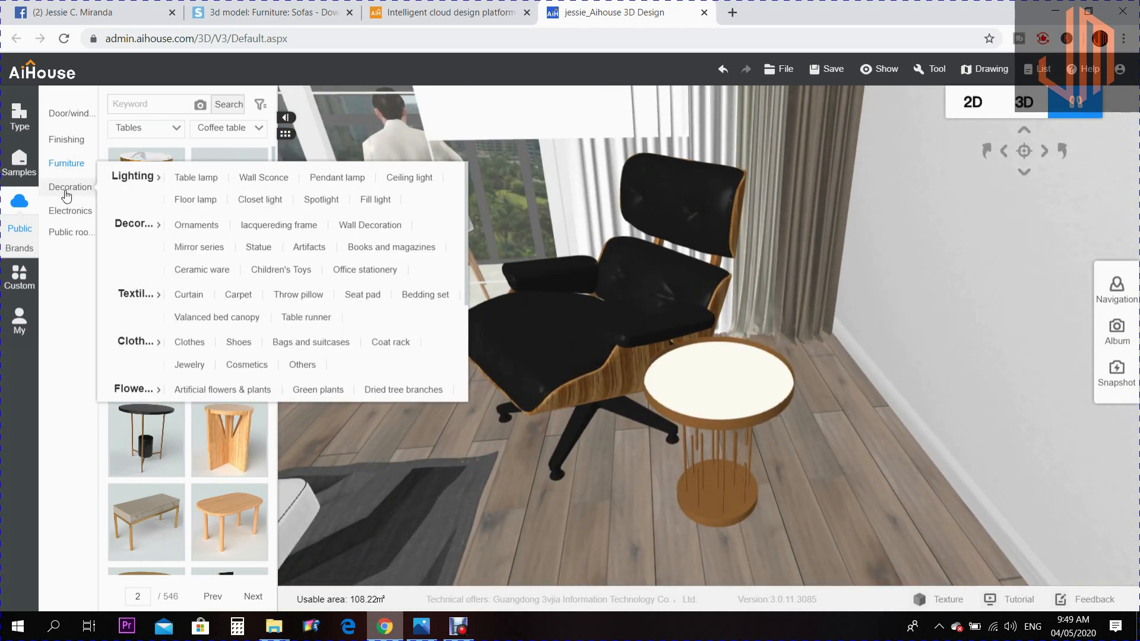
{"action": "scroll", "coordinate": [178, 365], "scroll_direction": "down", "scroll_amount": 3}
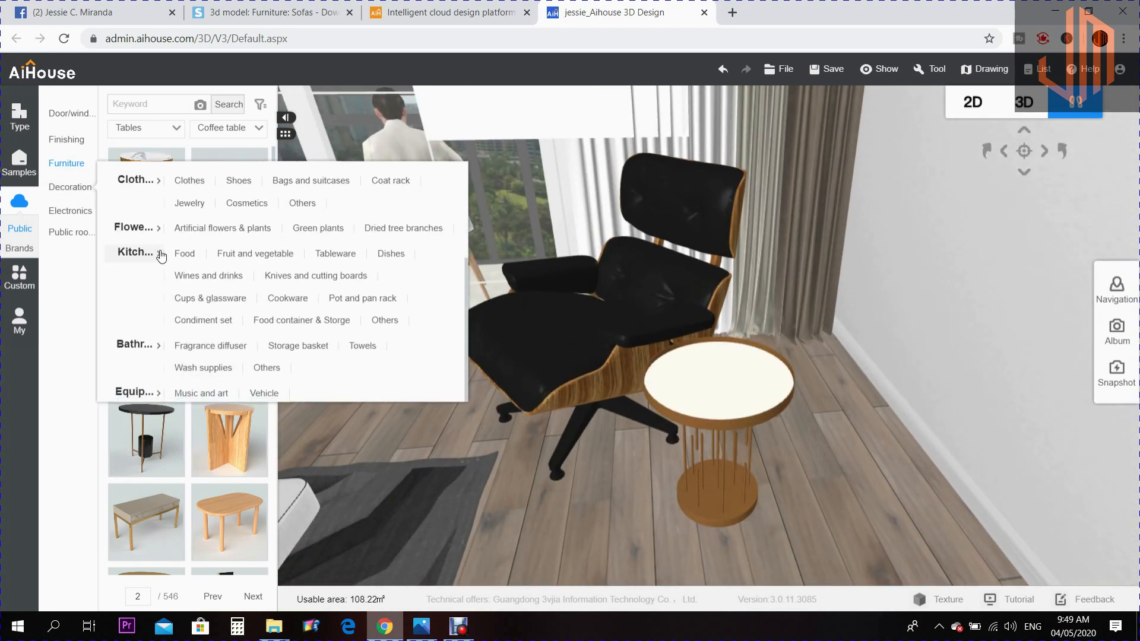
{"action": "left_click", "coordinate": [197, 284]}
{"action": "left_click", "coordinate": [229, 354]}
{"action": "left_click", "coordinate": [676, 386]}
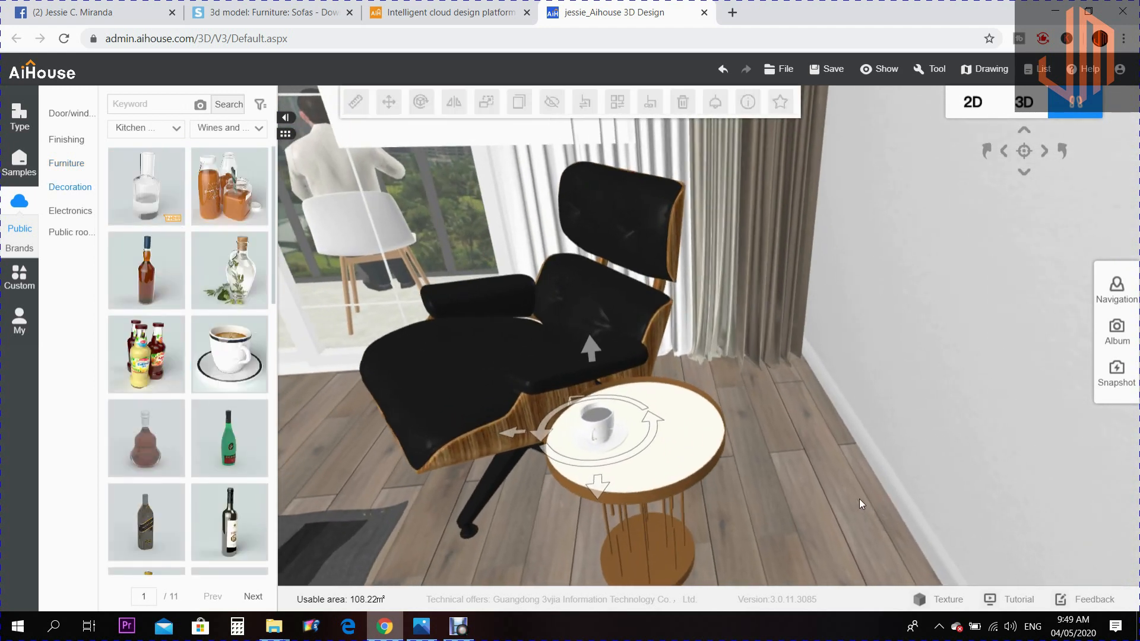
{"action": "scroll", "coordinate": [216, 420], "scroll_direction": "down", "scroll_amount": 5}
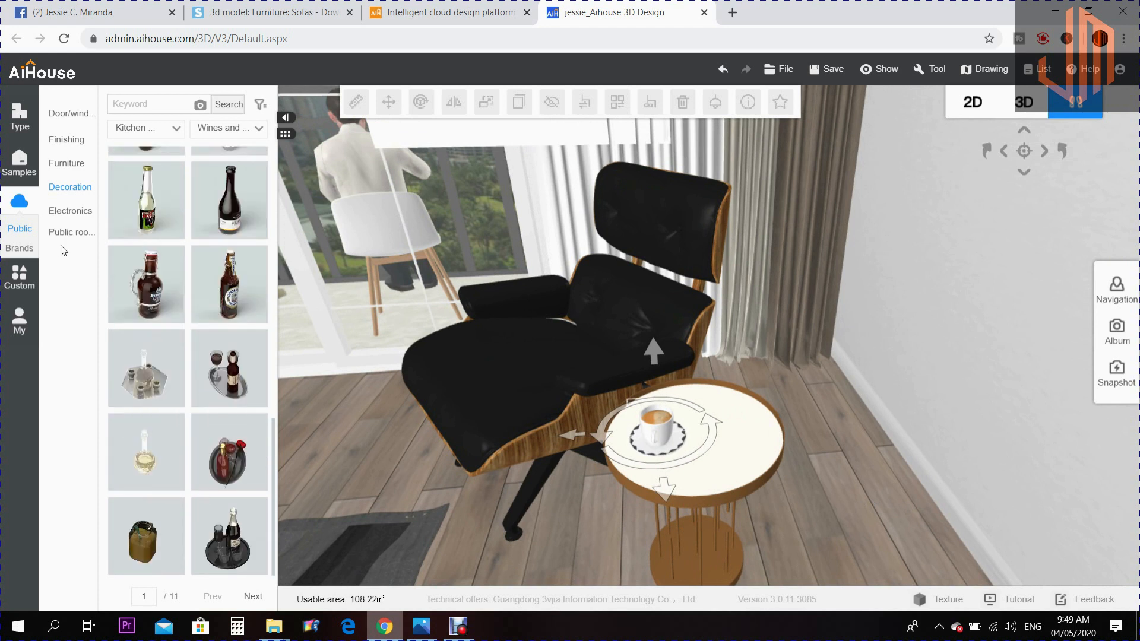
{"action": "mouse_move", "coordinate": [69, 188]}
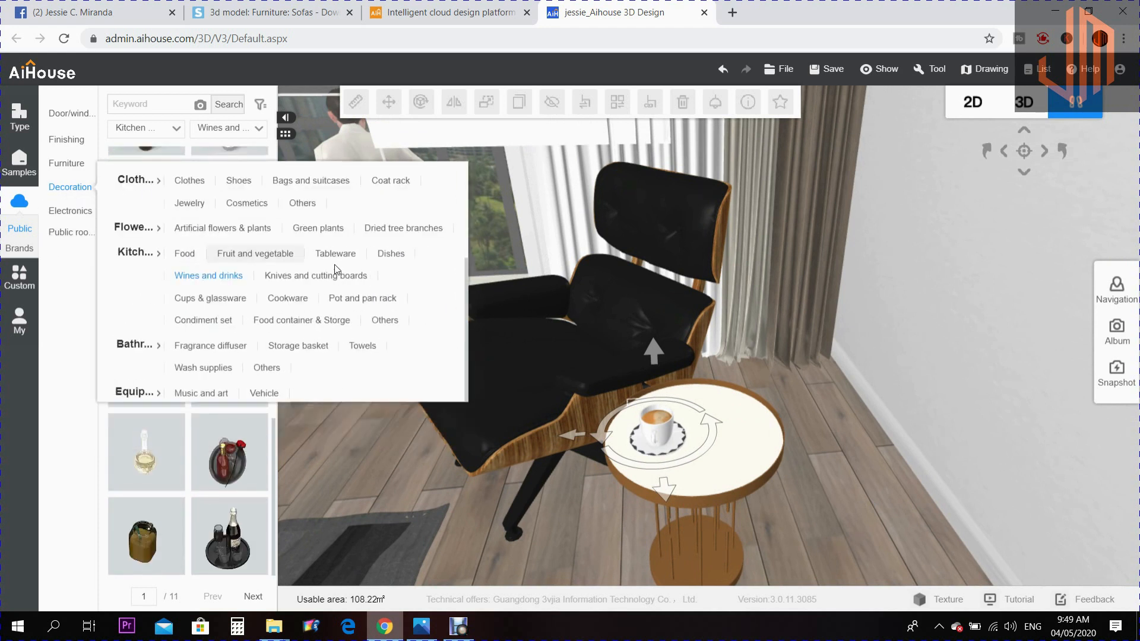
{"action": "scroll", "coordinate": [149, 279], "scroll_direction": "up", "scroll_amount": 3}
Drag a book from Ornaments > Books and magazines onto the side table.
{"action": "left_click", "coordinate": [191, 225]}
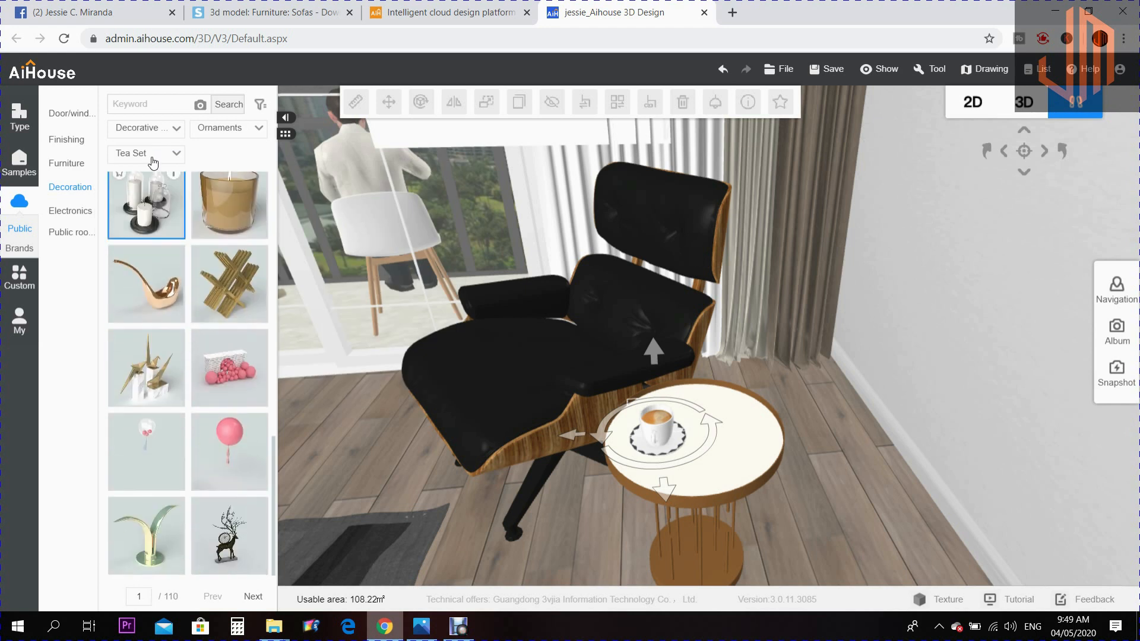
{"action": "left_click", "coordinate": [235, 129]}
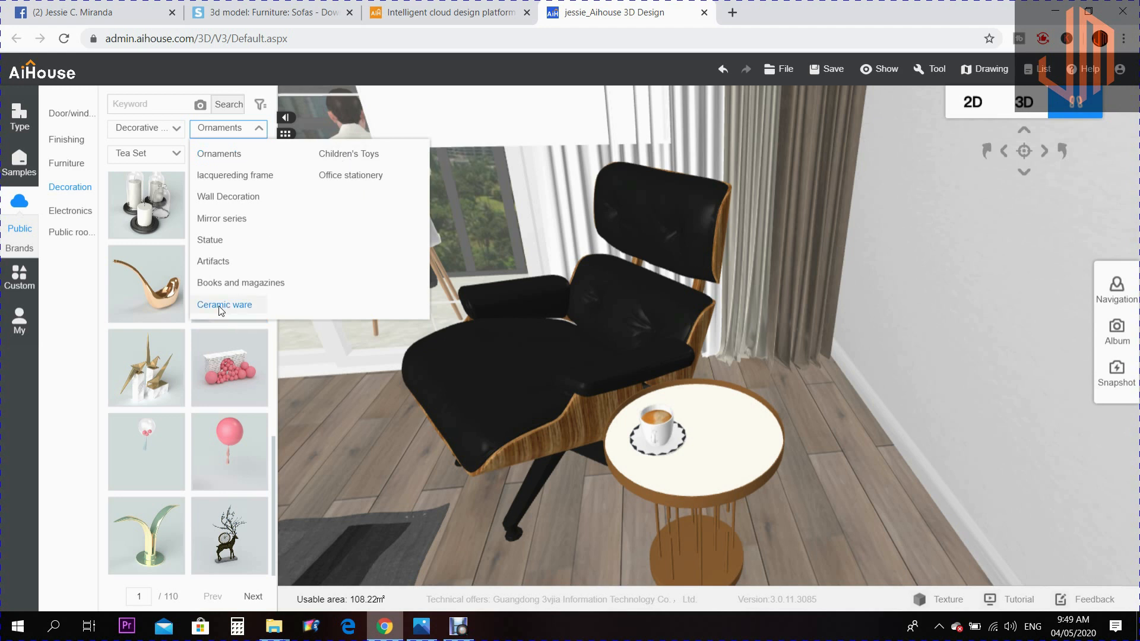
{"action": "left_click", "coordinate": [225, 285]}
{"action": "scroll", "coordinate": [837, 445], "scroll_direction": "down", "scroll_amount": 2}
{"action": "scroll", "coordinate": [837, 446], "scroll_direction": "up", "scroll_amount": 2}
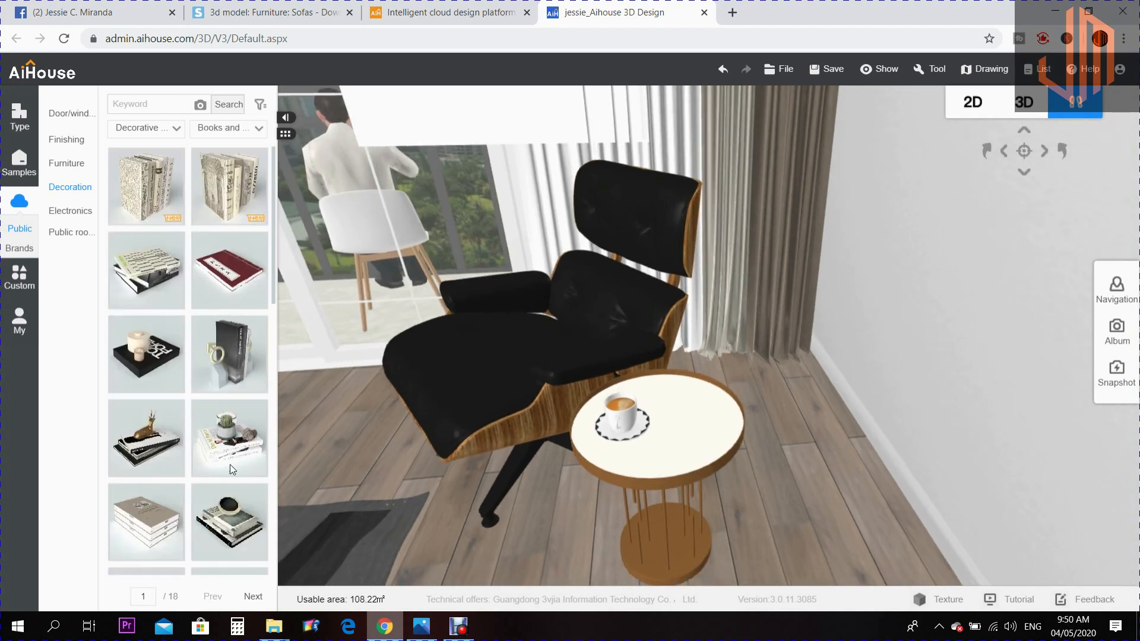
{"action": "scroll", "coordinate": [231, 469], "scroll_direction": "down", "scroll_amount": 5}
{"action": "left_click_drag", "start_coordinate": [172, 508], "coordinate": [707, 445]}
{"action": "scroll", "coordinate": [801, 520], "scroll_direction": "down", "scroll_amount": 2}
Nudge the coffee cup into place on the side table.
{"action": "left_click_drag", "start_coordinate": [644, 393], "coordinate": [635, 398]}
{"action": "scroll", "coordinate": [808, 456], "scroll_direction": "down", "scroll_amount": 2}
{"action": "left_click_drag", "start_coordinate": [808, 456], "coordinate": [796, 549]}
{"action": "scroll", "coordinate": [685, 473], "scroll_direction": "up", "scroll_amount": 2}
{"action": "scroll", "coordinate": [712, 409], "scroll_direction": "up", "scroll_amount": 5}
{"action": "scroll", "coordinate": [723, 525], "scroll_direction": "down", "scroll_amount": 3}
{"action": "scroll", "coordinate": [787, 513], "scroll_direction": "up", "scroll_amount": 3}
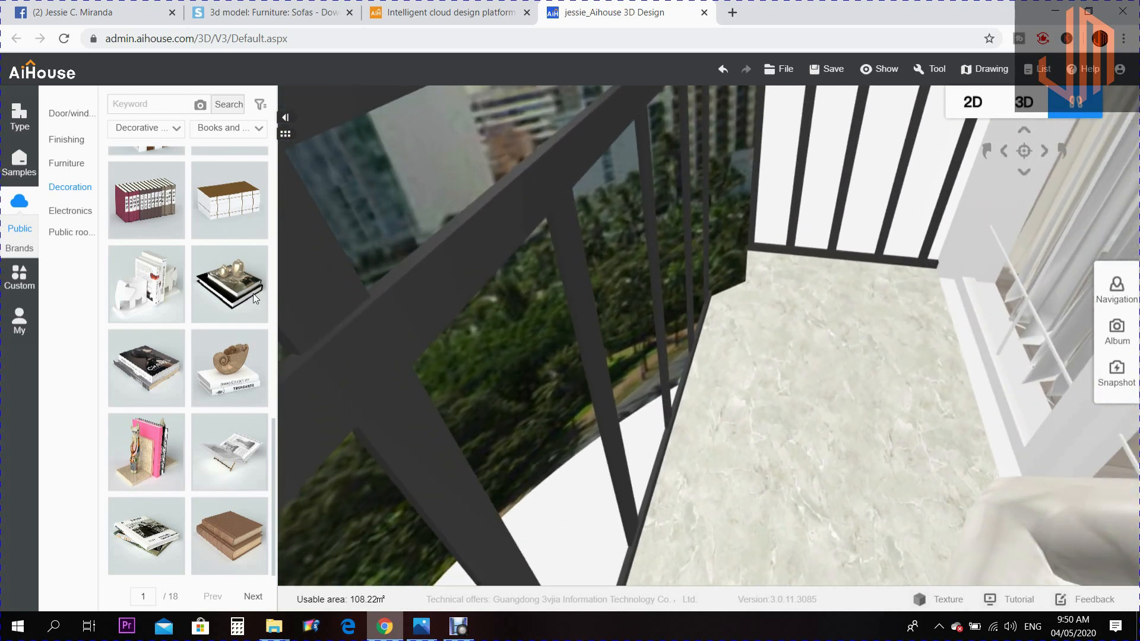
{"action": "mouse_move", "coordinate": [71, 187]}
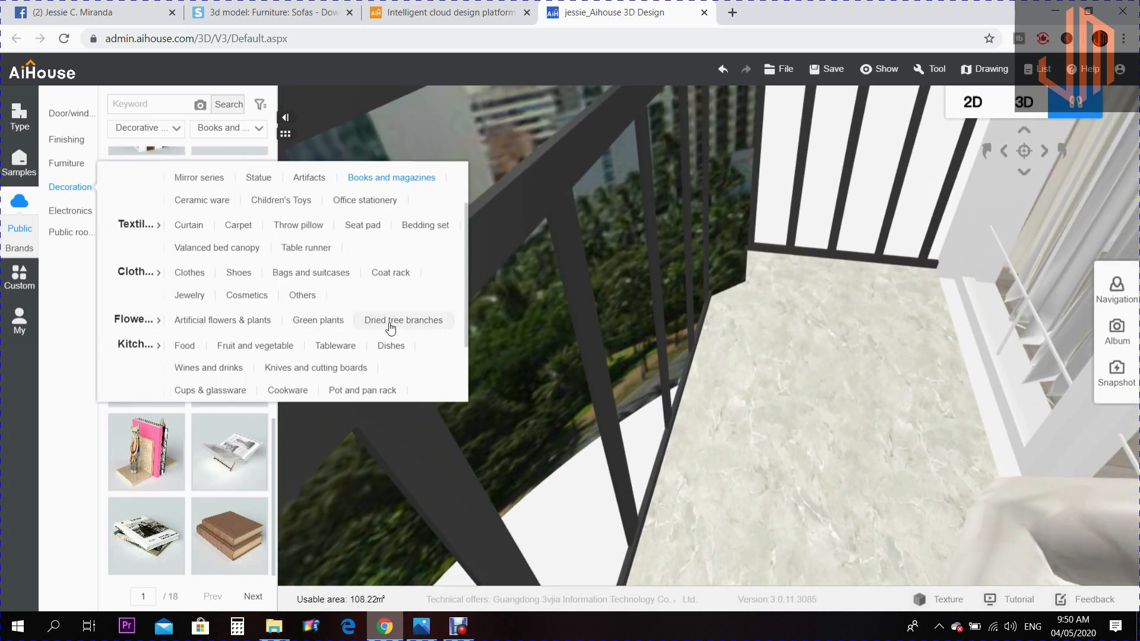
Place a bamboo planter from Green plants on the balcony floor.
{"action": "left_click", "coordinate": [318, 320]}
{"action": "left_click_drag", "start_coordinate": [156, 297], "coordinate": [901, 448]}
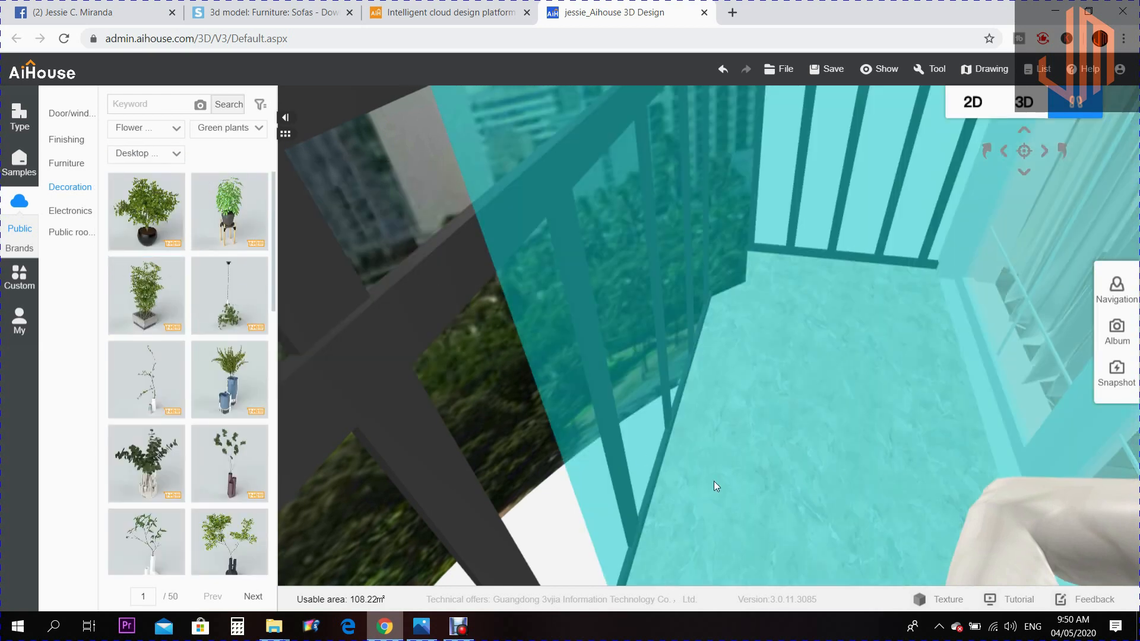
{"action": "scroll", "coordinate": [715, 481], "scroll_direction": "down", "scroll_amount": 3}
{"action": "scroll", "coordinate": [780, 416], "scroll_direction": "up", "scroll_amount": 3}
{"action": "left_click_drag", "start_coordinate": [780, 416], "coordinate": [835, 362]}
Load snapshot View18 and slide the bamboo planter left outside the window.
{"action": "left_click", "coordinate": [1114, 377]}
{"action": "left_click", "coordinate": [1004, 397]}
{"action": "left_click_drag", "start_coordinate": [847, 226], "coordinate": [800, 235]}
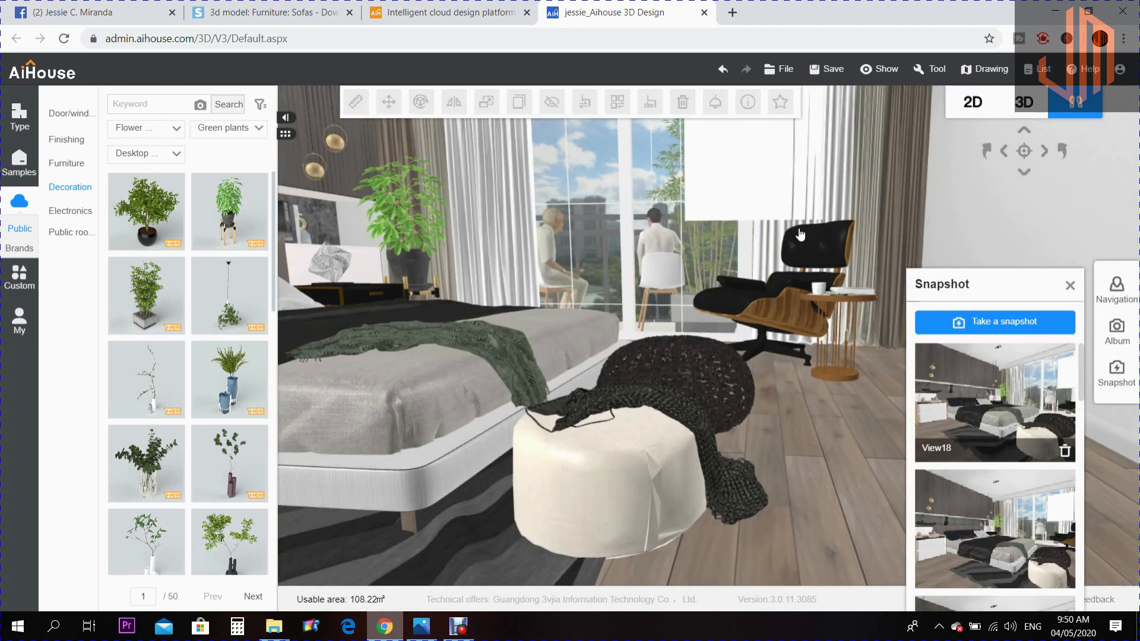
{"action": "left_click", "coordinate": [832, 440]}
{"action": "left_click", "coordinate": [1070, 286]}
Orbit the room to frame the bed, lounge chair and balcony.
{"action": "left_click_drag", "start_coordinate": [879, 445], "coordinate": [772, 475]}
{"action": "scroll", "coordinate": [789, 388], "scroll_direction": "up", "scroll_amount": 2}
{"action": "scroll", "coordinate": [791, 445], "scroll_direction": "down", "scroll_amount": 2}
{"action": "scroll", "coordinate": [872, 400], "scroll_direction": "down", "scroll_amount": 2}
{"action": "left_click_drag", "start_coordinate": [868, 373], "coordinate": [741, 417]}
{"action": "scroll", "coordinate": [790, 411], "scroll_direction": "up", "scroll_amount": 2}
{"action": "left_click_drag", "start_coordinate": [840, 406], "coordinate": [752, 463]}
{"action": "scroll", "coordinate": [760, 457], "scroll_direction": "up", "scroll_amount": 5}
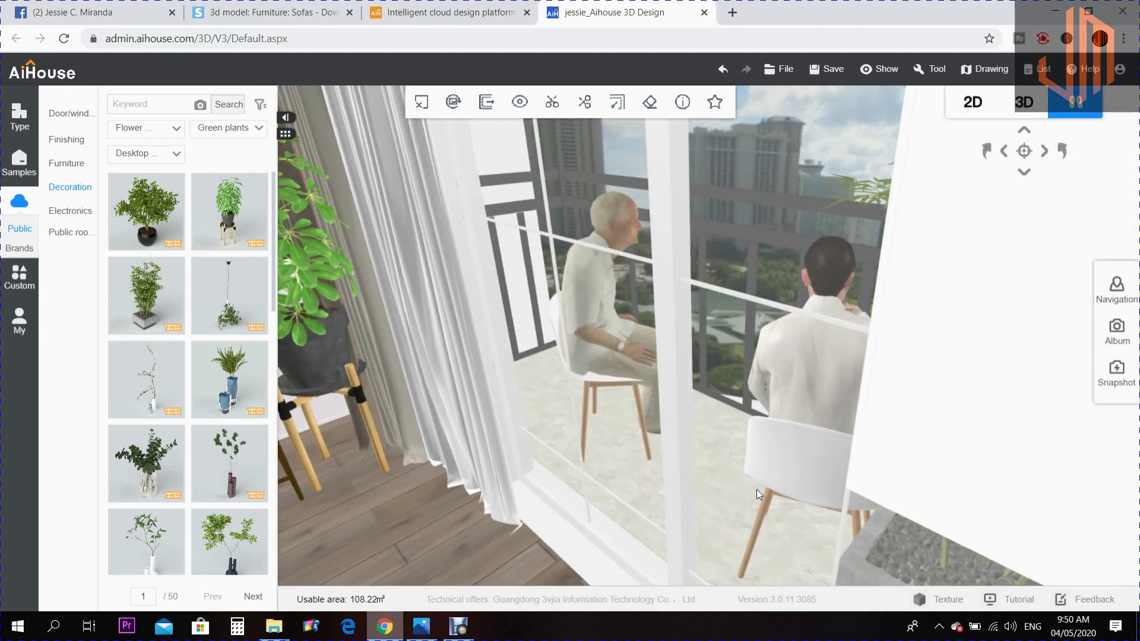
{"action": "scroll", "coordinate": [756, 489], "scroll_direction": "down", "scroll_amount": 5}
{"action": "scroll", "coordinate": [876, 374], "scroll_direction": "down", "scroll_amount": 3}
{"action": "scroll", "coordinate": [878, 379], "scroll_direction": "up", "scroll_amount": 2}
{"action": "left_click_drag", "start_coordinate": [878, 379], "coordinate": [851, 383]}
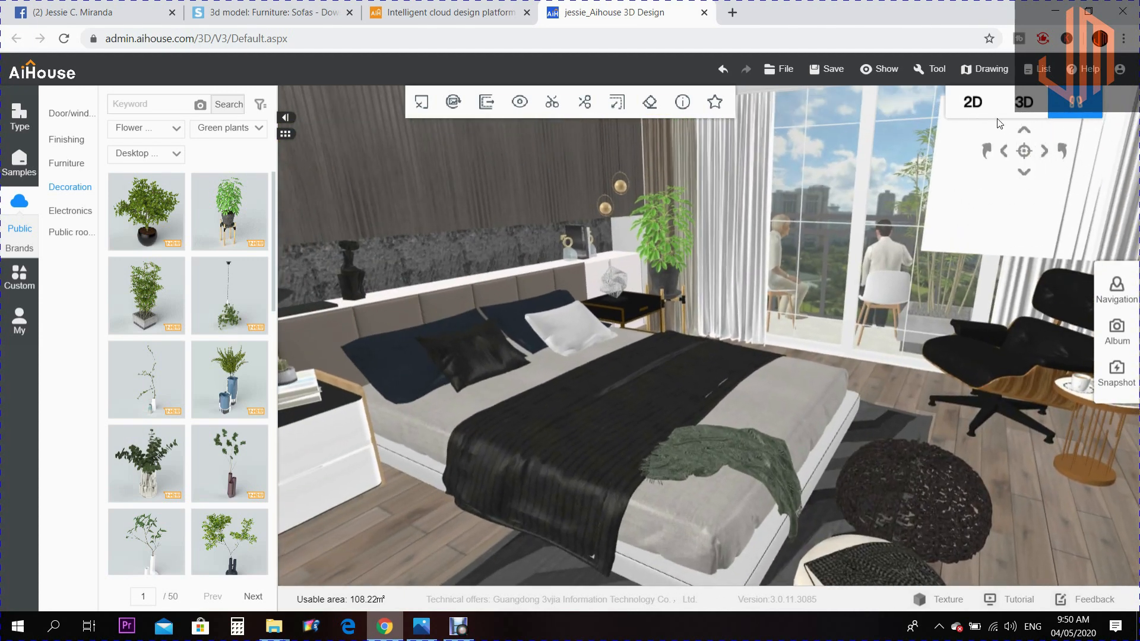
From View18, rotate the camera right, save it as a new snapshot and start an HD render.
{"action": "left_click", "coordinate": [1117, 331]}
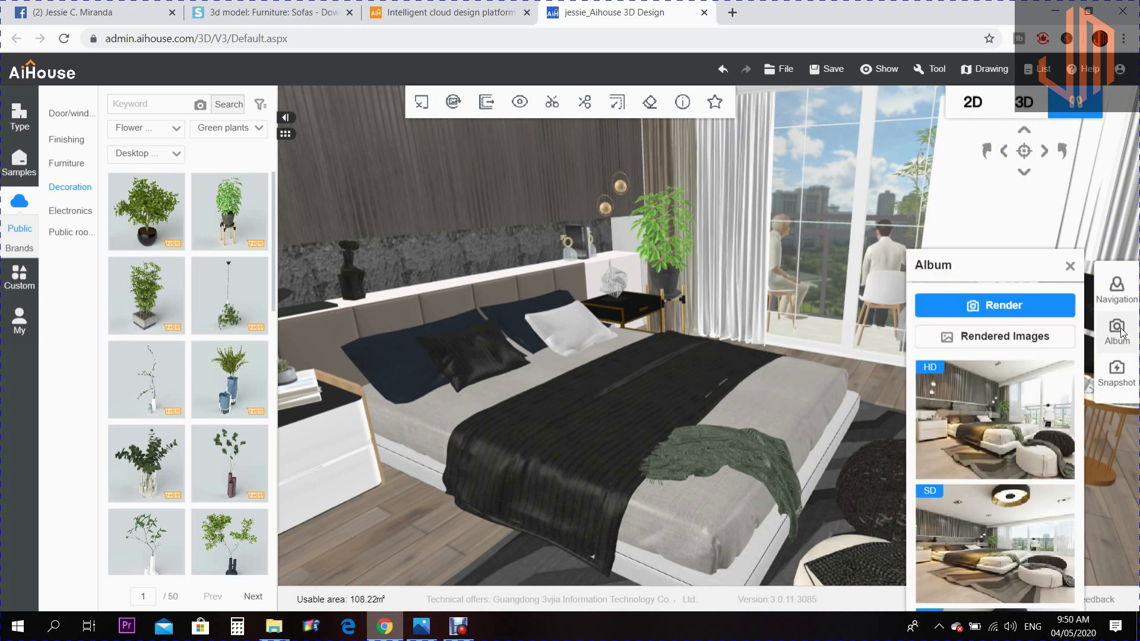
{"action": "left_click", "coordinate": [1018, 307]}
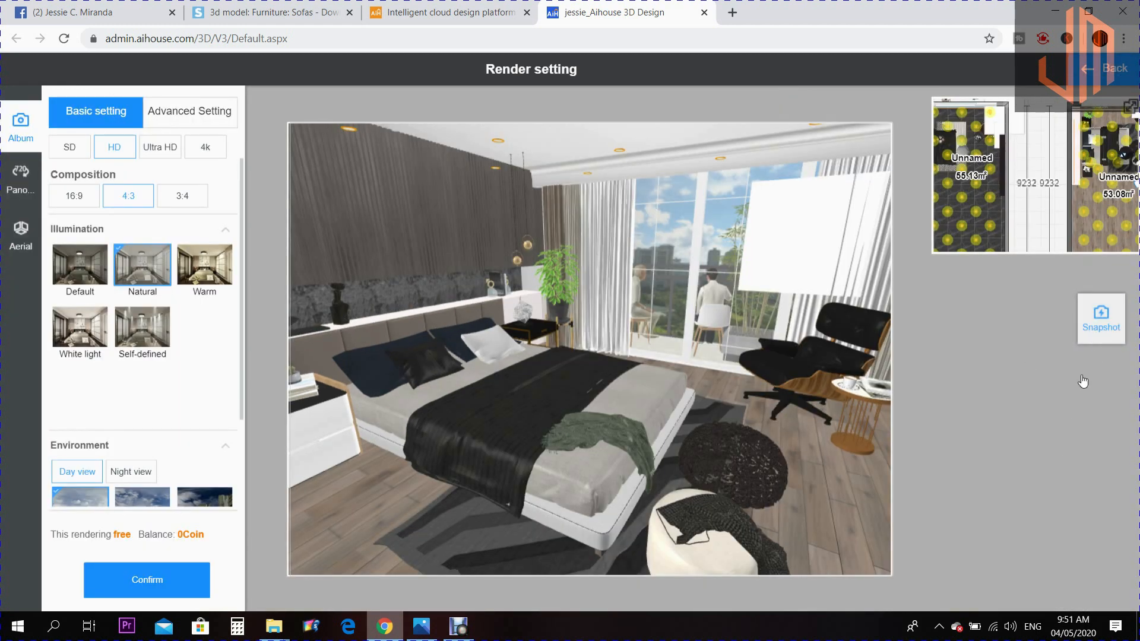
{"action": "left_click", "coordinate": [1100, 321]}
{"action": "left_click", "coordinate": [993, 380]}
{"action": "left_click", "coordinate": [960, 522]}
{"action": "left_click", "coordinate": [994, 378]}
{"action": "left_click_drag", "start_coordinate": [747, 451], "coordinate": [832, 511]}
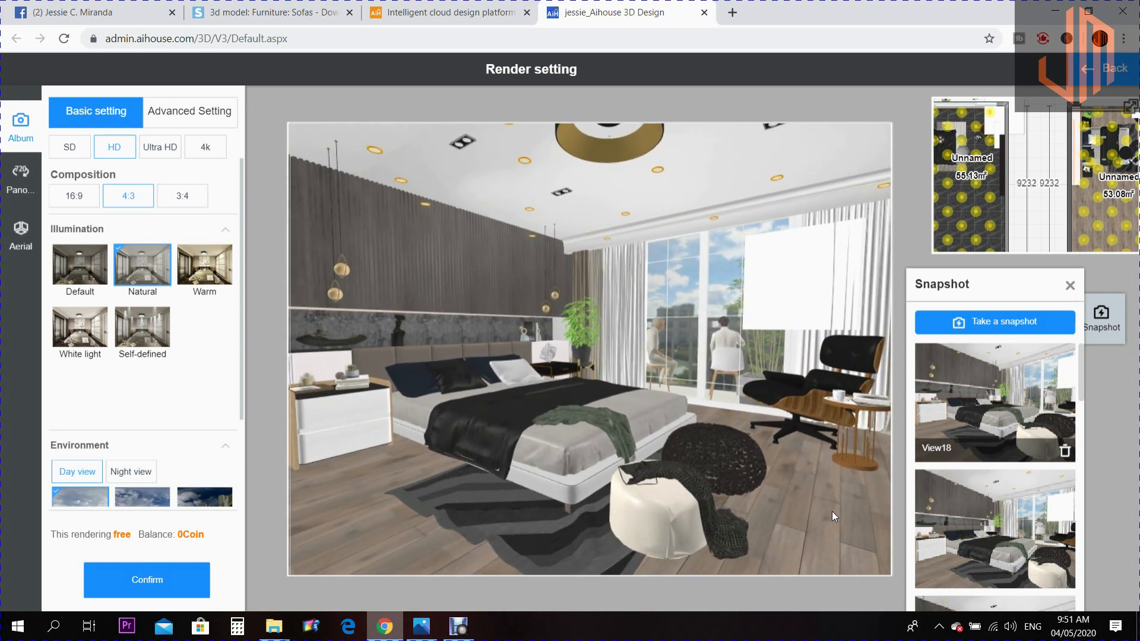
{"action": "left_click", "coordinate": [995, 321]}
{"action": "left_click", "coordinate": [155, 582]}
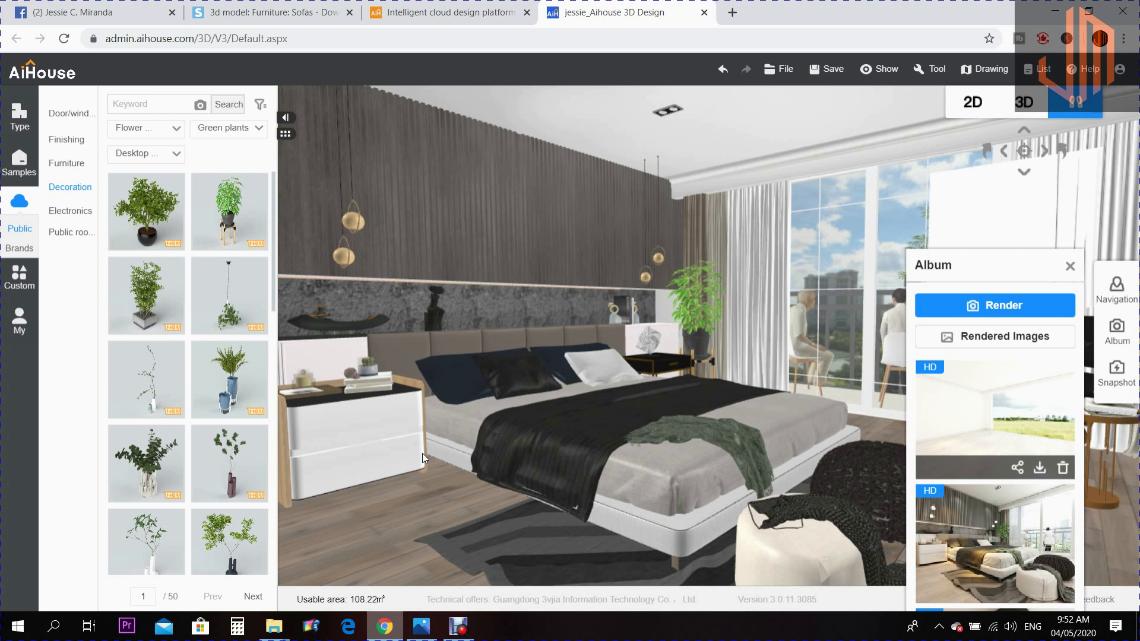
Set Warm illumination and start another HD 4:3 render of the bedroom view.
{"action": "left_click", "coordinate": [1048, 319]}
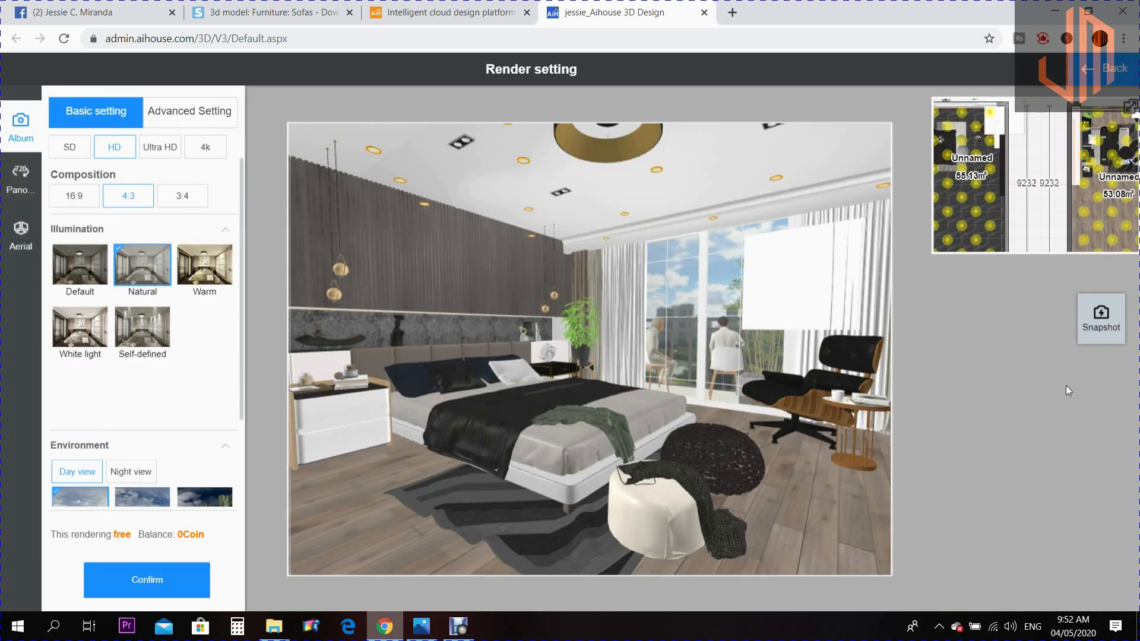
{"action": "left_click", "coordinate": [194, 278]}
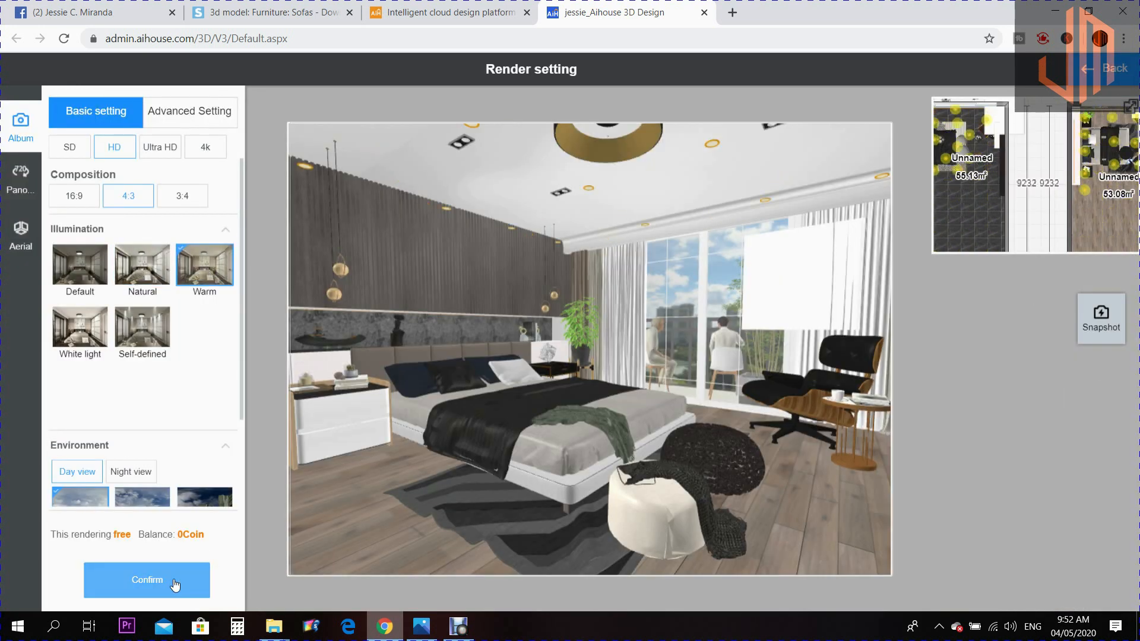
{"action": "left_click", "coordinate": [158, 229]}
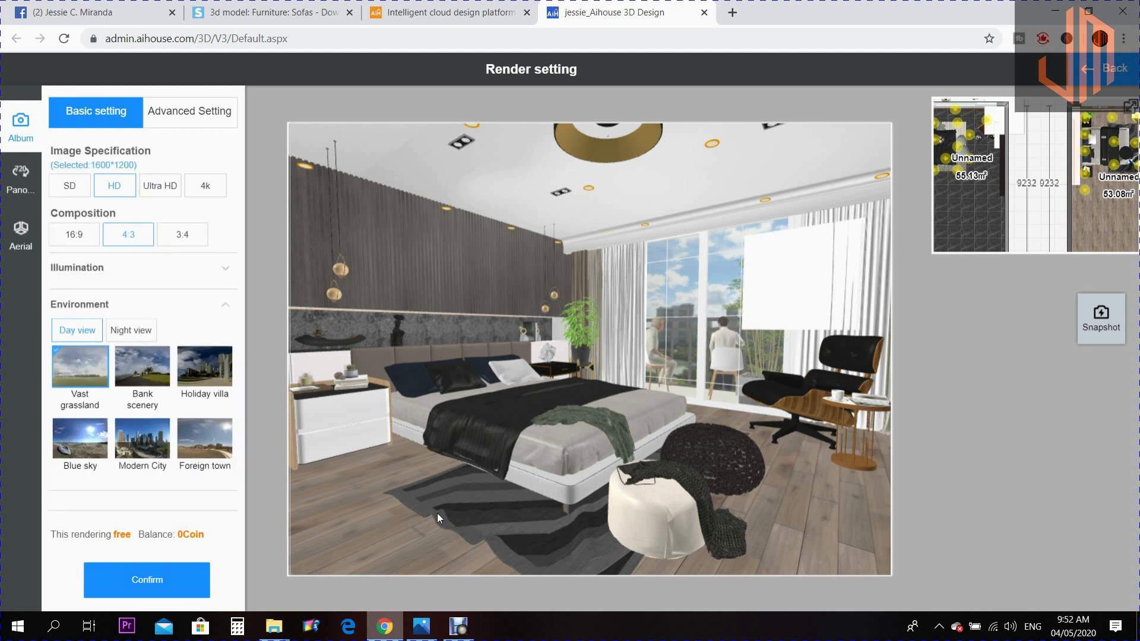
{"action": "left_click", "coordinate": [1106, 68]}
{"action": "left_click", "coordinate": [1117, 330]}
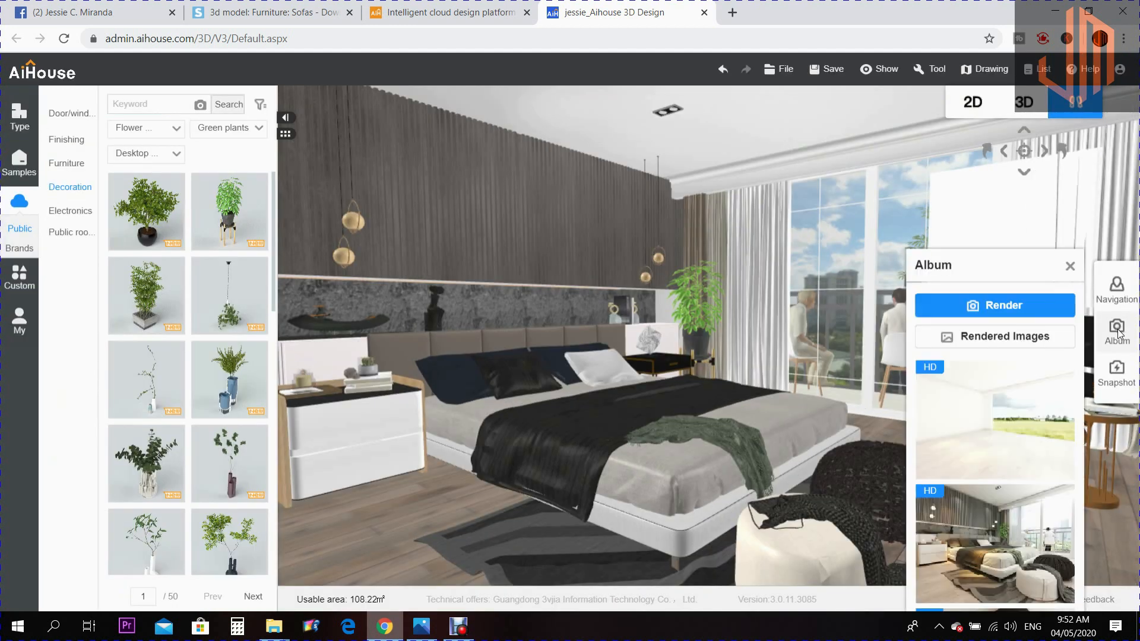
{"action": "left_click", "coordinate": [1055, 306]}
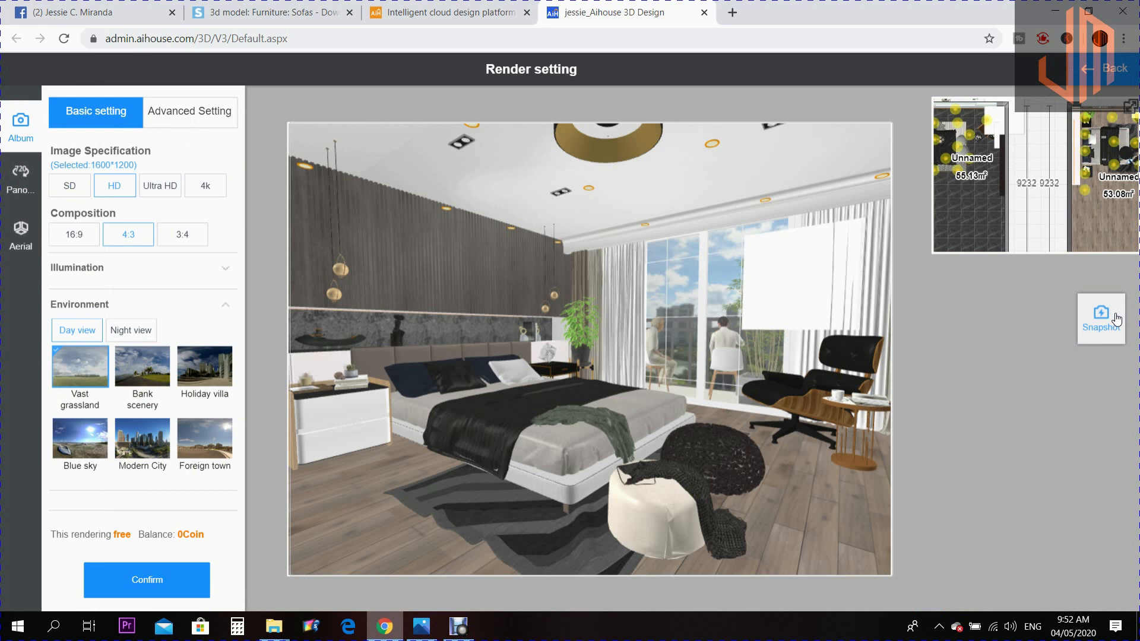
{"action": "left_click", "coordinate": [1116, 320]}
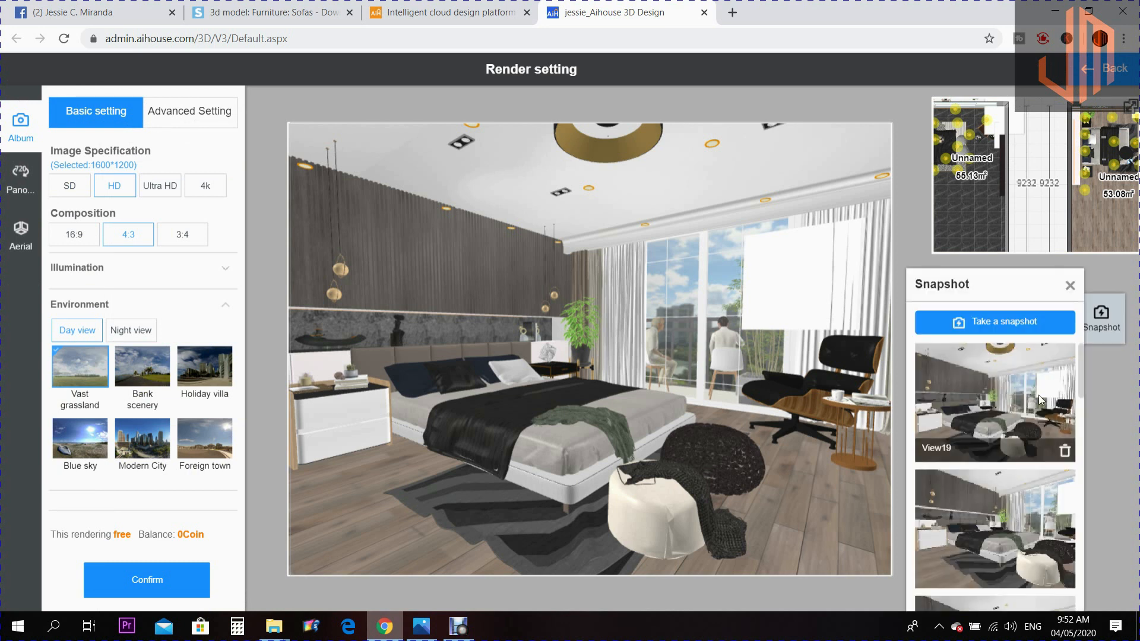
{"action": "left_click", "coordinate": [143, 575]}
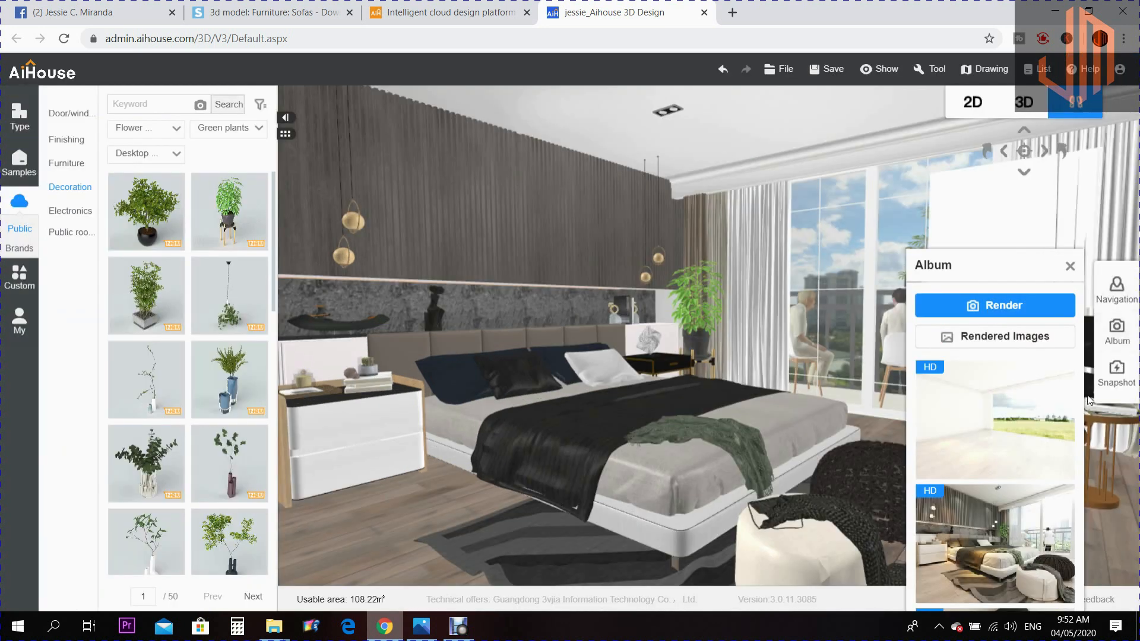
{"action": "mouse_move", "coordinate": [1032, 433]}
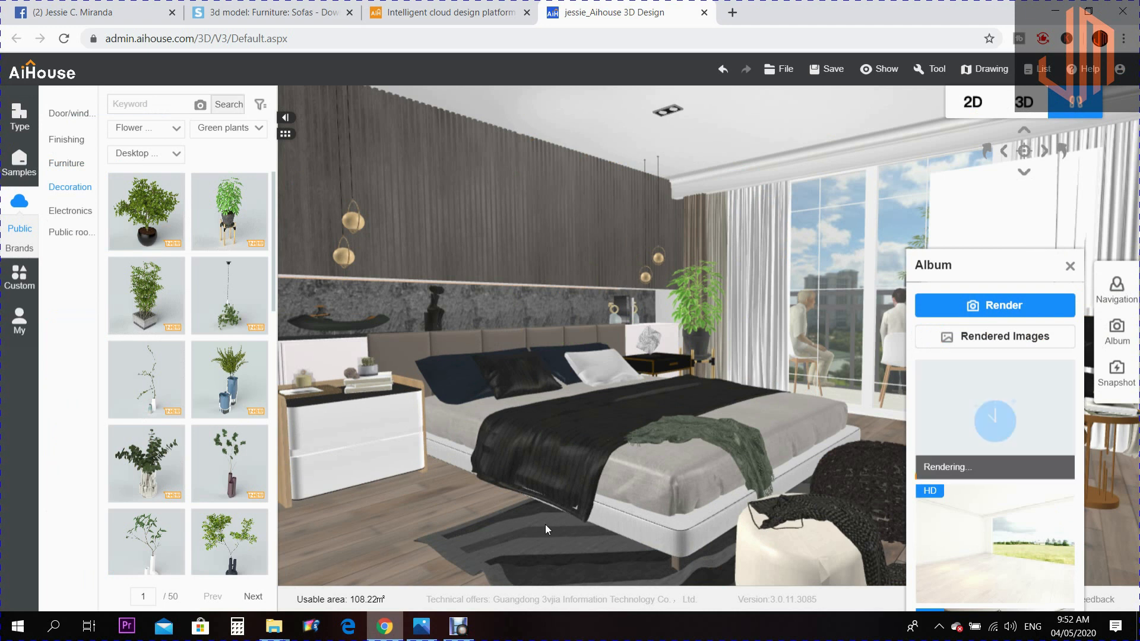
Switch to the 2D floor plan, close the album and review the saved snapshots.
{"action": "left_click_drag", "start_coordinate": [461, 510], "coordinate": [618, 505]}
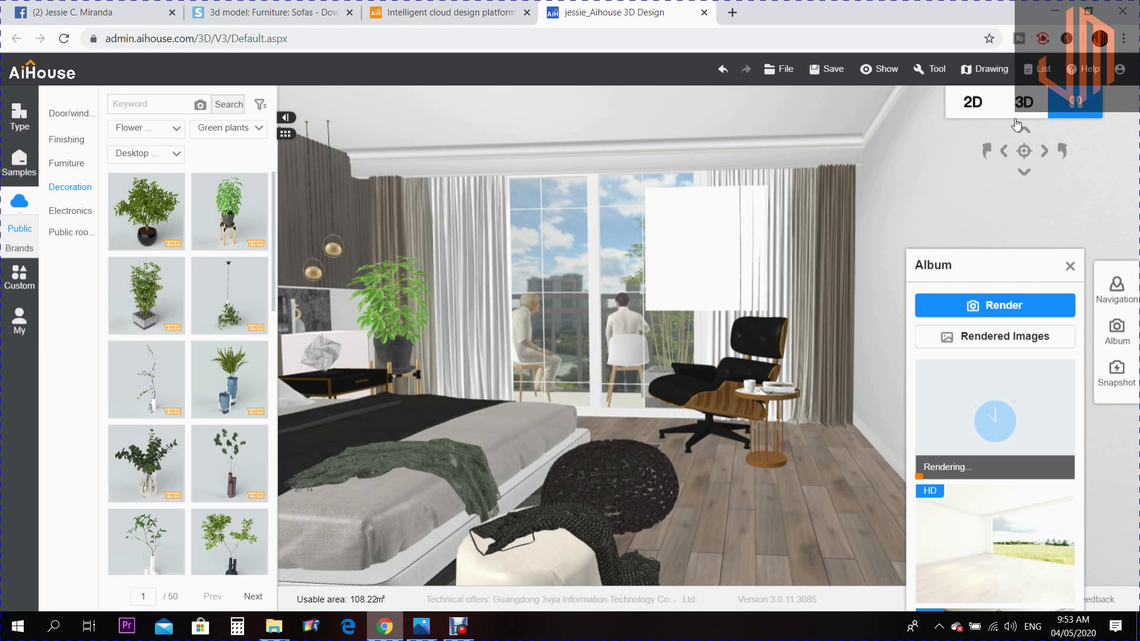
{"action": "left_click", "coordinate": [974, 105]}
{"action": "left_click_drag", "start_coordinate": [739, 507], "coordinate": [693, 451]}
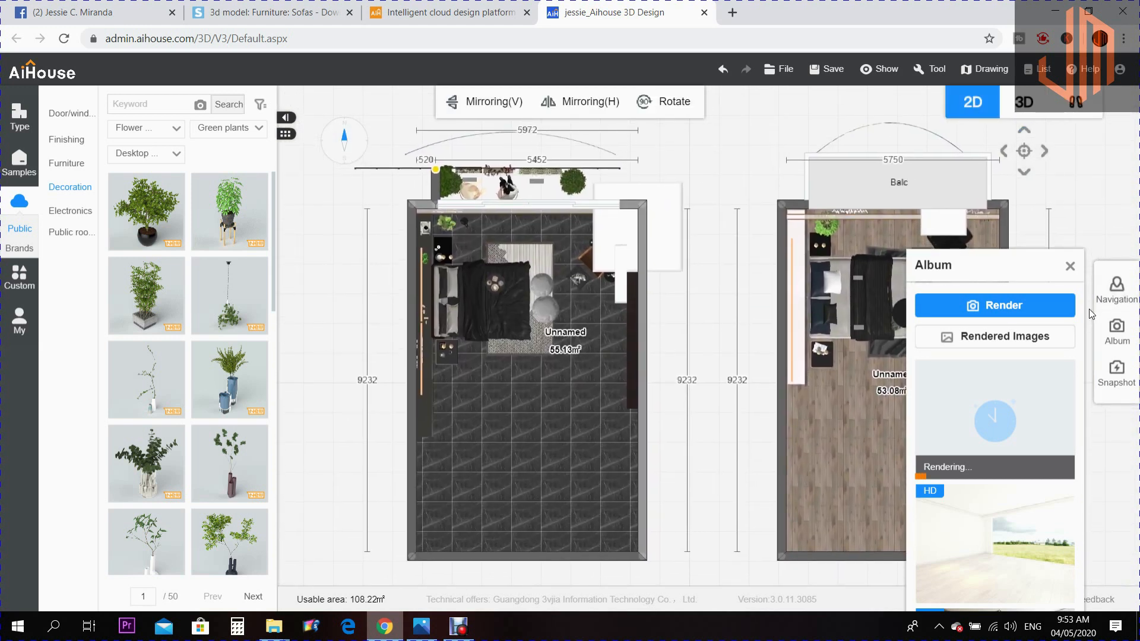
{"action": "left_click", "coordinate": [1070, 269]}
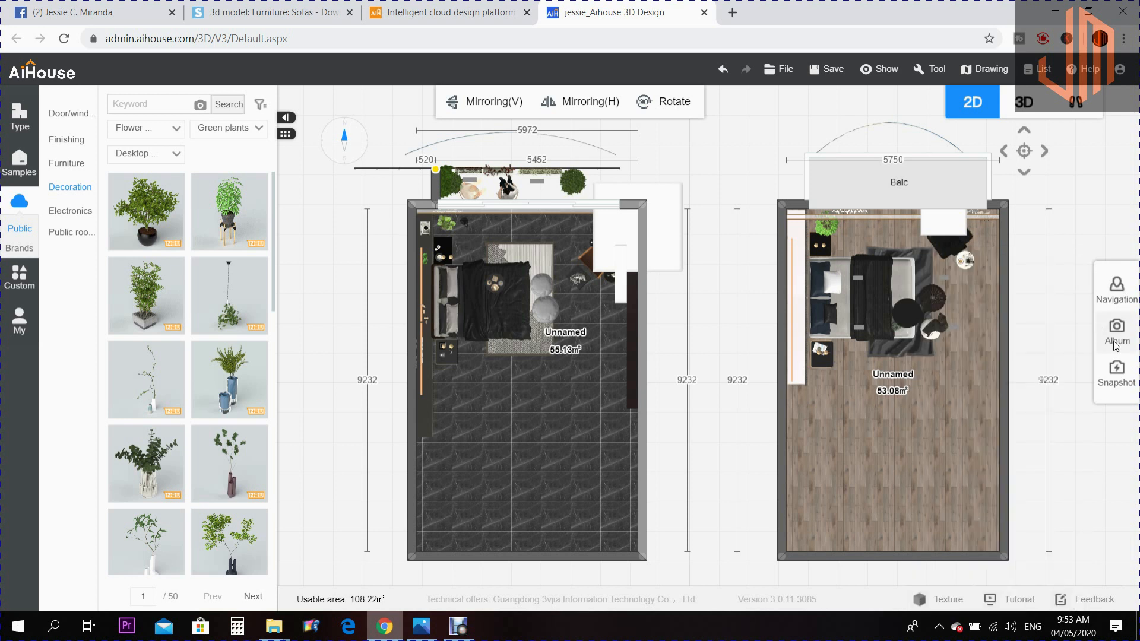
{"action": "left_click", "coordinate": [1116, 371]}
{"action": "scroll", "coordinate": [1018, 411], "scroll_direction": "down", "scroll_amount": 15}
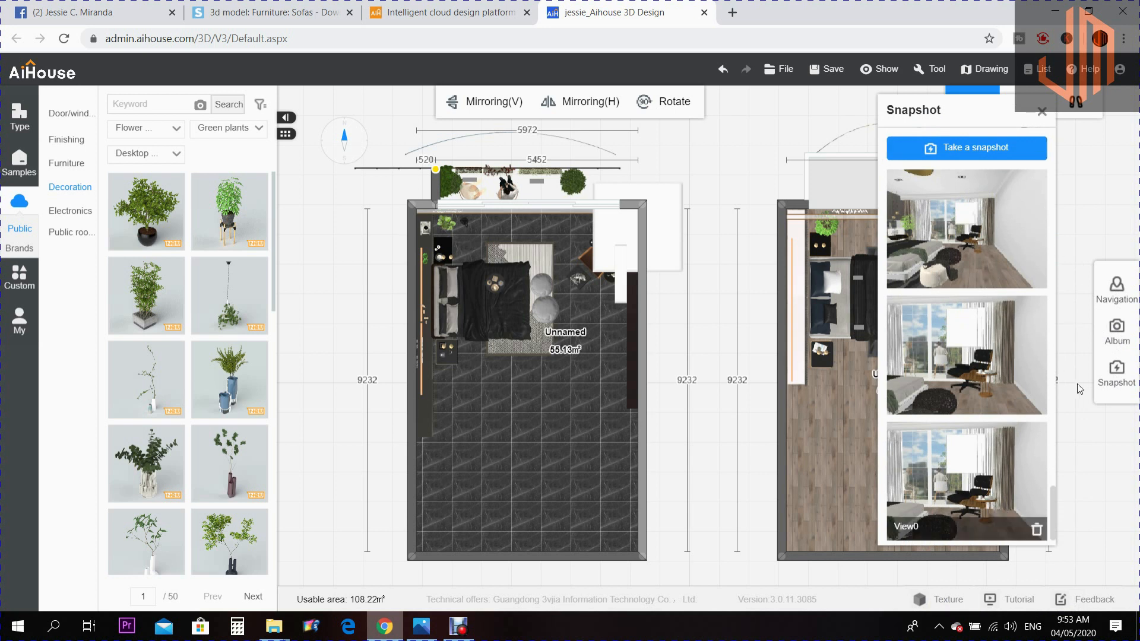
{"action": "left_click", "coordinate": [1042, 111]}
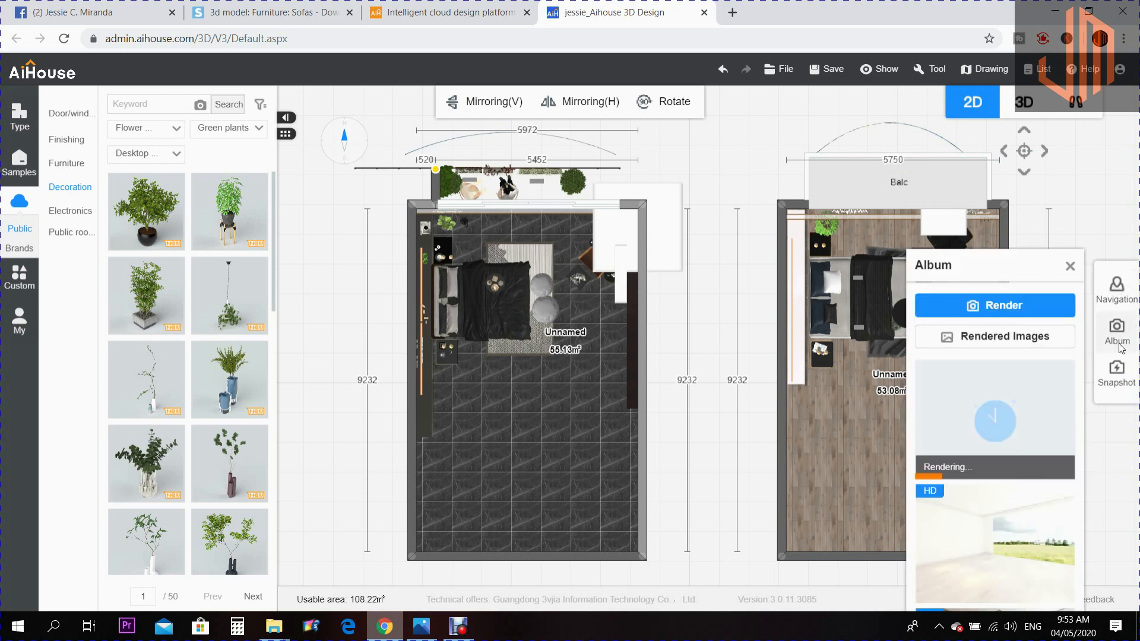
In walkthrough mode, turn the camera to face the bed and city-view windows.
{"action": "left_click", "coordinate": [1076, 102]}
{"action": "mouse_move", "coordinate": [607, 408]}
{"action": "left_mouse_down"}
{"action": "mouse_move", "coordinate": [914, 397]}
{"action": "mouse_move", "coordinate": [911, 423]}
{"action": "mouse_move", "coordinate": [814, 437]}
{"action": "left_mouse_up"}
{"action": "mouse_move", "coordinate": [904, 480]}
{"action": "left_mouse_down"}
{"action": "mouse_move", "coordinate": [816, 348]}
{"action": "mouse_move", "coordinate": [802, 419]}
{"action": "mouse_move", "coordinate": [789, 416]}
{"action": "mouse_move", "coordinate": [795, 352]}
{"action": "mouse_move", "coordinate": [784, 419]}
{"action": "left_mouse_up"}
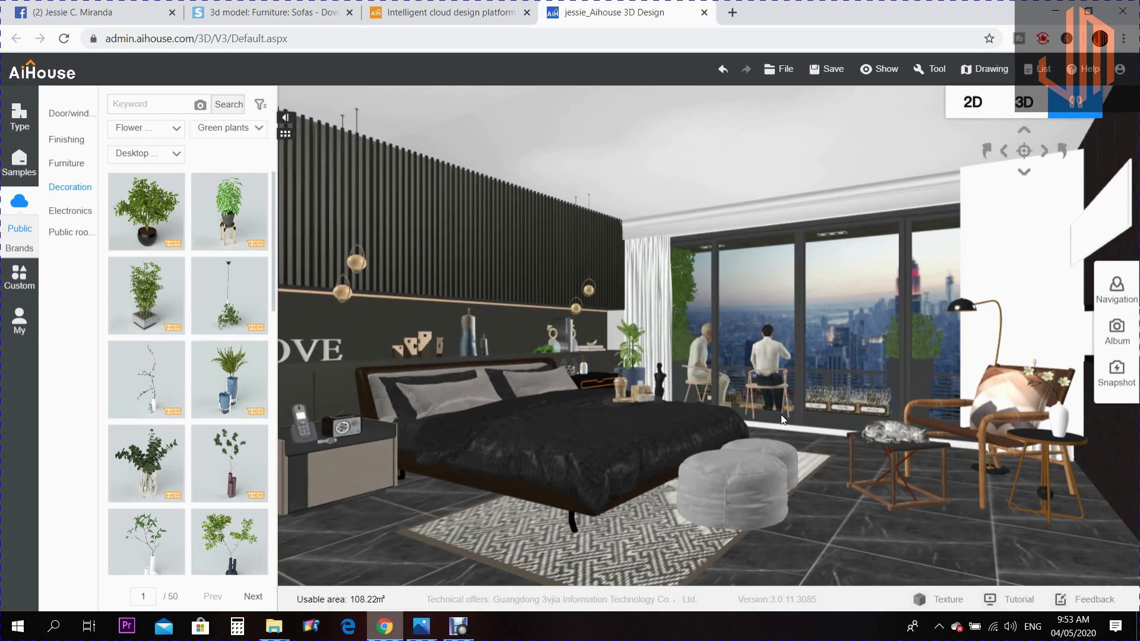
Set the render composition to 4:3 landscape, aim the preview at the bedroom, and save a snapshot.
{"action": "left_click", "coordinate": [1117, 332]}
{"action": "left_click", "coordinate": [1081, 314]}
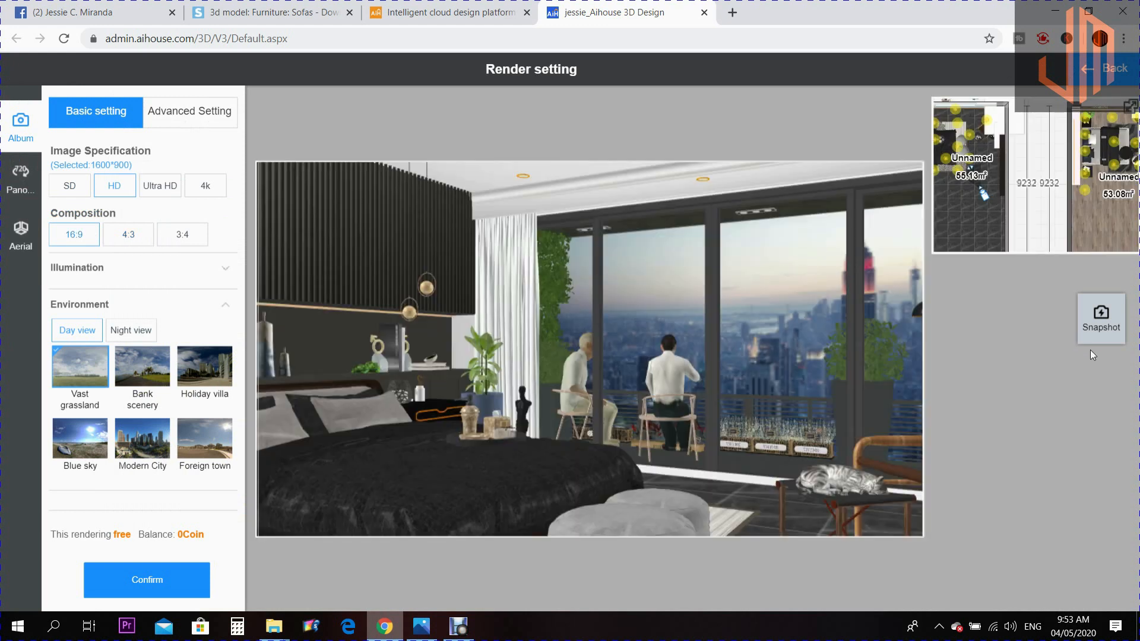
{"action": "left_click", "coordinate": [148, 245]}
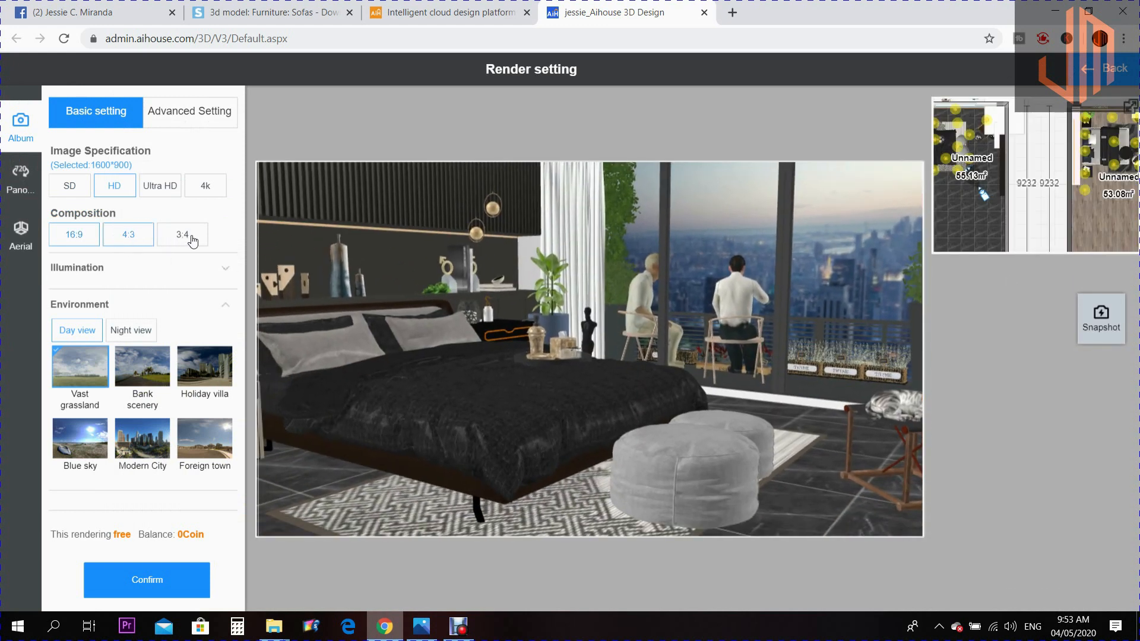
{"action": "left_click", "coordinate": [189, 239]}
{"action": "left_click_drag", "start_coordinate": [673, 375], "coordinate": [340, 347]}
{"action": "left_click", "coordinate": [129, 235]}
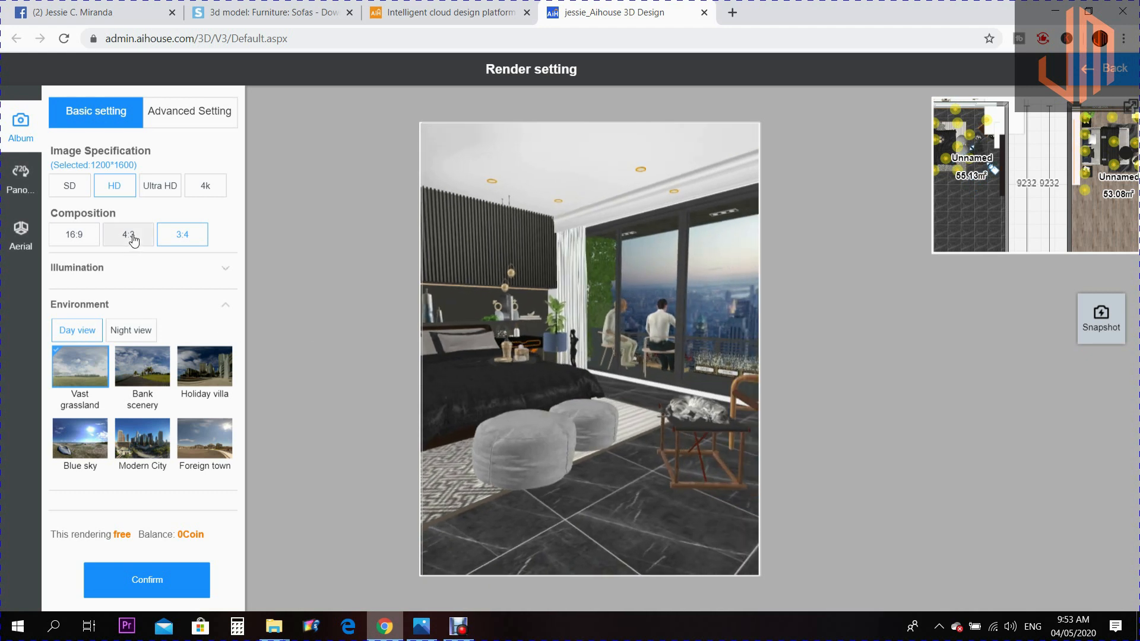
{"action": "left_click_drag", "start_coordinate": [458, 401], "coordinate": [671, 376]}
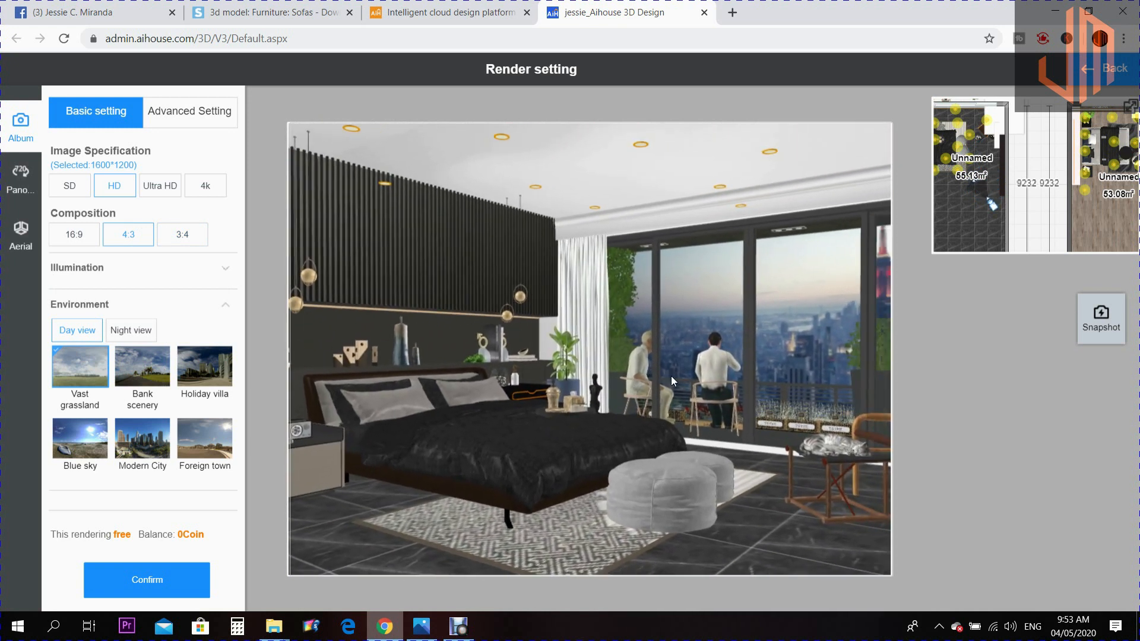
{"action": "left_click", "coordinate": [1111, 329]}
Leave render settings without rendering and walk the camera toward the balcony, then back to the LOVE wall.
{"action": "left_click", "coordinate": [1106, 62]}
{"action": "left_click", "coordinate": [1130, 333]}
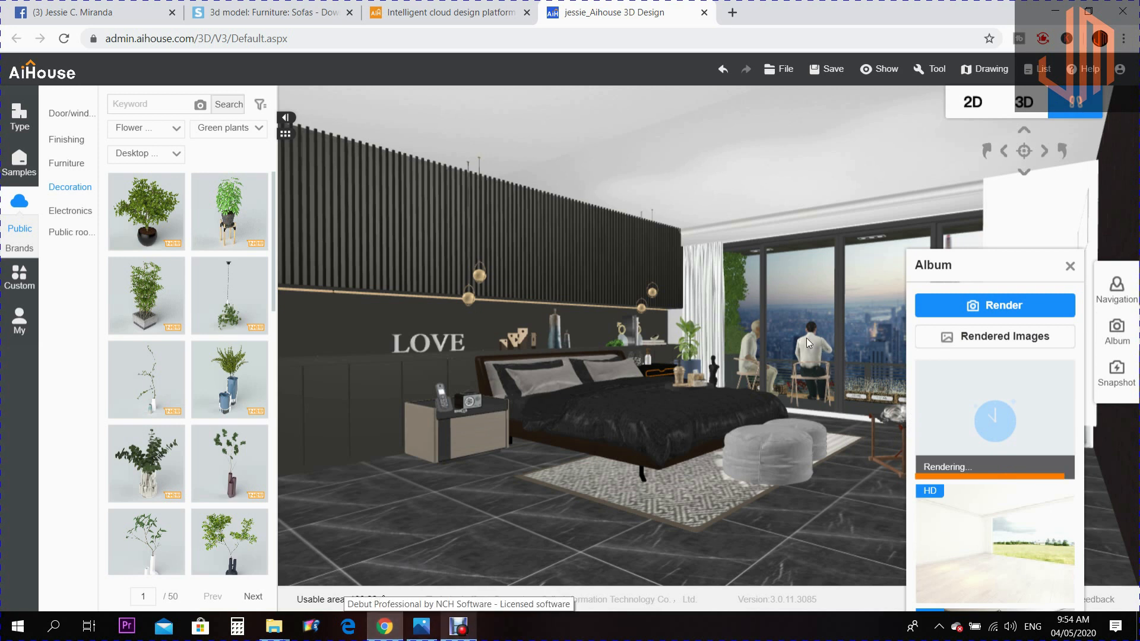
{"action": "key", "text": "d"}
{"action": "key", "text": "w"}
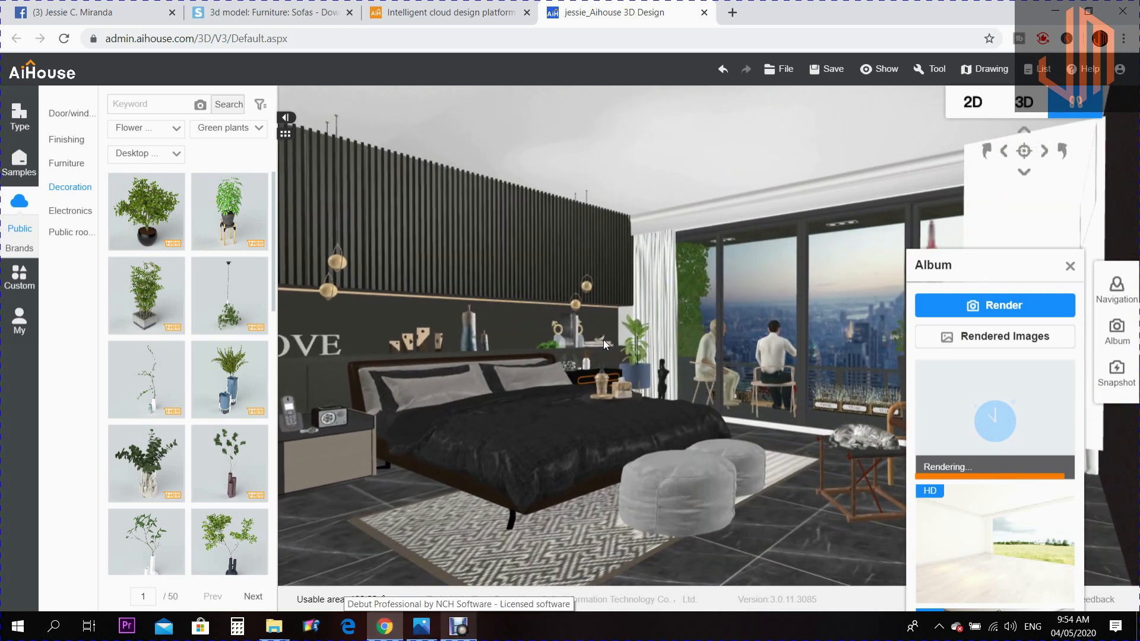
{"action": "left_click_drag", "start_coordinate": [782, 368], "coordinate": [728, 367]}
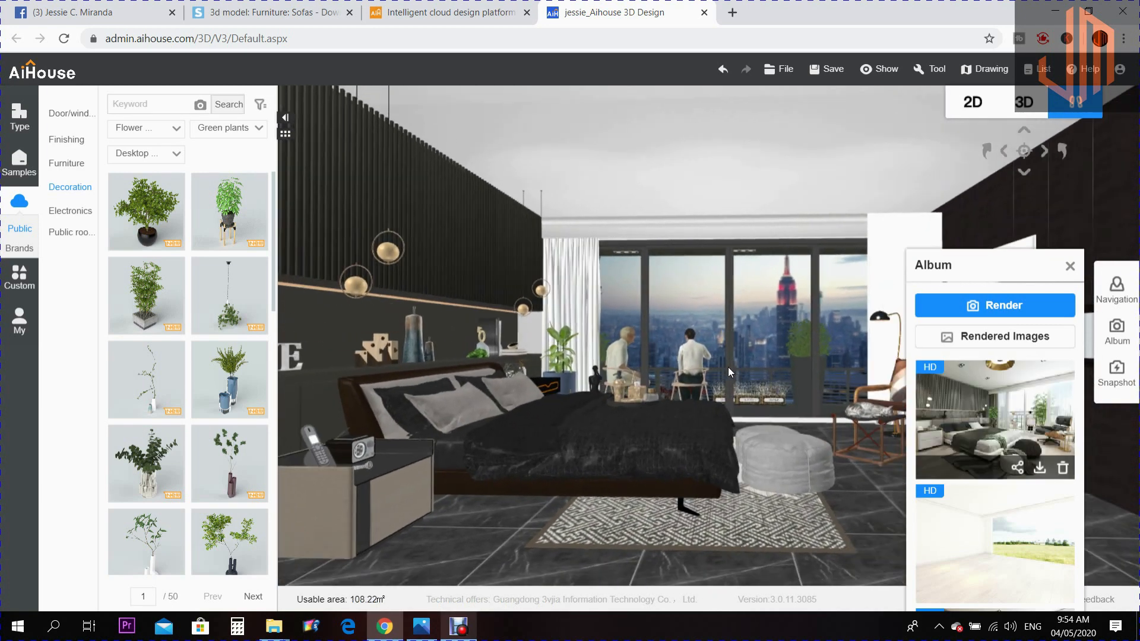
Download the finished HD bedroom render as sample2 in the S4 AIHOUSE folder.
{"action": "left_click", "coordinate": [1021, 405]}
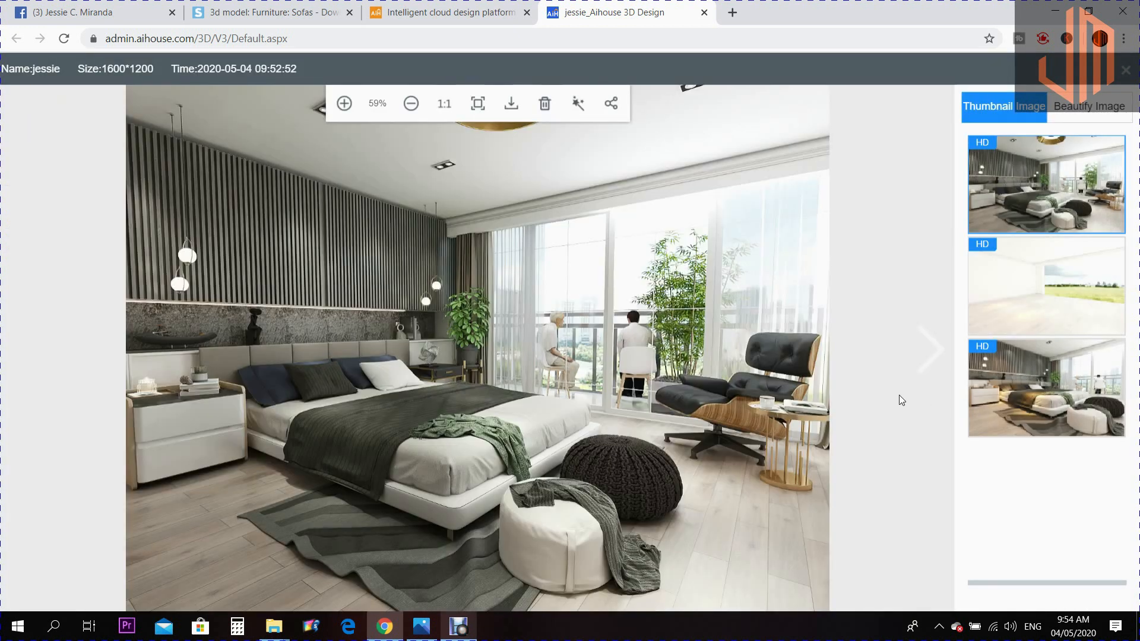
{"action": "left_click", "coordinate": [513, 108]}
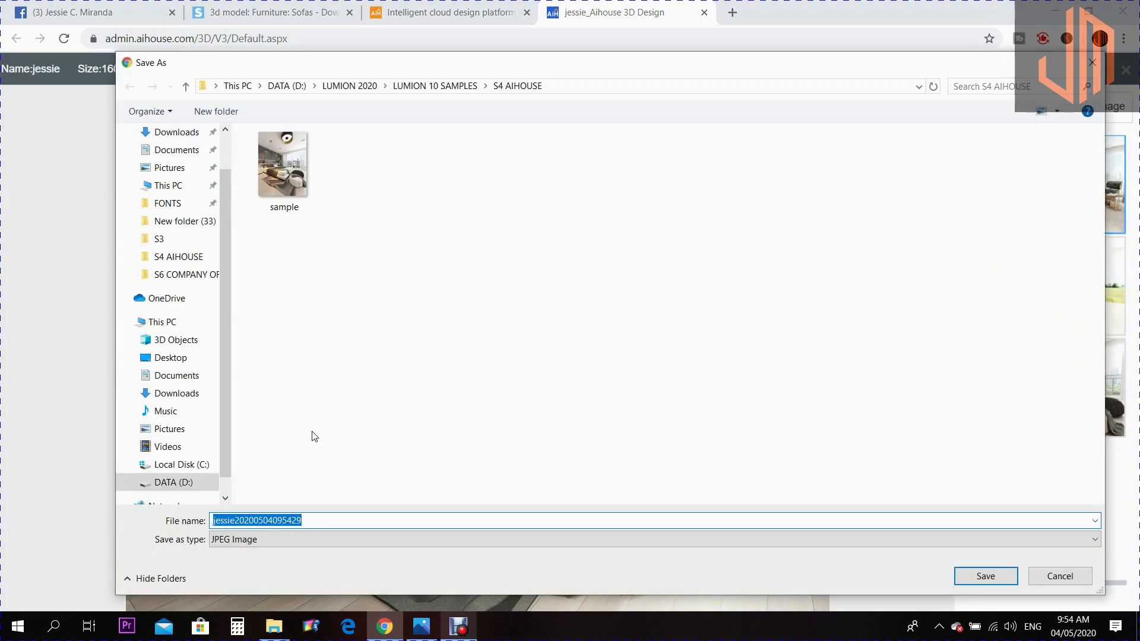
{"action": "left_click", "coordinate": [286, 178]}
{"action": "left_click", "coordinate": [301, 519]}
{"action": "left_click", "coordinate": [301, 518]}
{"action": "type", "text": "2"}
{"action": "left_click", "coordinate": [967, 577]}
Open sample2 from S4 AIHOUSE in Photos, then close it and return to the design view.
{"action": "left_click", "coordinate": [275, 626]}
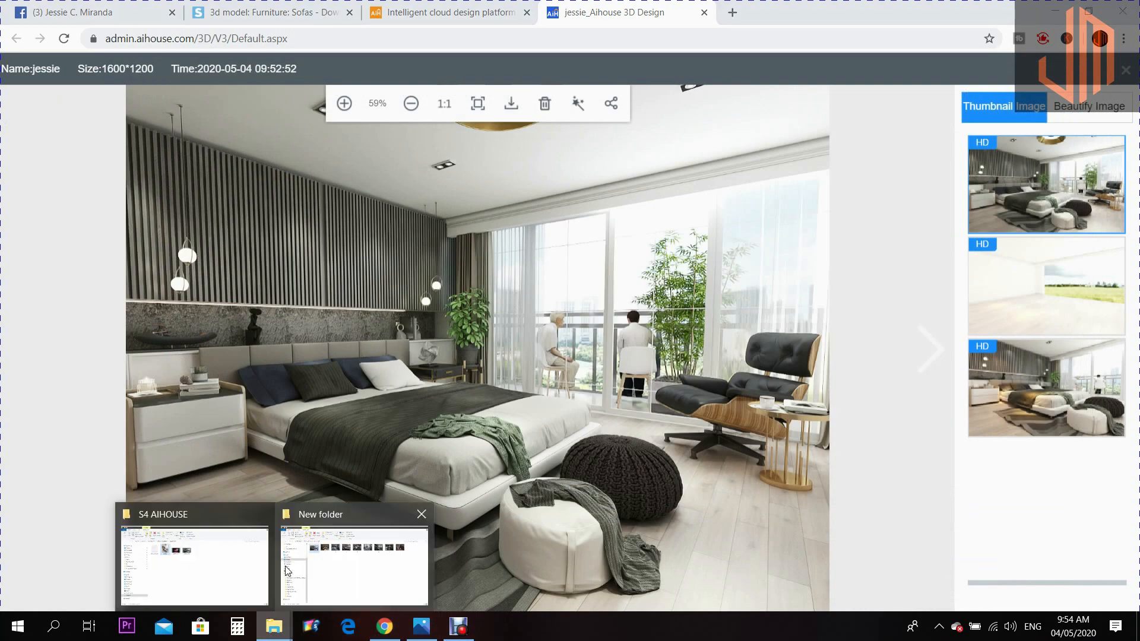
{"action": "left_click", "coordinate": [196, 564]}
{"action": "left_click", "coordinate": [453, 183]}
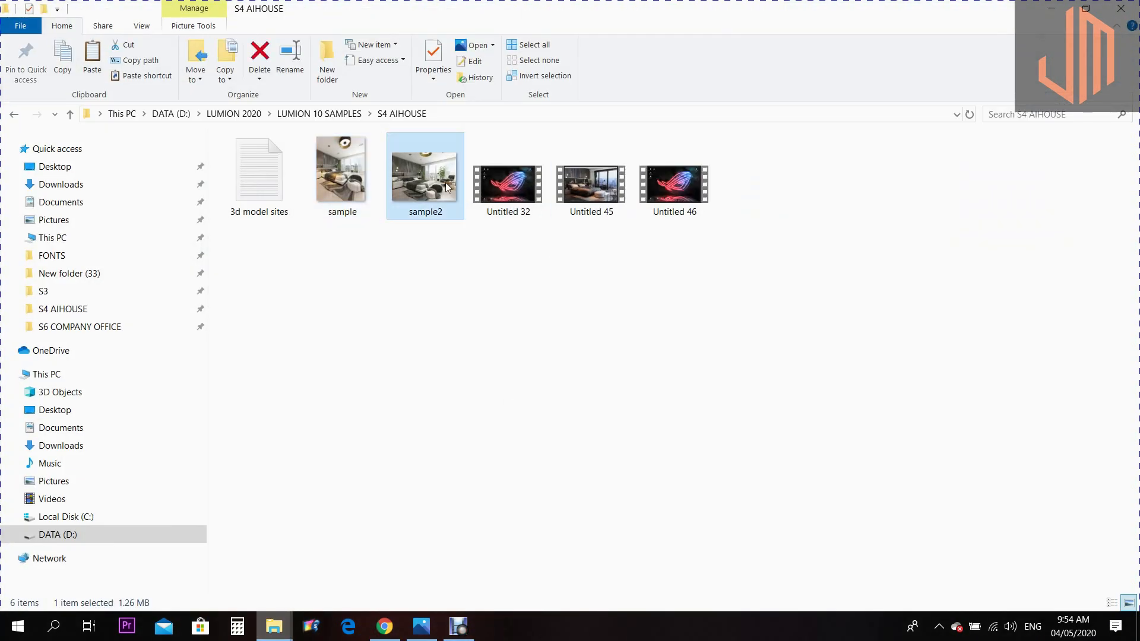
{"action": "double_click", "coordinate": [447, 188]}
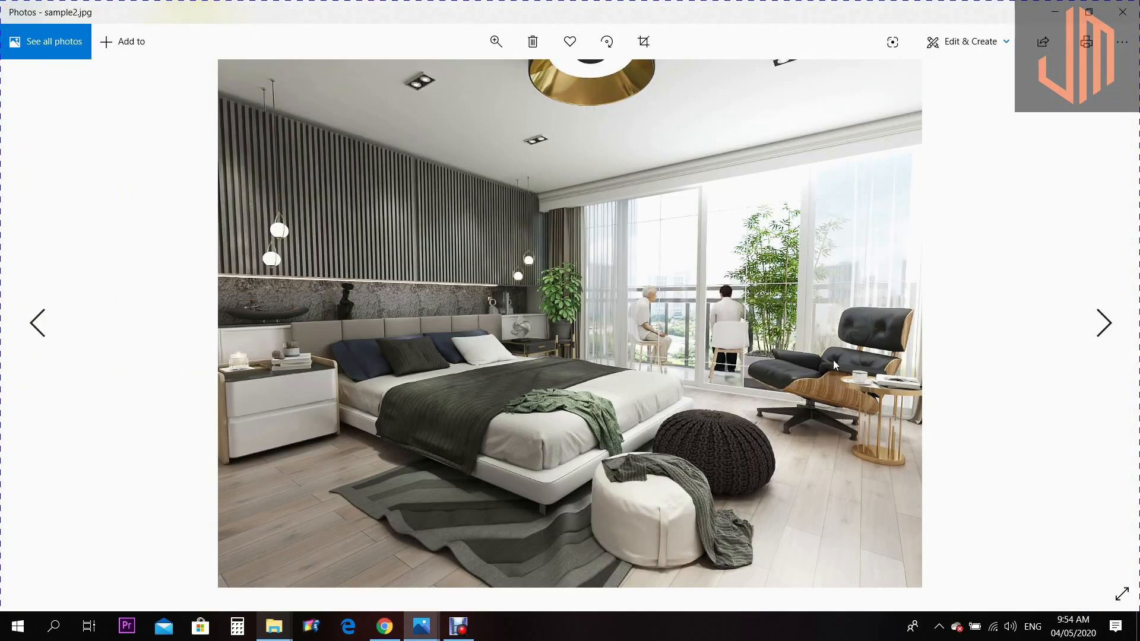
{"action": "left_click", "coordinate": [1123, 12]}
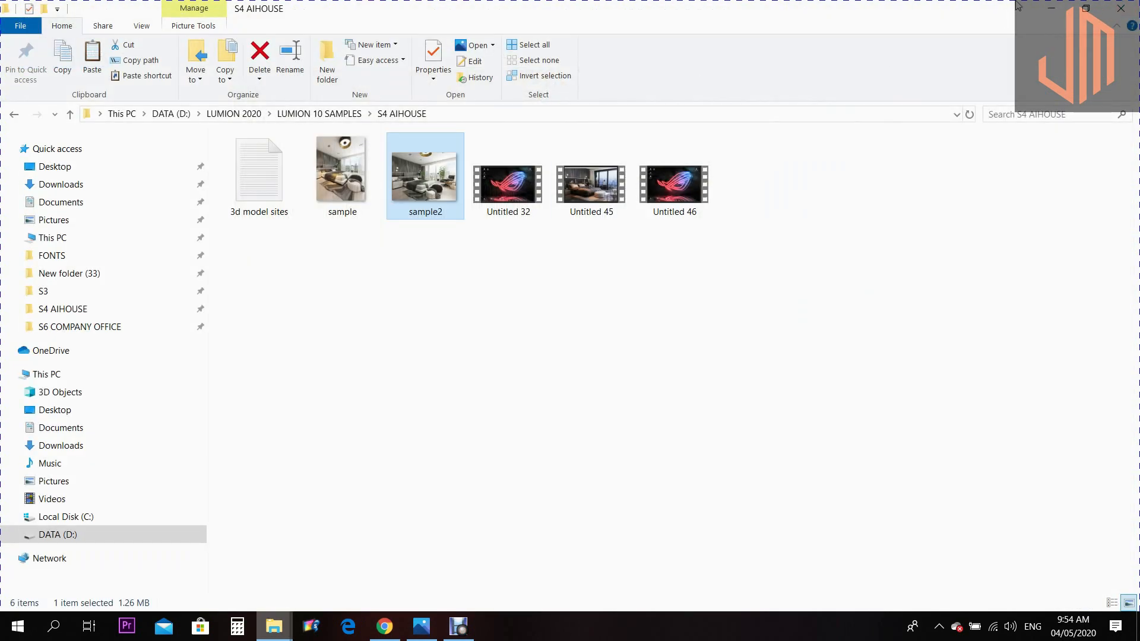
{"action": "left_click", "coordinate": [1051, 8]}
{"action": "left_click", "coordinate": [1127, 73]}
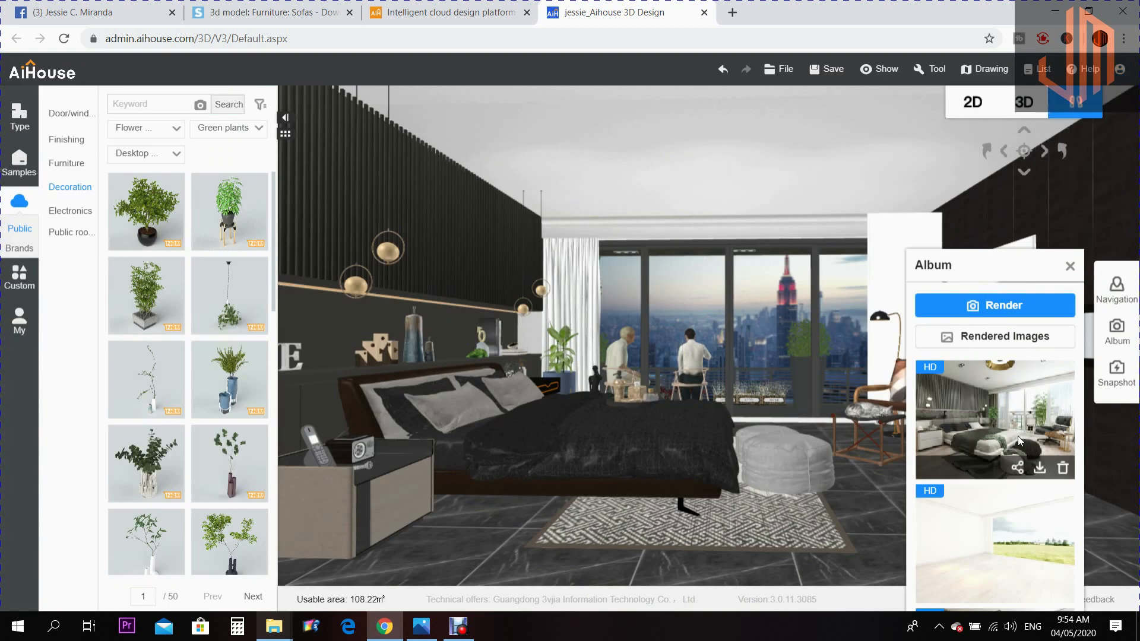
Start an HD render using the saved View20 snapshot camera.
{"action": "left_click", "coordinate": [1010, 305]}
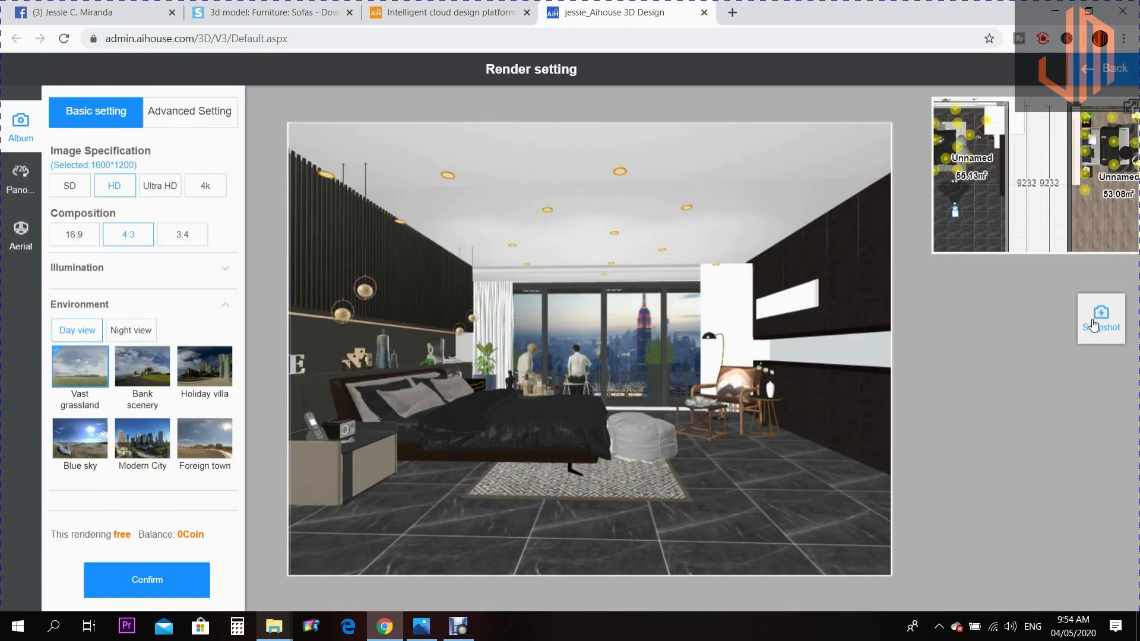
{"action": "left_click", "coordinate": [1095, 325]}
{"action": "left_click", "coordinate": [1031, 397]}
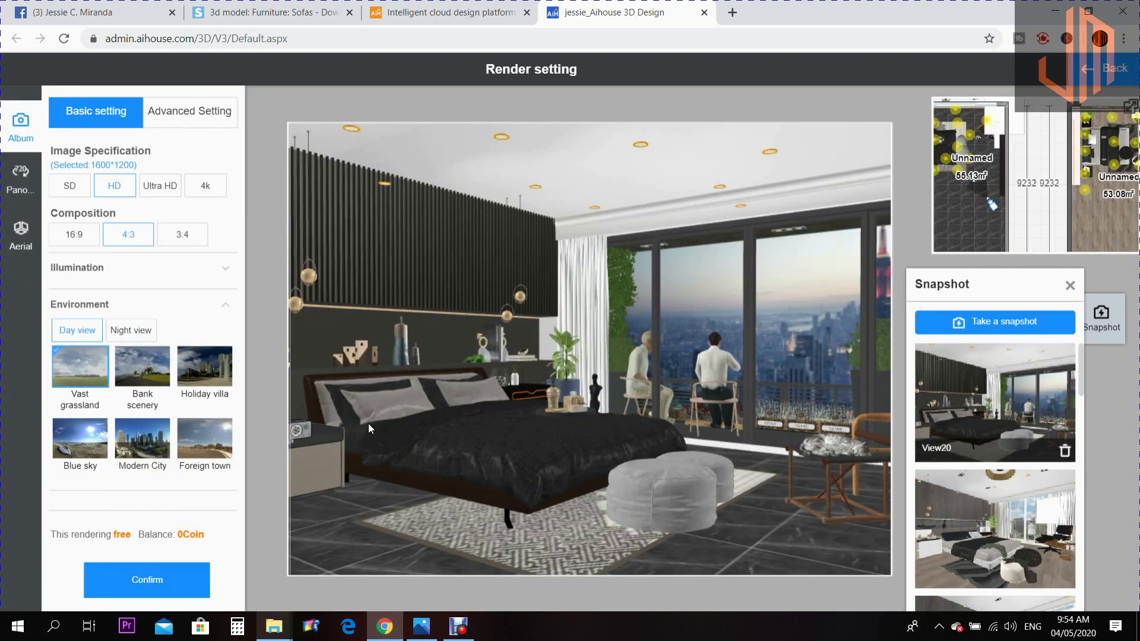
{"action": "left_click", "coordinate": [179, 579]}
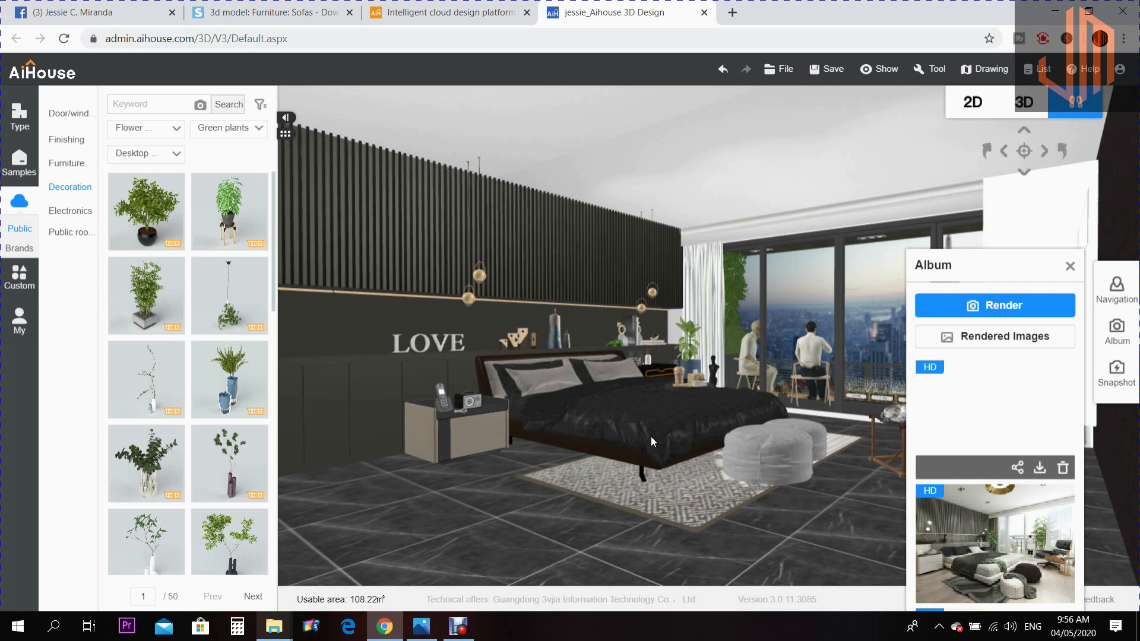
Download the new dark bedroom render as sample3 in S4 AIHOUSE.
{"action": "left_click", "coordinate": [954, 397]}
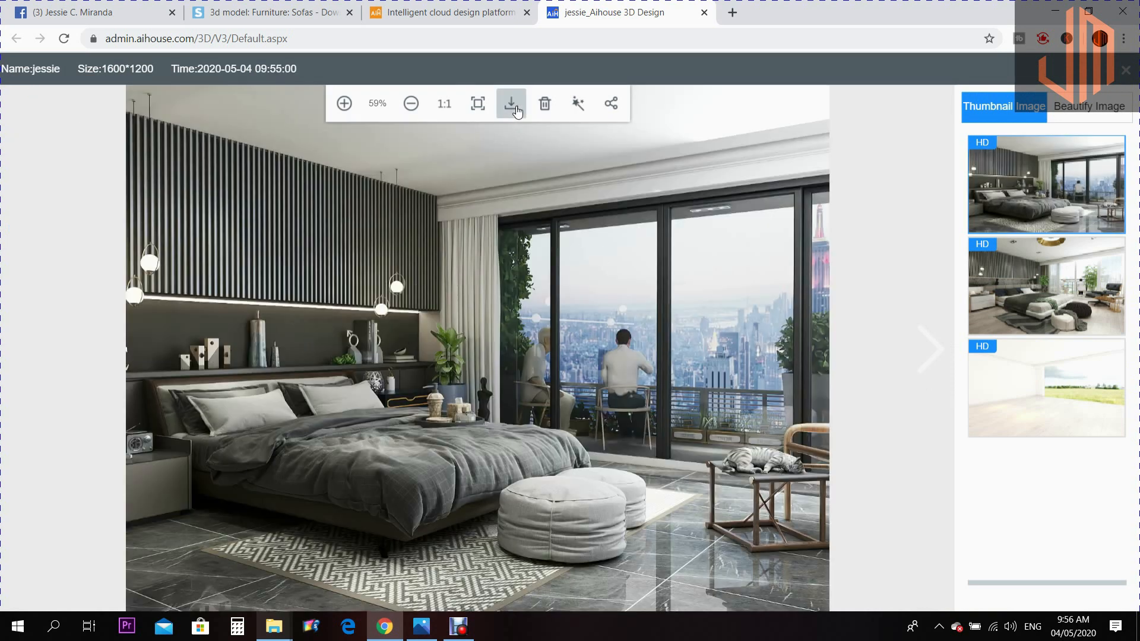
{"action": "left_click", "coordinate": [511, 103]}
{"action": "left_click", "coordinate": [383, 188]}
{"action": "left_click", "coordinate": [272, 520]}
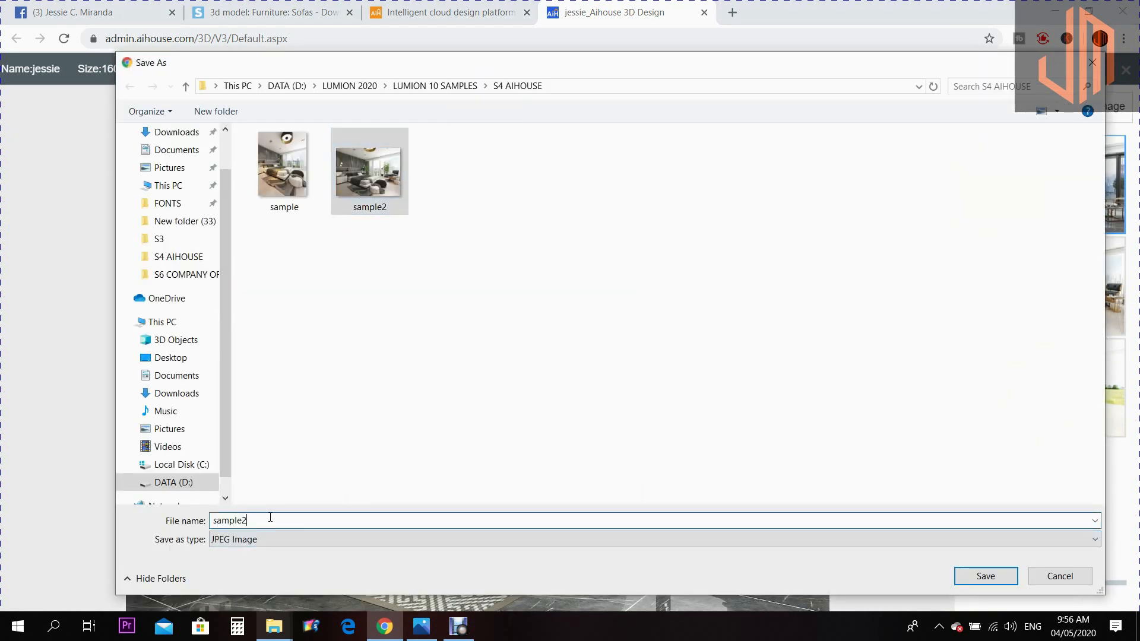
{"action": "key", "text": "BackSpace"}
{"action": "type", "text": "3"}
{"action": "left_click", "coordinate": [986, 576]}
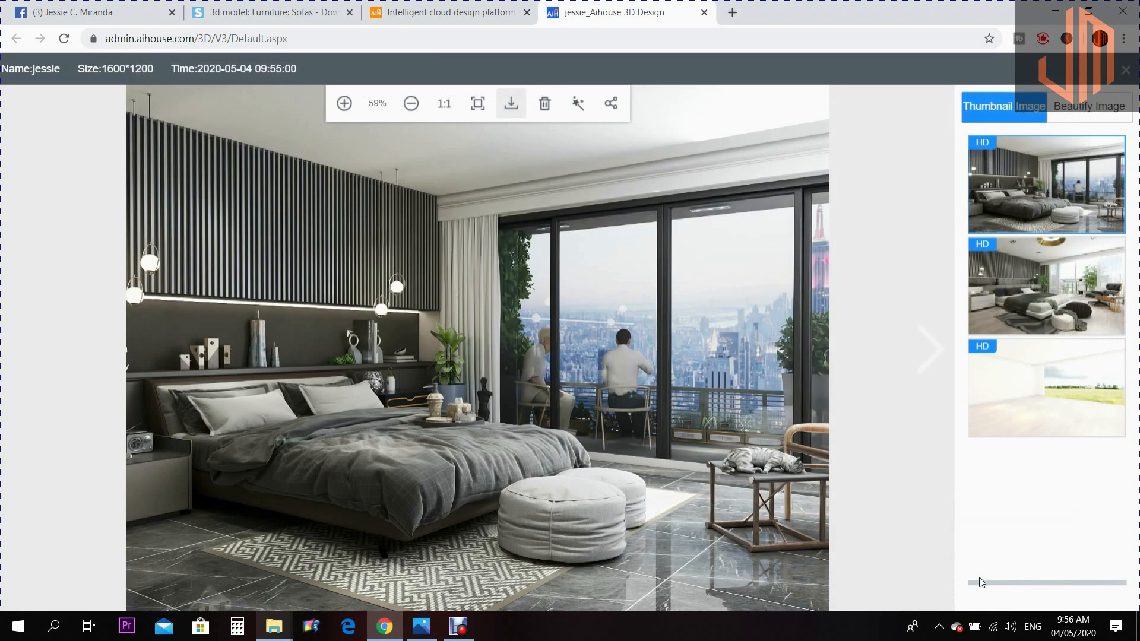
Open sample3 from the S4 AIHOUSE folder in Photos and flip between neighbouring images.
{"action": "left_click", "coordinate": [385, 626]}
{"action": "mouse_move", "coordinate": [274, 627]}
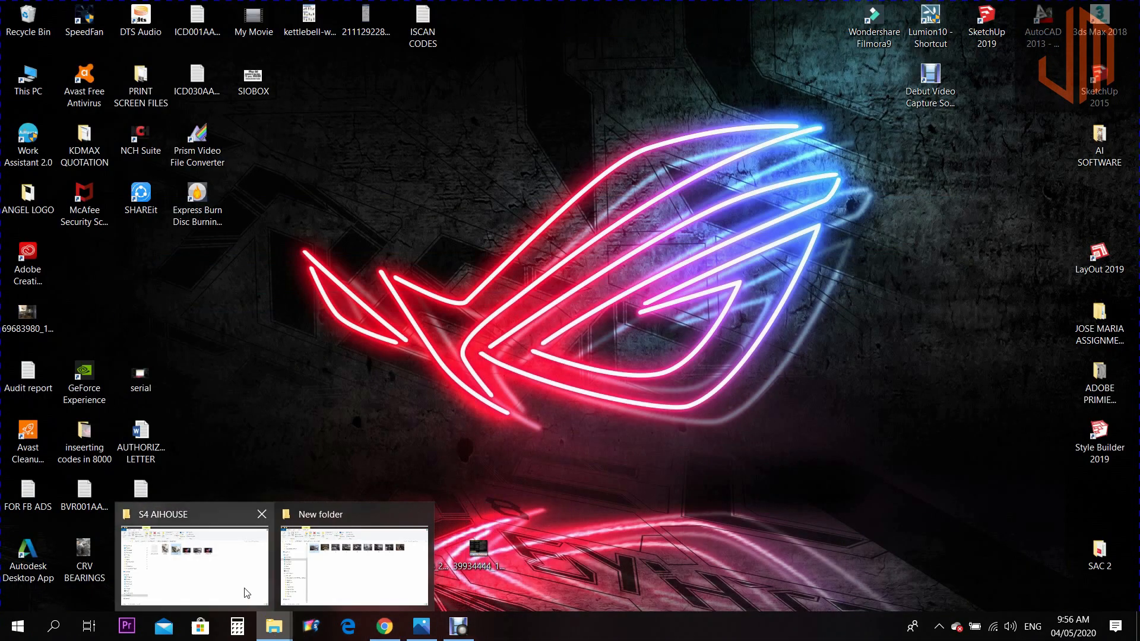
{"action": "left_click", "coordinate": [191, 558]}
{"action": "left_click", "coordinate": [522, 187]}
{"action": "double_click", "coordinate": [523, 189]}
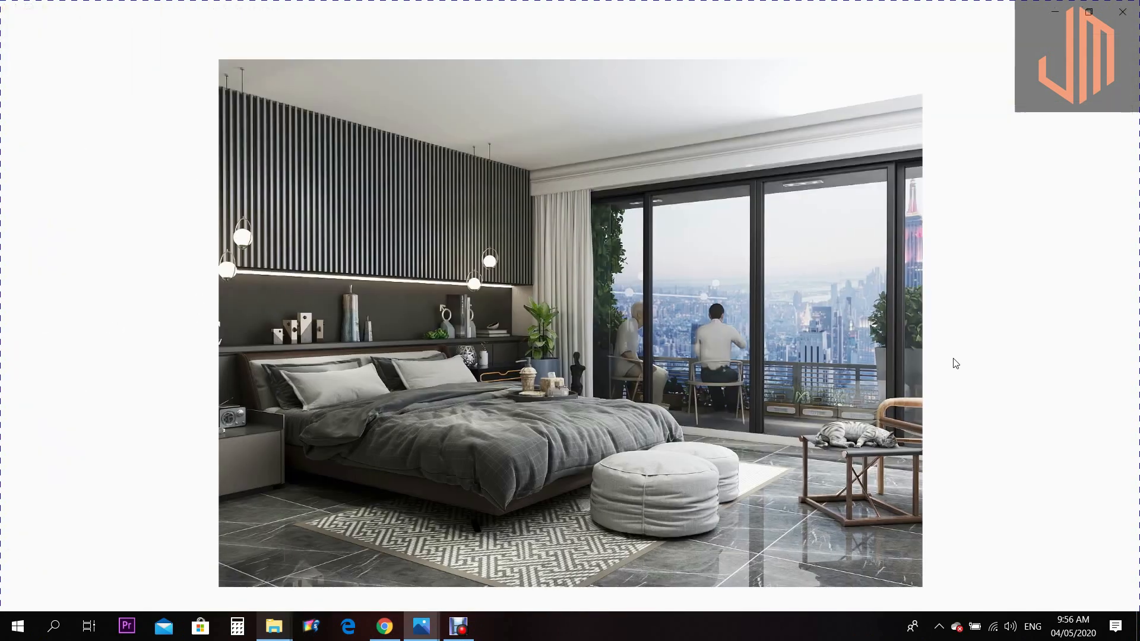
{"action": "key", "text": "Left"}
{"action": "key", "text": "Left"}
{"action": "key", "text": "Right"}
{"action": "key", "text": "Right"}
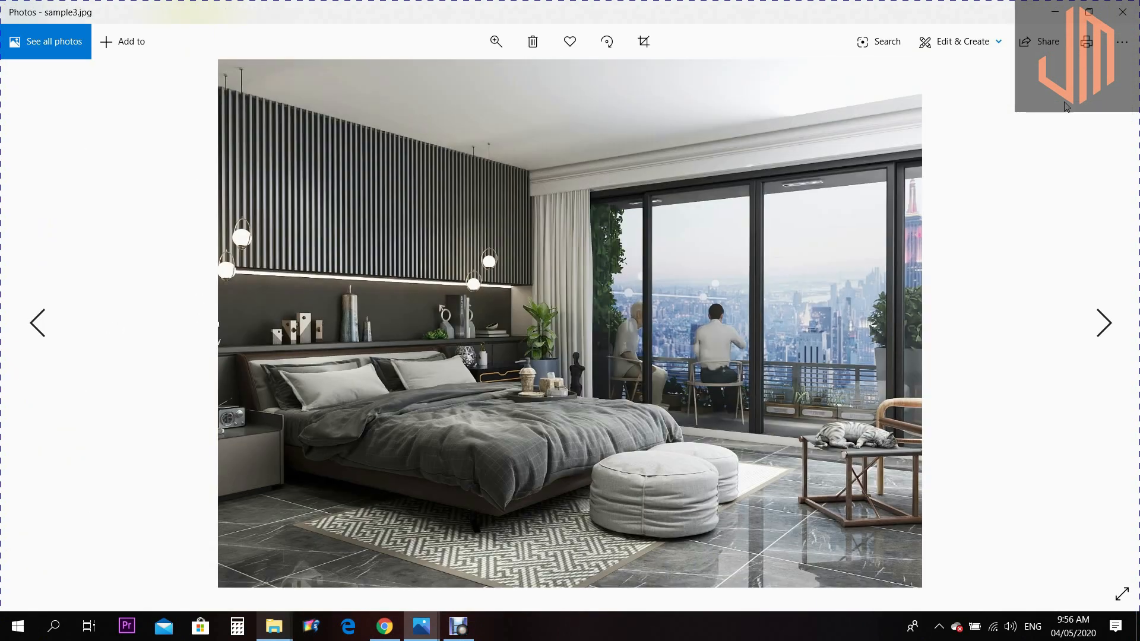